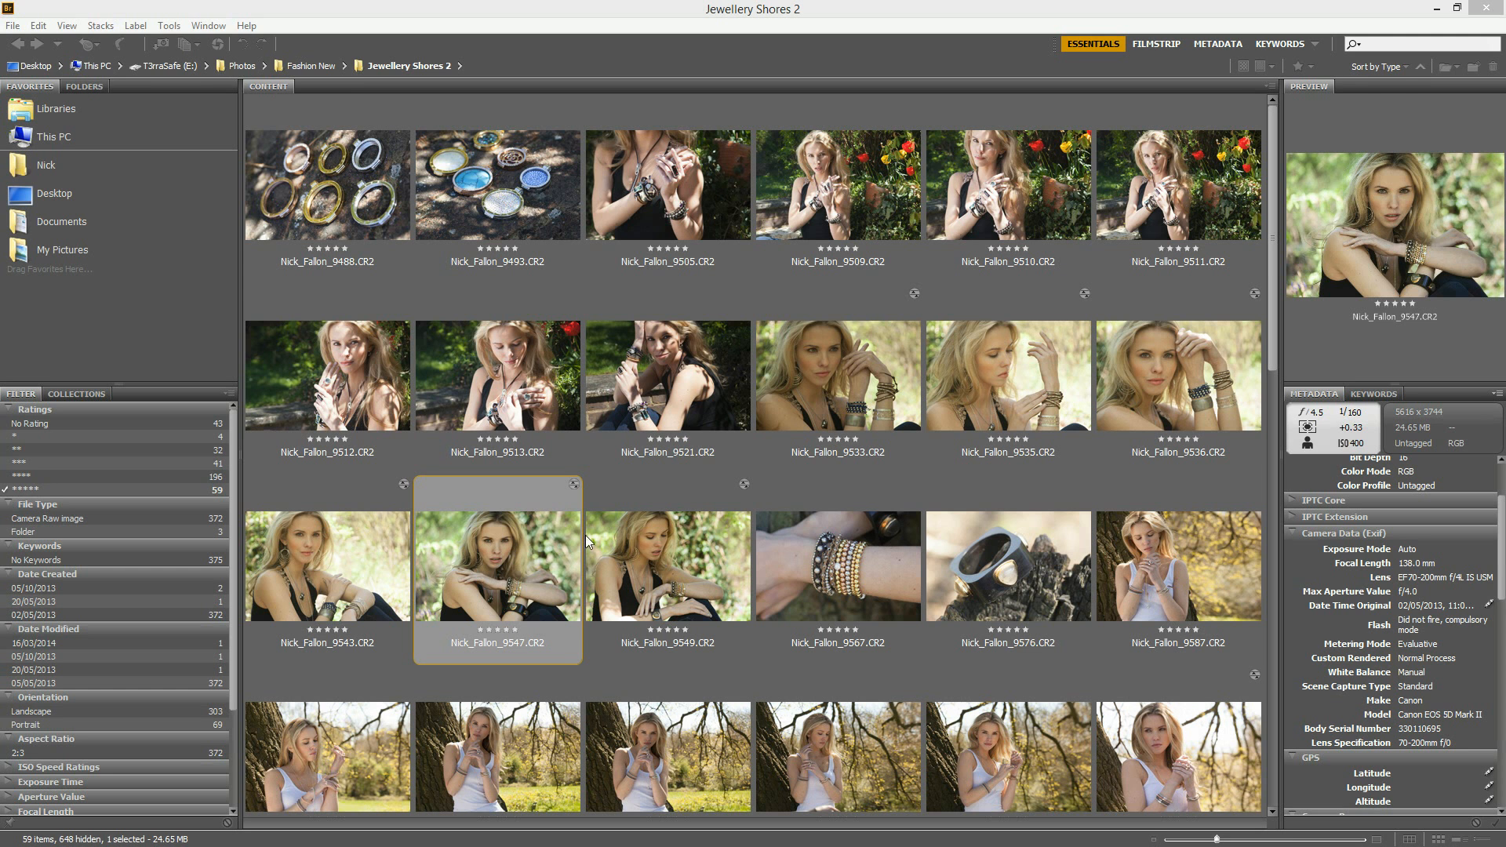
Step: Open the raw portrait numbered 9547 through Camera Raw into Photoshop, keeping its existing raw settings
double_click(498, 554)
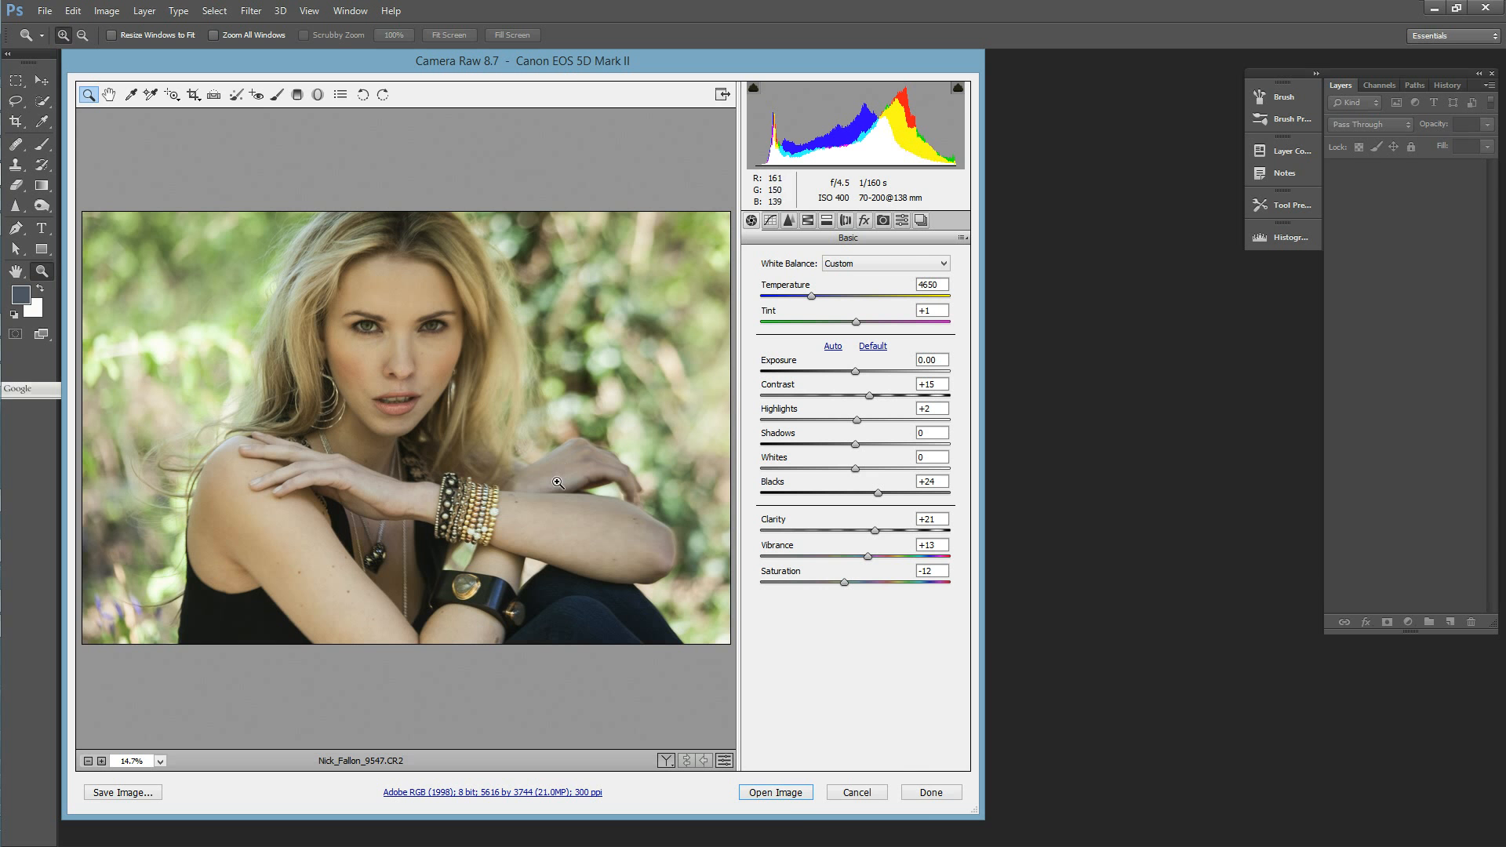
click(807, 794)
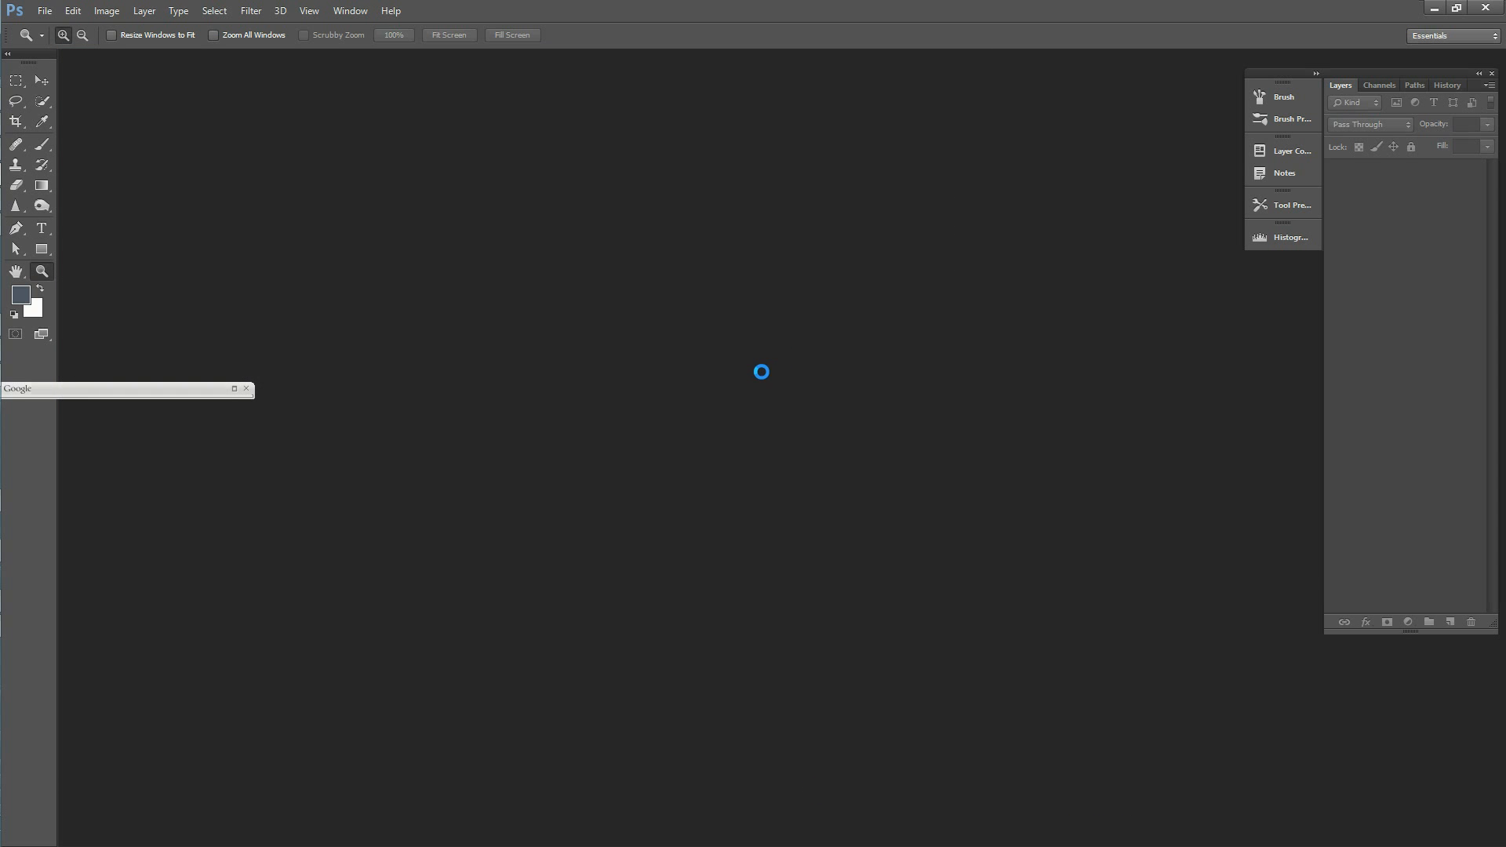
click(808, 429)
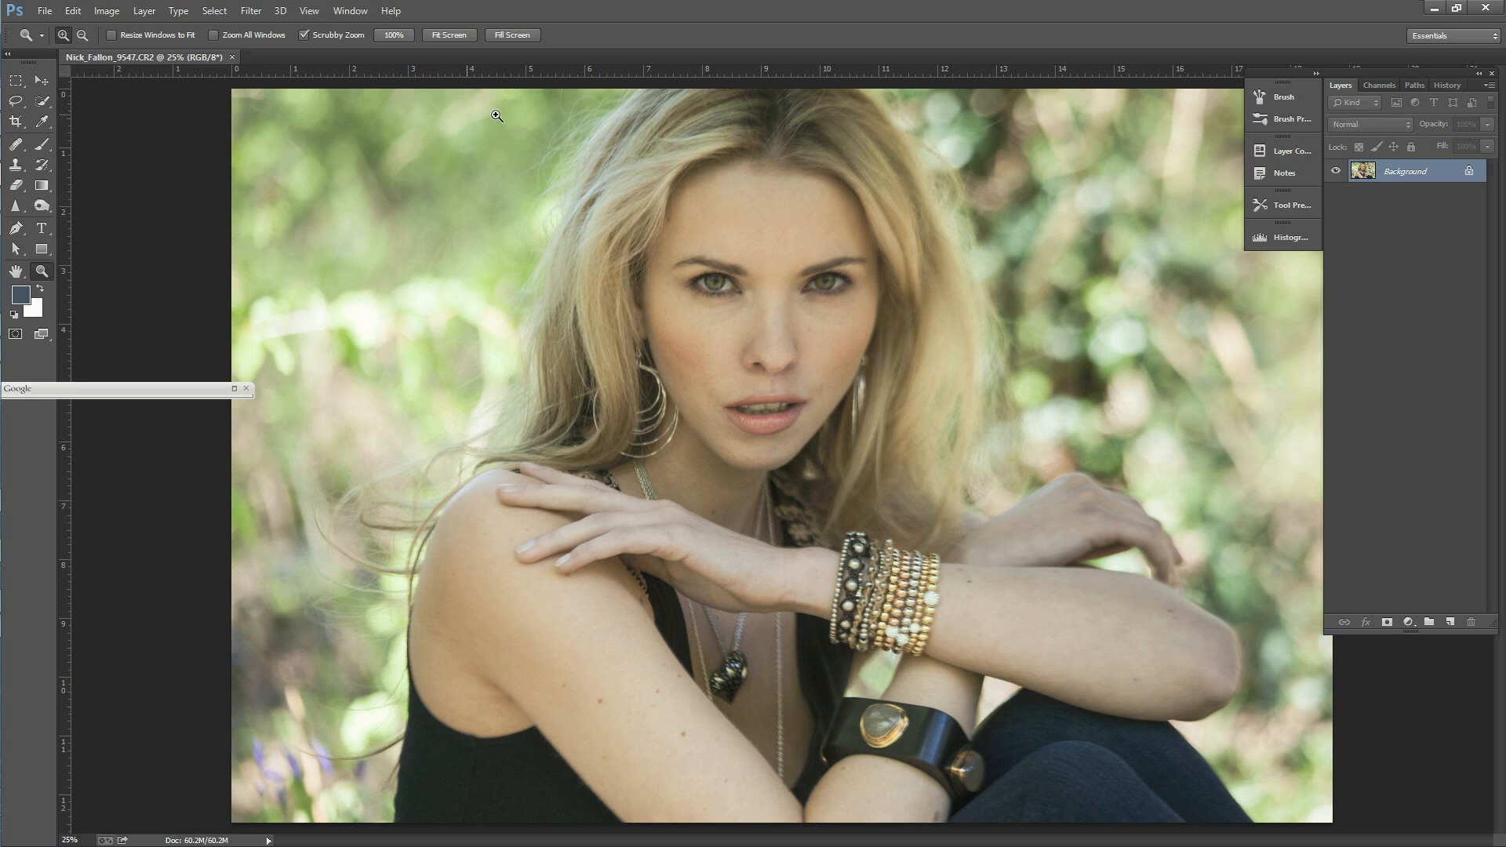
Step: Open the portrait in the Color Efex Pro 4 filter of the Nik Collection
click(256, 12)
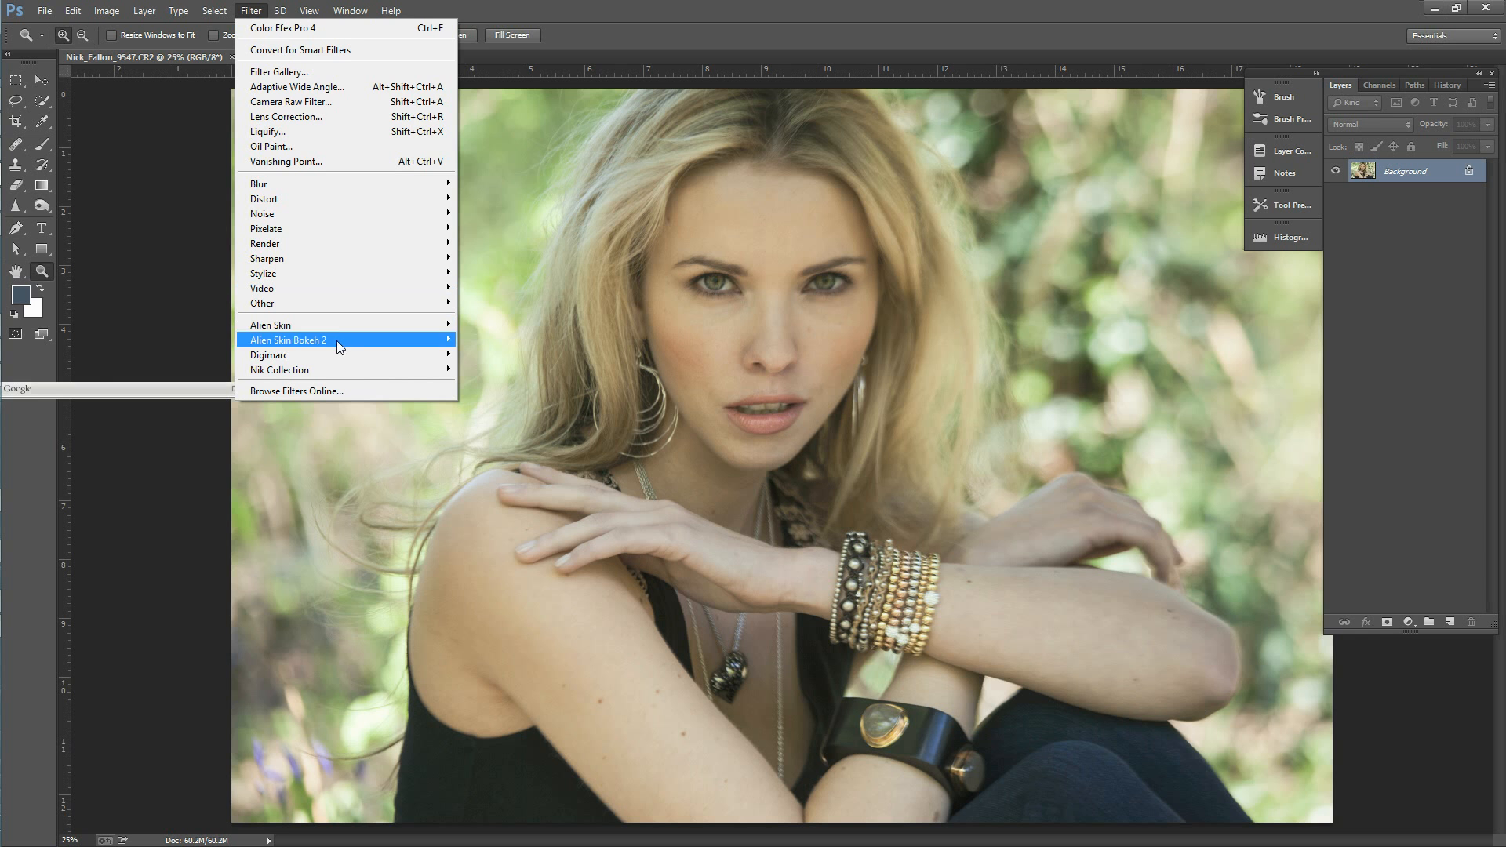
mouse_move(270, 372)
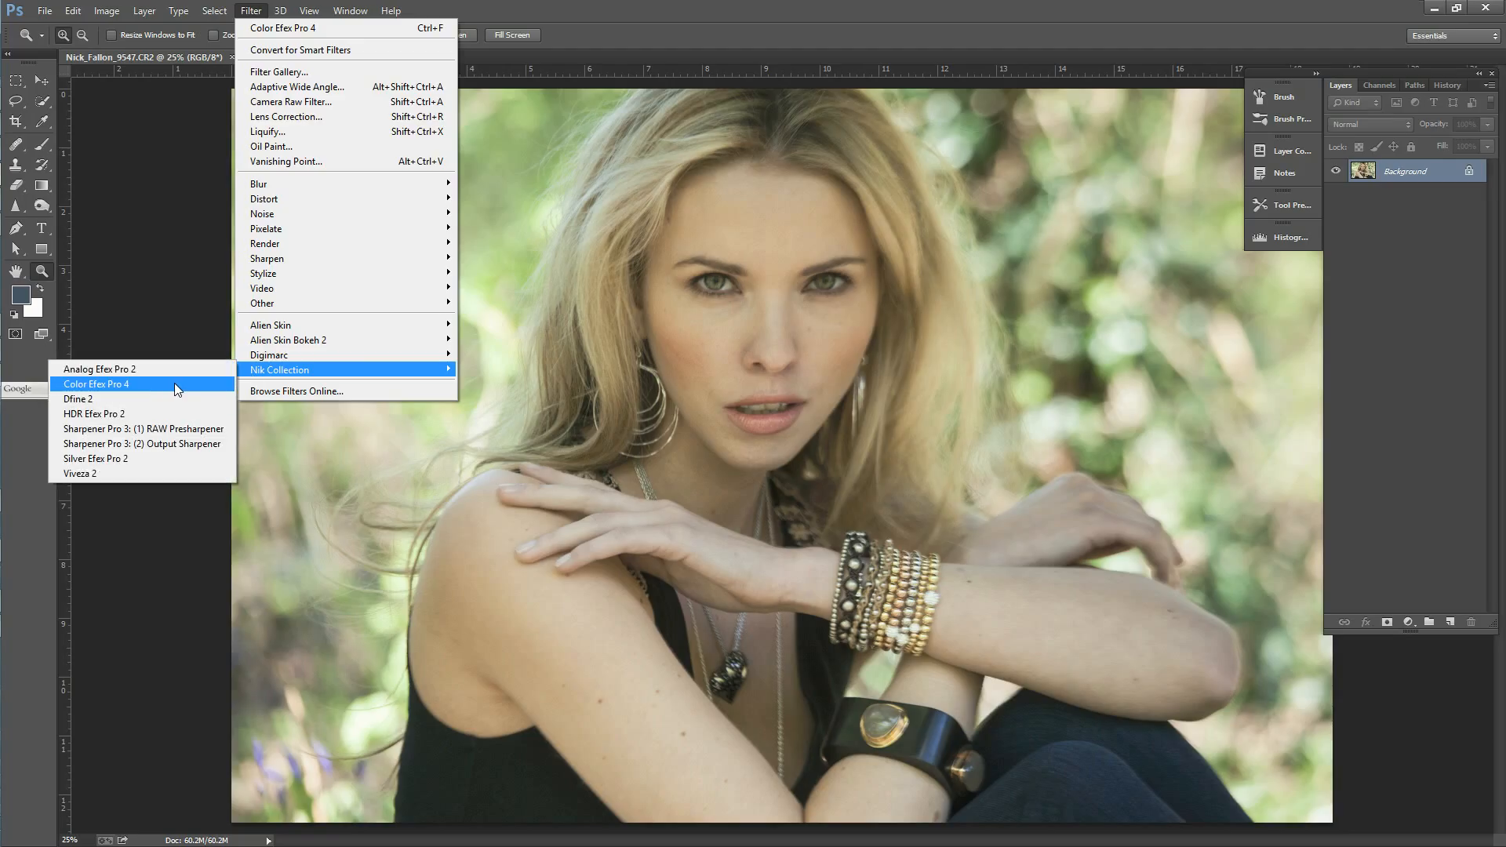
click(174, 383)
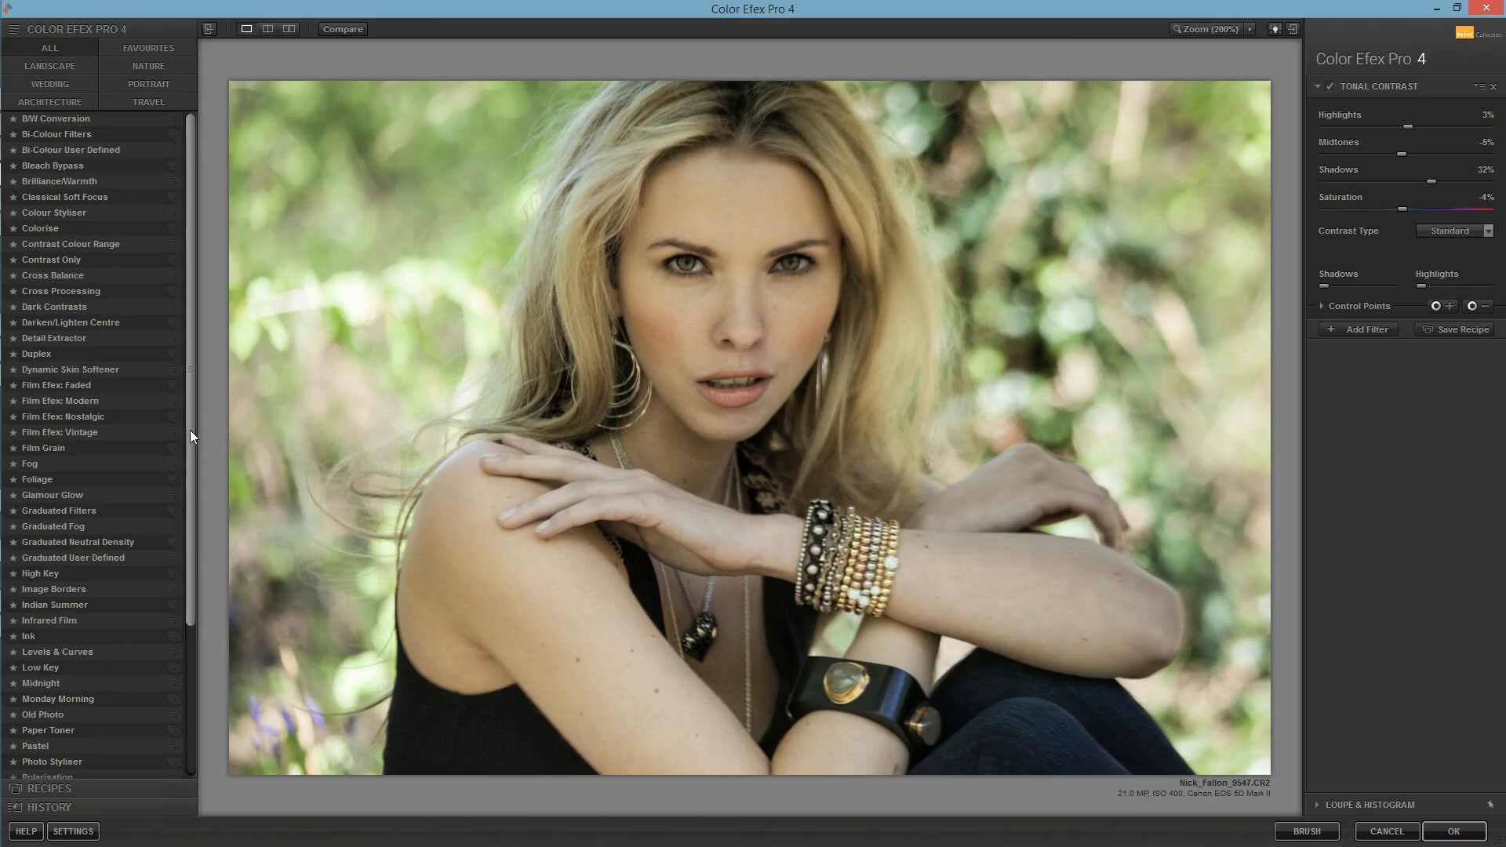
Step: Add a White Neutraliser filter alongside Tonal Contrast and adjust its neutral colour and strength settings
mouse_move(190, 430)
mouse_down()
mouse_move(187, 456)
mouse_move(191, 415)
mouse_up()
drag(191, 416, 199, 592)
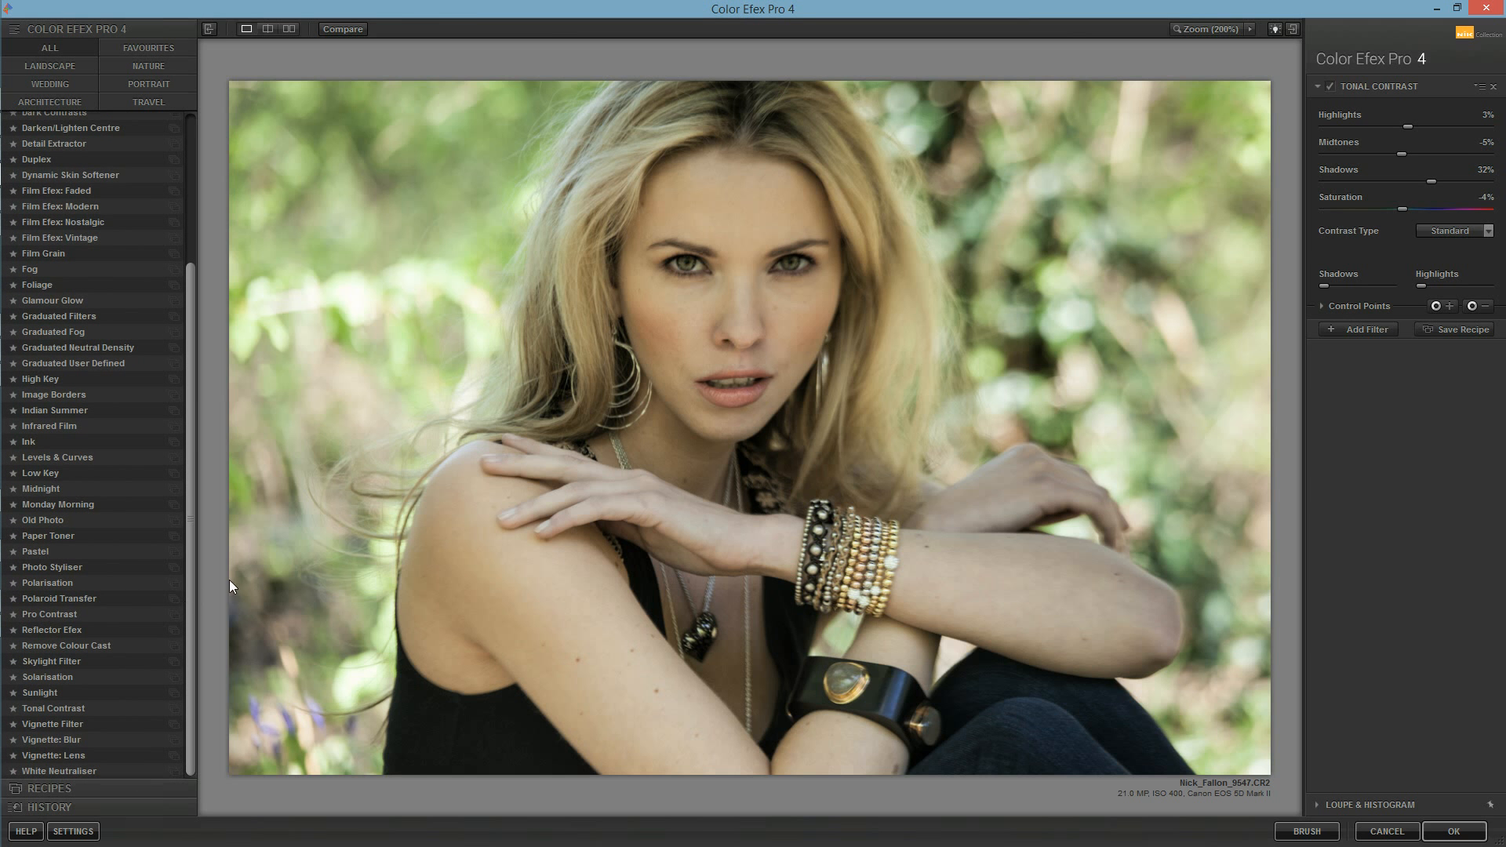
click(1351, 329)
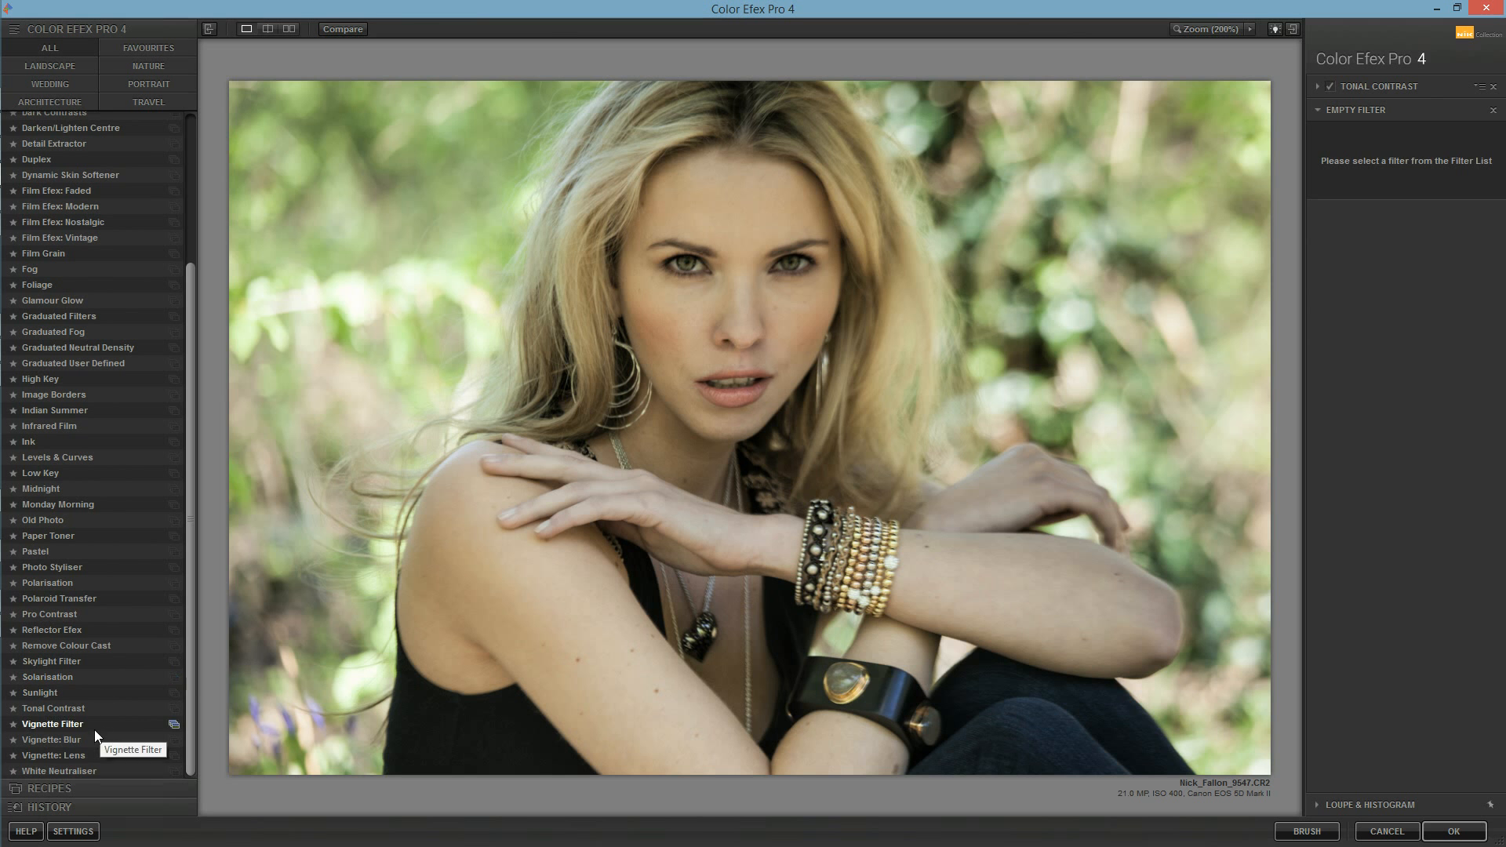
click(69, 772)
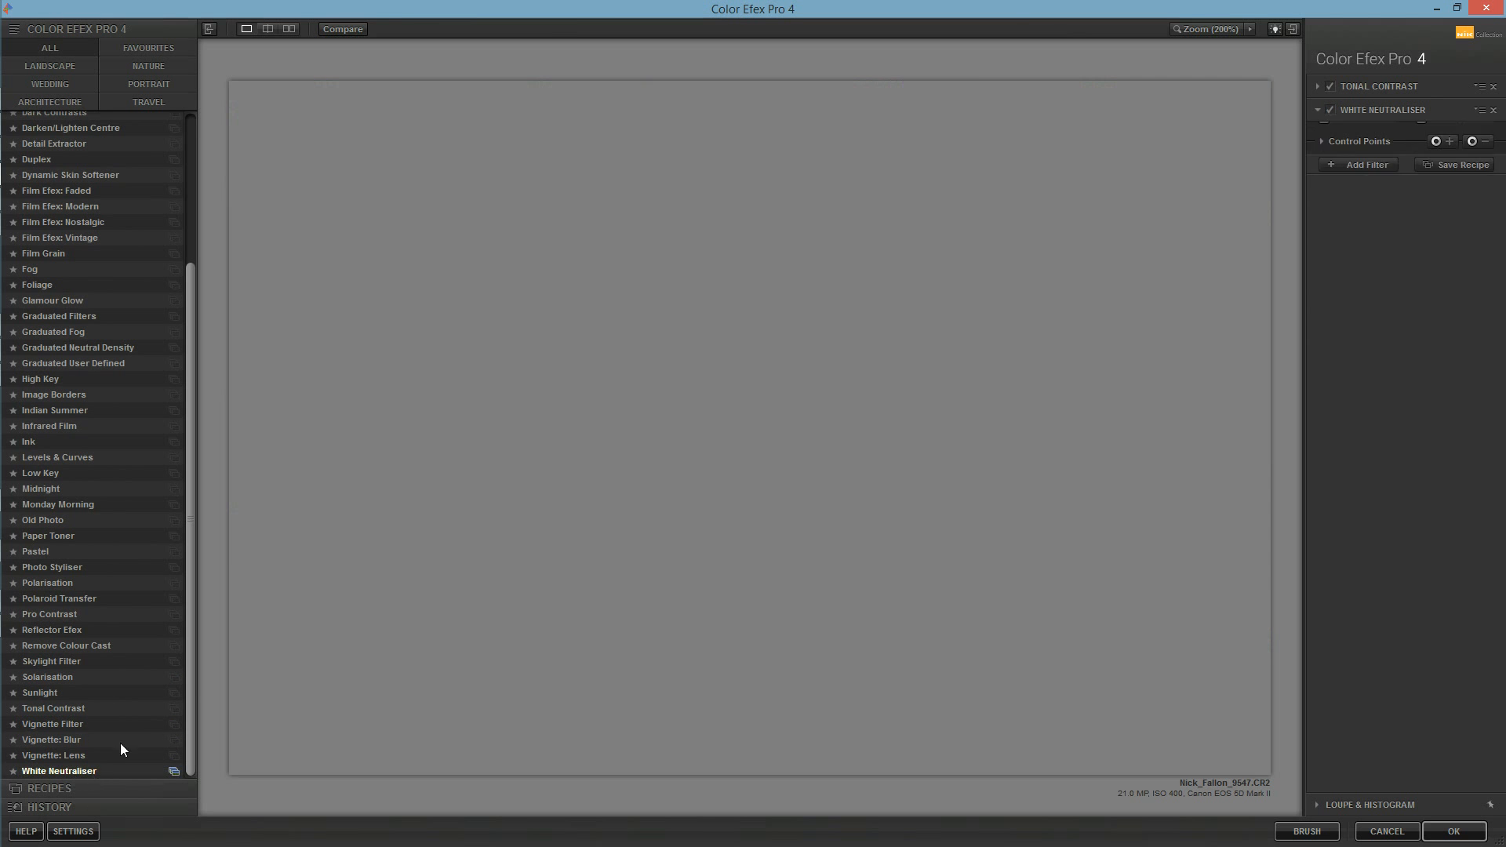
click(1485, 145)
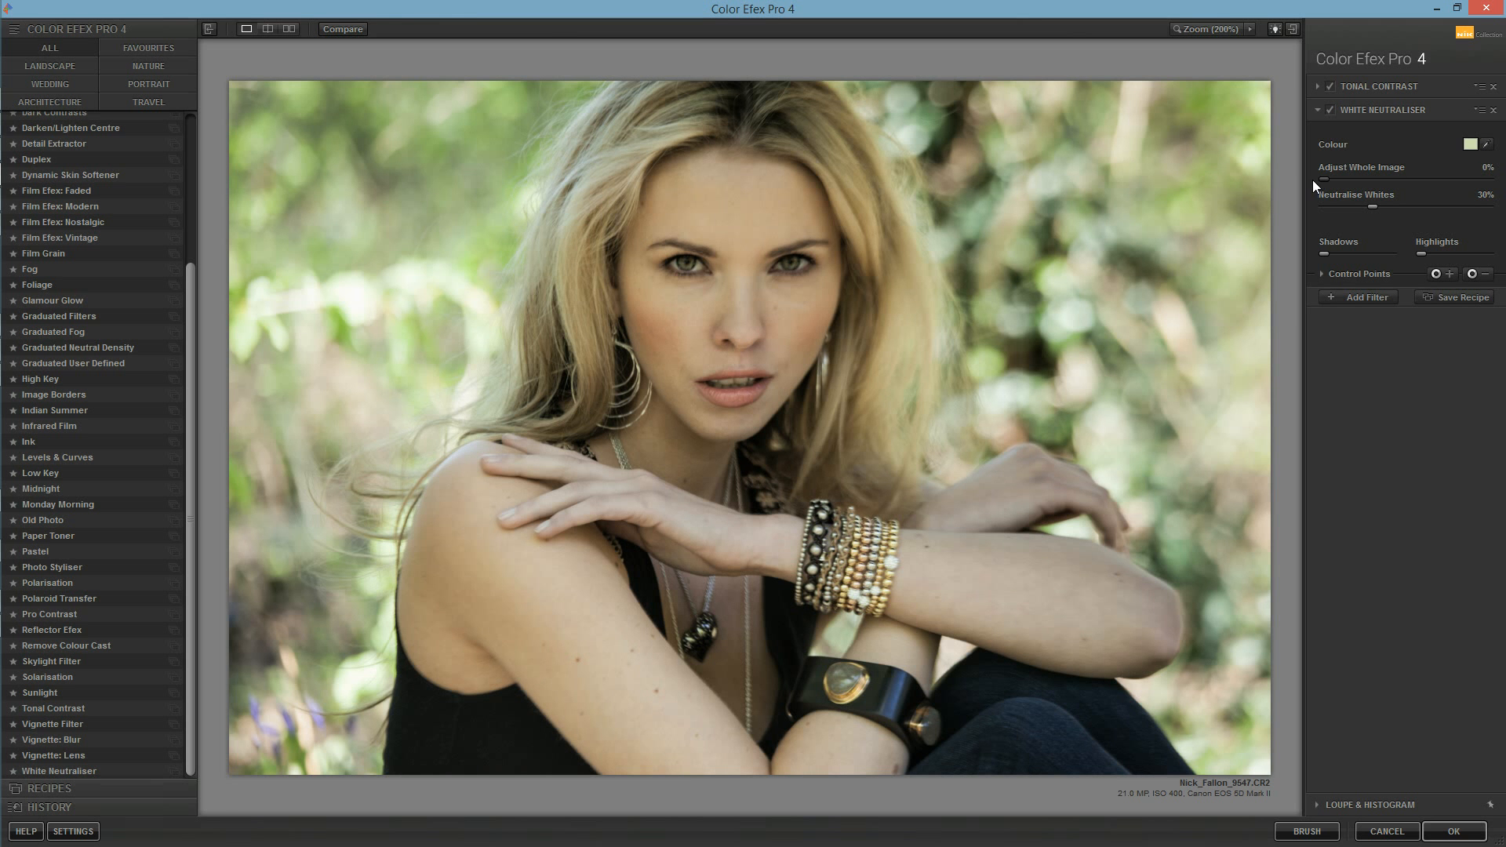
mouse_move(1315, 180)
mouse_down()
mouse_move(1396, 189)
mouse_move(1305, 182)
mouse_up()
drag(1348, 190, 1395, 191)
drag(1403, 191, 1420, 195)
Step: Disable the Tonal Contrast filter and apply the White Neutraliser effect to the photo
click(1371, 88)
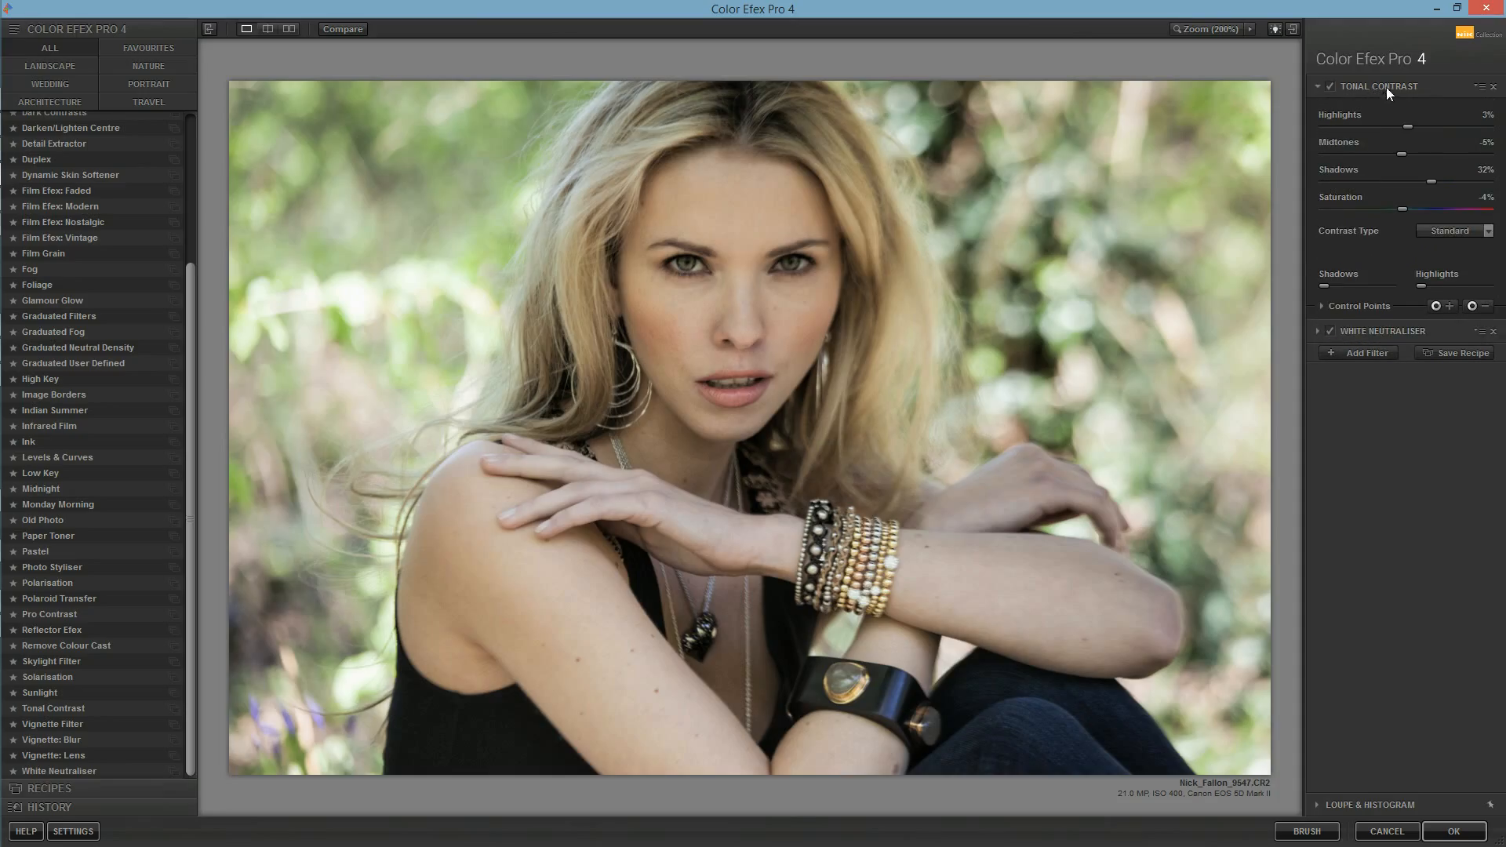
click(1331, 85)
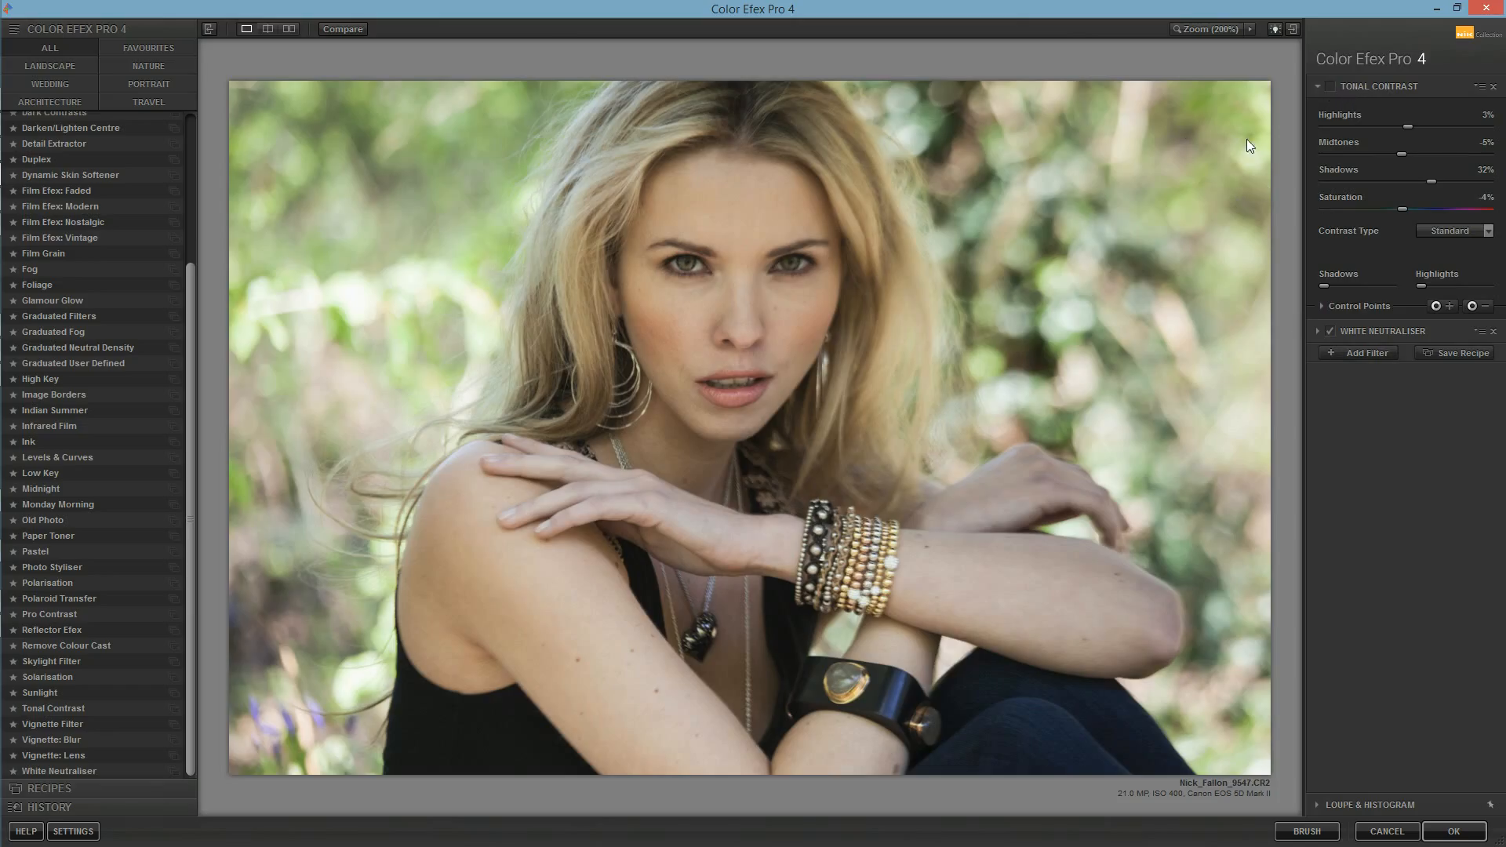
click(1453, 831)
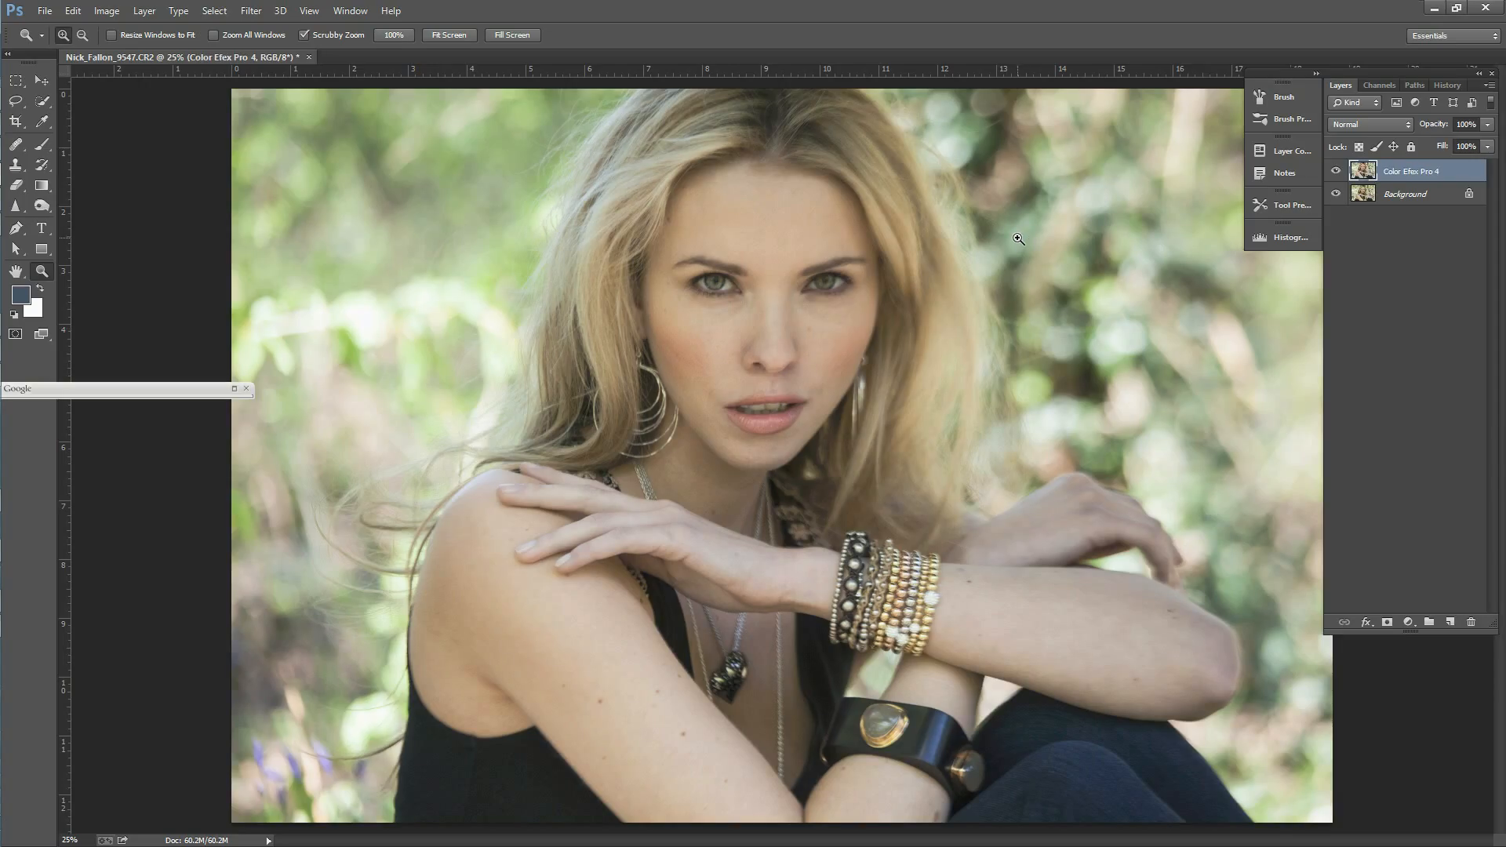
Step: Hide the original Background layer and delete it
click(1336, 194)
click(1397, 196)
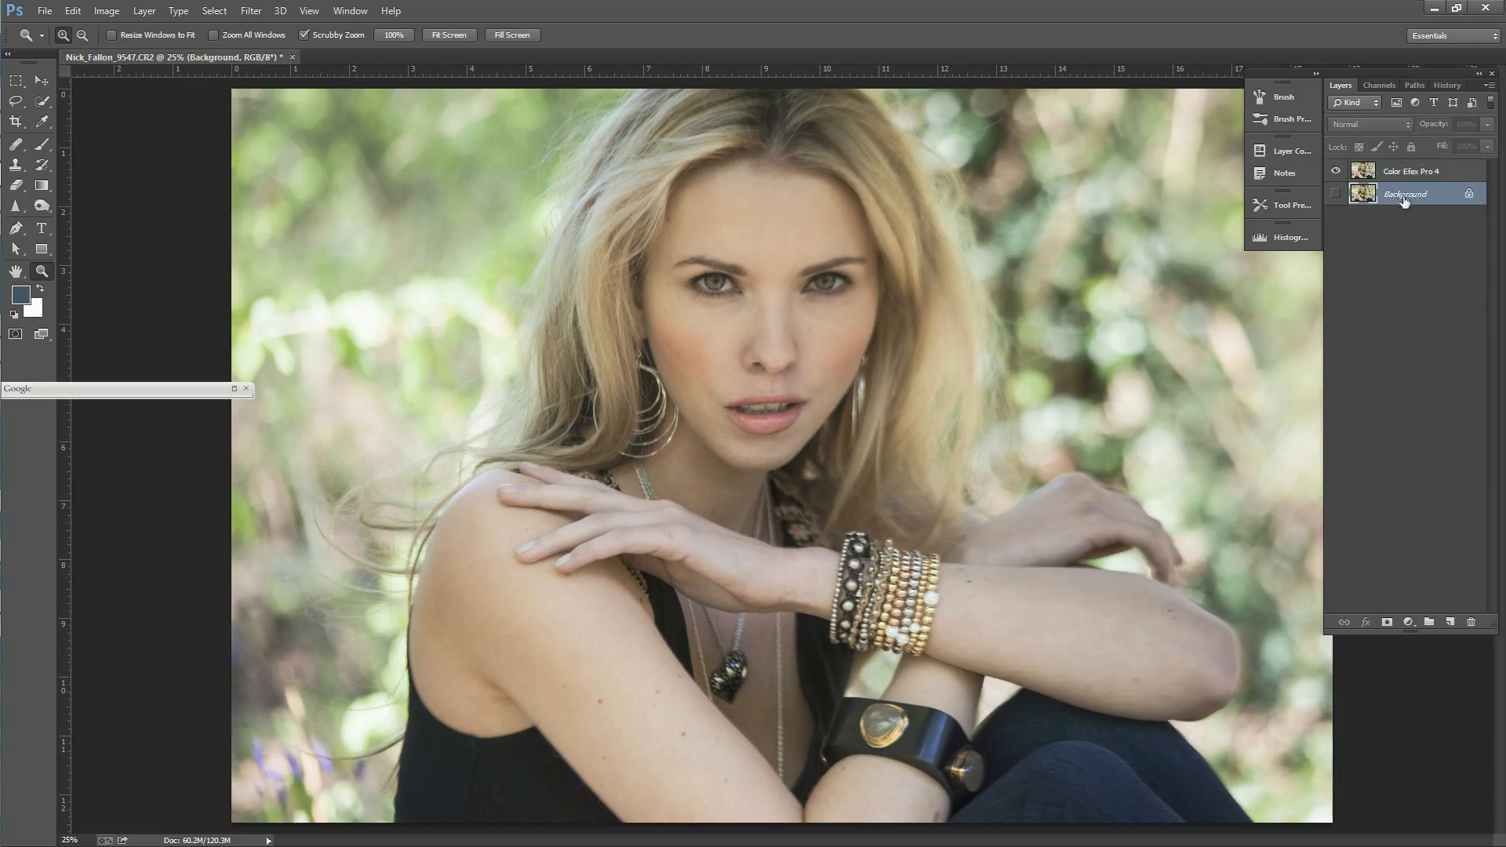
key(Delete)
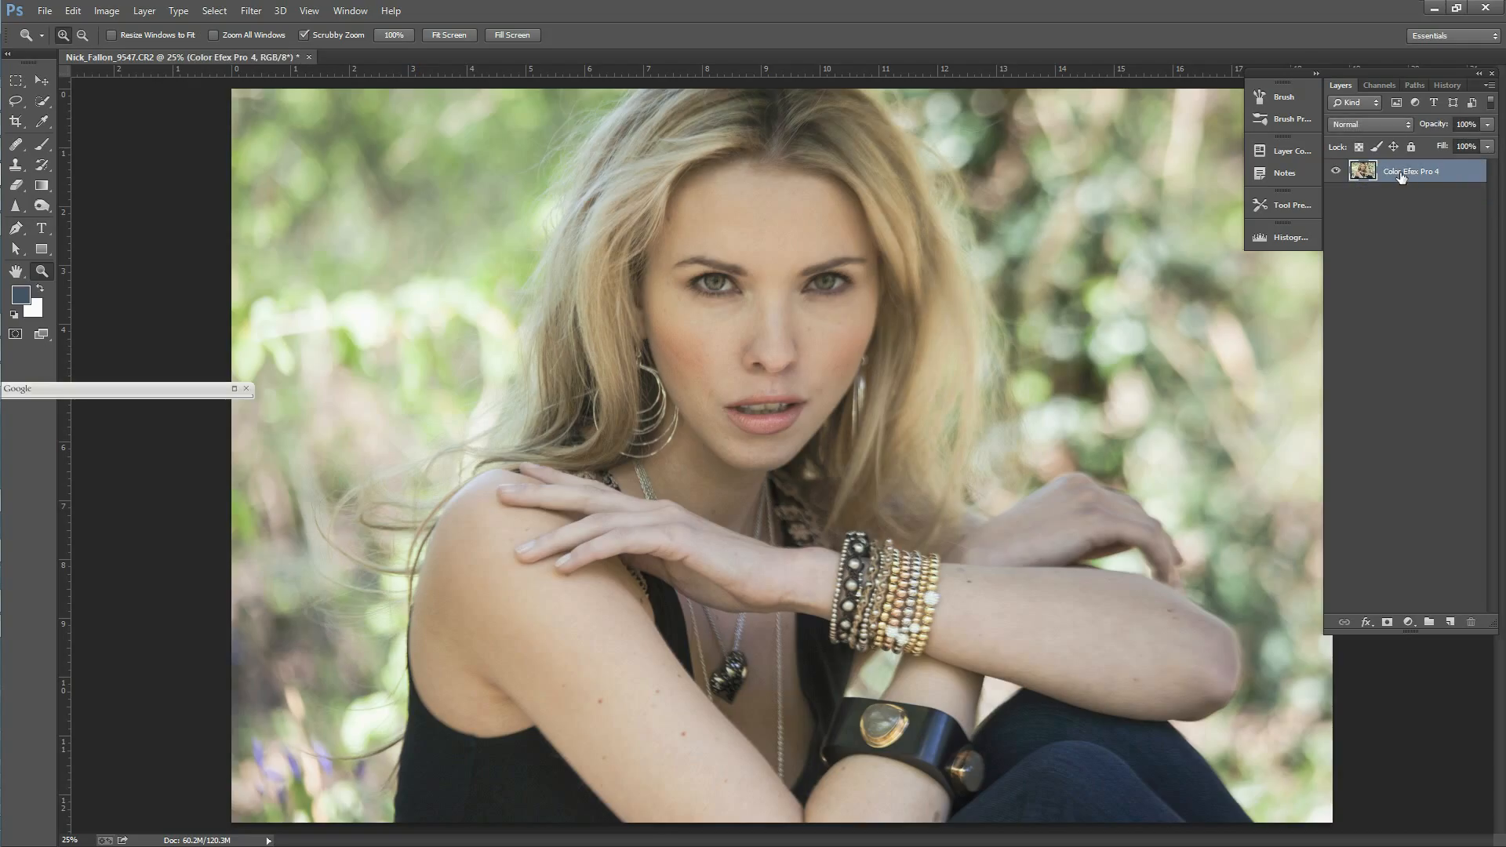
Step: Duplicate the Color Efex Pro 4 layer under the name Color
right_click(1406, 182)
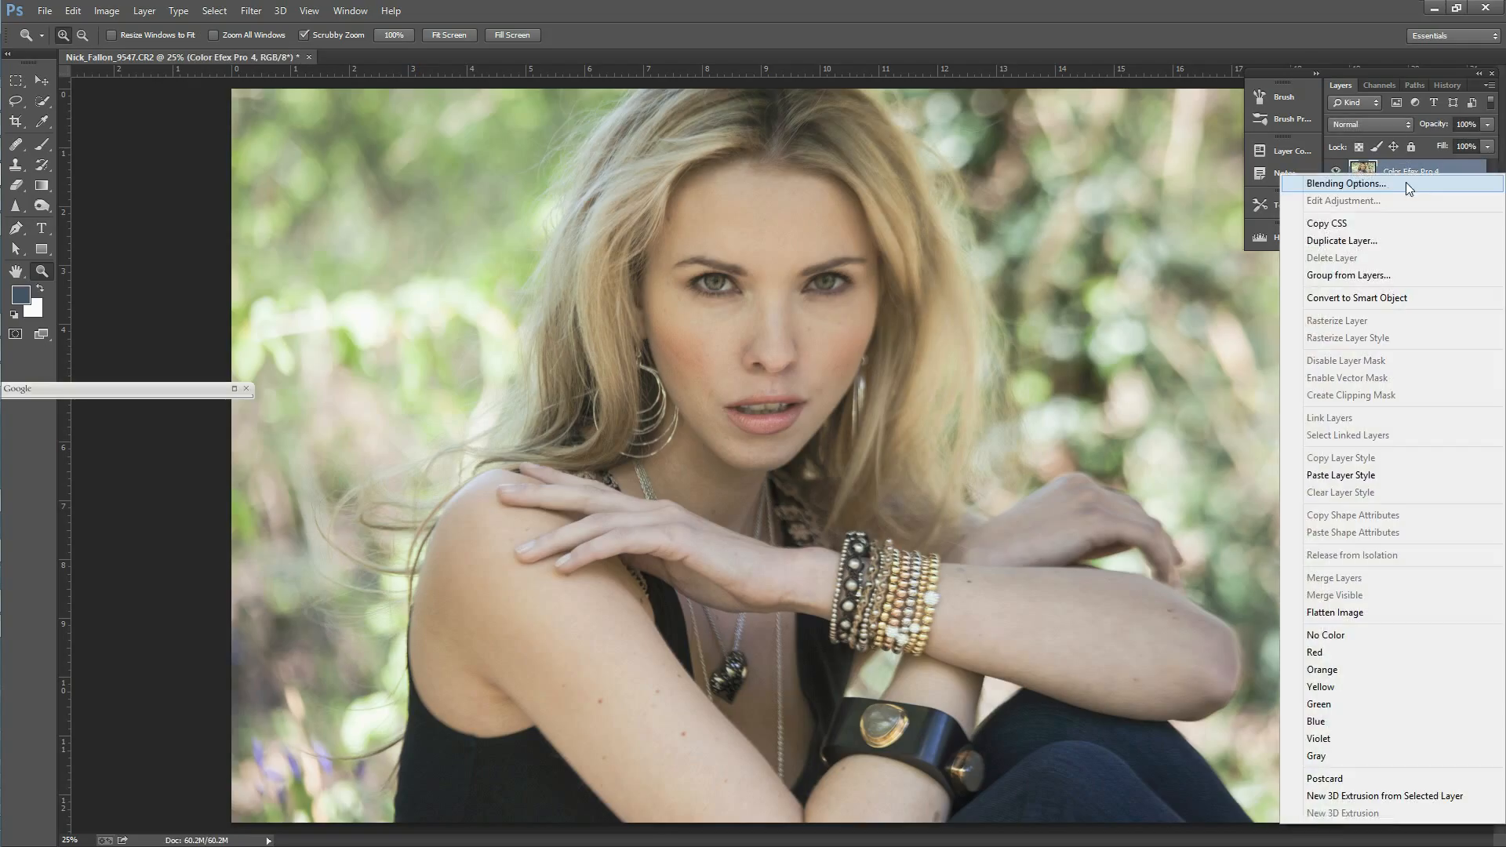
click(1366, 242)
text(Color)
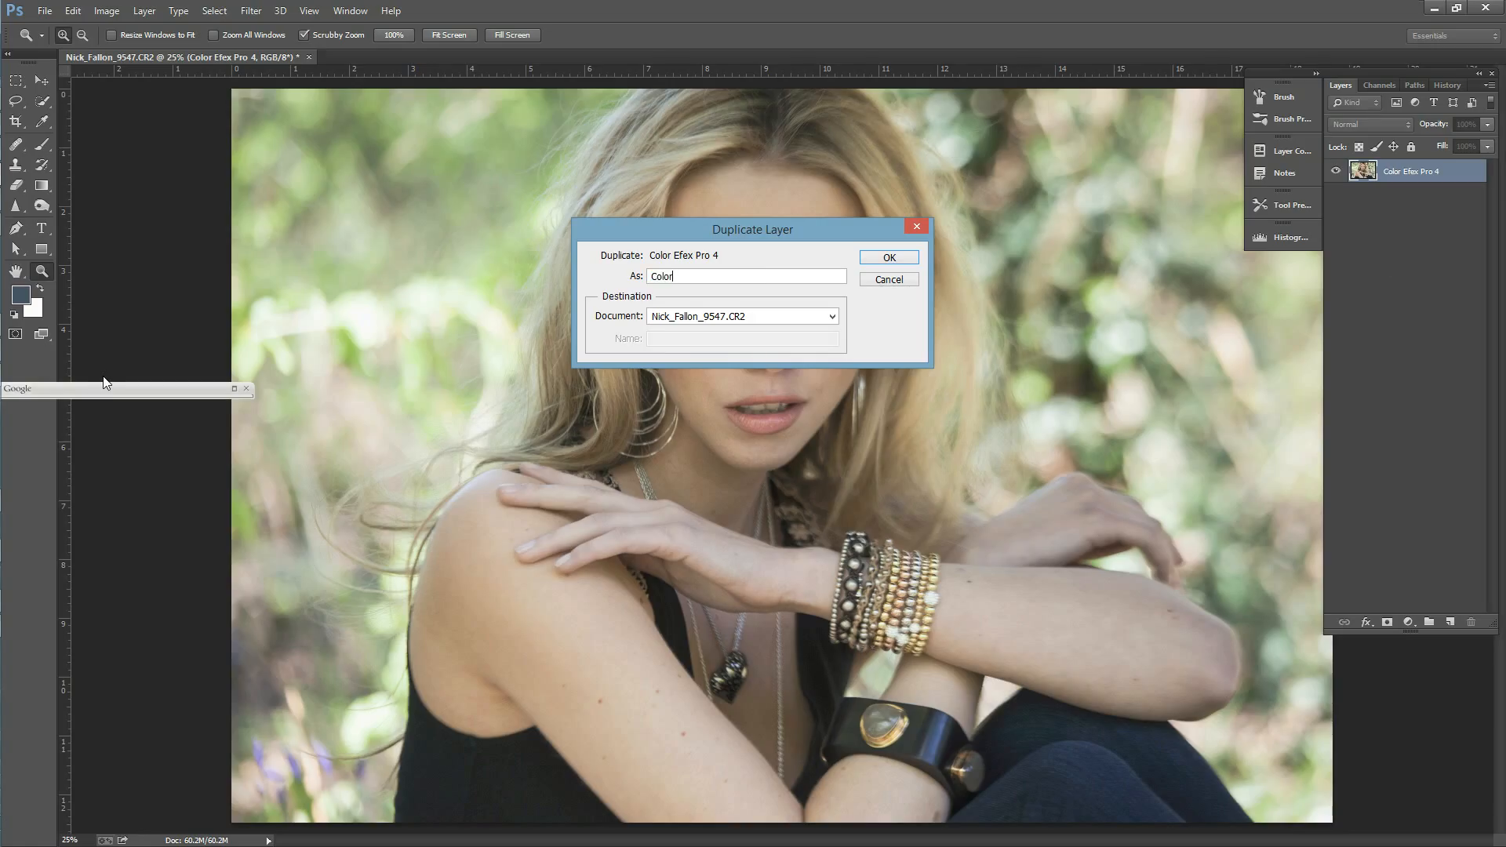
key(Return)
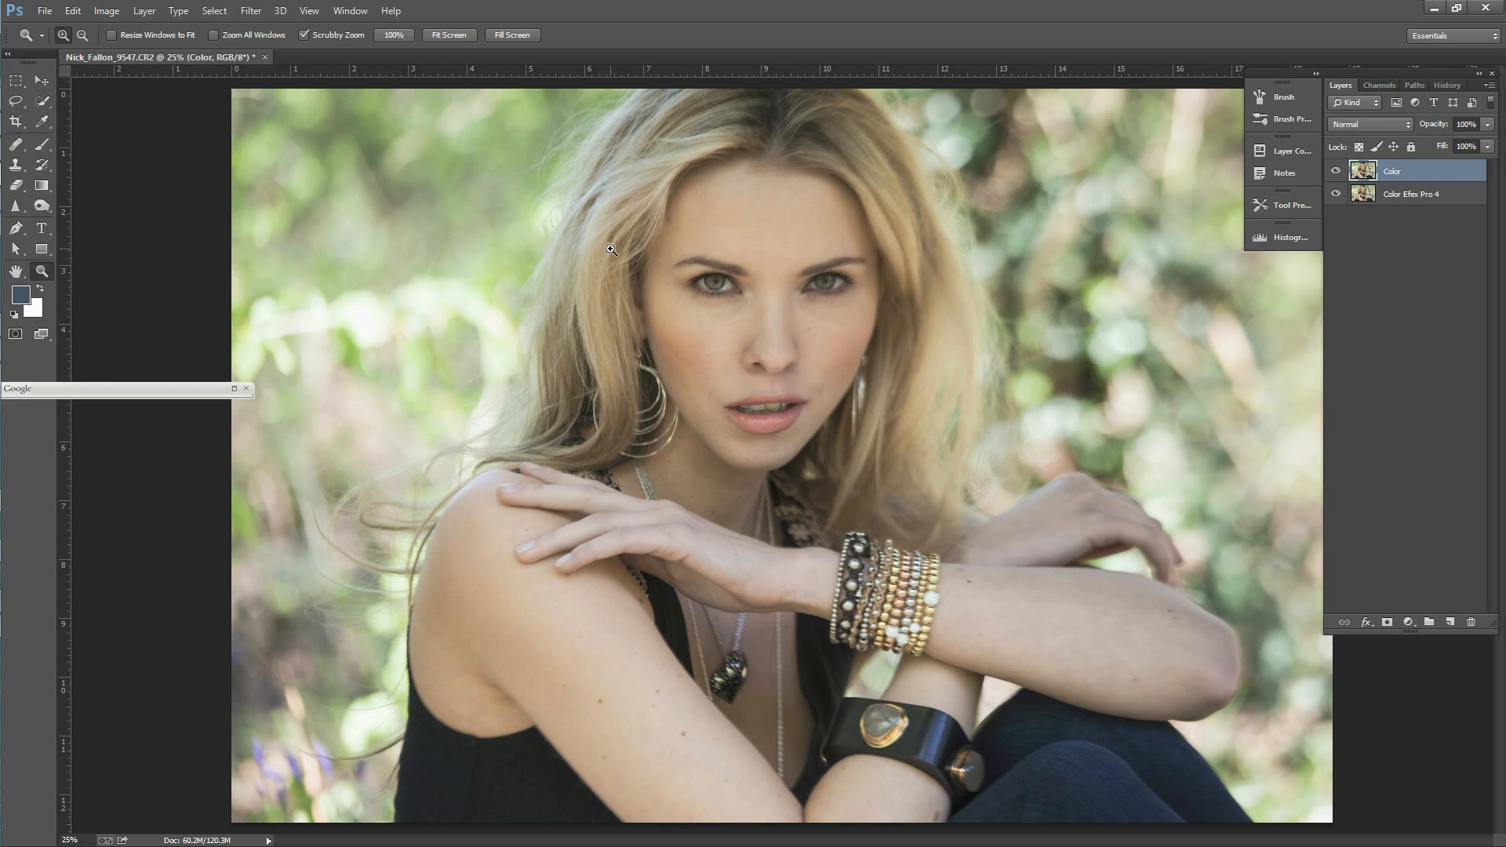
Step: Apply a Gaussian Blur with a 7.0 pixel radius to the Color layer, checking the skin and face in the preview
click(256, 12)
mouse_move(325, 188)
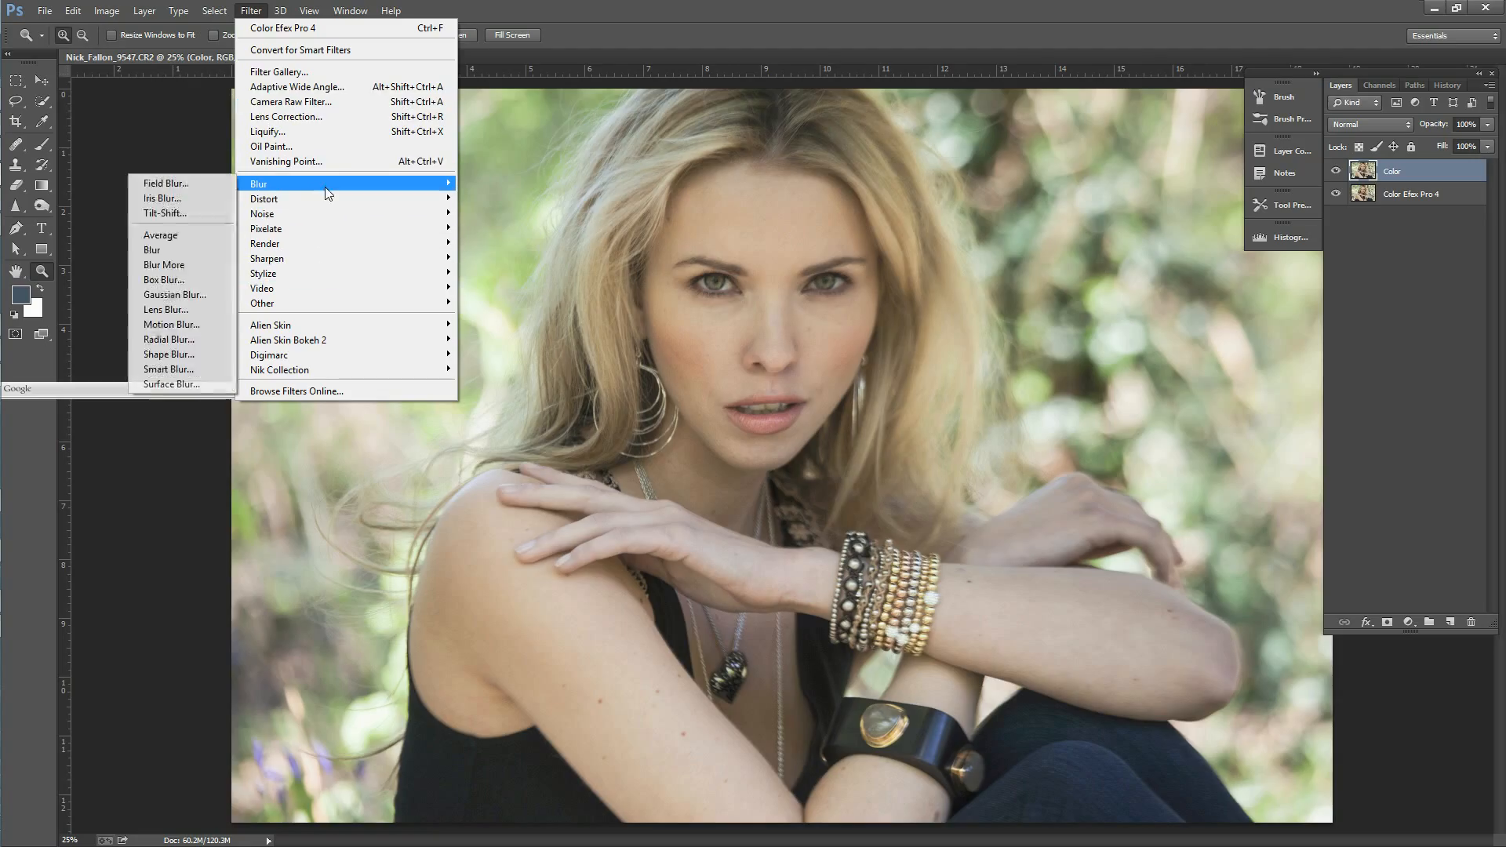
click(200, 295)
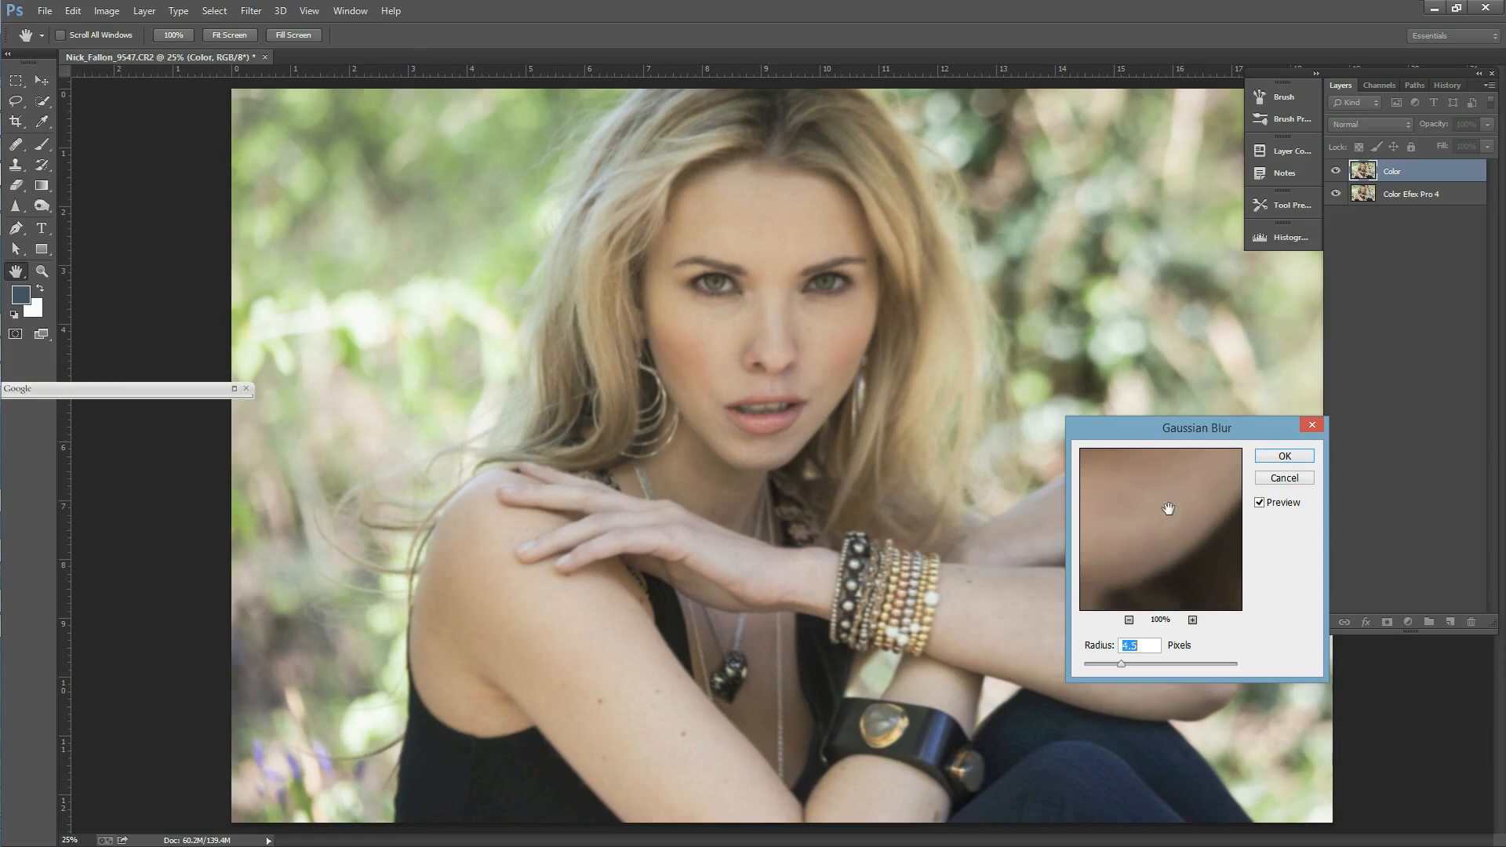
drag(1163, 511, 1198, 533)
drag(1115, 569, 1216, 494)
drag(1133, 531, 1160, 543)
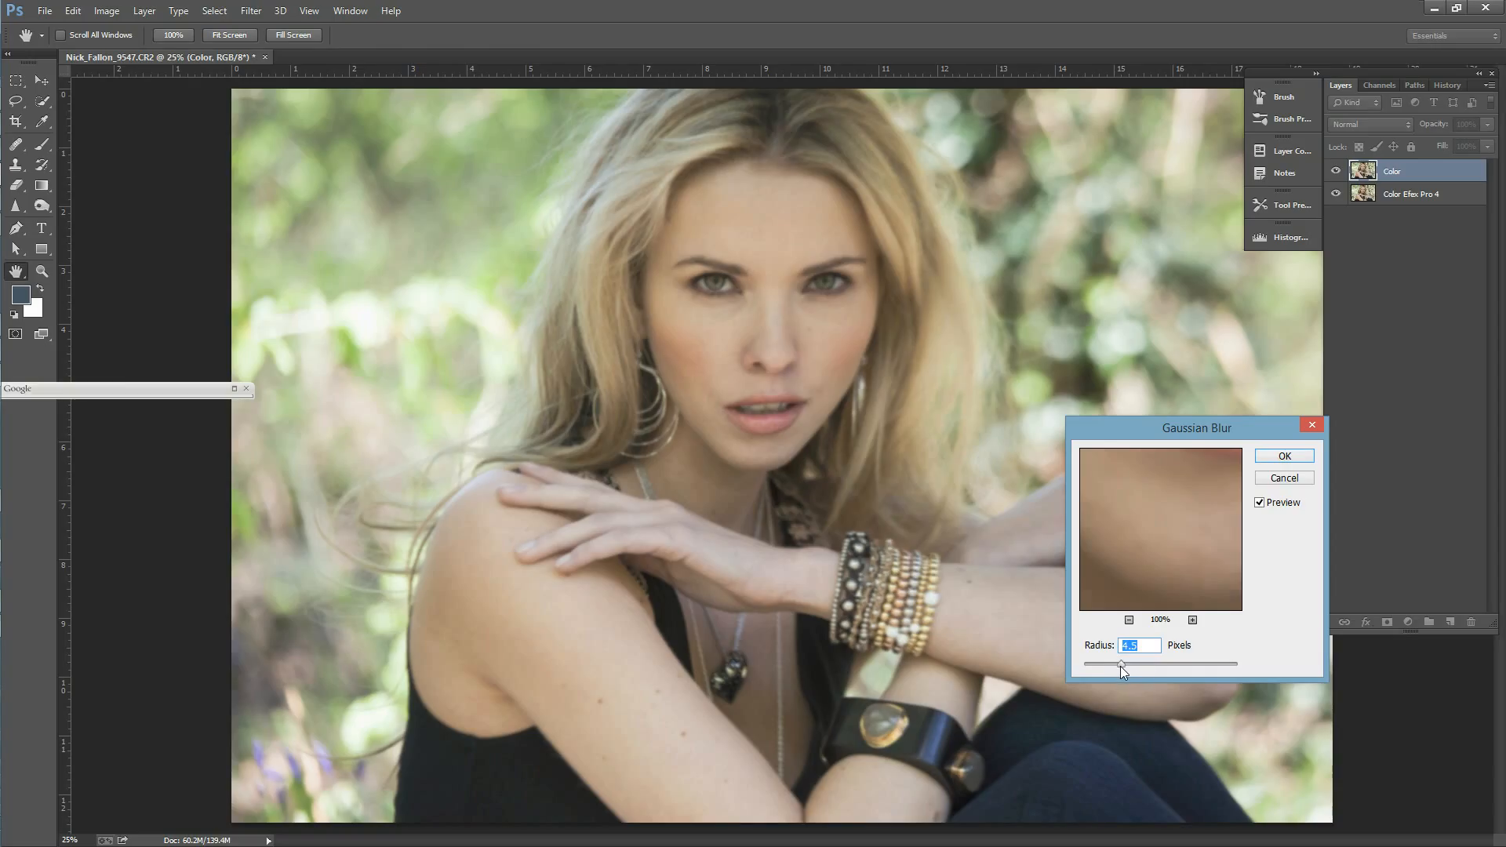
drag(1172, 520, 1193, 554)
click(1130, 620)
click(1129, 620)
click(1130, 620)
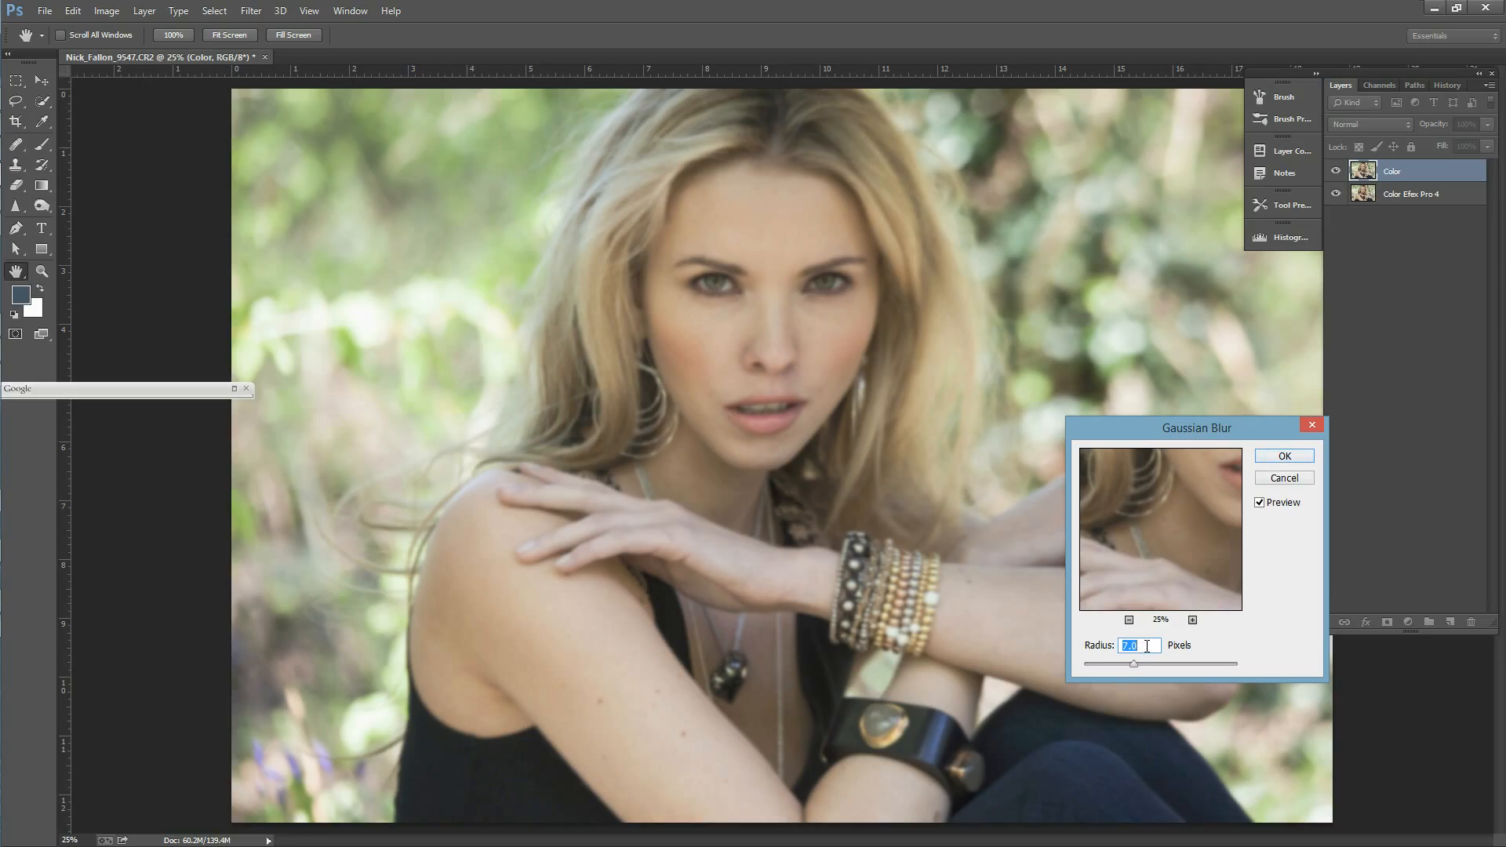
drag(1212, 502, 1132, 567)
click(1290, 460)
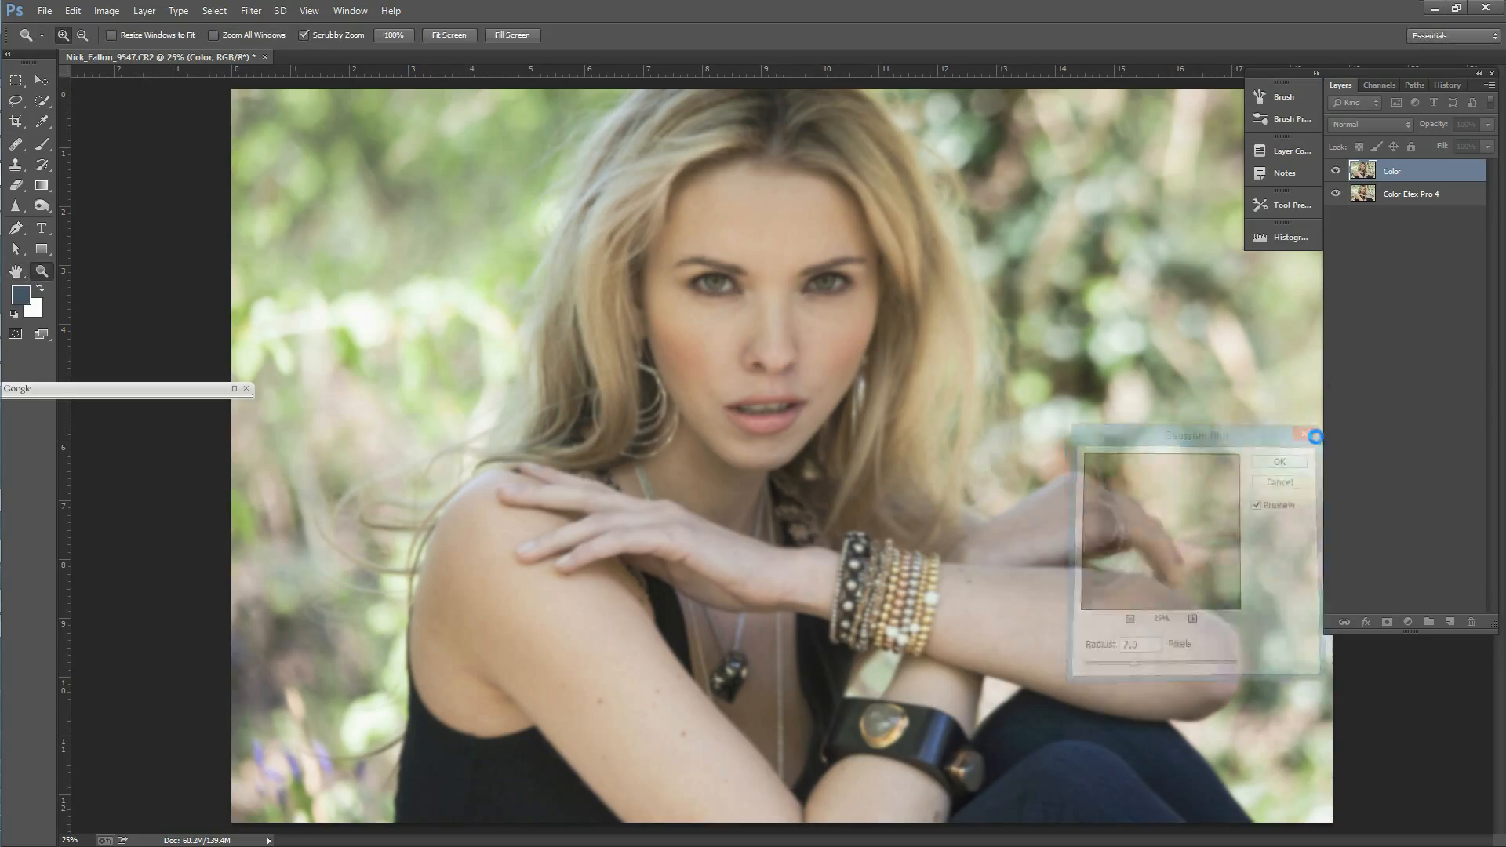
Step: Duplicate the Color Efex Pro 4 layer as Texture and move the copy above the Color layer
click(1393, 195)
right_click(1392, 194)
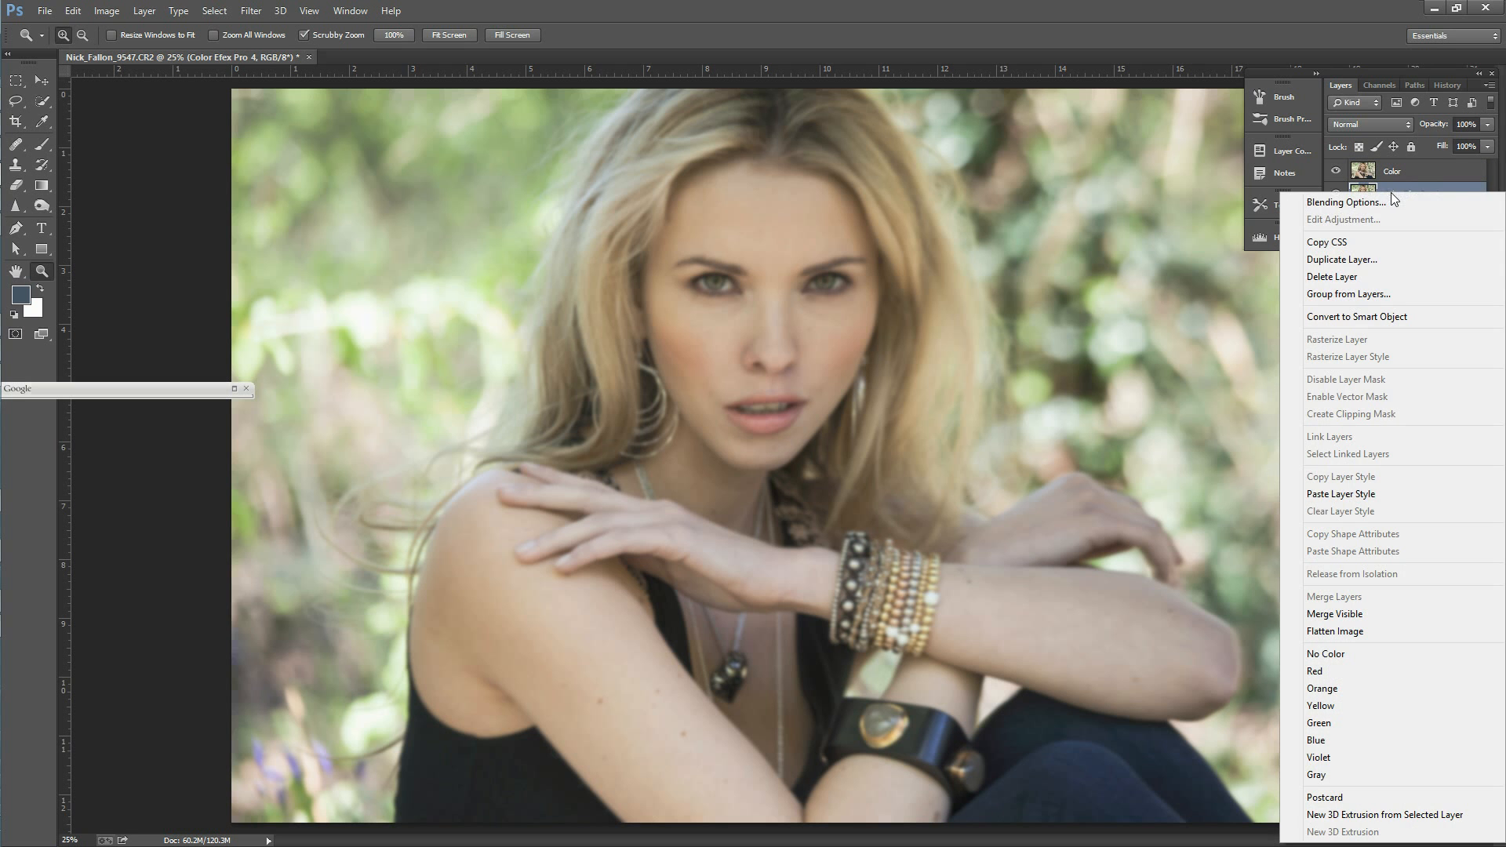
click(1369, 260)
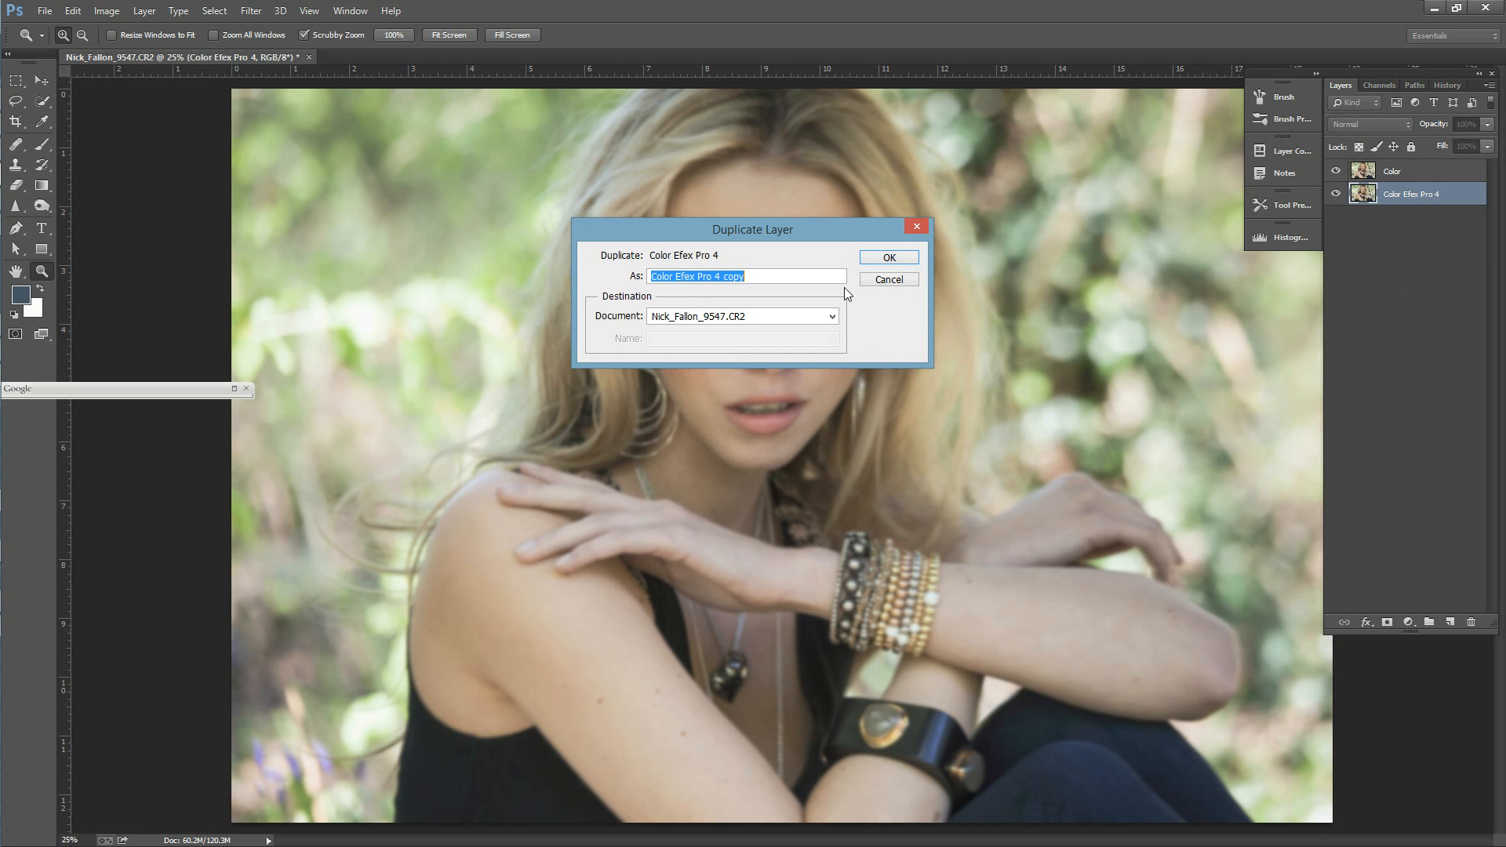
text(Texur)
key(BackSpace)
key(BackSpace)
text(t)
key(Return)
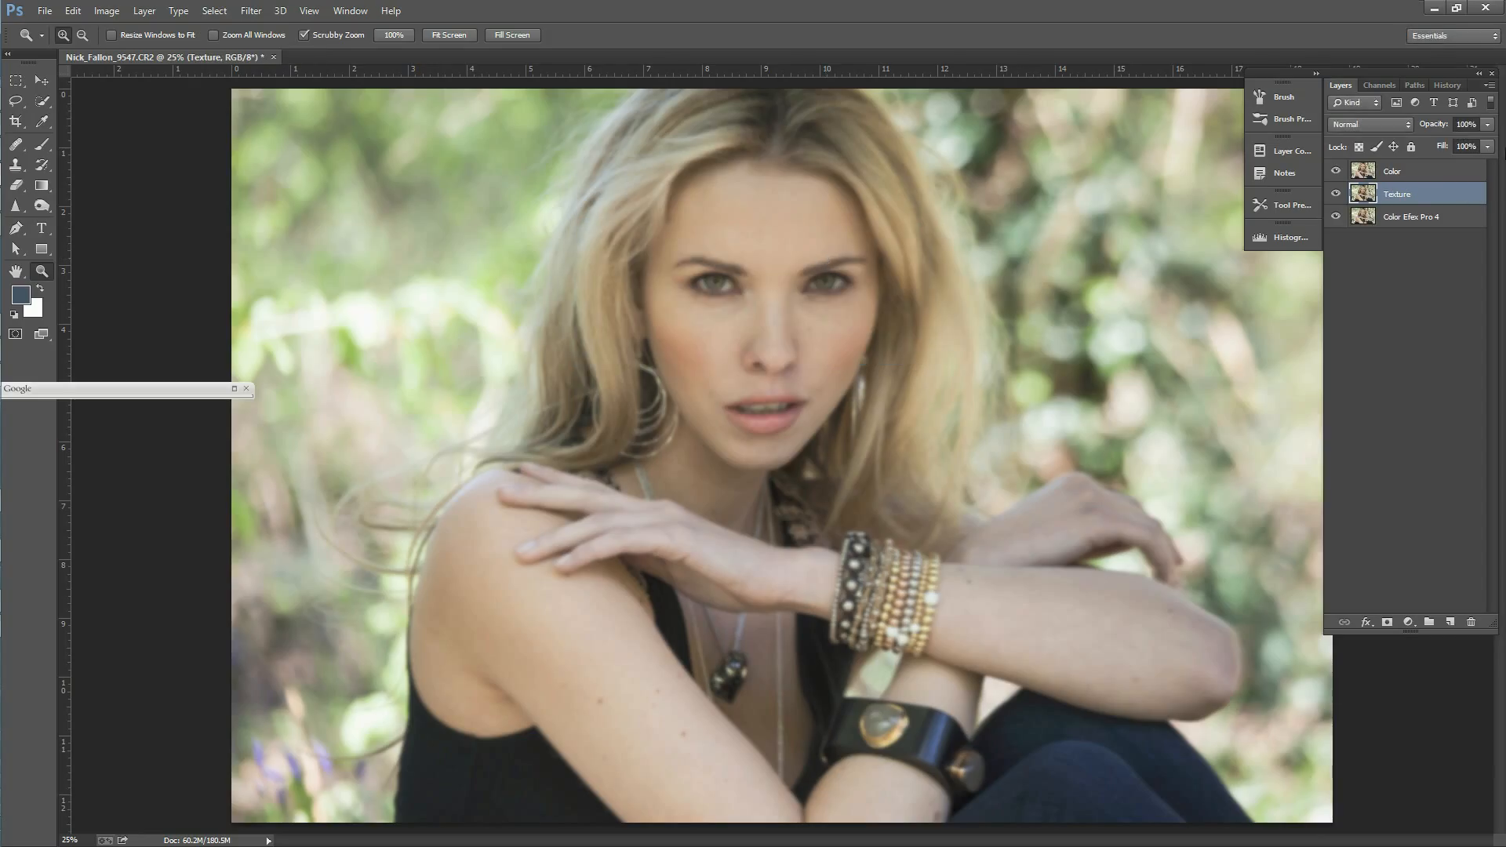
drag(1412, 196, 1412, 166)
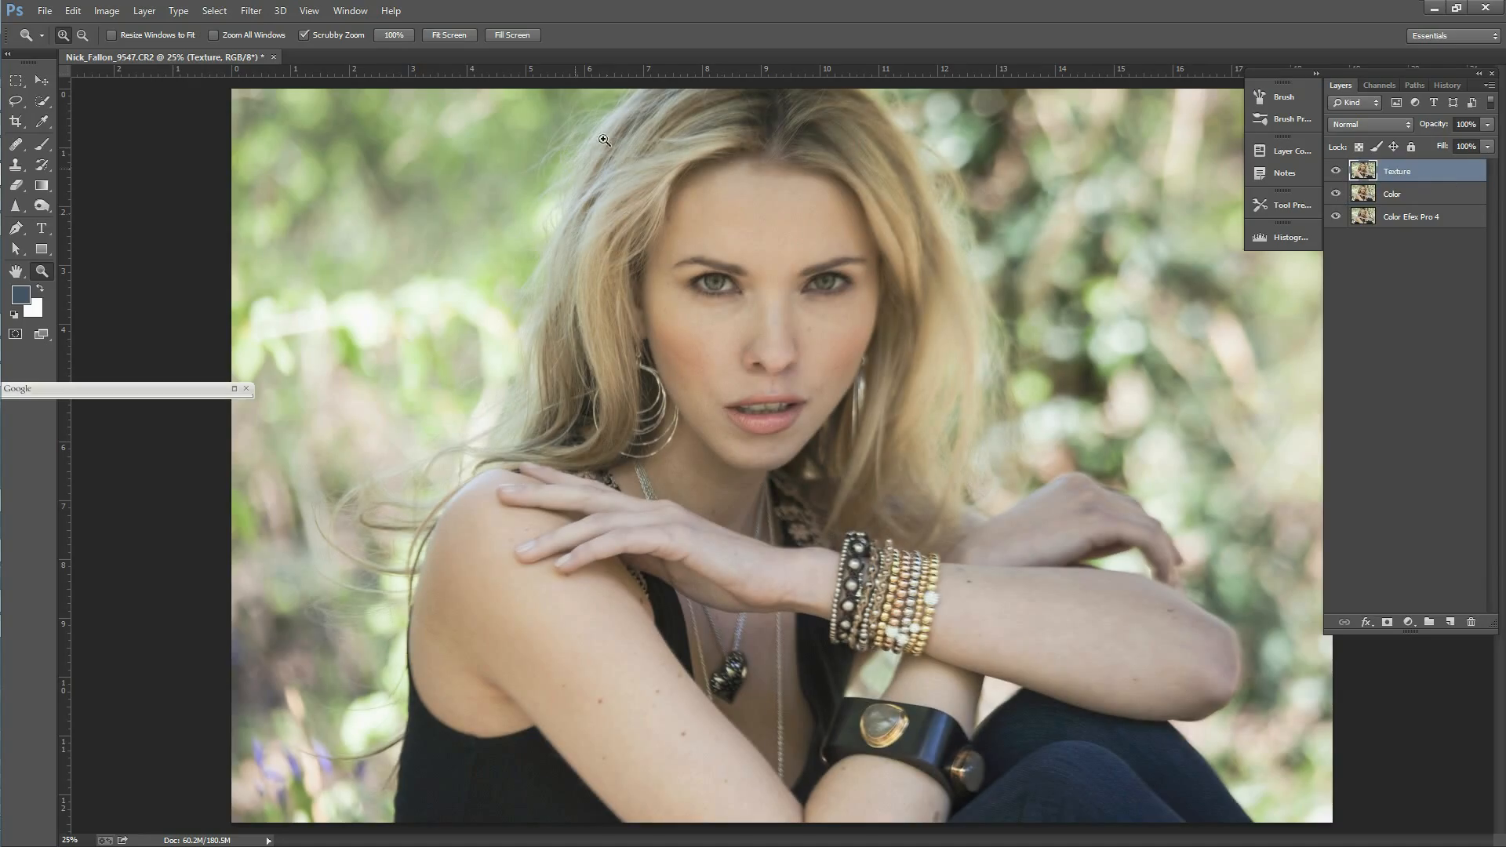
Step: Use Apply Image on the Texture layer with the Color layer as source, Subtract blending, 100% opacity, scale 2 and offset 128
click(113, 13)
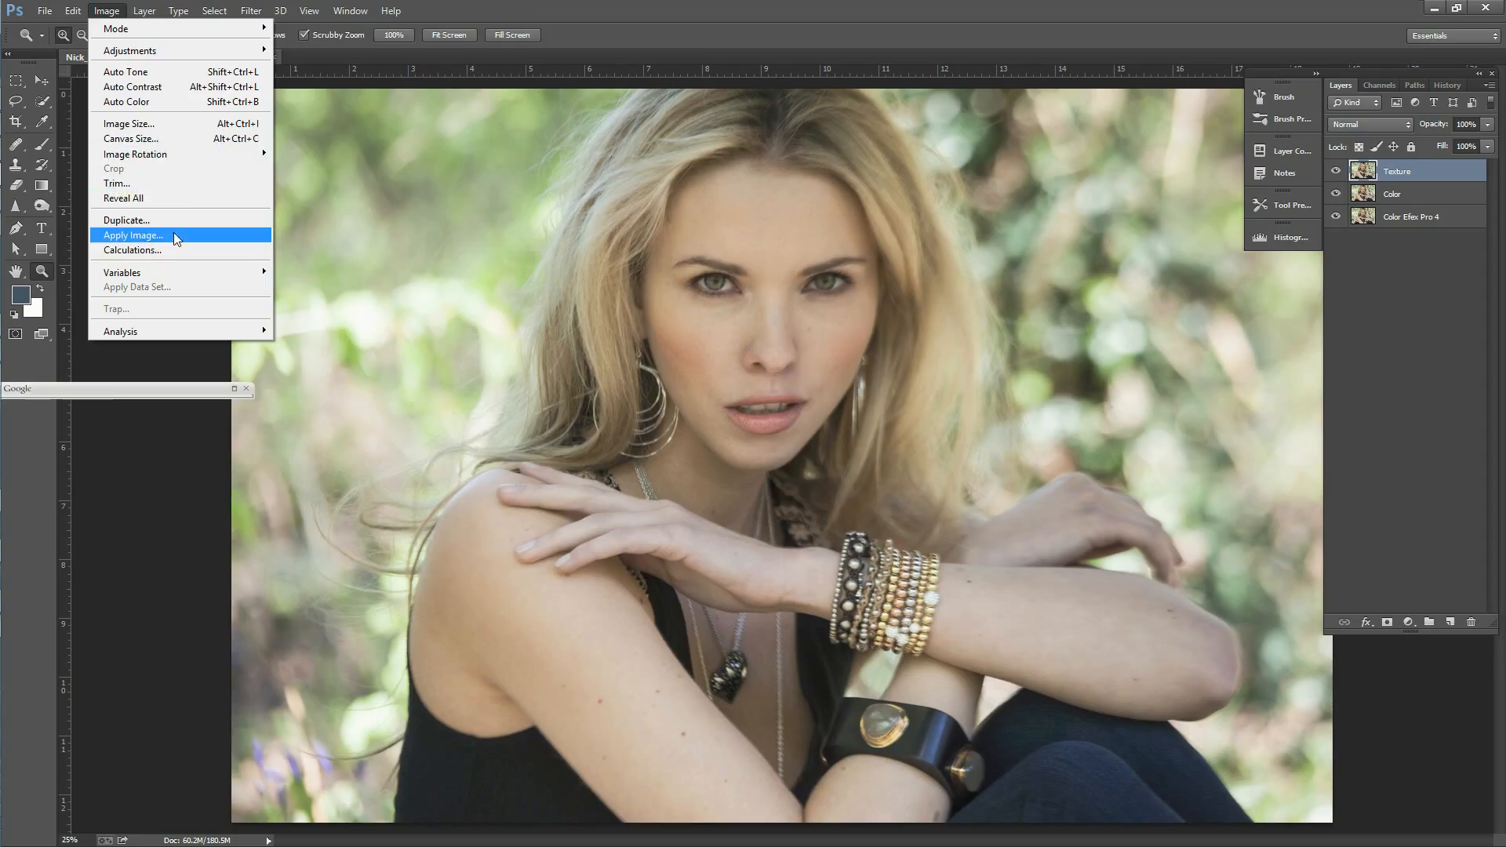
click(176, 234)
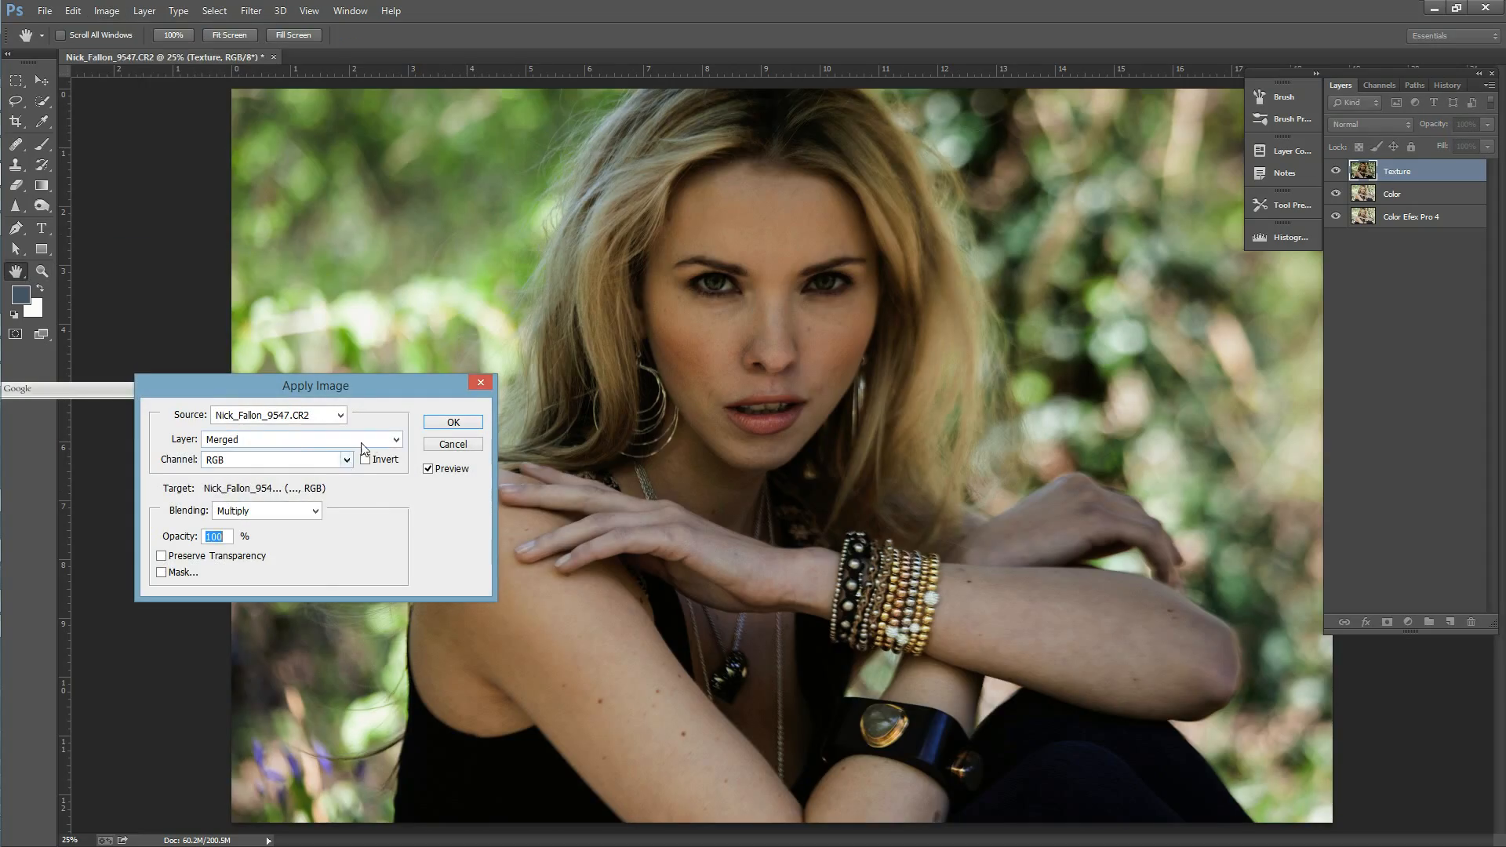
click(333, 447)
click(332, 489)
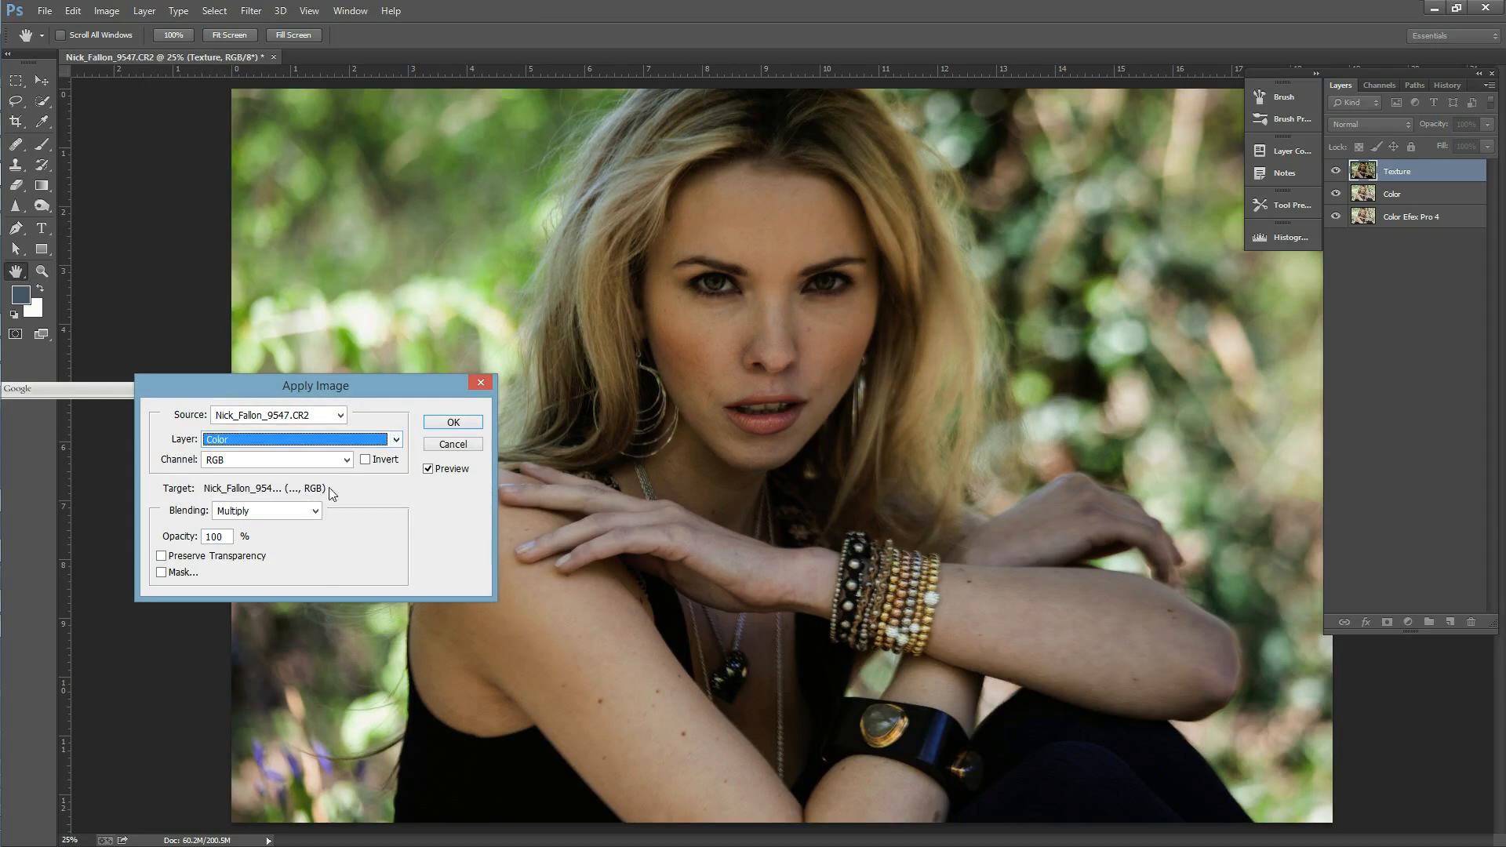
click(314, 511)
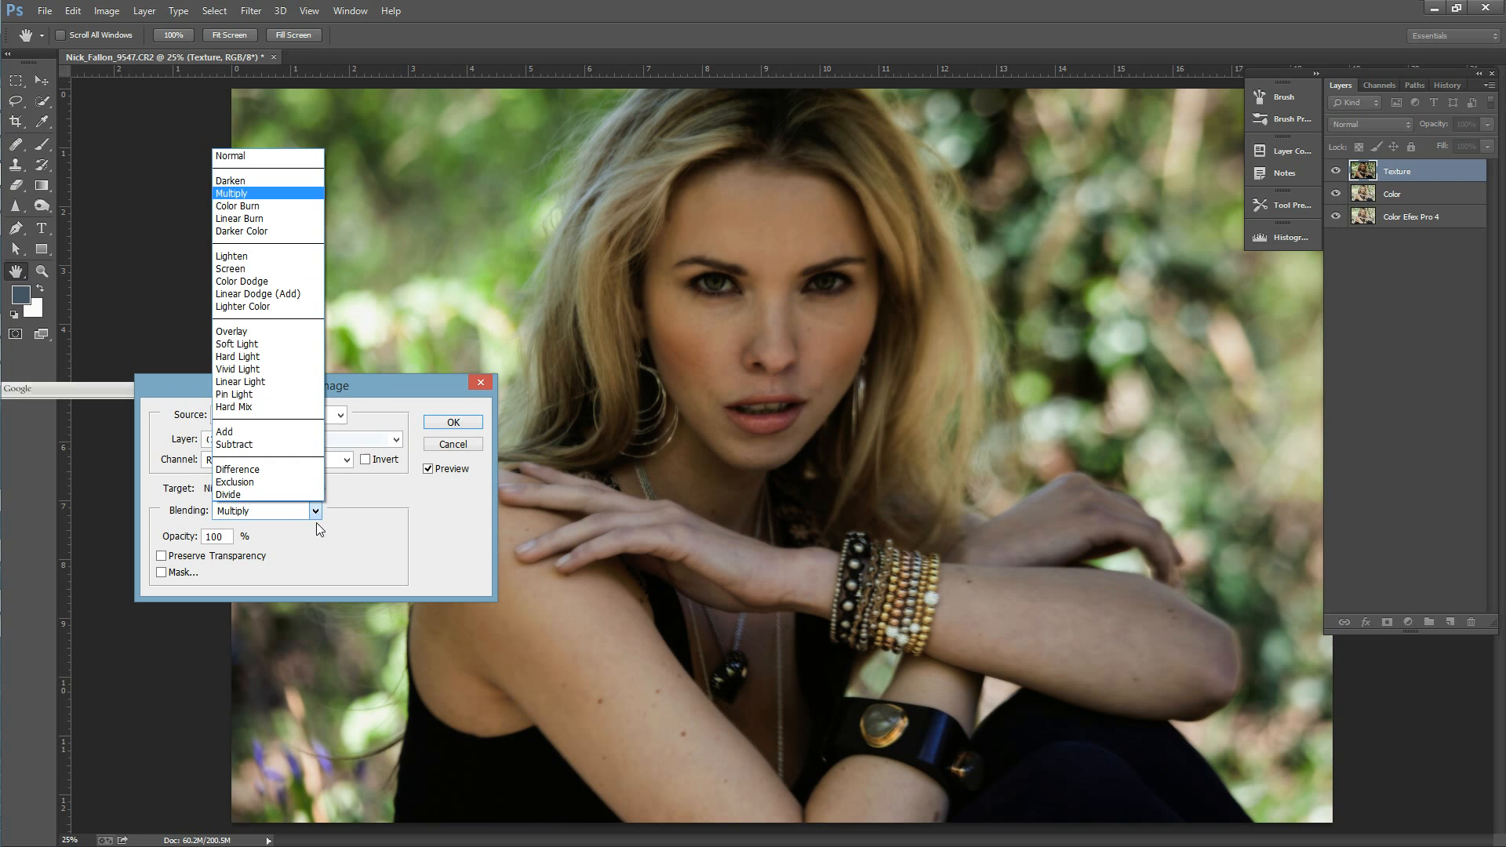
click(270, 445)
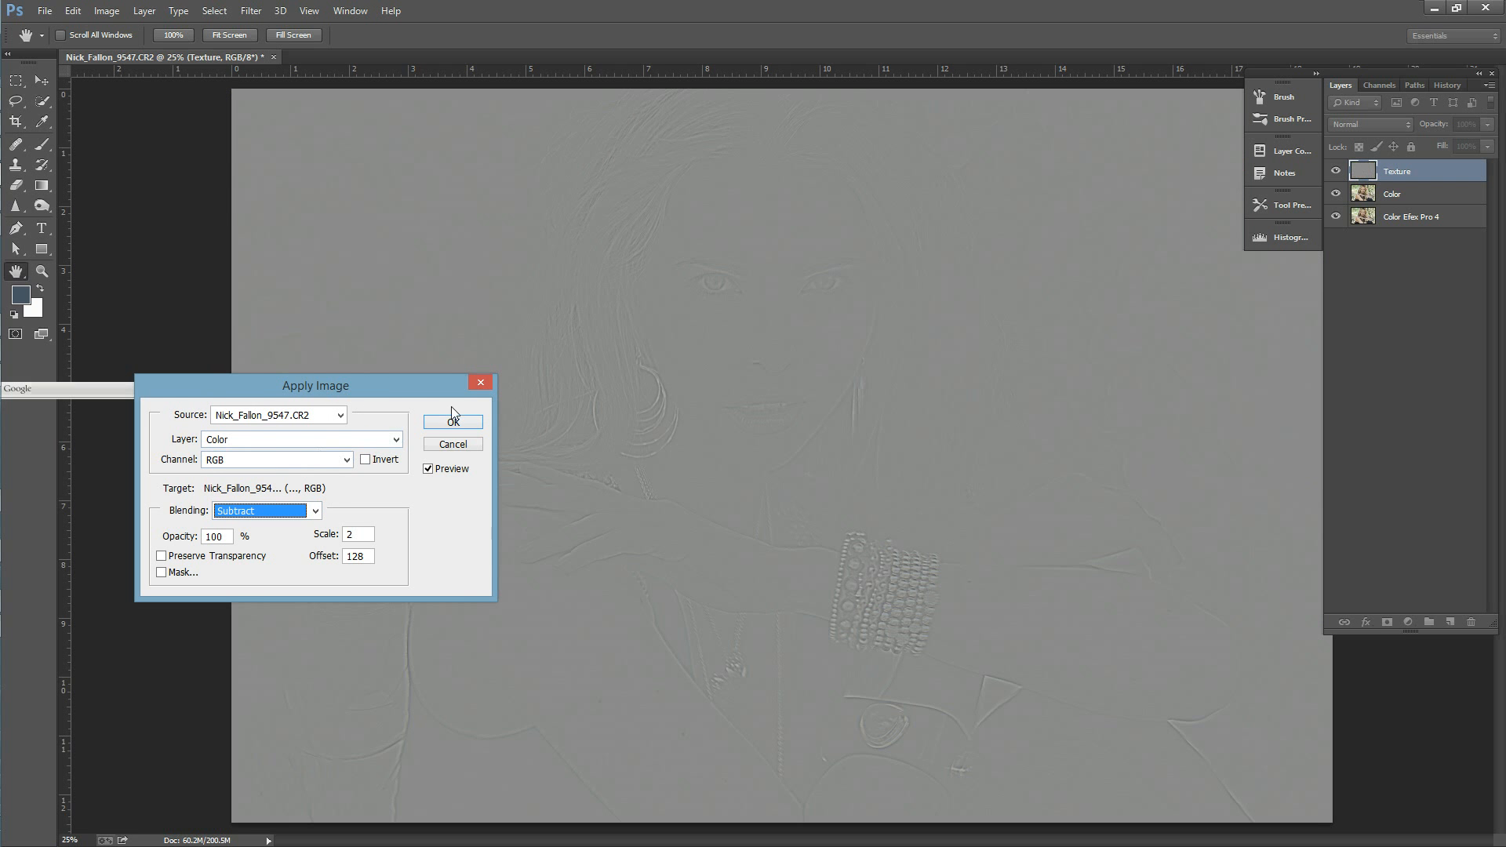
drag(809, 418, 1180, 288)
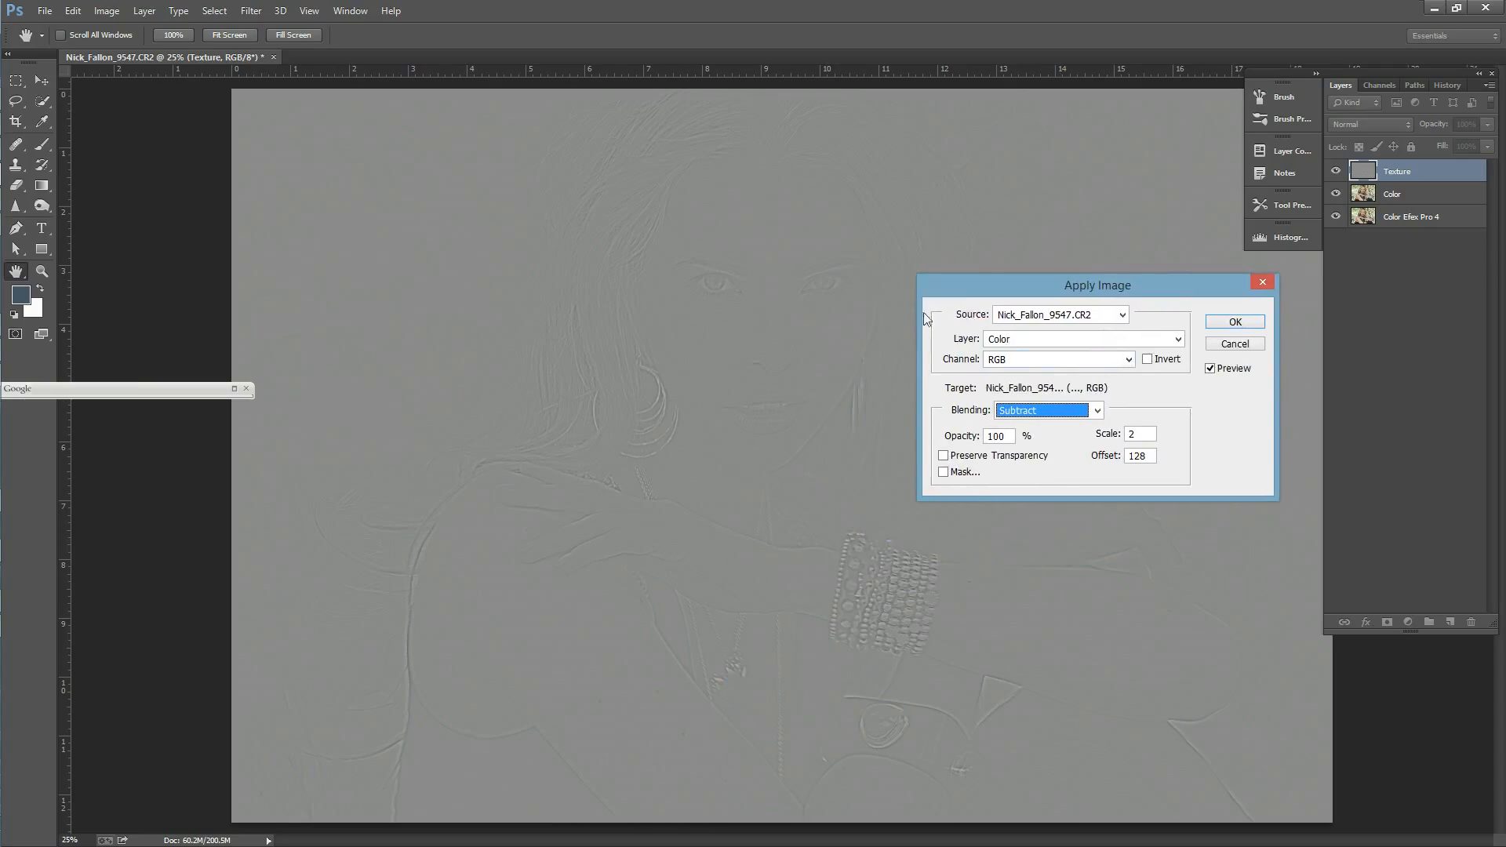
click(1236, 322)
key(z)
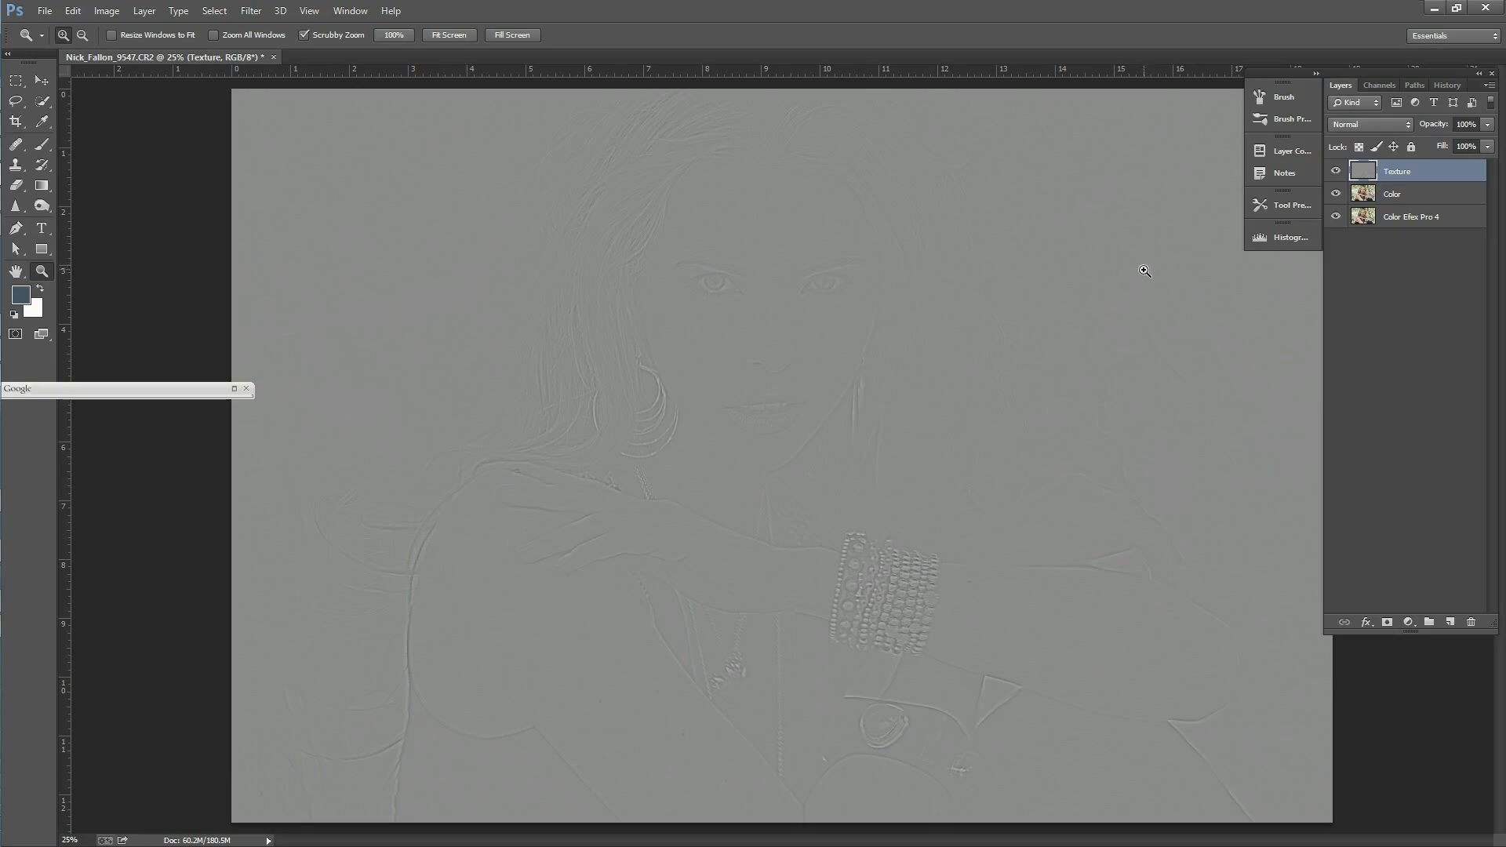
Step: Set the Texture layer's blend mode to Linear Light and toggle the Texture and Color layers' visibility to compare what each holds
click(1407, 124)
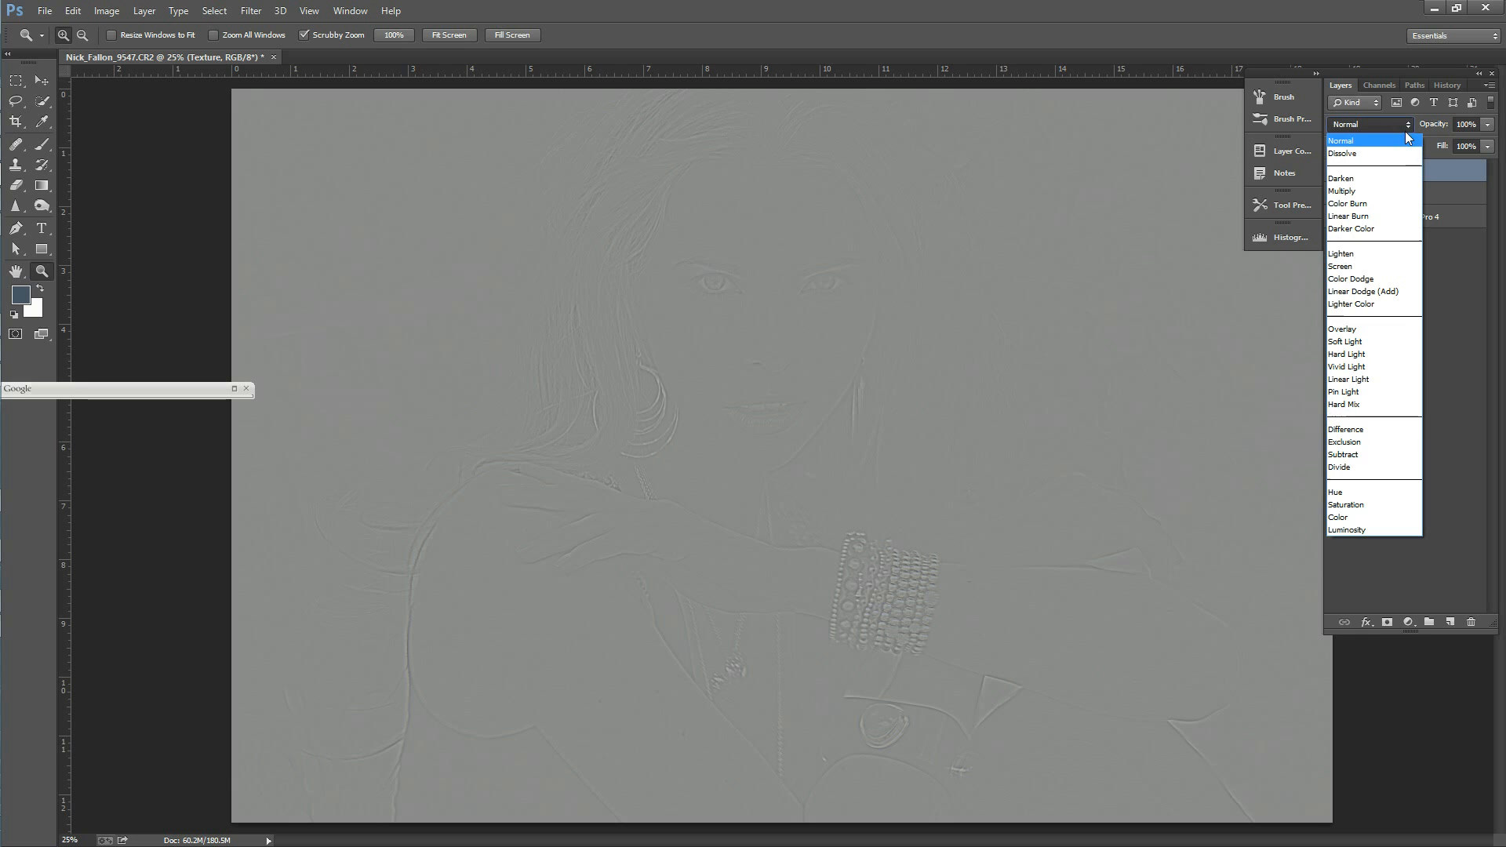
click(1373, 380)
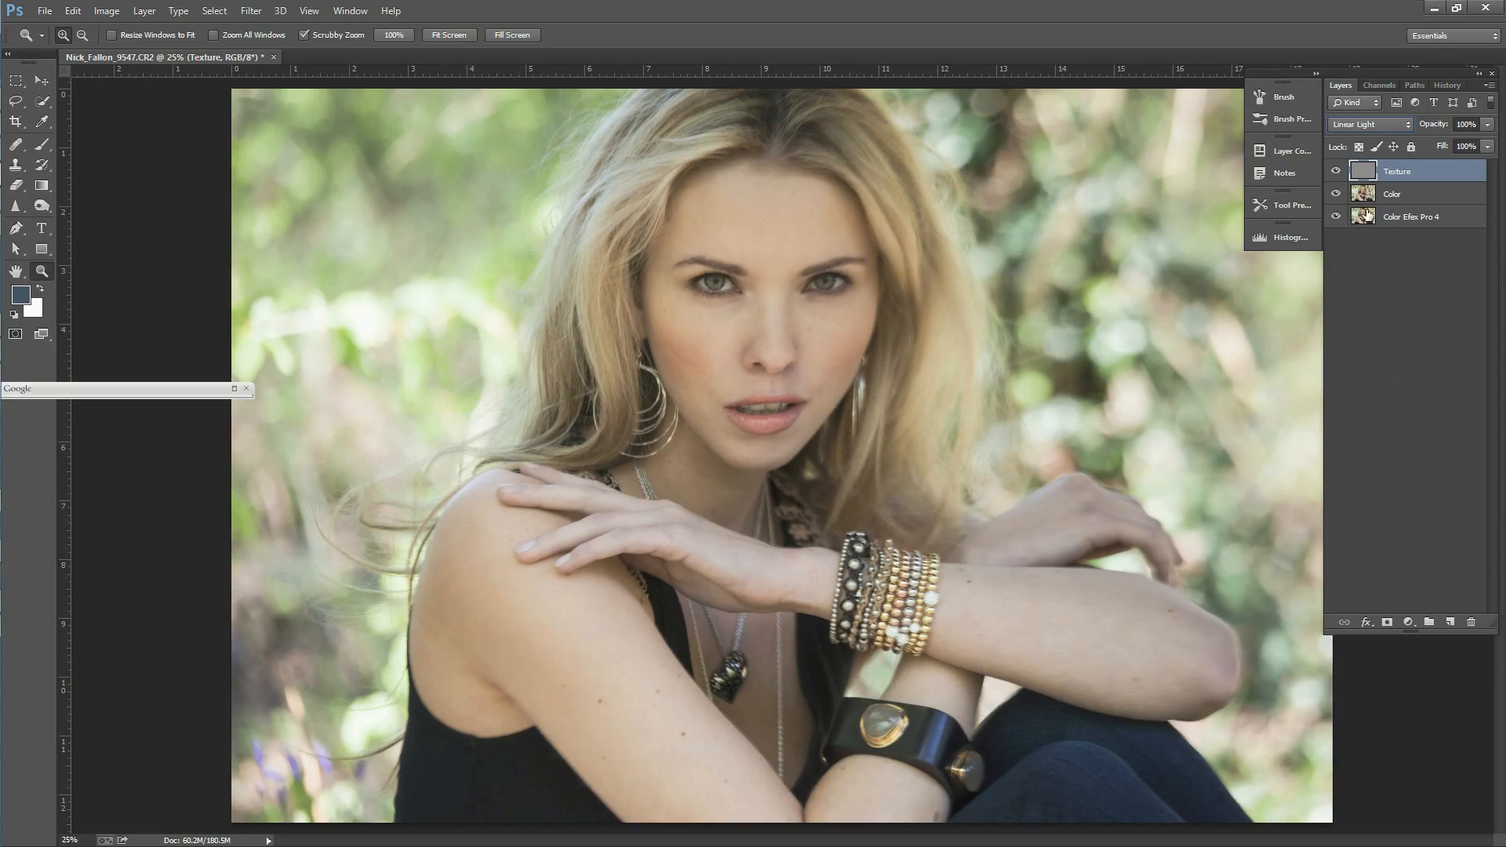
click(1401, 202)
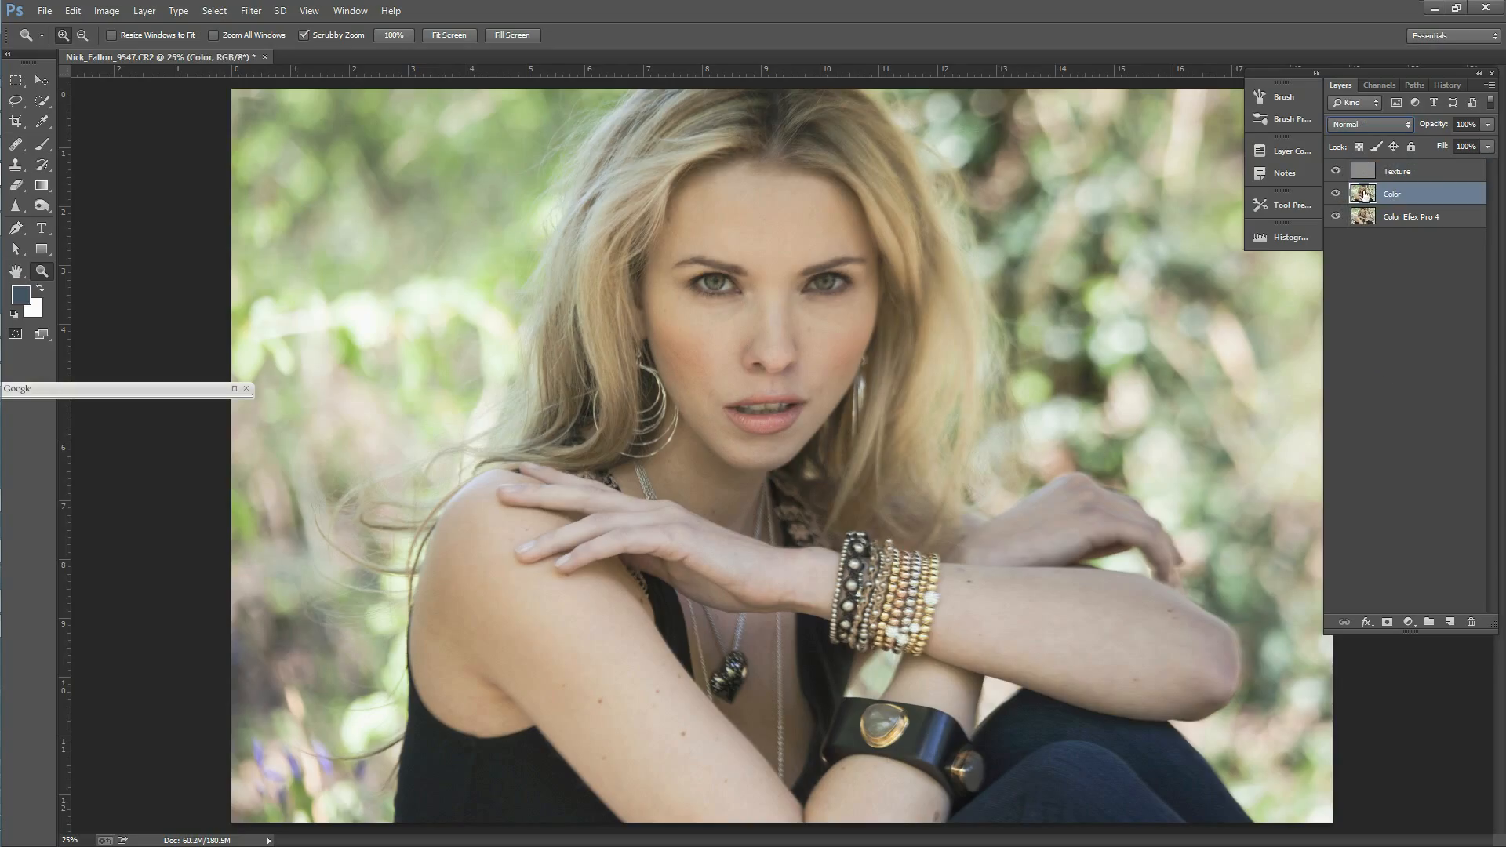
click(1337, 171)
click(1337, 195)
click(1336, 194)
click(1336, 172)
Step: Select the Color layer and heal the blemishes and uneven patches on the left-hand cheek with the Healing Brush
click(1396, 173)
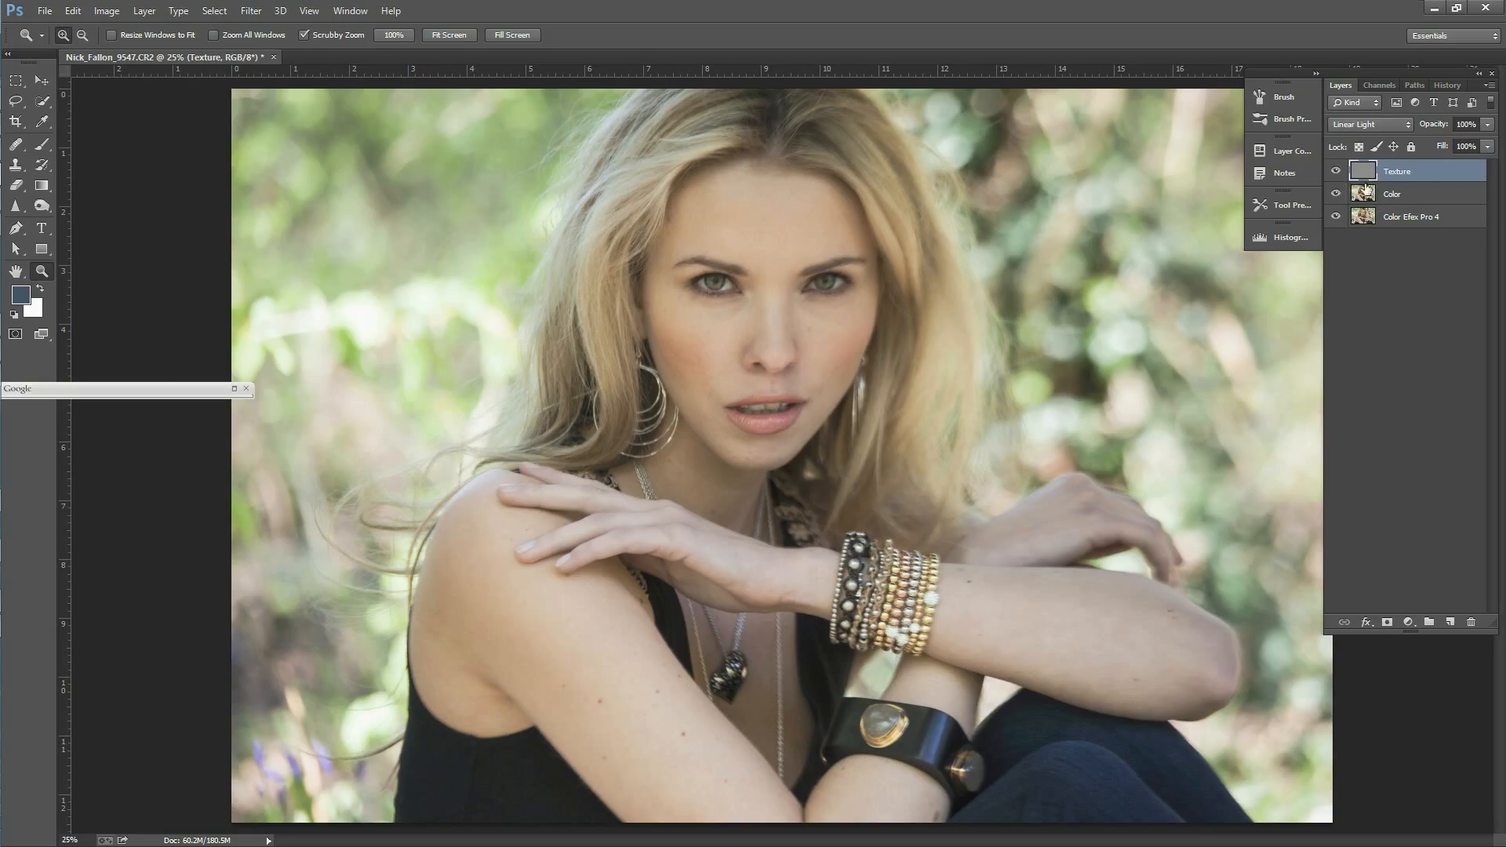
click(783, 328)
click(778, 326)
click(788, 327)
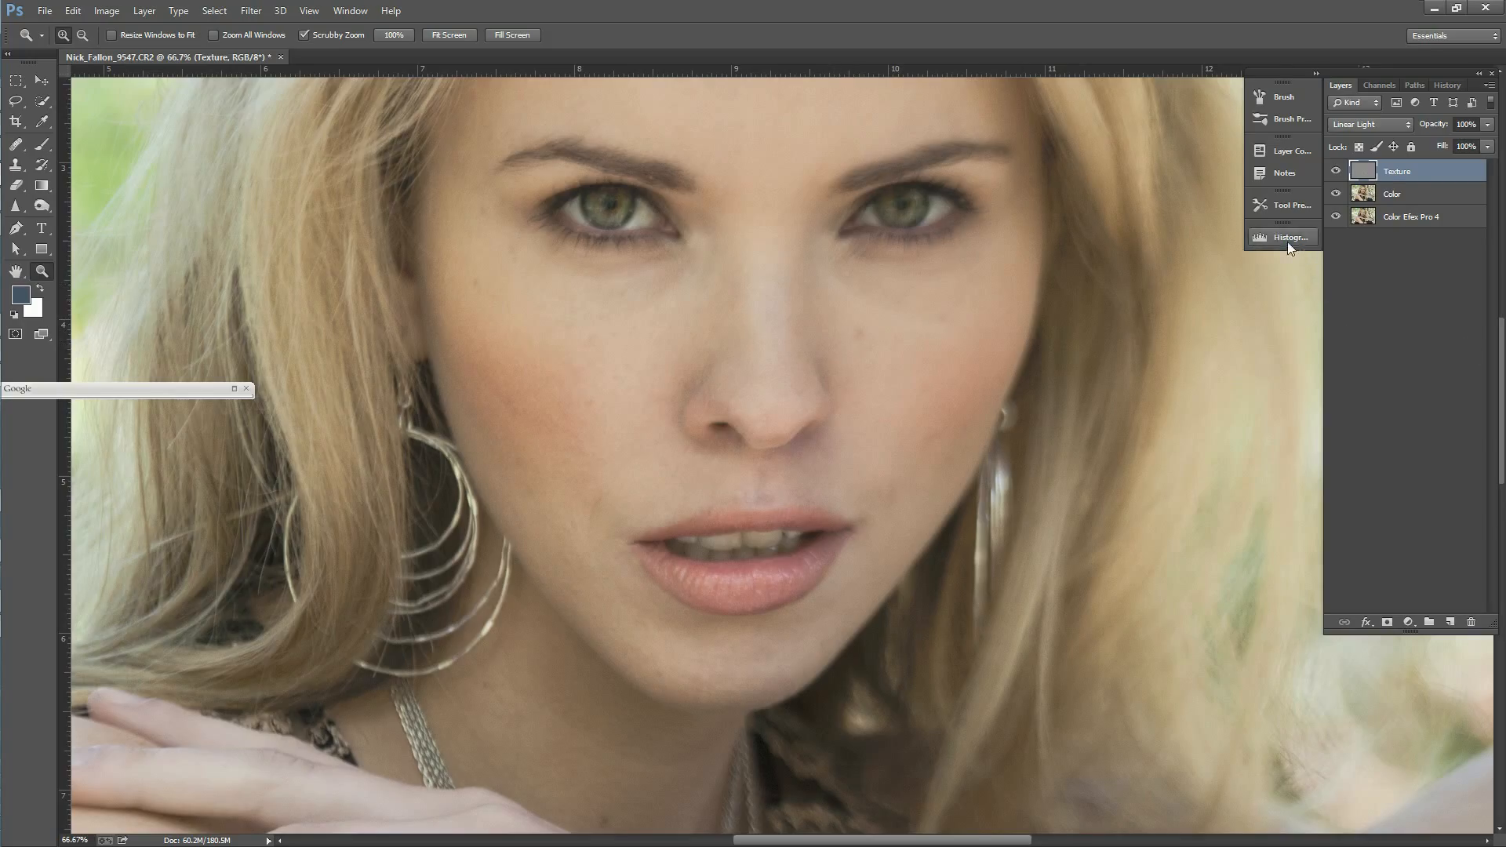
click(1382, 191)
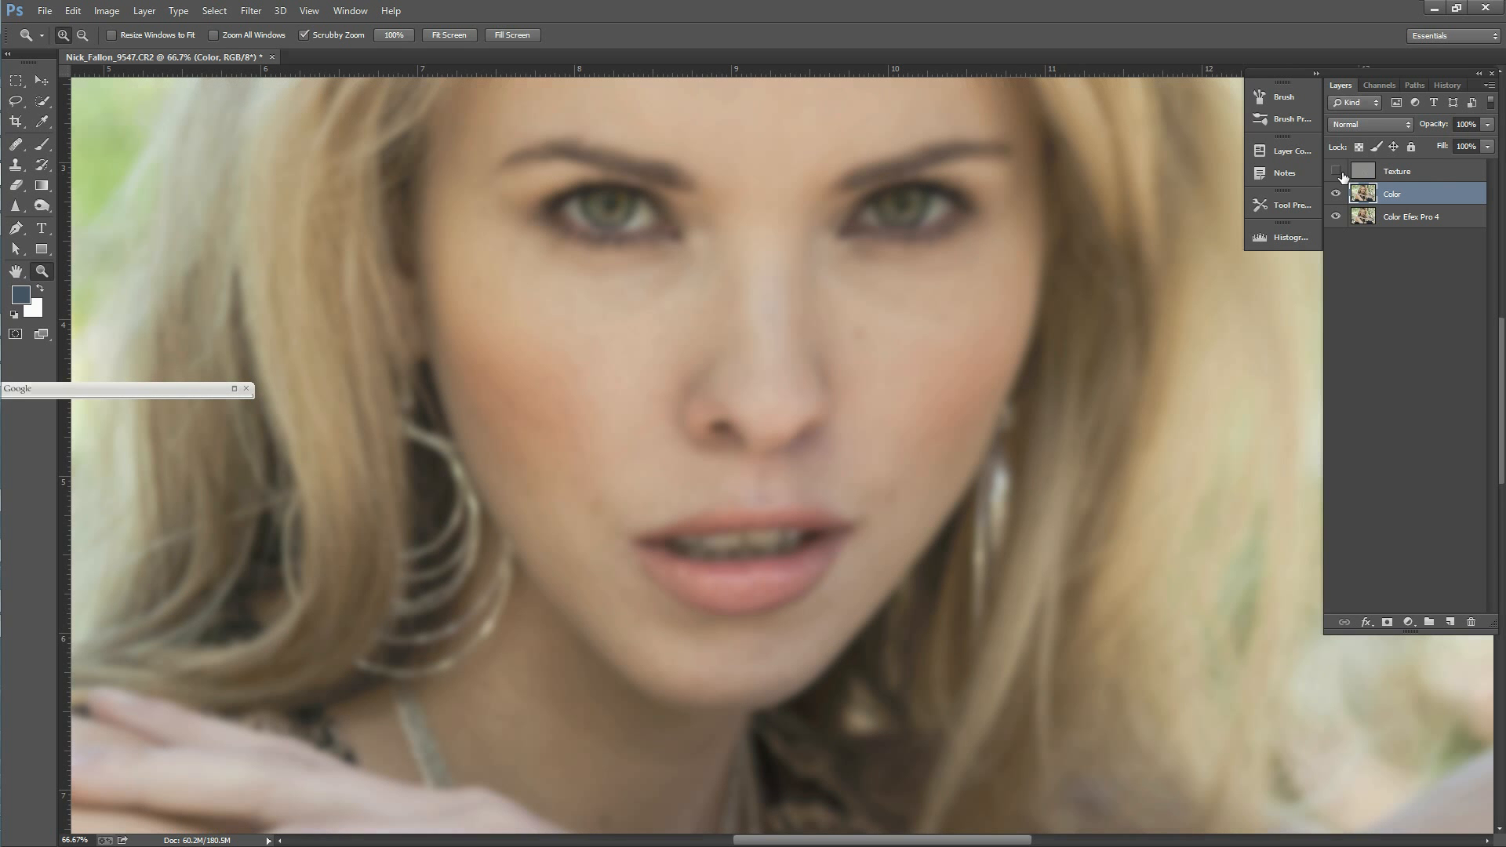
click(17, 144)
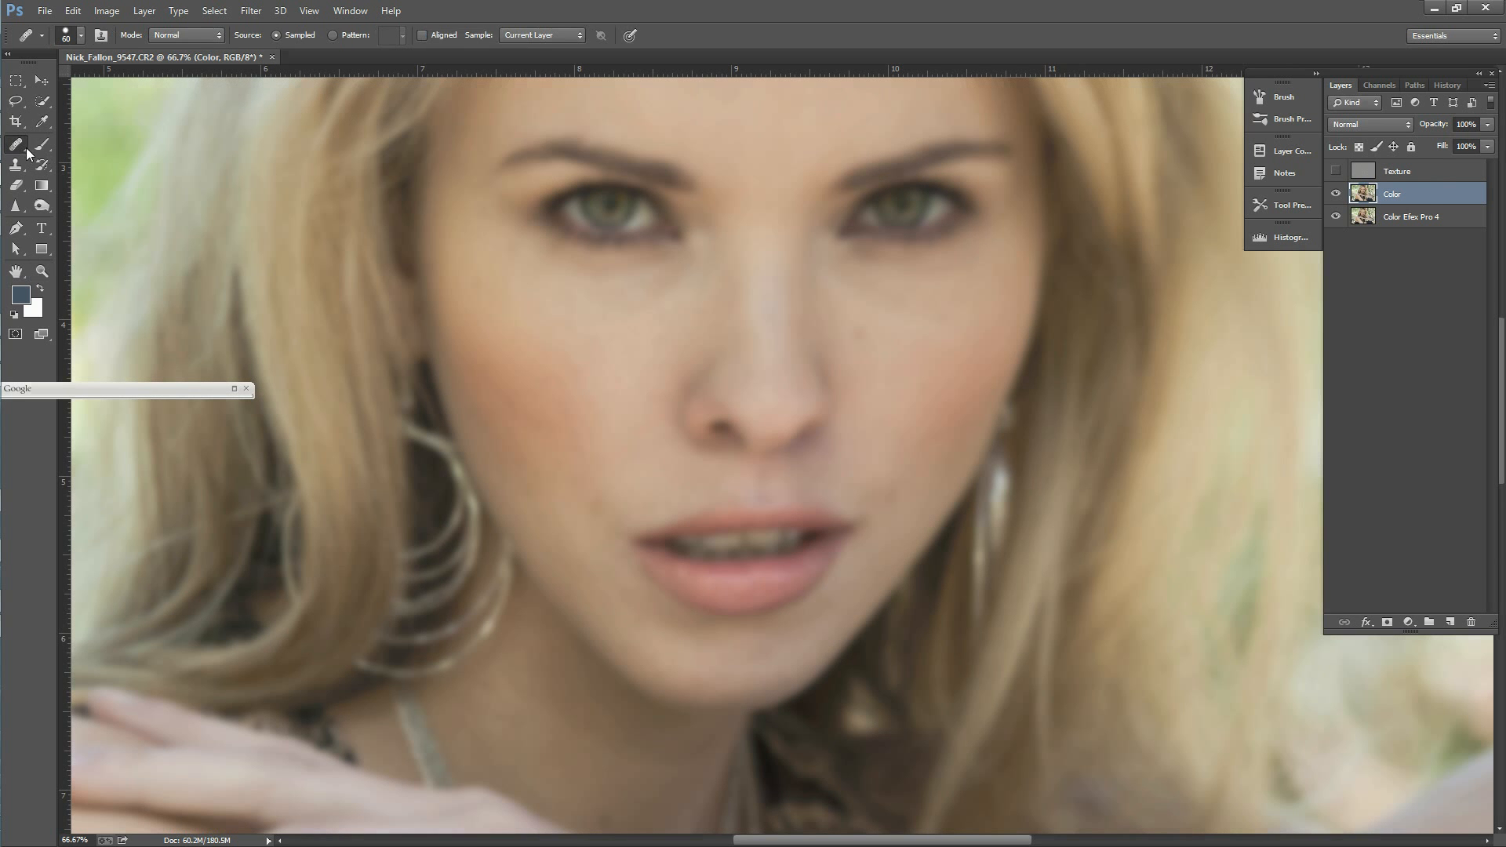
click(1338, 171)
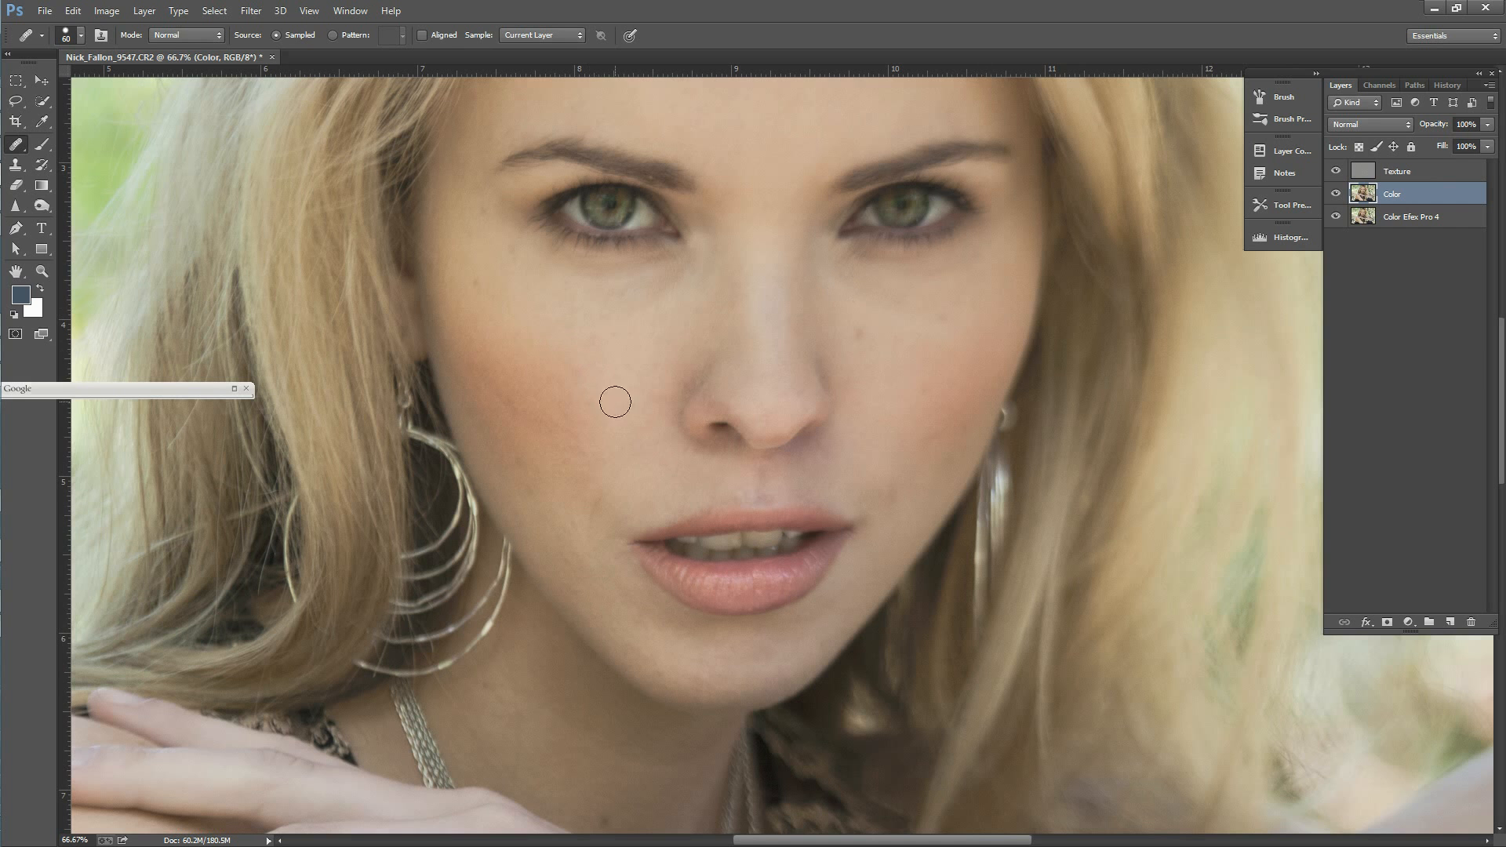
alt+click(563, 345)
click(572, 360)
click(670, 377)
alt+click(612, 436)
click(592, 400)
alt+click(547, 394)
mouse_move(561, 416)
mouse_down()
mouse_move(637, 423)
mouse_move(592, 399)
mouse_up()
alt+click(569, 401)
mouse_move(582, 341)
mouse_down()
mouse_move(585, 360)
mouse_move(593, 346)
mouse_up()
Step: Heal the spots below the outer corner of the left-hand eye and along the jawline on the same side
alt+click(497, 304)
click(527, 298)
alt+click(527, 283)
drag(519, 259, 515, 244)
alt+click(540, 512)
drag(531, 490, 539, 492)
alt+click(548, 524)
drag(576, 562, 579, 570)
Step: Heal the blemishes on the right-hand cheek, from beside the nose out to the edge of the face
alt+click(880, 330)
click(870, 362)
mouse_move(858, 336)
mouse_down()
mouse_move(920, 403)
mouse_move(904, 366)
mouse_up()
alt+click(869, 351)
click(1397, 171)
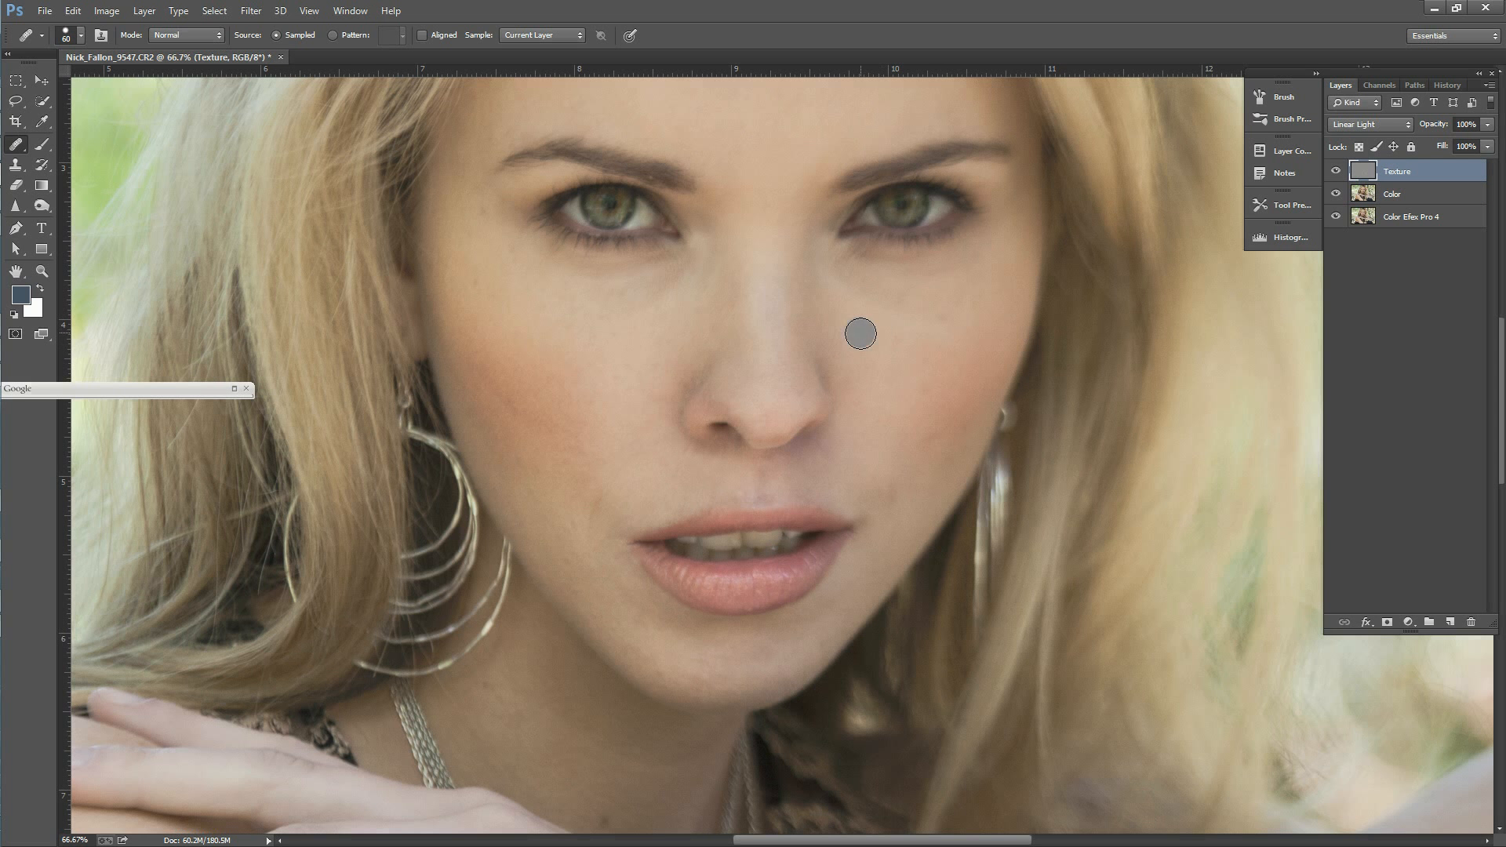
click(1399, 196)
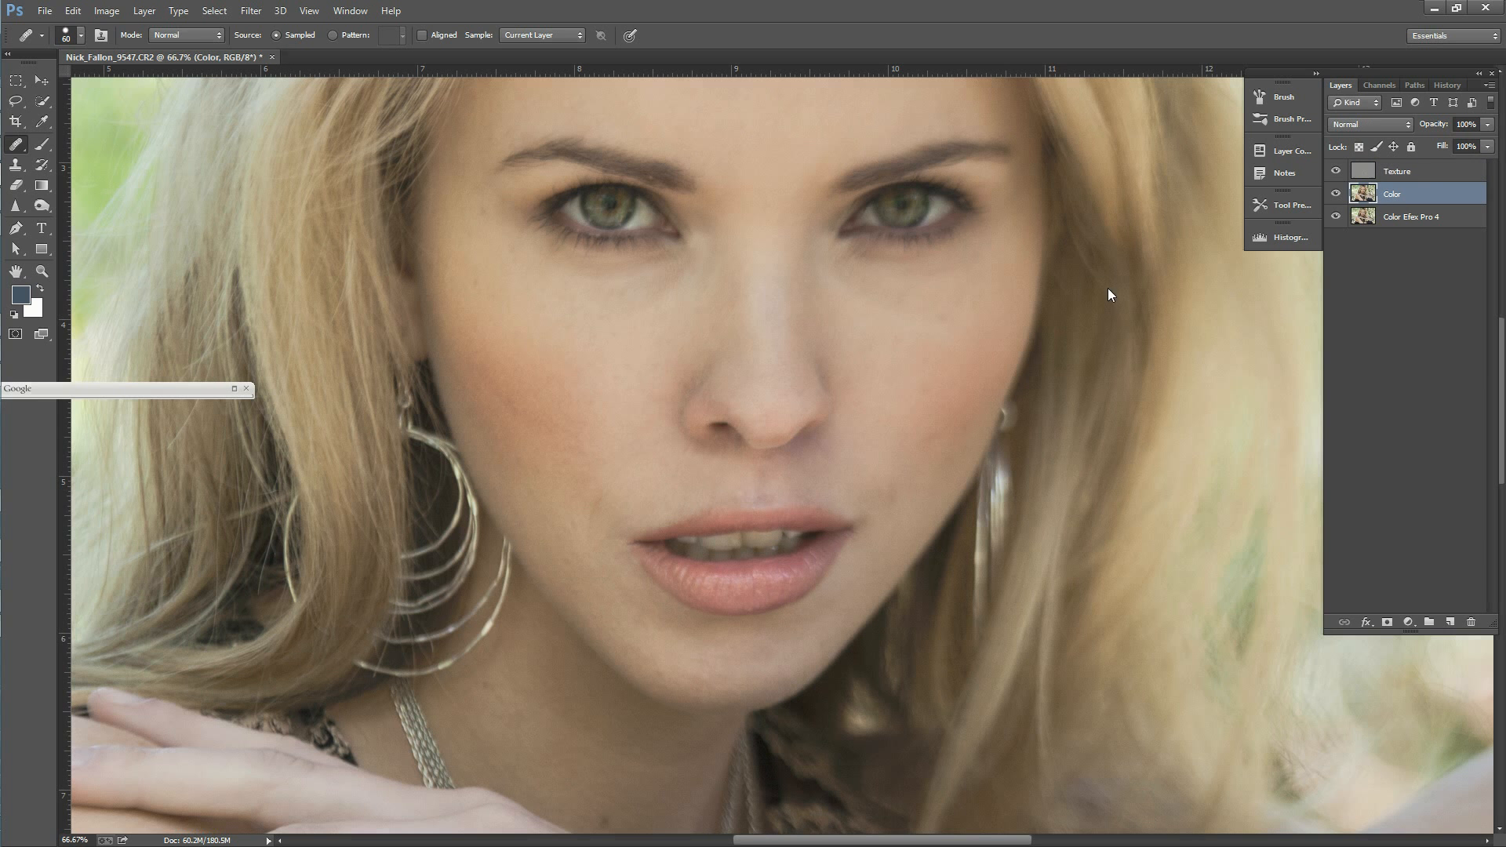
alt+click(942, 342)
click(1019, 339)
Step: Select the Texture layer and heal blemishes on the forehead above the right-hand eyebrow
click(1384, 173)
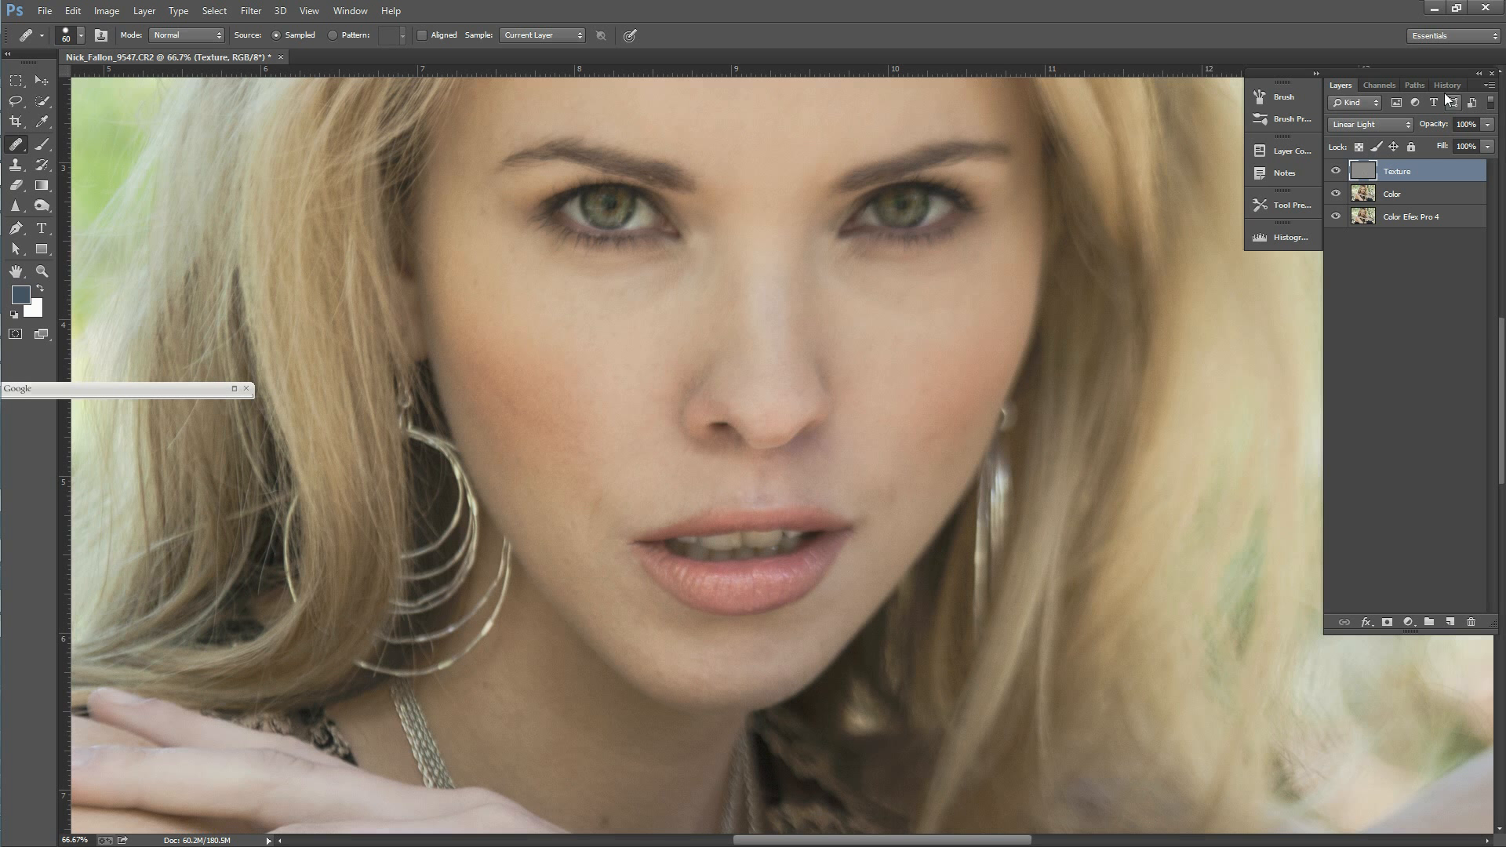
drag(1447, 74, 1440, 73)
drag(1501, 388, 1501, 344)
alt+click(848, 196)
drag(833, 154, 821, 165)
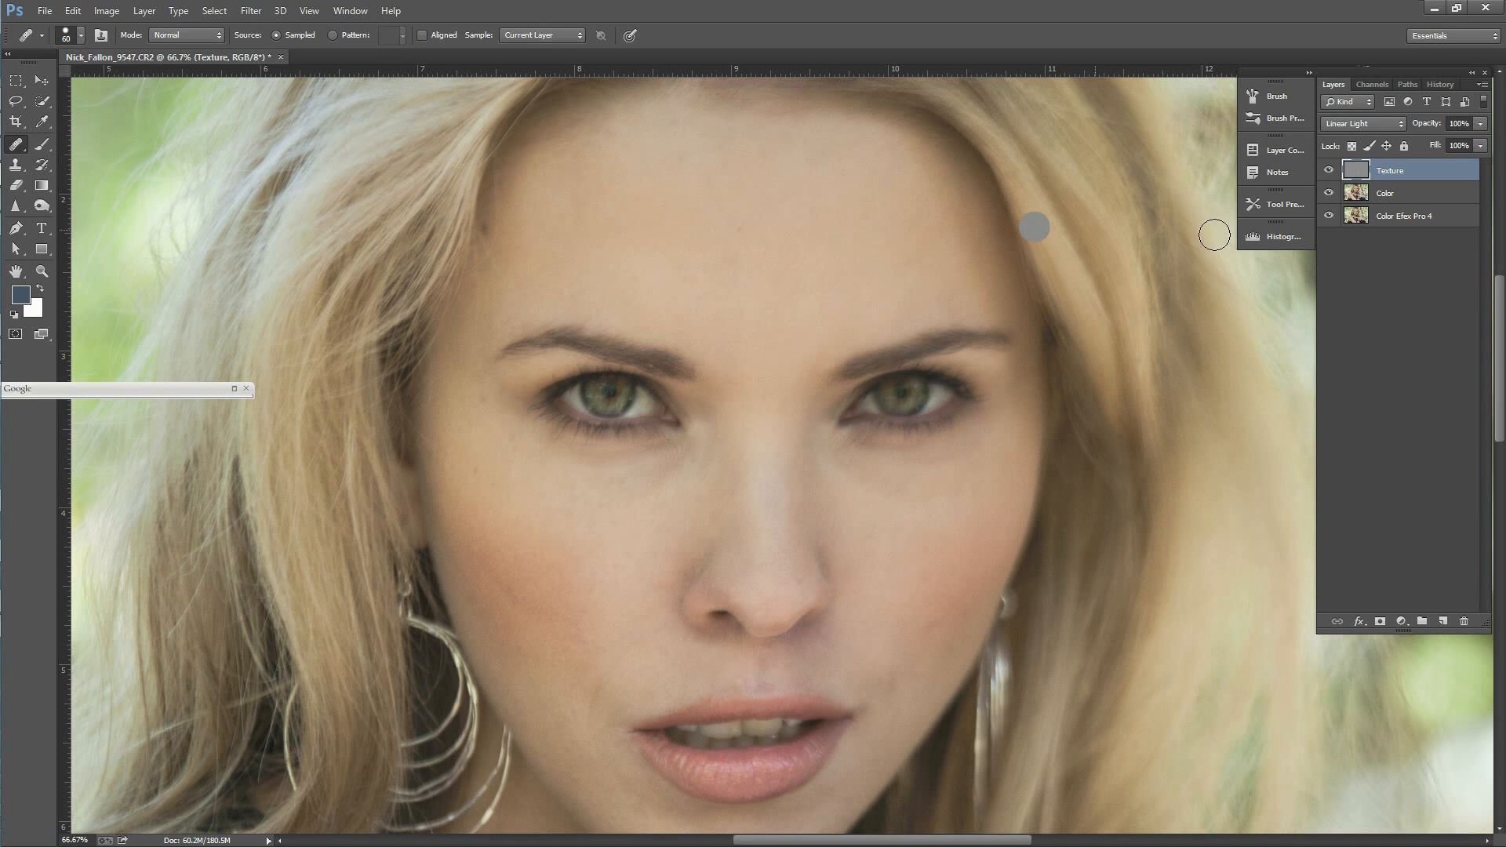
click(147, 11)
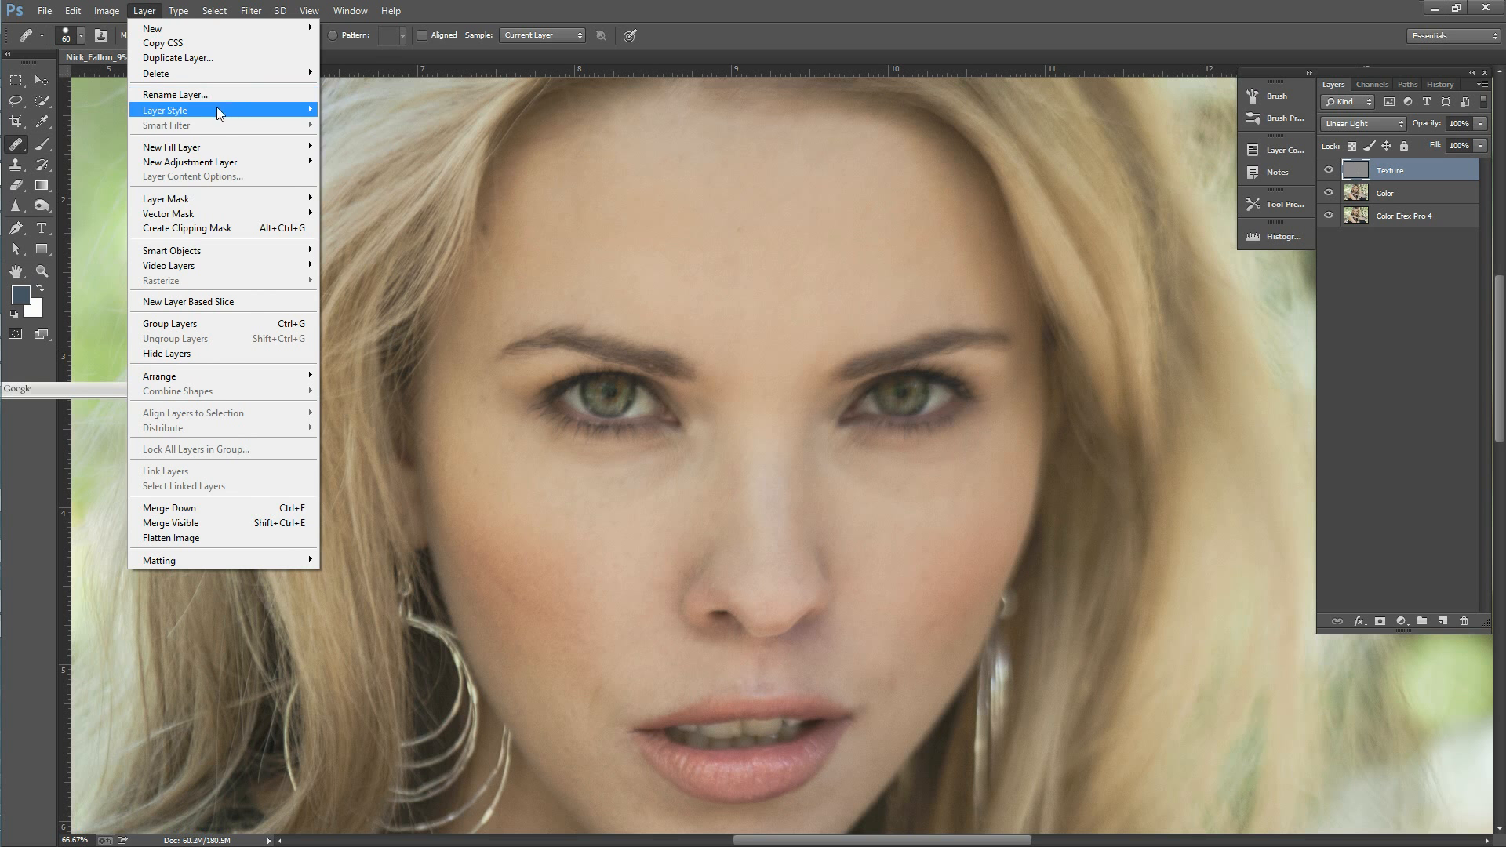
click(227, 10)
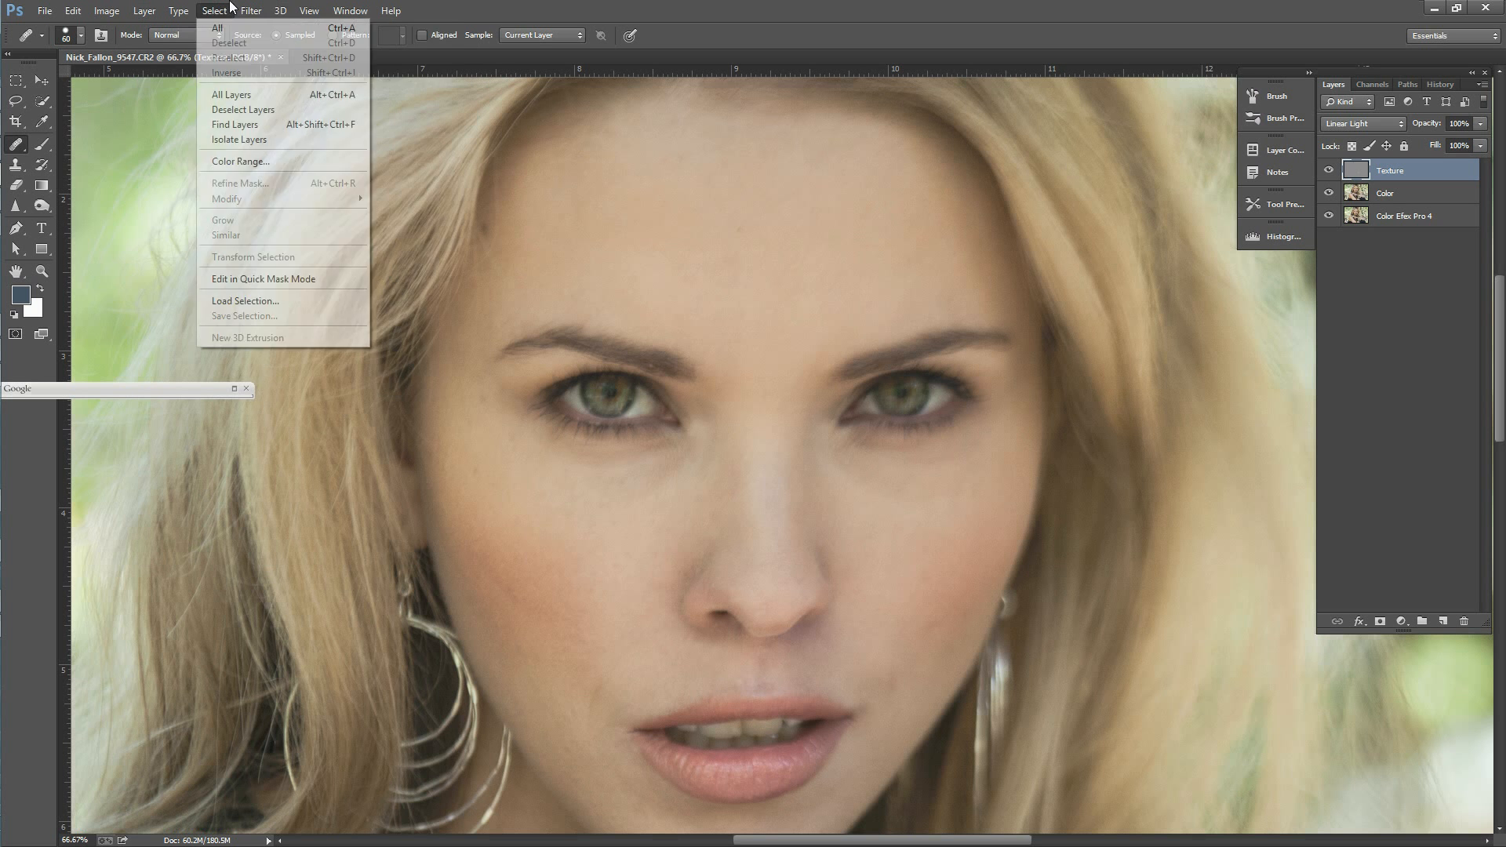
mouse_move(251, 10)
mouse_move(331, 341)
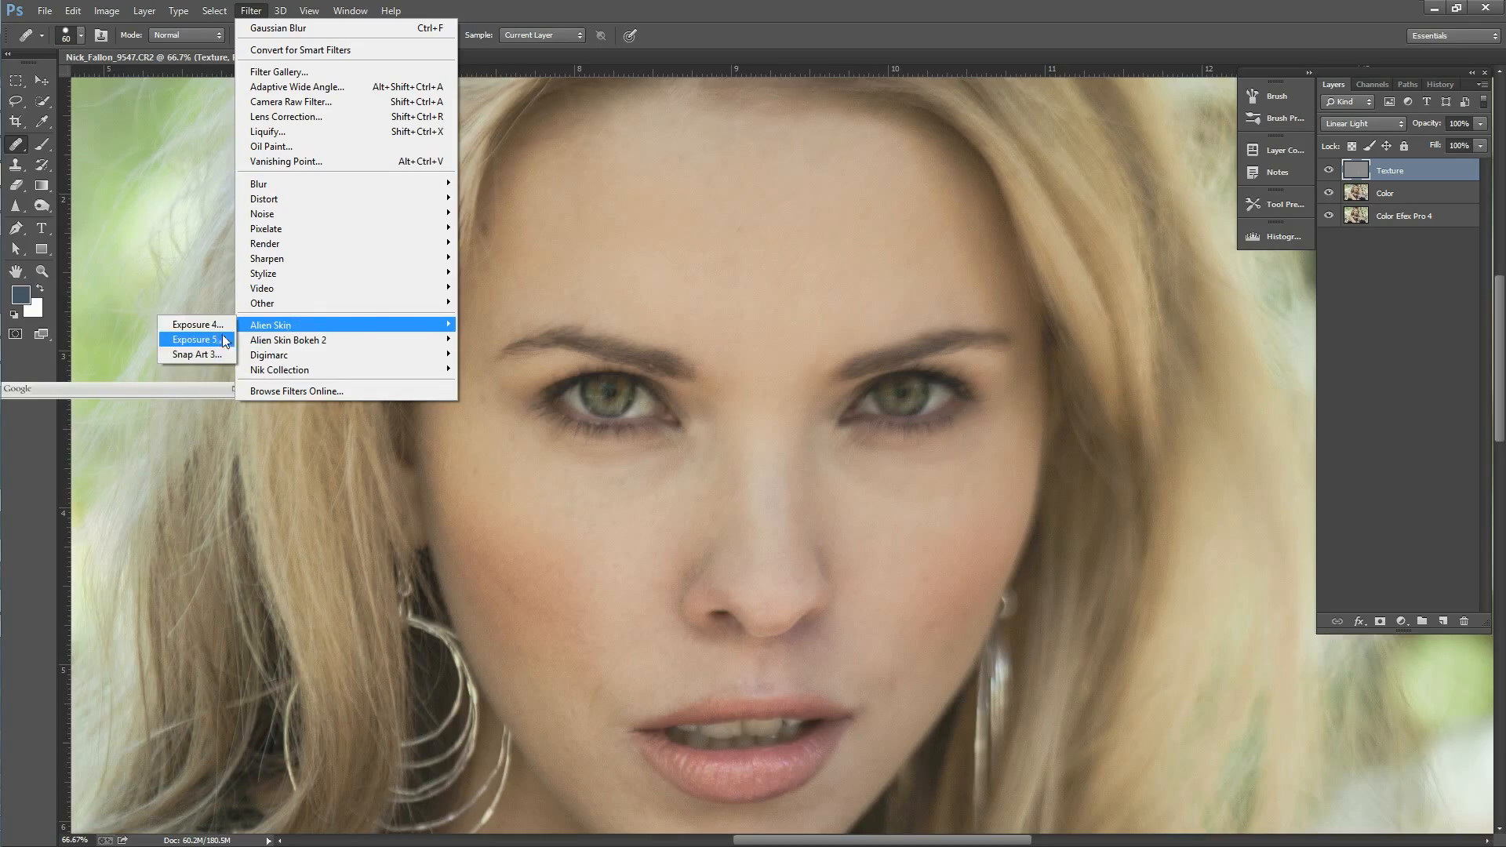
click(224, 339)
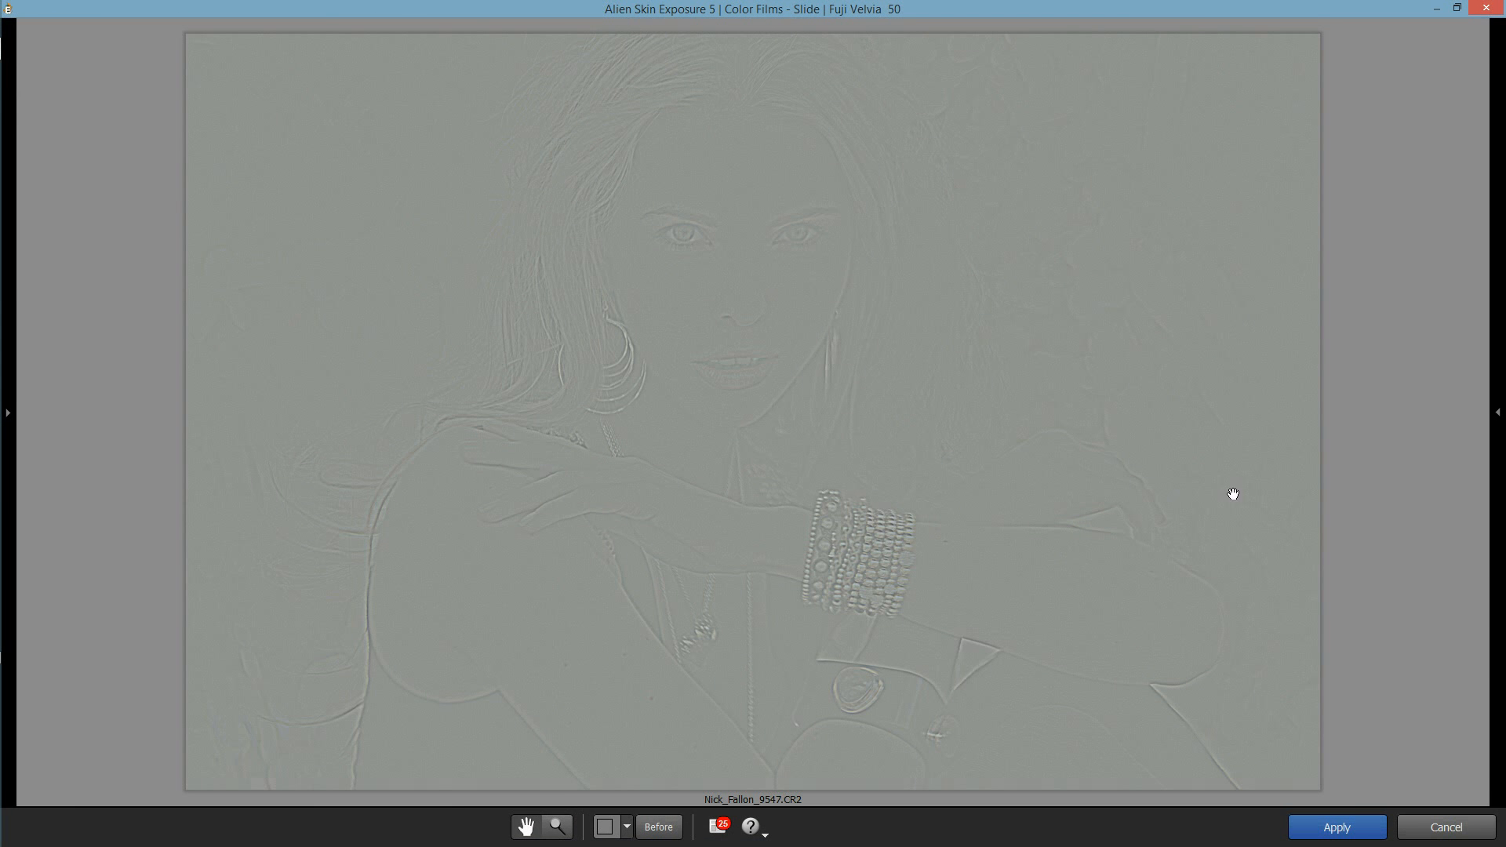
click(1450, 829)
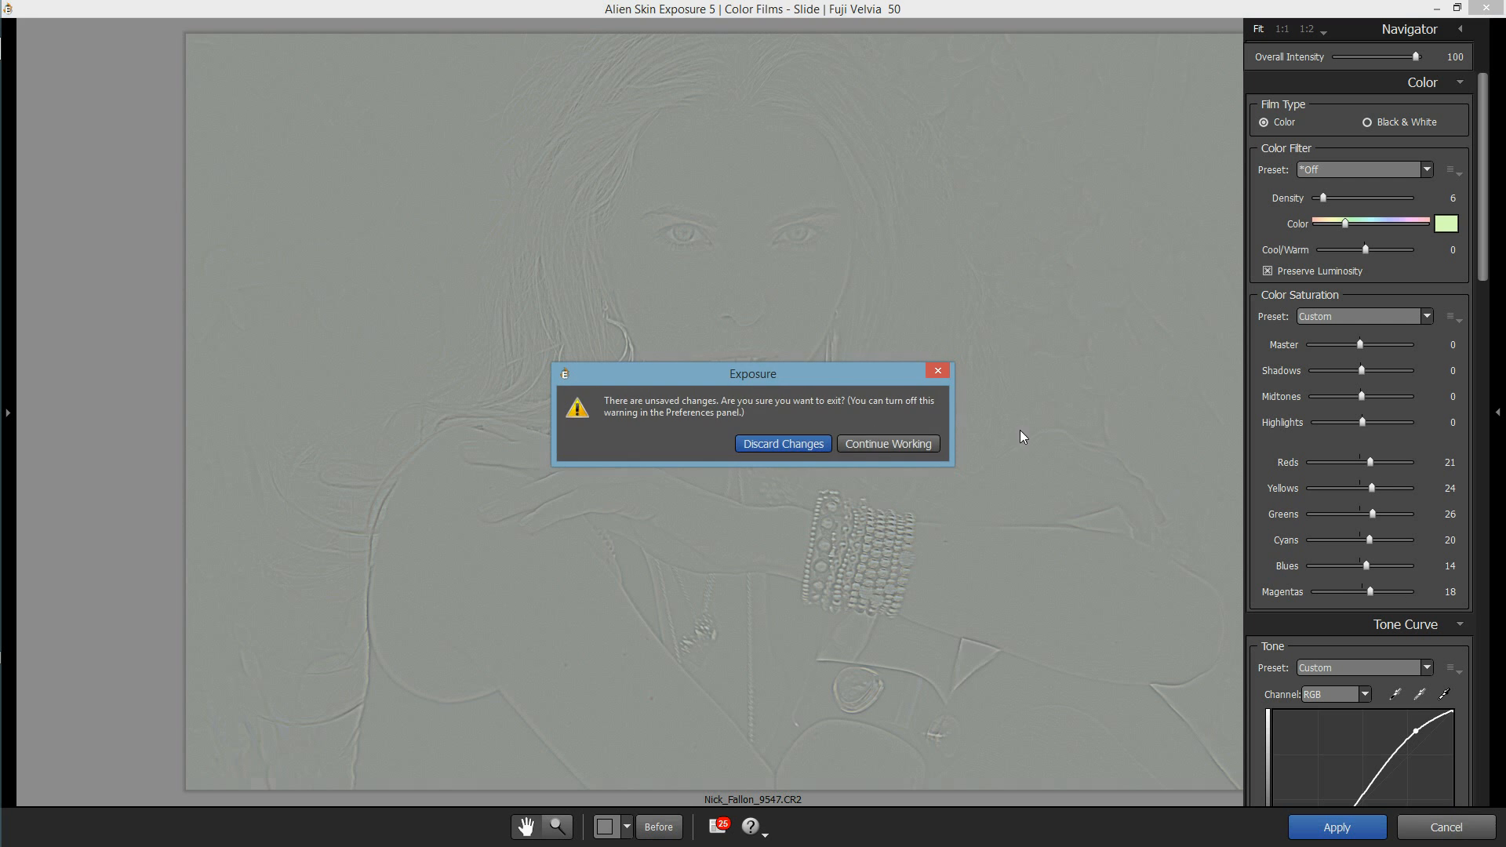
click(808, 444)
Step: Open Alien Skin Exposure 5 on the Color Efex Pro 4 layer and try the Polapan (no grain) preset
click(1422, 222)
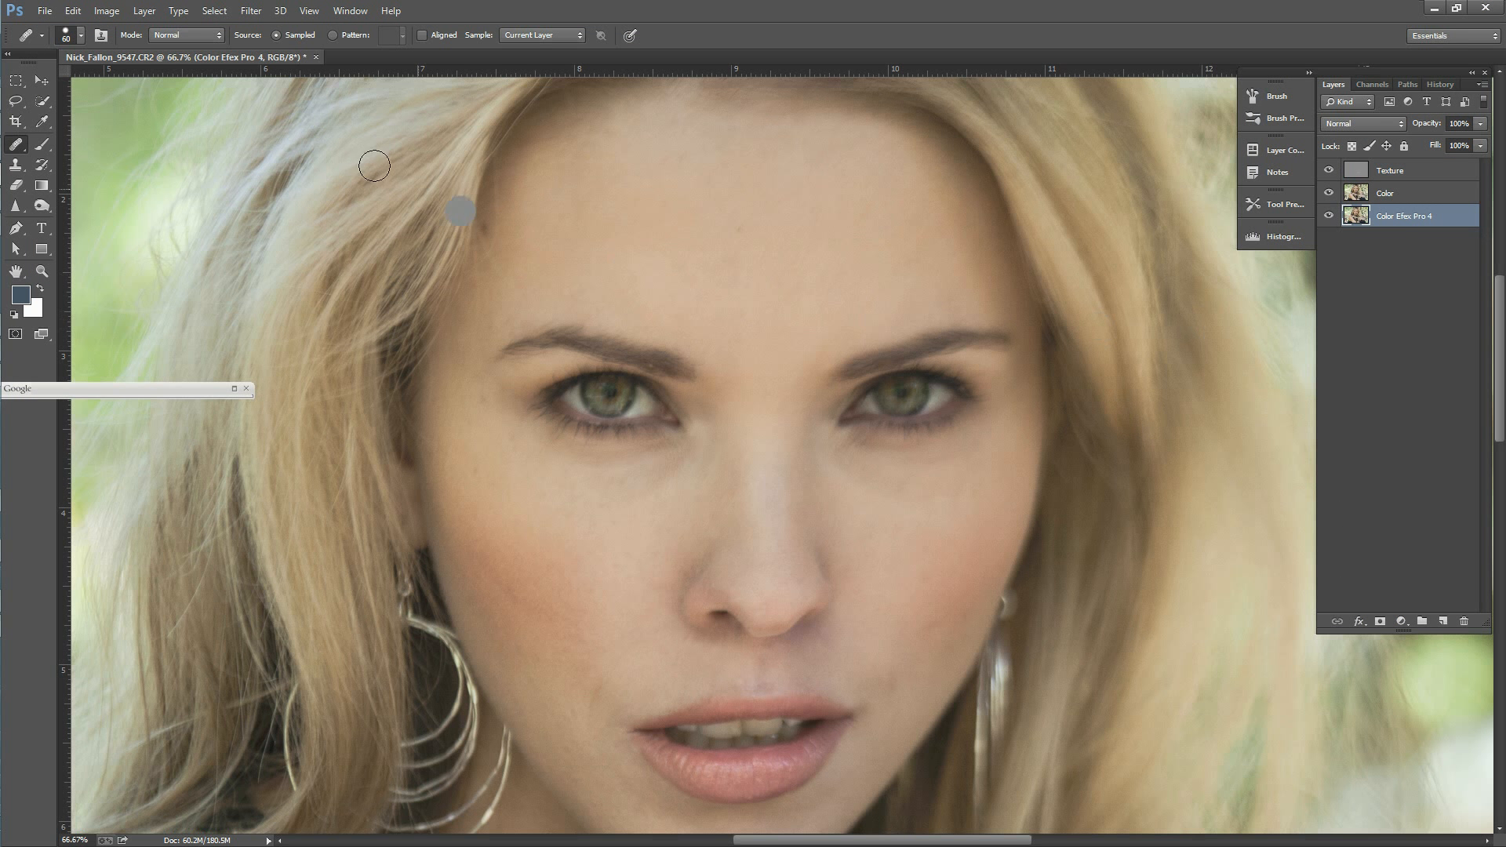
click(251, 11)
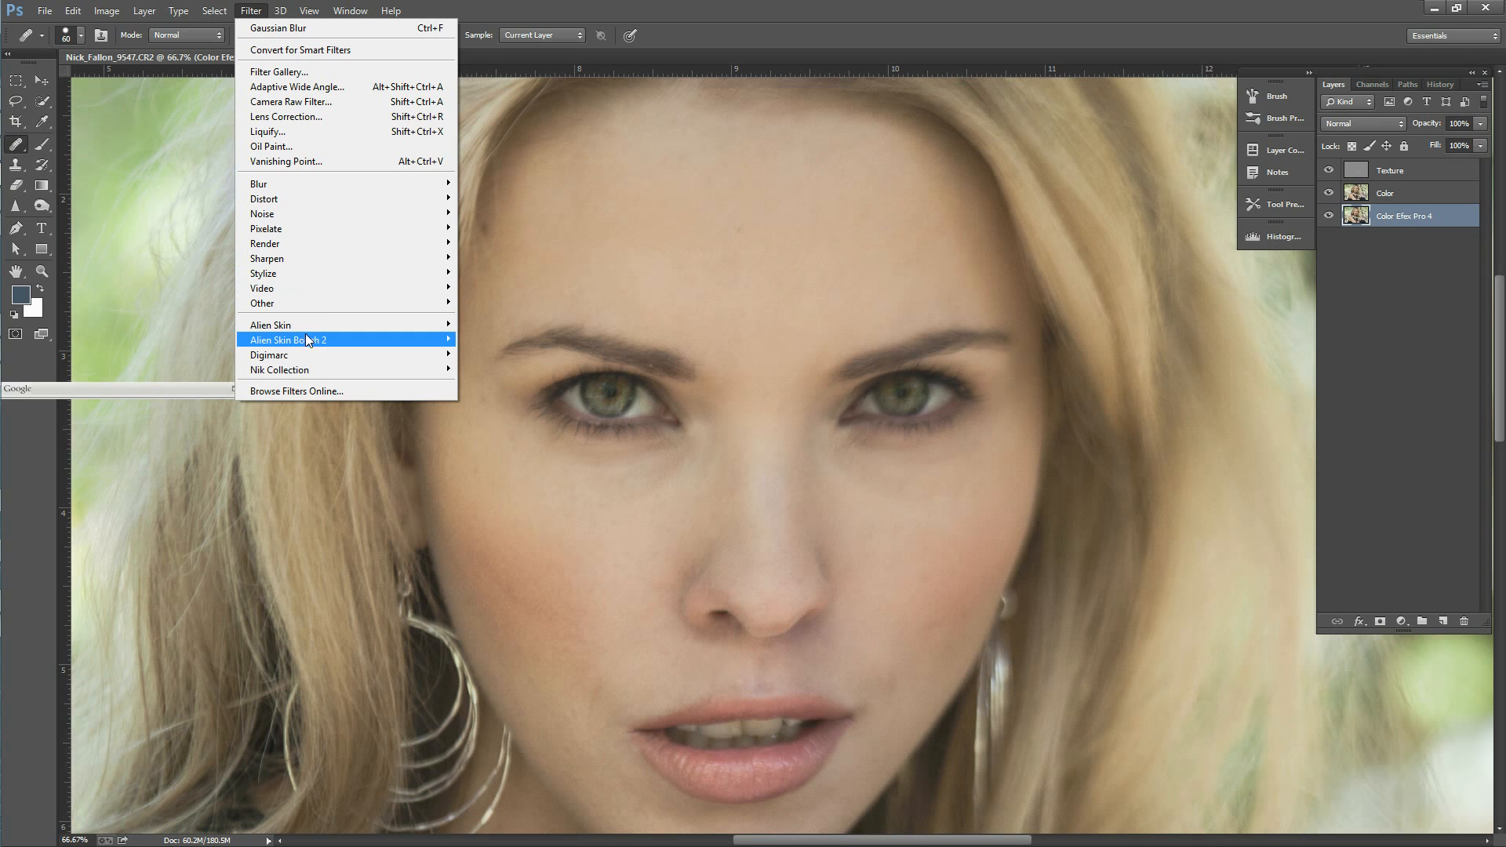
mouse_move(313, 323)
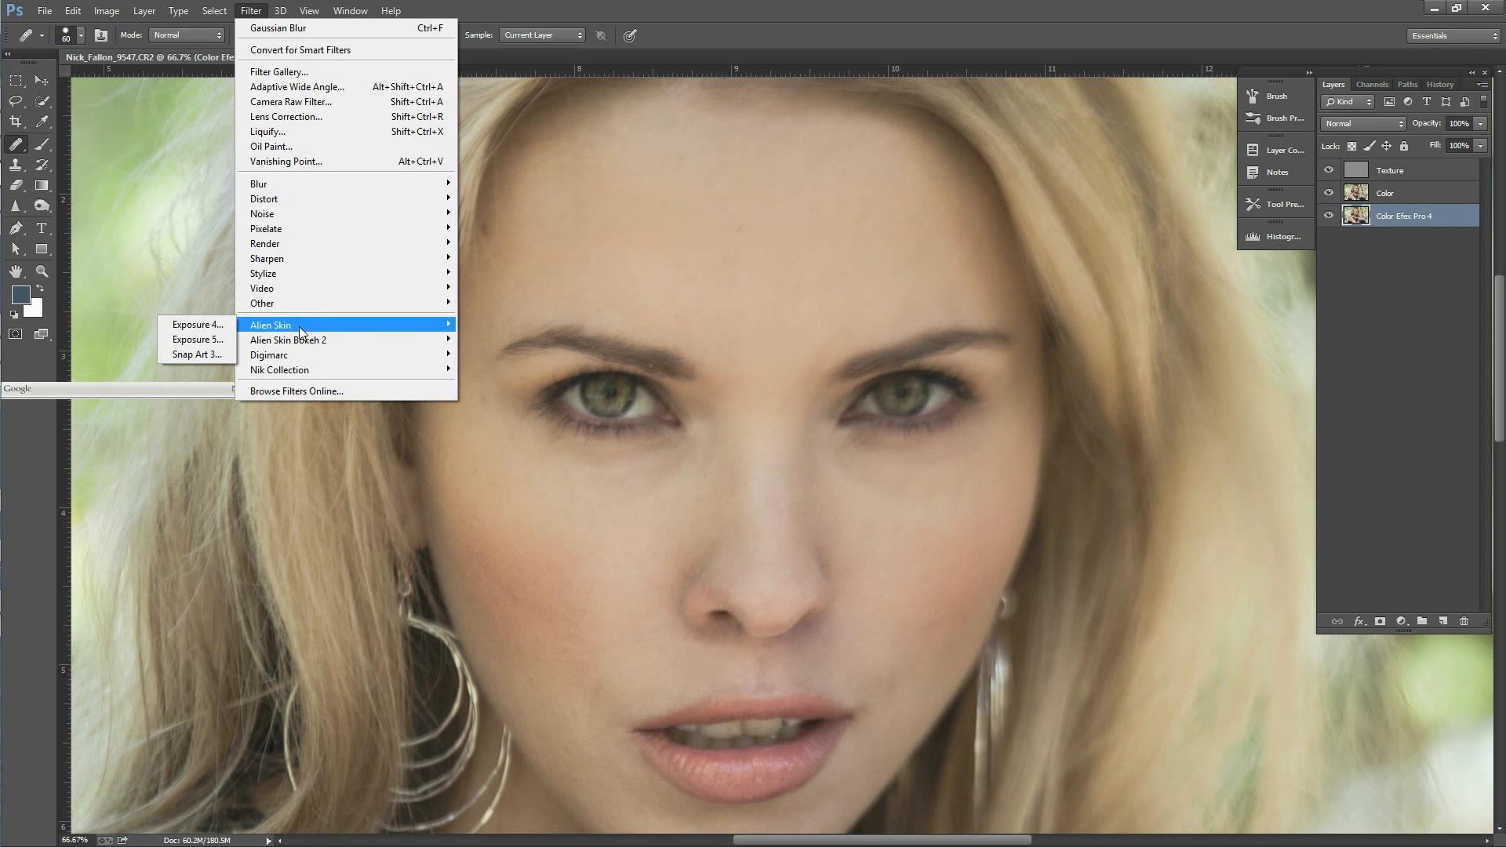
click(220, 341)
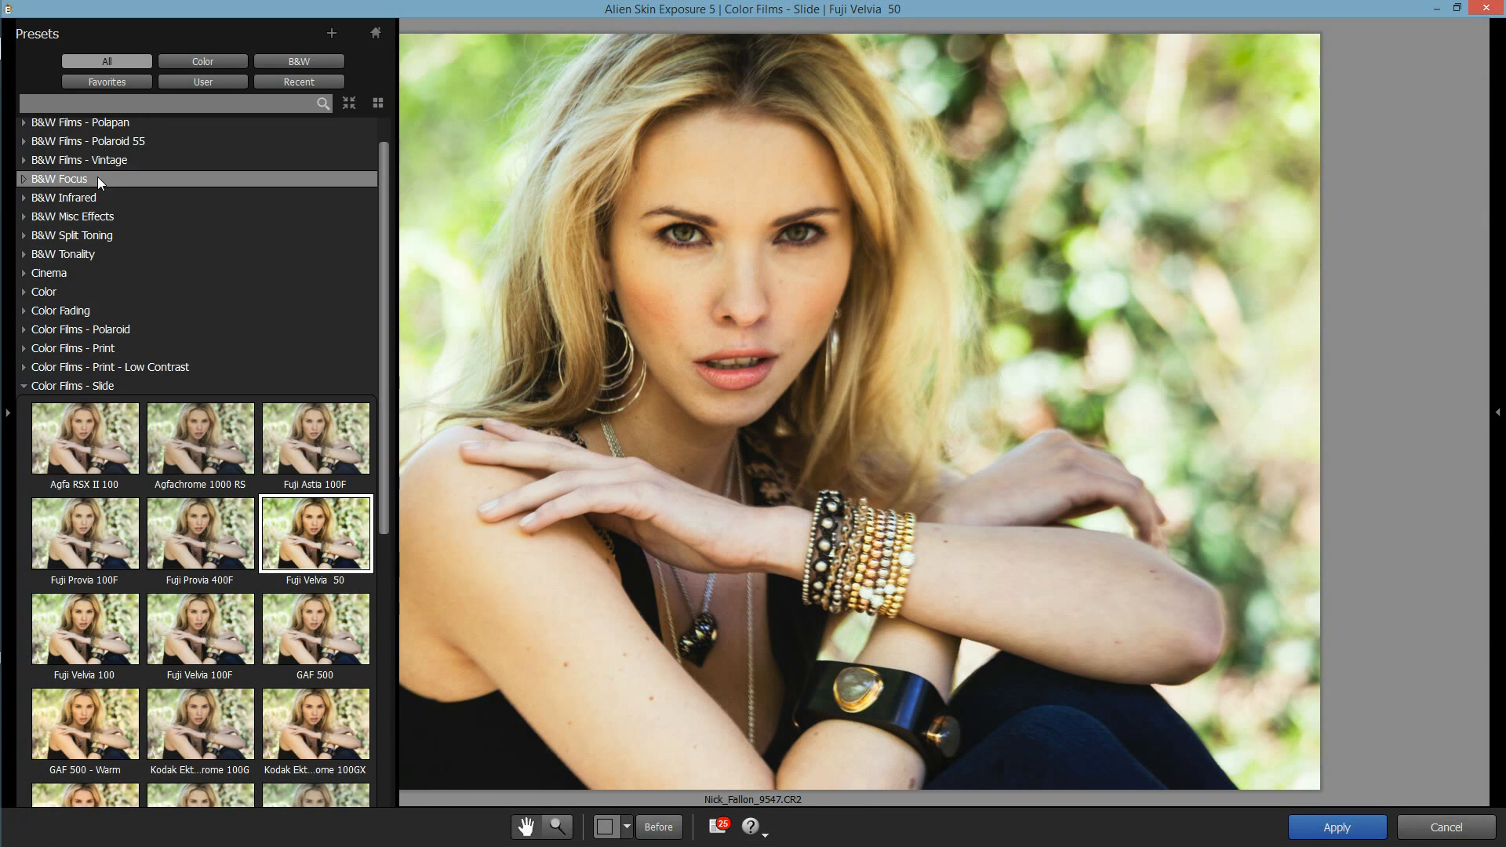
click(103, 128)
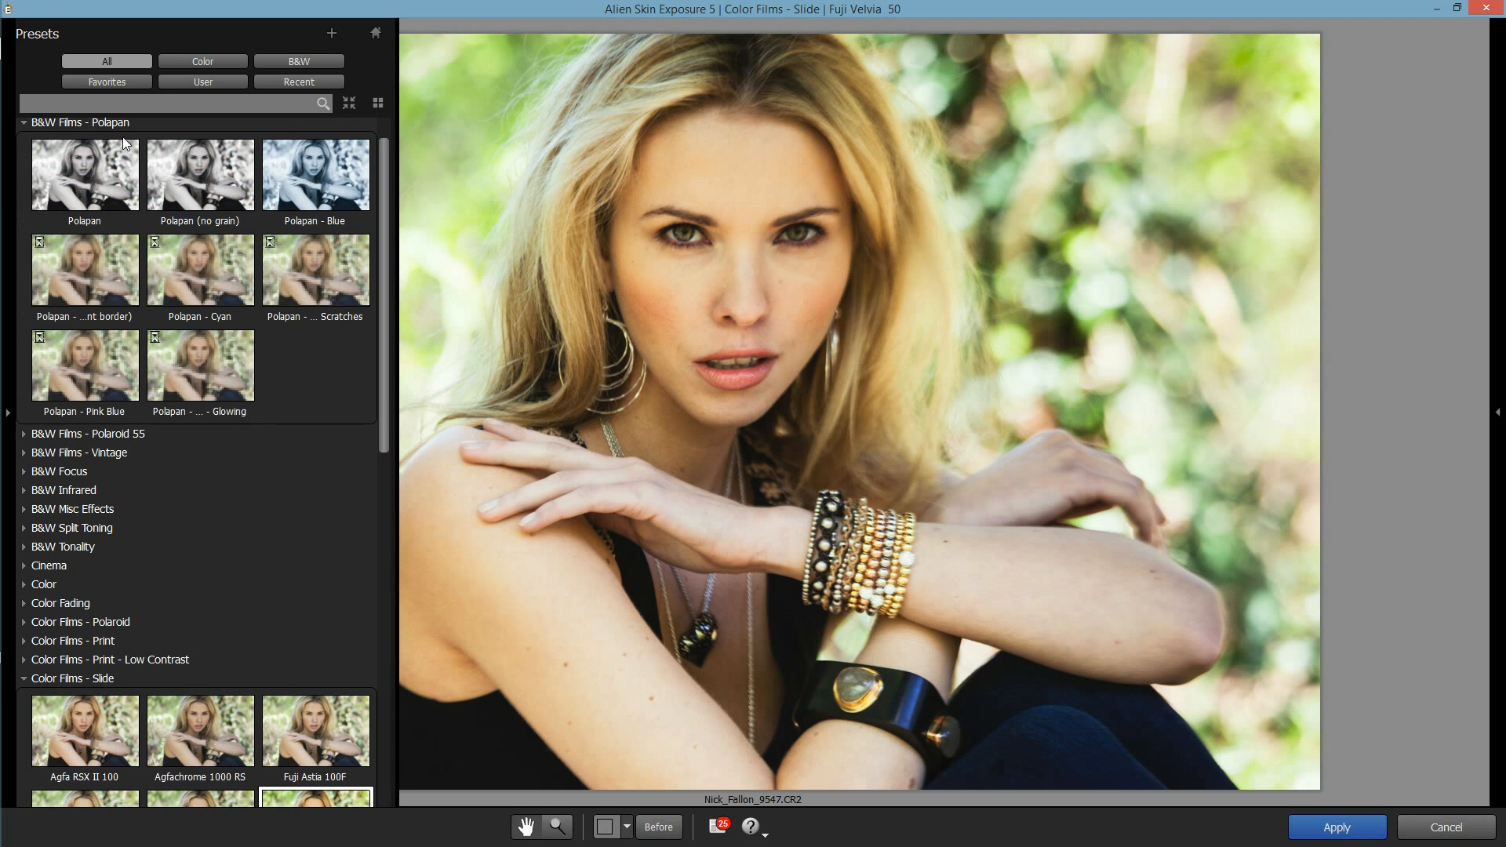
click(200, 181)
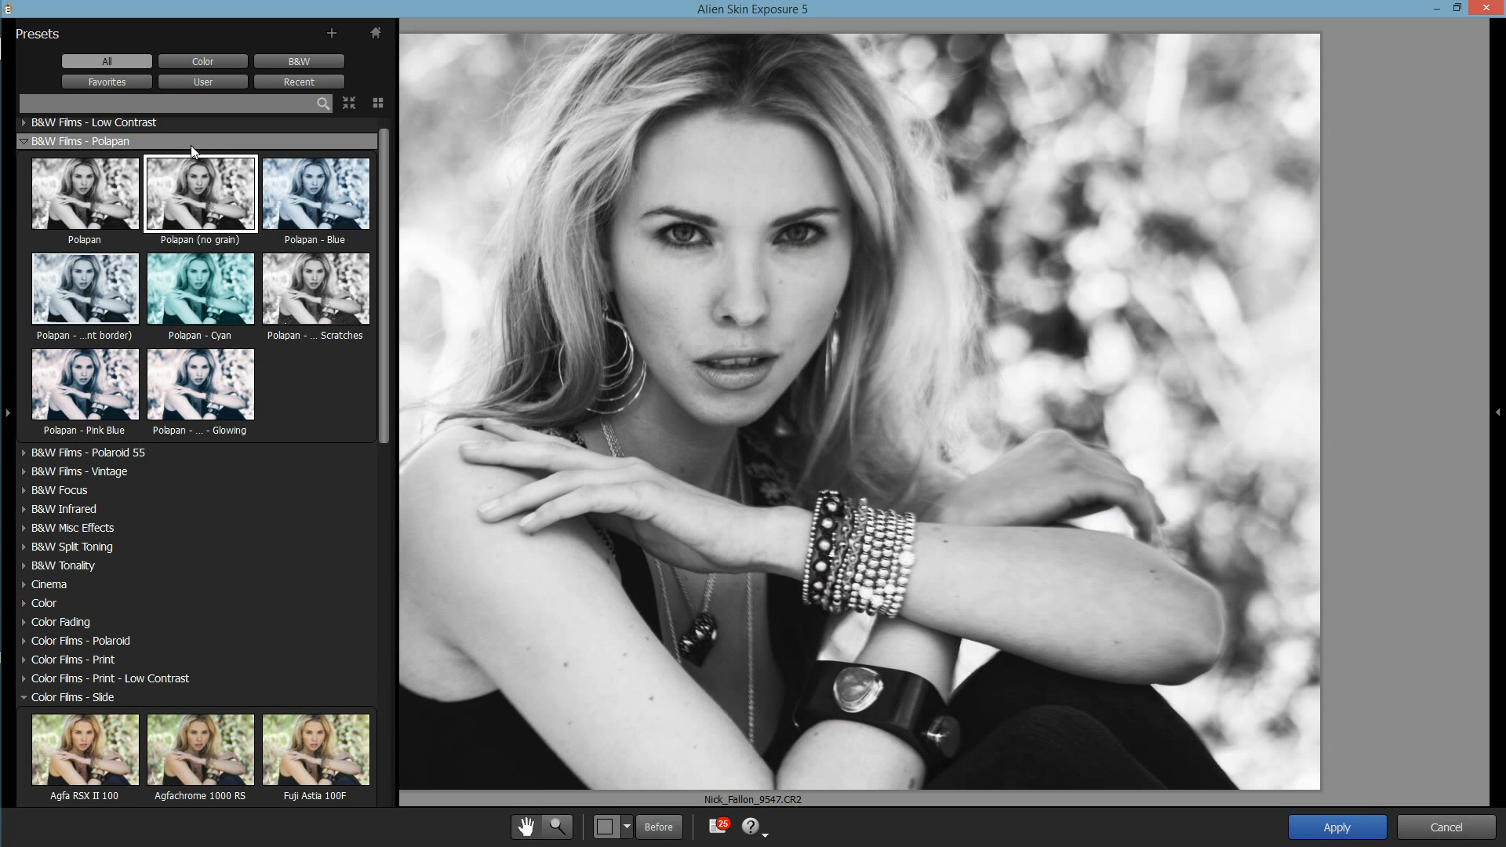
Step: Try the Kodalith preset from B&W Films on the portrait, and leave Exposure 5 discarding the changes
scroll(381, 163, up, 1)
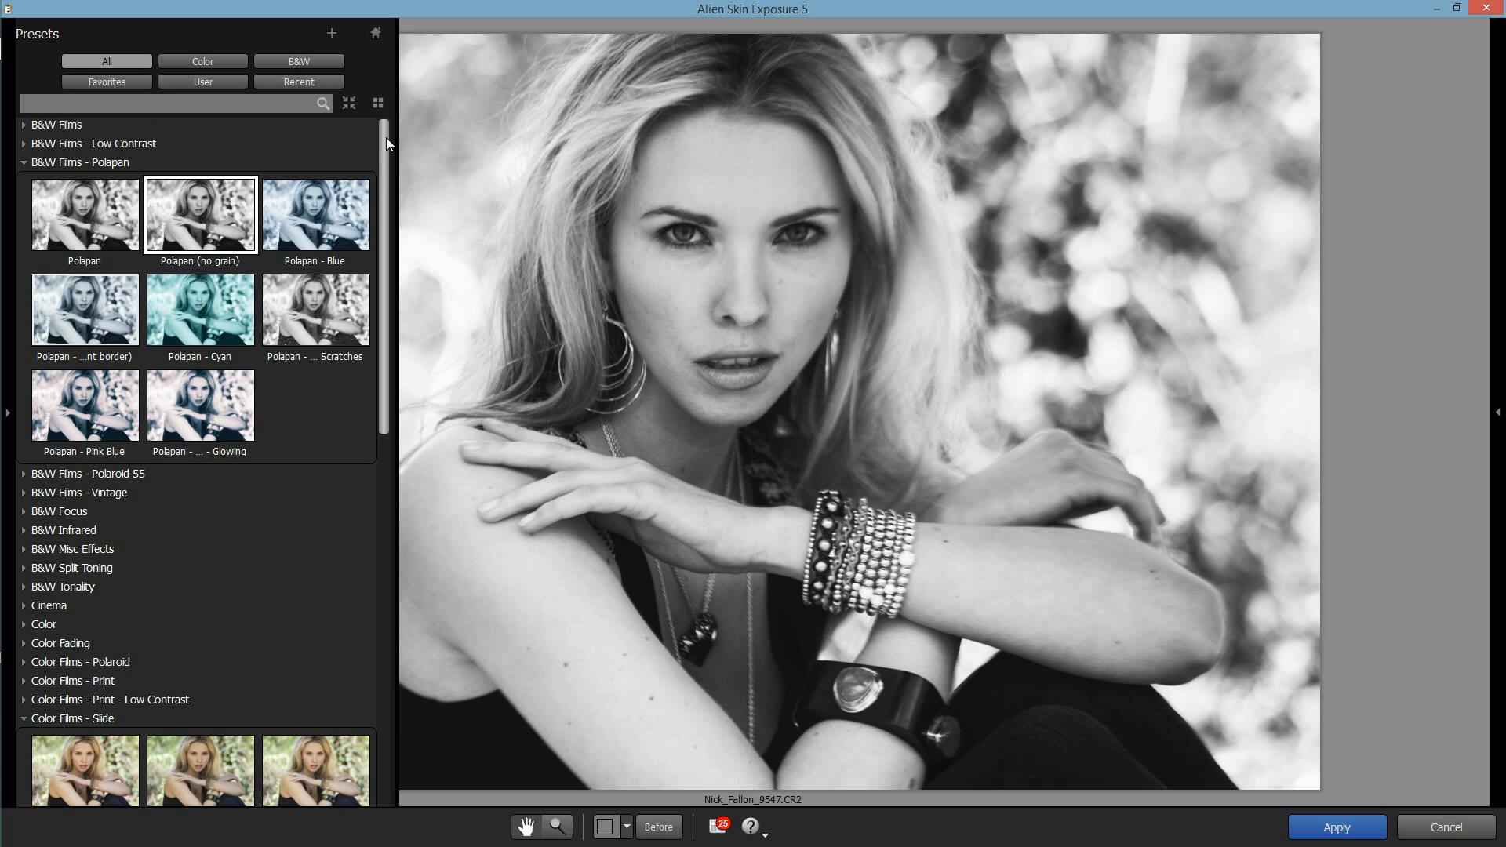
click(134, 124)
drag(382, 294, 381, 393)
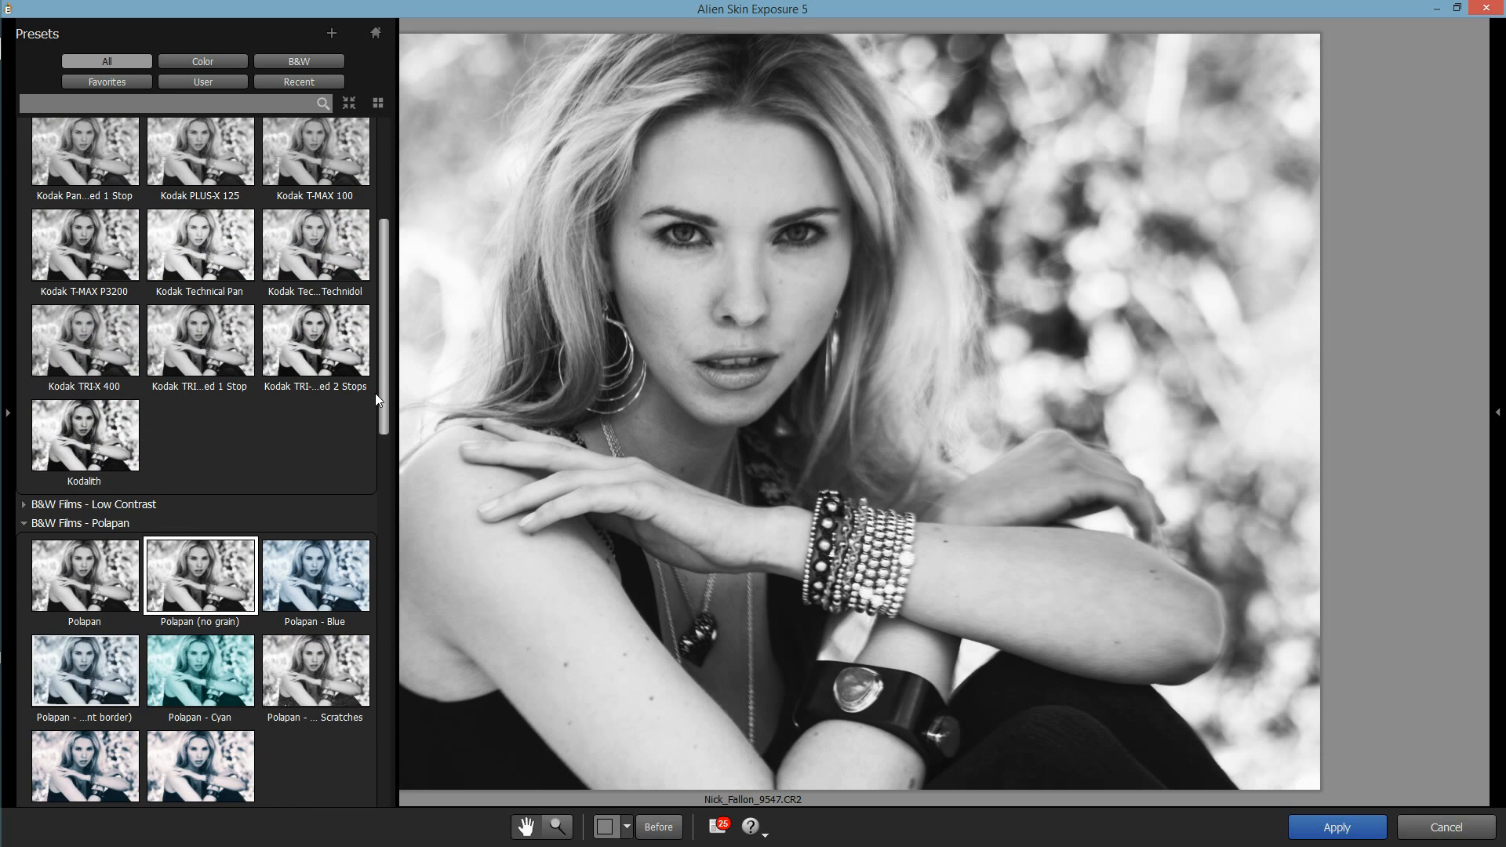
click(84, 434)
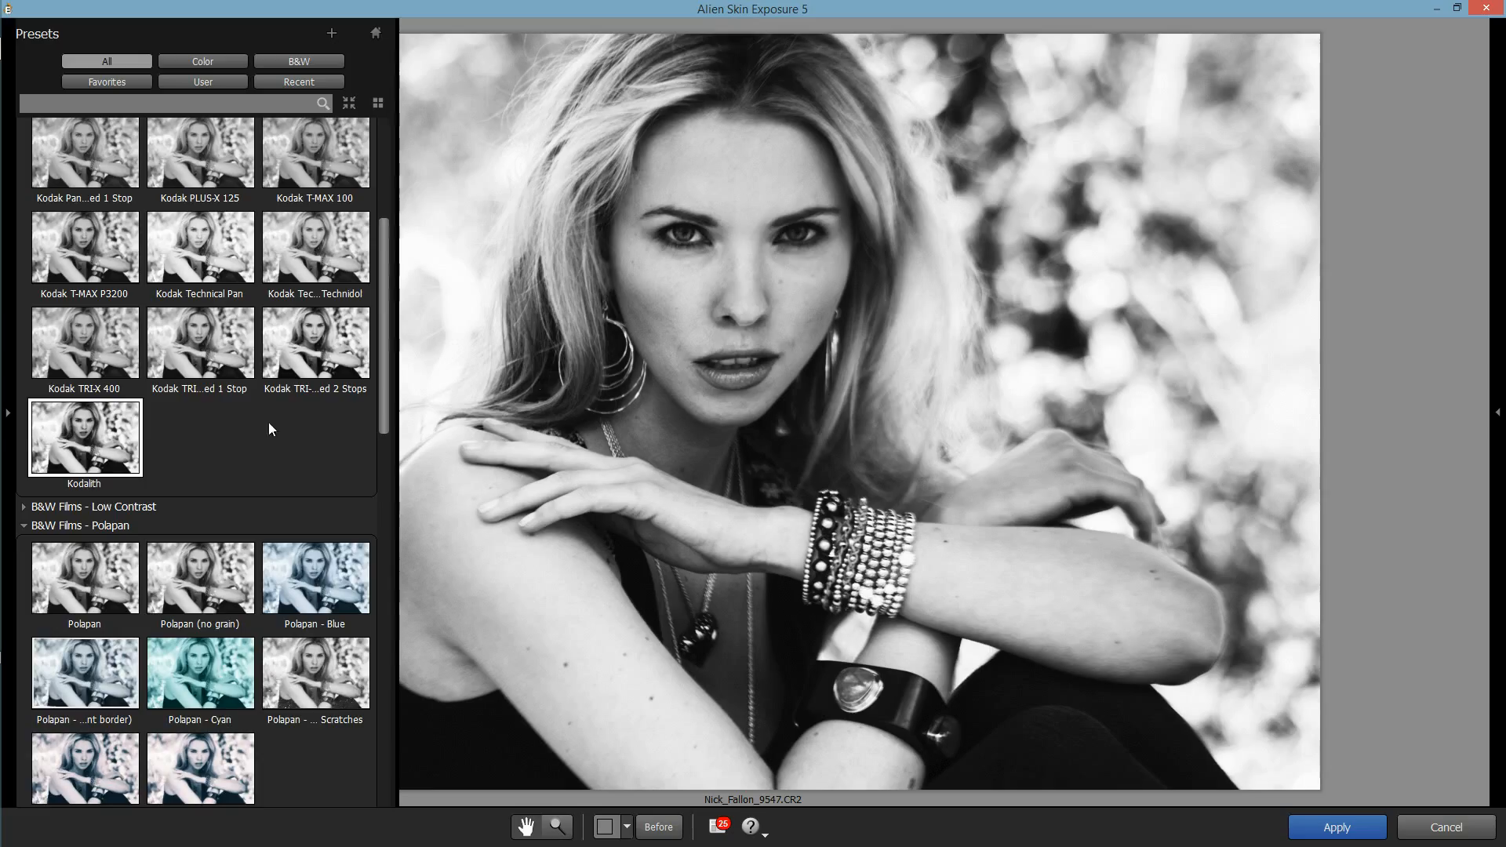
key(Tab)
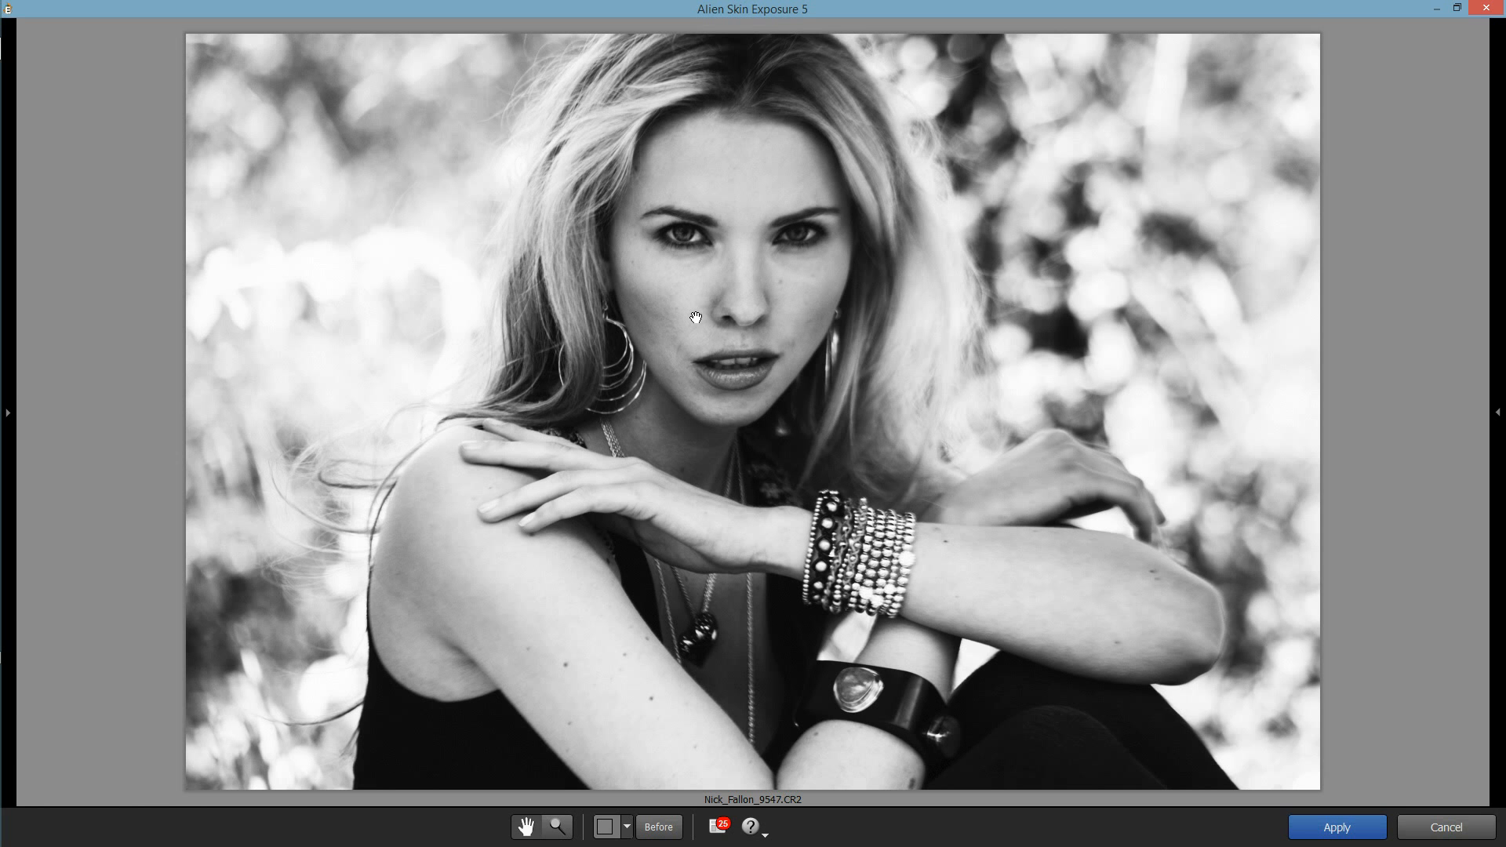
click(1456, 831)
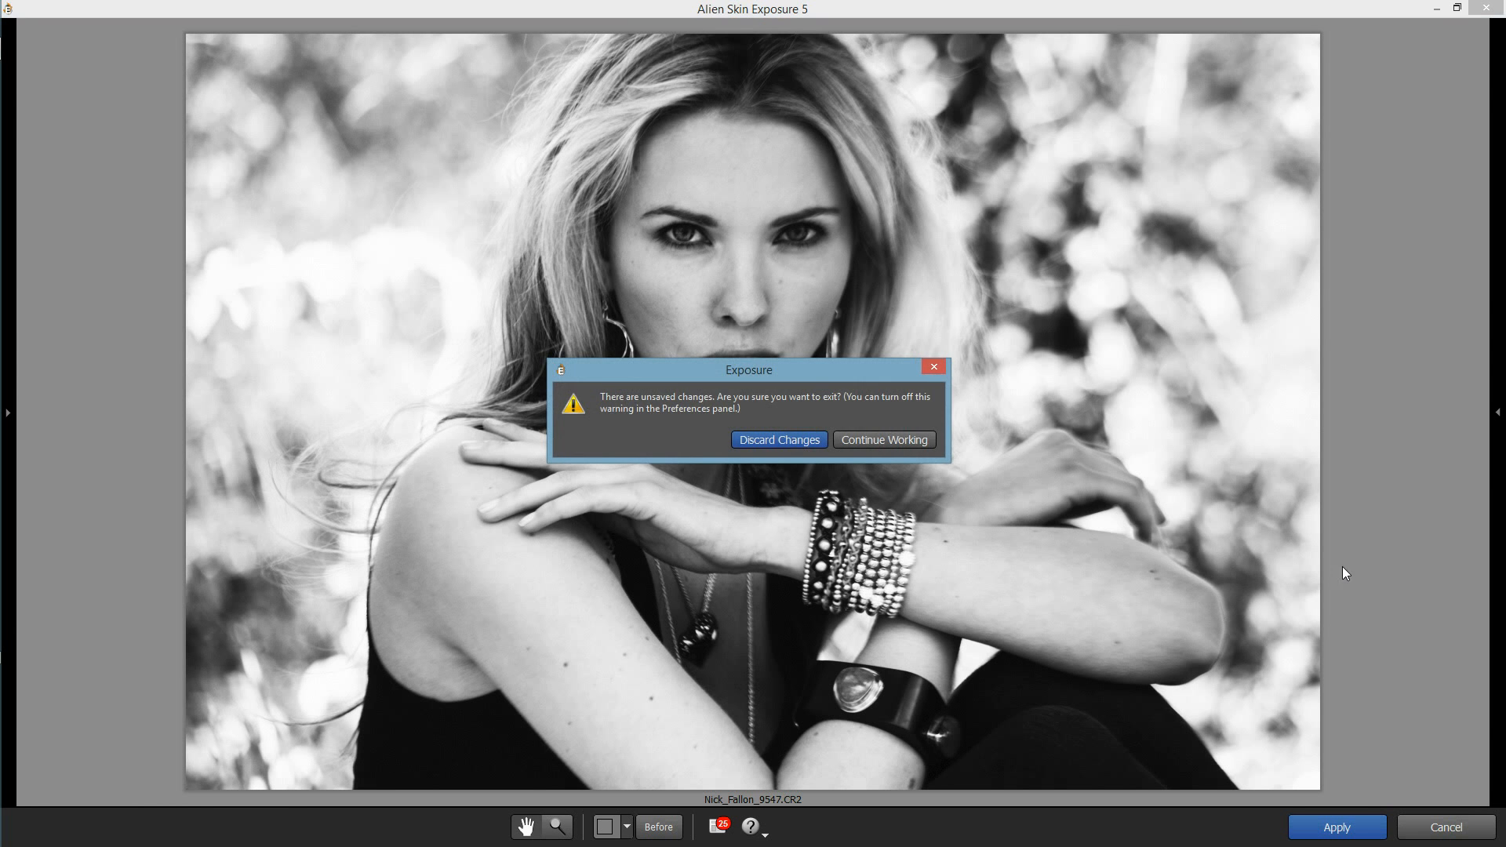
click(809, 432)
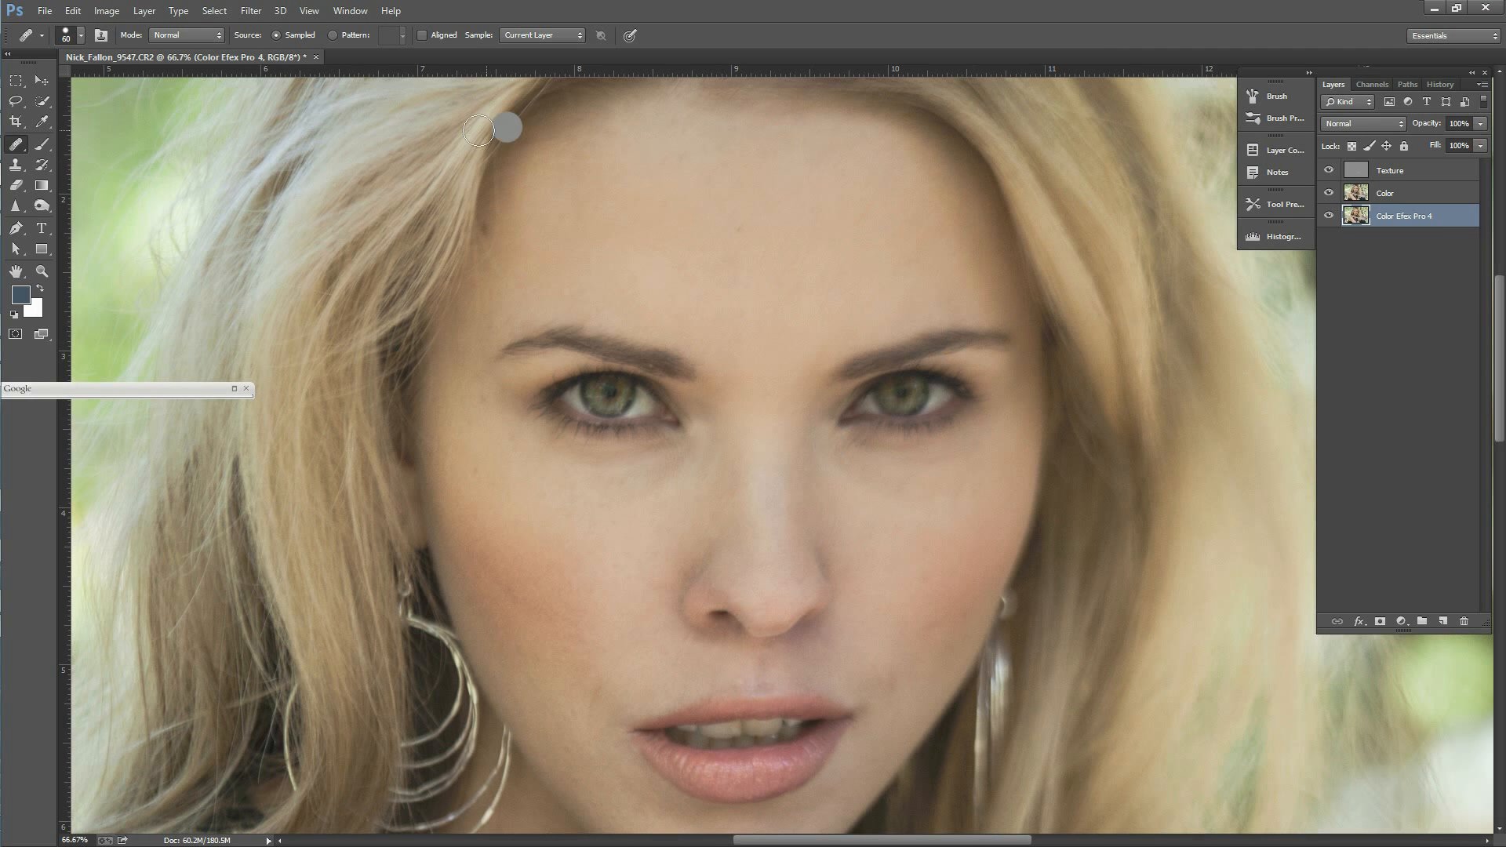
Step: Add a Brightness/Contrast adjustment layer above the Texture layer with contrast set to 45
click(179, 16)
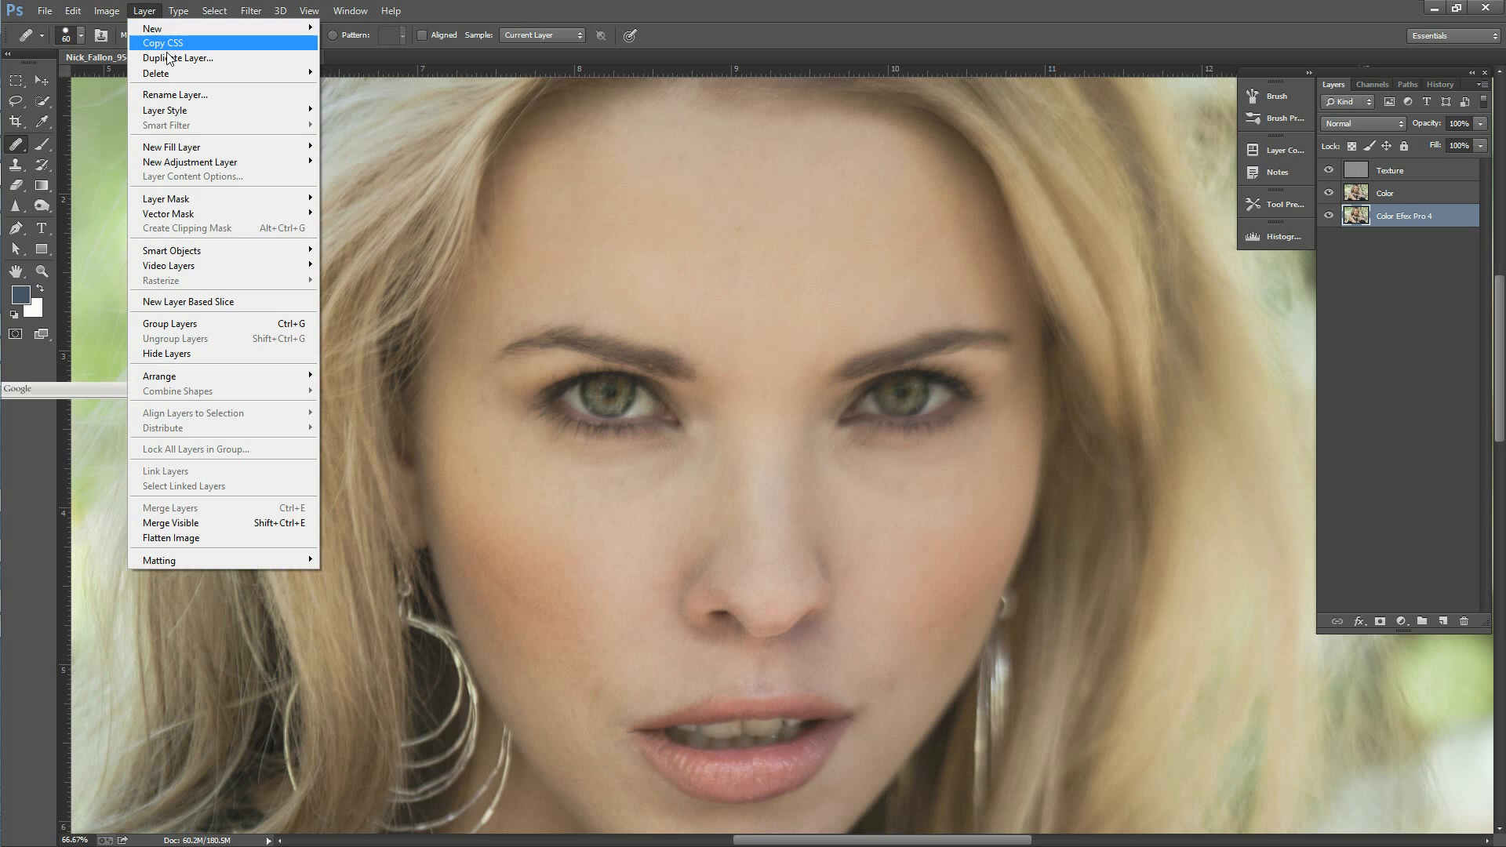
mouse_move(224, 158)
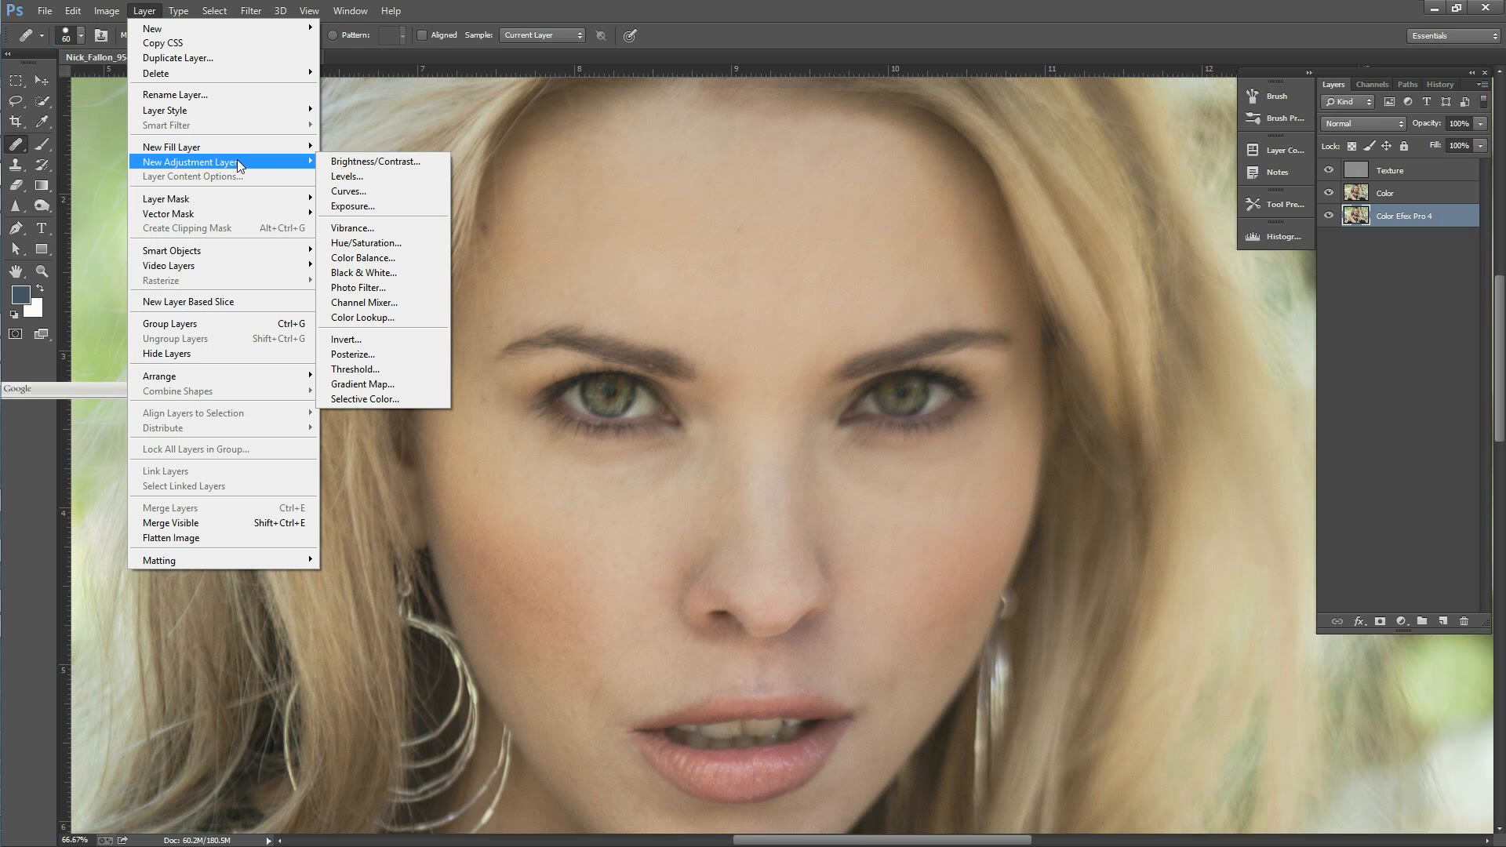
click(357, 162)
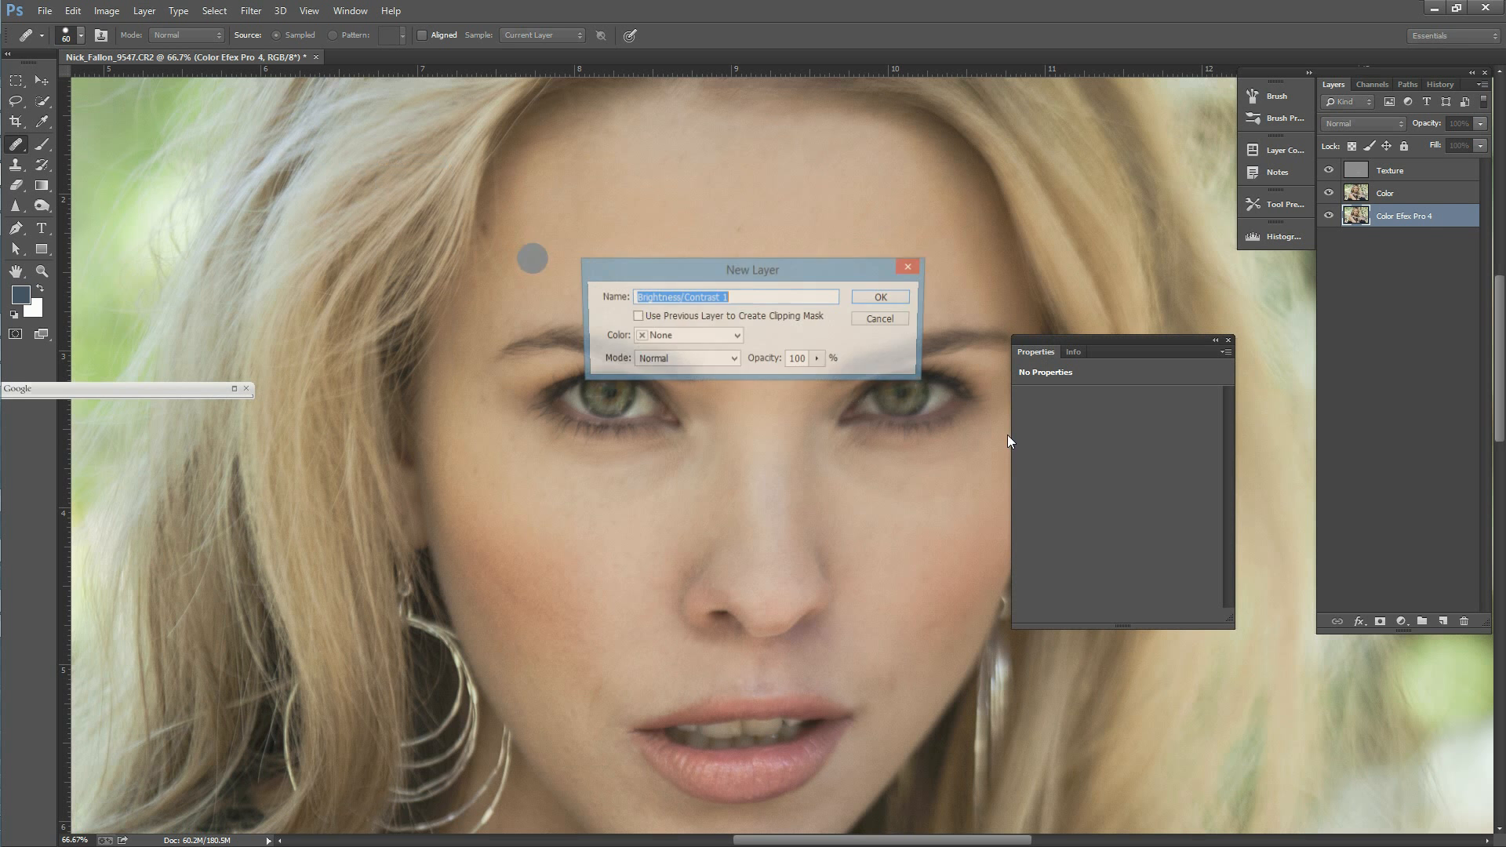
click(881, 298)
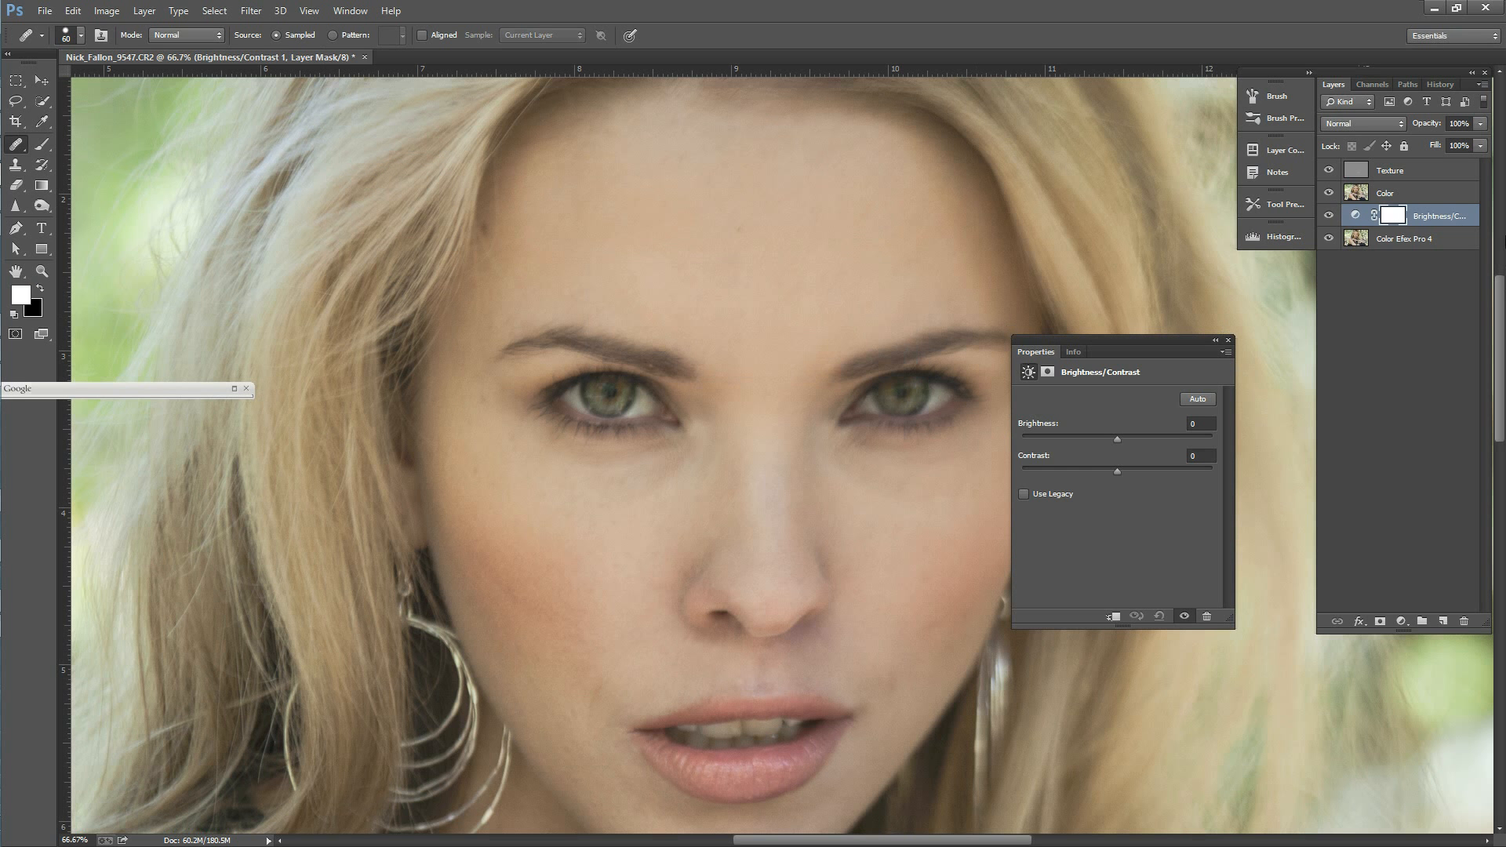
drag(1432, 218, 1432, 168)
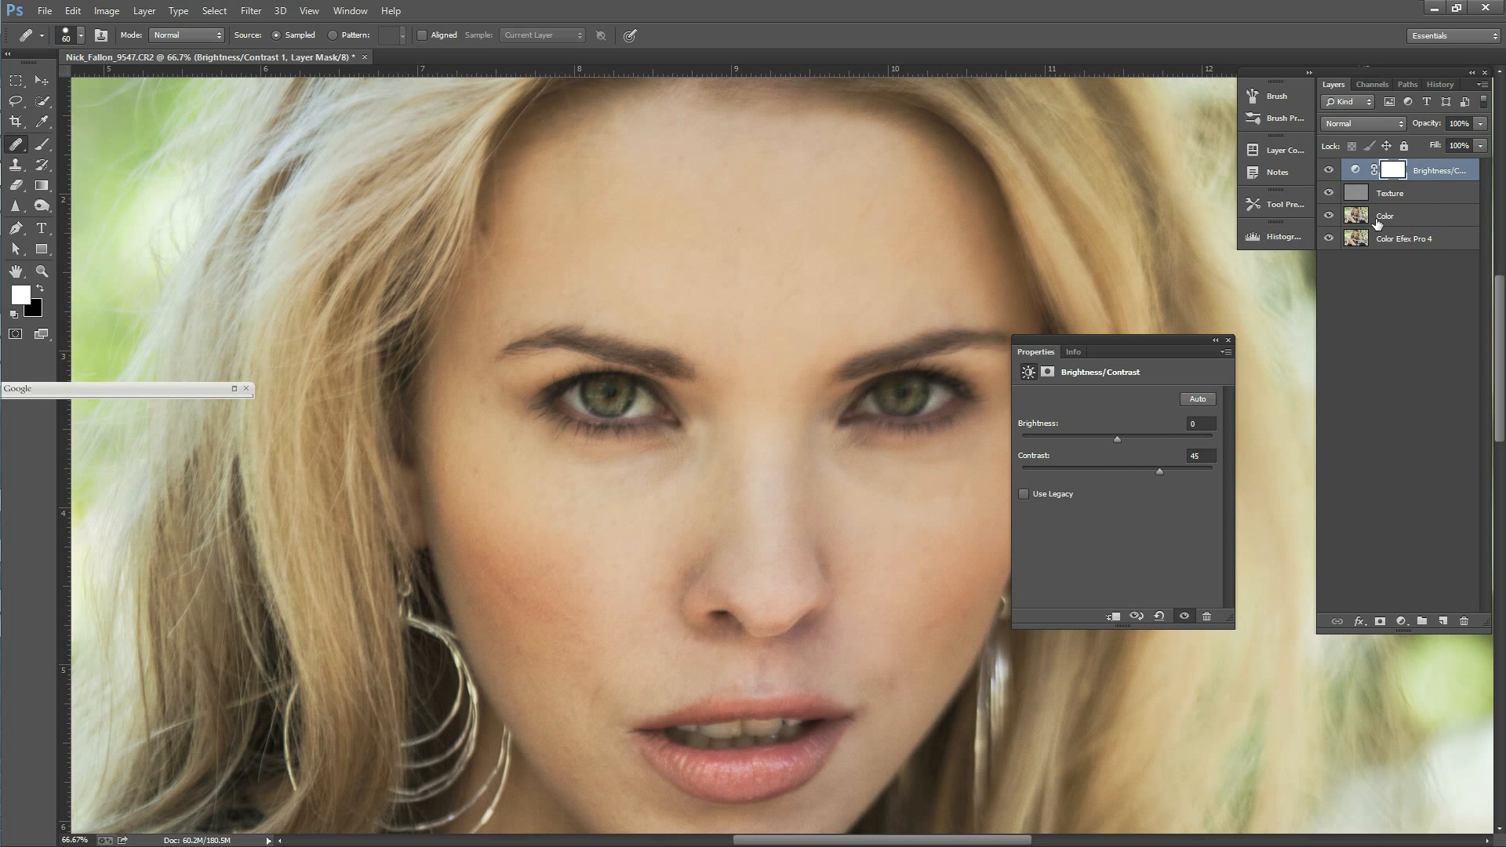
Step: Toggle the Brightness/Contrast layer's visibility to compare the portrait with and without the added contrast
click(1328, 172)
click(1330, 173)
click(1331, 174)
click(1329, 172)
Step: Heal small blemishes on the forehead, the cheek and the skin above the upper lip on the Texture layer
click(1405, 216)
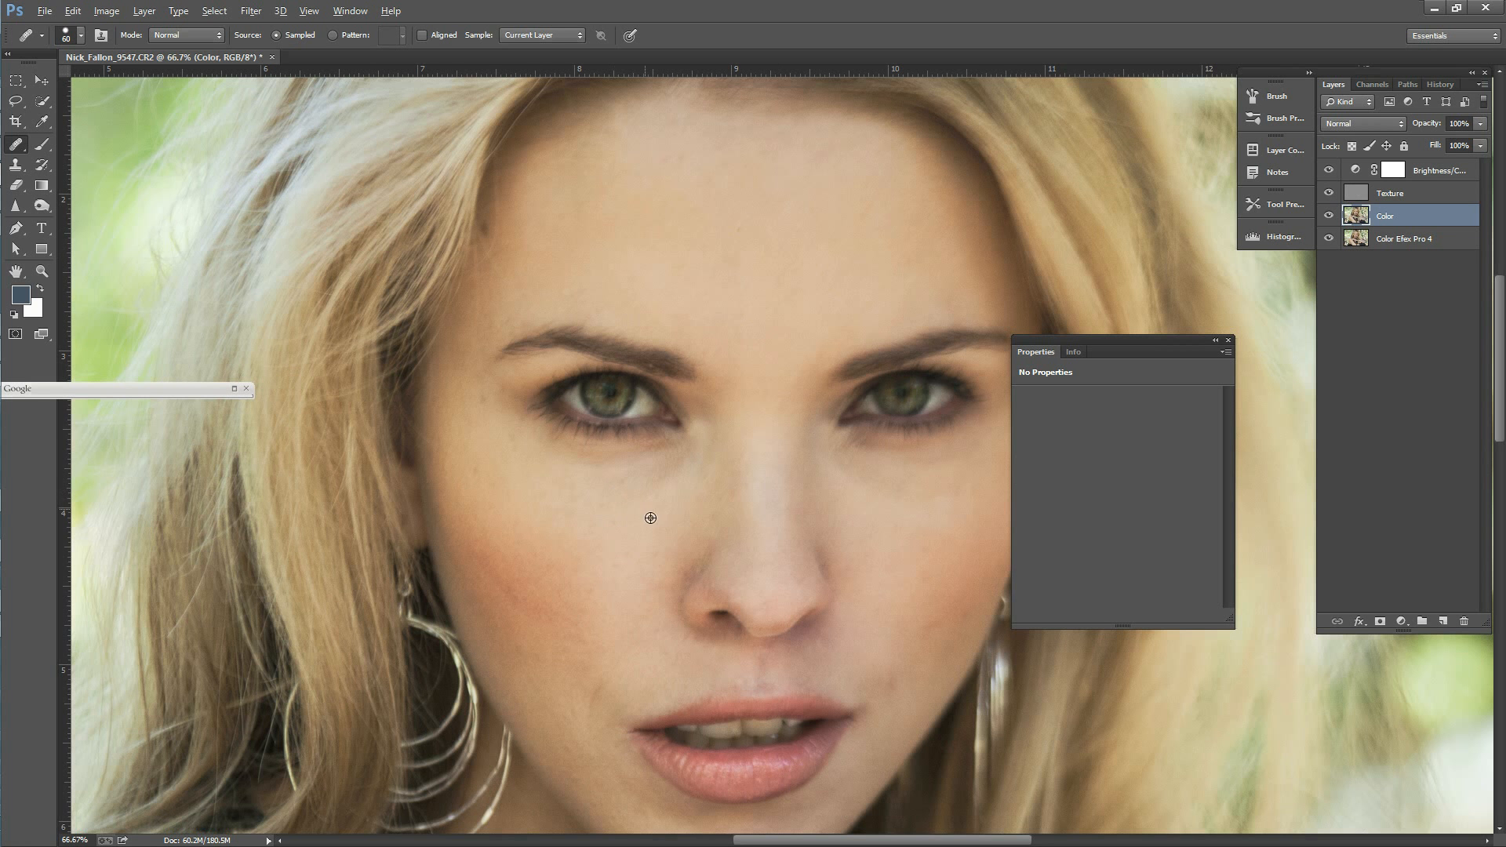
click(1396, 193)
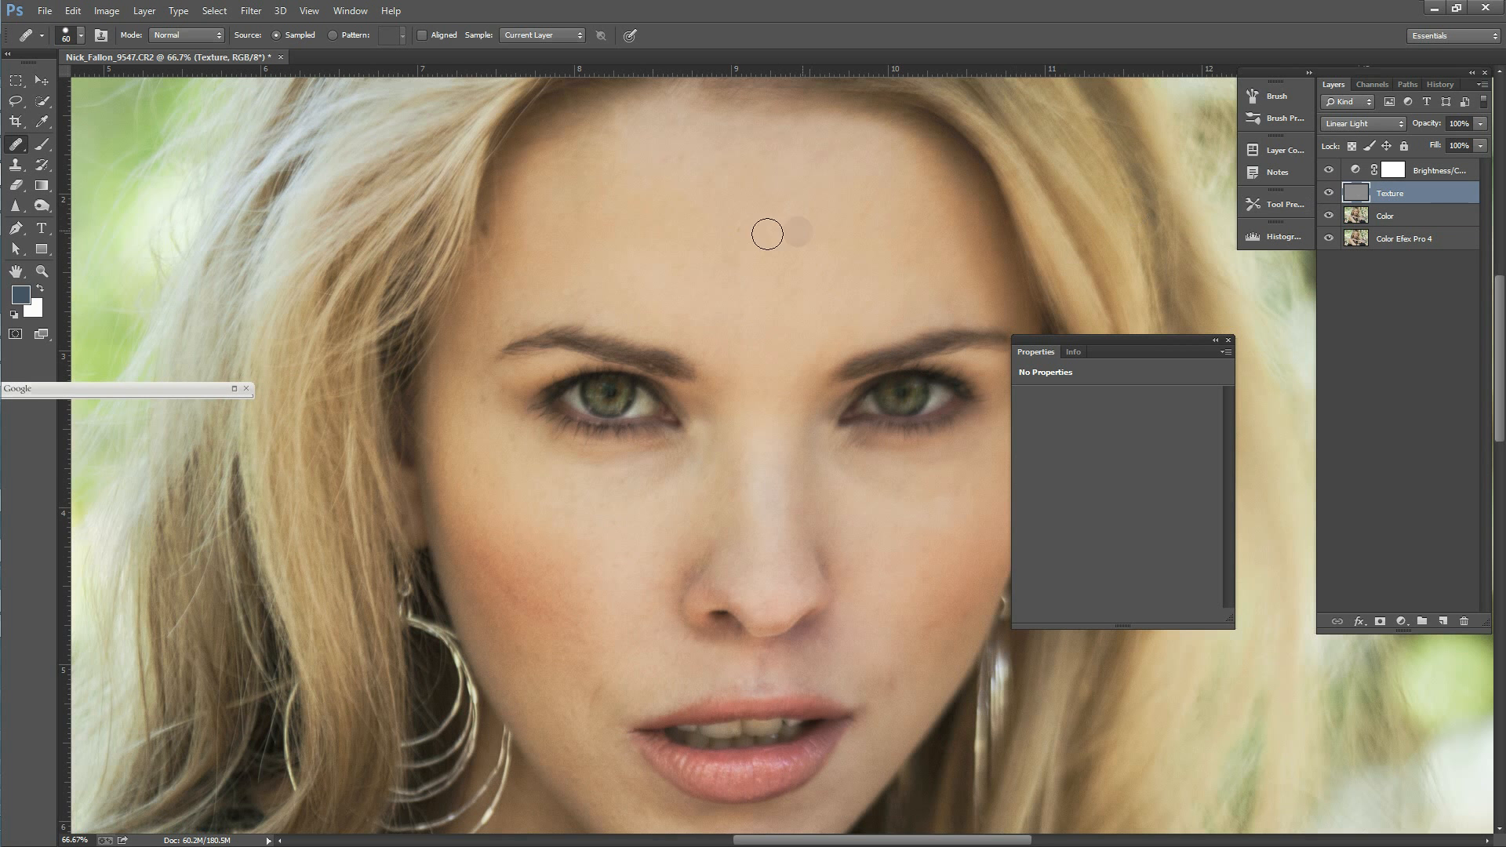
click(738, 231)
drag(931, 574, 930, 582)
drag(963, 623, 972, 609)
drag(1498, 392, 1499, 429)
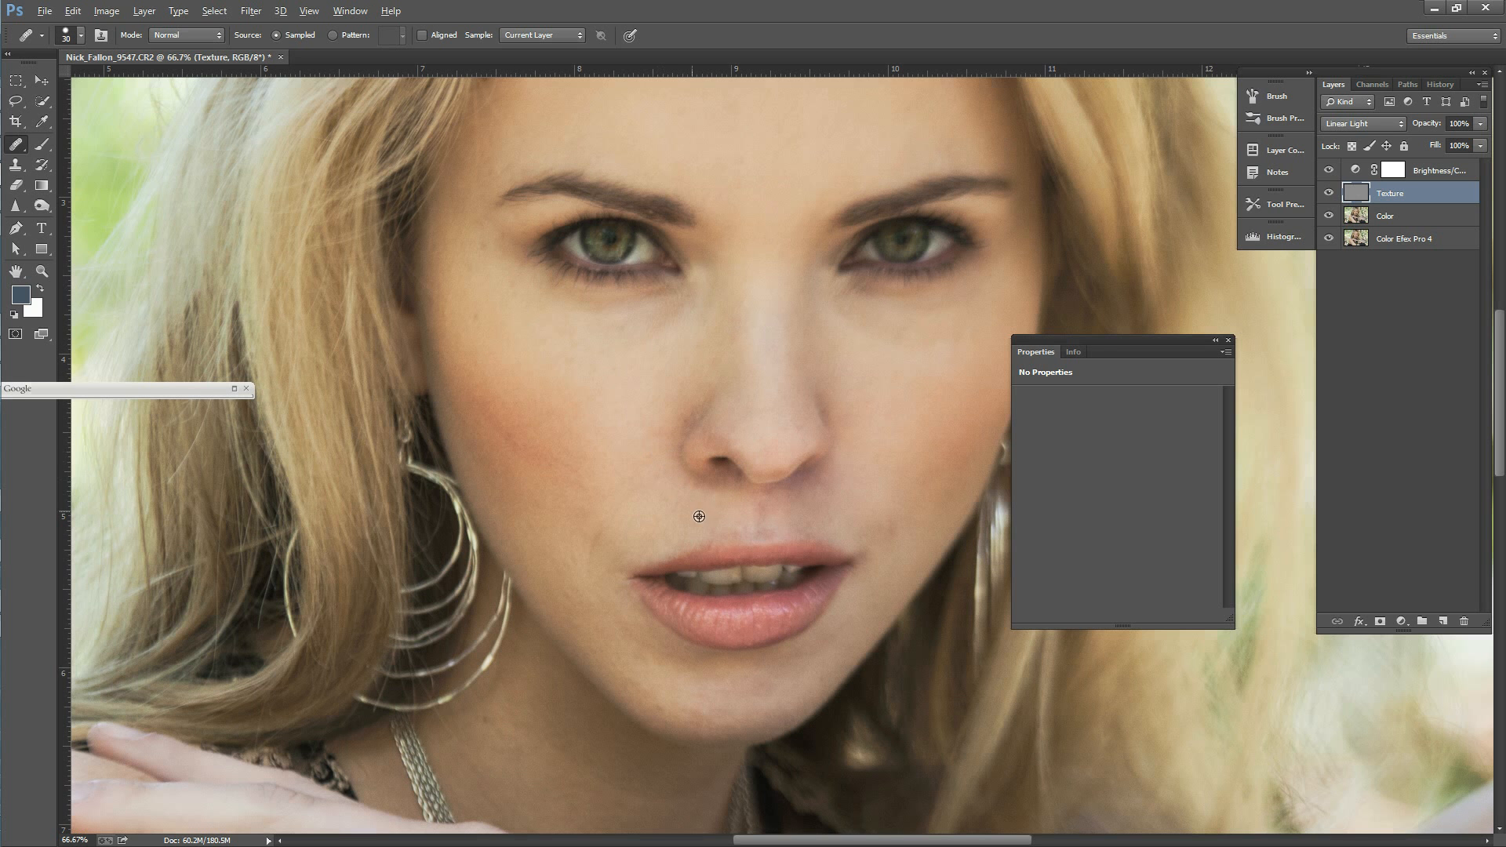
alt+click(706, 530)
click(764, 526)
Step: Switch to the Color layer and heal the discoloured skin beside the mouth corner
click(1394, 219)
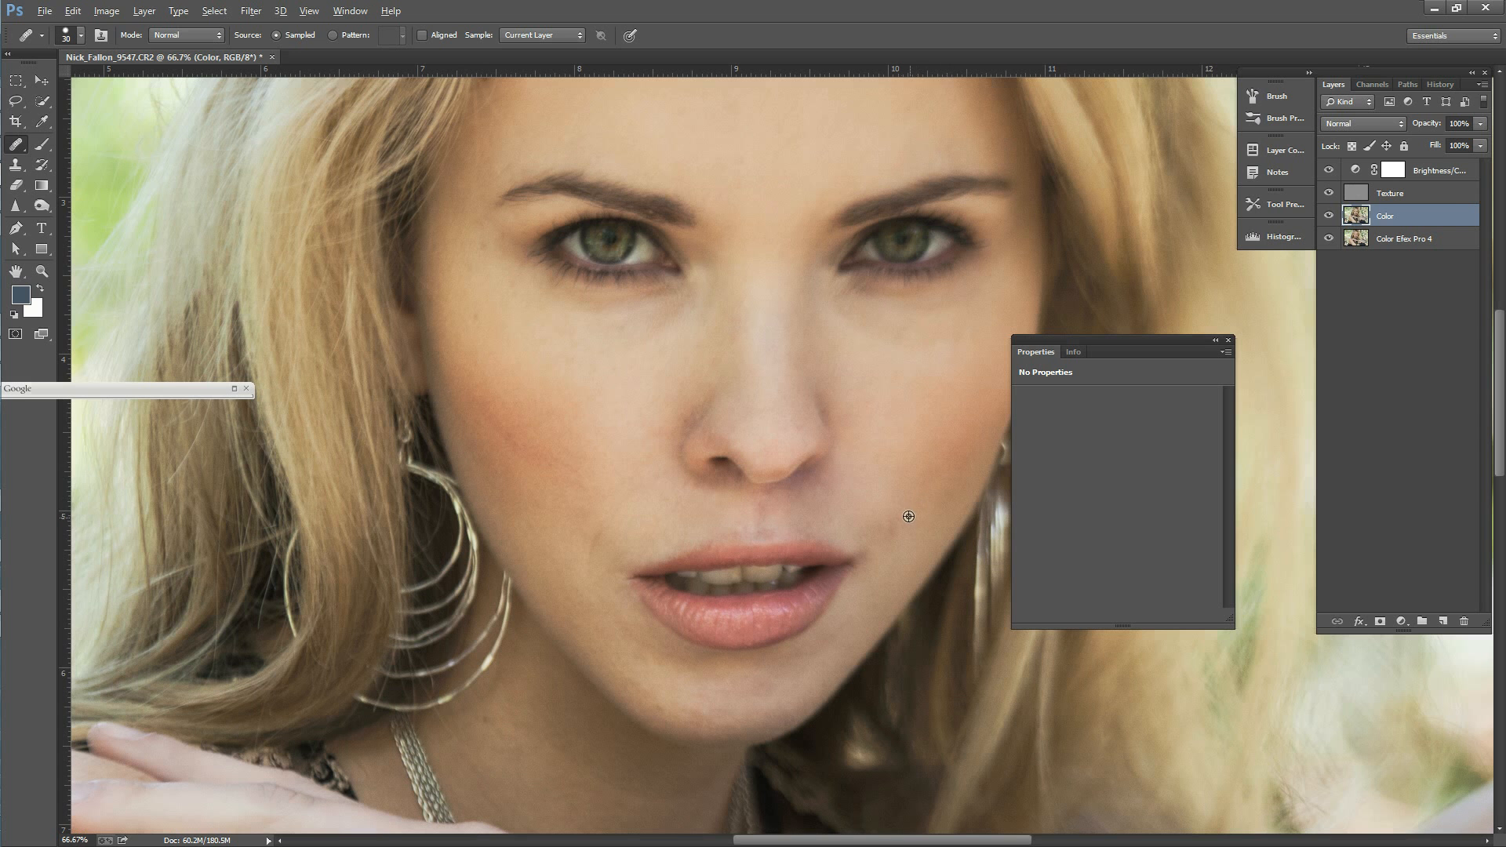
alt+click(885, 507)
drag(894, 529, 886, 528)
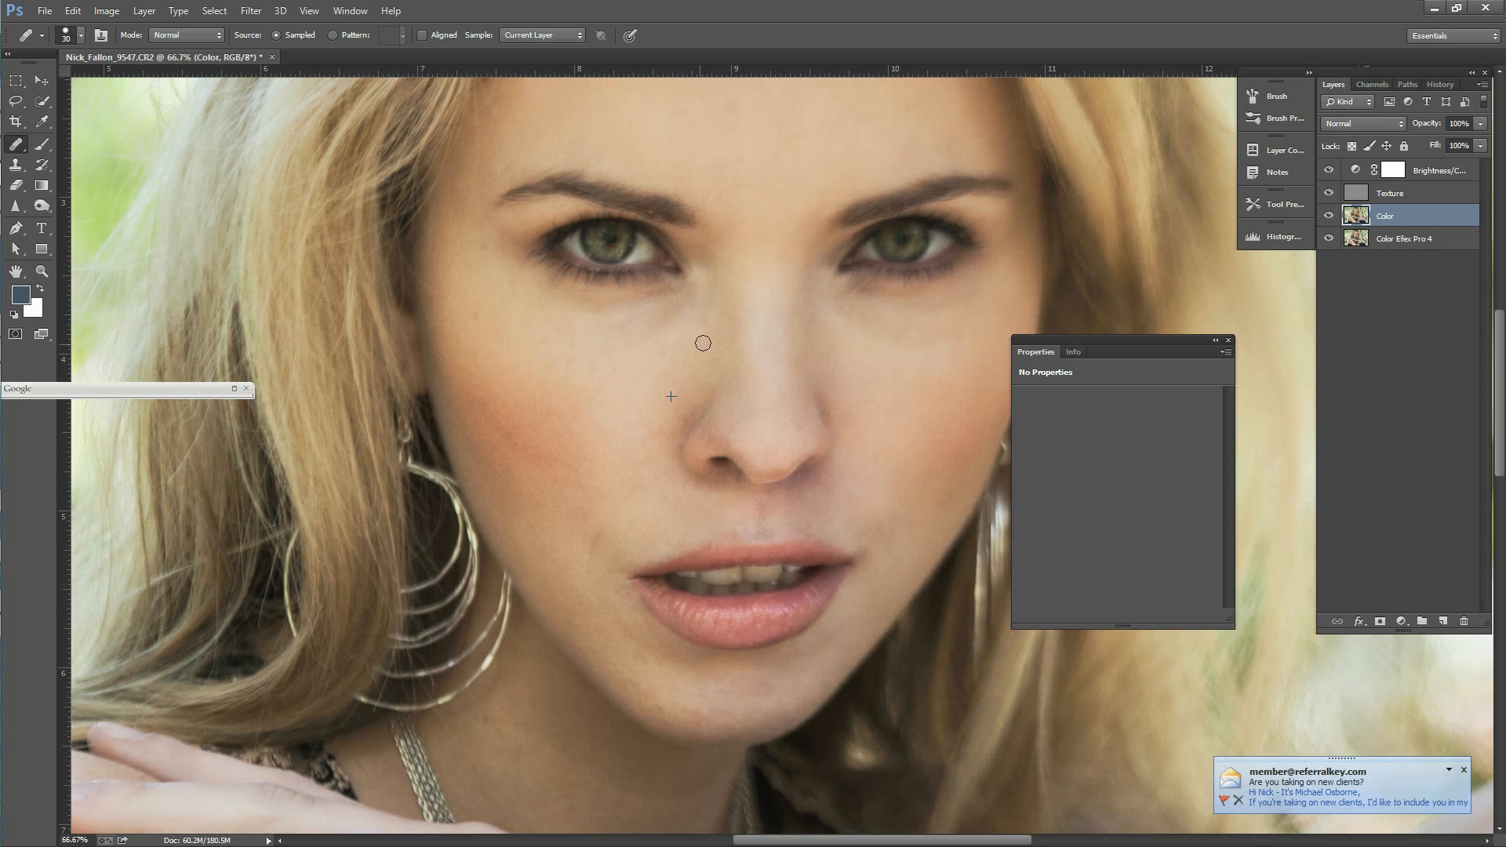
Step: Even out the skin tone along the bridge of the nose, between the eyebrows and on the forehead
alt+click(734, 358)
drag(734, 339, 735, 330)
alt+click(751, 172)
click(740, 166)
alt+click(592, 126)
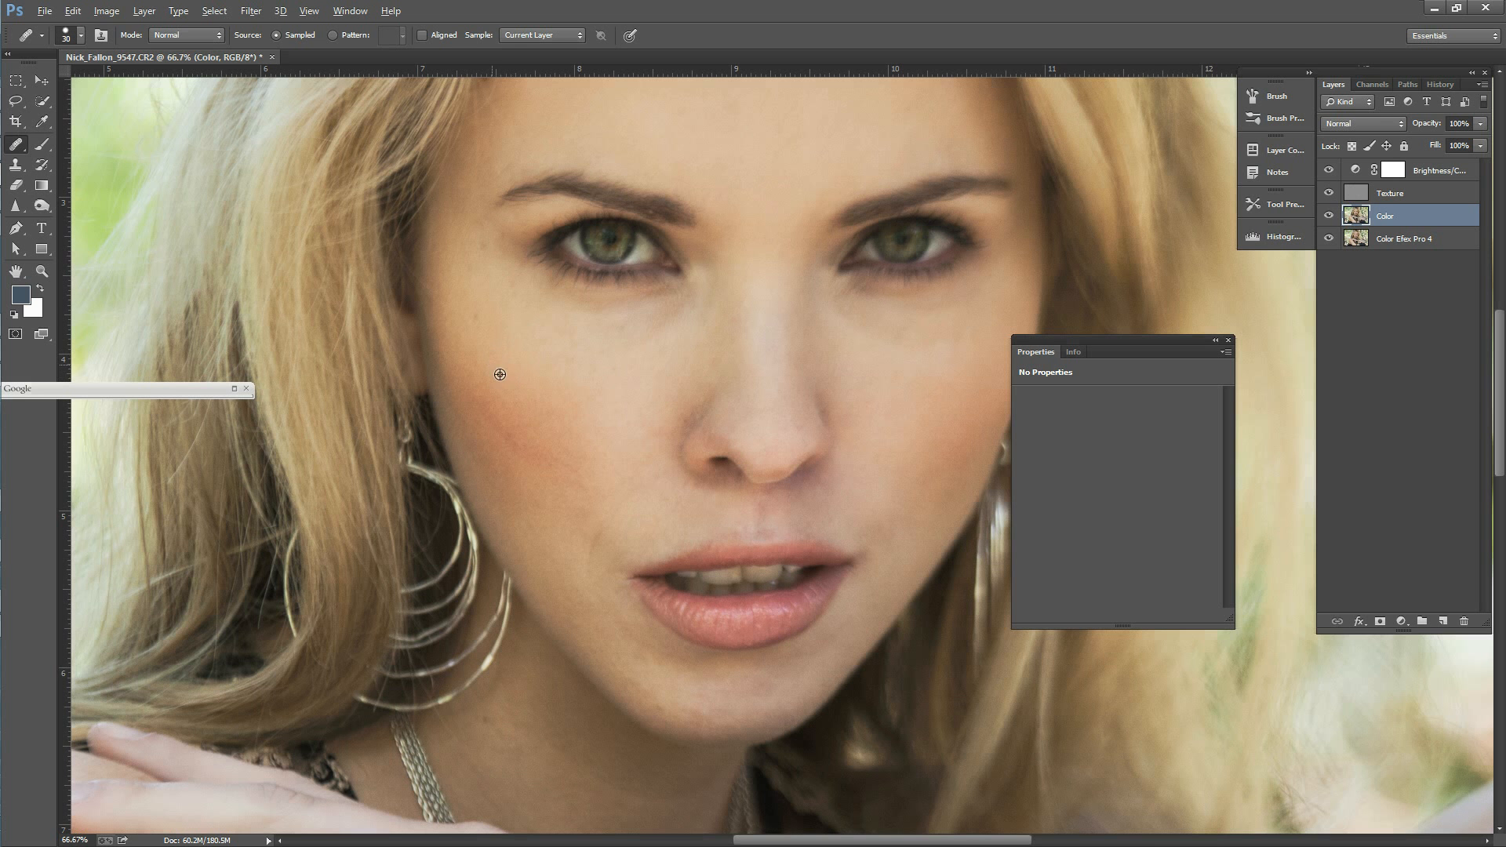
Step: Heal the uneven colour on the cheek nearest the large hoop earring and just beneath the nose
click(554, 457)
key(alt)
drag(1502, 354, 1502, 372)
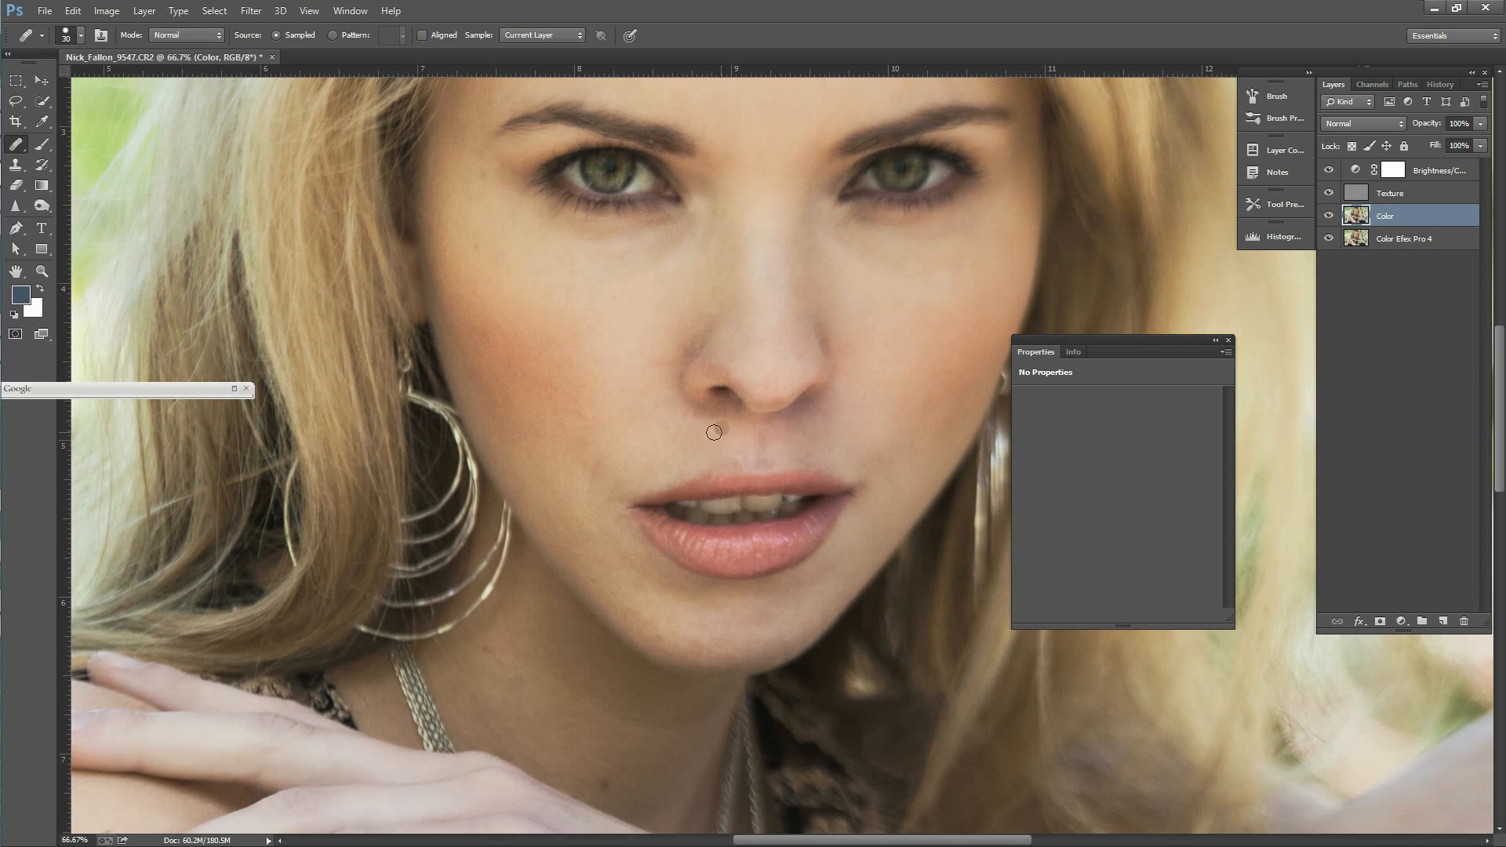
alt+click(537, 413)
drag(704, 402, 836, 395)
alt+click(551, 473)
drag(528, 464, 529, 455)
Step: Smooth the colour of the skin under both eyes with healing strokes on the Color layer
alt+click(627, 276)
click(608, 258)
click(623, 266)
alt+click(574, 257)
drag(579, 243, 653, 242)
click(604, 262)
alt+click(610, 287)
drag(606, 257, 681, 233)
drag(844, 248, 914, 274)
drag(906, 291, 960, 280)
drag(1049, 240, 1049, 240)
click(1281, 270)
Step: Enlarge the healing brush to 60 and even out the blotchy tones across the forehead on the Color layer
scroll(1501, 355, up, 5)
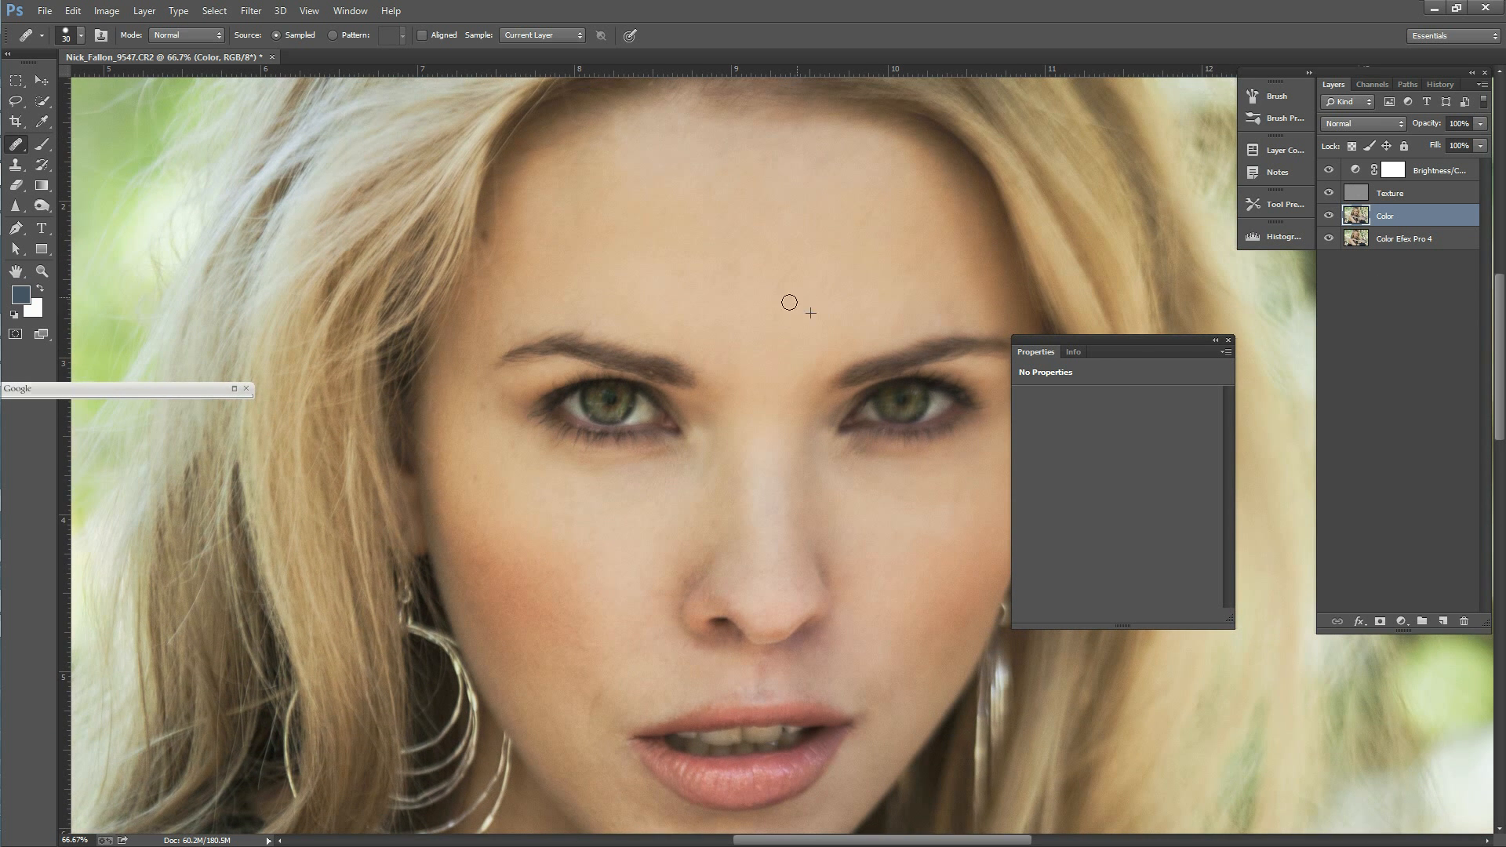
key(bracketright)
click(659, 273)
alt+click(721, 211)
alt+click(601, 273)
drag(576, 251, 545, 236)
alt+click(577, 190)
drag(626, 172, 631, 182)
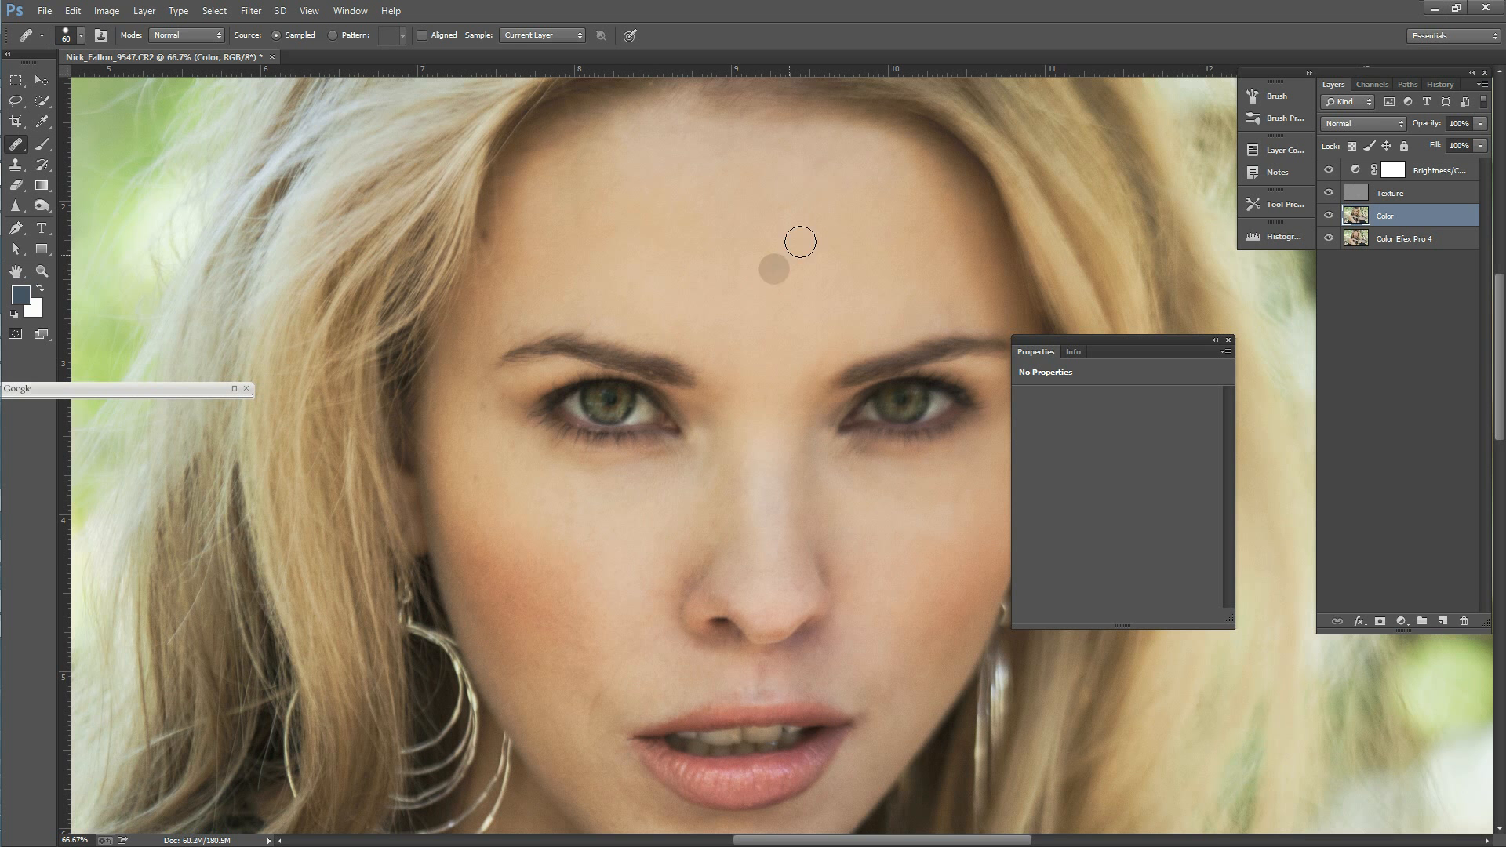
alt+click(774, 177)
drag(790, 203, 780, 211)
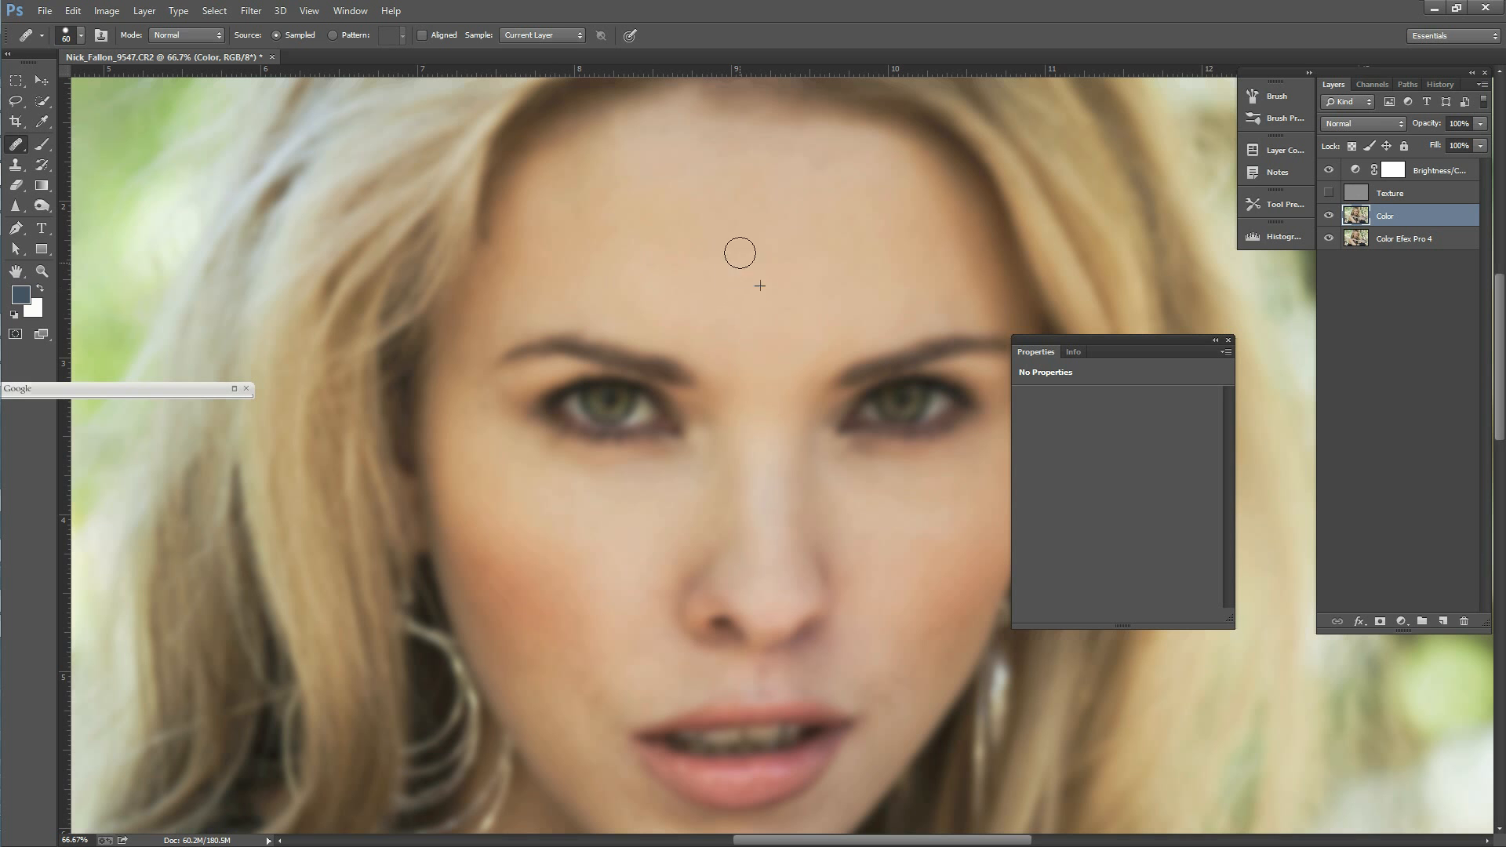
Step: Heal the remaining forehead colour patches on the Color layer with the Texture layer hidden
click(632, 276)
click(911, 212)
mouse_move(820, 166)
mouse_down()
mouse_move(797, 155)
mouse_move(760, 181)
mouse_move(733, 153)
mouse_move(837, 163)
mouse_up()
alt+click(753, 196)
click(825, 238)
Step: Heal the uneven colour on the nose, the cheek and the skin beside the mouth corner
click(778, 523)
click(932, 486)
scroll(683, 522, down, 5)
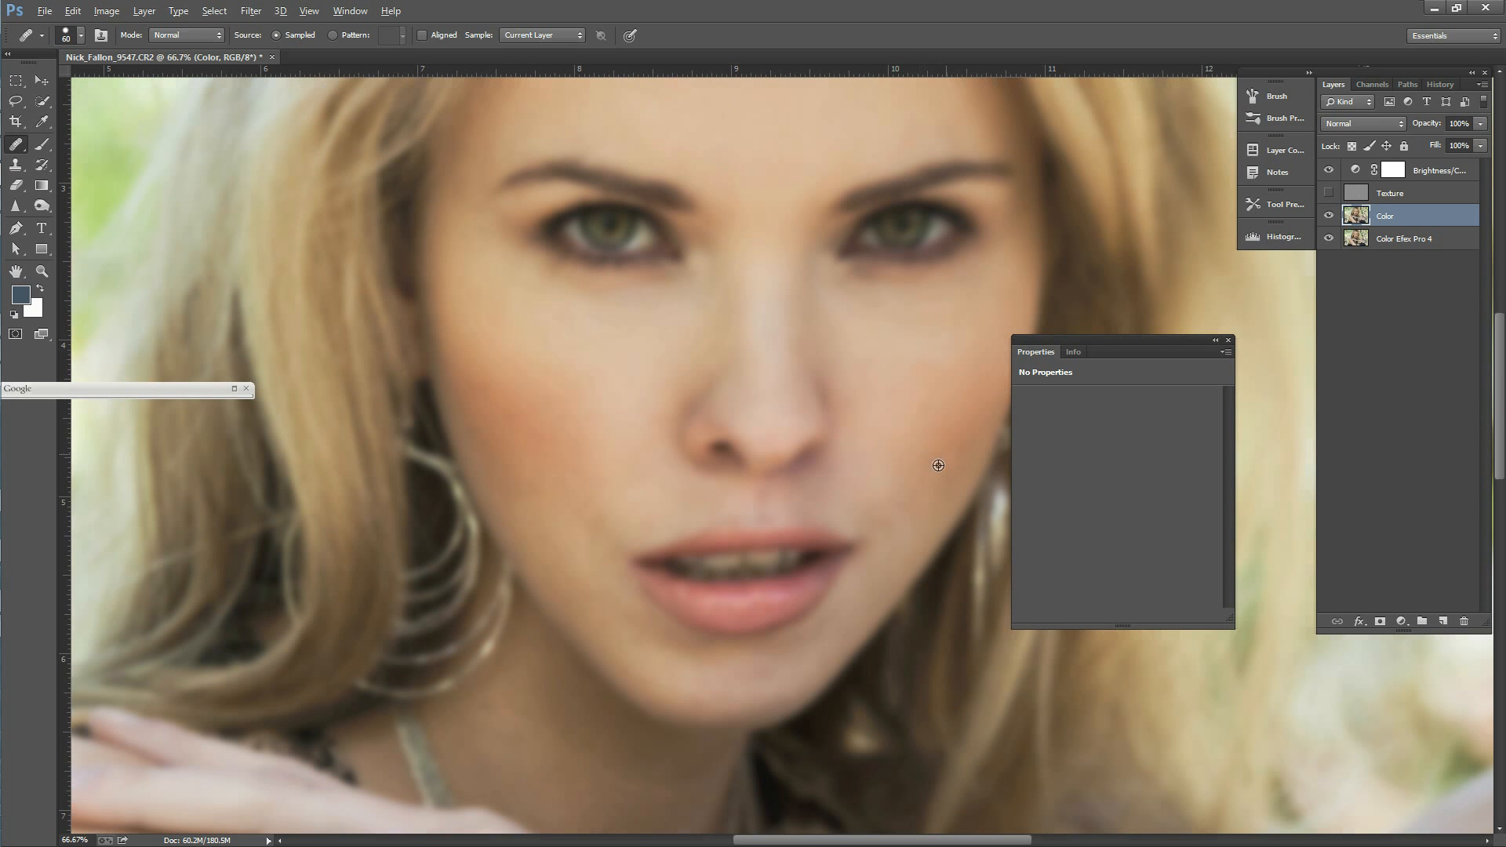
drag(904, 500, 922, 519)
Step: Set the Brightness/Contrast layer's contrast to 79, and magnify the mouth area to 100% for more healing
click(1413, 174)
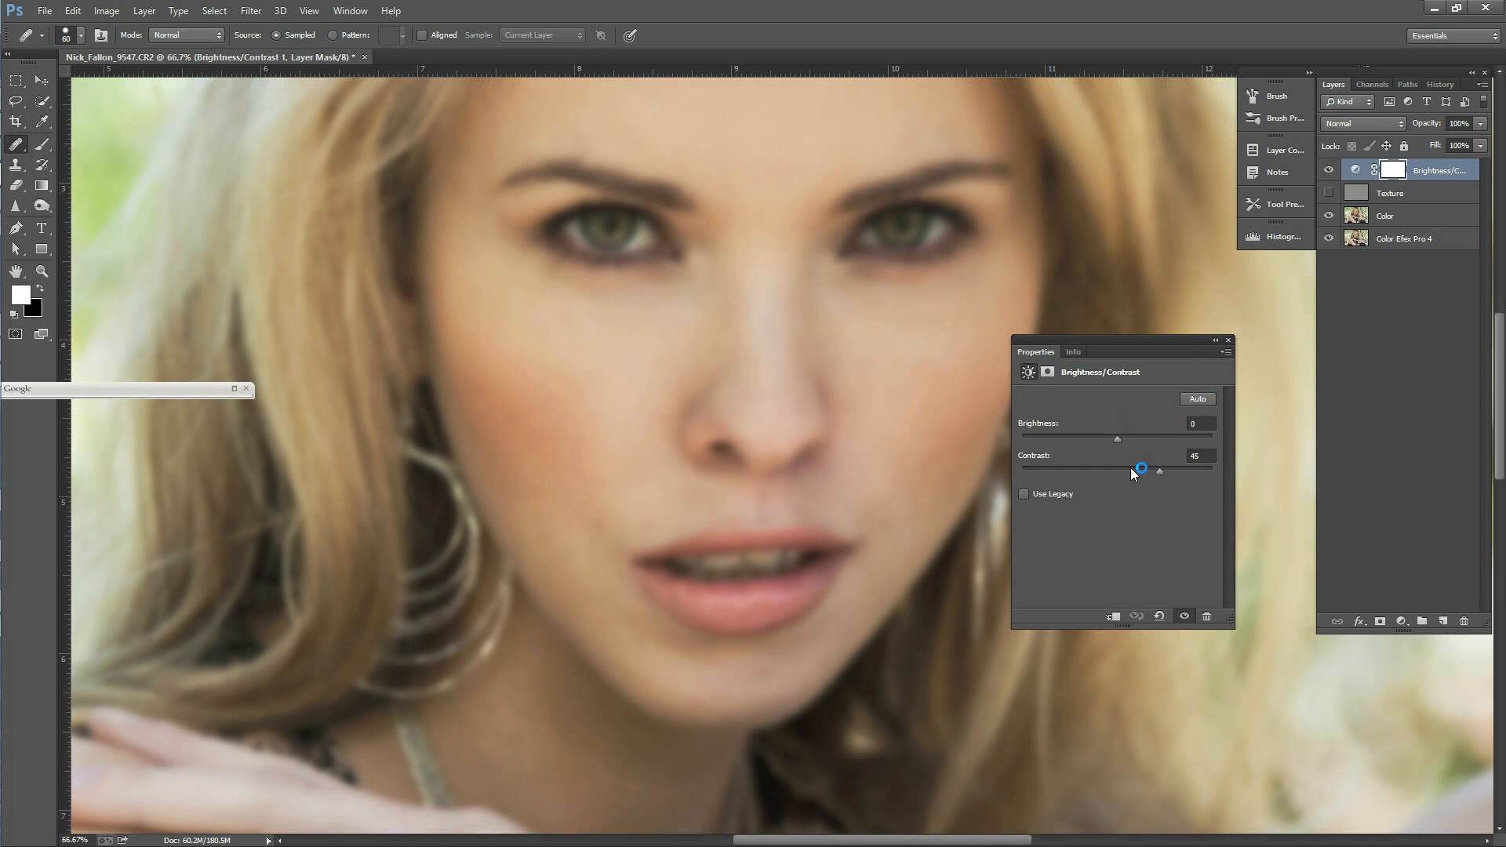
drag(1164, 474, 1193, 471)
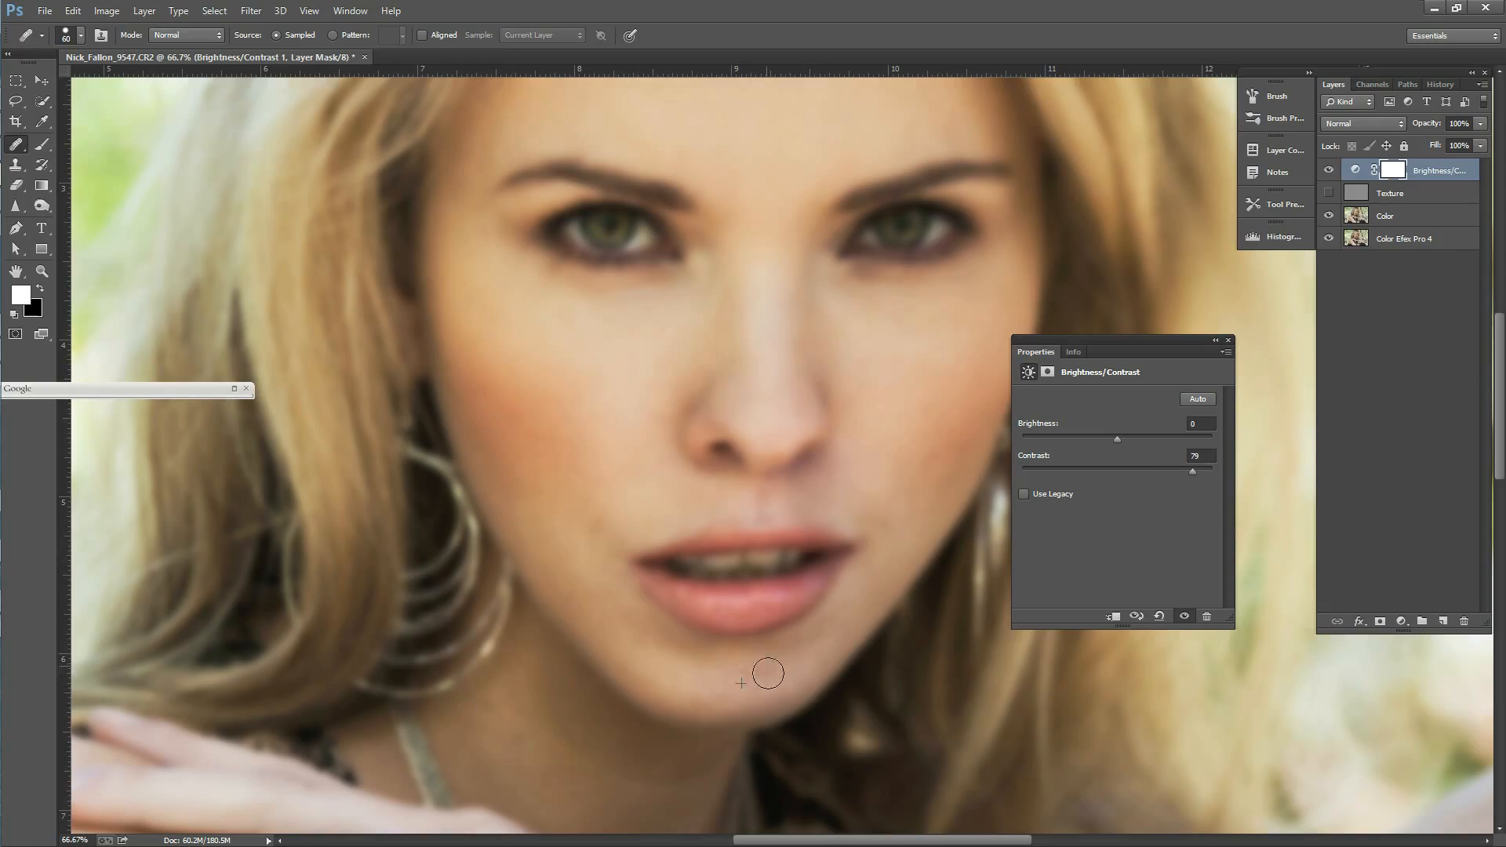
click(42, 271)
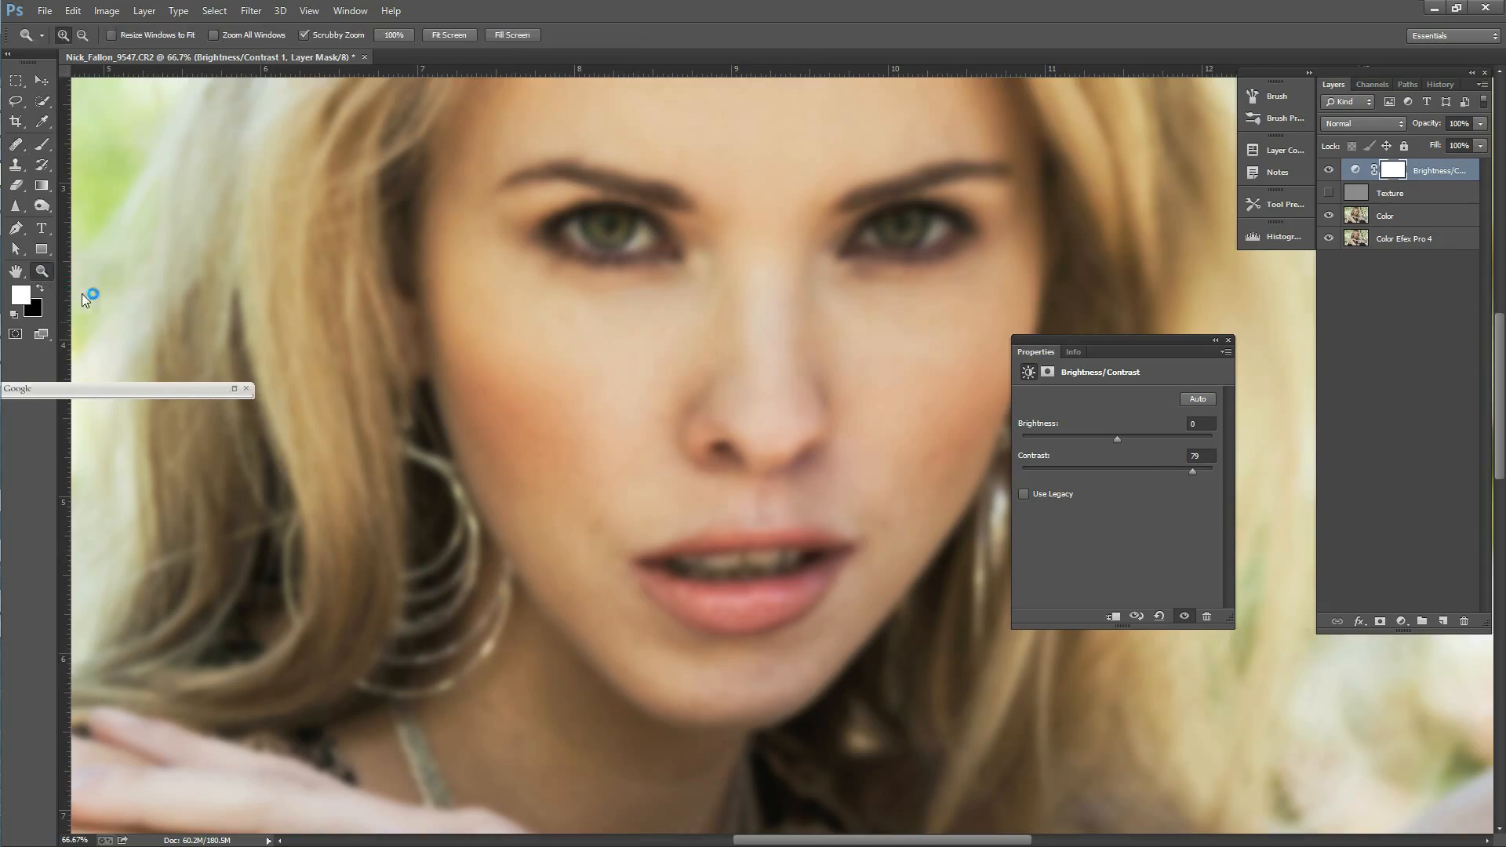
click(869, 618)
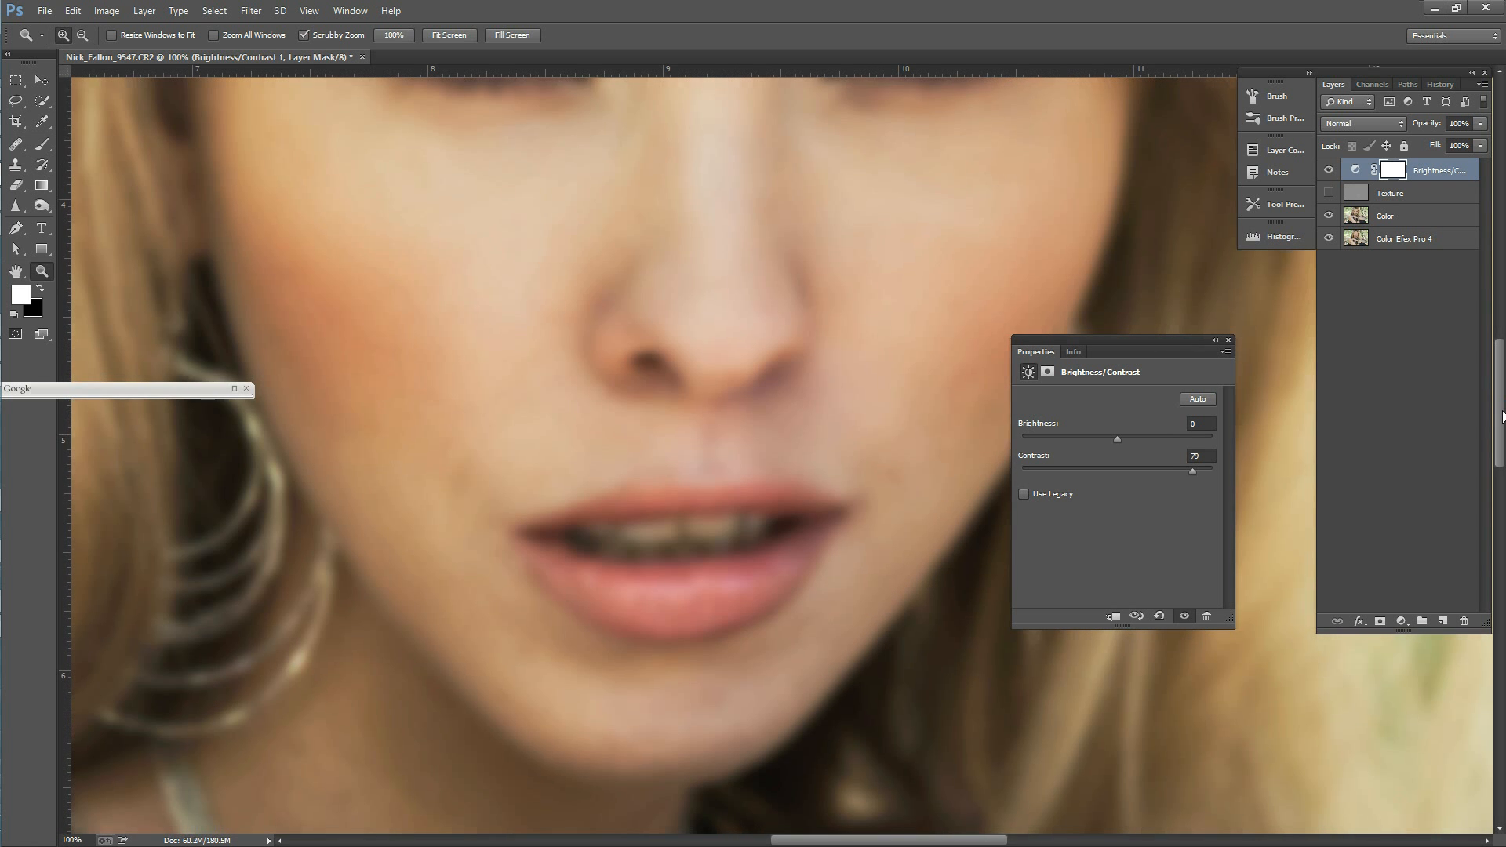
scroll(1494, 419, down, 3)
click(15, 144)
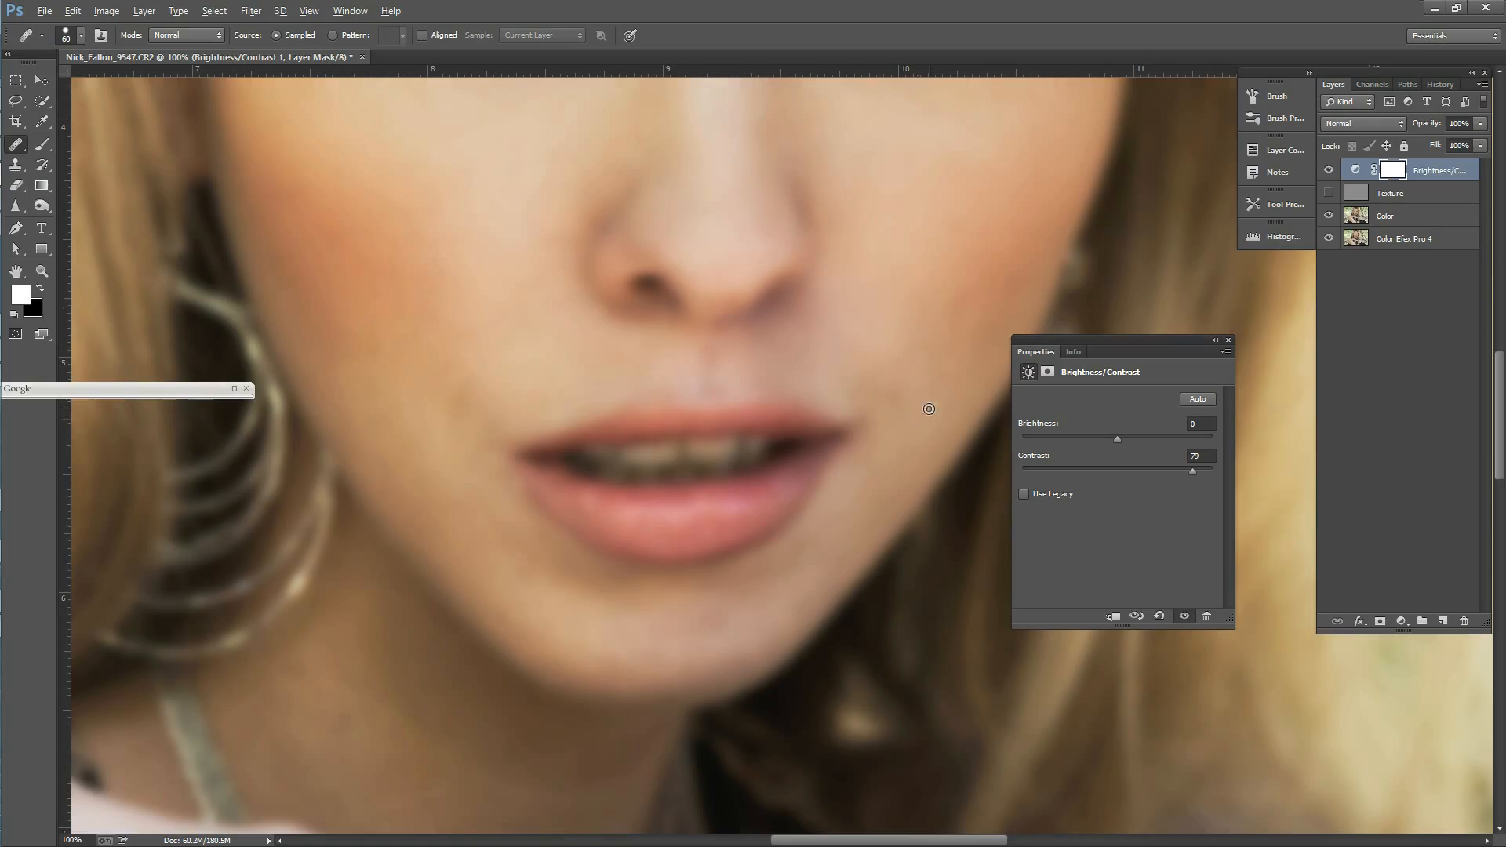
Step: Try to heal the spot beside the mouth corner with the Brightness/Contrast layer mask selected
alt+click(913, 422)
click(888, 393)
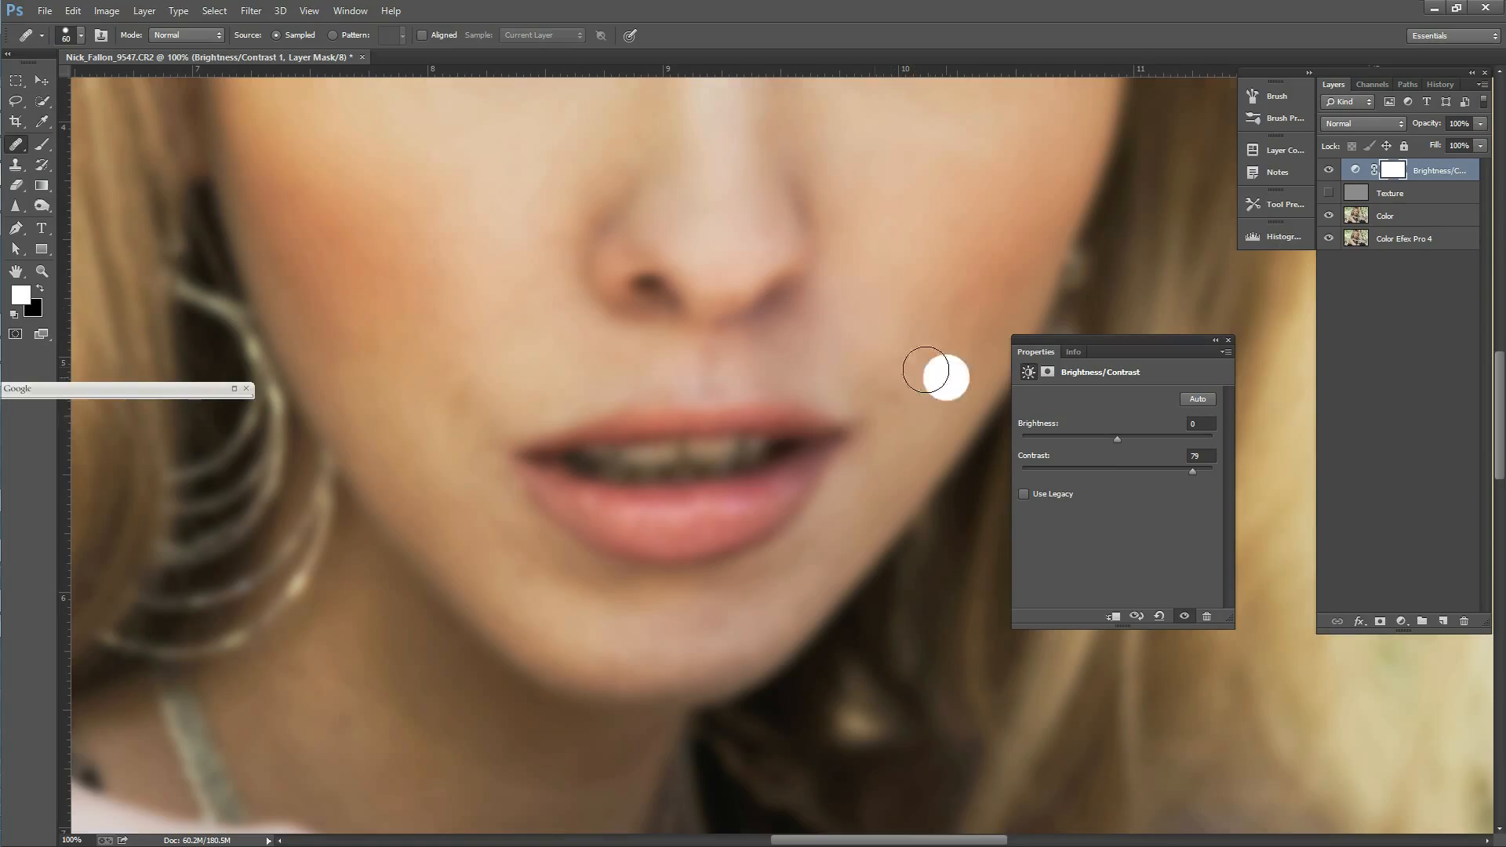
alt+click(914, 356)
click(894, 397)
click(919, 350)
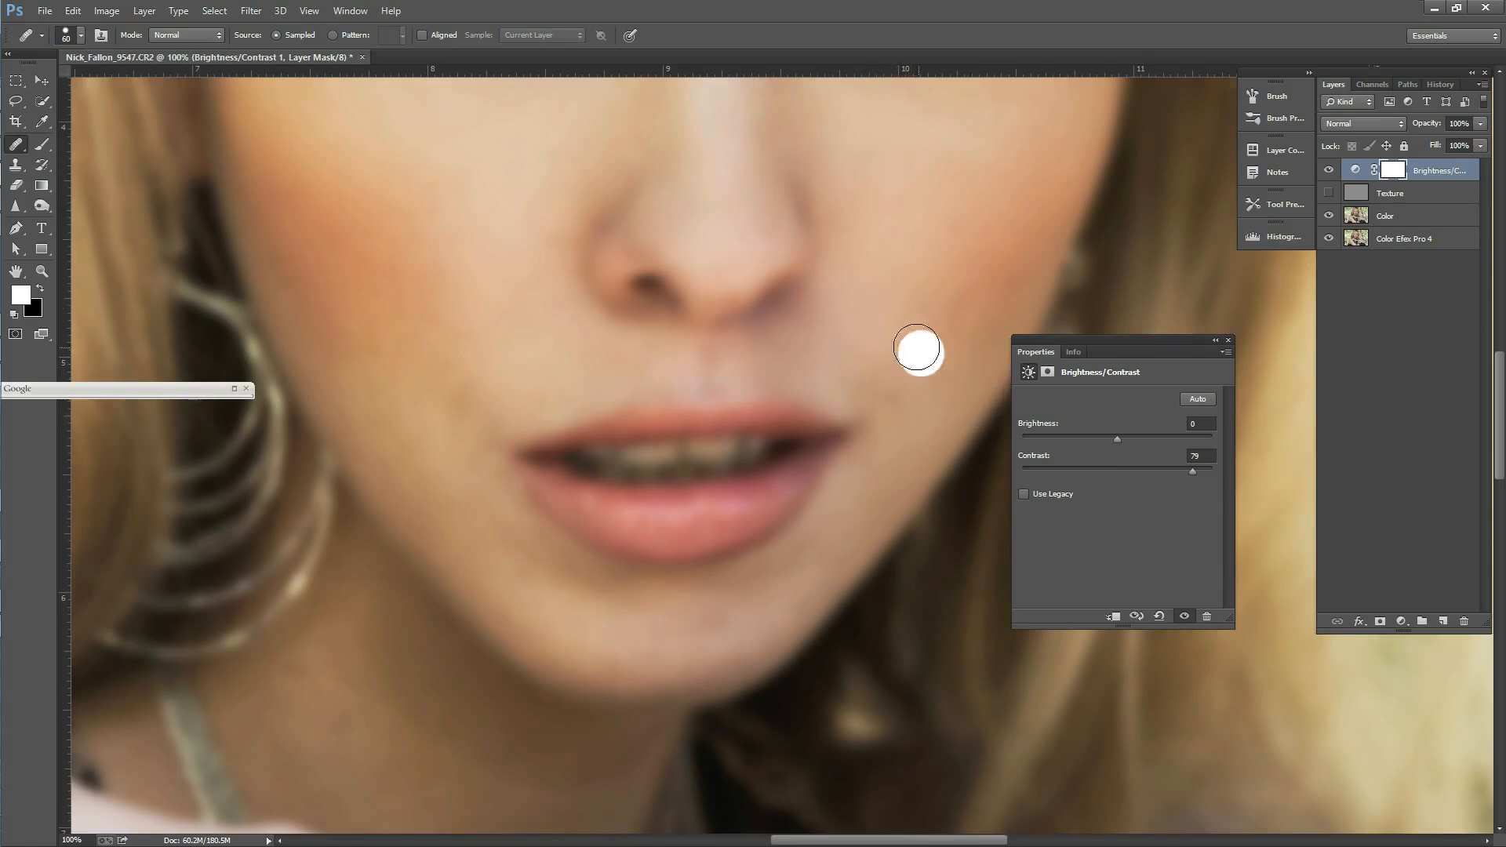
key(alt)
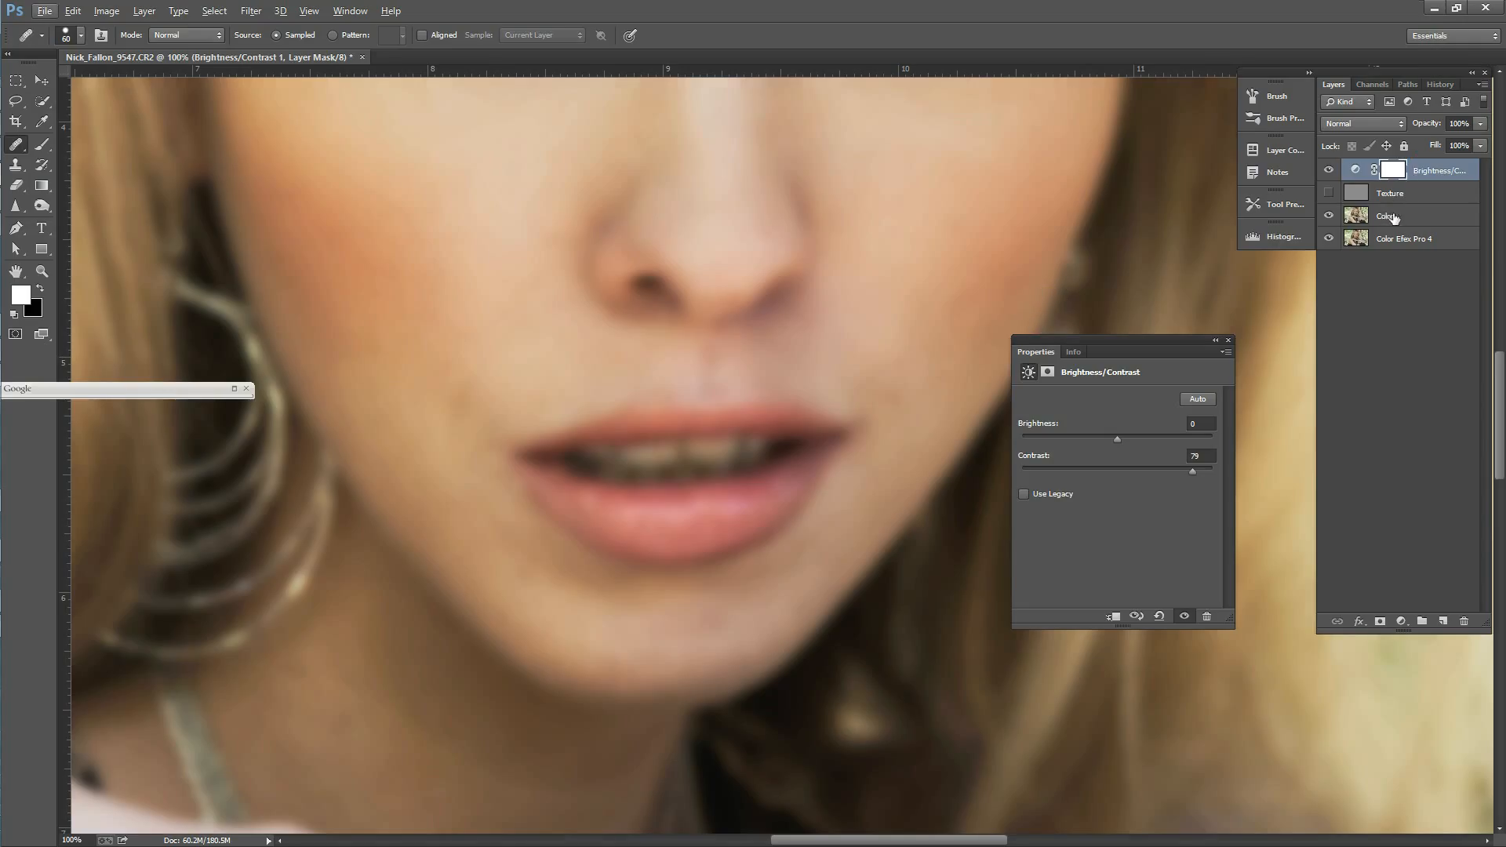
Step: Select the Color layer and heal the dark spot beside the mouth corner
click(1393, 219)
alt+click(901, 362)
click(894, 387)
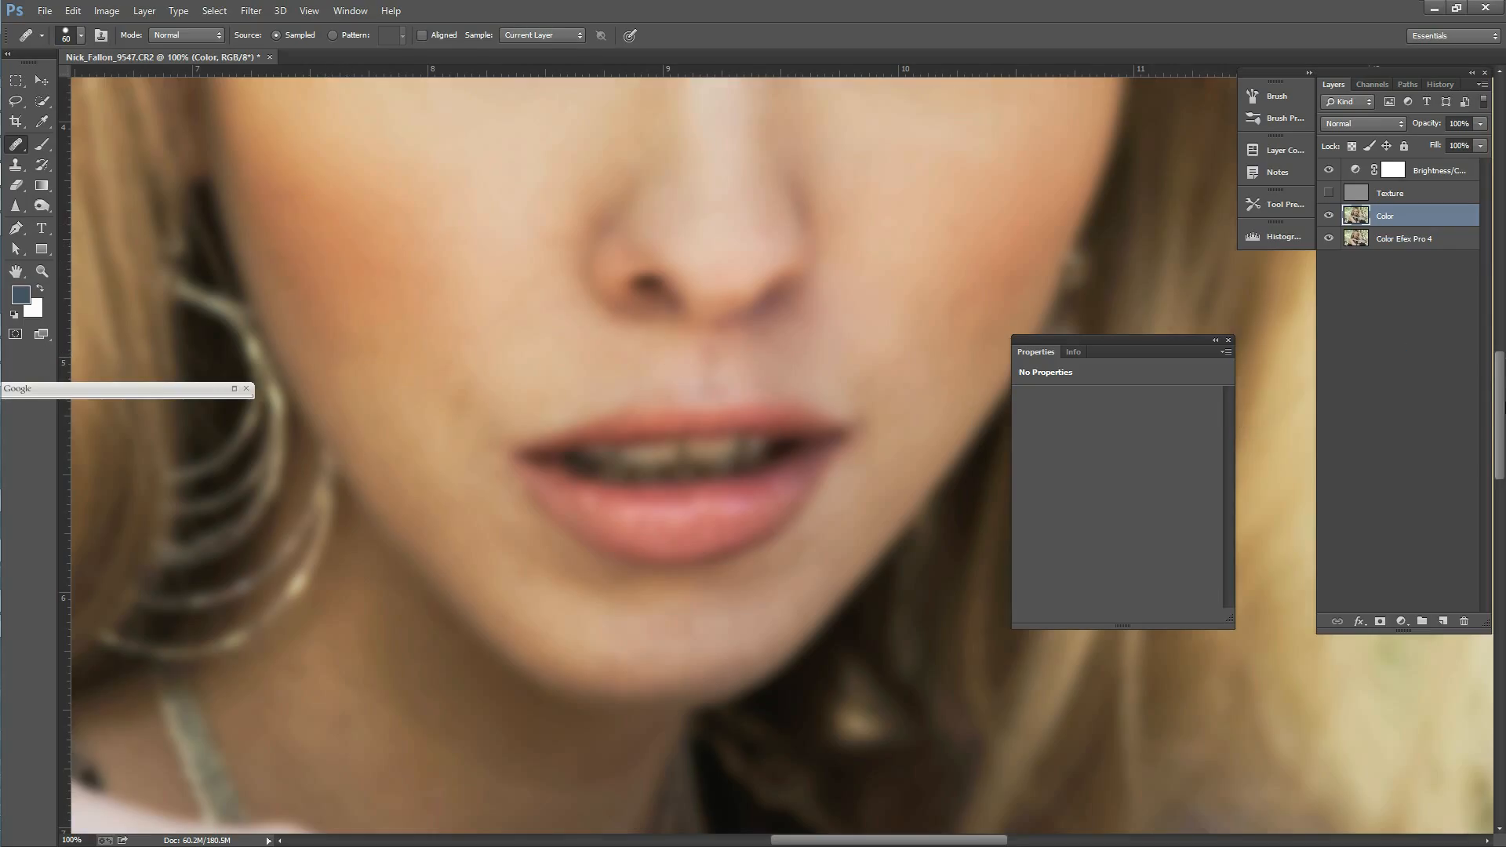
Step: Heal the discoloured spots on the neck on the Color layer, reducing the healing brush size to 40
drag(1491, 422, 1500, 492)
alt+click(539, 477)
mouse_move(573, 441)
mouse_down()
mouse_move(527, 450)
mouse_move(403, 377)
mouse_up()
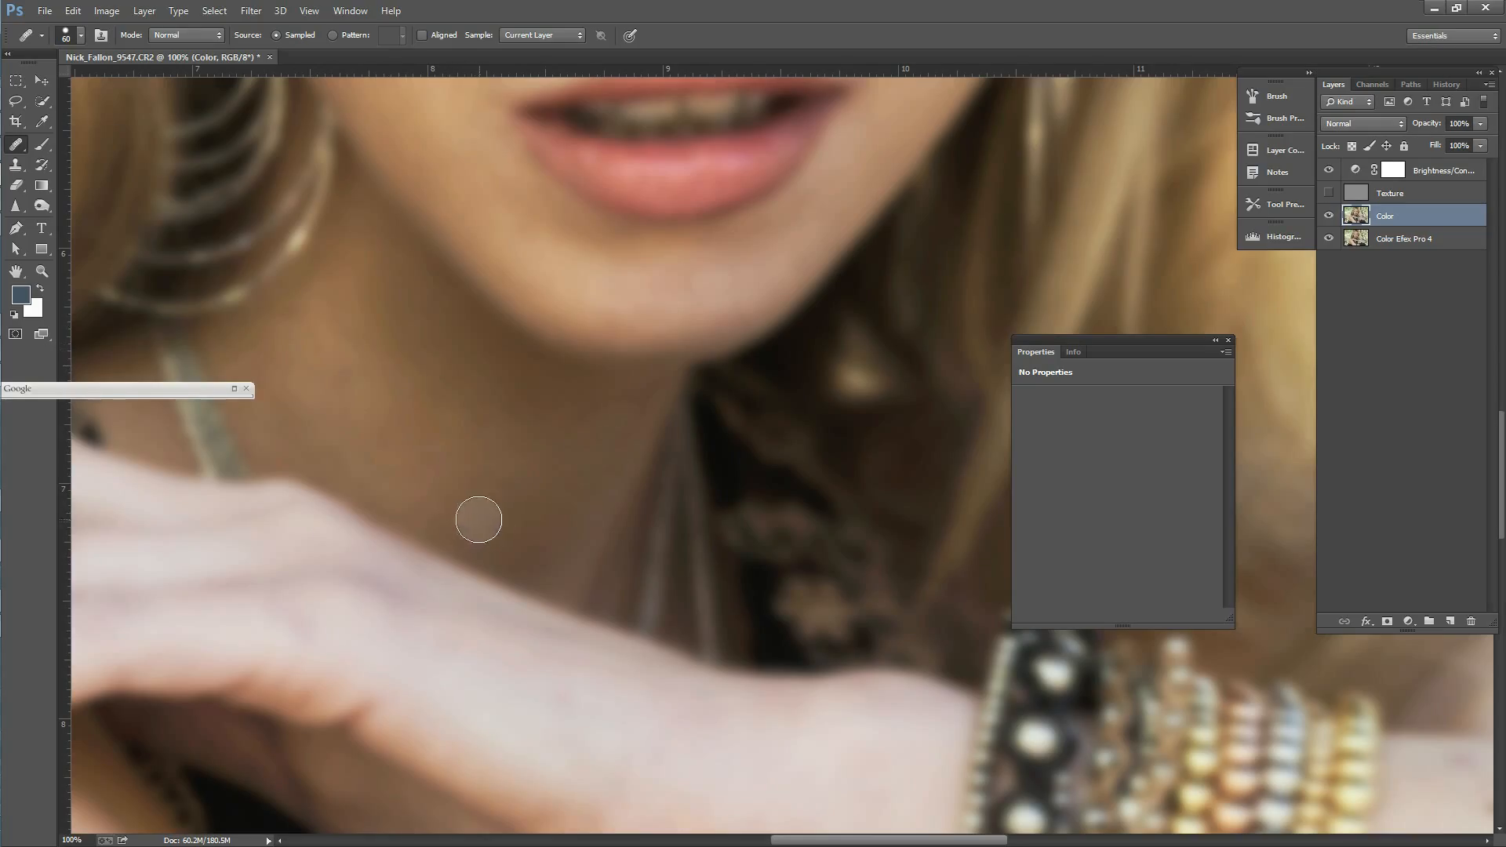
key(bracketleft)
key(bracketleft)
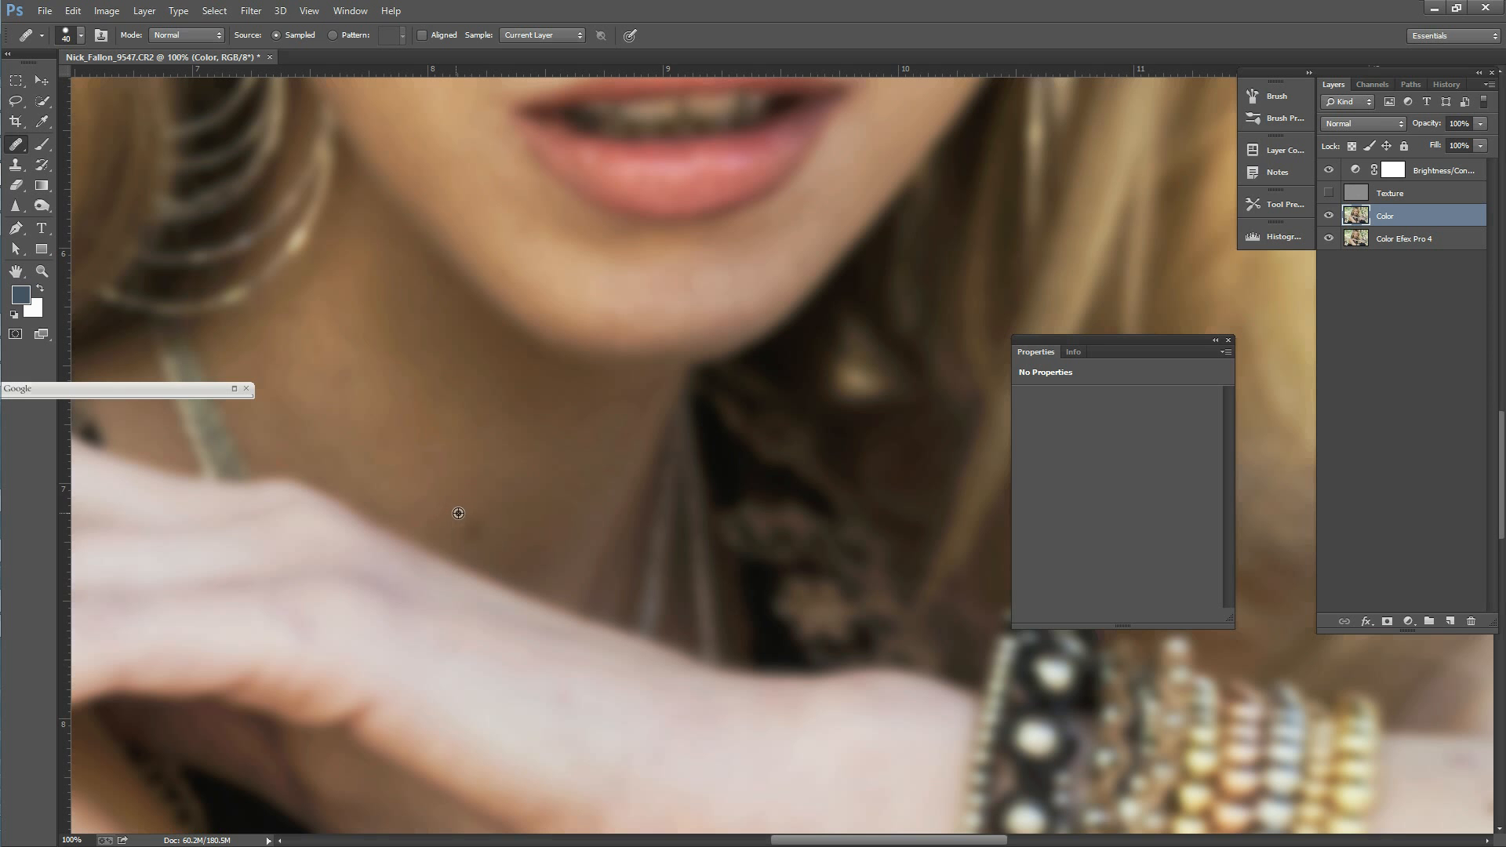
click(659, 500)
Step: Lasso the darker lower side of the arm on the Color layer and soften it with a Gaussian Blur
drag(1503, 444, 1503, 621)
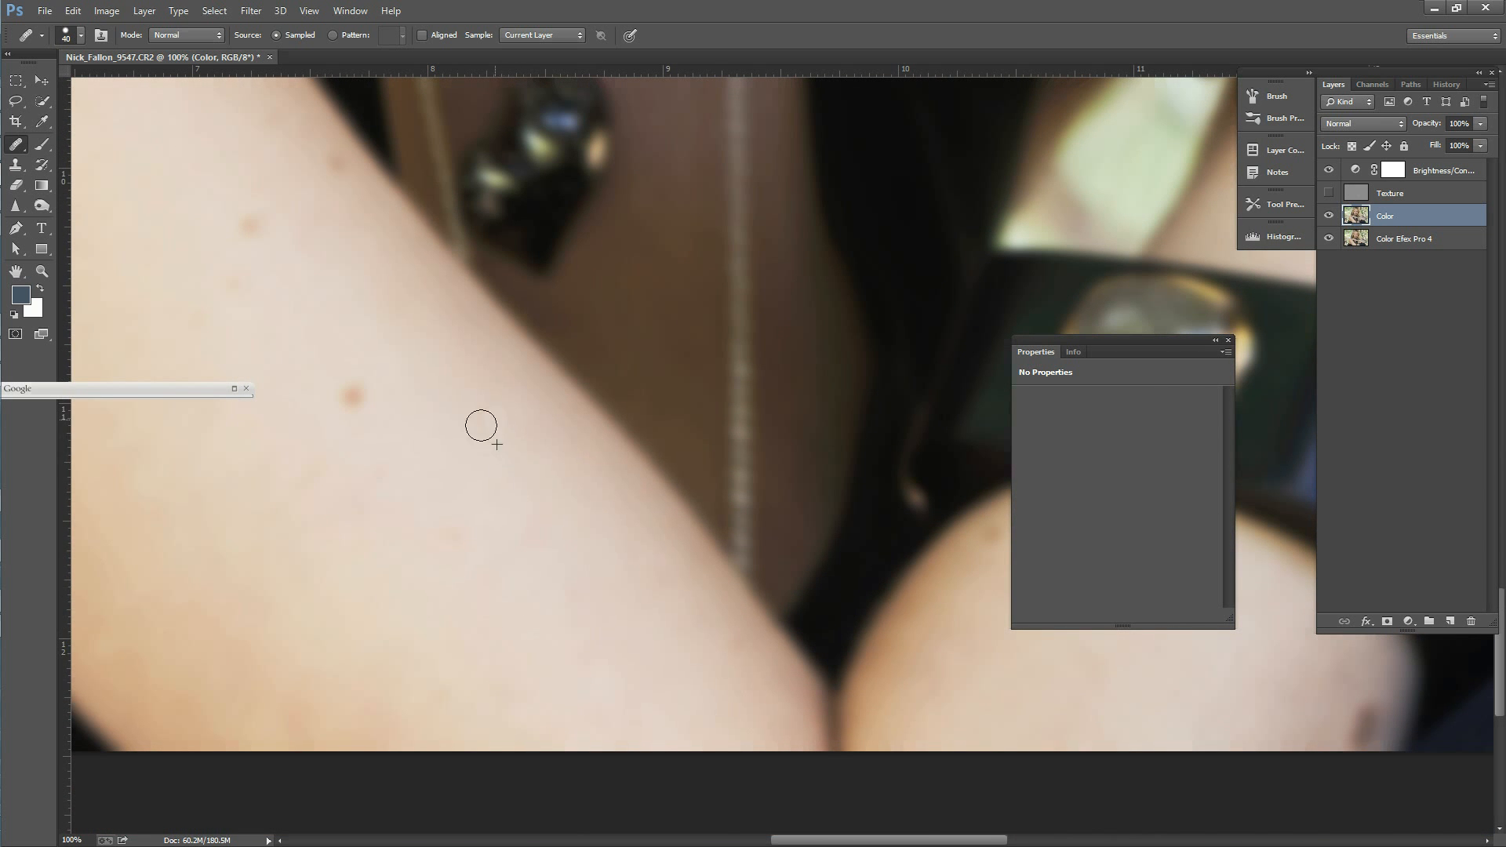
click(16, 102)
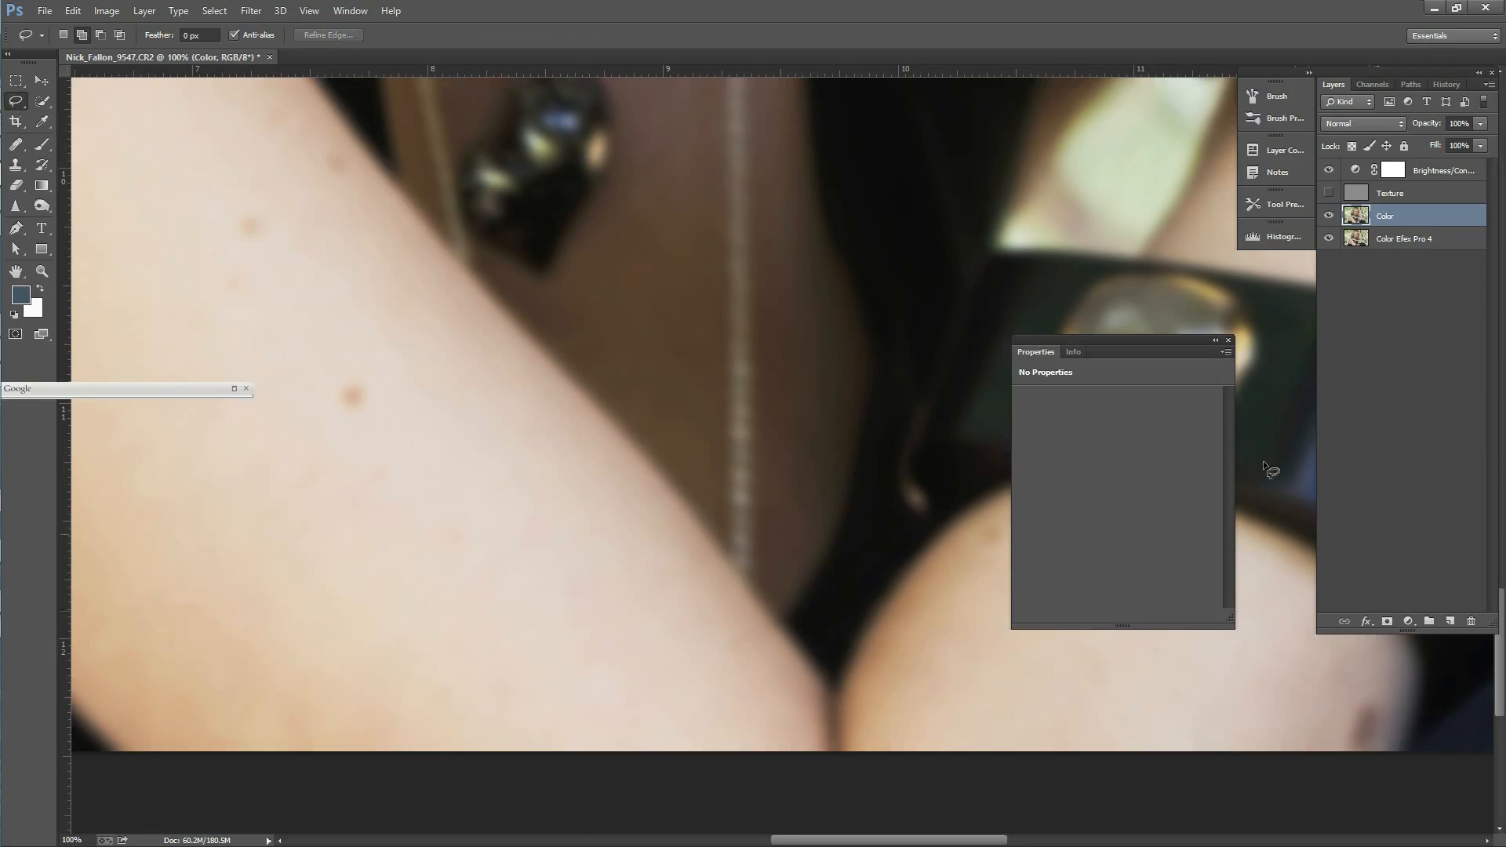
click(1229, 339)
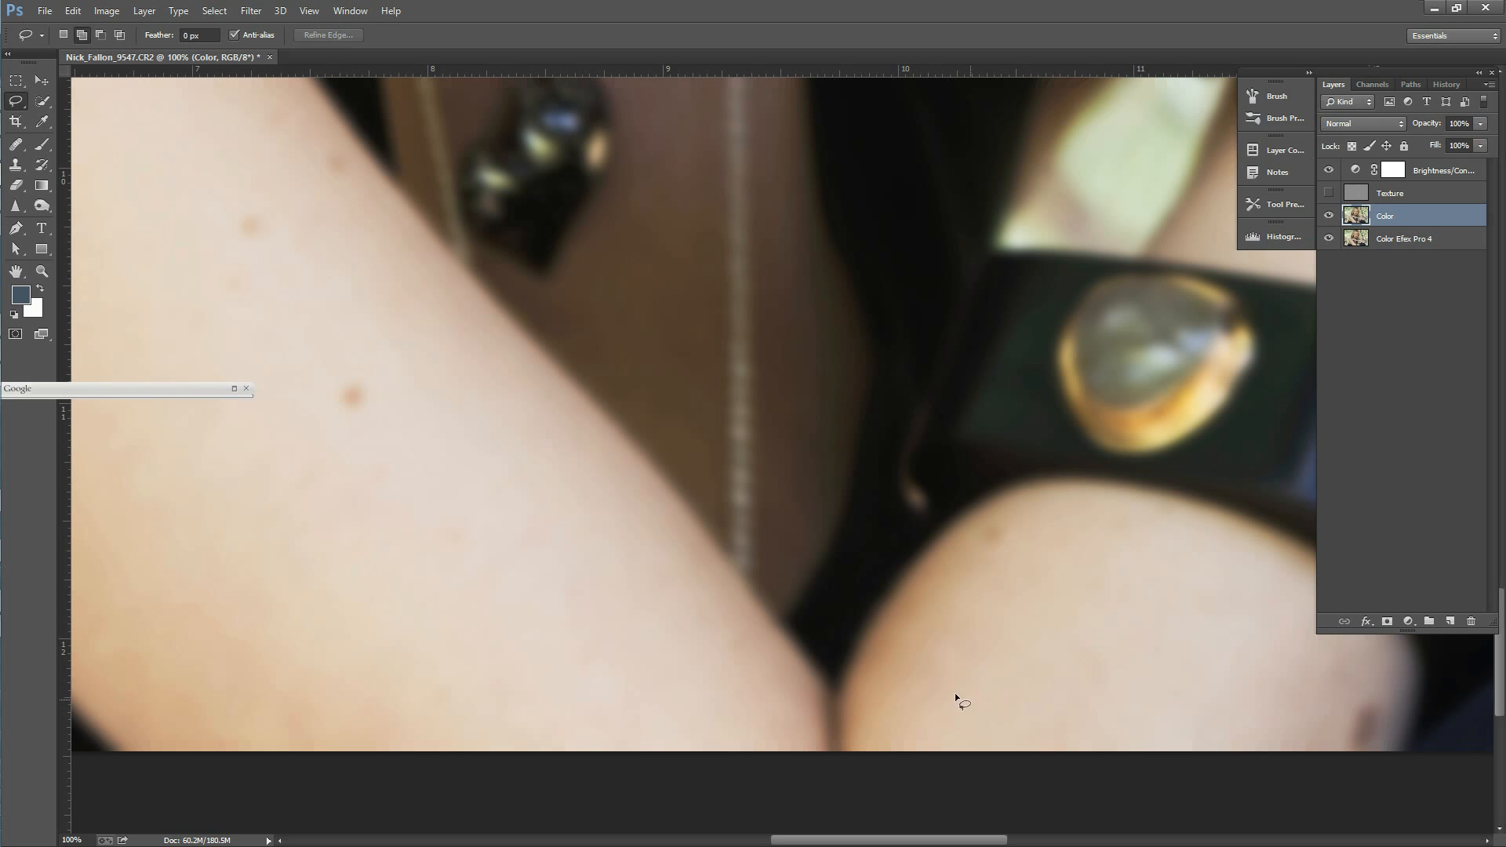
drag(858, 841, 803, 832)
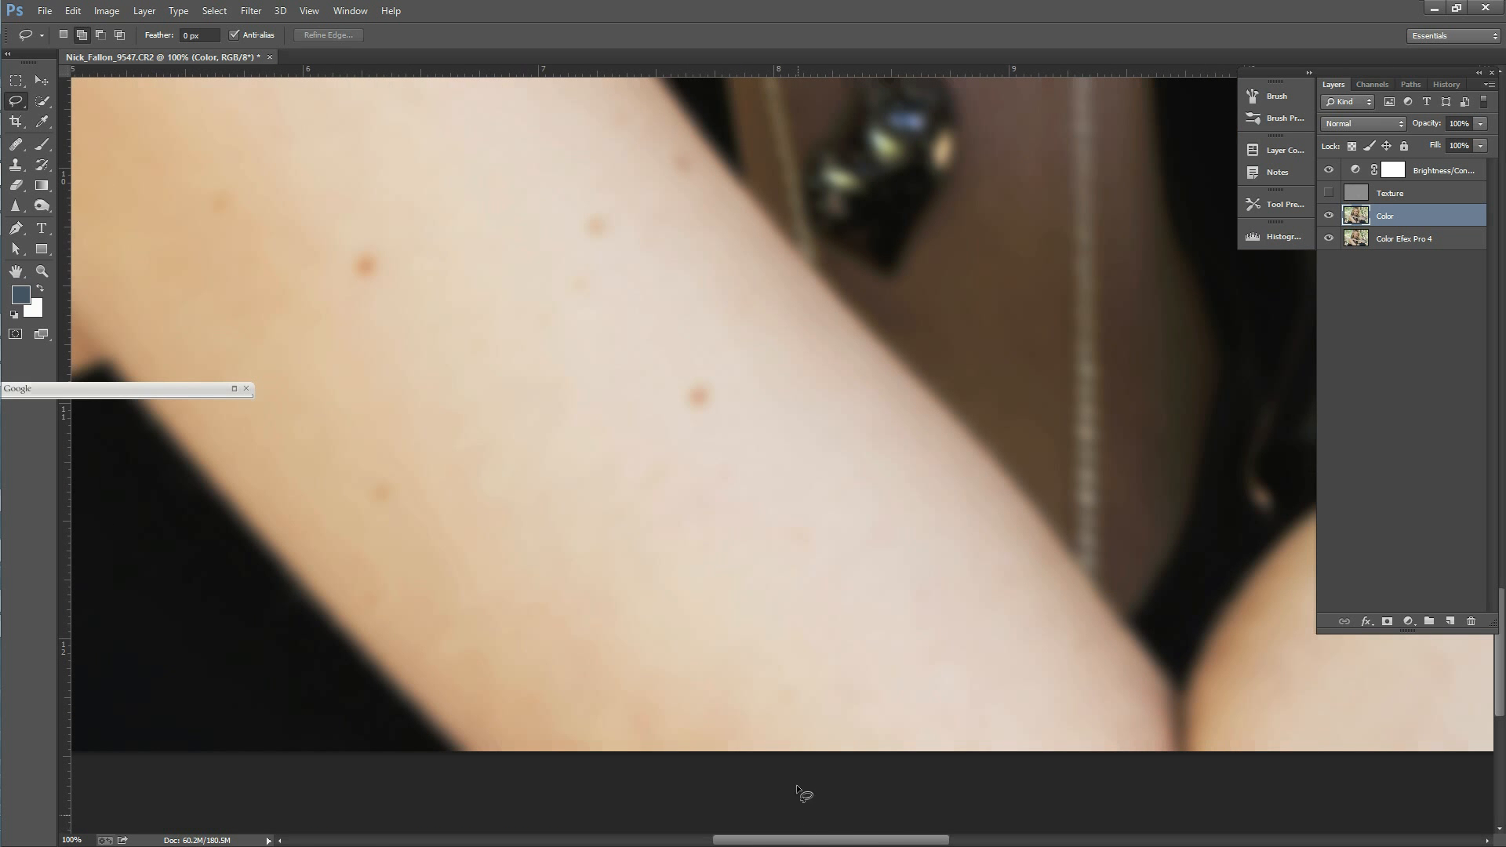
mouse_move(422, 543)
mouse_down()
mouse_move(162, 175)
mouse_move(551, 481)
mouse_move(554, 509)
mouse_up()
mouse_move(177, 185)
mouse_down()
mouse_move(420, 521)
mouse_move(386, 403)
mouse_up()
mouse_move(273, 422)
mouse_down()
mouse_move(742, 608)
mouse_move(541, 357)
mouse_up()
click(251, 11)
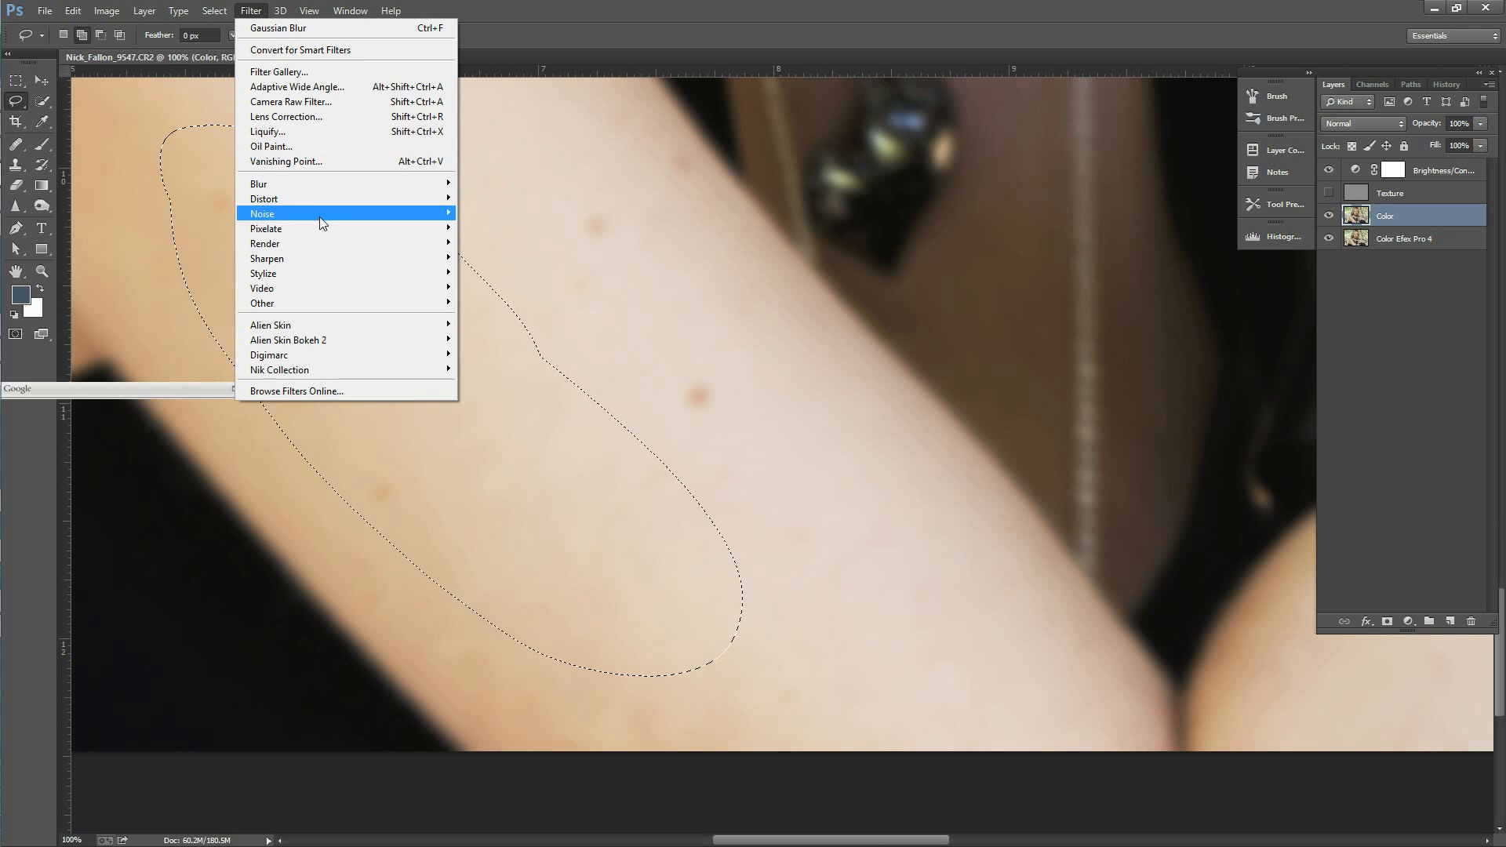
mouse_move(333, 191)
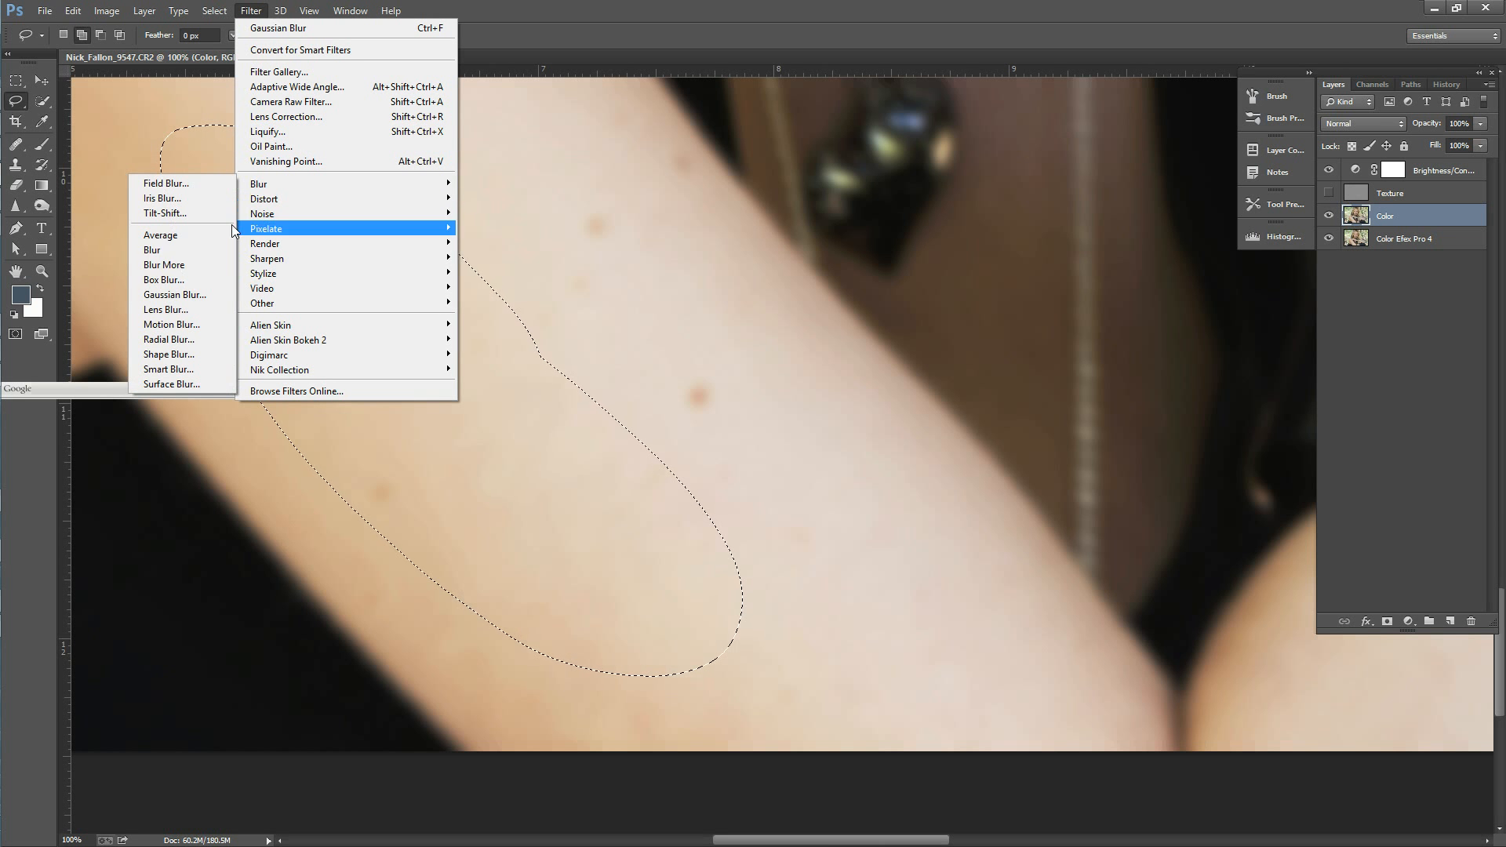
click(174, 295)
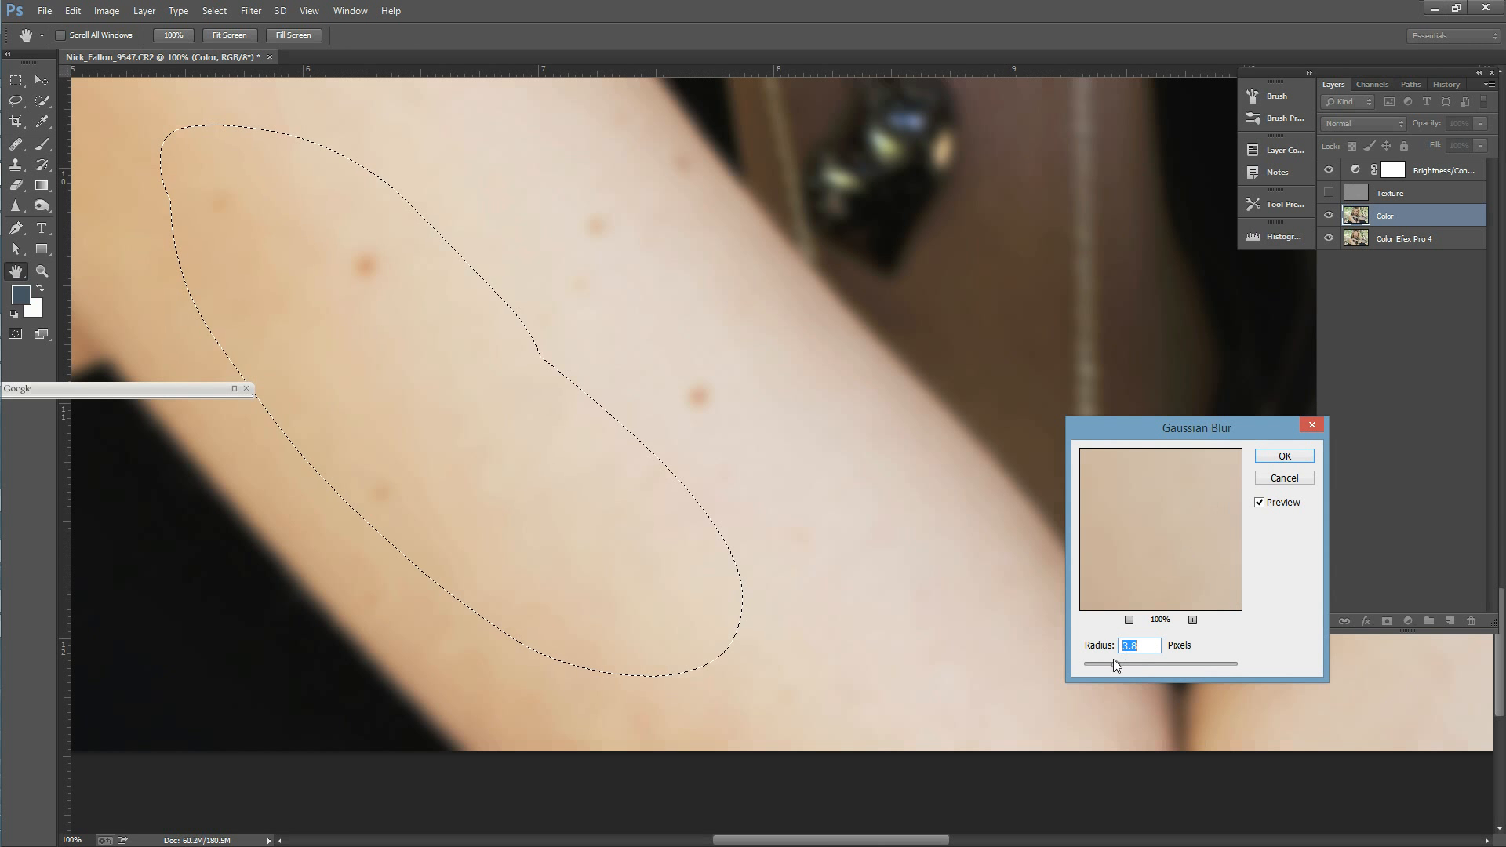
click(1287, 457)
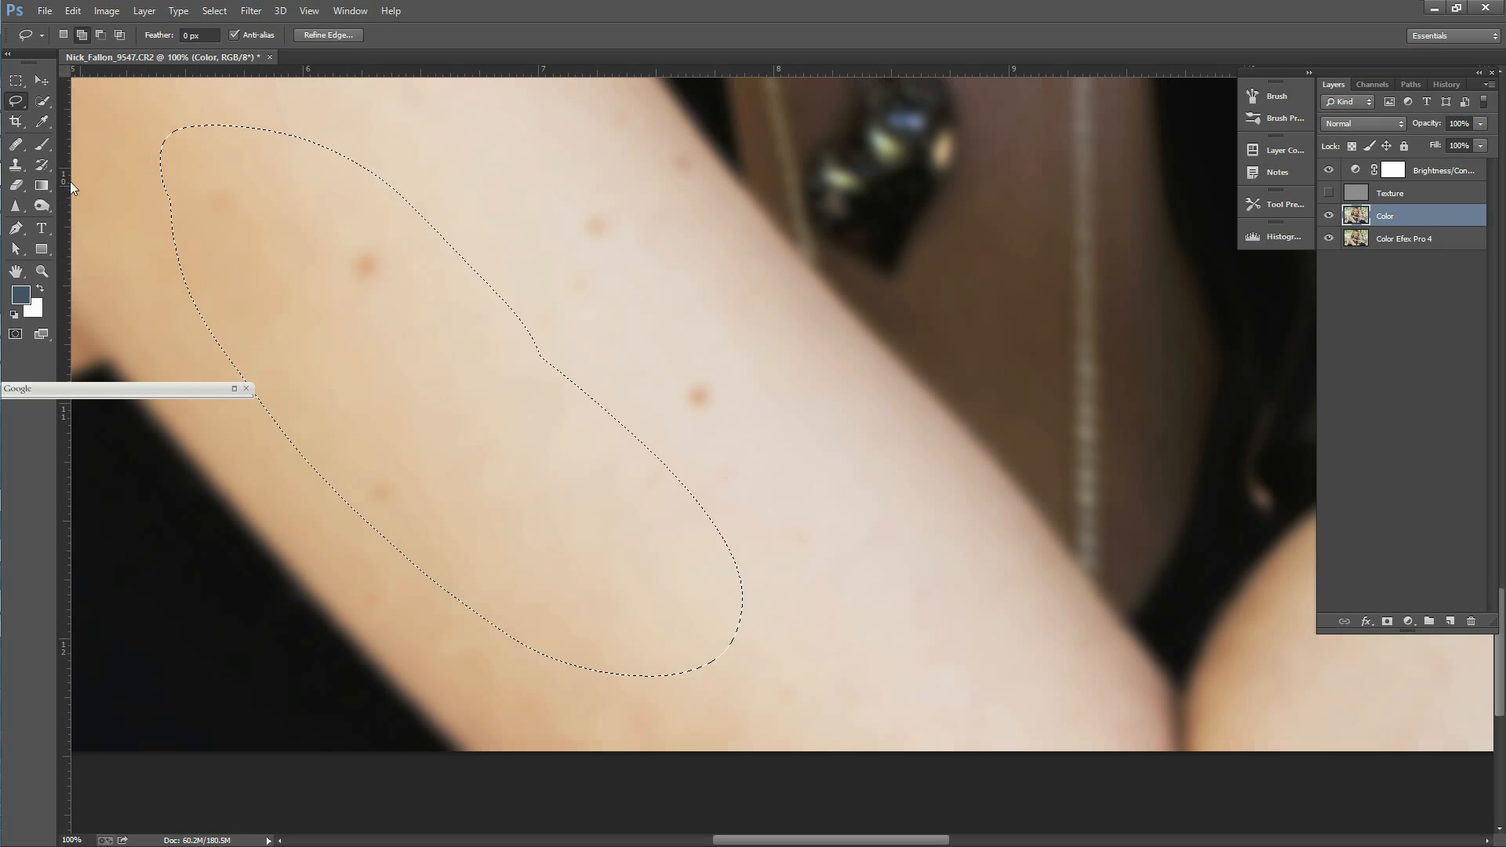
Step: Heal the mole inside the lassoed arm area, and deselect
click(19, 149)
alt+click(381, 302)
drag(364, 278, 362, 263)
key(ctrl+d)
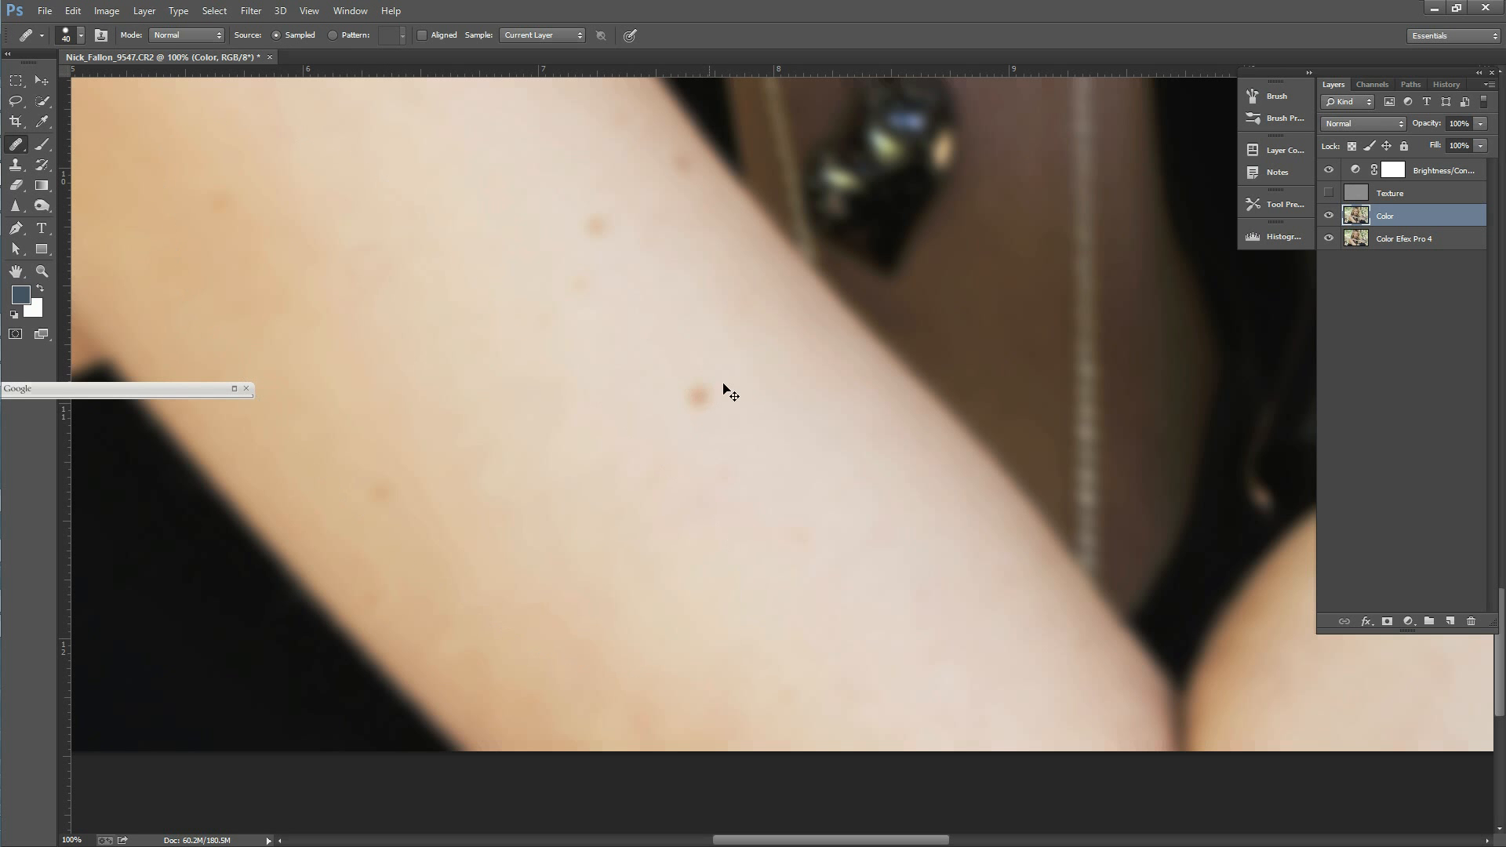
Step: Remove the two prominent moles and the faint mark between them from the middle of the arm
alt+click(725, 425)
click(698, 395)
alt+click(557, 180)
click(593, 226)
alt+click(550, 244)
click(585, 283)
Step: Heal the remaining faint spots and reddish patches across the arm on the Color layer
alt+click(584, 332)
click(523, 292)
click(642, 226)
alt+click(224, 226)
click(614, 385)
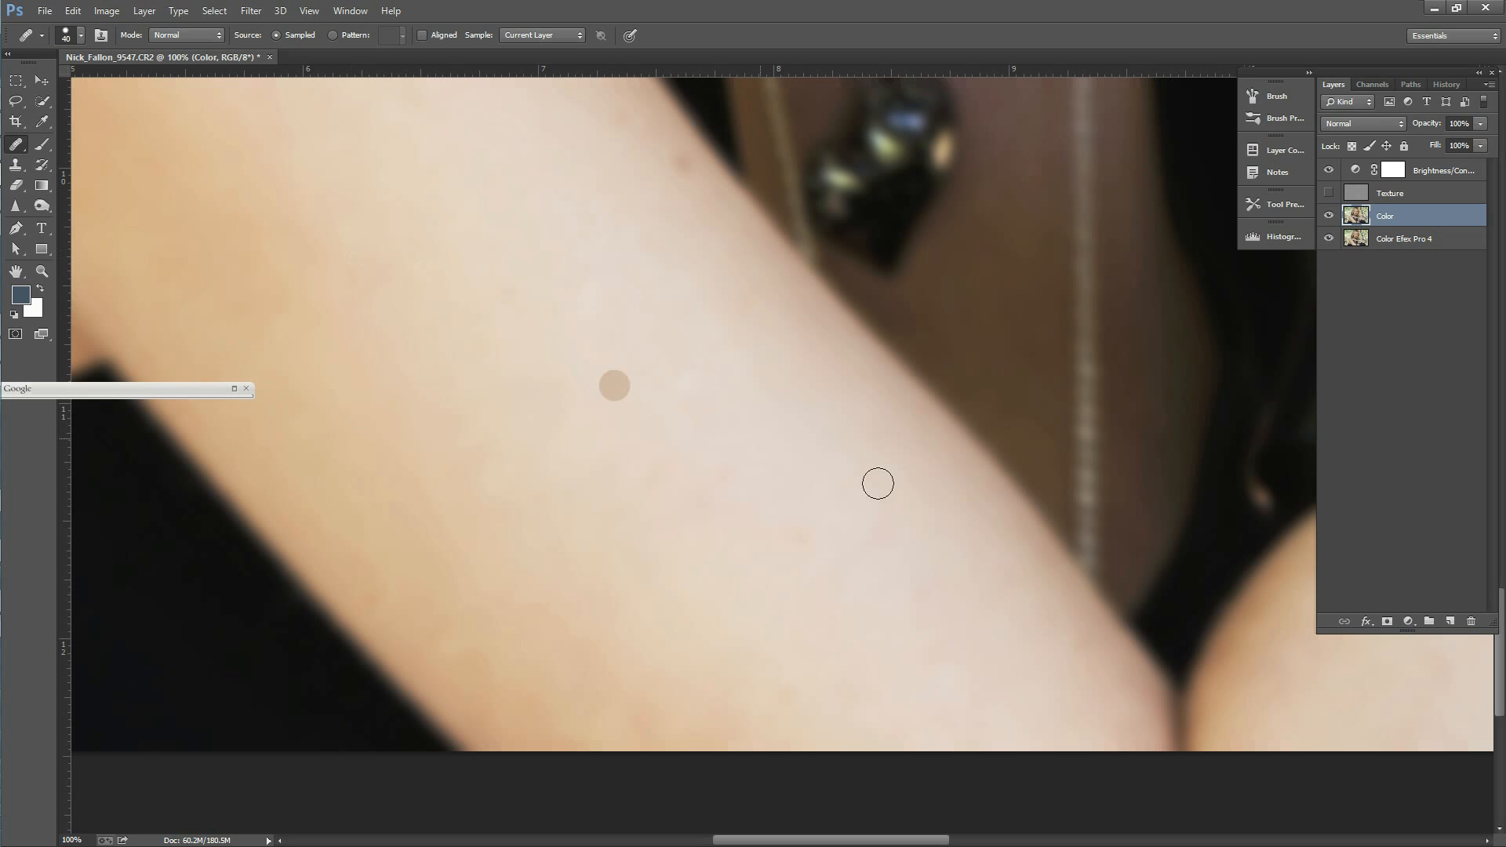
alt+click(841, 572)
click(793, 528)
key(alt)
Step: Heal the skin higher up the arm, and move the Layers panel clear of the vertical scroll bar
scroll(1499, 647, up, 5)
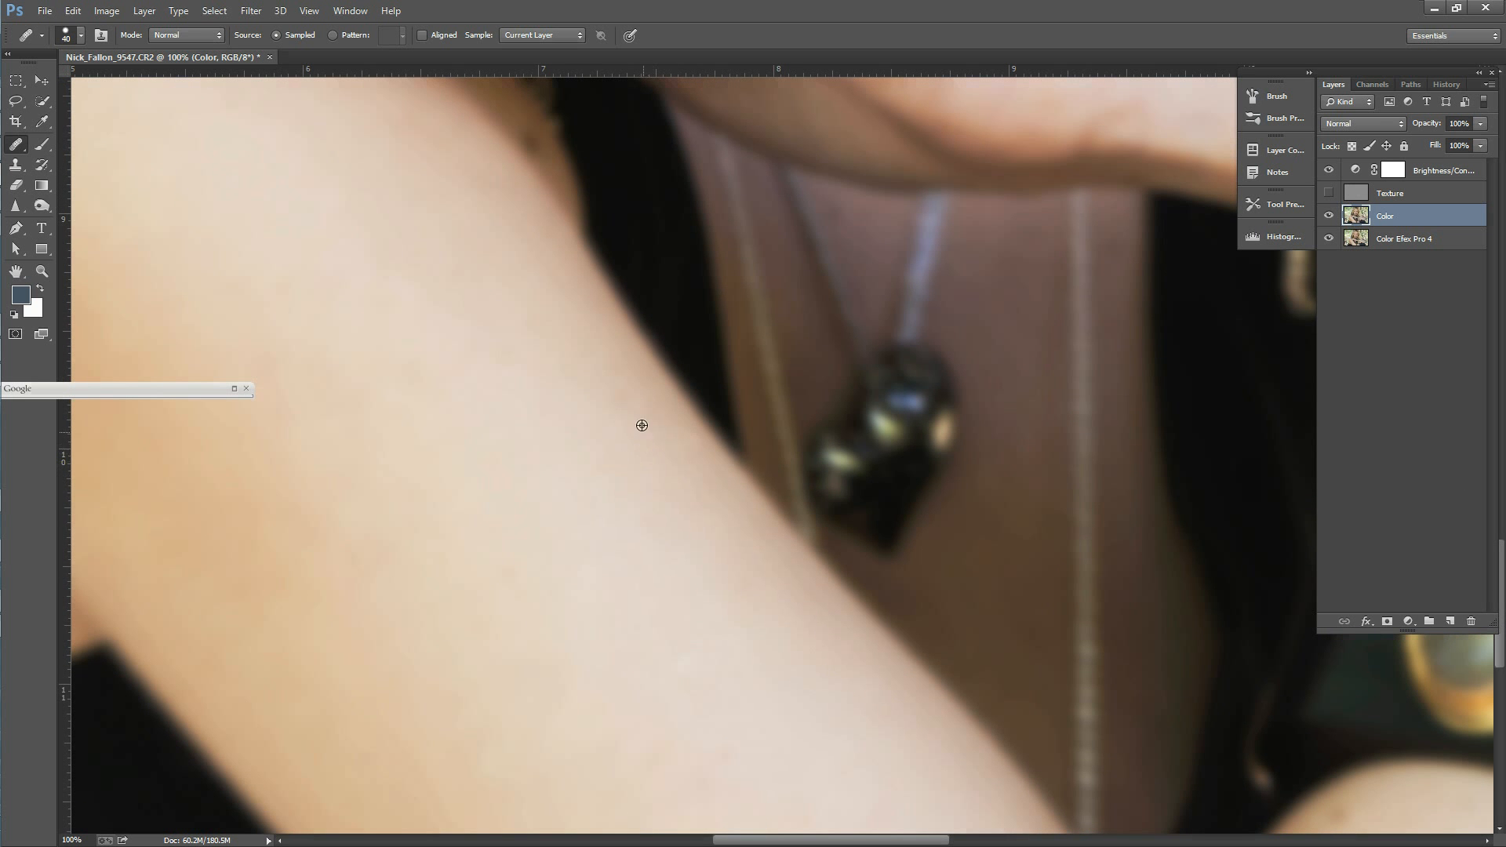
click(555, 332)
drag(881, 840, 811, 840)
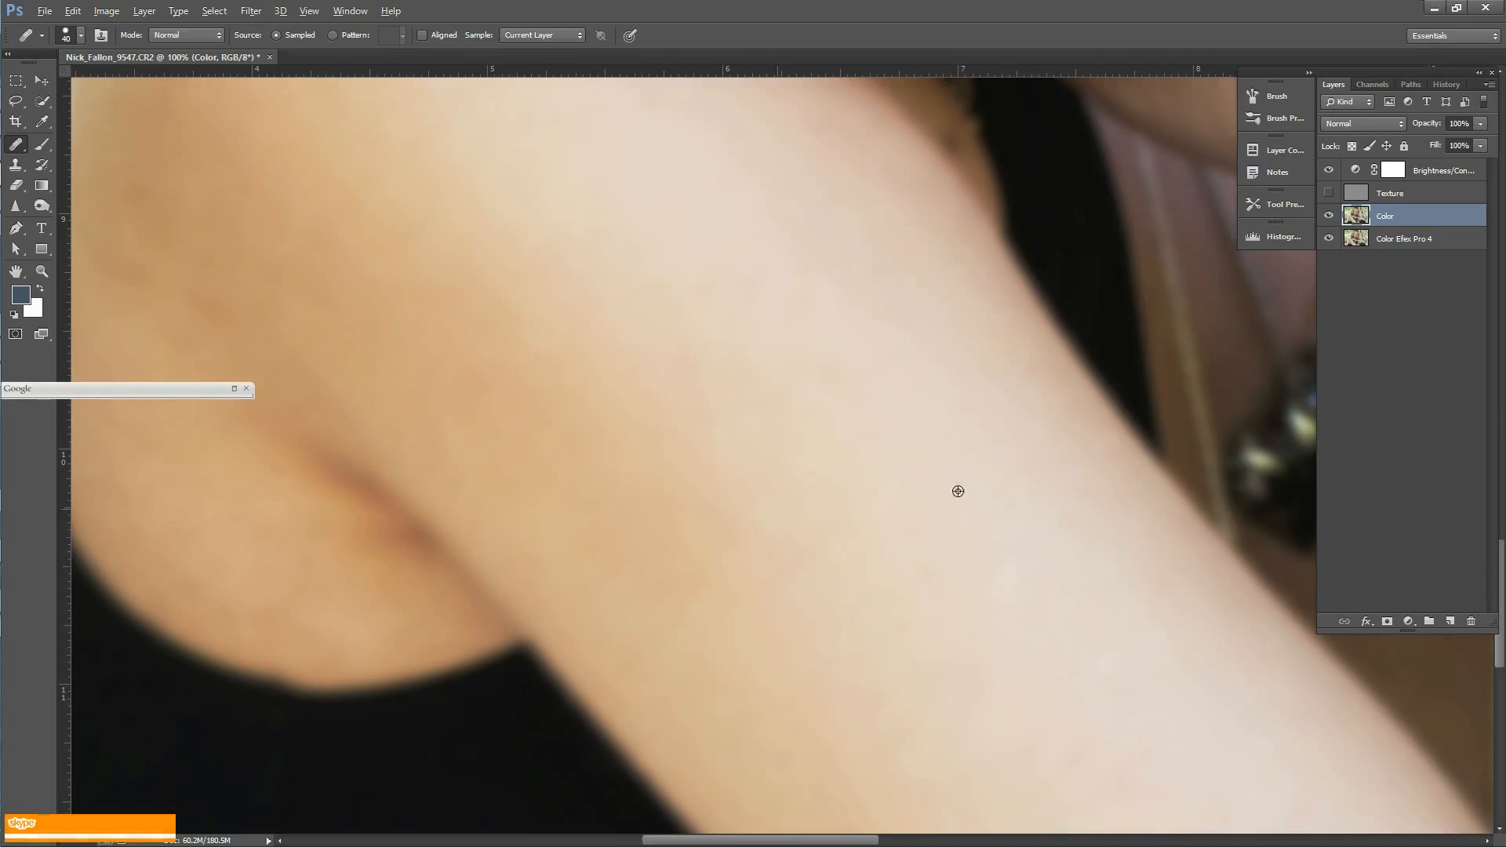
key(alt)
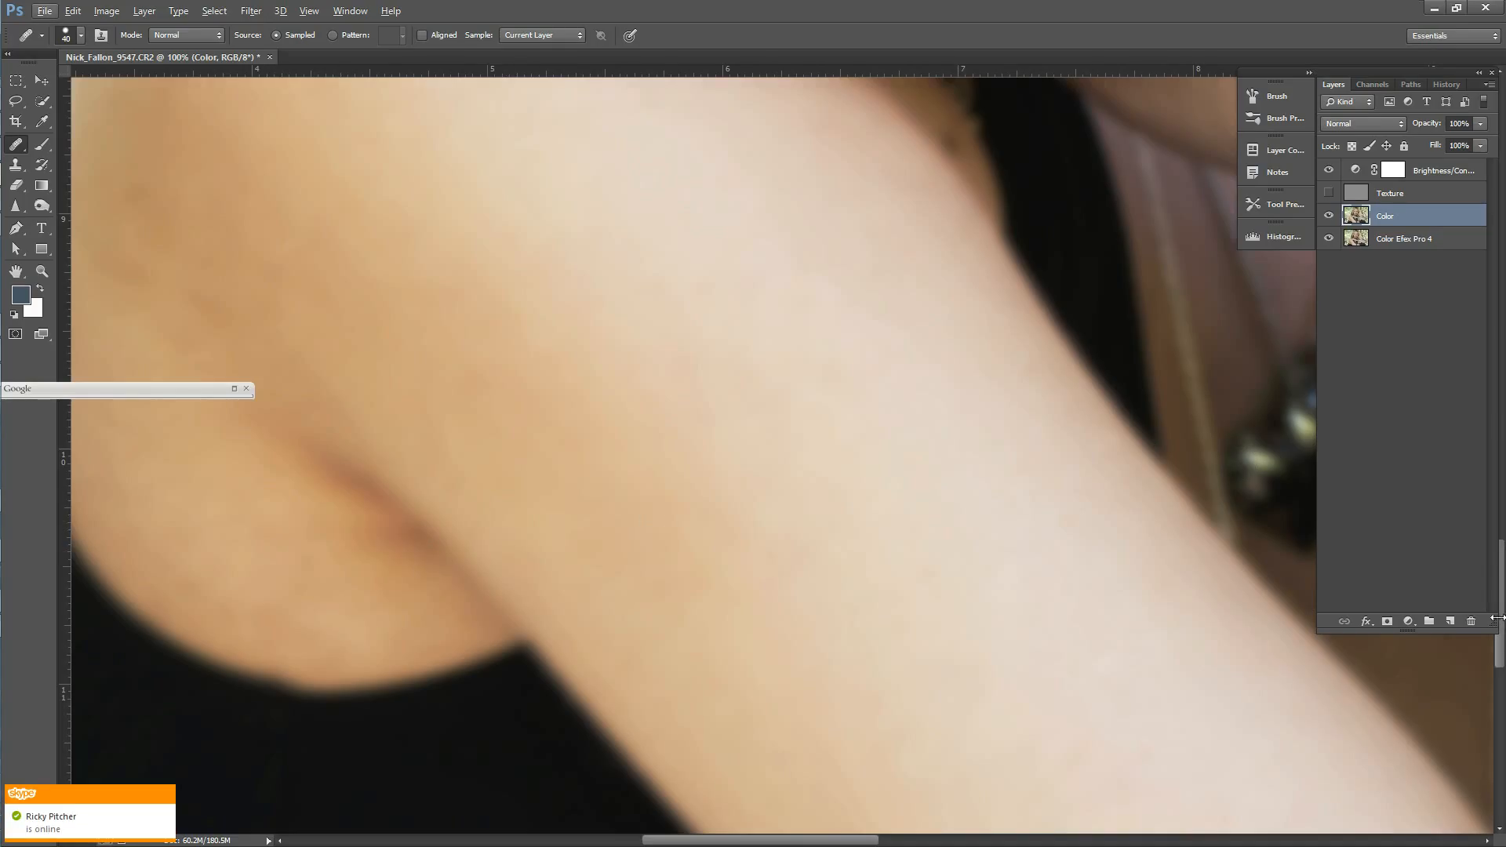
drag(1453, 77, 1431, 73)
scroll(777, 455, down, 1)
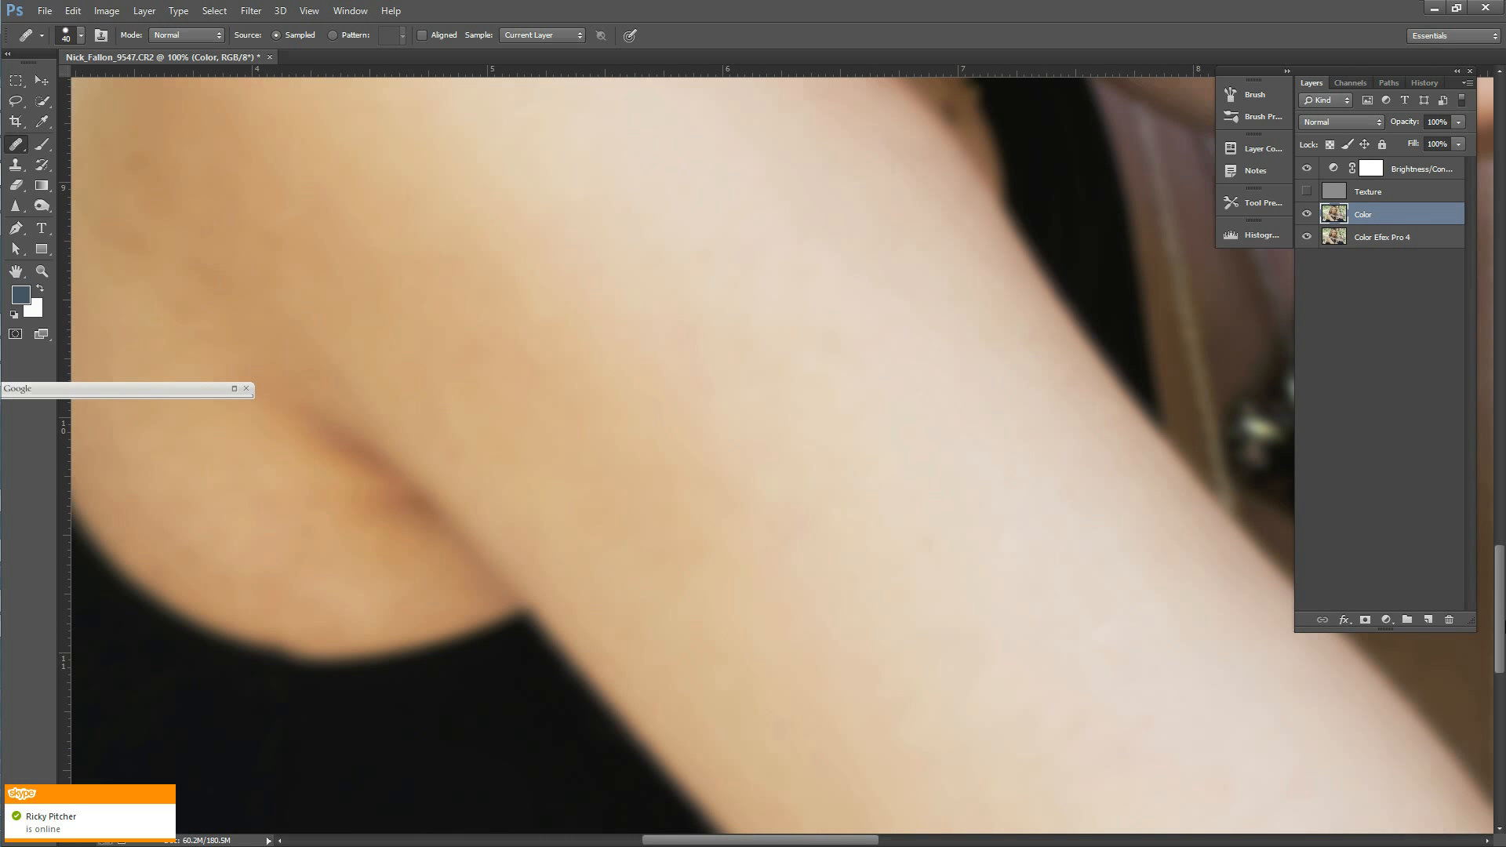
drag(1500, 608, 1500, 543)
mouse_move(757, 840)
mouse_down()
mouse_move(666, 836)
mouse_move(683, 841)
mouse_up()
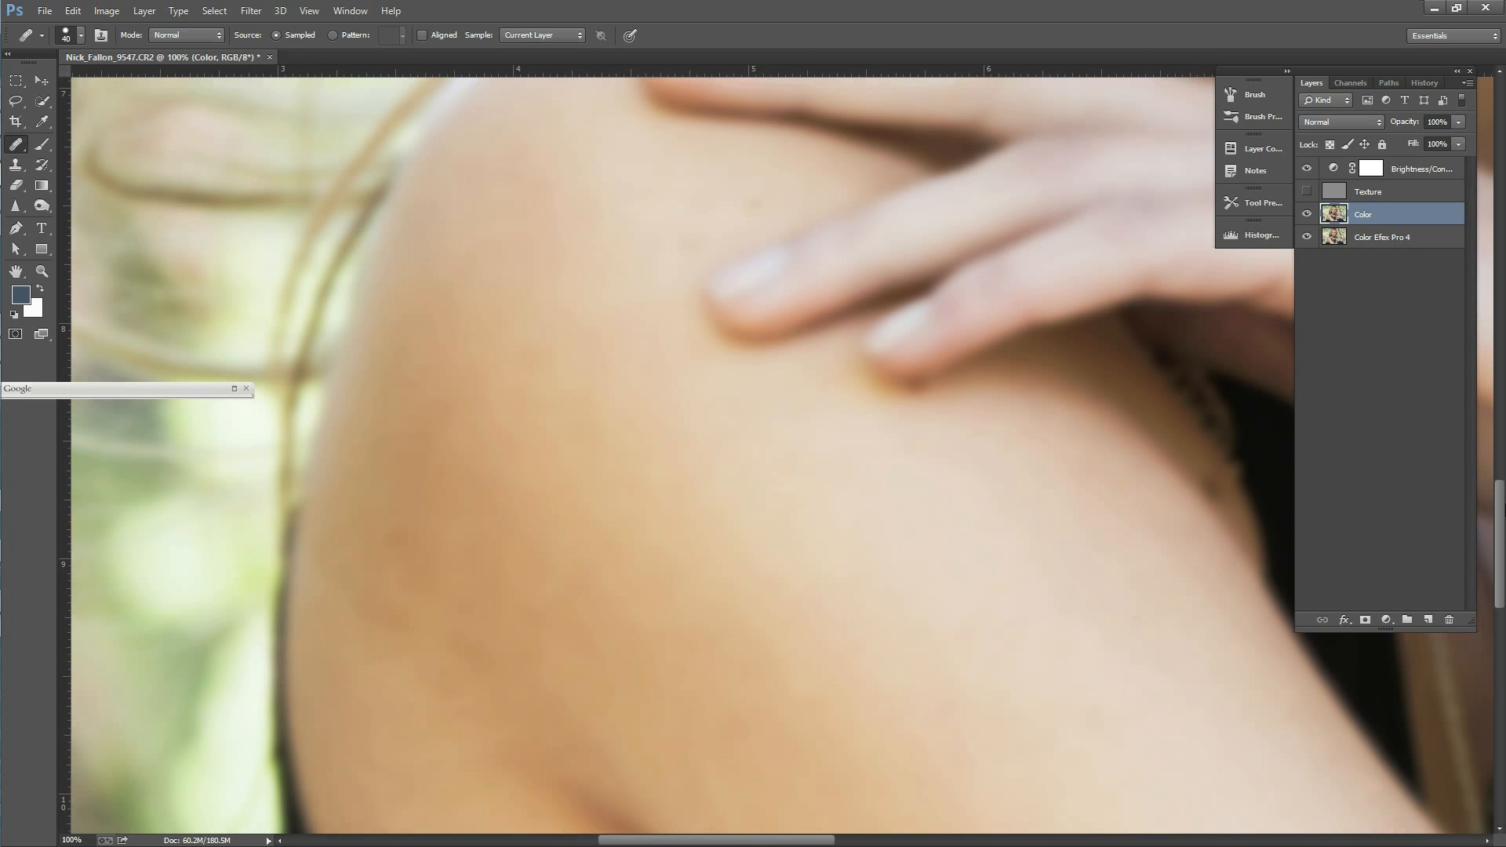
scroll(1490, 520, down, 5)
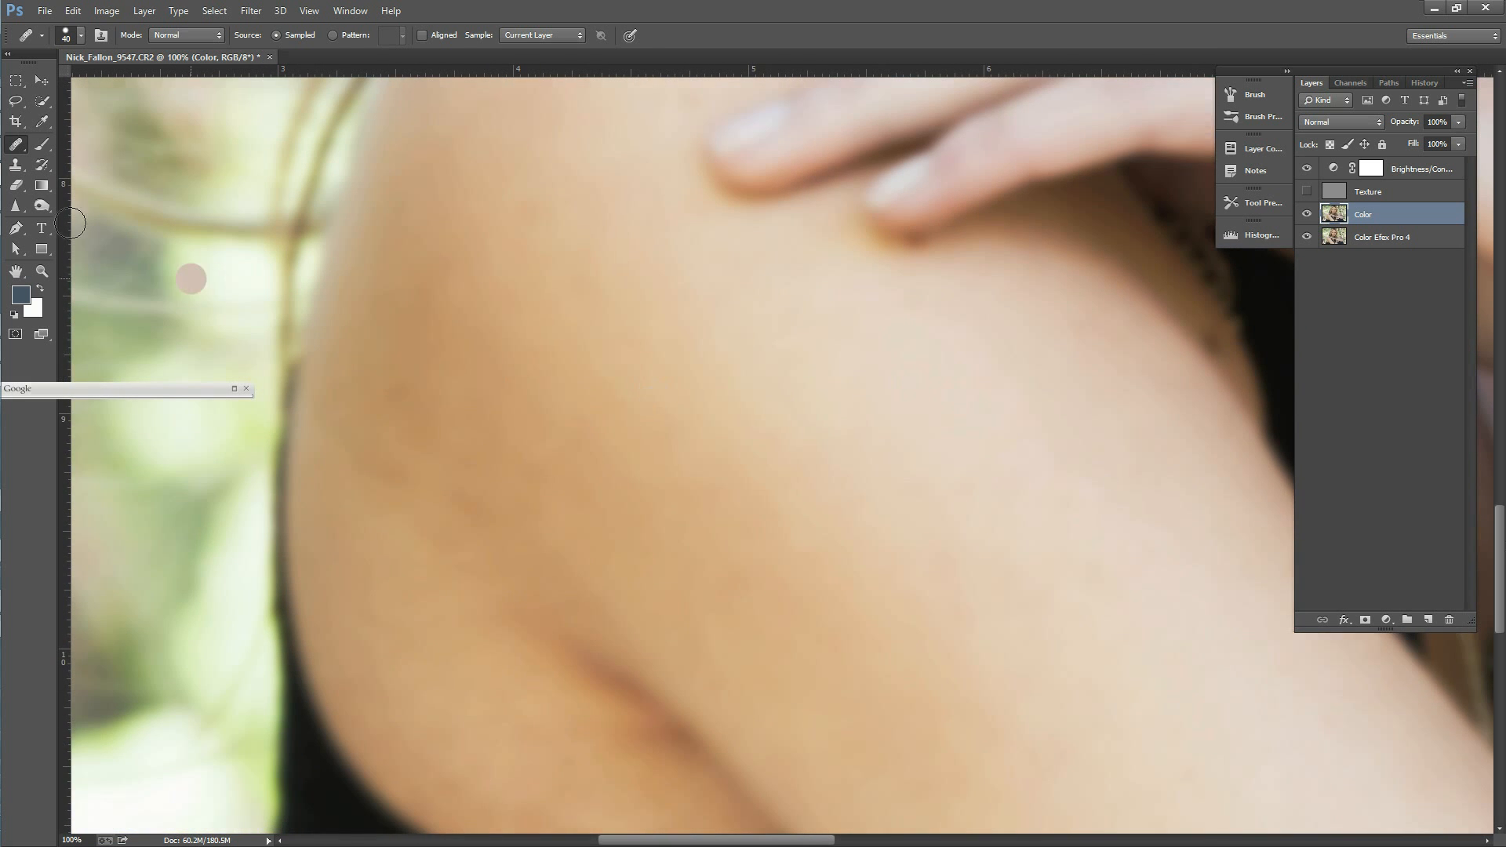
click(15, 100)
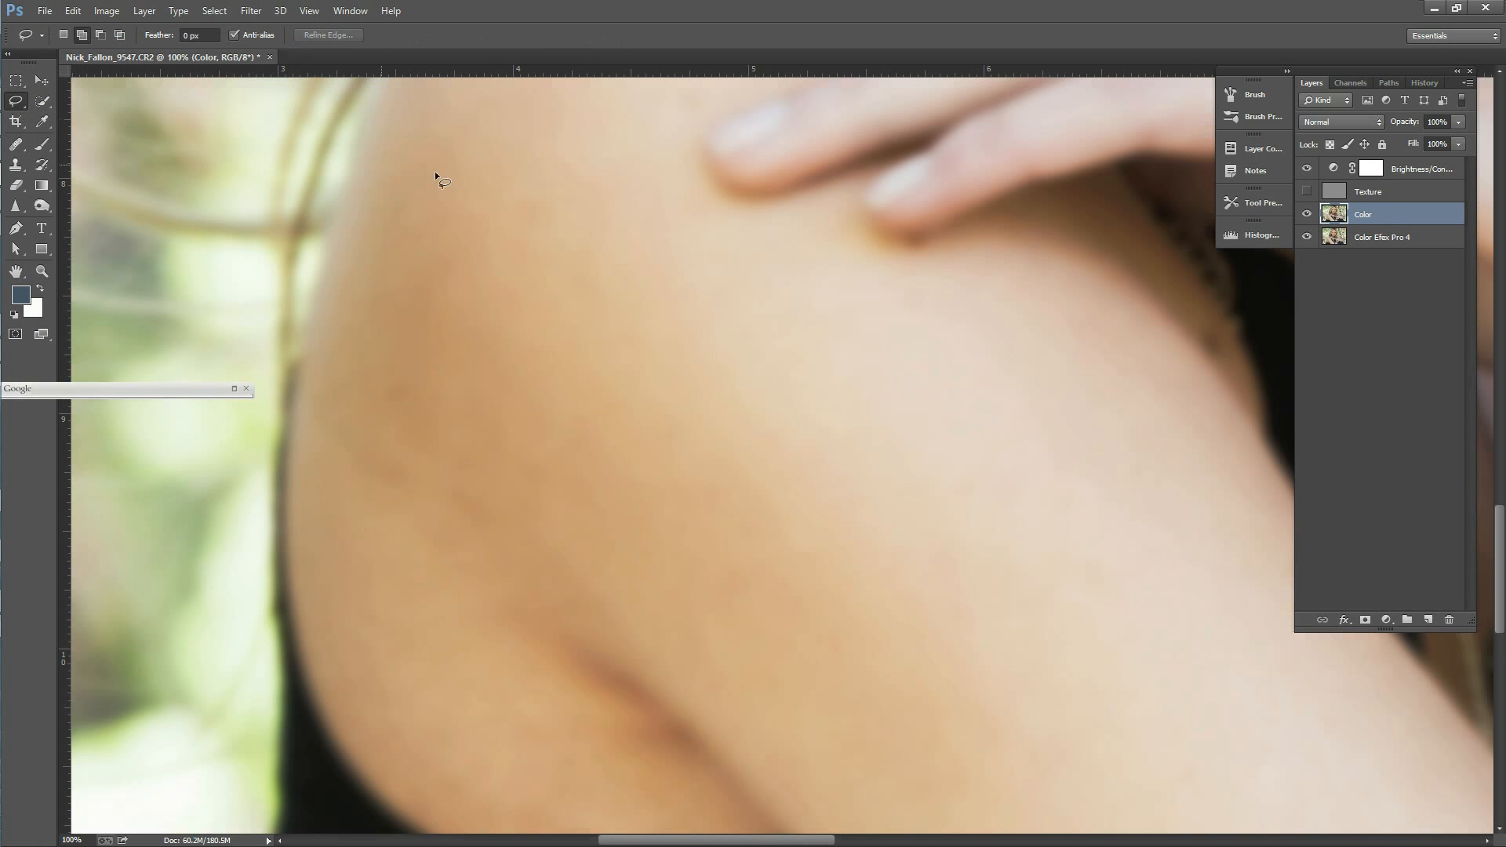
mouse_move(427, 144)
mouse_down()
mouse_move(350, 320)
mouse_move(344, 469)
mouse_move(364, 561)
mouse_move(858, 605)
mouse_move(753, 348)
mouse_move(571, 139)
mouse_move(441, 136)
mouse_up()
drag(344, 538, 348, 609)
click(400, 626)
drag(374, 513, 345, 540)
scroll(789, 589, down, 3)
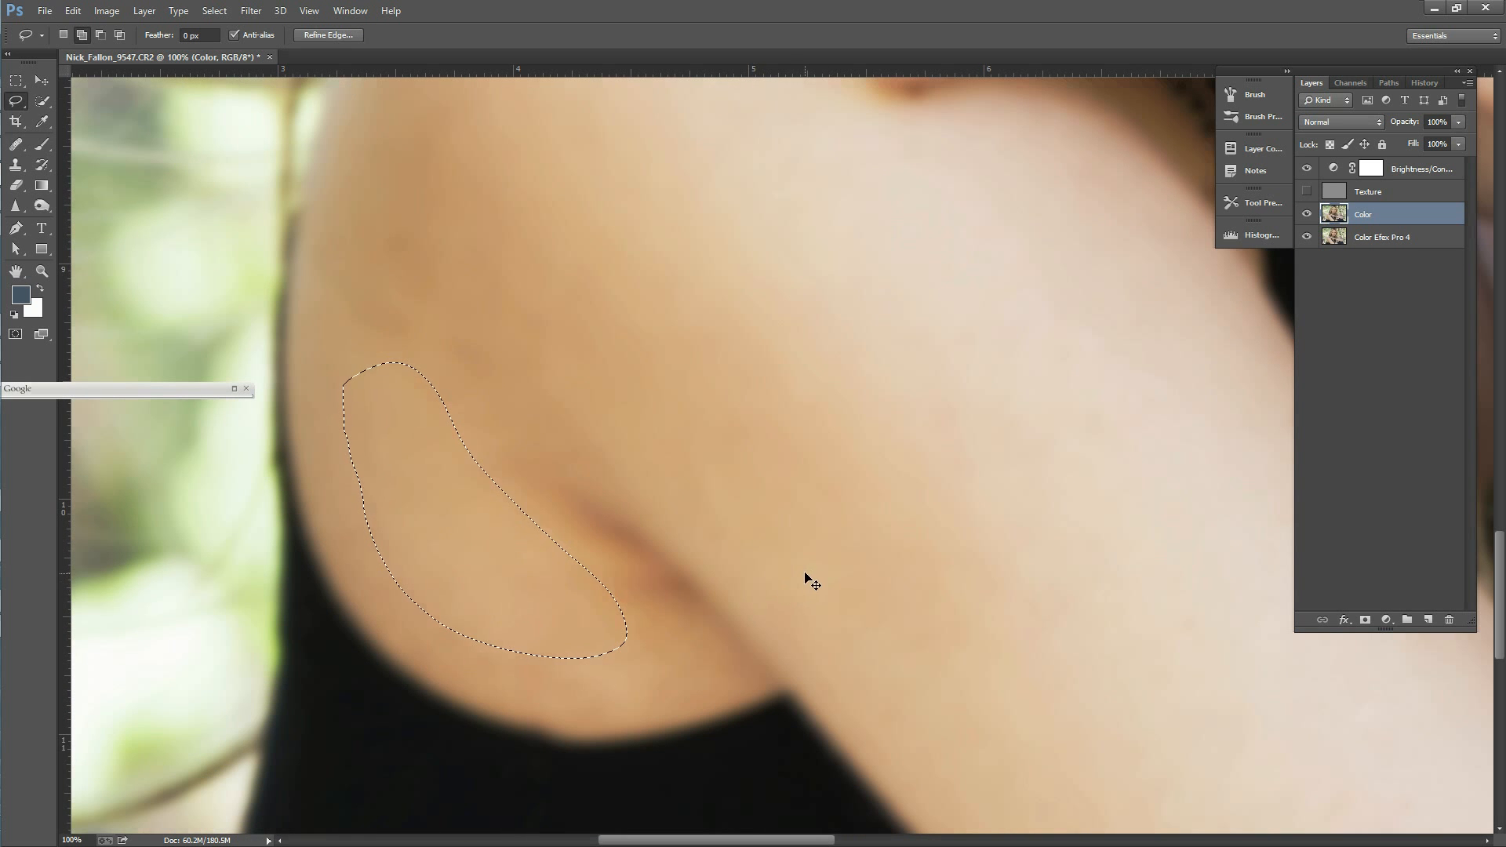
click(485, 432)
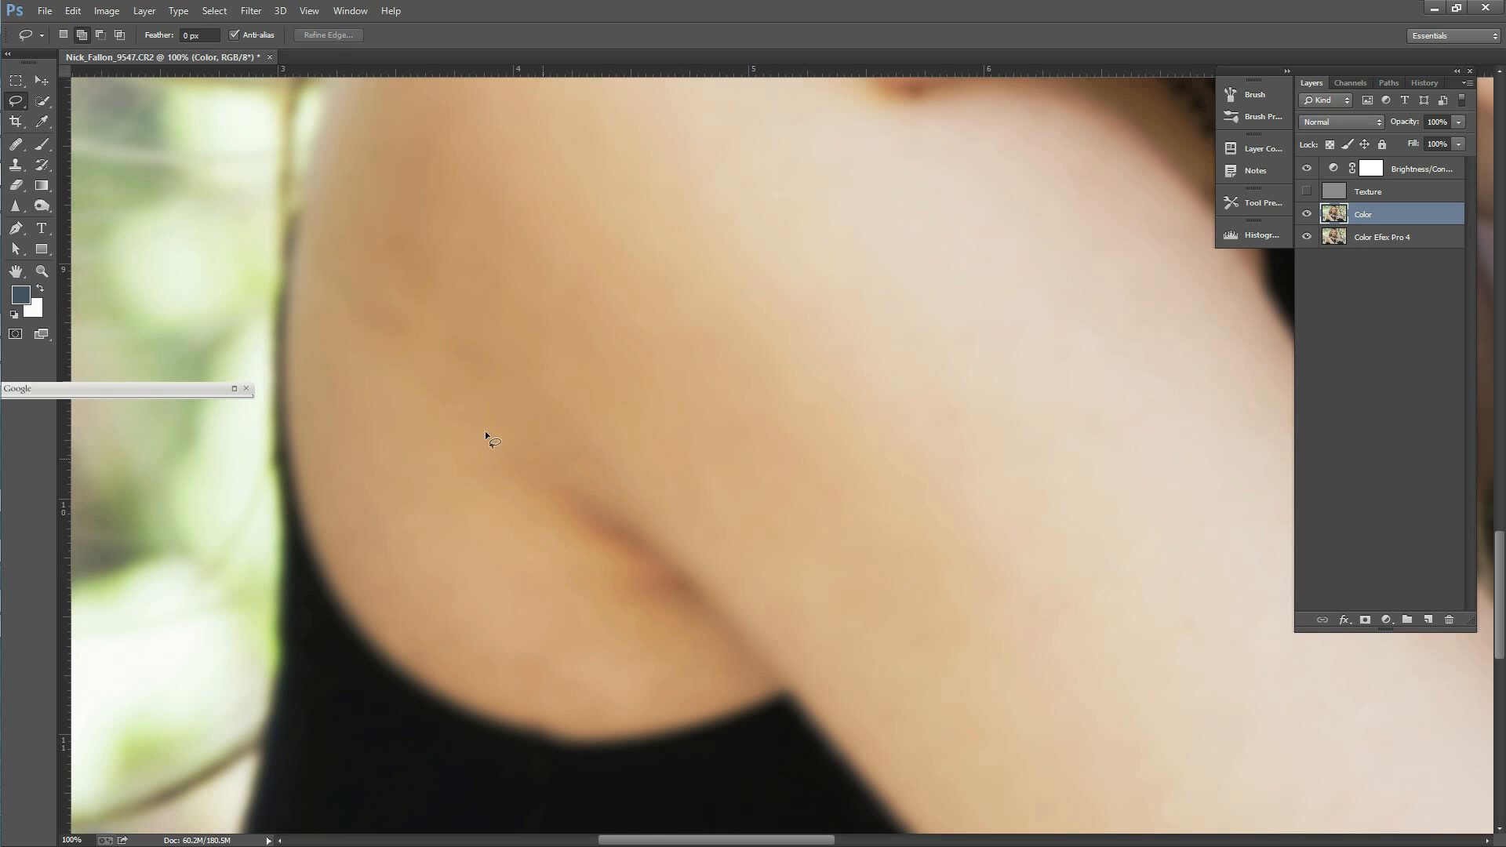
Step: Heal the uneven skin beside and below the arm crease on the Color layer with the Healing Brush
click(21, 150)
alt+click(514, 553)
mouse_move(552, 583)
mouse_down()
mouse_move(510, 582)
mouse_move(585, 621)
mouse_move(573, 588)
mouse_move(643, 593)
mouse_up()
alt+click(545, 556)
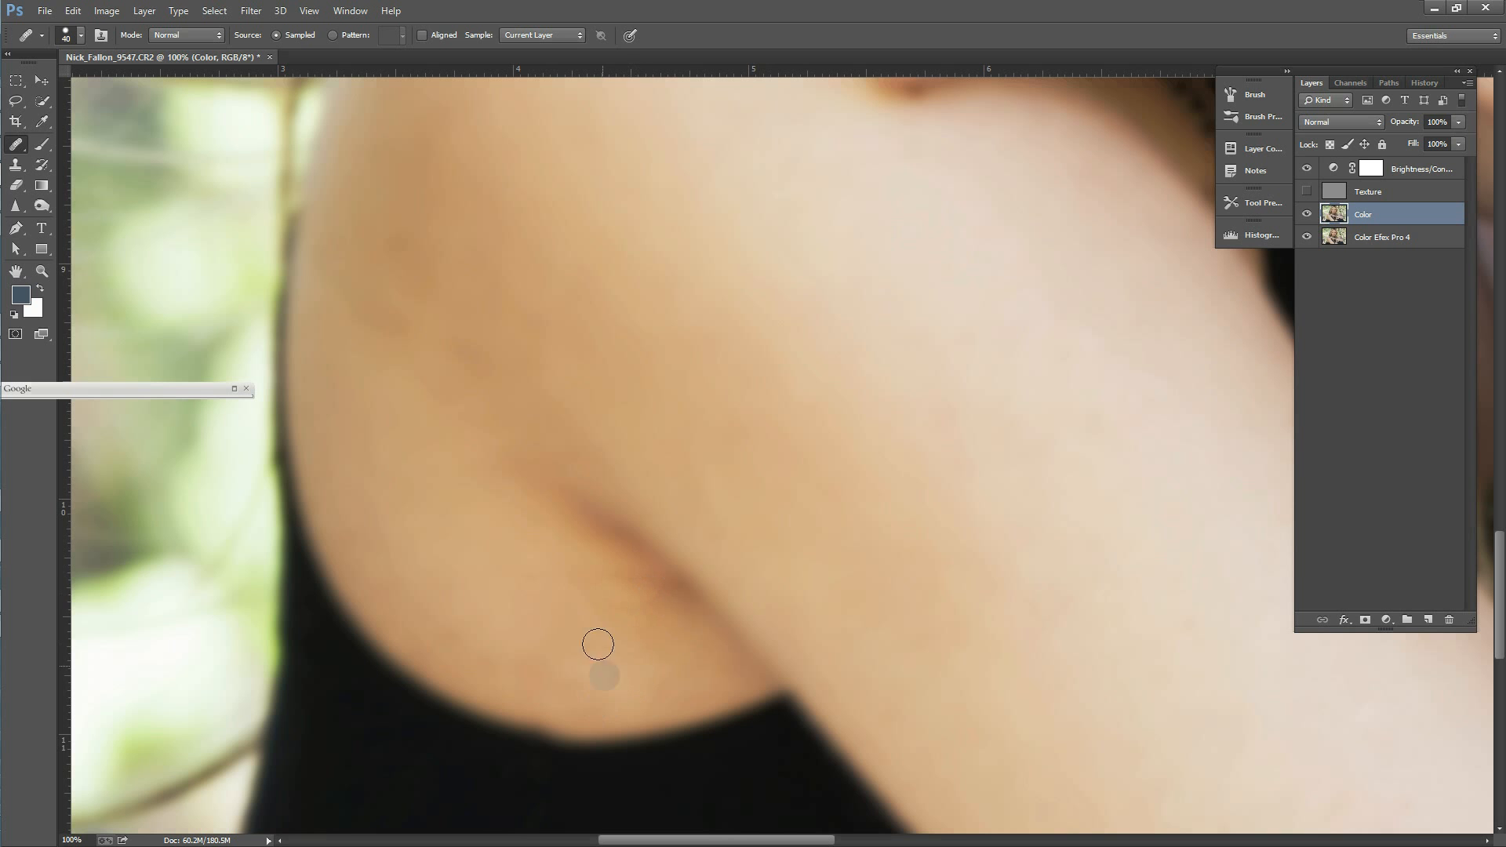
alt+click(596, 559)
click(611, 652)
alt+click(605, 583)
click(631, 672)
Step: Heal the remaining patches along the arm's outer edge and the darker skin above the crease on the Color layer
alt+click(389, 534)
click(489, 618)
alt+click(444, 582)
click(466, 587)
click(615, 554)
alt+click(403, 378)
drag(391, 327, 373, 324)
key(alt)
alt+click(377, 286)
click(370, 313)
Step: Heal the spots and uneven tones on the shoulder around the fingertips on the Color layer
drag(1500, 569, 1500, 522)
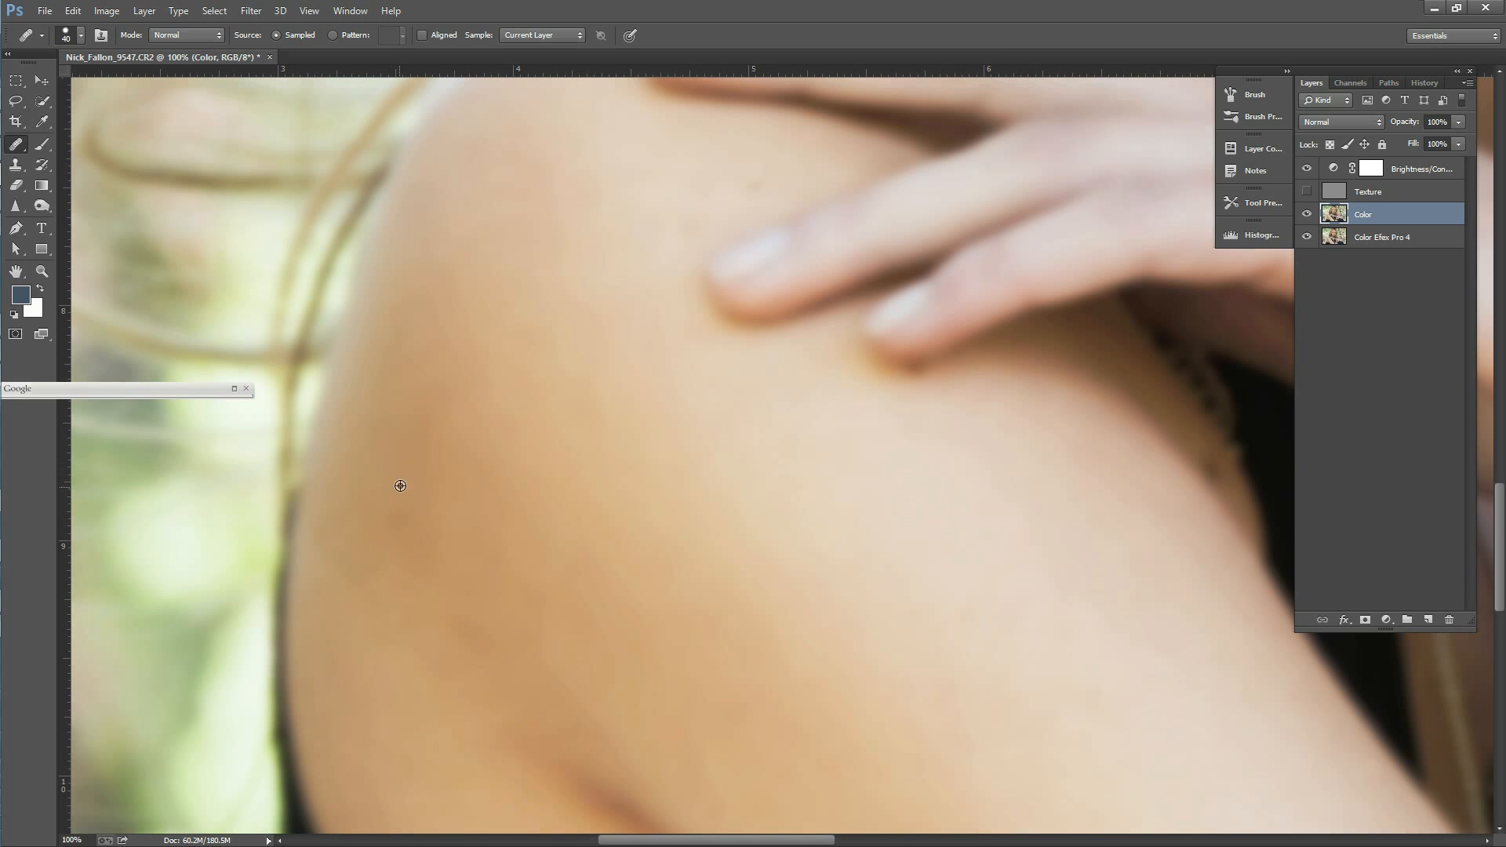
click(751, 503)
click(1043, 268)
alt+click(650, 195)
drag(674, 234, 746, 193)
alt+click(680, 179)
Step: Heal the discoloured patches and veins on the back of the hand on the Color layer
drag(1501, 547, 1502, 475)
click(652, 685)
alt+click(620, 595)
click(593, 620)
drag(772, 840, 910, 840)
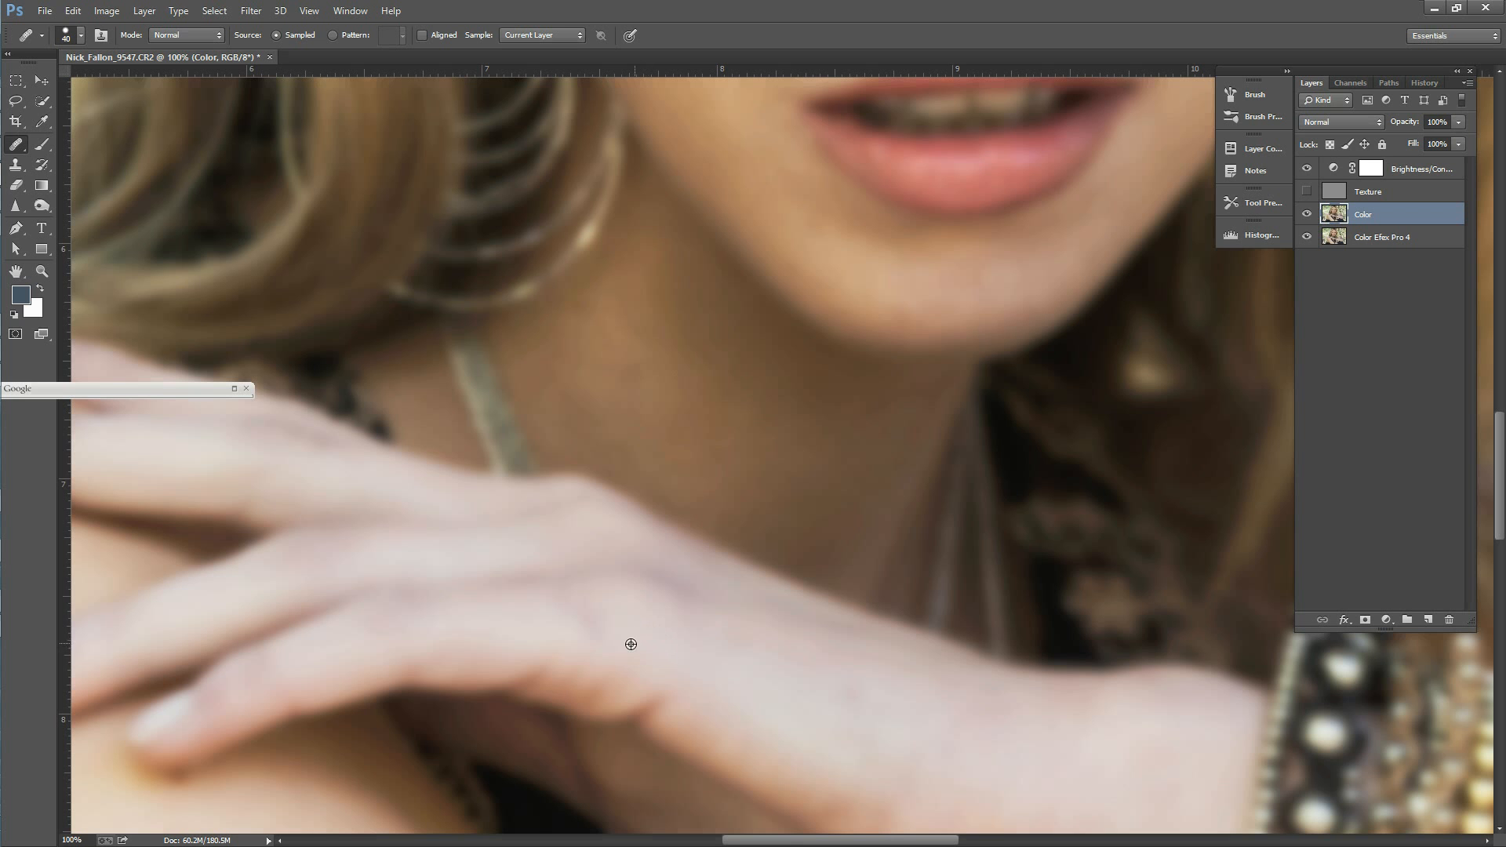
click(595, 613)
click(683, 661)
click(606, 651)
click(712, 668)
Step: Show and activate the Texture layer, and set the Healing Brush size to 10 for close work under the eye
click(1306, 191)
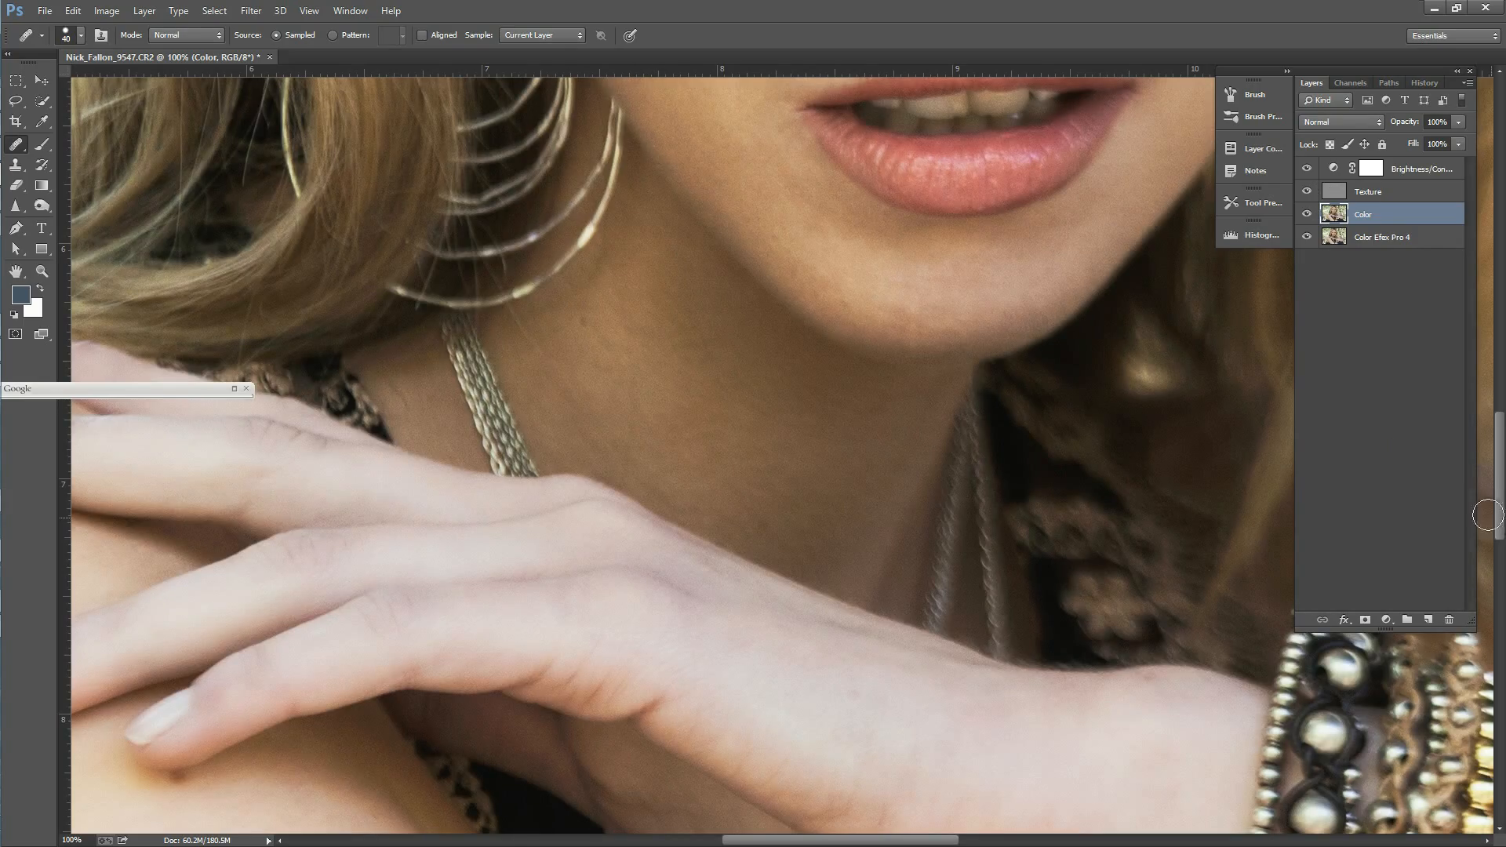
click(1381, 191)
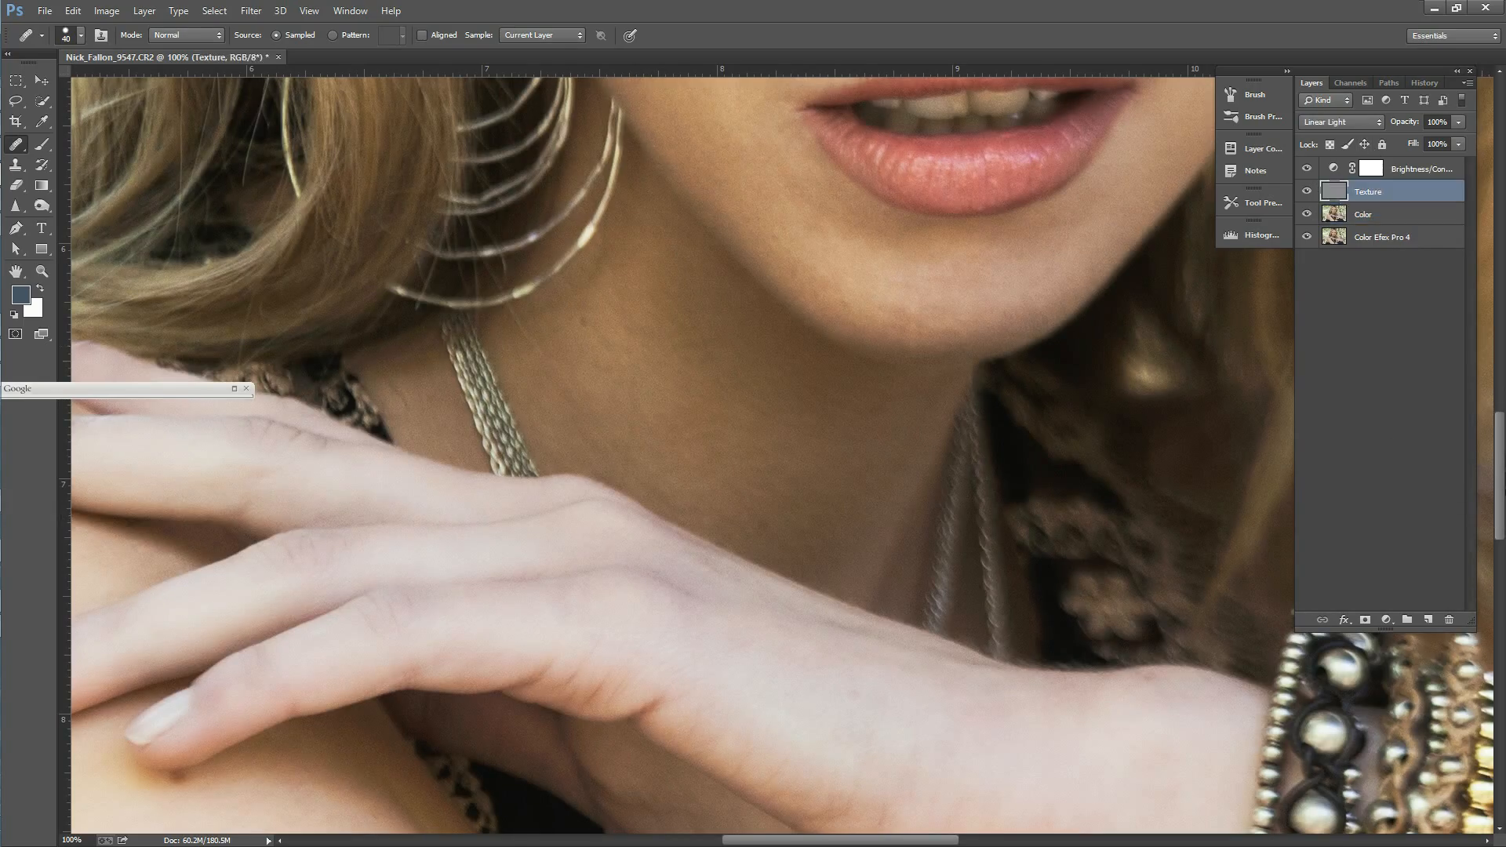
scroll(831, 439, up, 9)
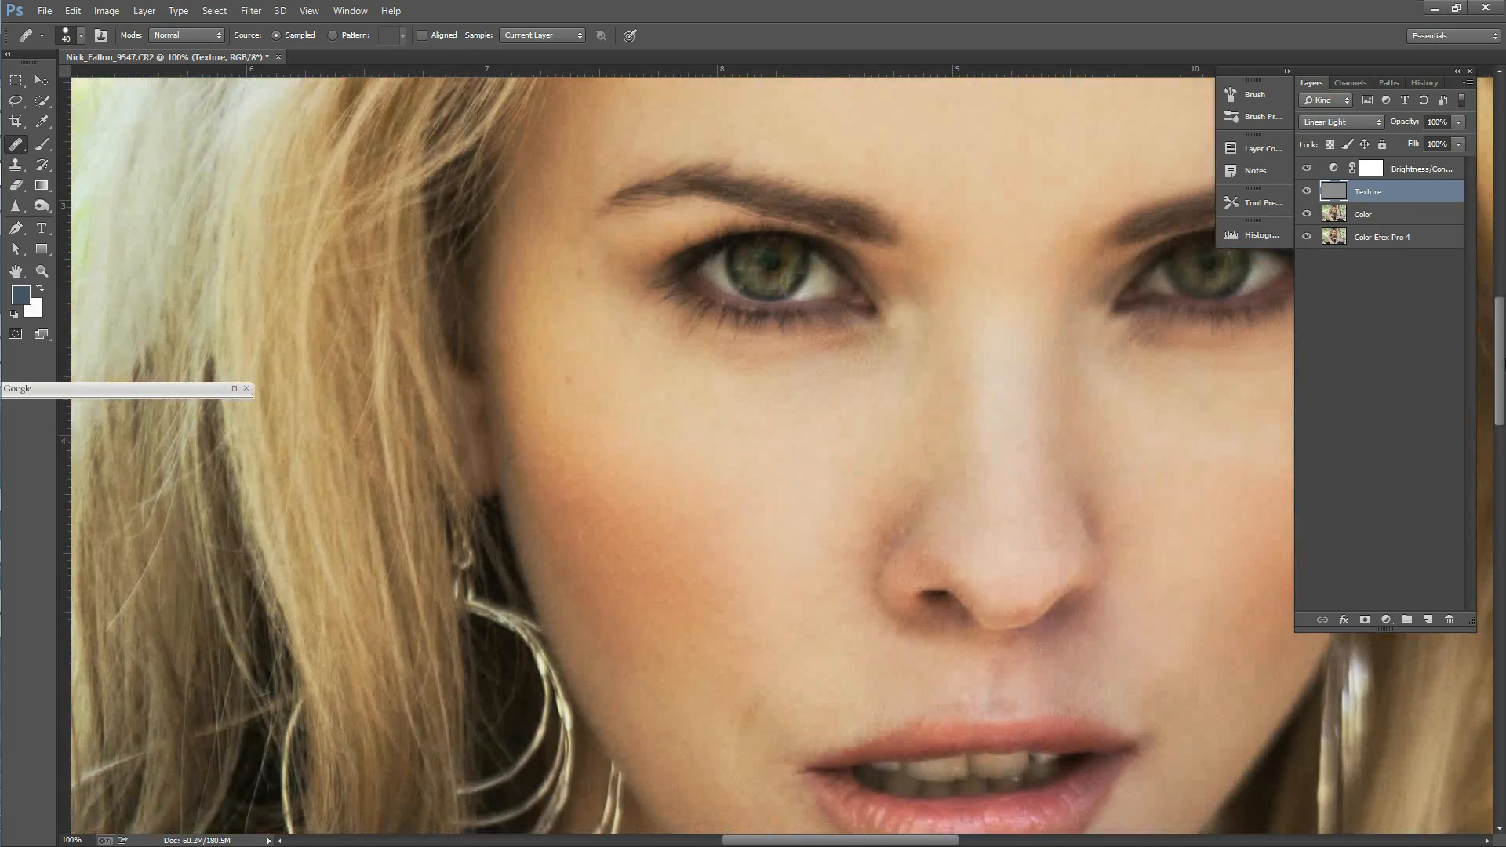
scroll(831, 439, up, 3)
mouse_move(1503, 325)
mouse_down()
mouse_move(1503, 390)
mouse_move(1504, 355)
mouse_up()
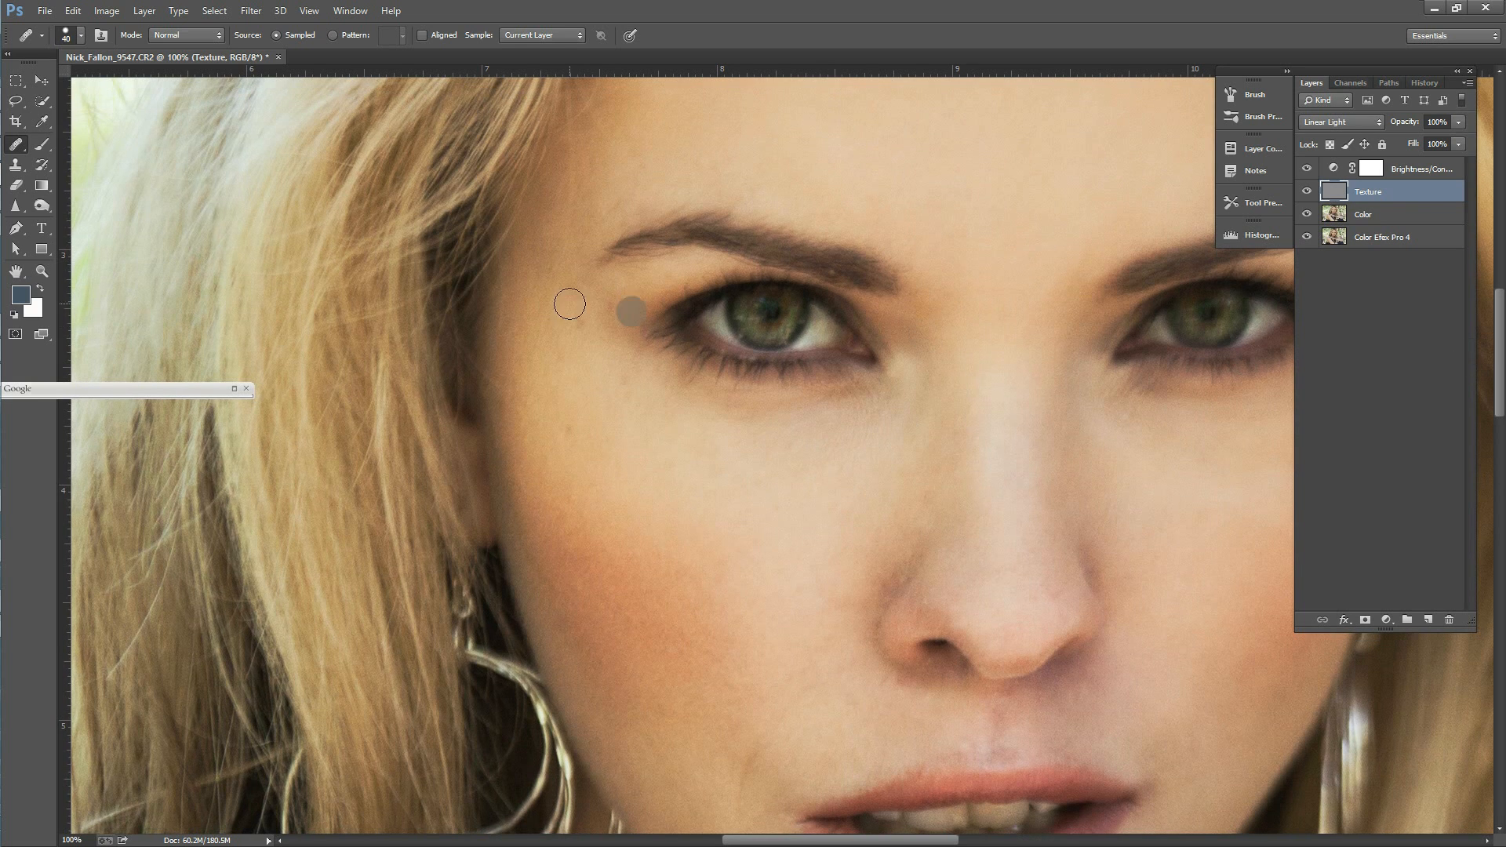
key(z)
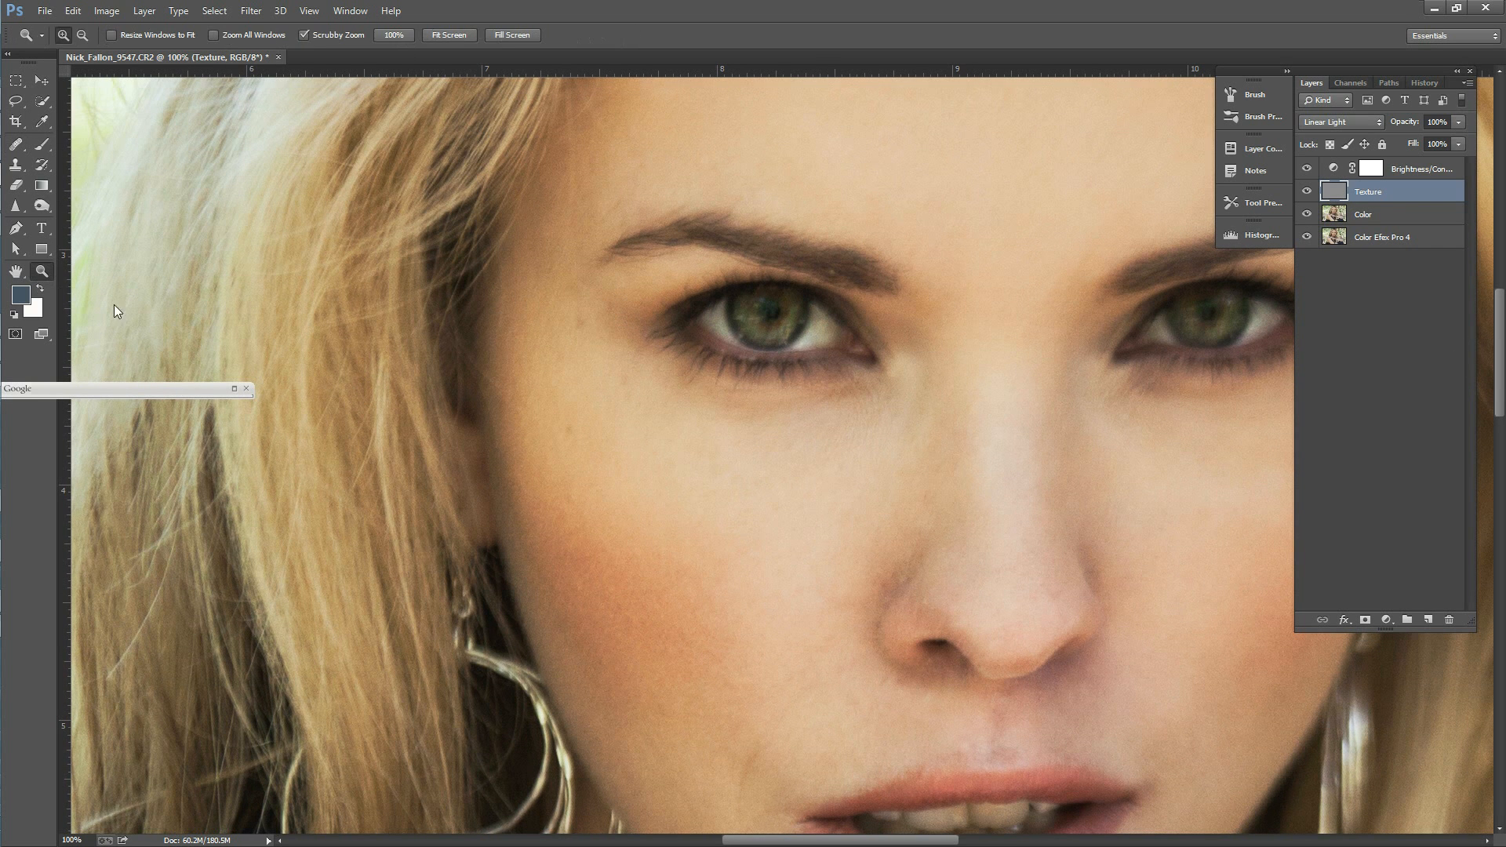
click(888, 434)
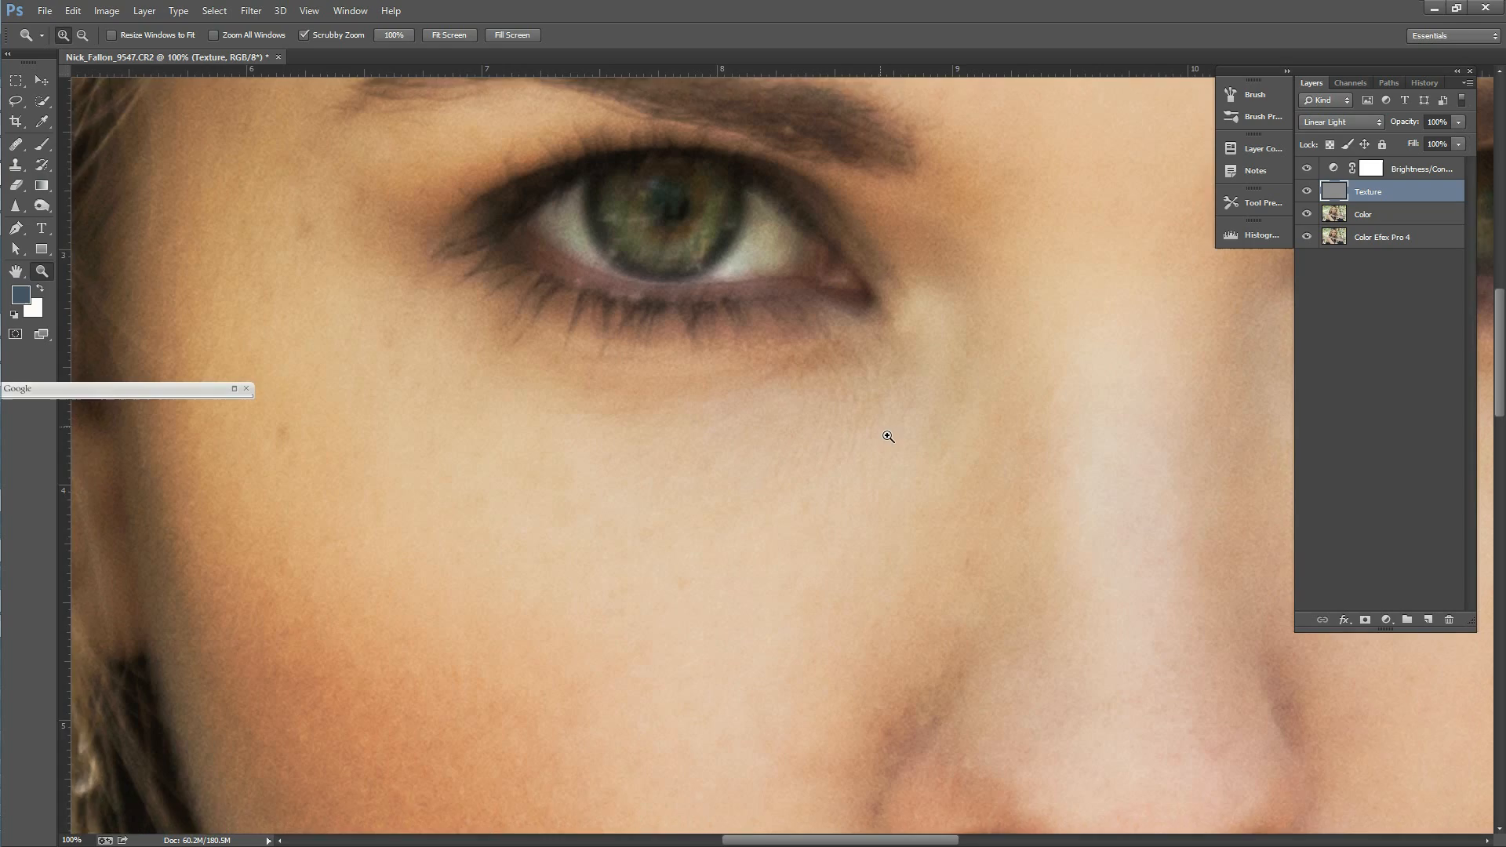
click(15, 165)
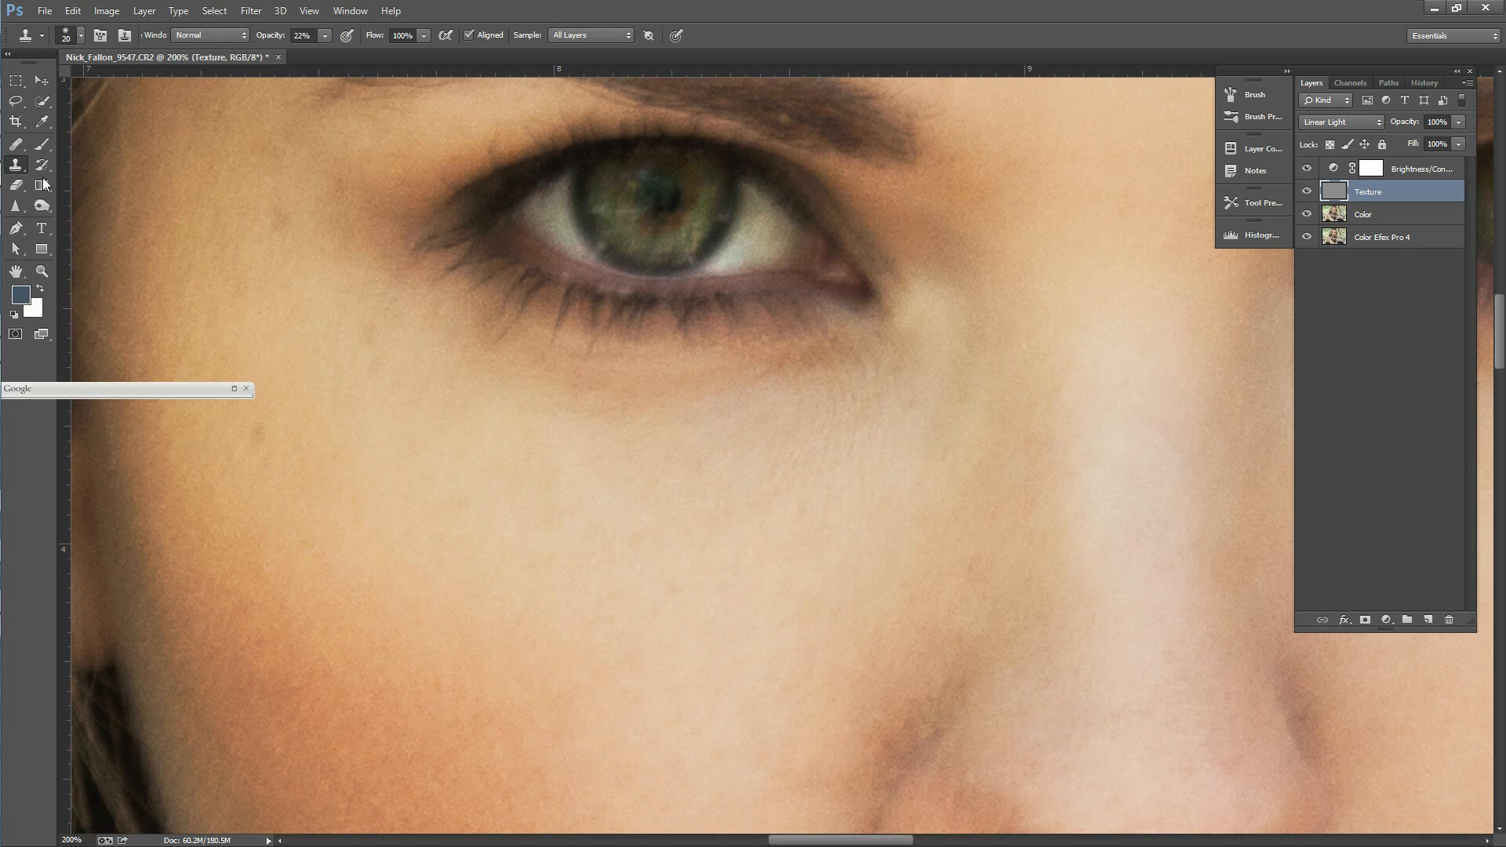
click(15, 143)
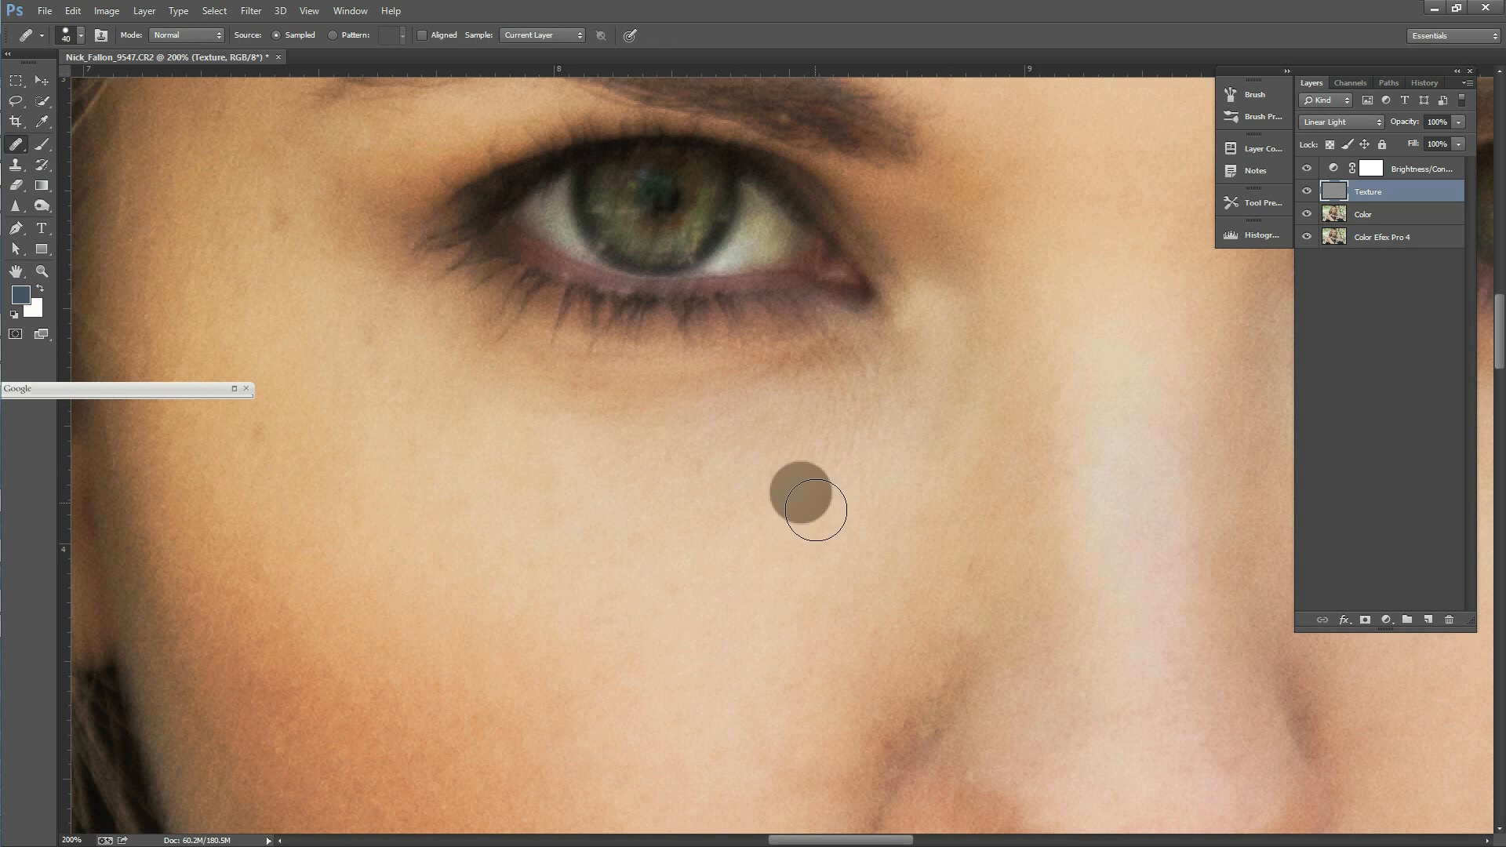
key(bracketleft)
key(bracketleft)
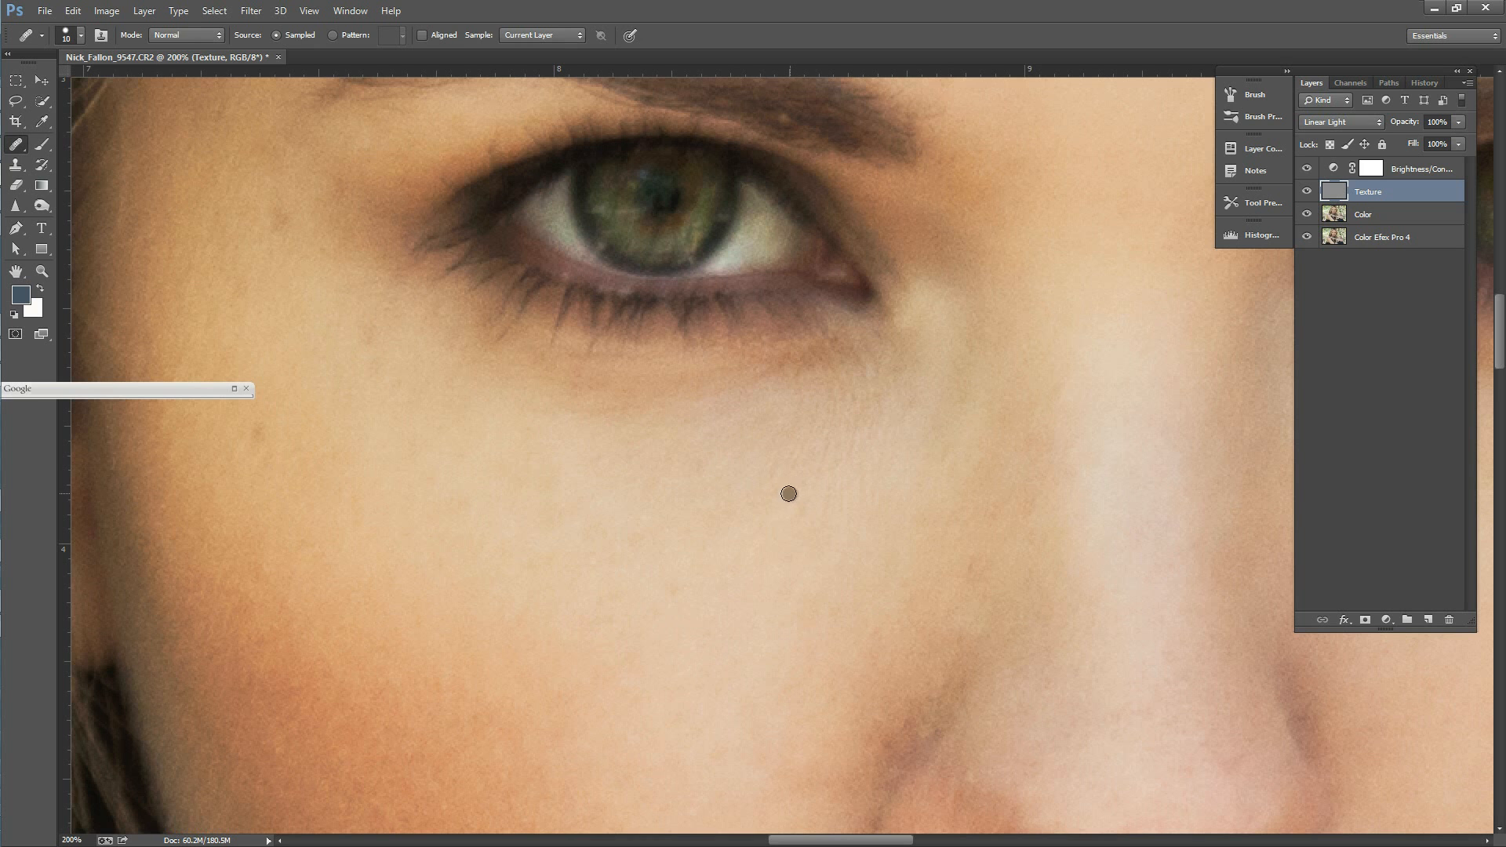
Step: Heal the fine lines between the inner eye corner and the cheek on the Texture layer
alt+click(792, 505)
drag(798, 431, 805, 395)
click(770, 455)
click(816, 493)
click(803, 525)
click(907, 414)
Step: Enlarge the Healing Brush and remove the blemishes on the outer cheek and temple on the Texture layer
alt+click(280, 256)
key(bracketright)
key(bracketright)
key(bracketright)
click(293, 411)
Step: Heal the small blemishes across the cheek and beside the nose on the Texture layer with brush size 20
key(bracketleft)
click(524, 553)
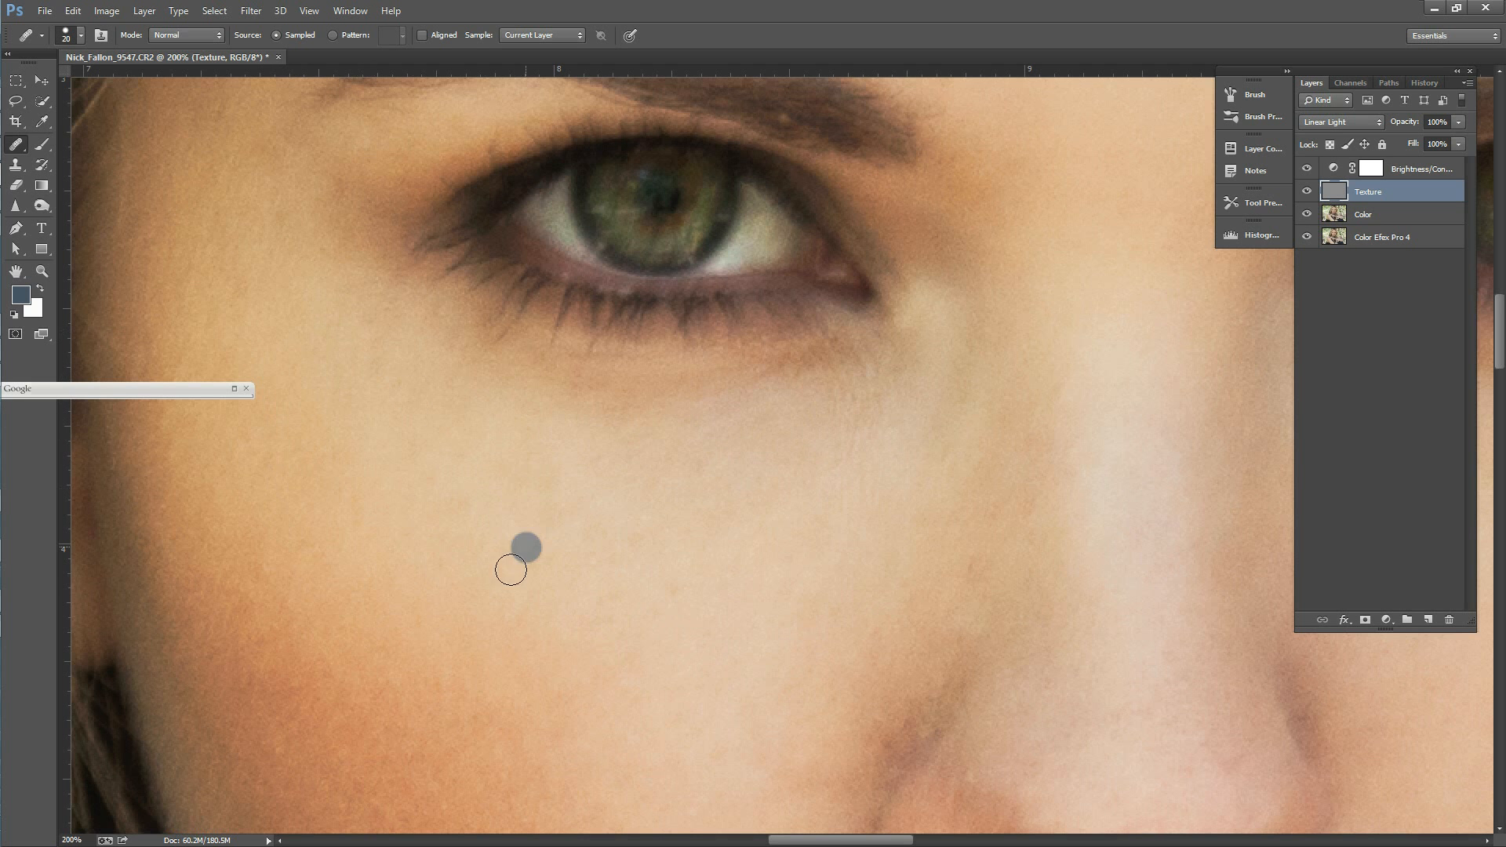
click(567, 591)
alt+click(633, 598)
click(671, 602)
alt+click(589, 618)
click(617, 594)
click(681, 591)
alt+click(564, 534)
click(569, 579)
click(972, 572)
click(1072, 458)
Step: Heal the shadowed skin beside the hair at the temple on the Texture layer and then the Color layer
drag(1501, 363, 1501, 280)
alt+click(307, 474)
drag(290, 501, 300, 544)
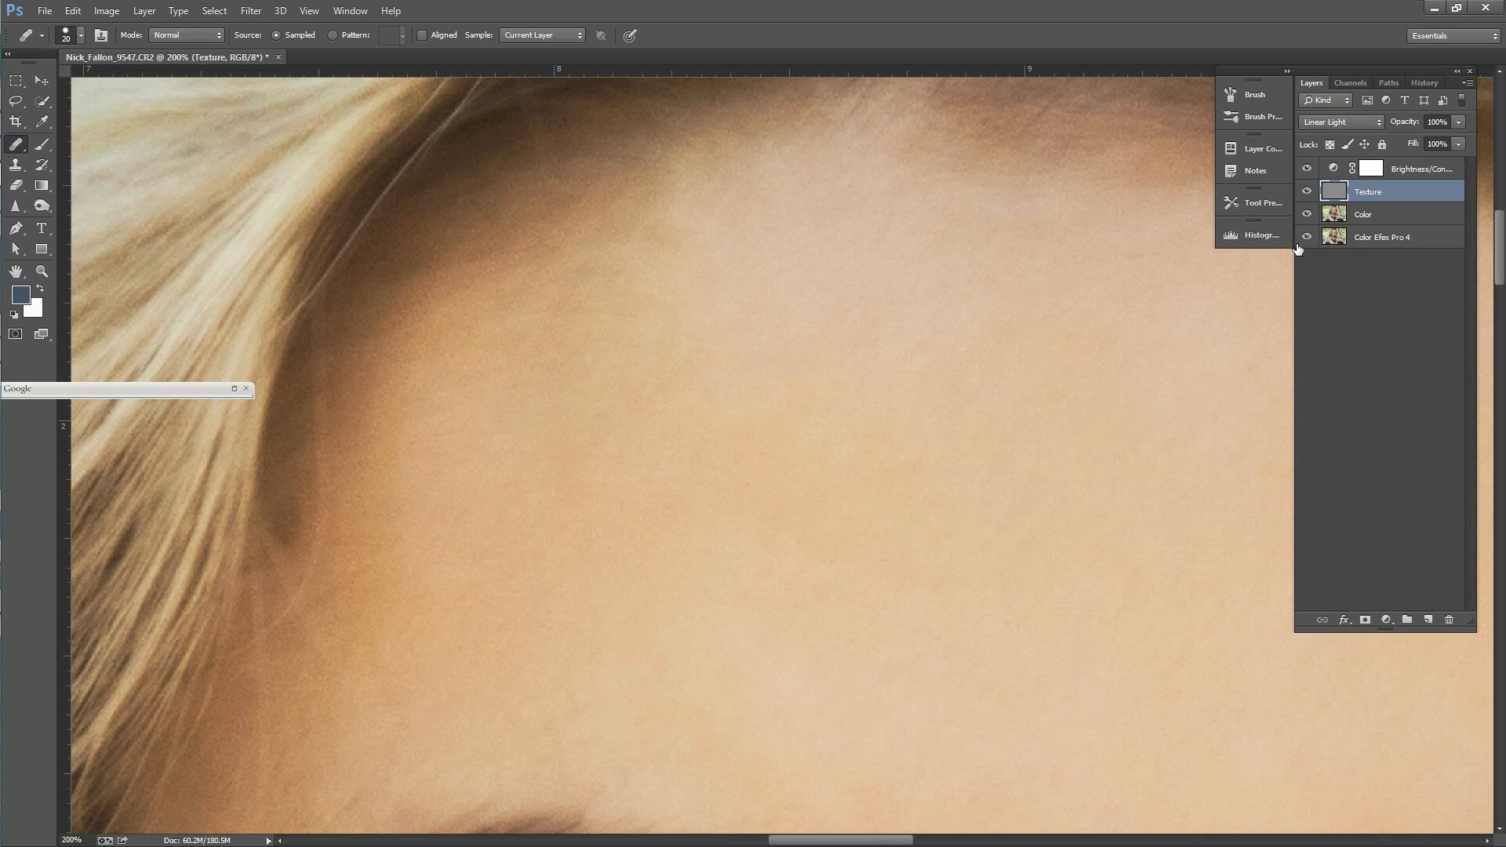
click(1362, 220)
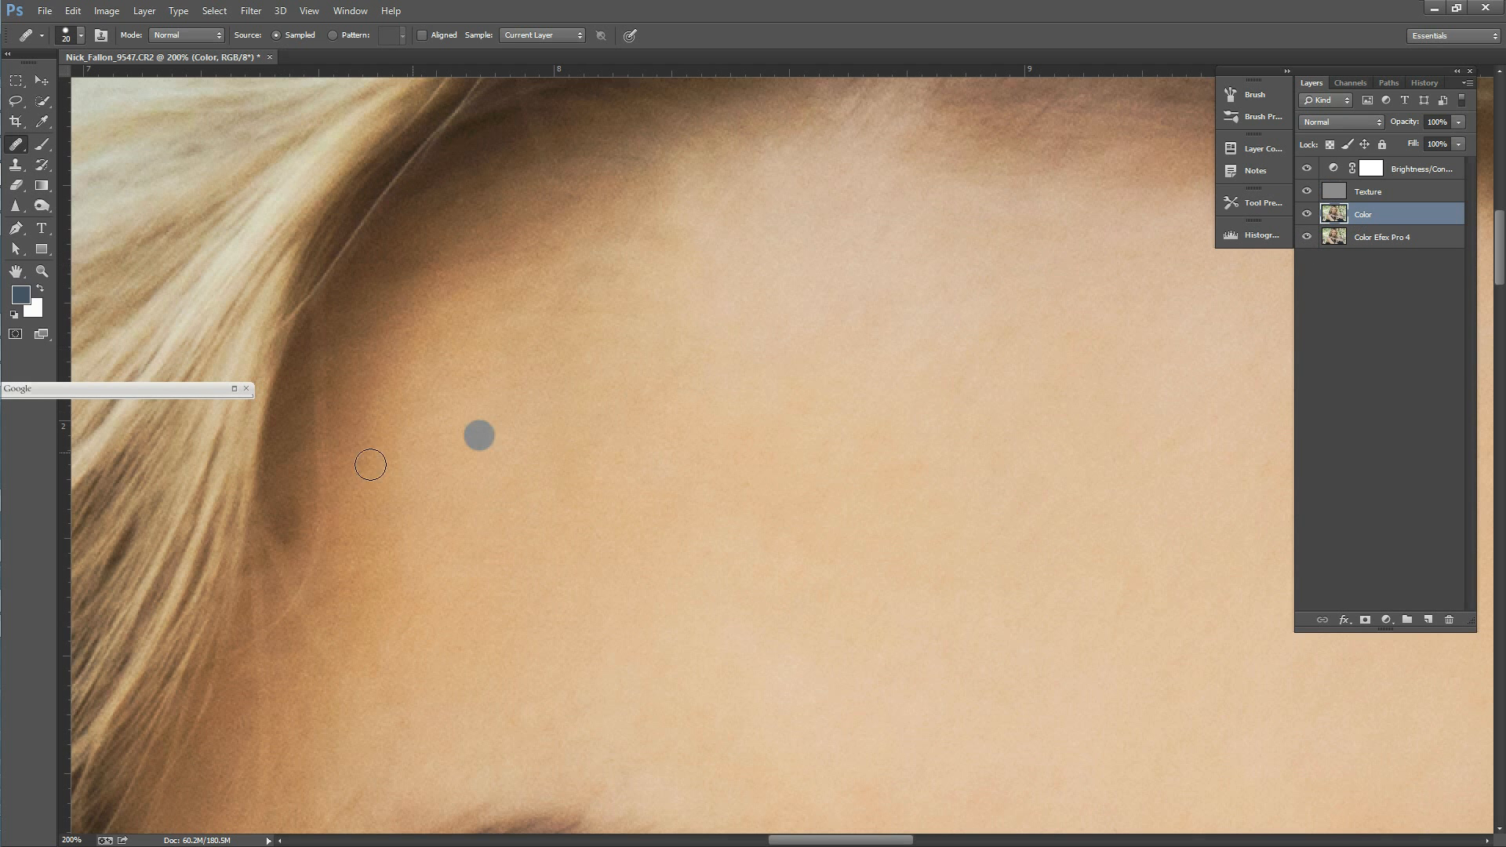
alt+click(294, 480)
Step: Return to the Texture layer and heal the marks on the upper forehead
click(1405, 194)
alt+click(797, 265)
drag(824, 249, 827, 228)
click(848, 370)
alt+click(783, 310)
drag(809, 340, 816, 348)
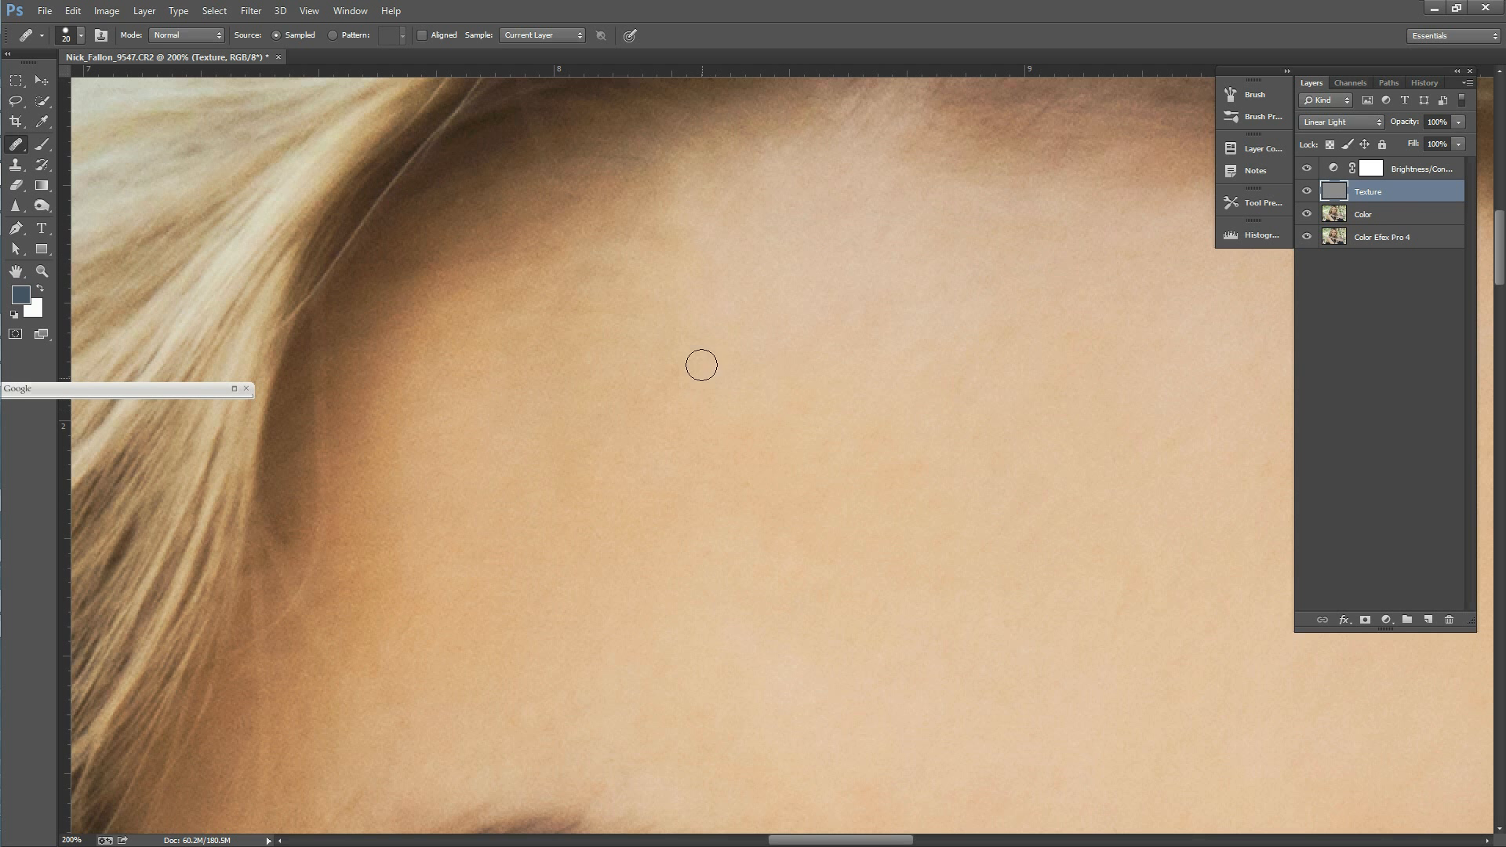
Step: Toggle the Brightness/Contrast layer to compare, and heal the marks across the other side of the forehead on the Texture layer
drag(879, 839, 936, 837)
drag(1501, 265, 1500, 273)
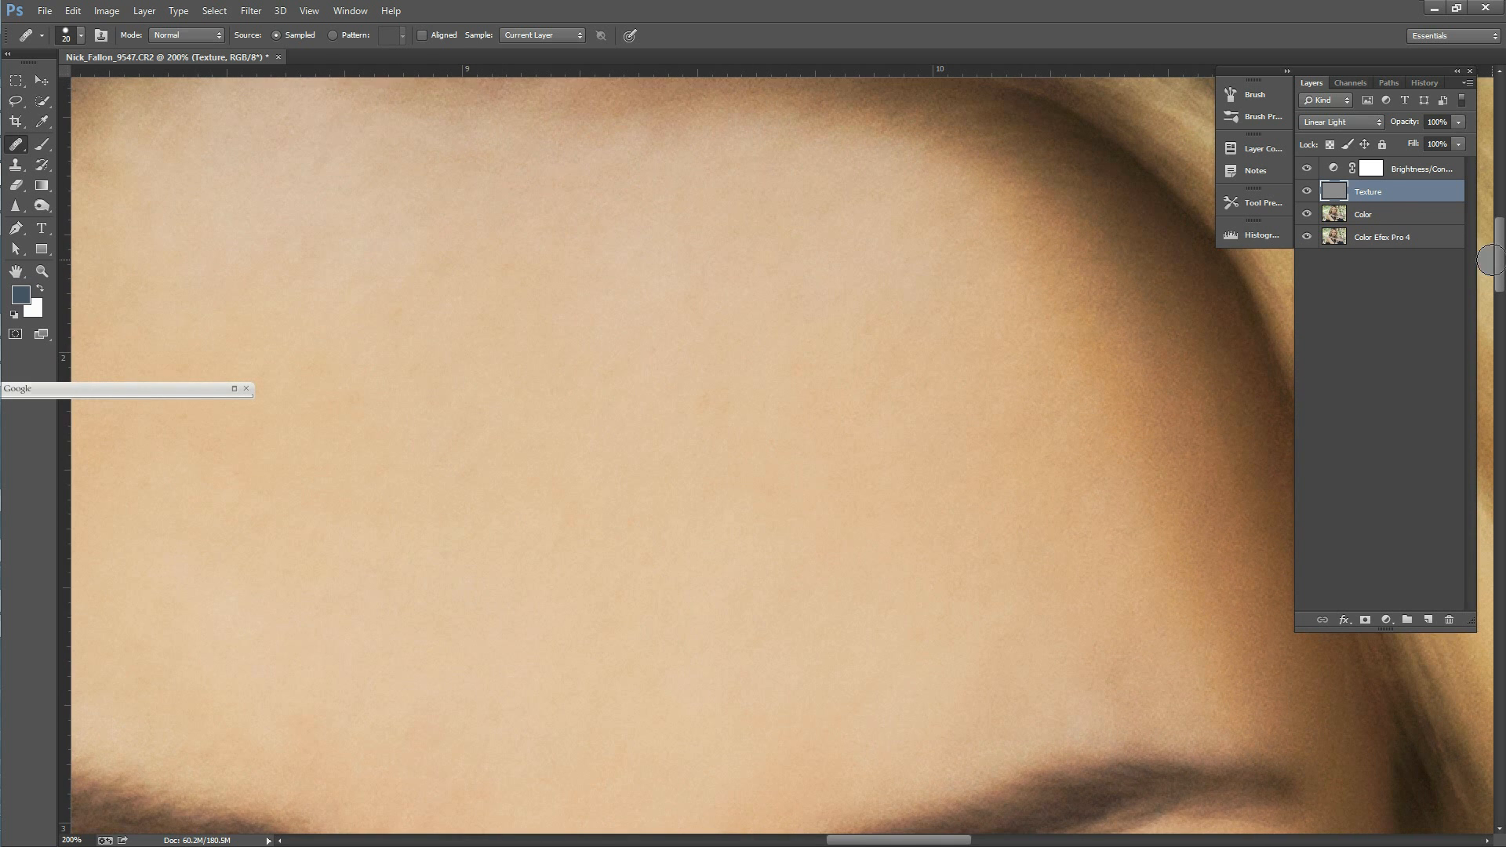
click(1310, 170)
click(1317, 169)
mouse_move(688, 299)
mouse_down()
mouse_move(681, 342)
mouse_move(655, 353)
mouse_move(680, 369)
mouse_up()
alt+click(645, 315)
drag(1085, 567, 1091, 579)
key(alt)
Step: Heal the fine lines under the other eye and beside the bridge of the nose on the Texture layer
drag(1500, 259, 1503, 298)
key(alt)
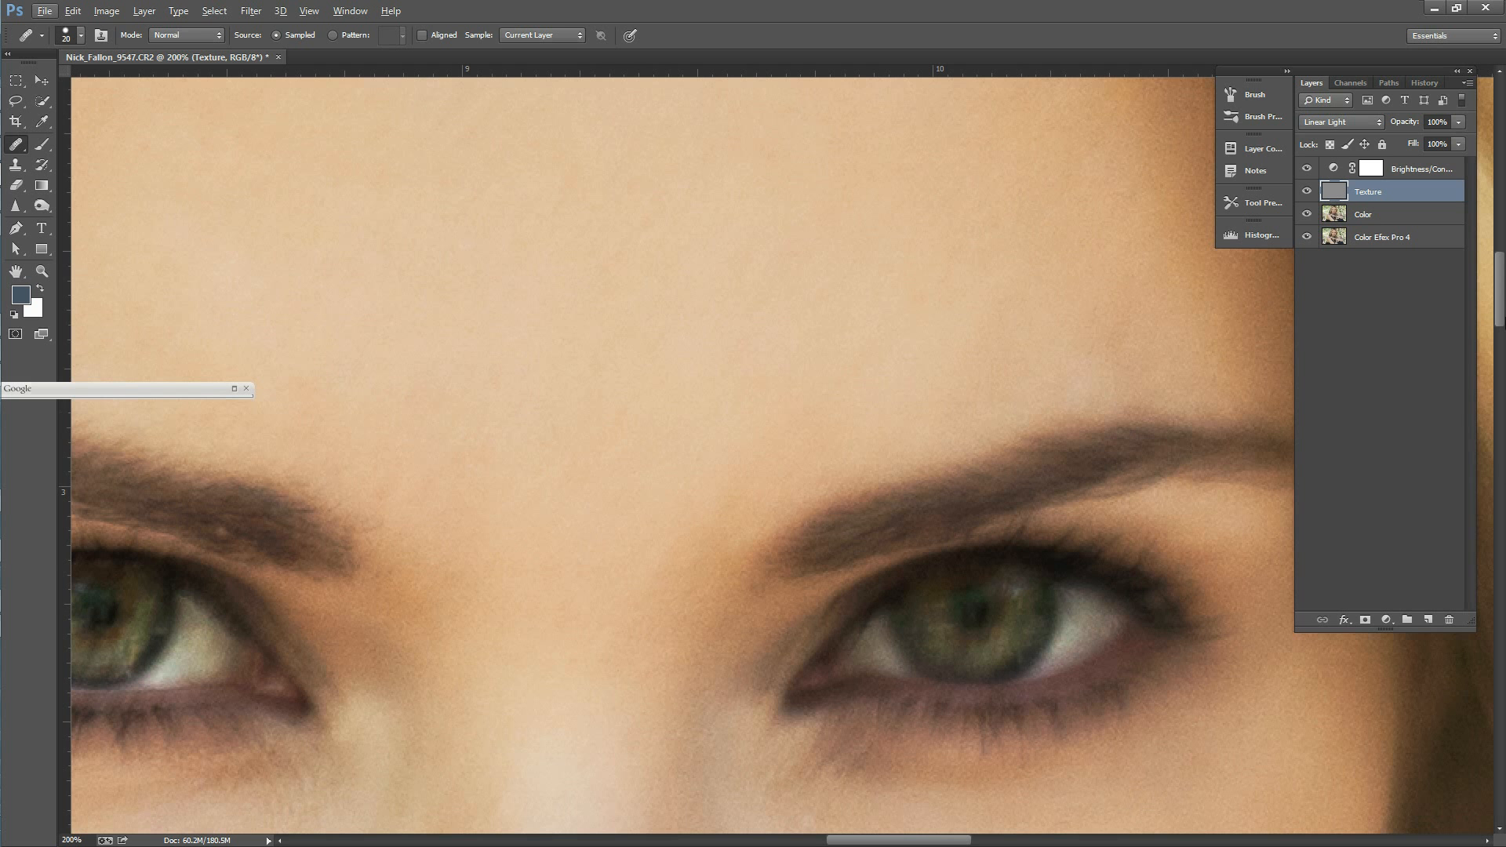
drag(1498, 311, 1503, 359)
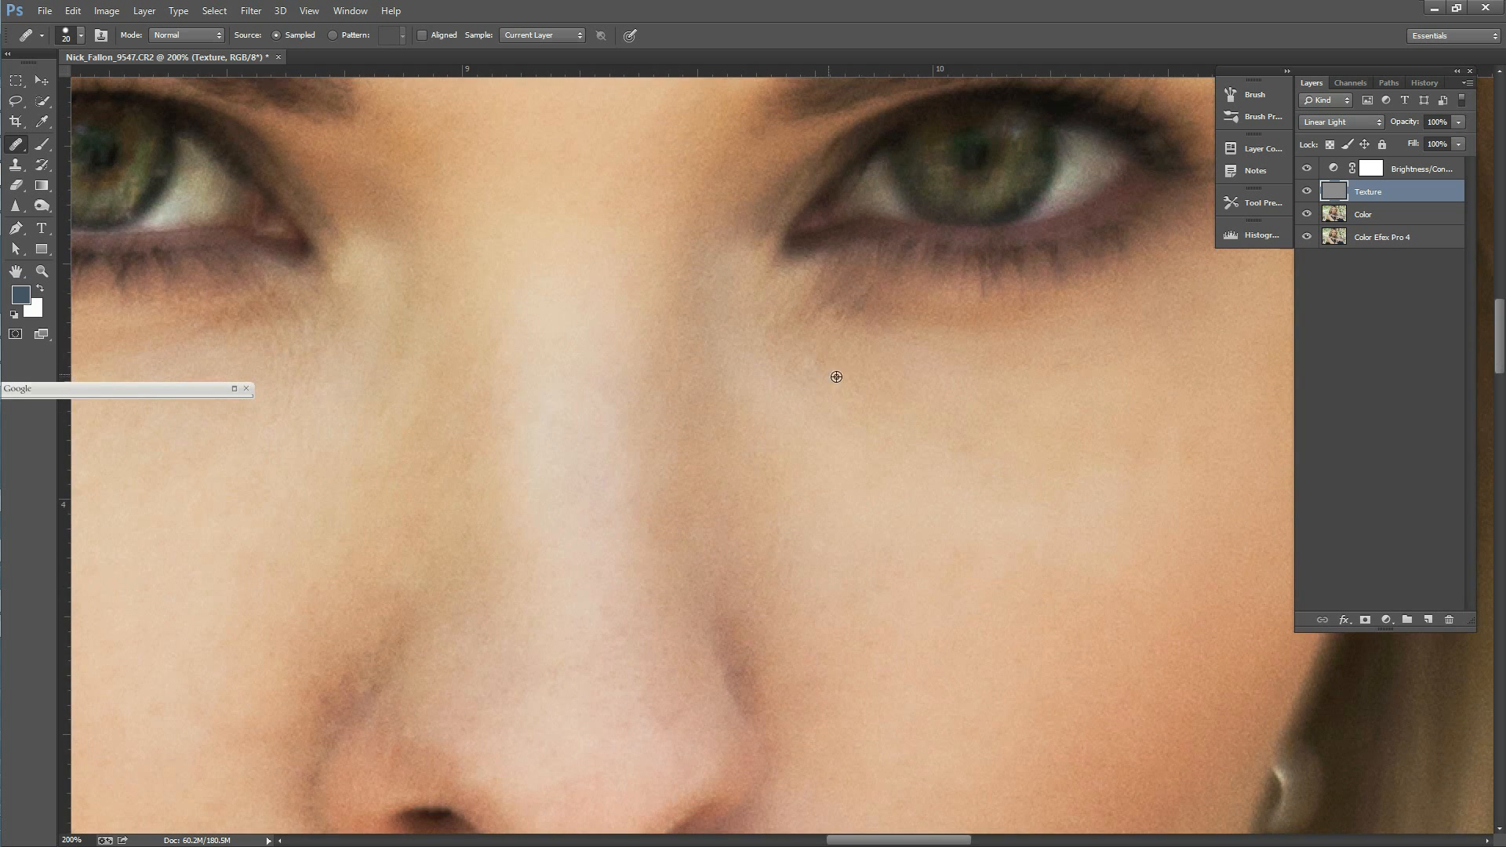
alt+click(812, 444)
click(831, 431)
click(855, 468)
click(730, 428)
click(757, 405)
click(878, 396)
click(720, 400)
alt+click(499, 318)
click(757, 381)
Step: Heal the pores and small blemishes along the nose bridge and tip on the Texture layer
drag(1500, 347, 1500, 376)
alt+click(650, 459)
click(642, 435)
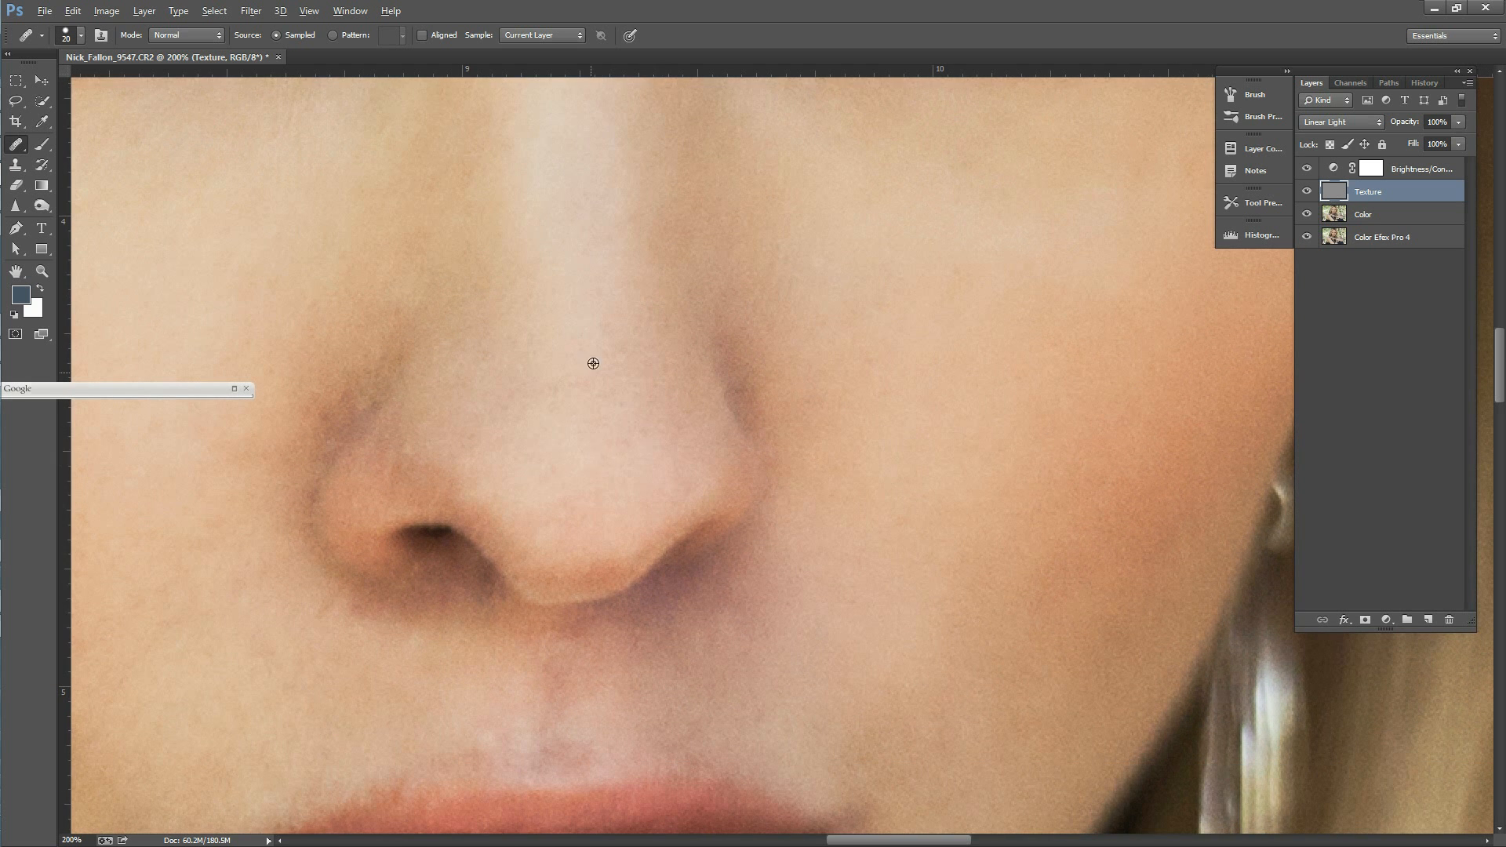
alt+click(583, 305)
mouse_move(575, 338)
mouse_down()
mouse_move(606, 288)
mouse_move(607, 333)
mouse_up()
alt+click(591, 258)
alt+click(582, 353)
click(555, 393)
click(564, 458)
click(498, 402)
click(649, 410)
Step: Heal the small marks on the cheek beside the nose on the Texture layer
click(864, 454)
click(827, 455)
click(904, 471)
click(962, 487)
drag(1500, 395, 1500, 419)
click(1021, 439)
Step: Heal the skin texture between the nose and upper lip on the Texture layer
click(562, 494)
click(575, 513)
click(624, 505)
click(581, 500)
click(1134, 334)
Step: Activate the Color layer and even out the discoloured patches above the upper lip
click(1375, 225)
click(561, 459)
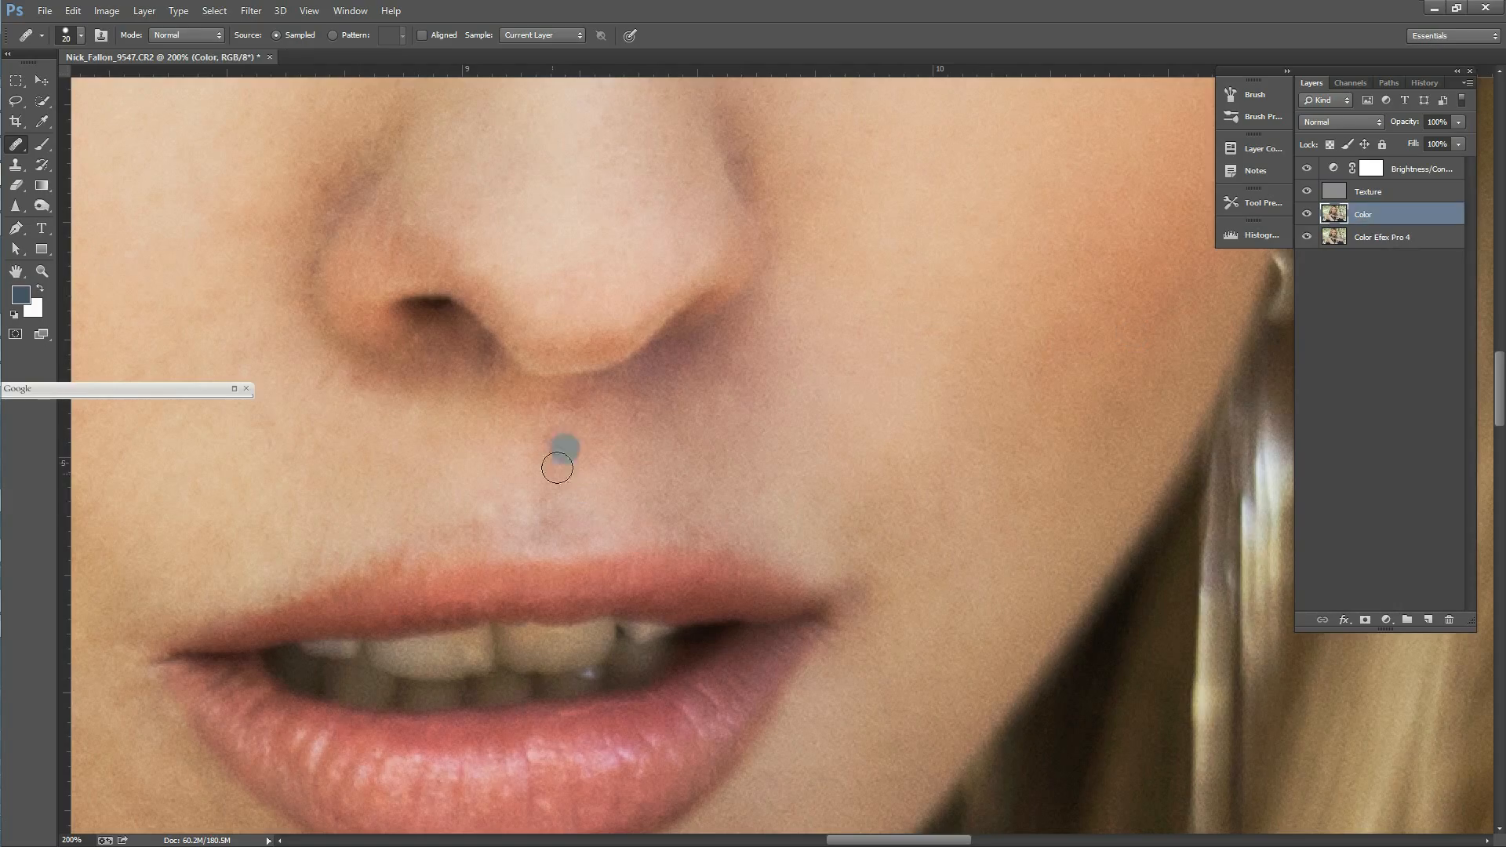
alt+click(582, 500)
alt+click(471, 497)
drag(484, 496, 467, 524)
alt+click(467, 498)
alt+click(384, 524)
click(474, 524)
click(521, 486)
click(576, 451)
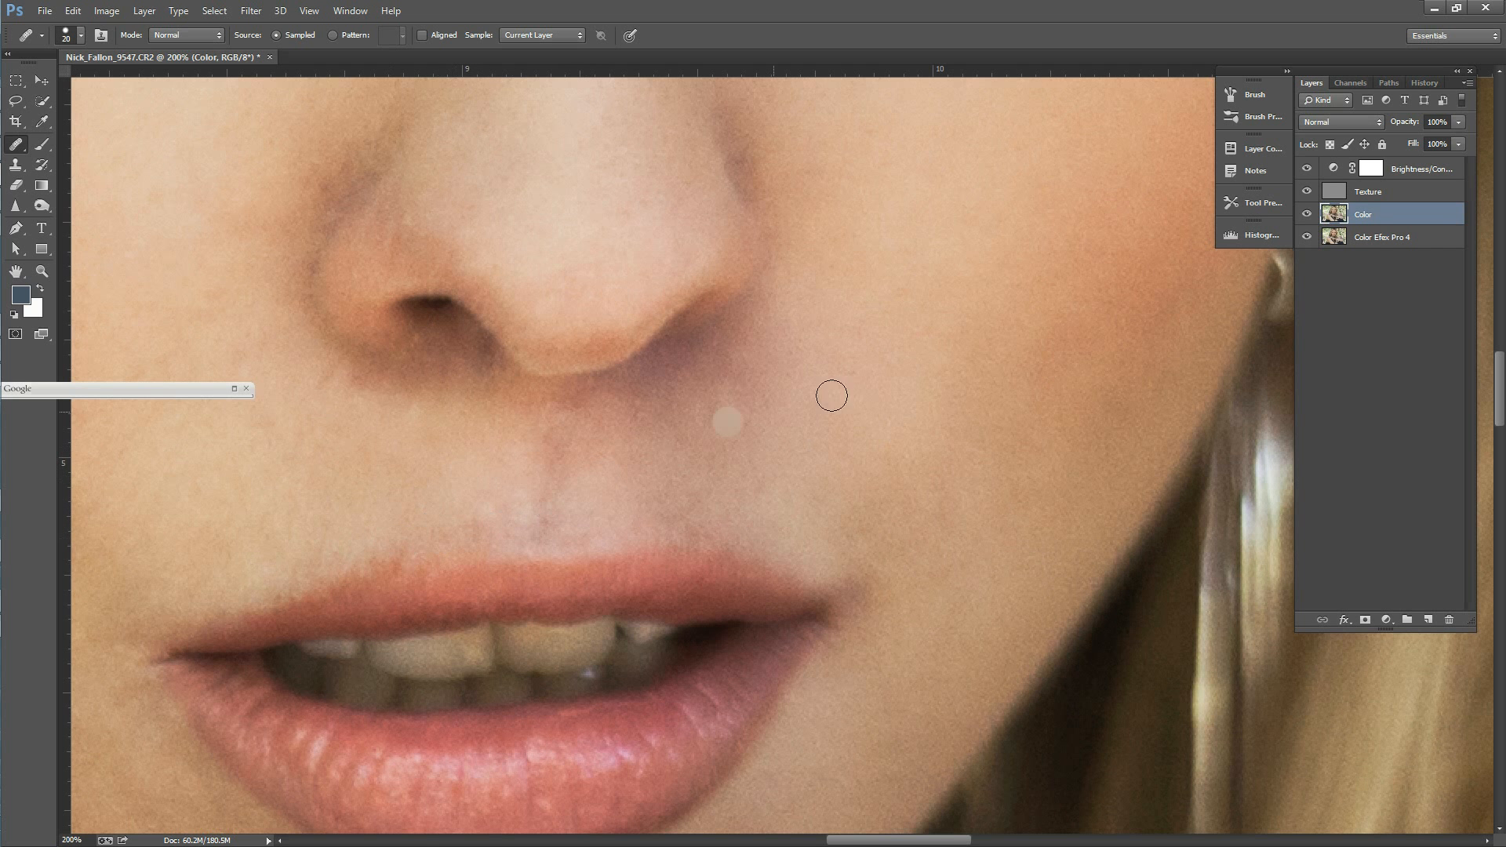
Step: Return to the Texture layer and heal the remaining lines and spots above the upper lip and beside the mouth
click(1379, 193)
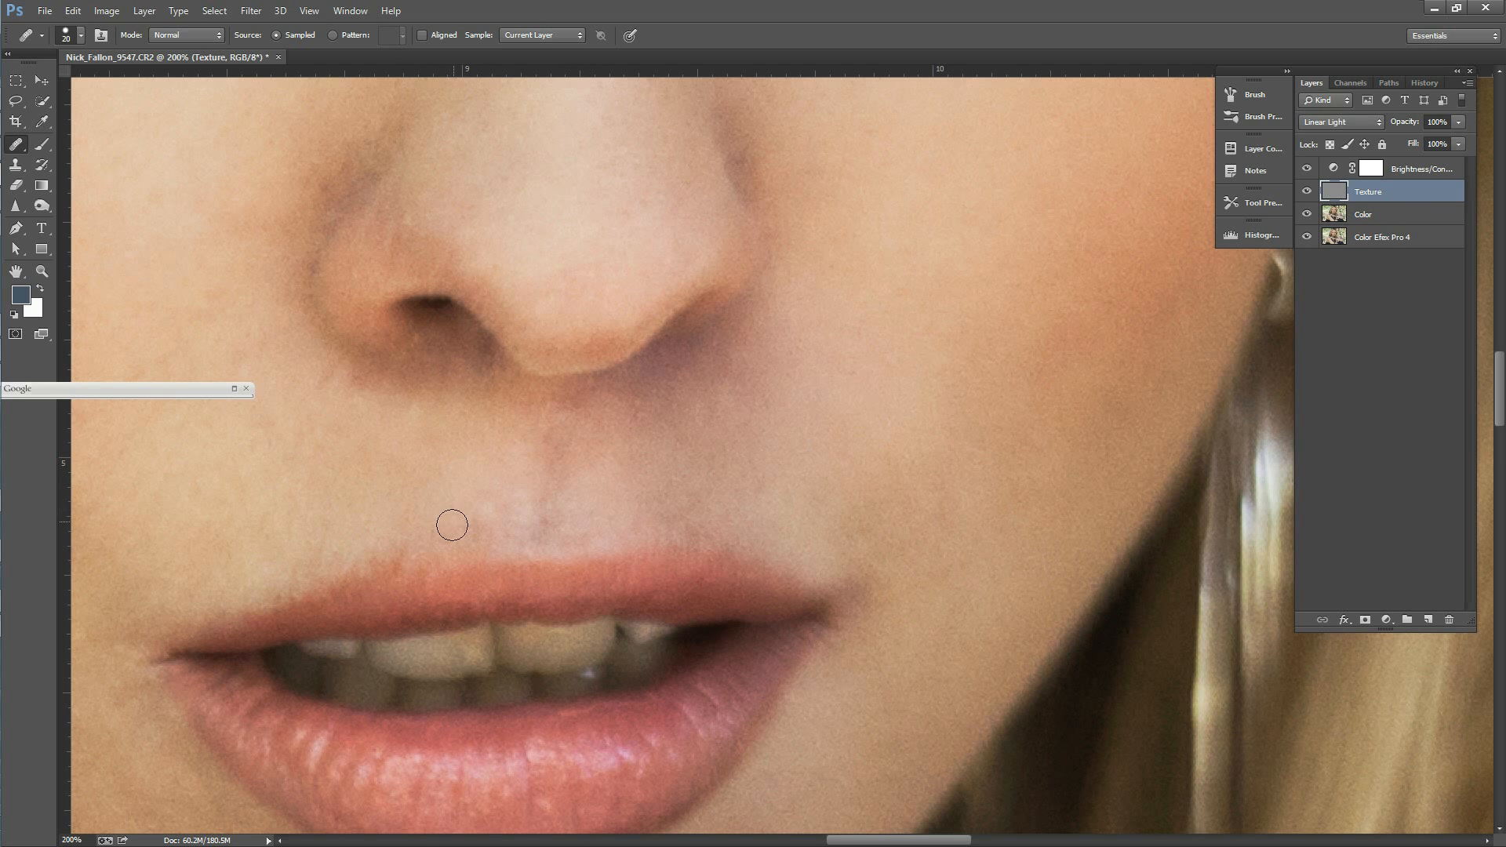
click(448, 488)
click(400, 520)
click(499, 473)
click(558, 495)
click(469, 485)
click(549, 487)
click(590, 524)
click(588, 488)
click(595, 473)
click(604, 473)
click(604, 468)
click(564, 511)
click(879, 496)
Step: Review the history states and examine the retouched portrait at 33.3% magnification
click(1425, 82)
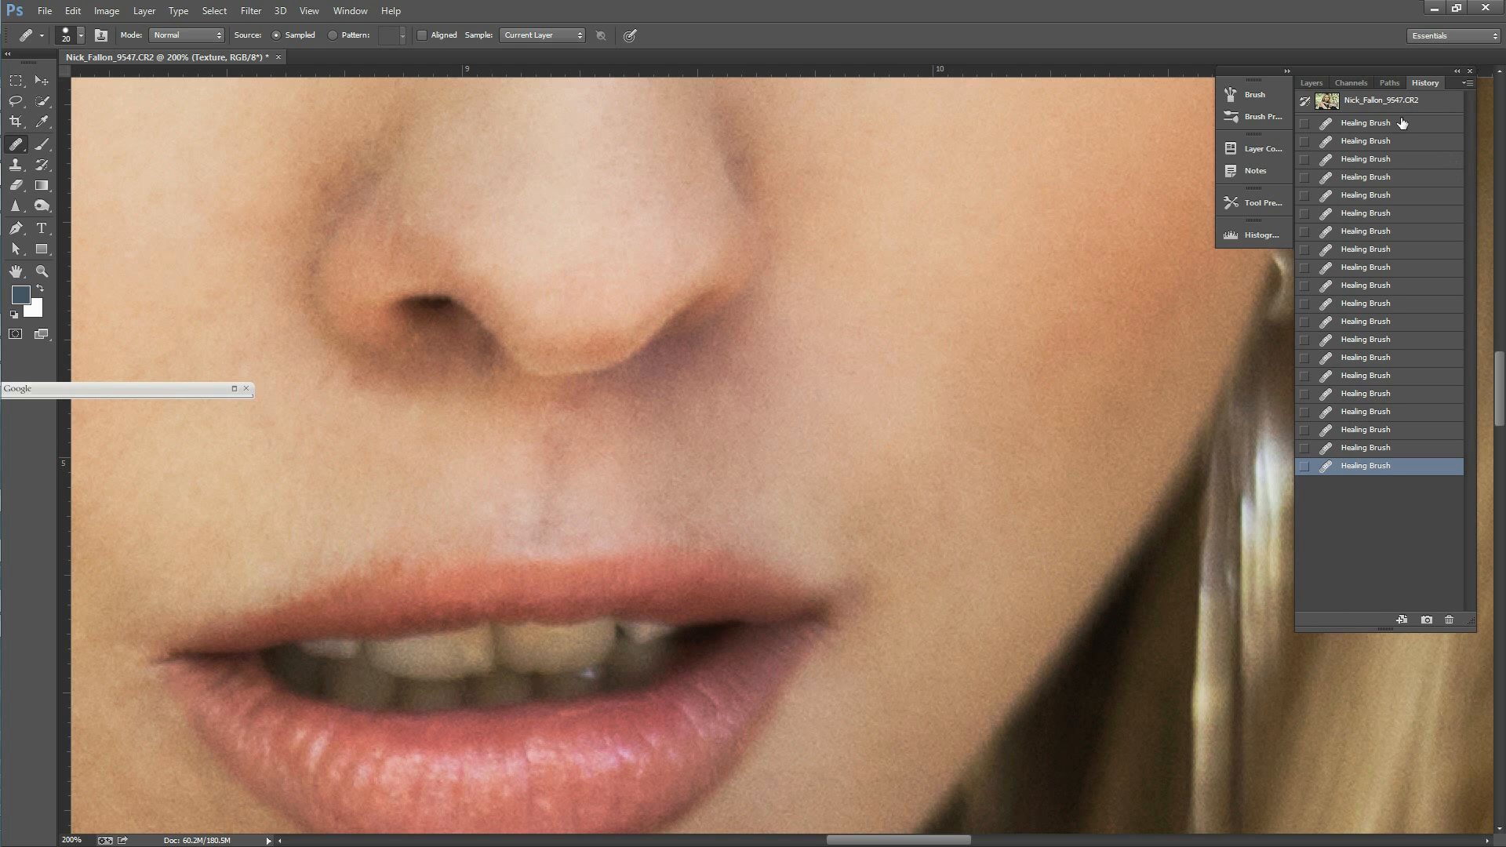
click(47, 276)
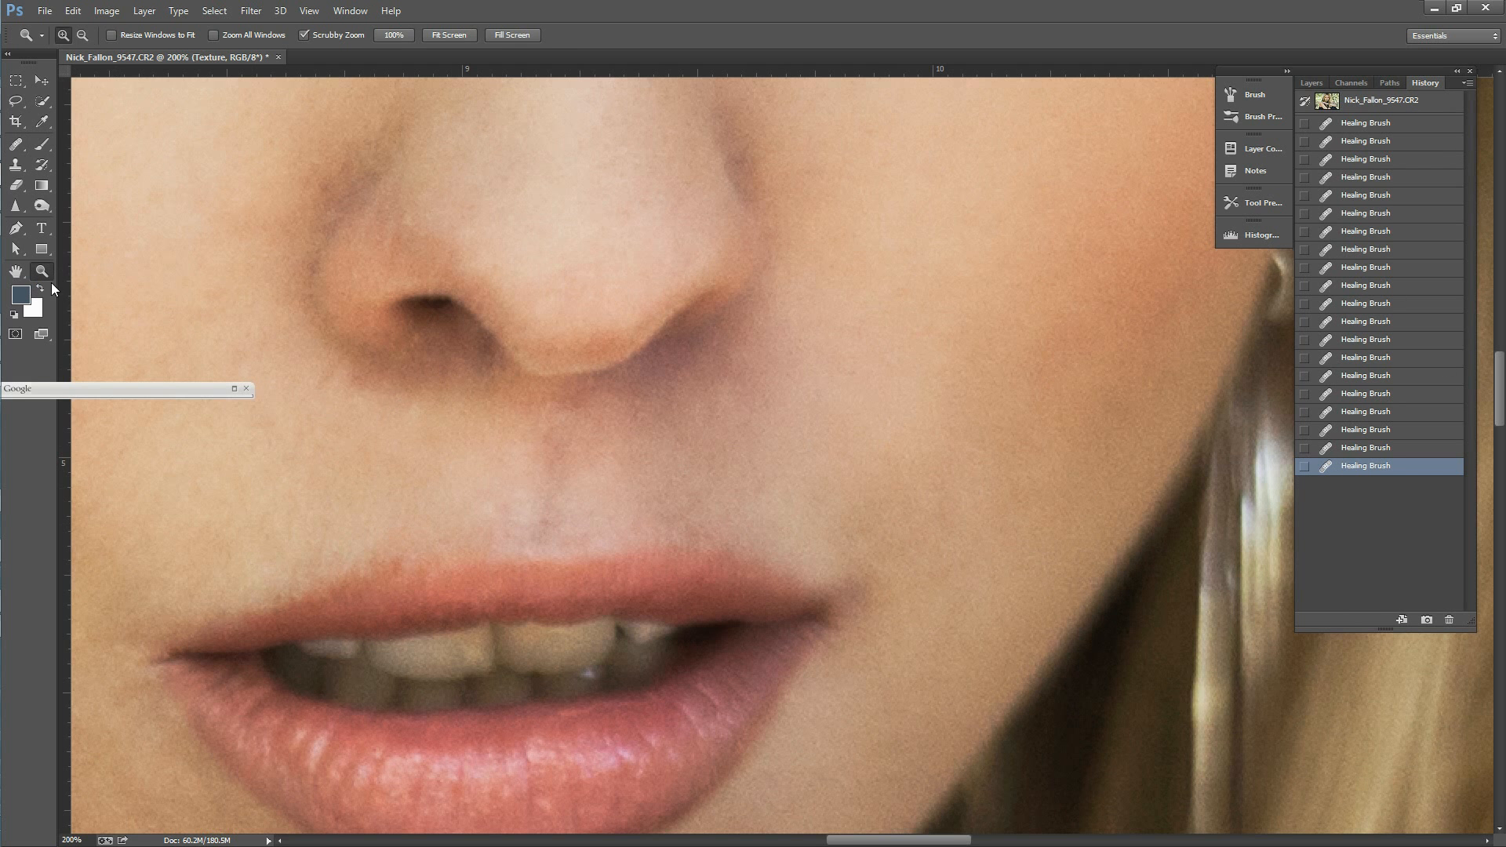
alt+click(668, 474)
alt+click(636, 480)
alt+click(615, 474)
alt+click(611, 472)
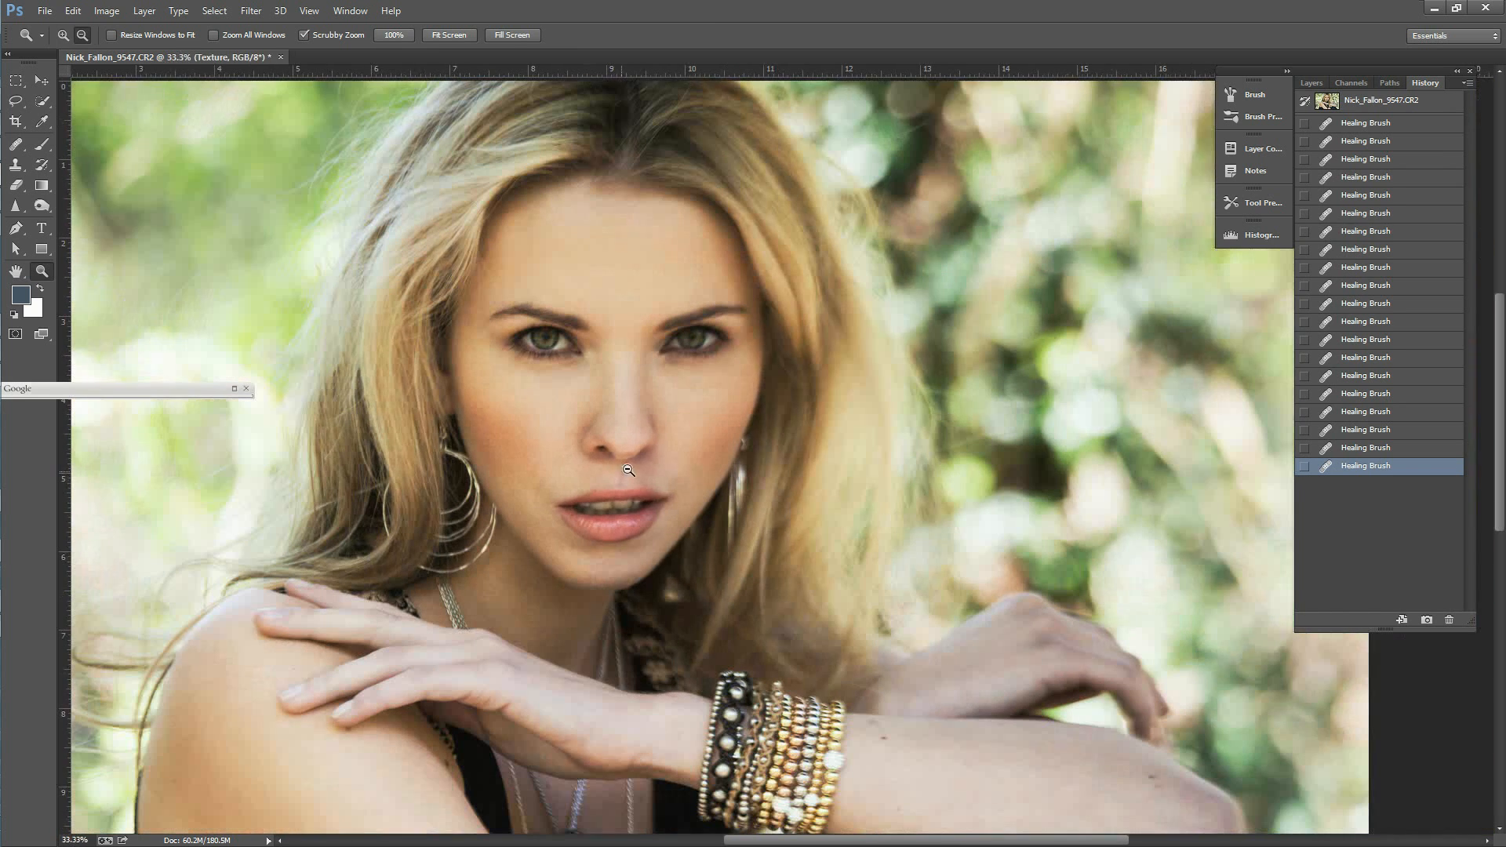
Step: Hide the Brightness/Contrast adjustment layer and take a history snapshot of the retouched state
key(F7)
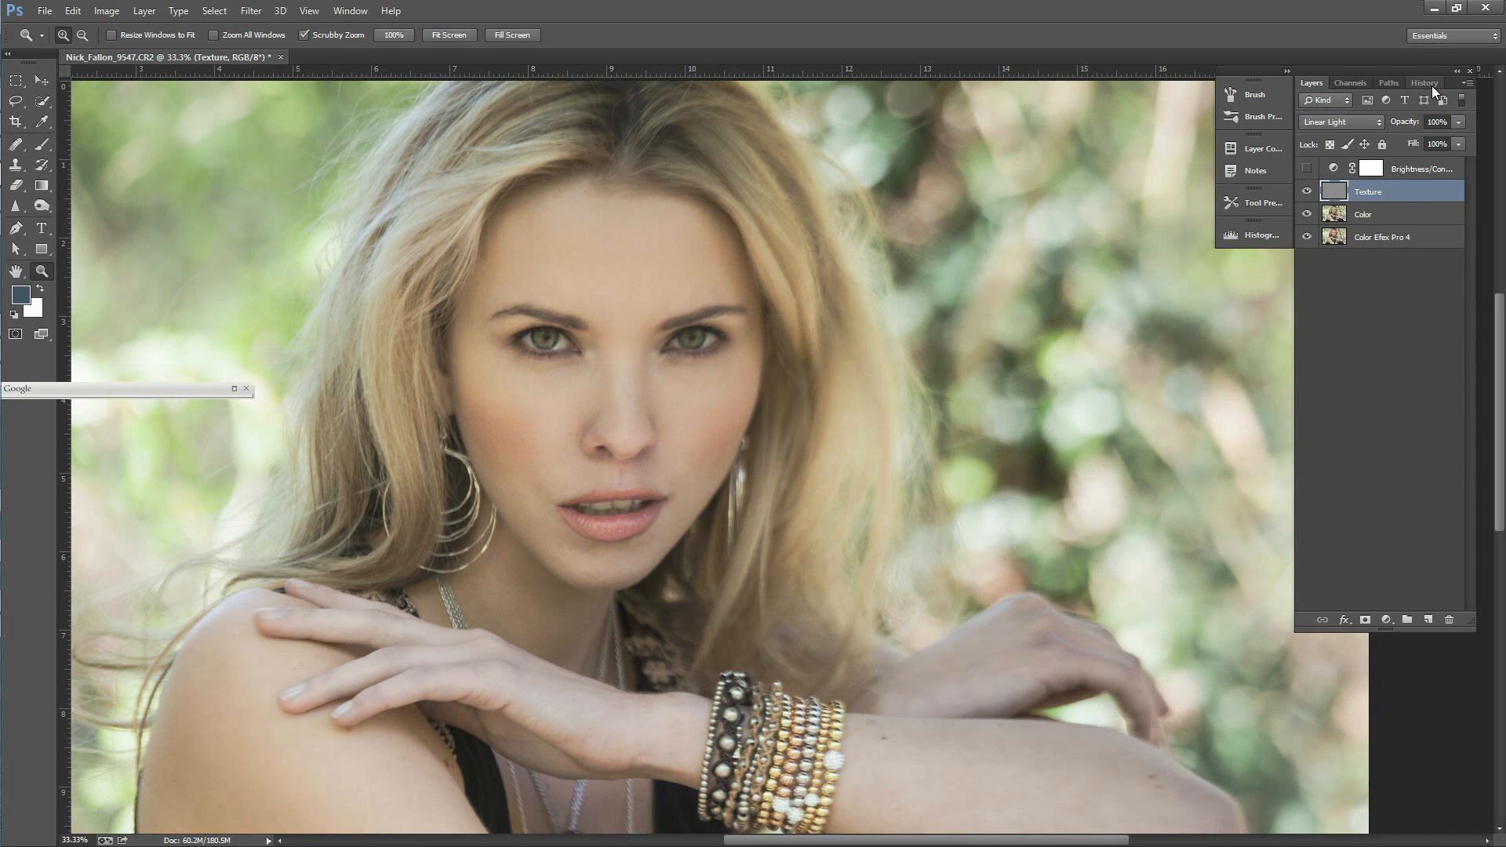
click(1425, 83)
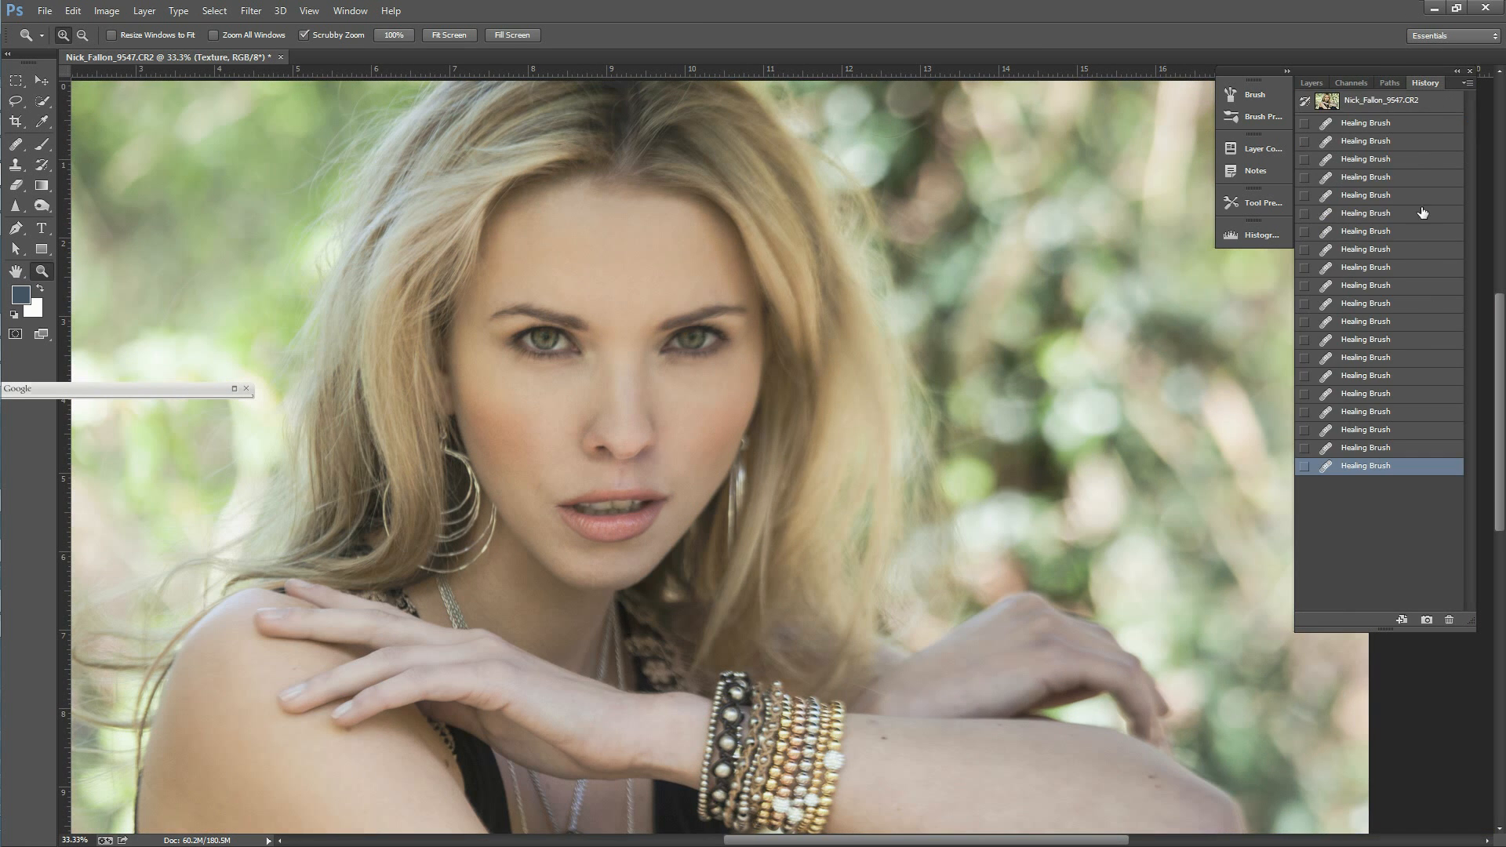
click(1427, 619)
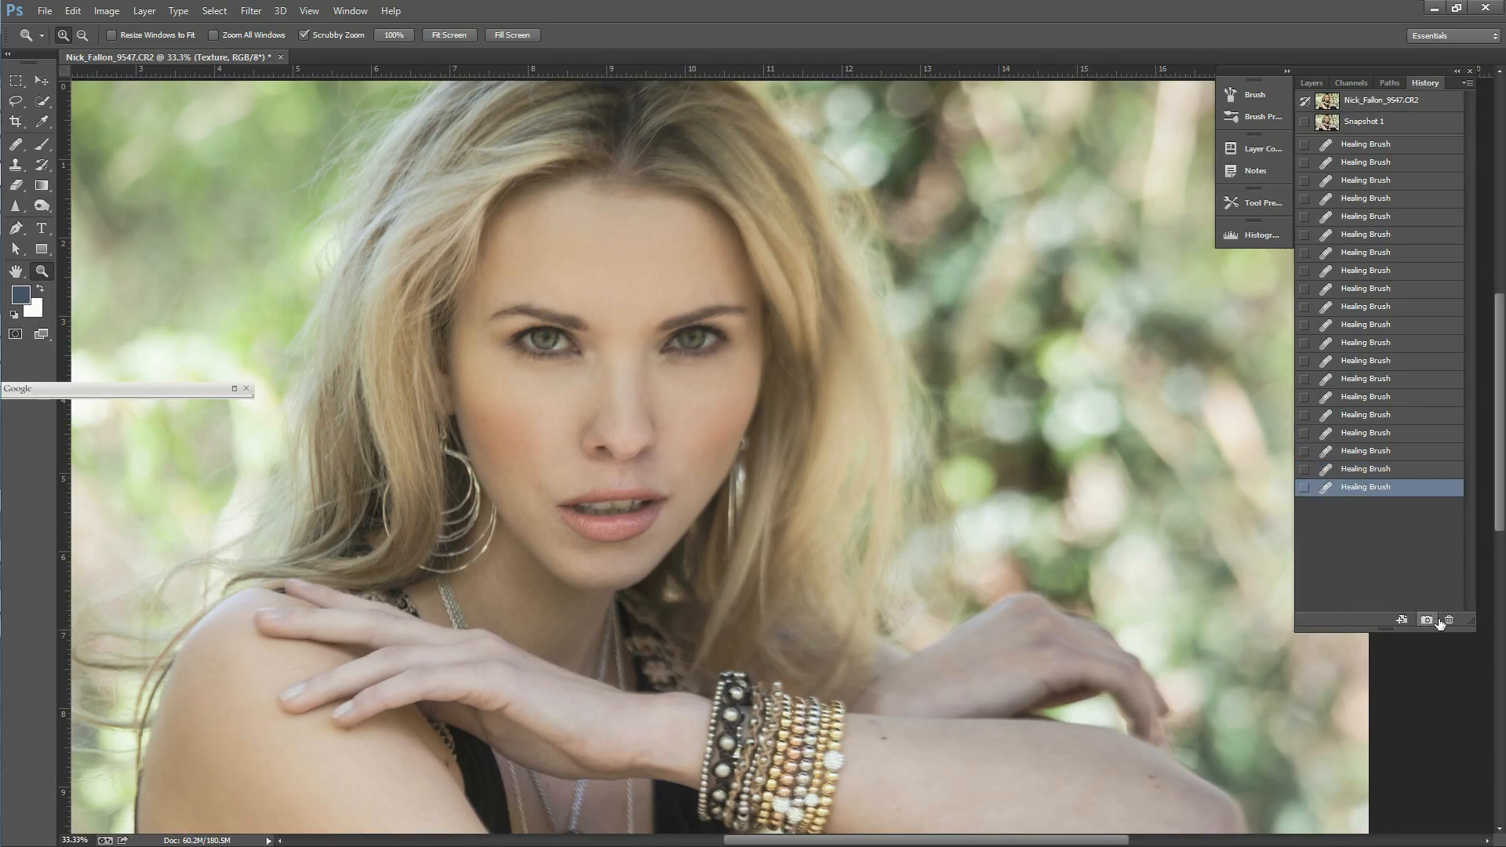
Step: Compare the original opened image with the retouched snapshot by alternating between them, and finish on the snapshot
click(1314, 123)
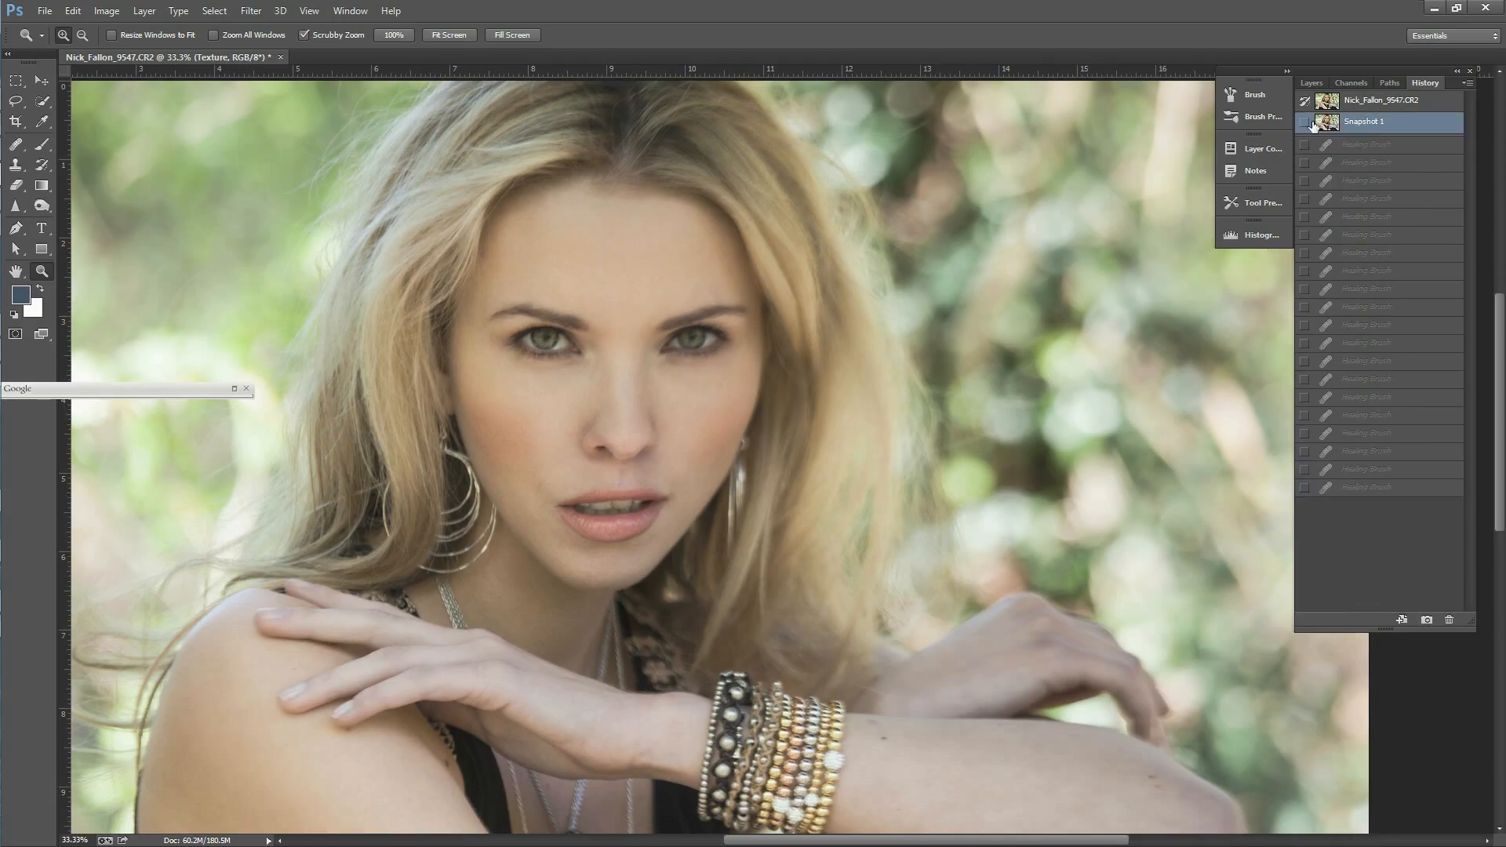
click(1363, 105)
click(1376, 125)
click(1374, 108)
click(1372, 128)
click(1369, 109)
click(1369, 122)
click(1371, 107)
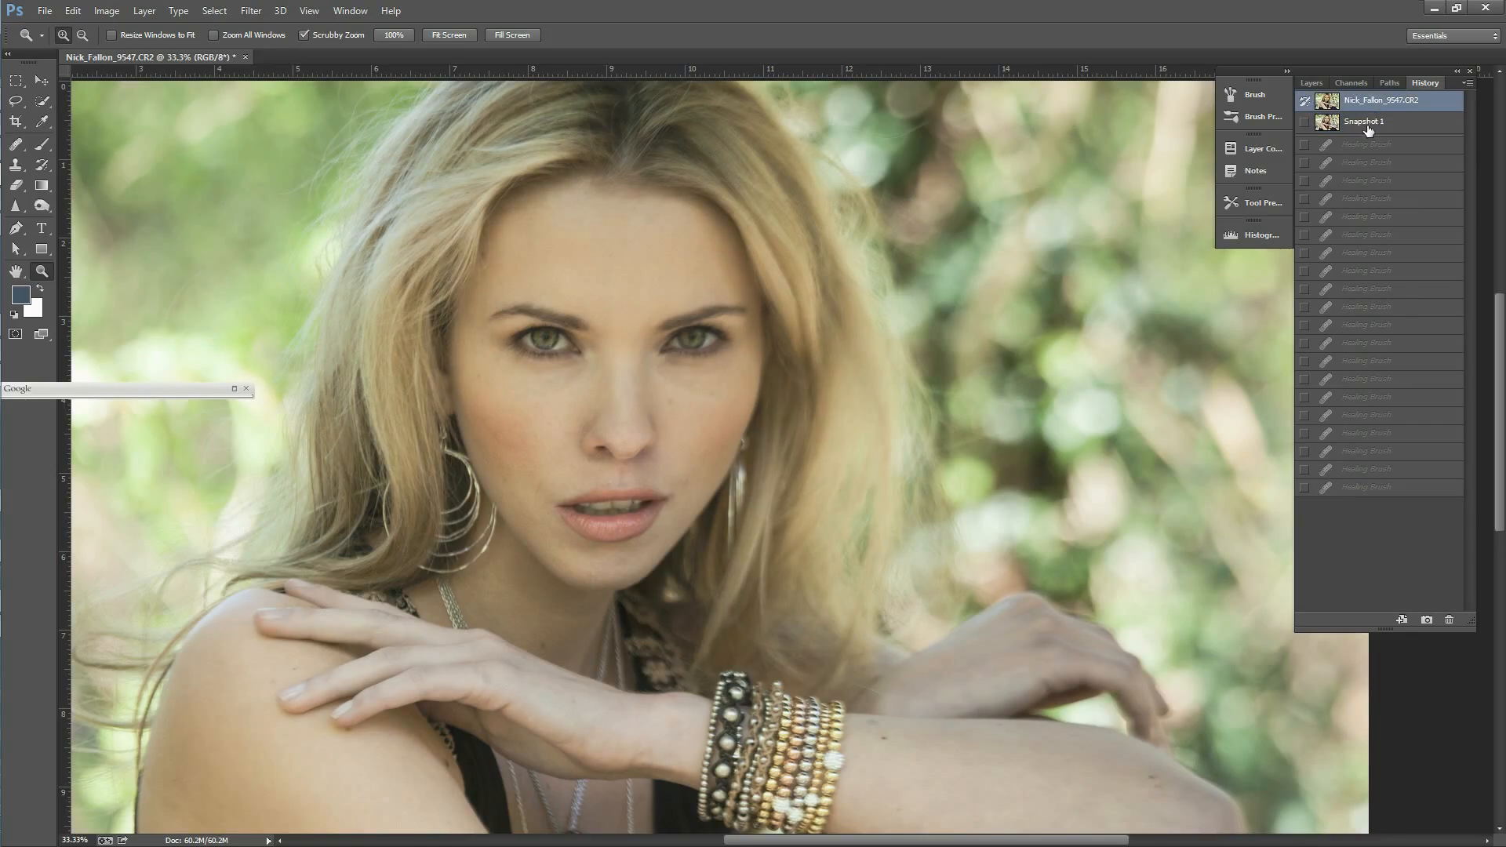
click(1371, 130)
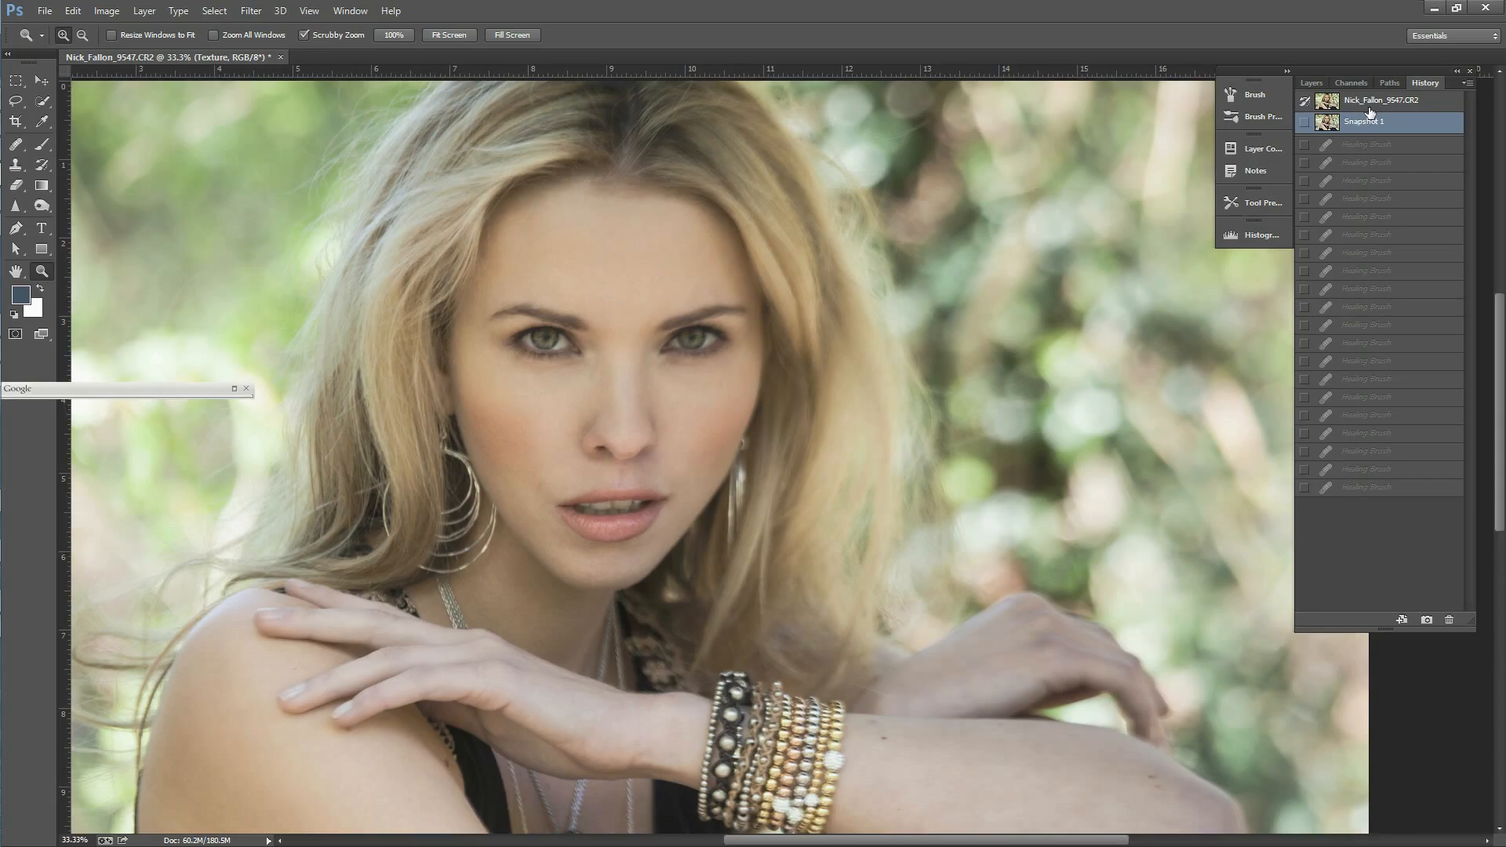
click(1373, 102)
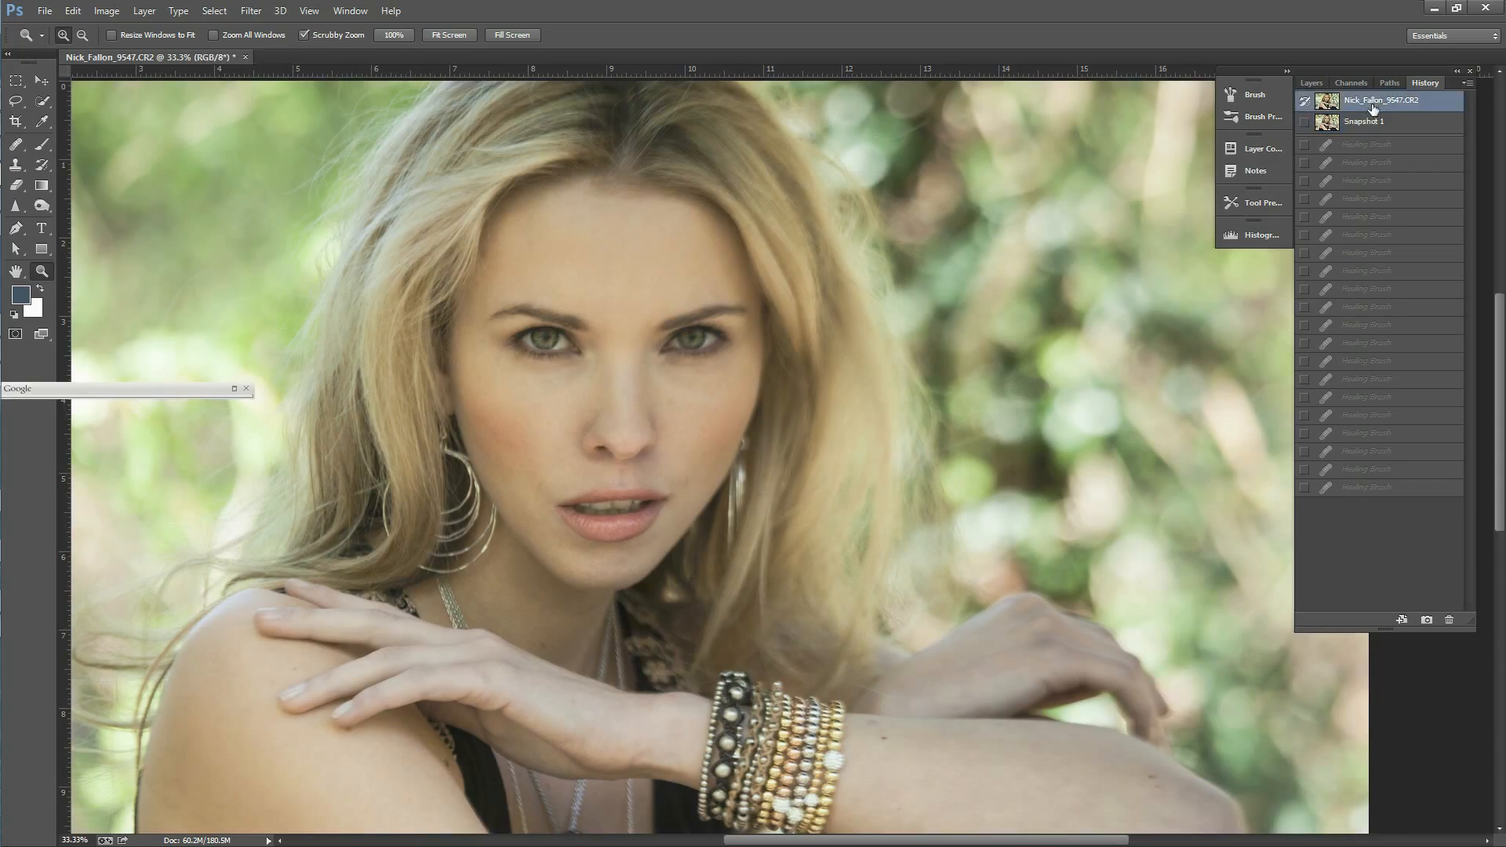
click(1370, 123)
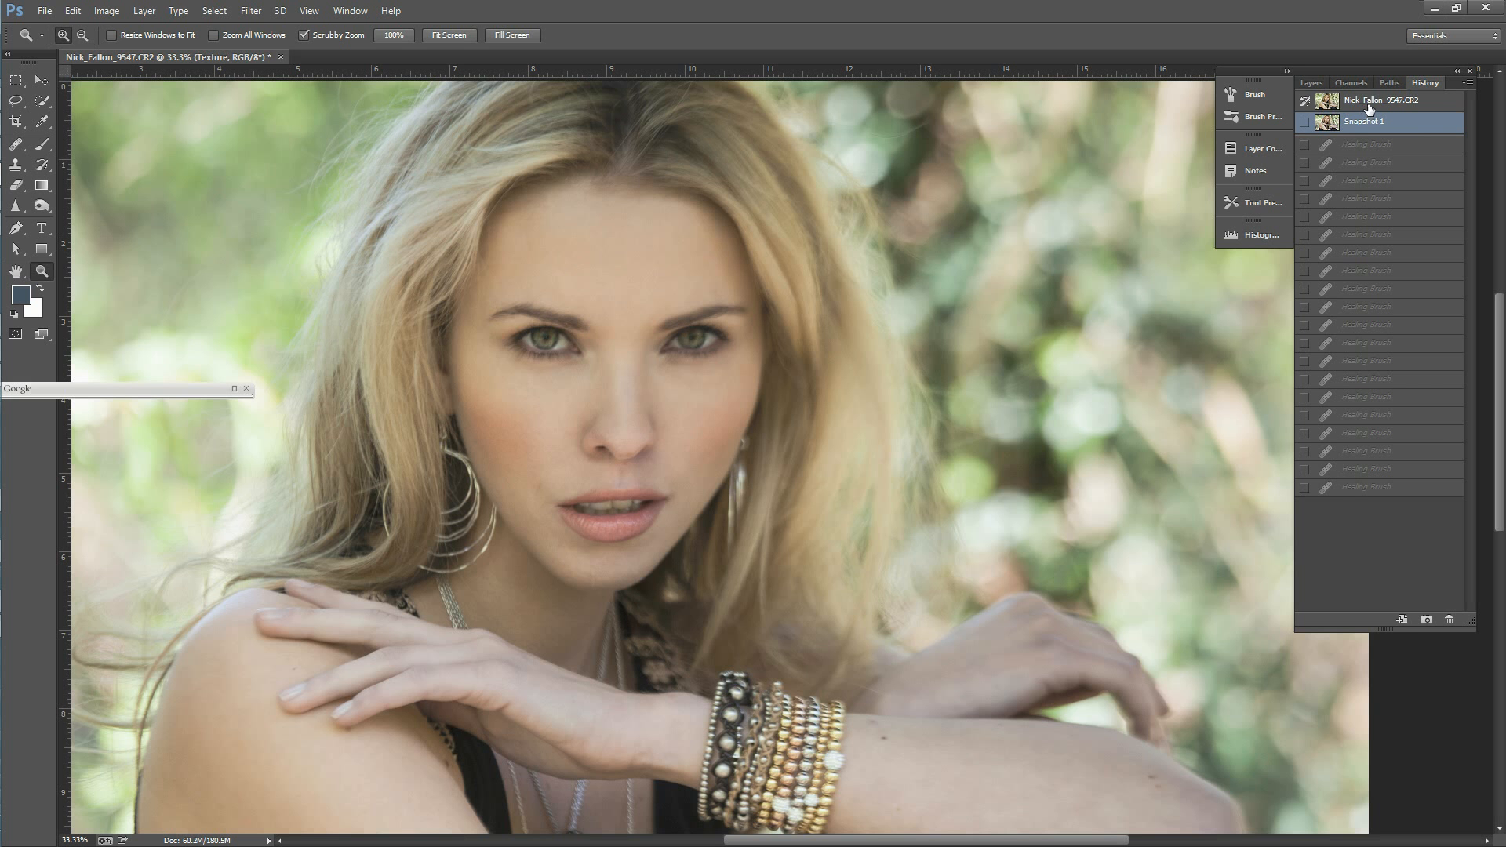
Step: Set up the Healing Brush for the forearm, with the Texture layer hidden and the Color layer active
click(1312, 83)
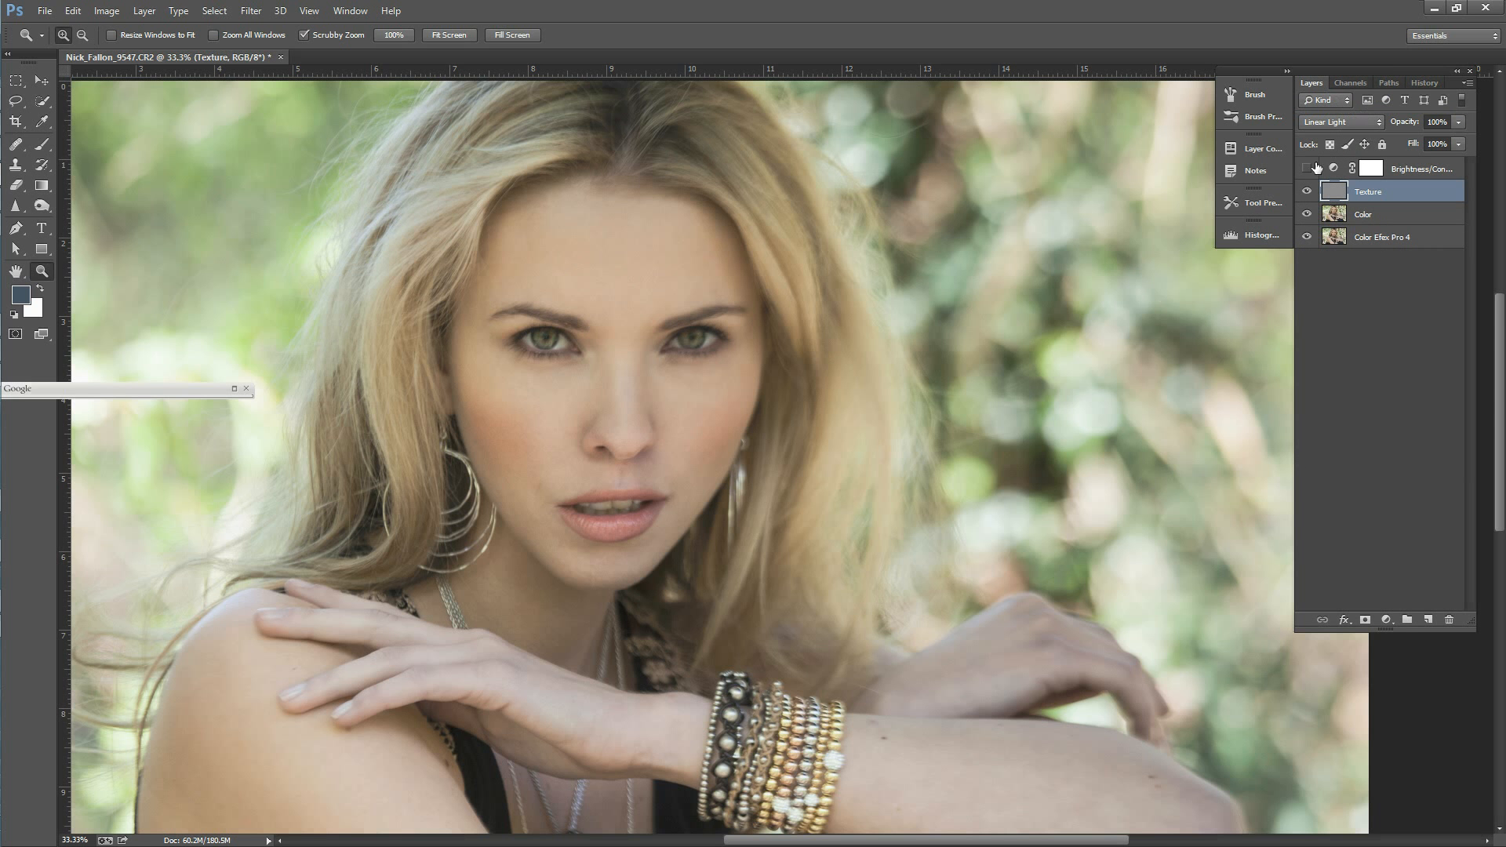
drag(1501, 350, 1500, 432)
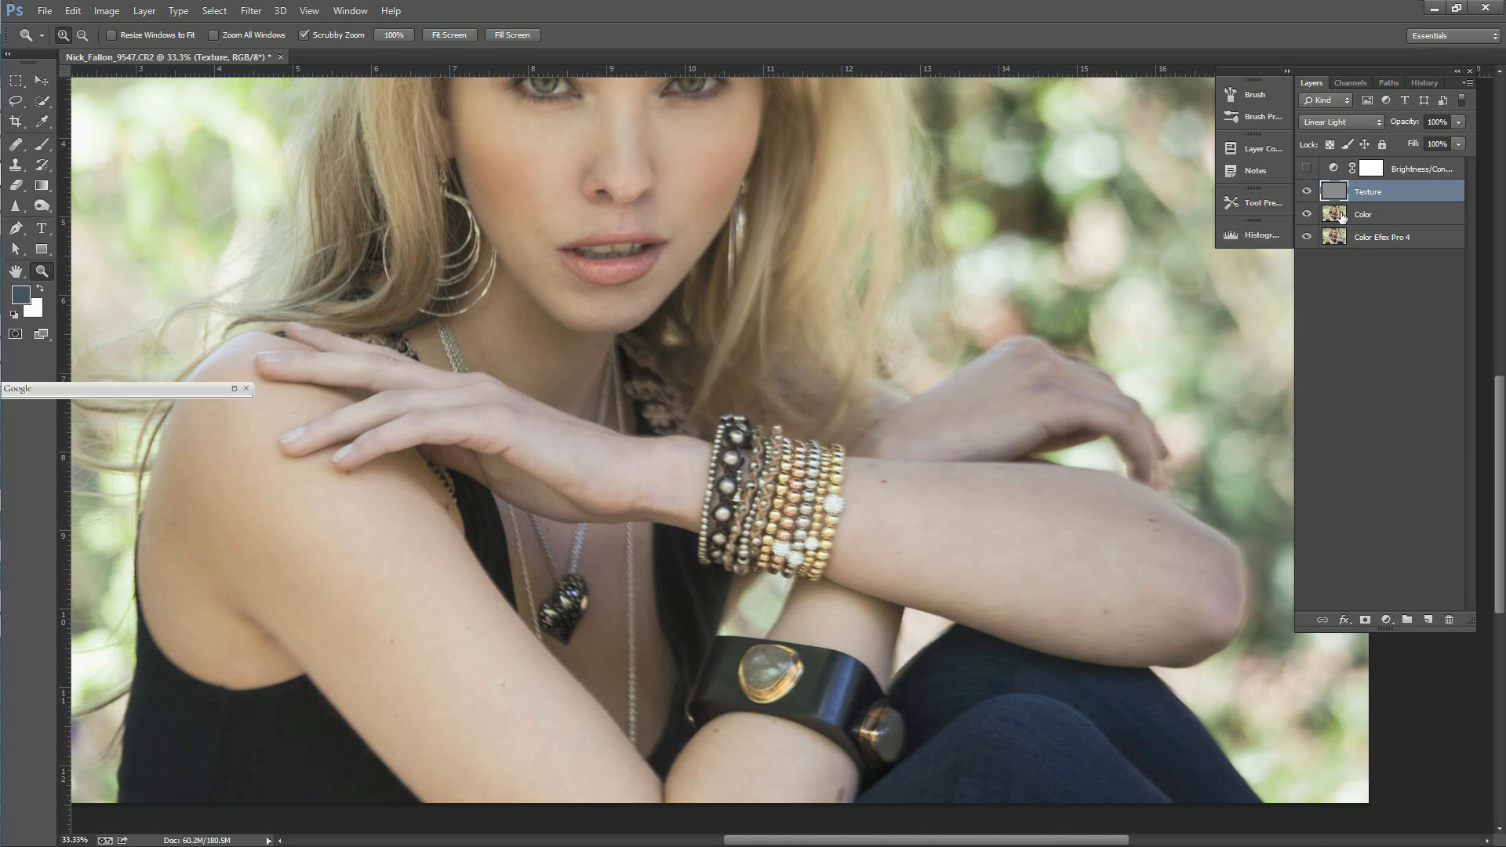
click(1032, 532)
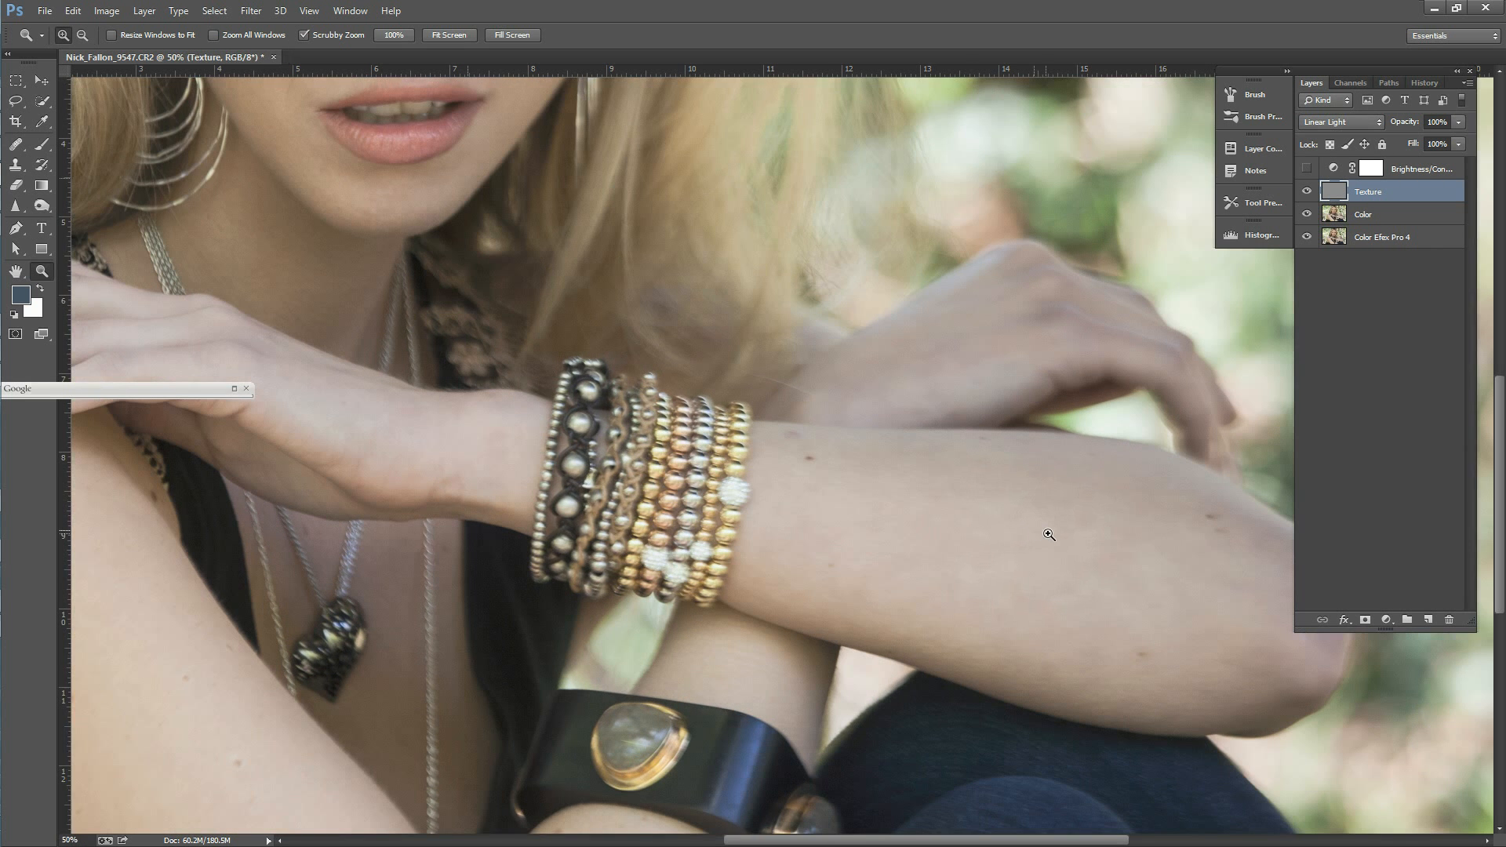
click(15, 144)
click(812, 471)
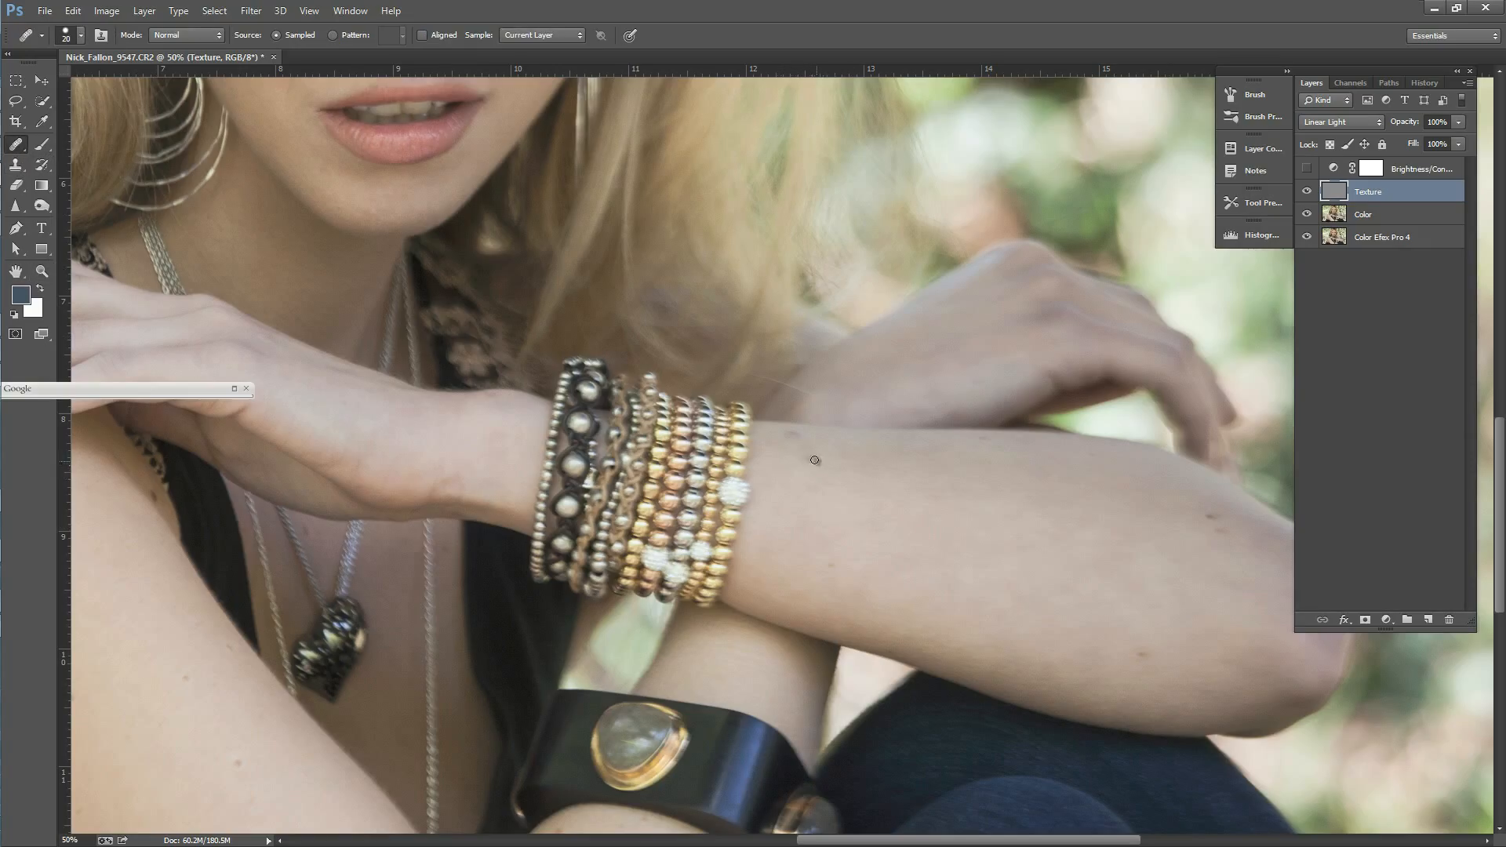
click(1307, 192)
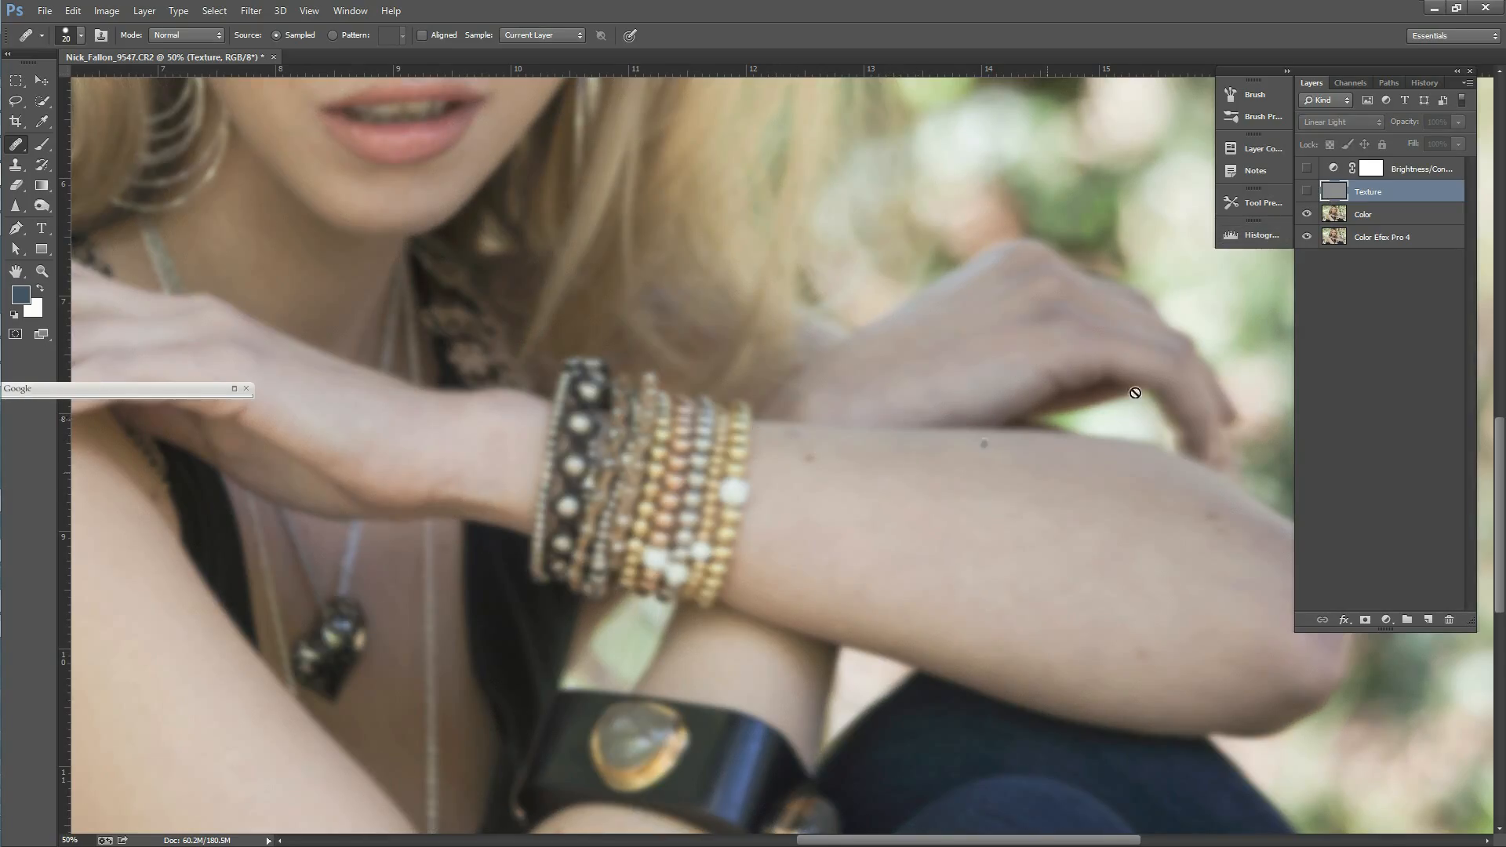
click(1369, 221)
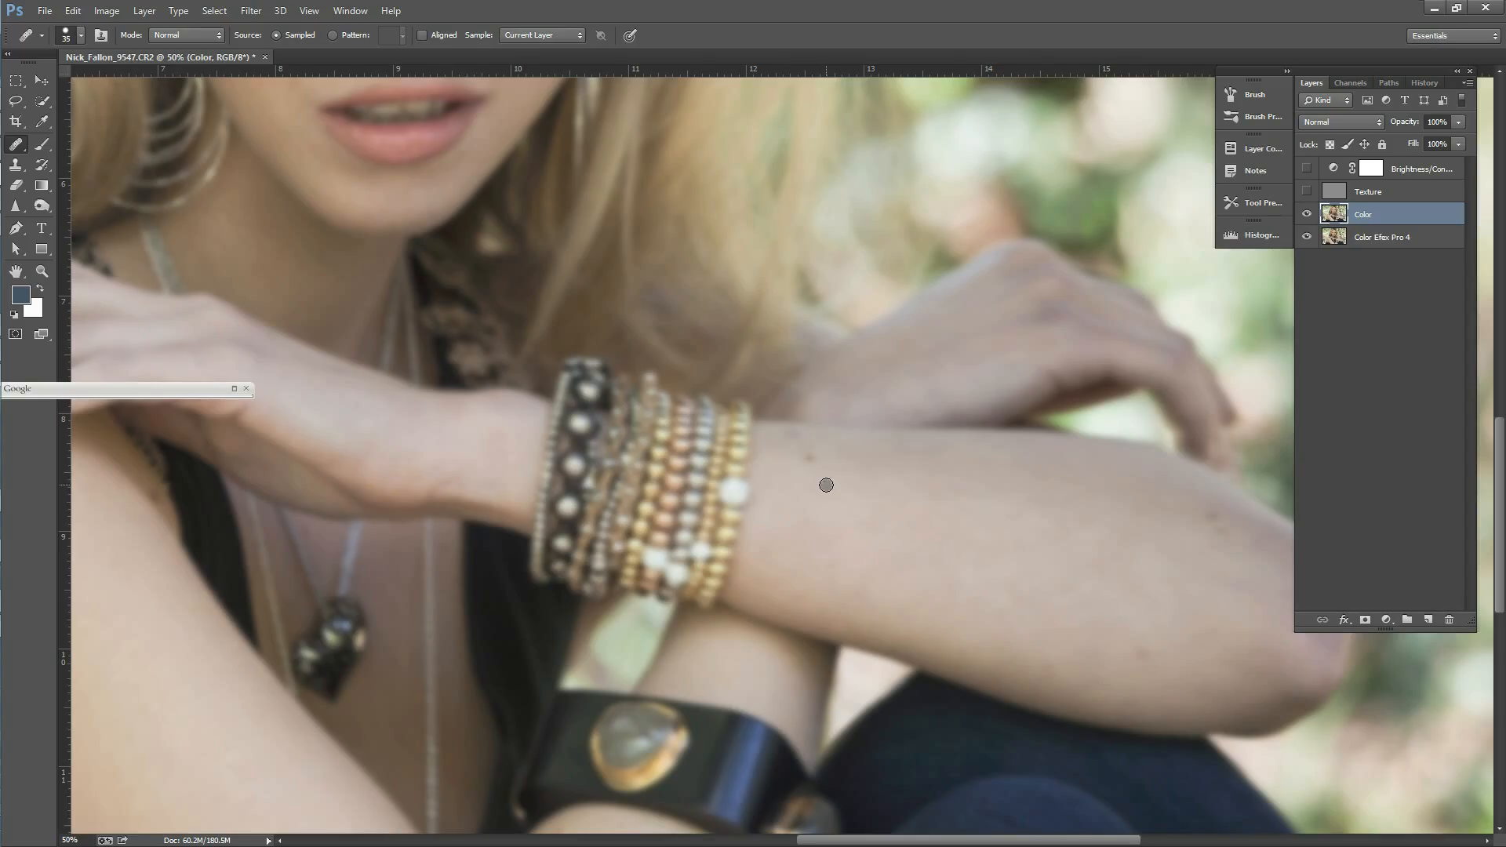
Step: Heal the dark moles on the forearm beside the bracelets and toward the elbow on the Color layer
alt+click(798, 474)
drag(812, 461, 811, 463)
click(1216, 524)
click(797, 437)
alt+click(788, 477)
drag(812, 450, 815, 466)
alt+click(1118, 643)
drag(1139, 648, 1146, 654)
Step: Even out the blotchy patches across the middle of the forearm and near the elbow on the Color layer
drag(1052, 840, 1099, 840)
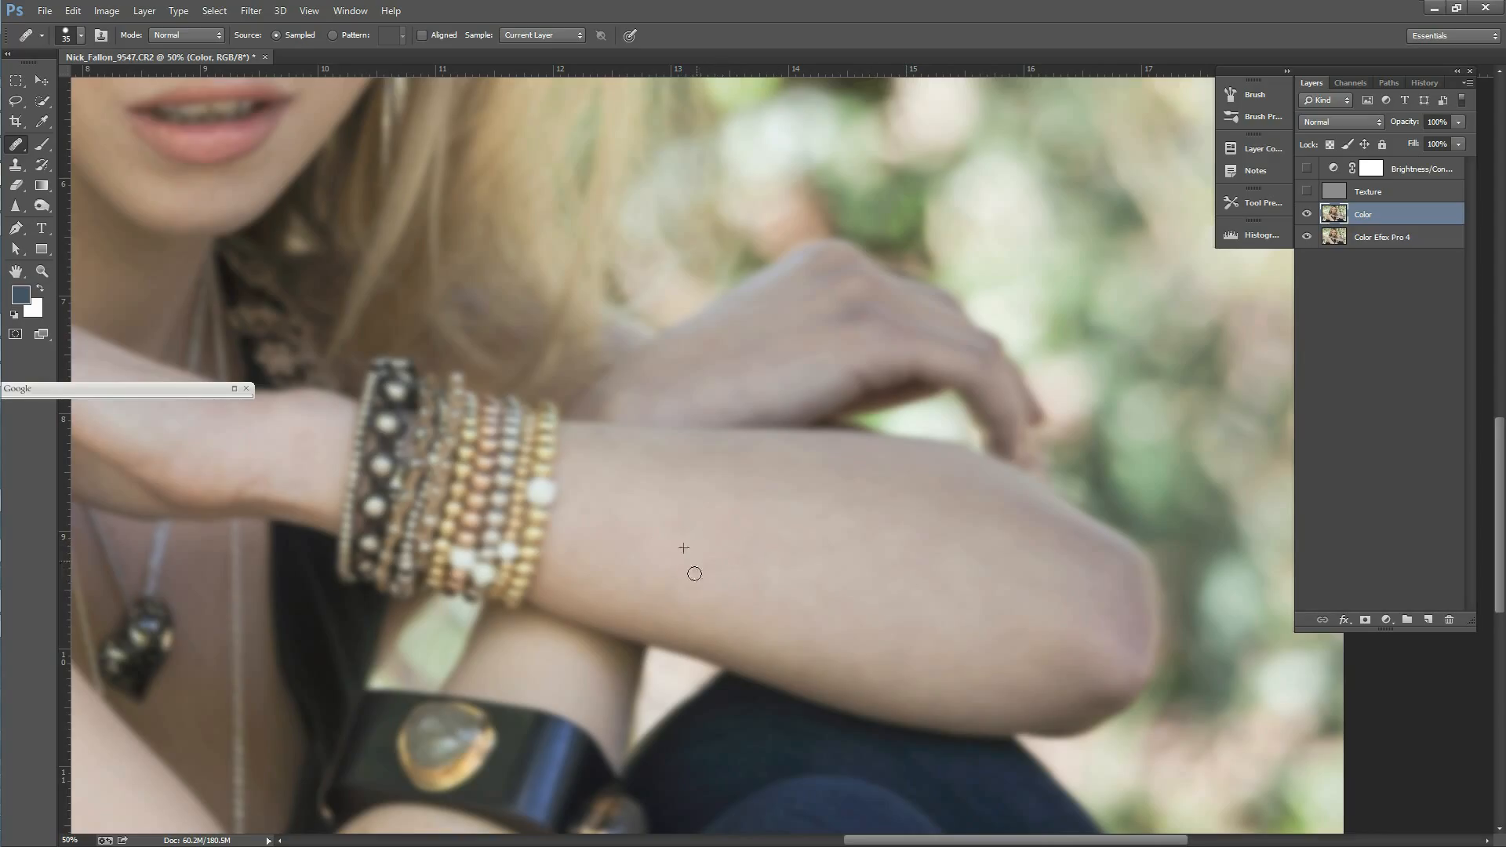
drag(604, 586, 681, 580)
drag(865, 527, 895, 532)
alt+click(819, 517)
drag(820, 495, 922, 535)
drag(731, 491, 761, 512)
click(1067, 640)
click(1011, 637)
alt+click(972, 619)
drag(1004, 634, 1013, 665)
Step: Show and activate the Texture layer, and heal the remaining dark marks on the forearm near the elbow
click(1307, 191)
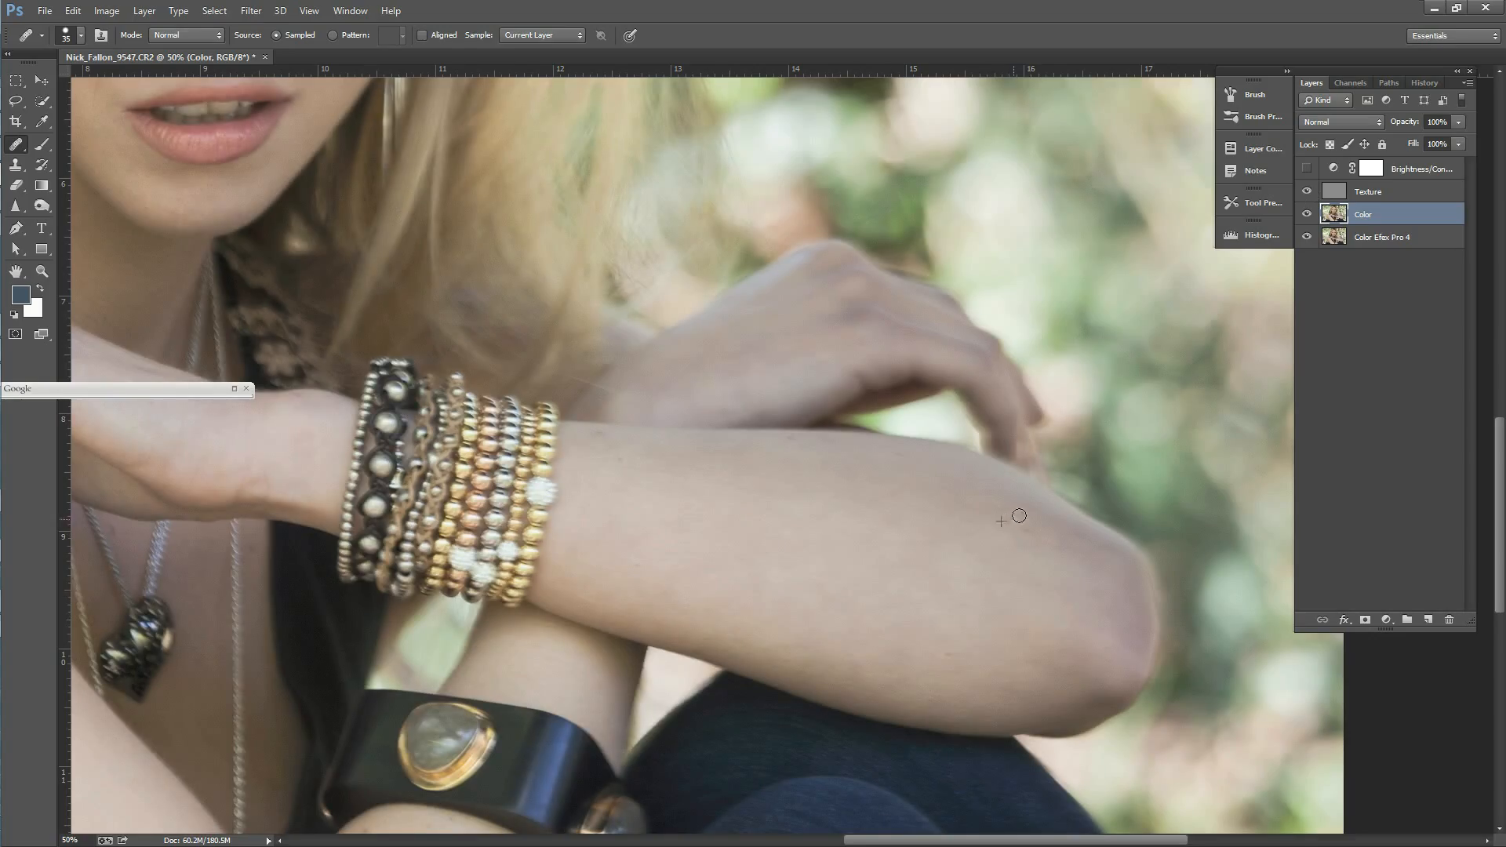
key(alt+bracketright)
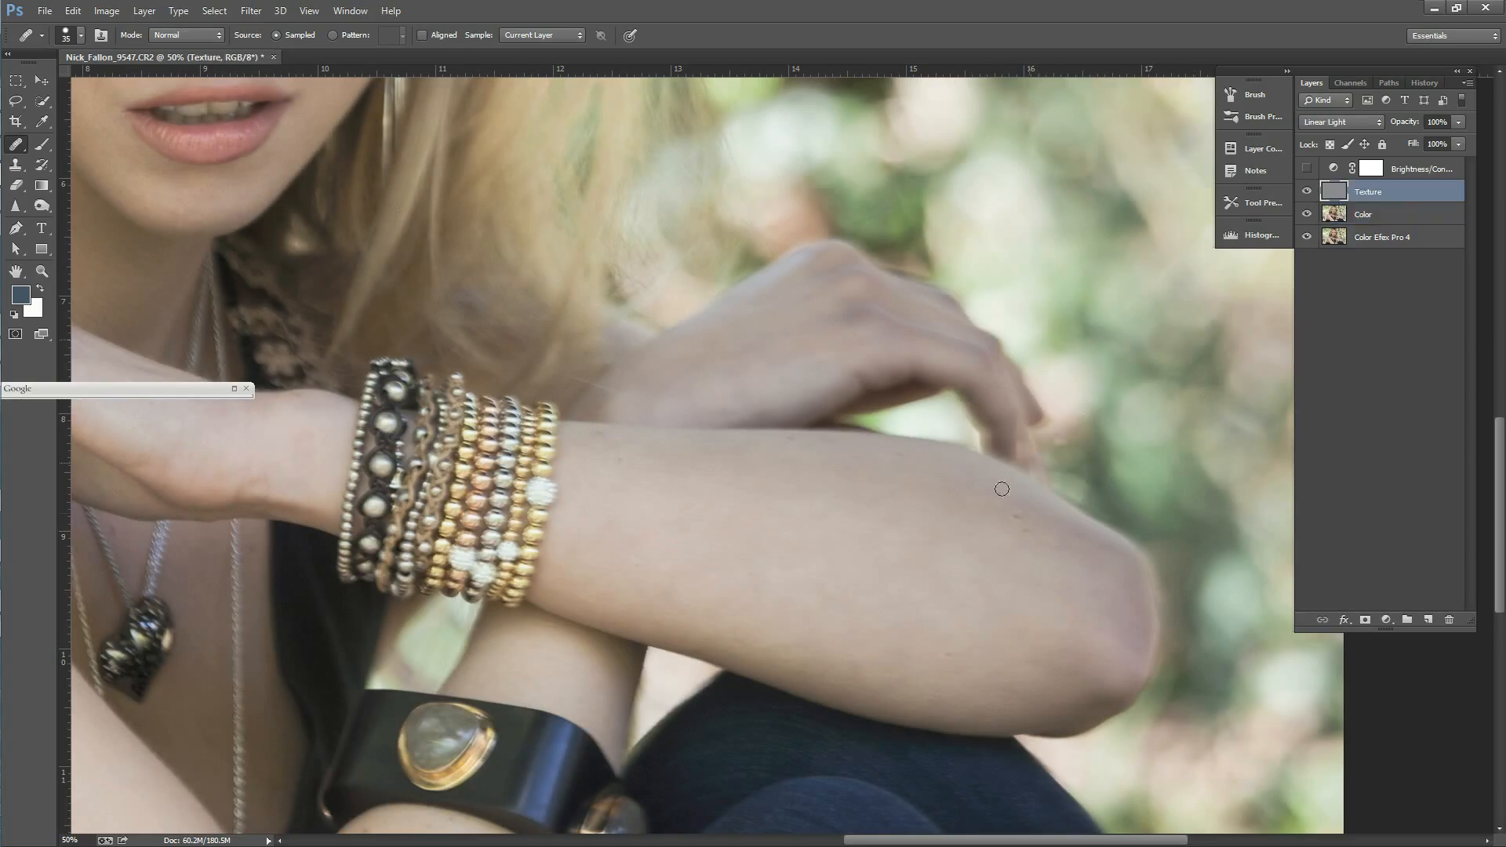
alt+click(1006, 551)
click(1027, 531)
key(alt)
Step: Heal the small marks on the wrist beside the bracelets on the Texture layer
drag(945, 843, 832, 830)
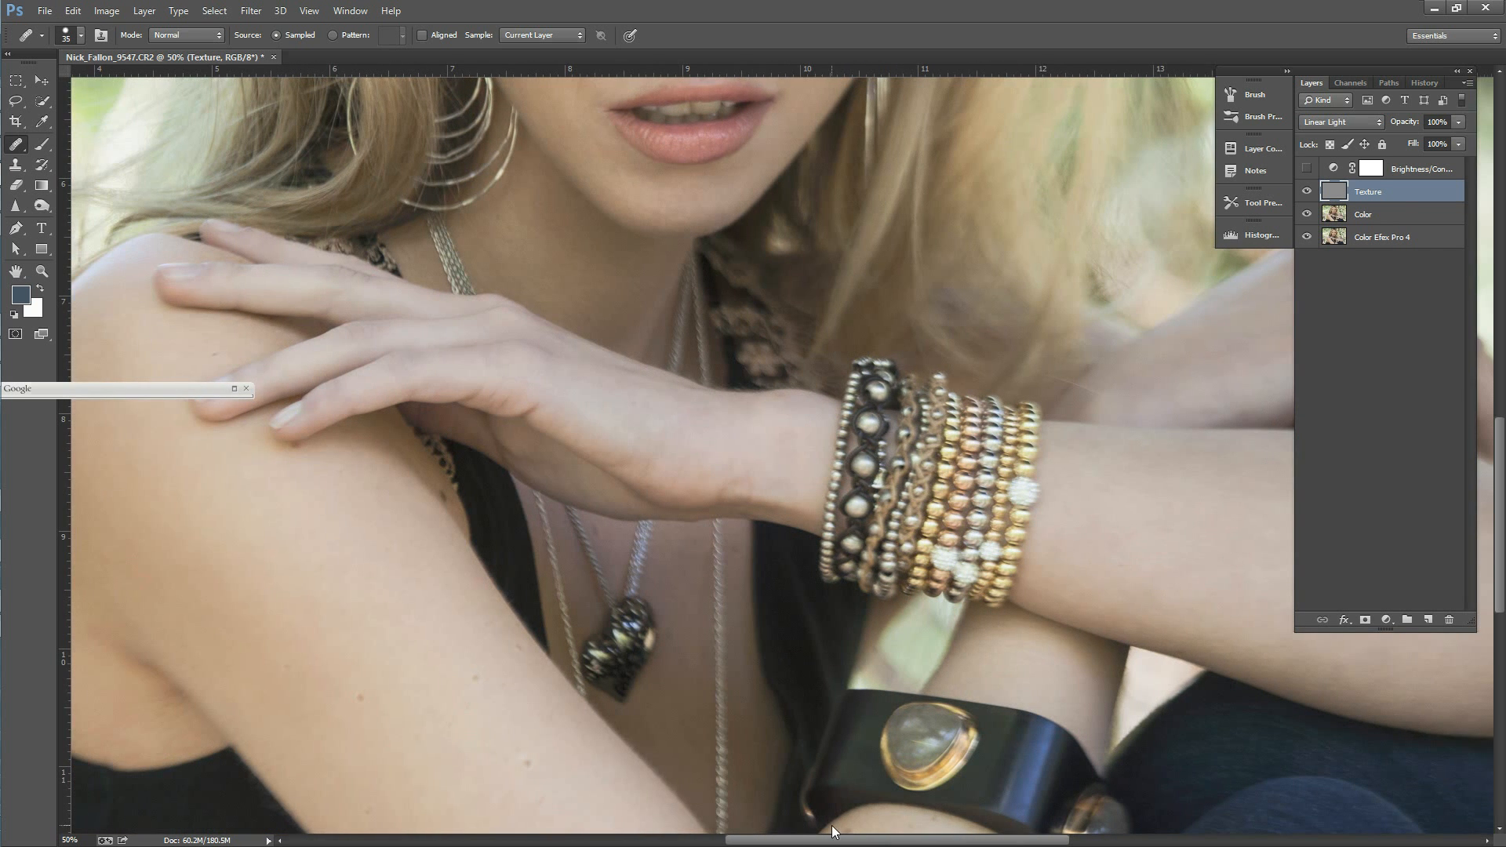
key(alt)
alt+click(798, 416)
click(796, 400)
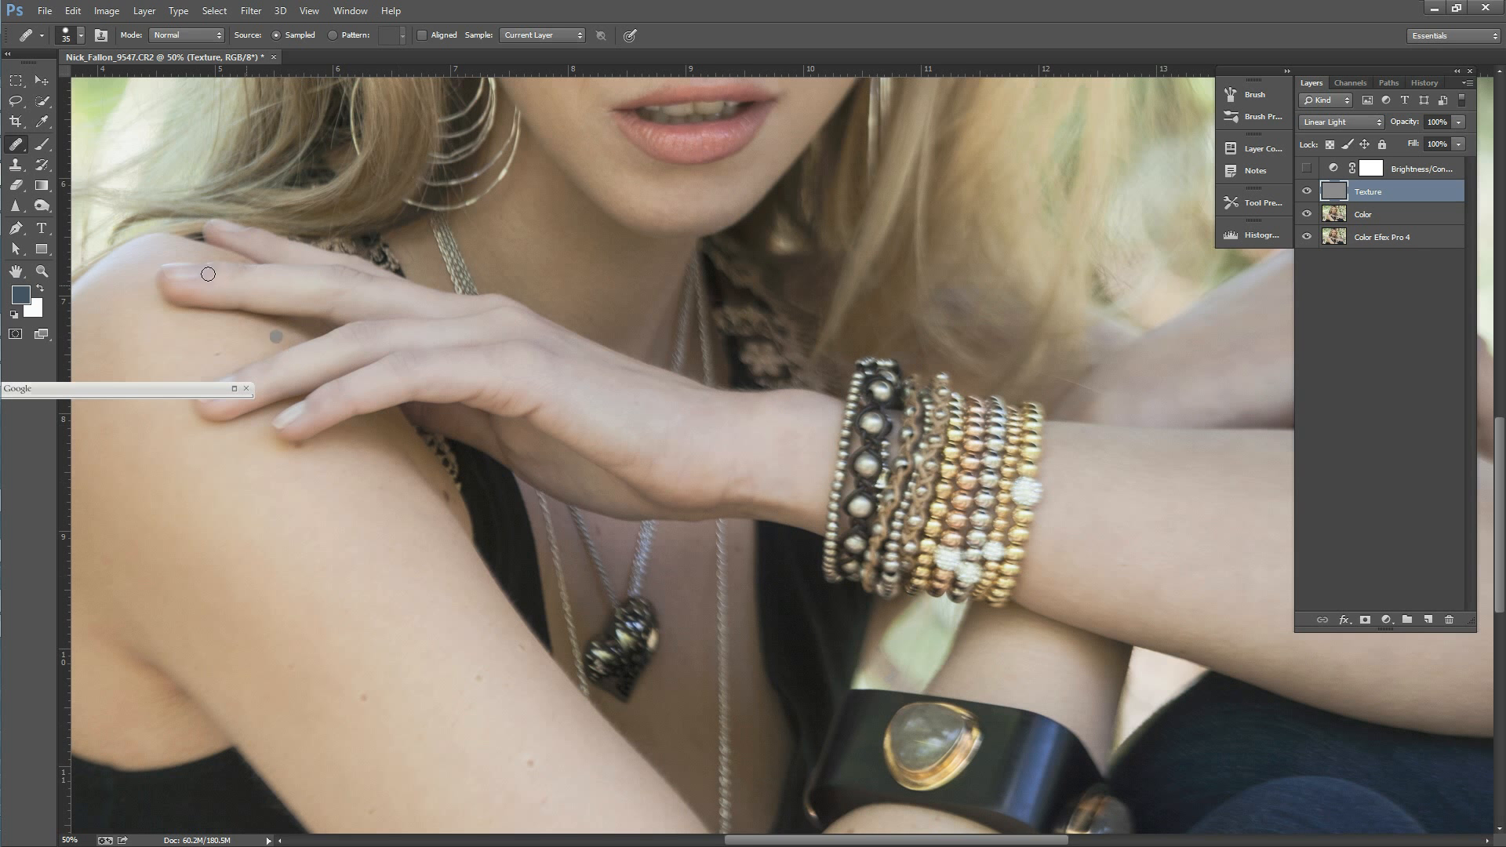
Step: Turn the Brightness/Contrast adjustment layer back on over the whole portrait
click(41, 272)
alt+click(498, 647)
alt+click(498, 646)
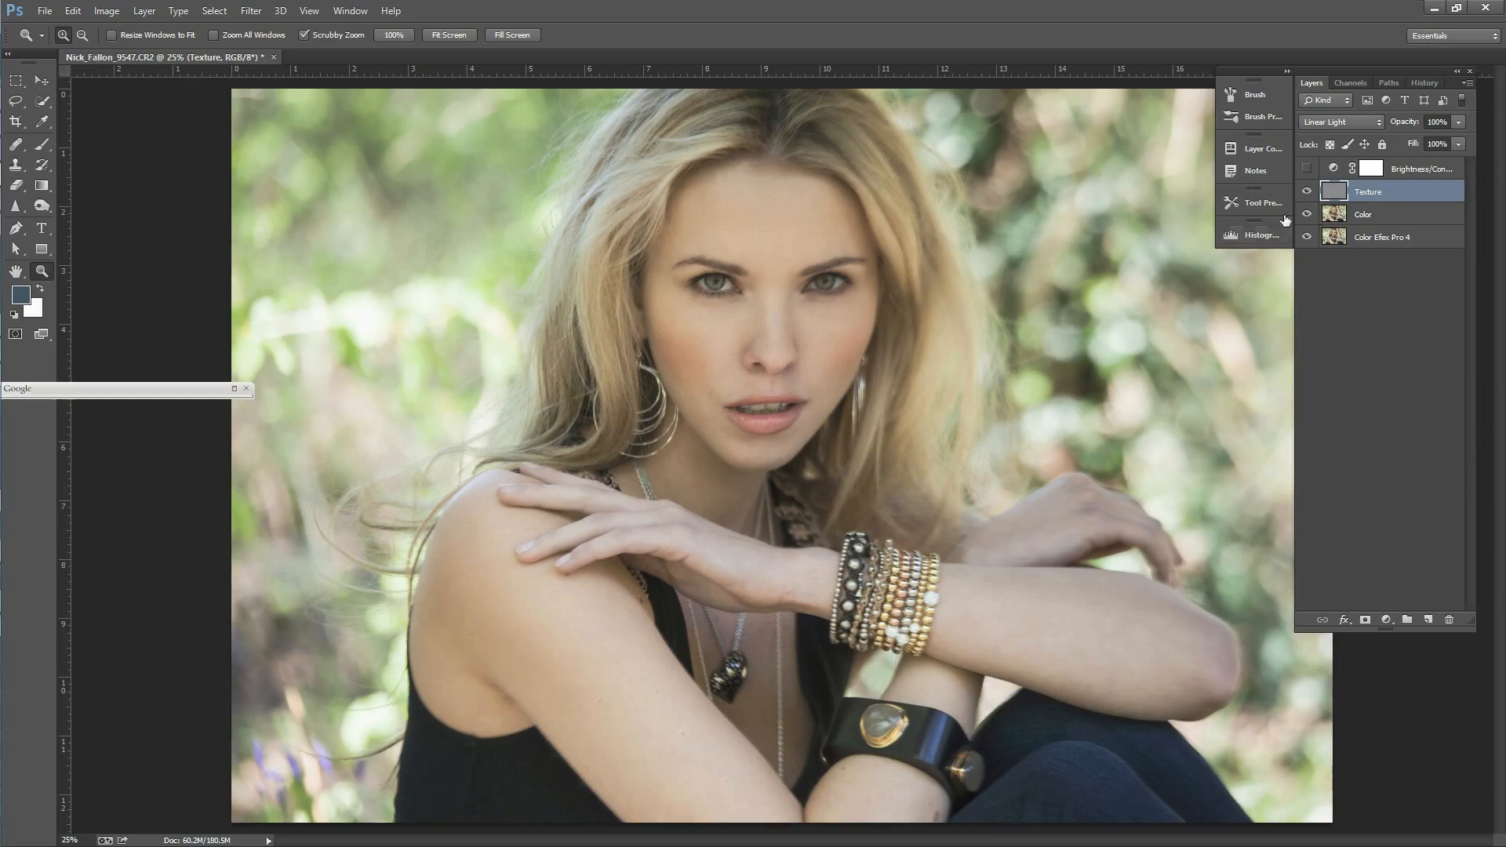
click(1307, 169)
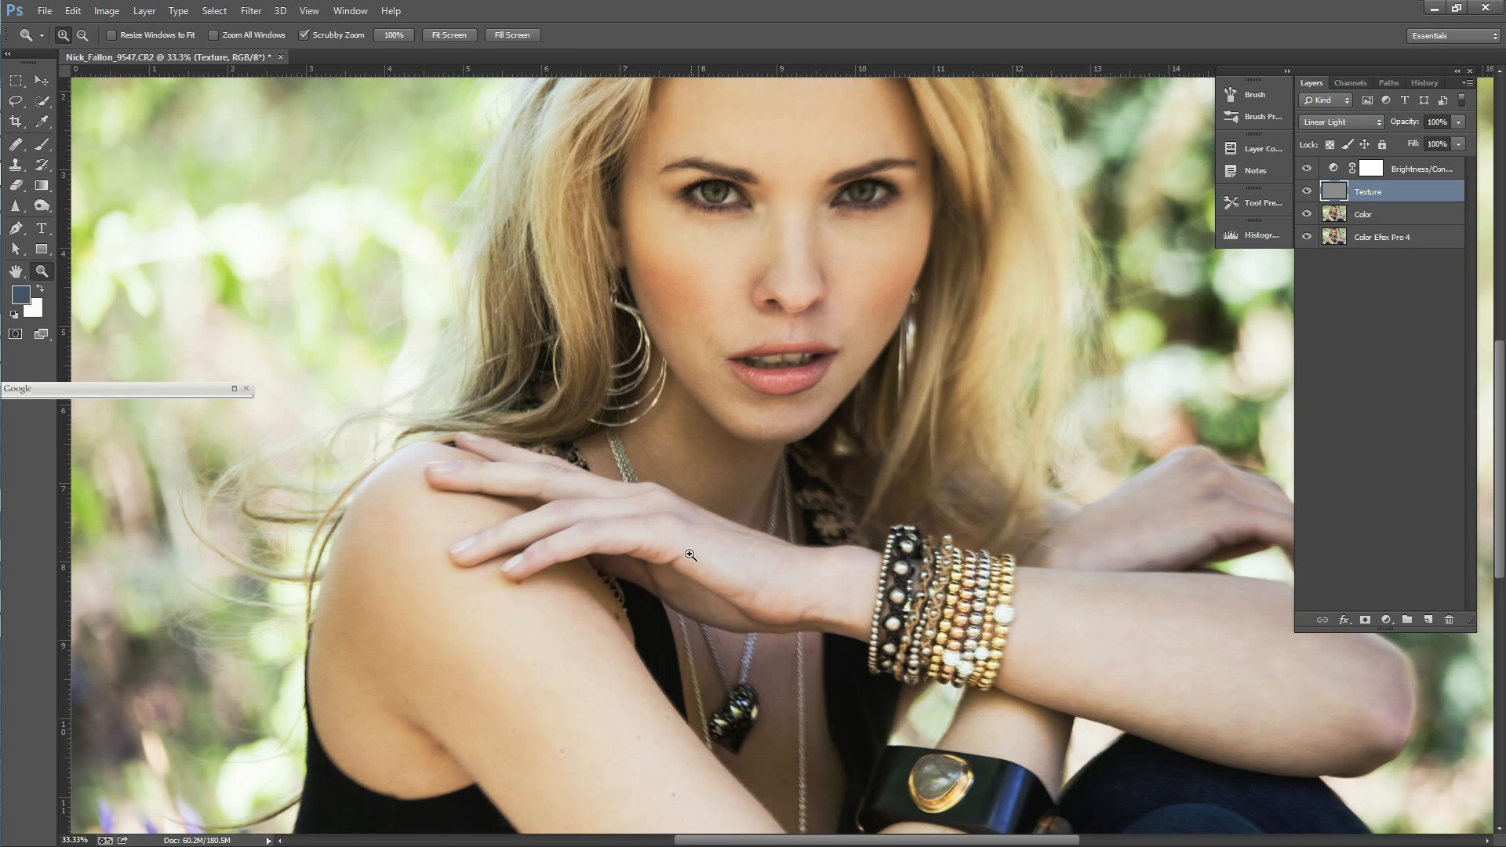
Step: Activate the Color layer, hide the Texture layer and choose the Healing Brush for the hand on the shoulder
click(693, 570)
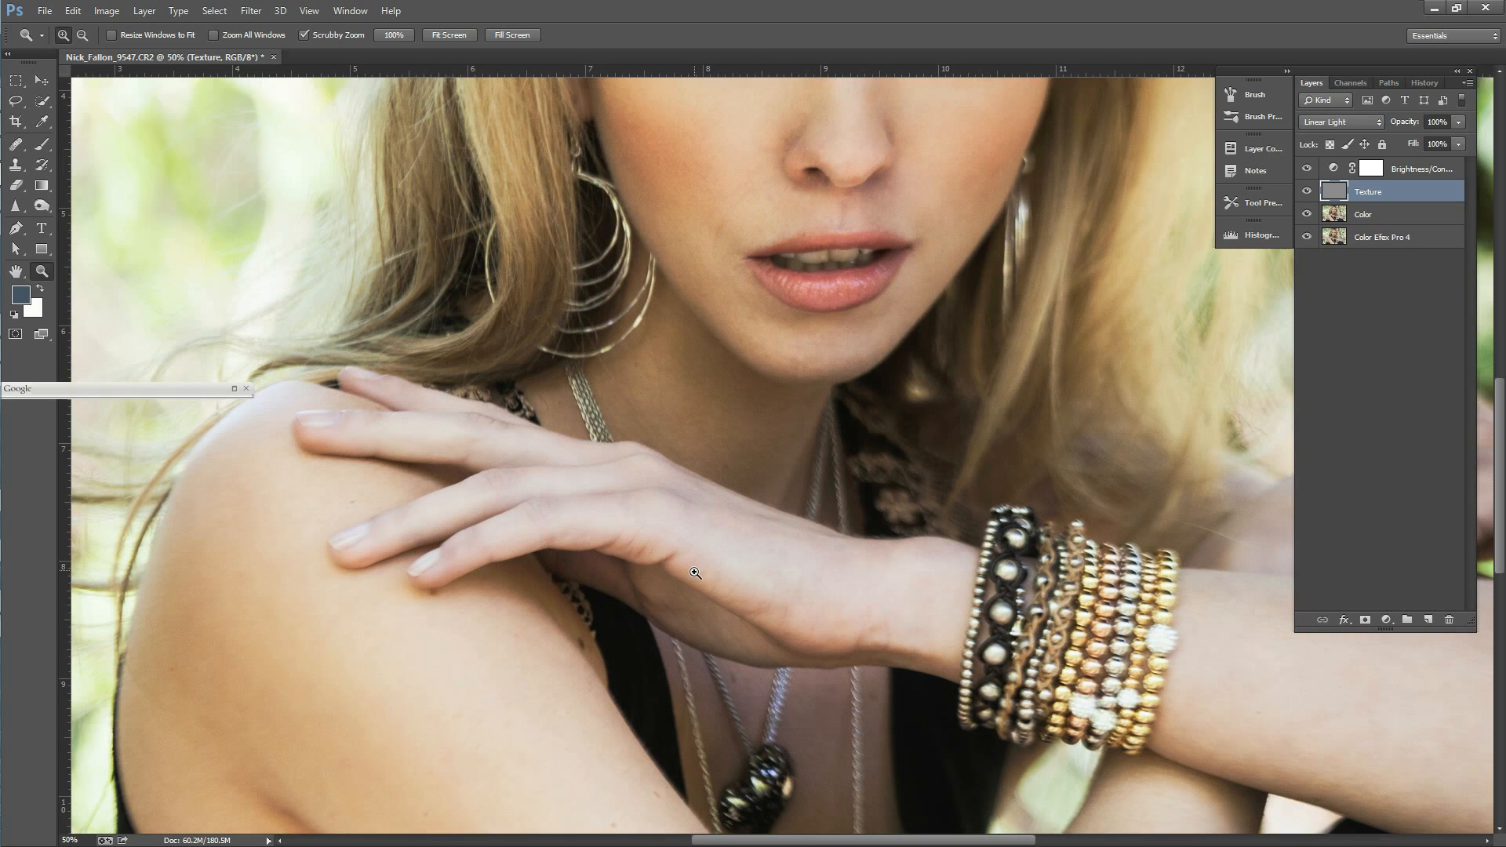
click(695, 573)
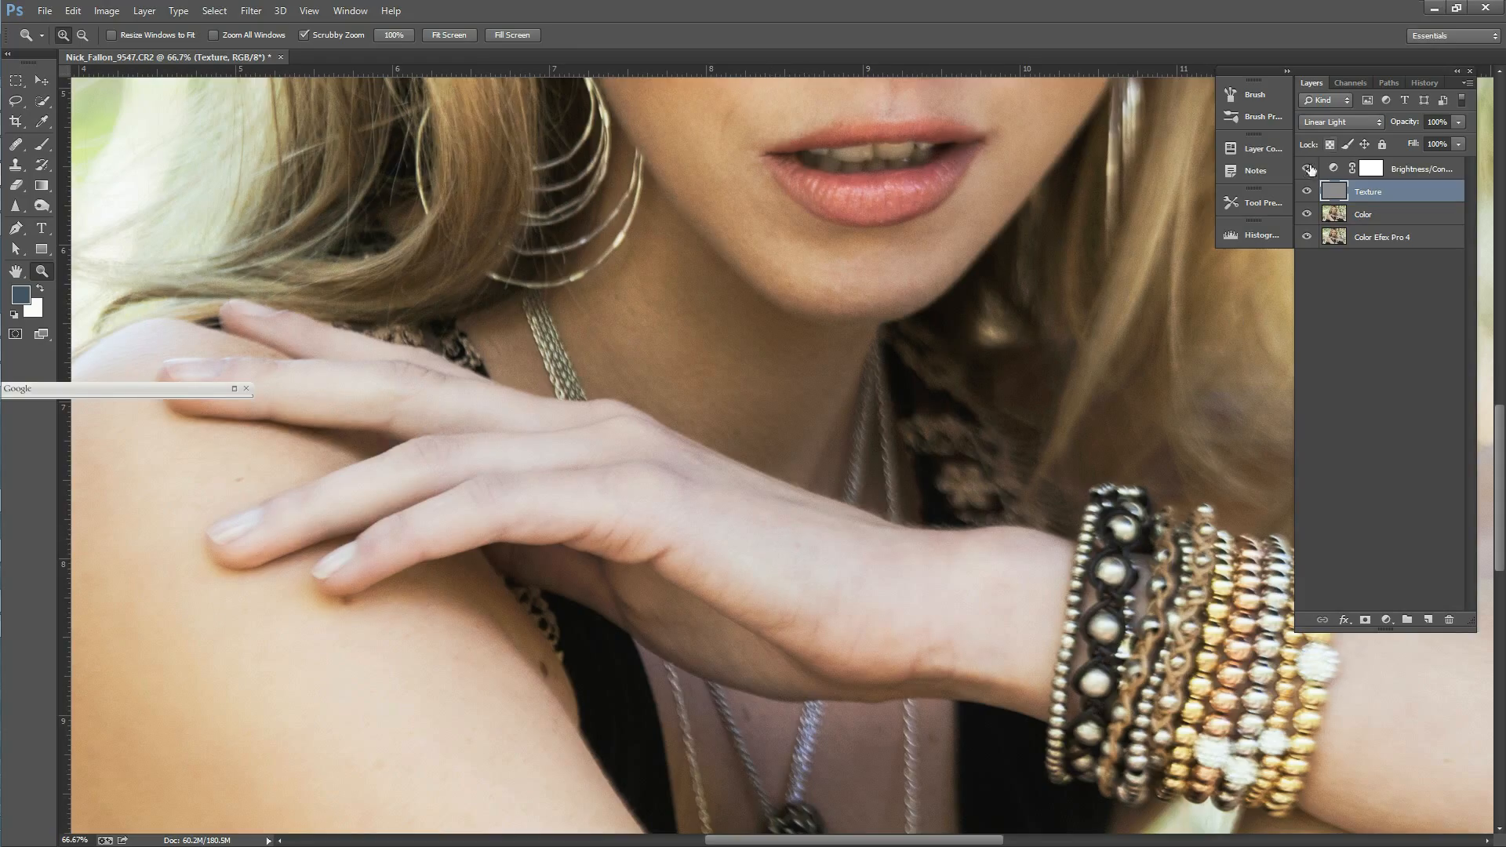
click(1383, 218)
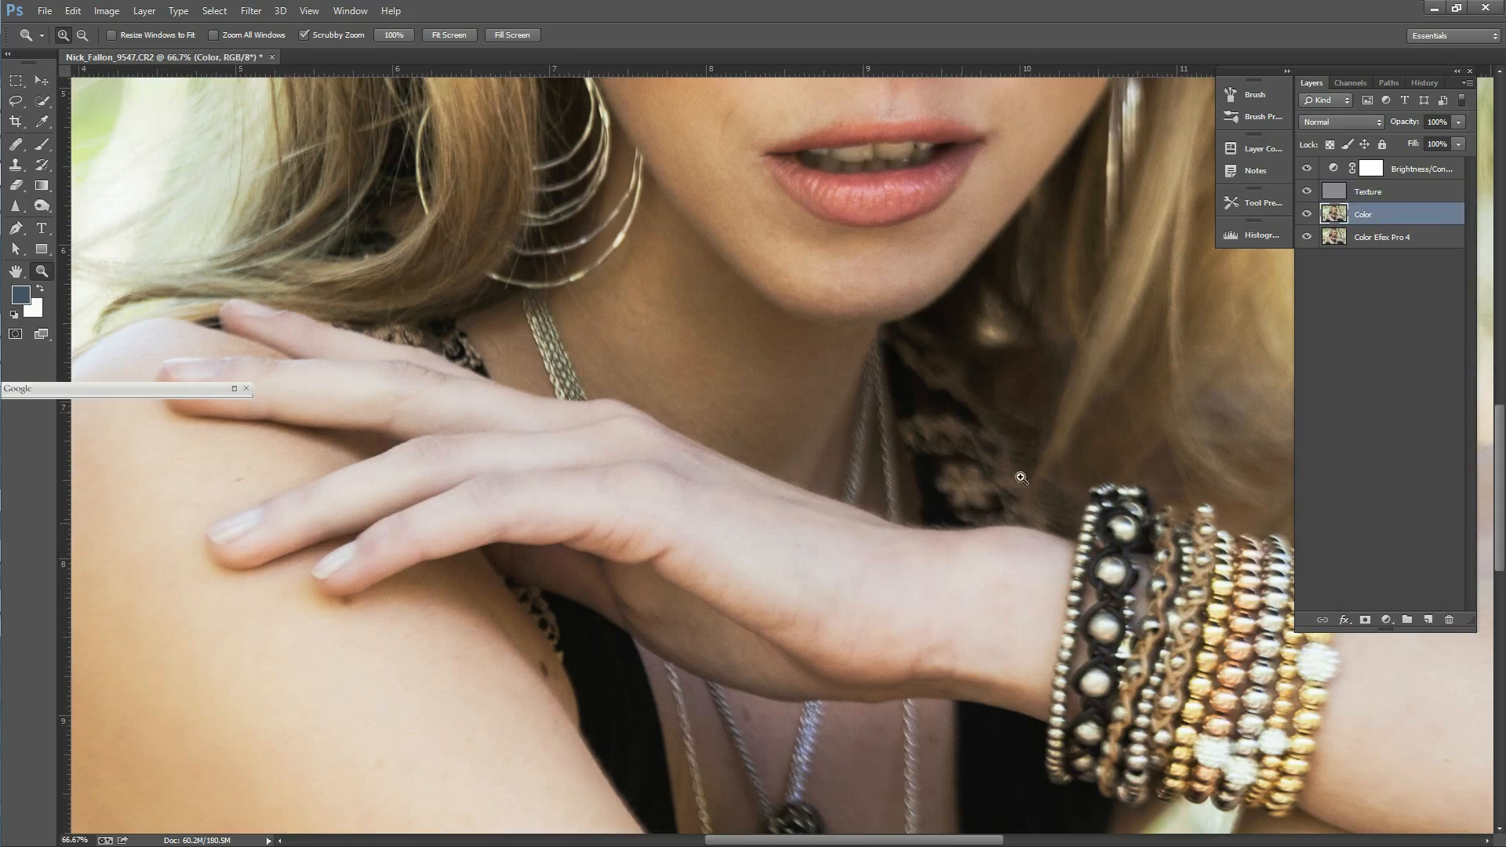
click(1306, 192)
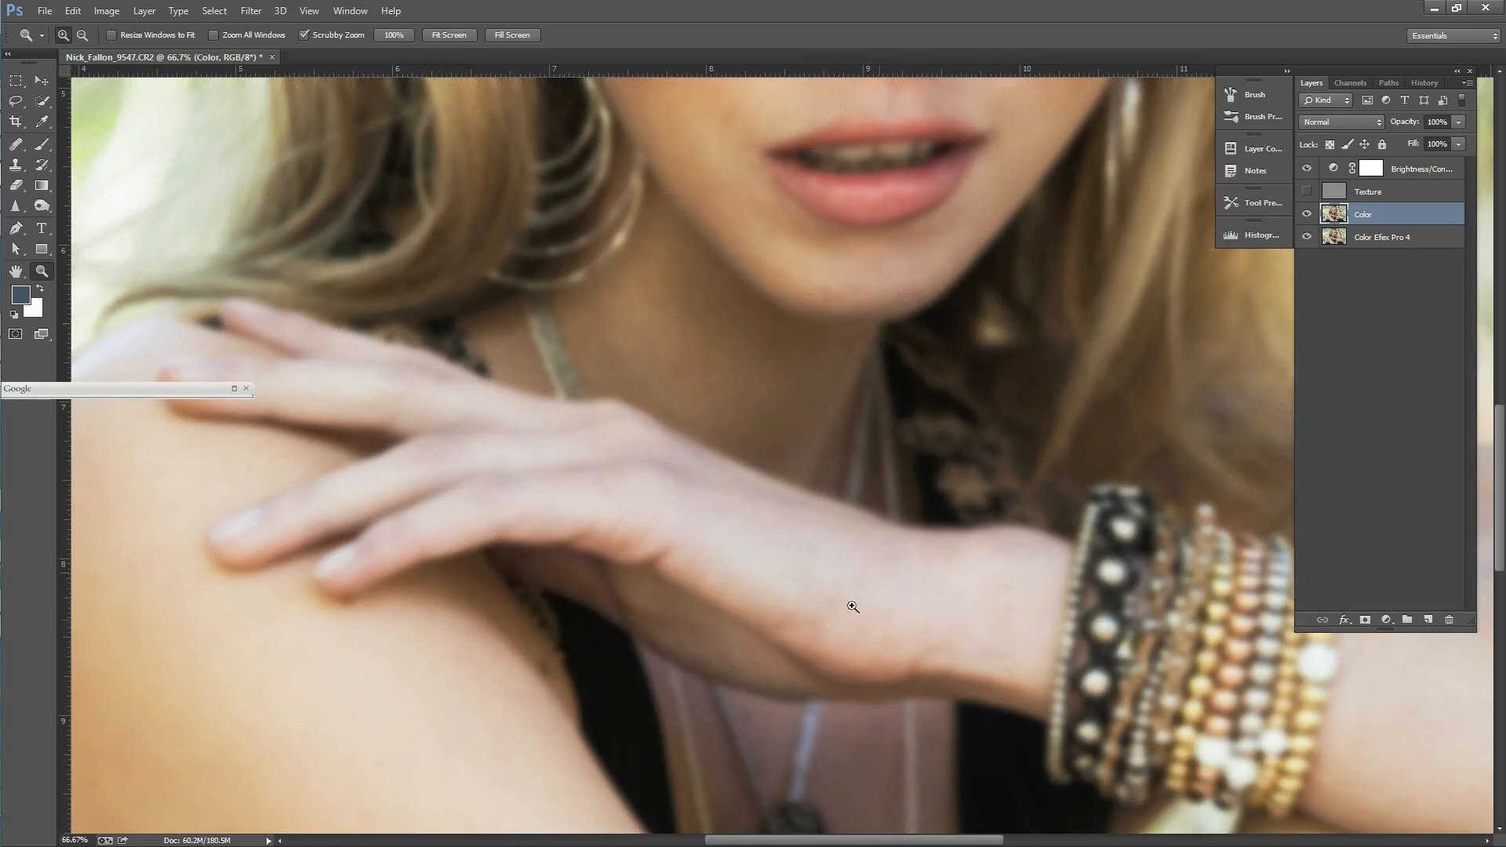
key(j)
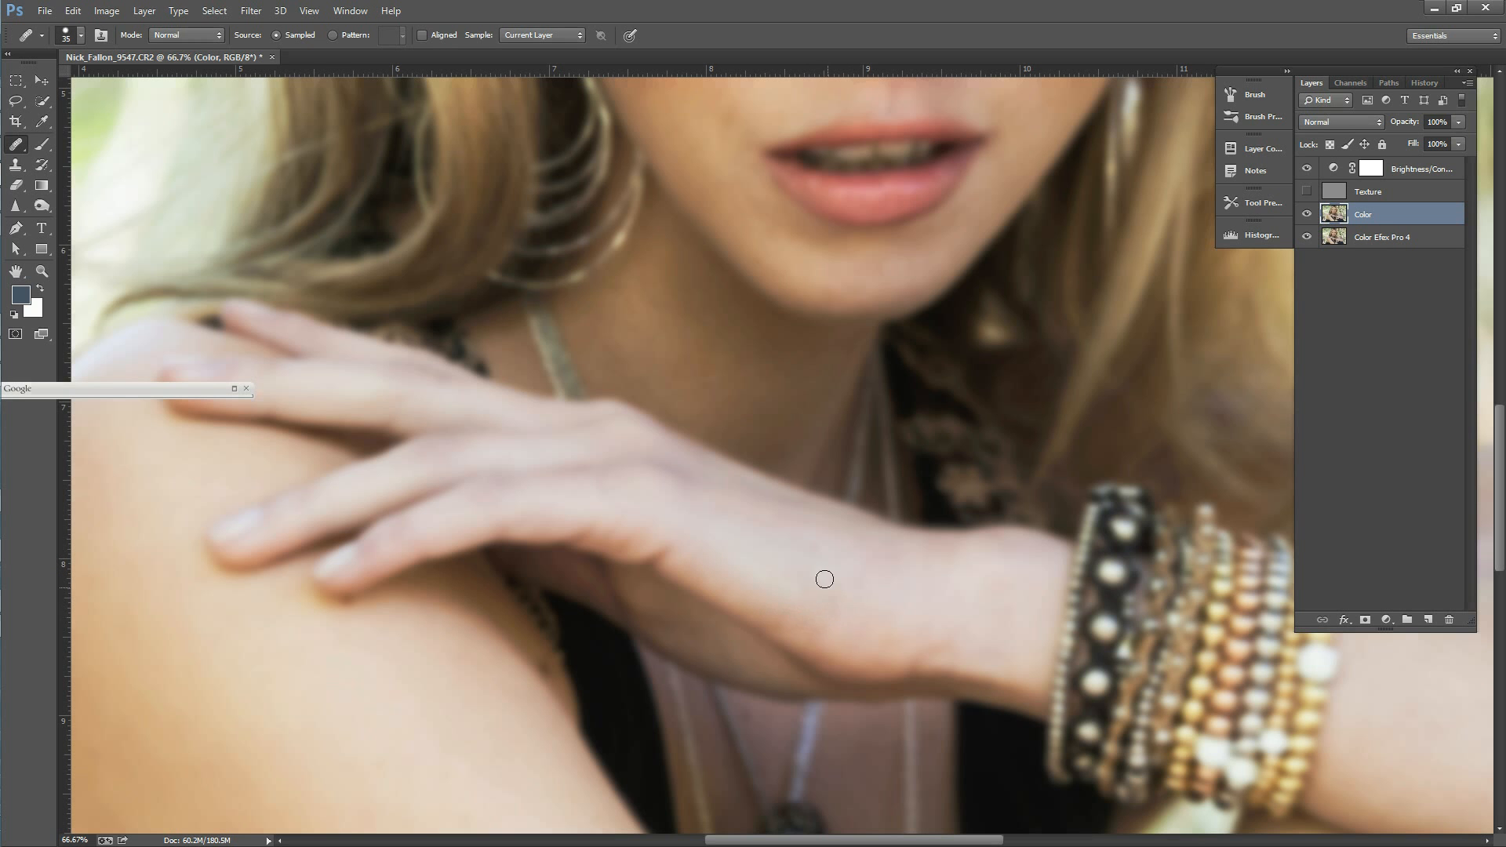
Step: Even out the discoloured patches on the back of the hand and the wrist on the Color layer
click(791, 613)
alt+click(808, 605)
click(805, 619)
alt+click(866, 635)
click(886, 618)
alt+click(805, 560)
click(802, 549)
click(776, 539)
alt+click(895, 626)
click(850, 609)
alt+click(789, 573)
click(997, 598)
Step: Show and activate the Texture layer, and heal the lines and blemishes on the back of the hand
click(1371, 198)
click(1306, 191)
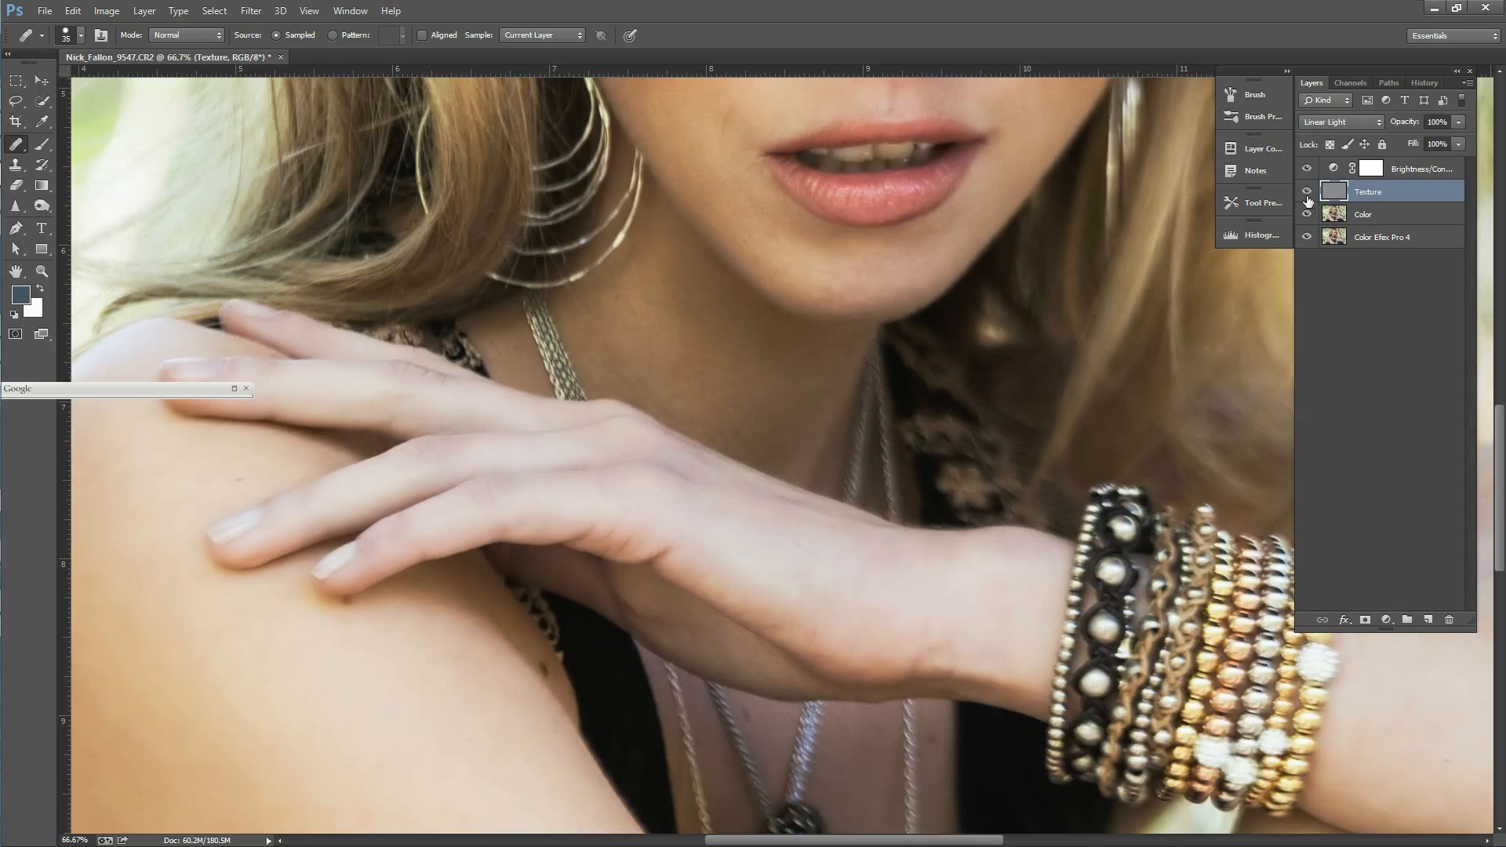
alt+click(841, 576)
drag(855, 583, 852, 646)
alt+click(849, 604)
click(870, 622)
click(856, 625)
alt+click(766, 574)
drag(792, 576, 794, 558)
alt+click(769, 550)
click(797, 546)
Step: Heal the skin texture around the wrist and the remaining marks across the hand on the Texture layer
click(922, 599)
click(969, 575)
click(953, 555)
click(1027, 580)
click(913, 610)
click(888, 599)
click(832, 582)
alt+click(799, 570)
click(989, 575)
click(958, 605)
Step: Hide the Texture layer and lasso an elongated area along the back of the hand, trimming the selection's lower edge
click(1307, 192)
key(l)
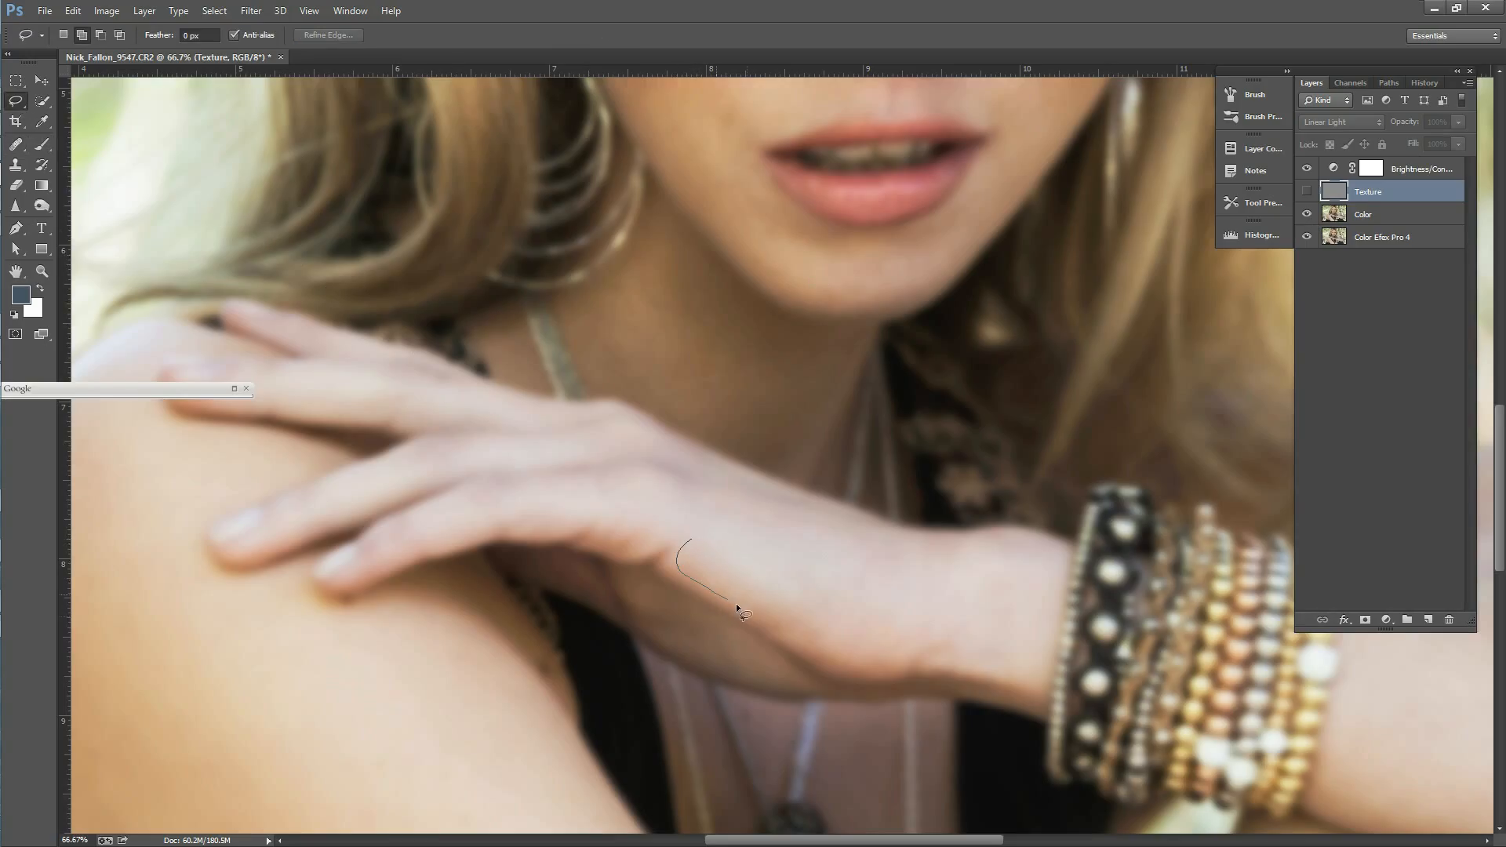
drag(685, 538, 688, 535)
click(102, 35)
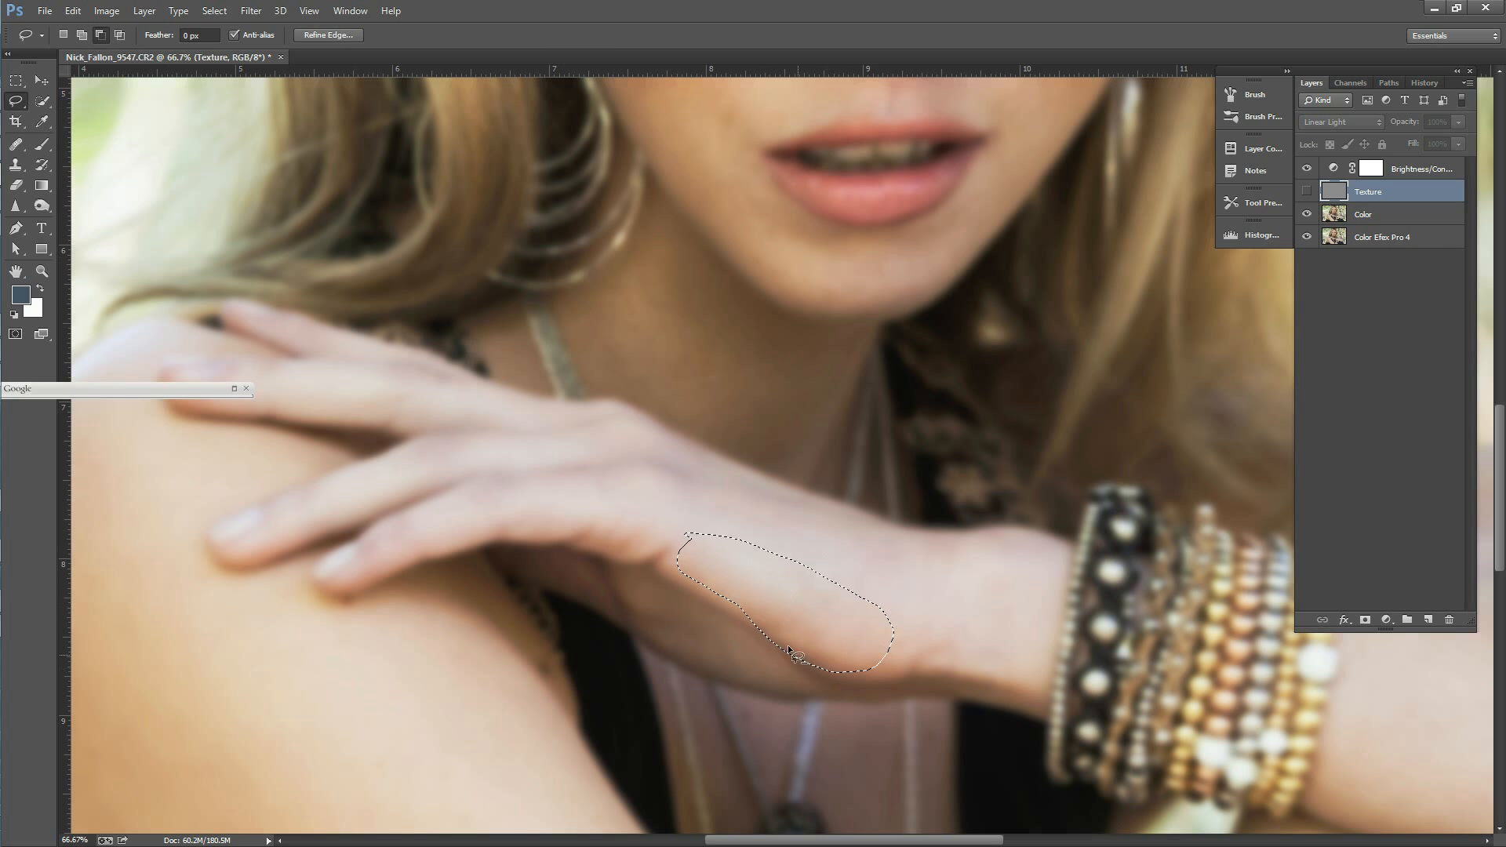
drag(746, 616, 796, 645)
Step: Show the Texture layer, compare the Gaussian Blur history states, return to the first blur and clear the selection
click(1307, 192)
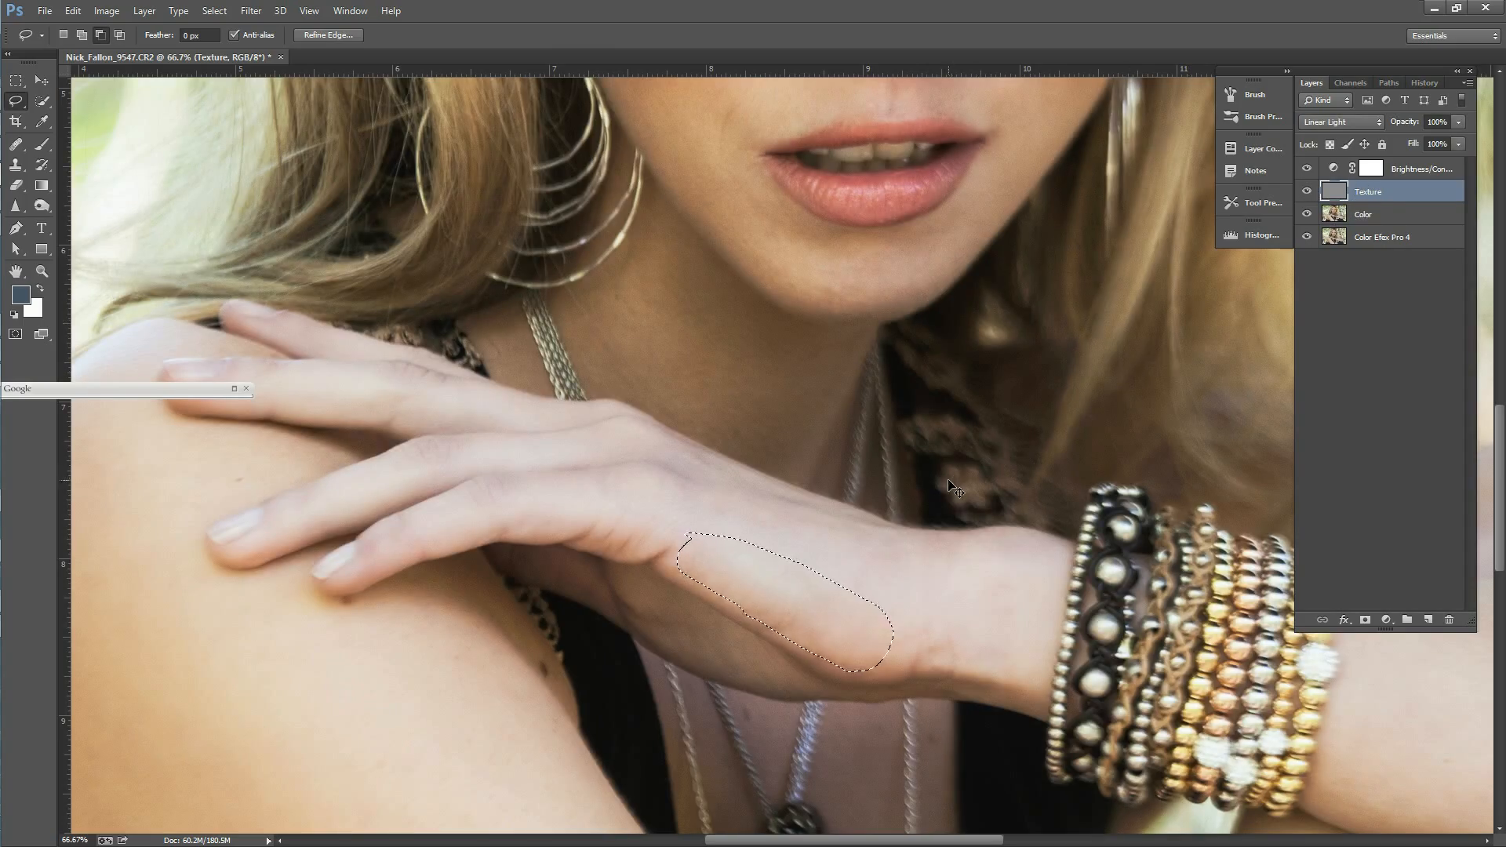
key(ctrl+d)
click(1425, 83)
click(1351, 469)
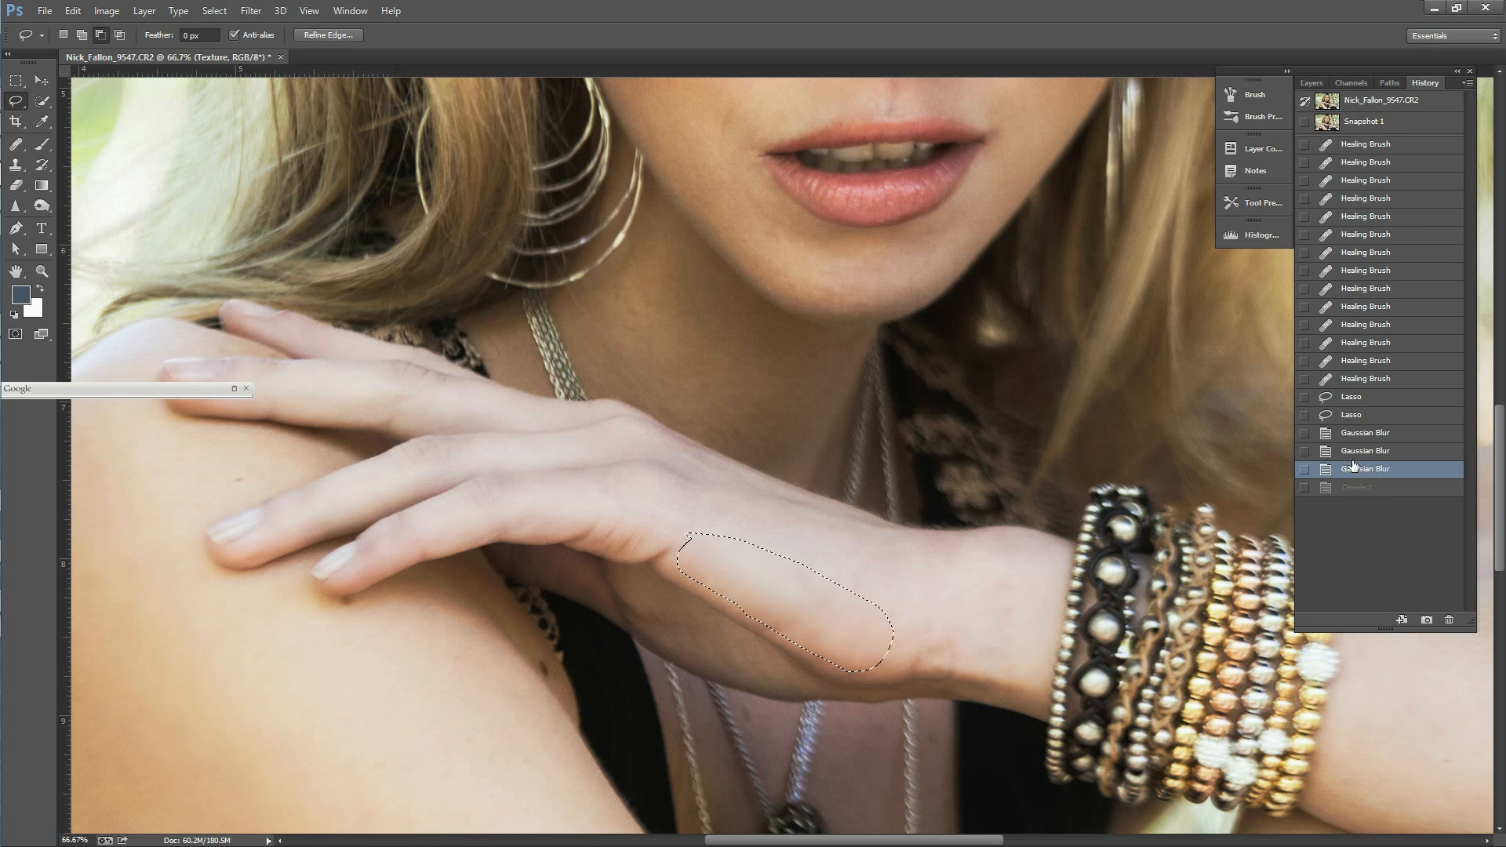
click(1355, 455)
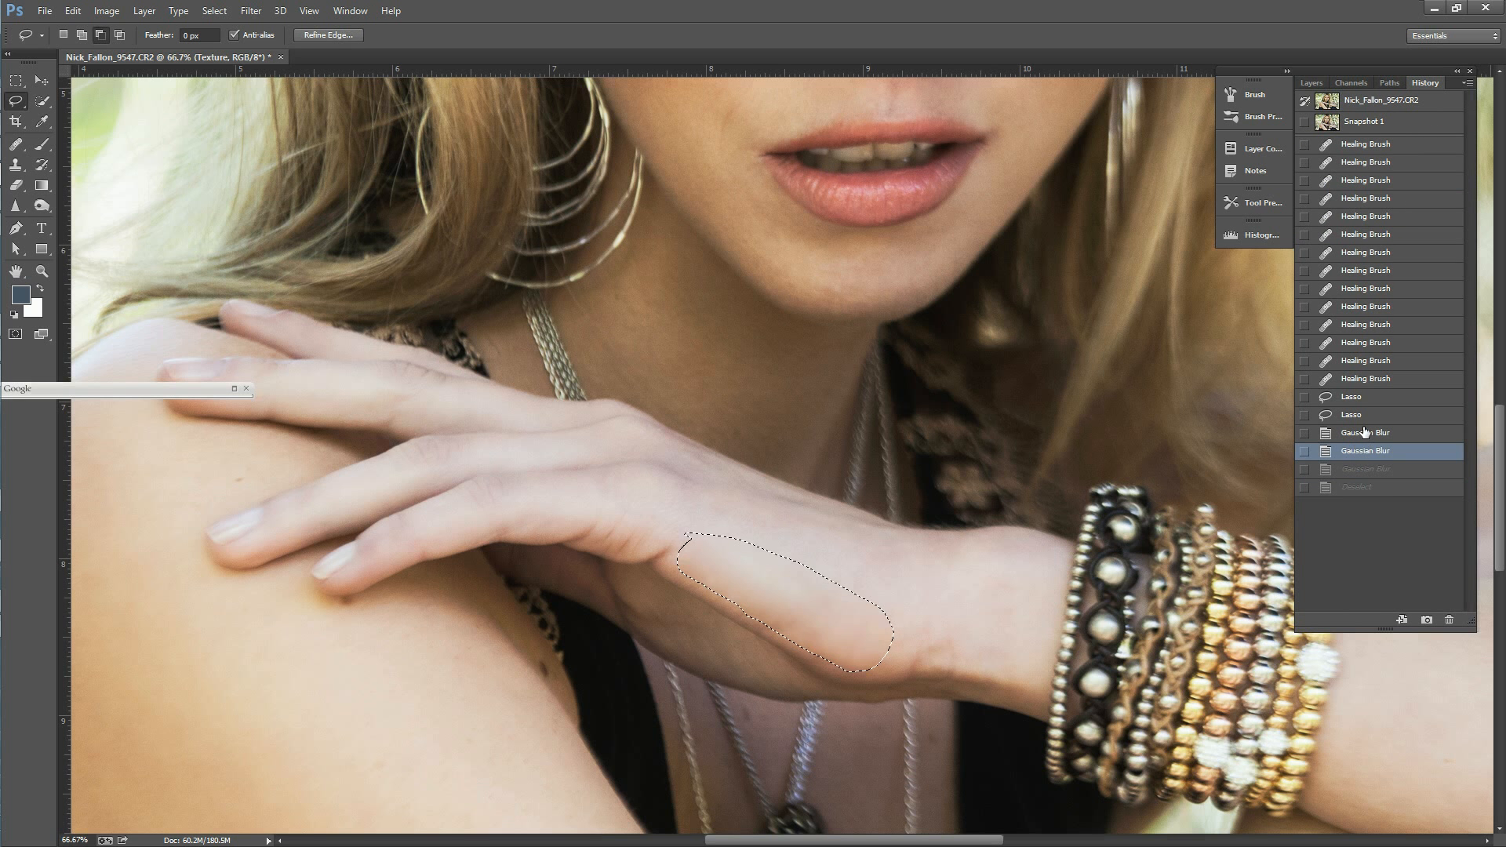
click(1365, 432)
click(1362, 422)
click(1361, 448)
click(1356, 471)
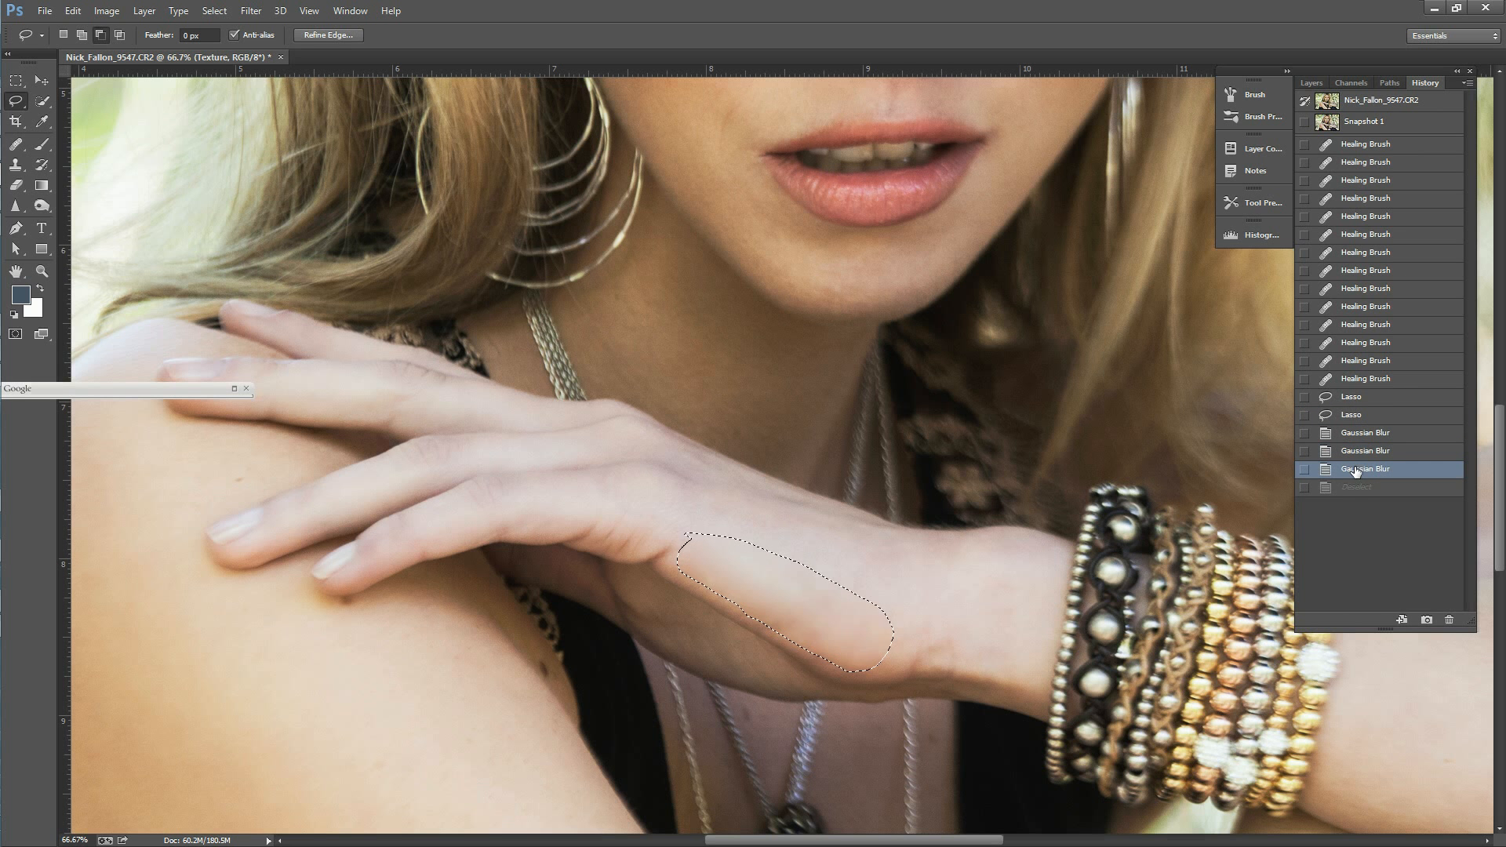
click(1366, 440)
key(ctrl+d)
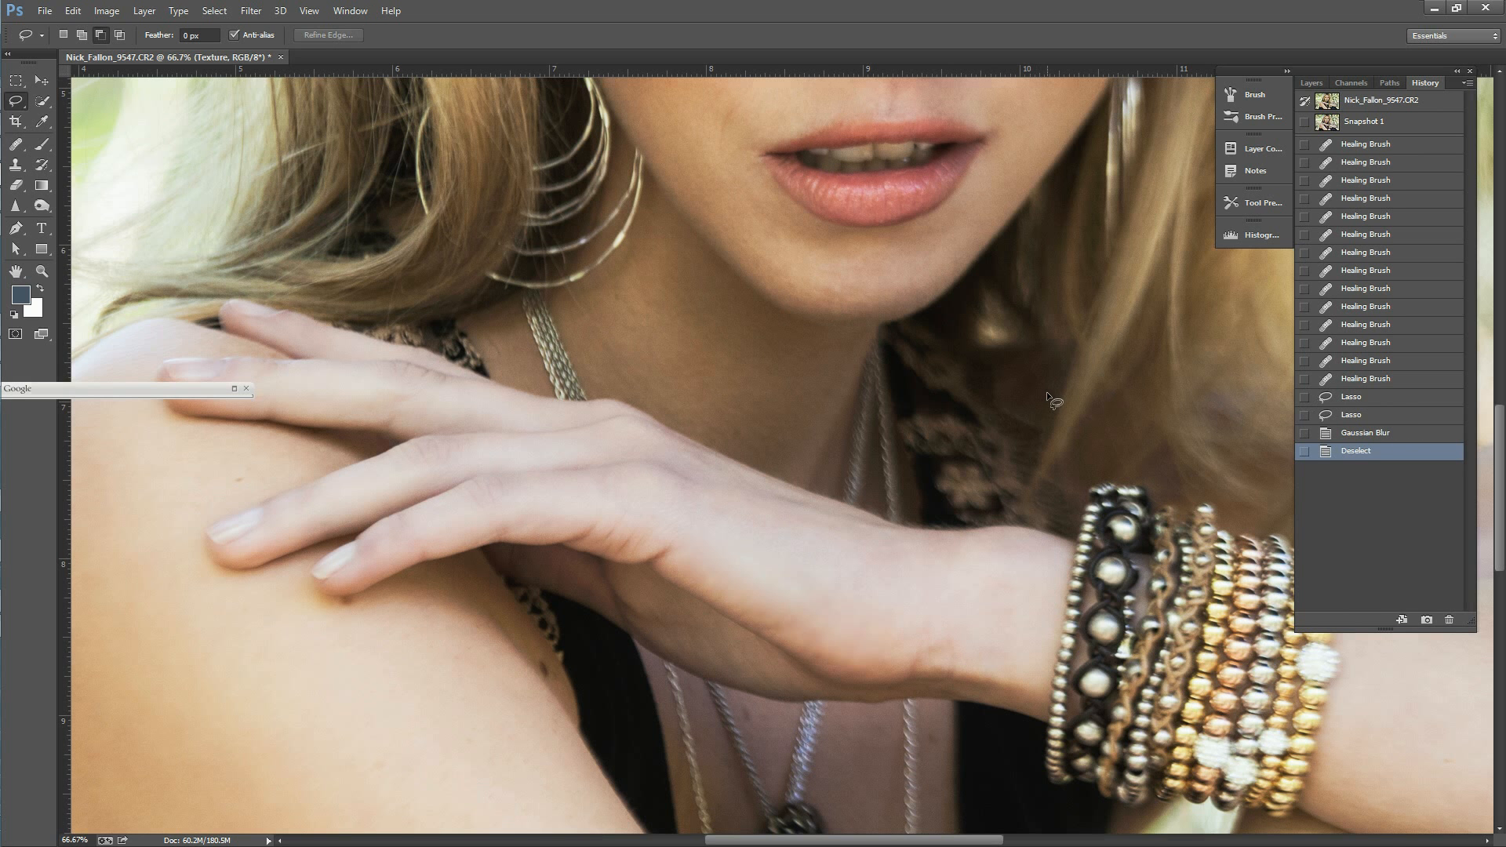
Step: Hide the Brightness/Contrast adjustment layer above the Texture layer
click(1311, 83)
click(1306, 169)
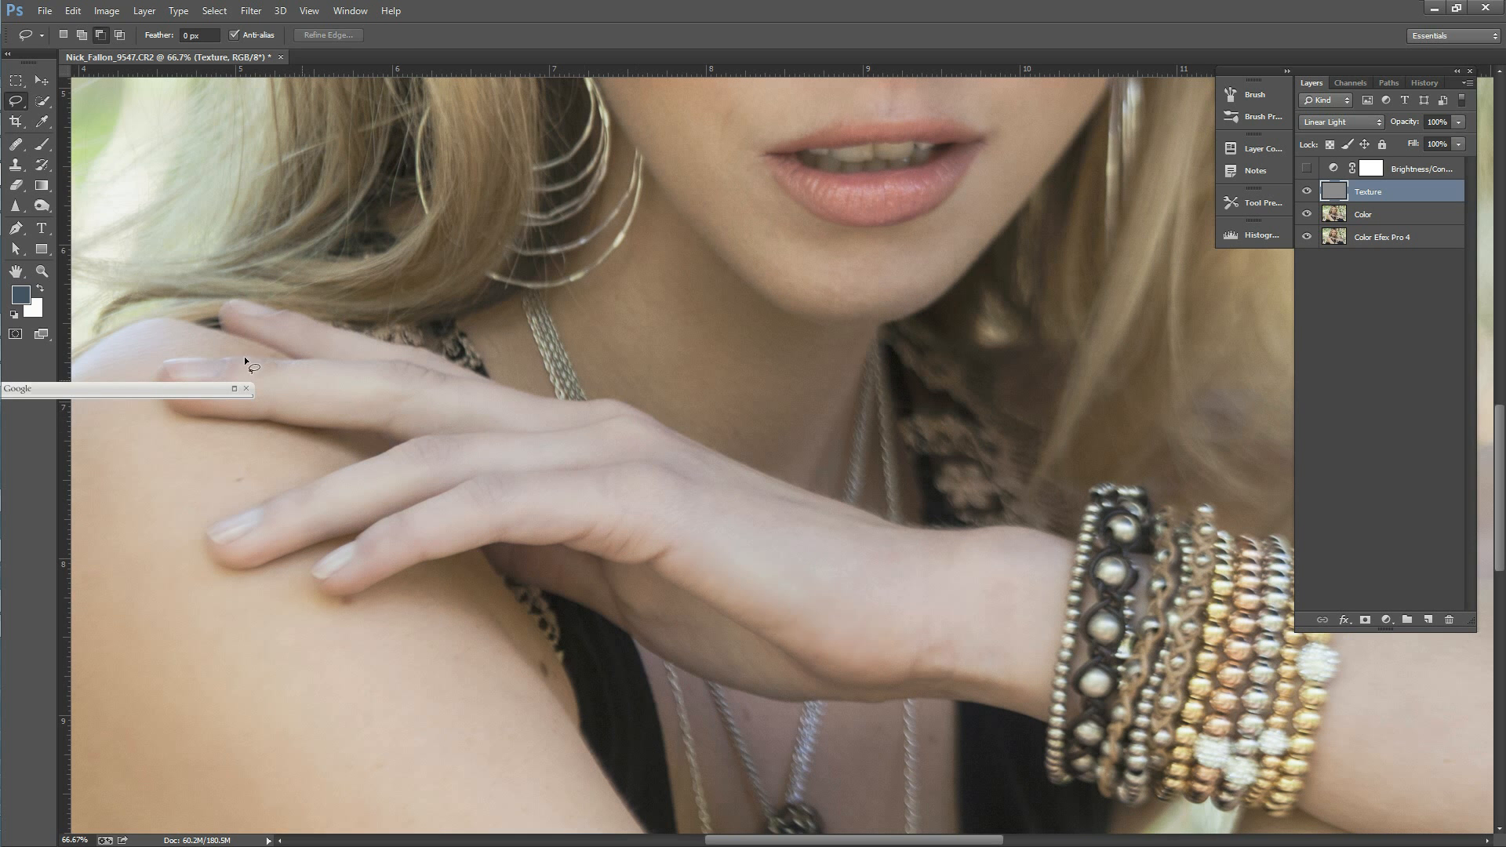
Step: Hide the Texture layer, lasso the forearm skin down to the elbow, and make the Color layer active
click(46, 271)
alt+click(730, 506)
alt+click(726, 525)
alt+click(727, 527)
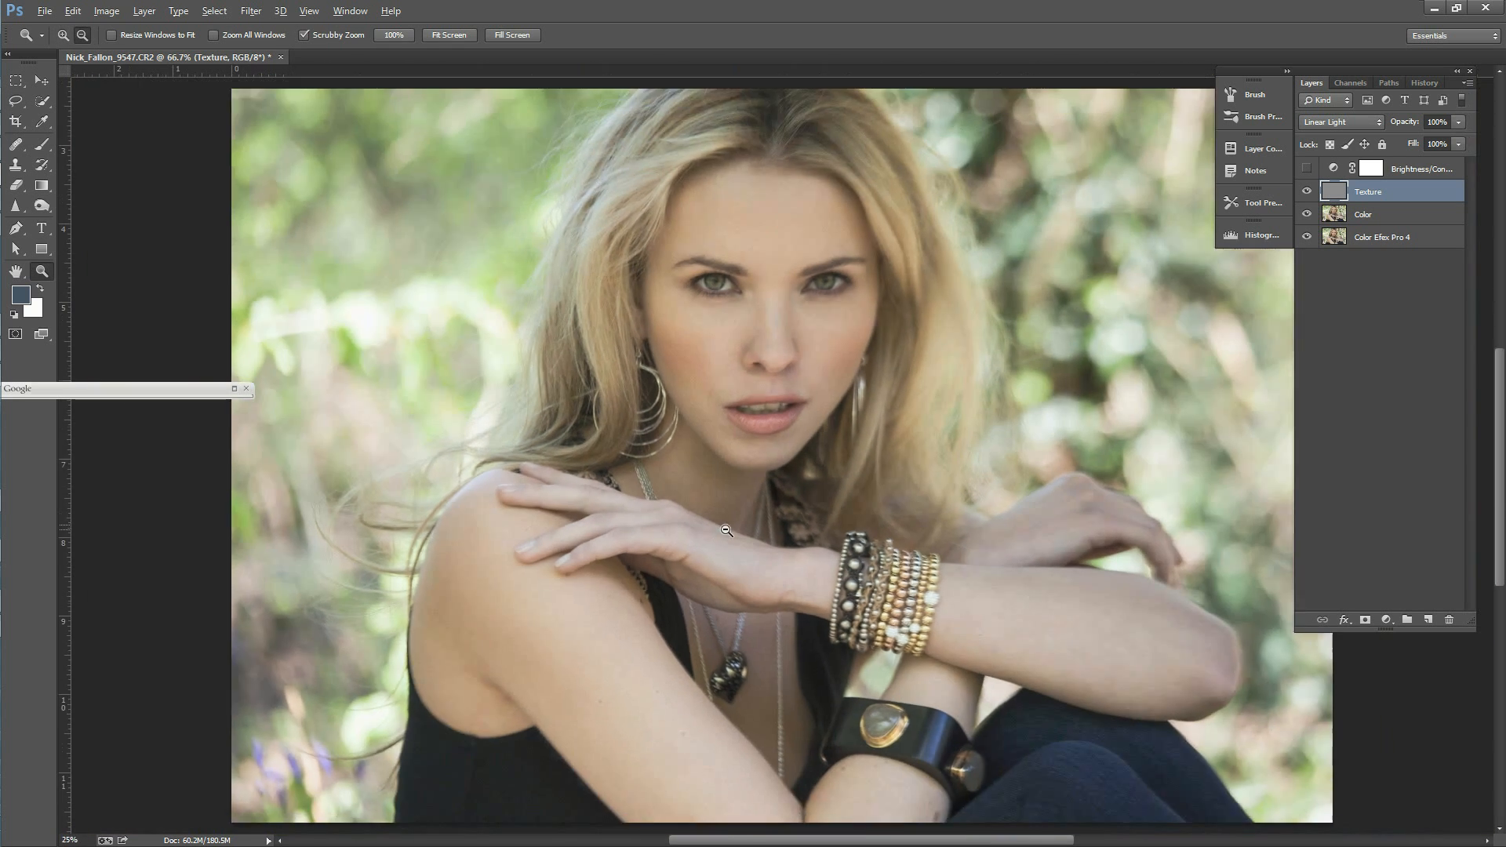
alt+click(746, 533)
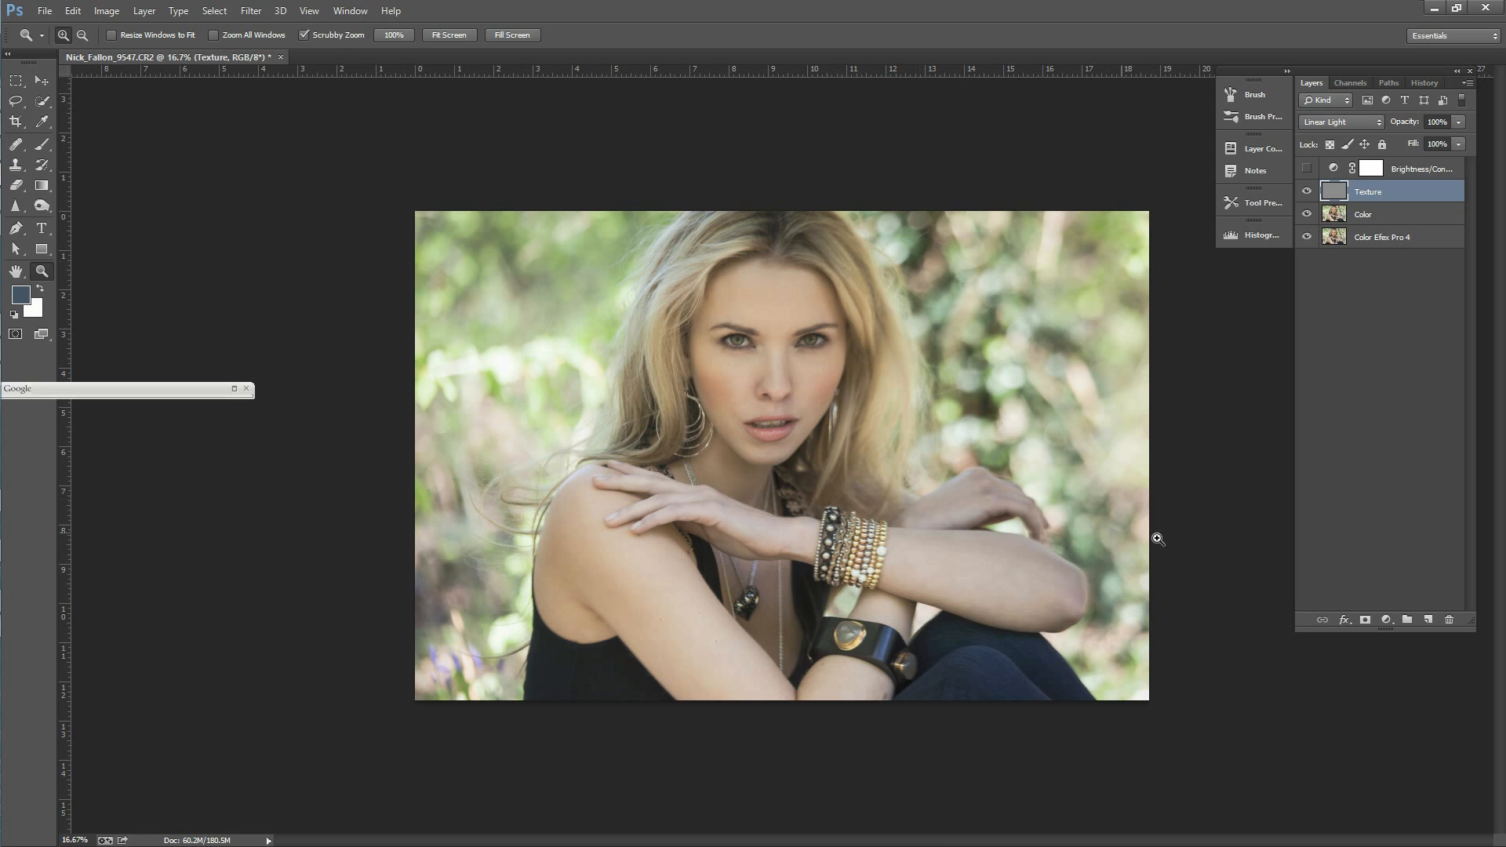
click(1104, 556)
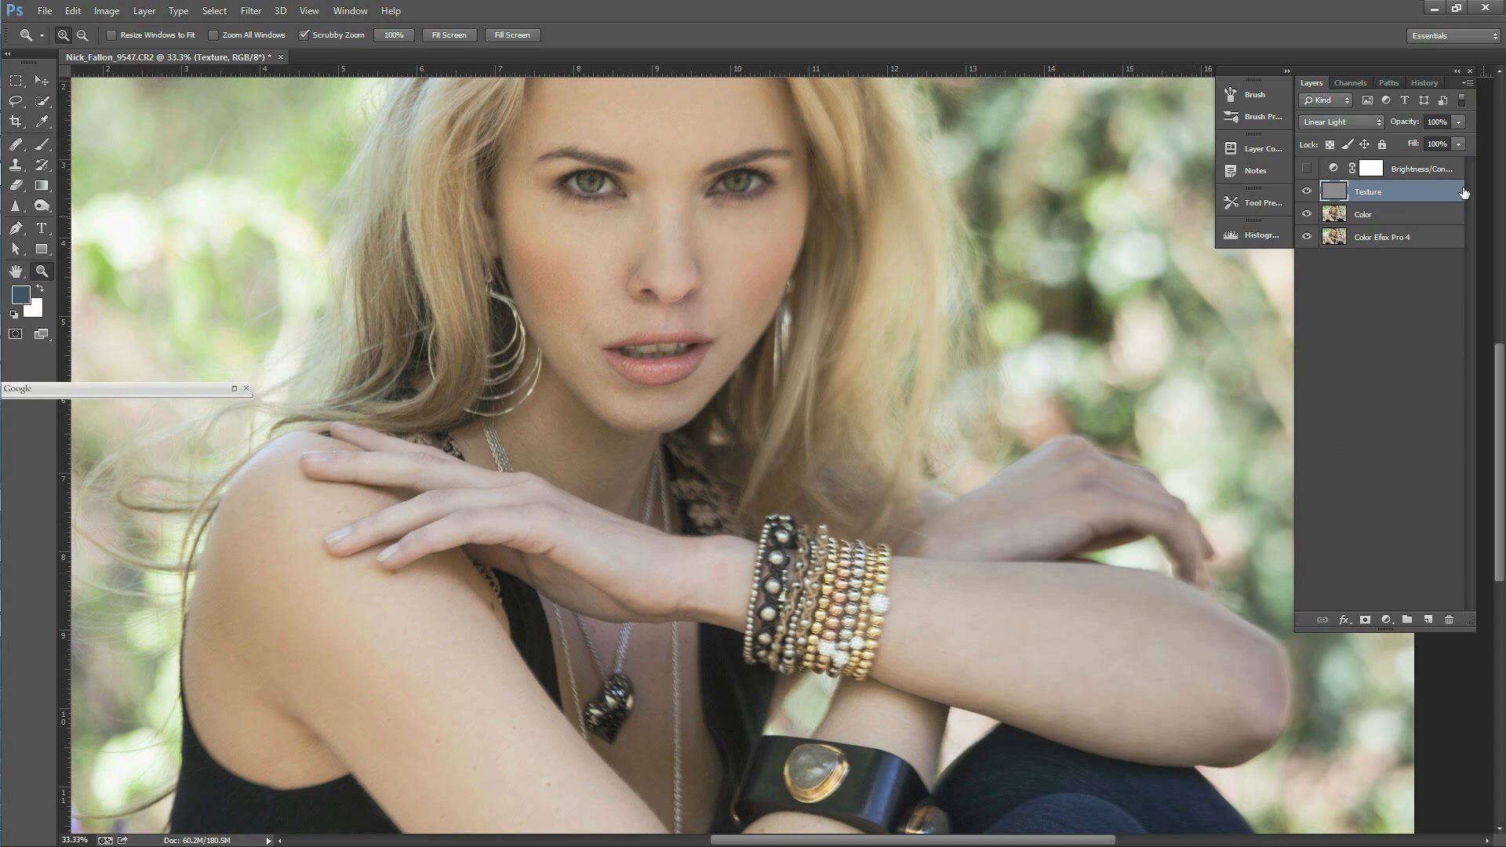
click(1308, 192)
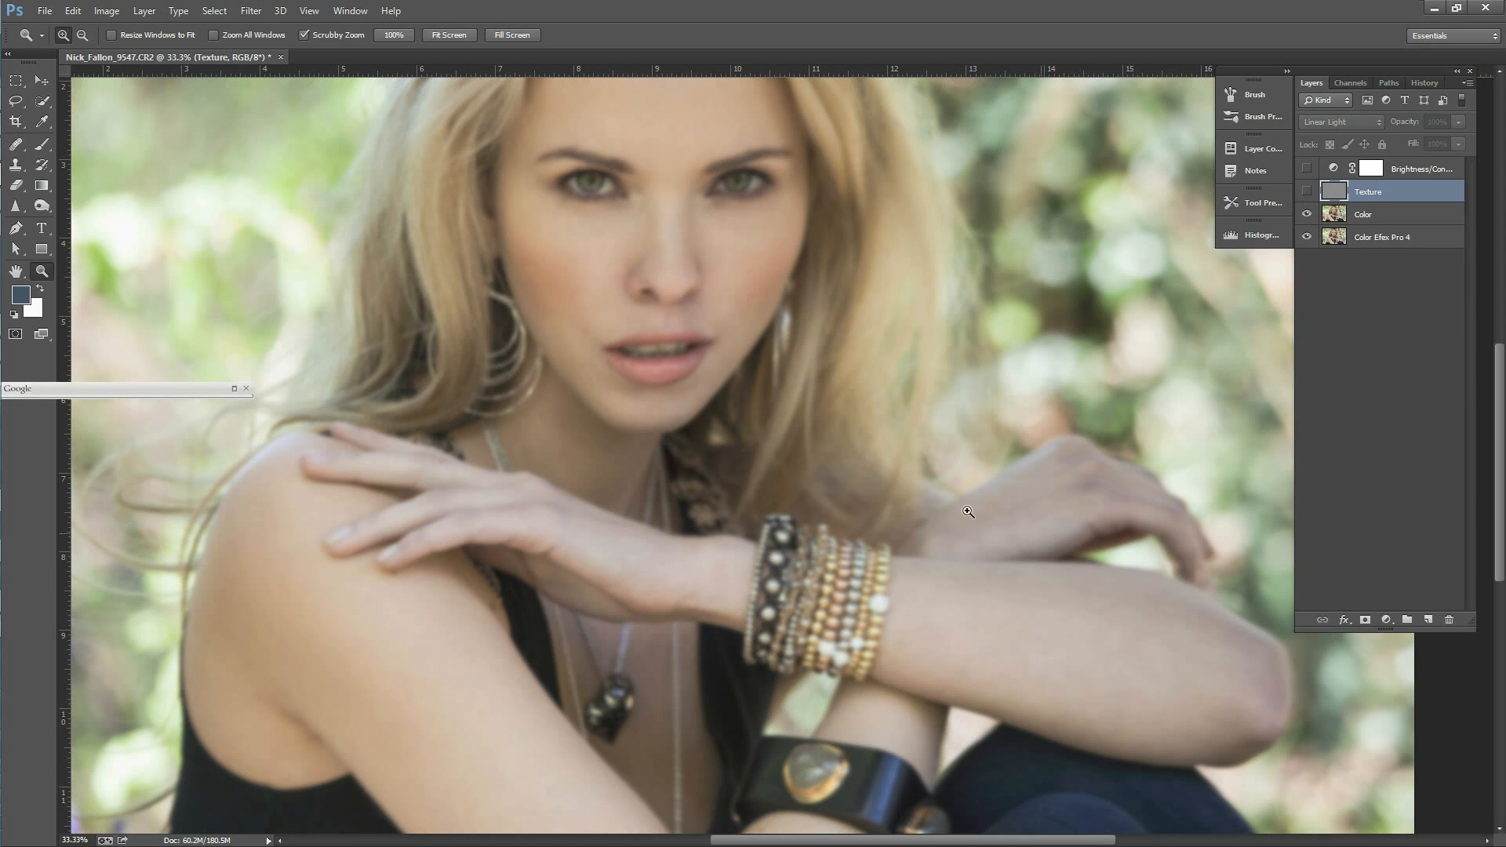
click(15, 101)
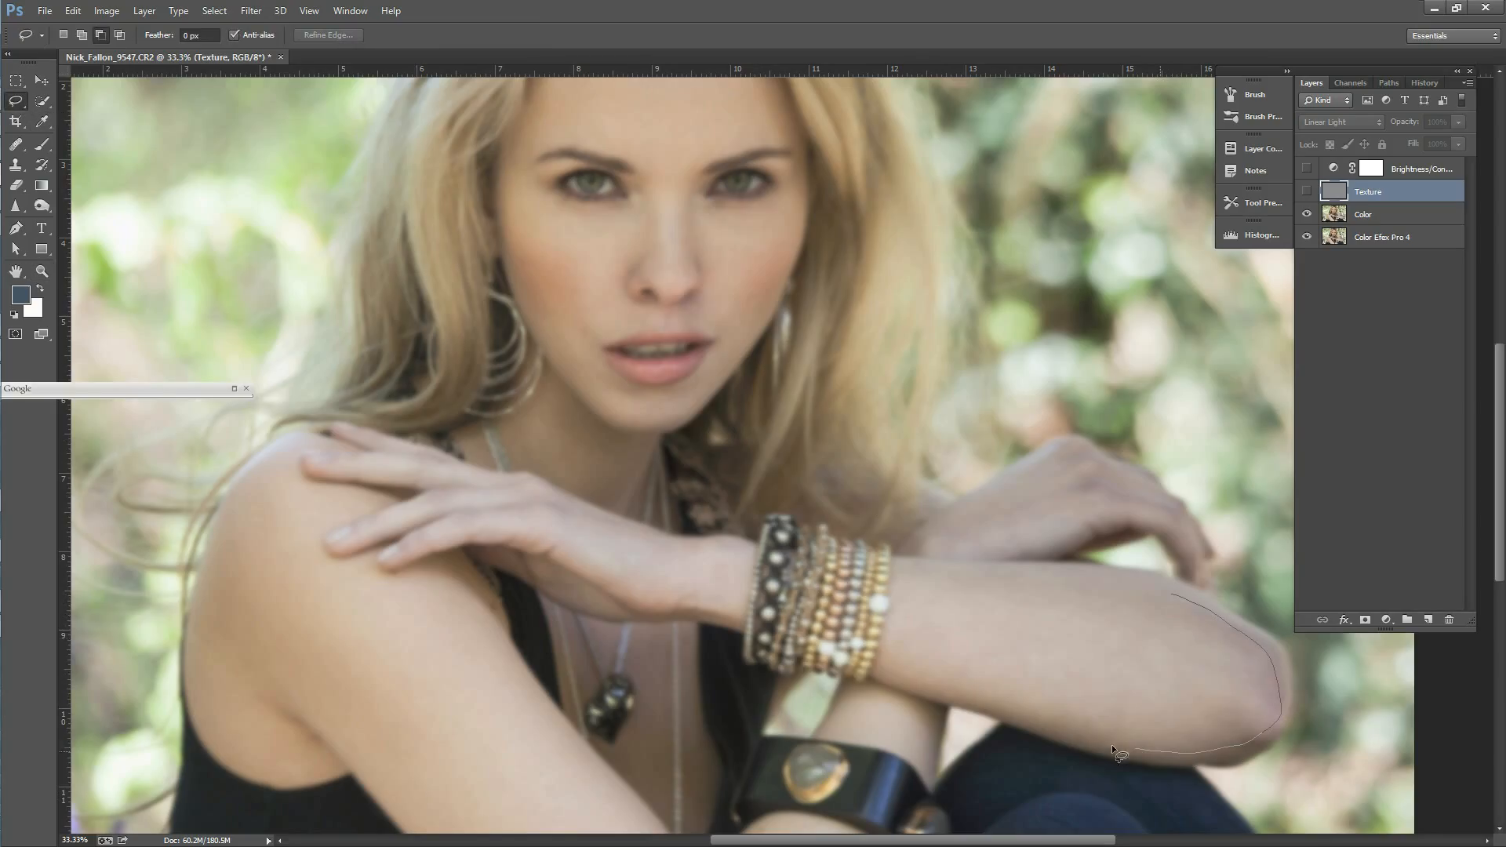
drag(1137, 586, 1177, 593)
click(1389, 215)
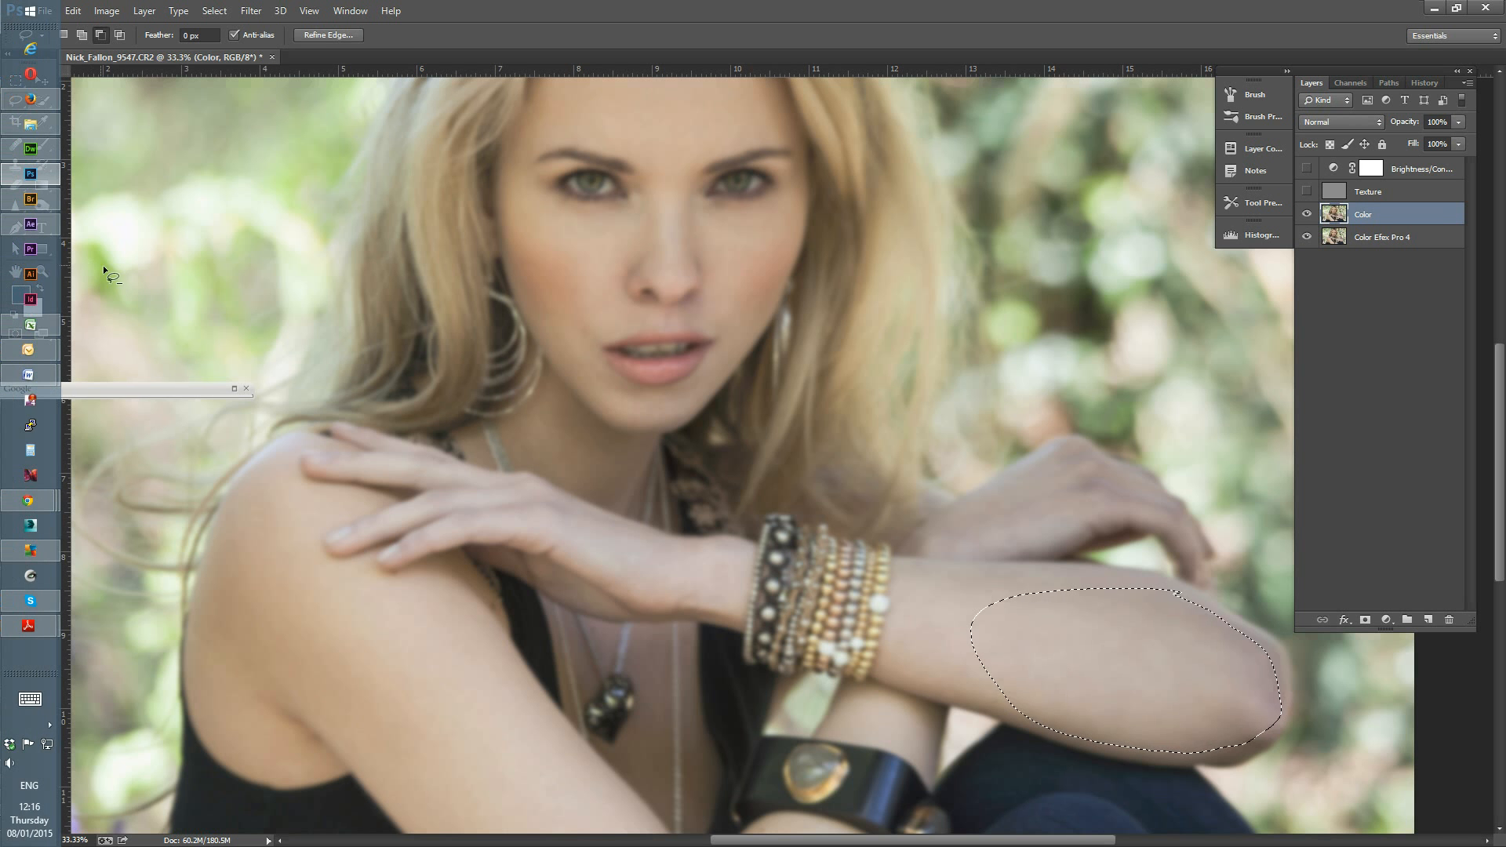
Step: Clear the selection, even out the forearm skin with the Healing Brush on the Color layer, and show the Texture layer
click(41, 270)
click(1238, 686)
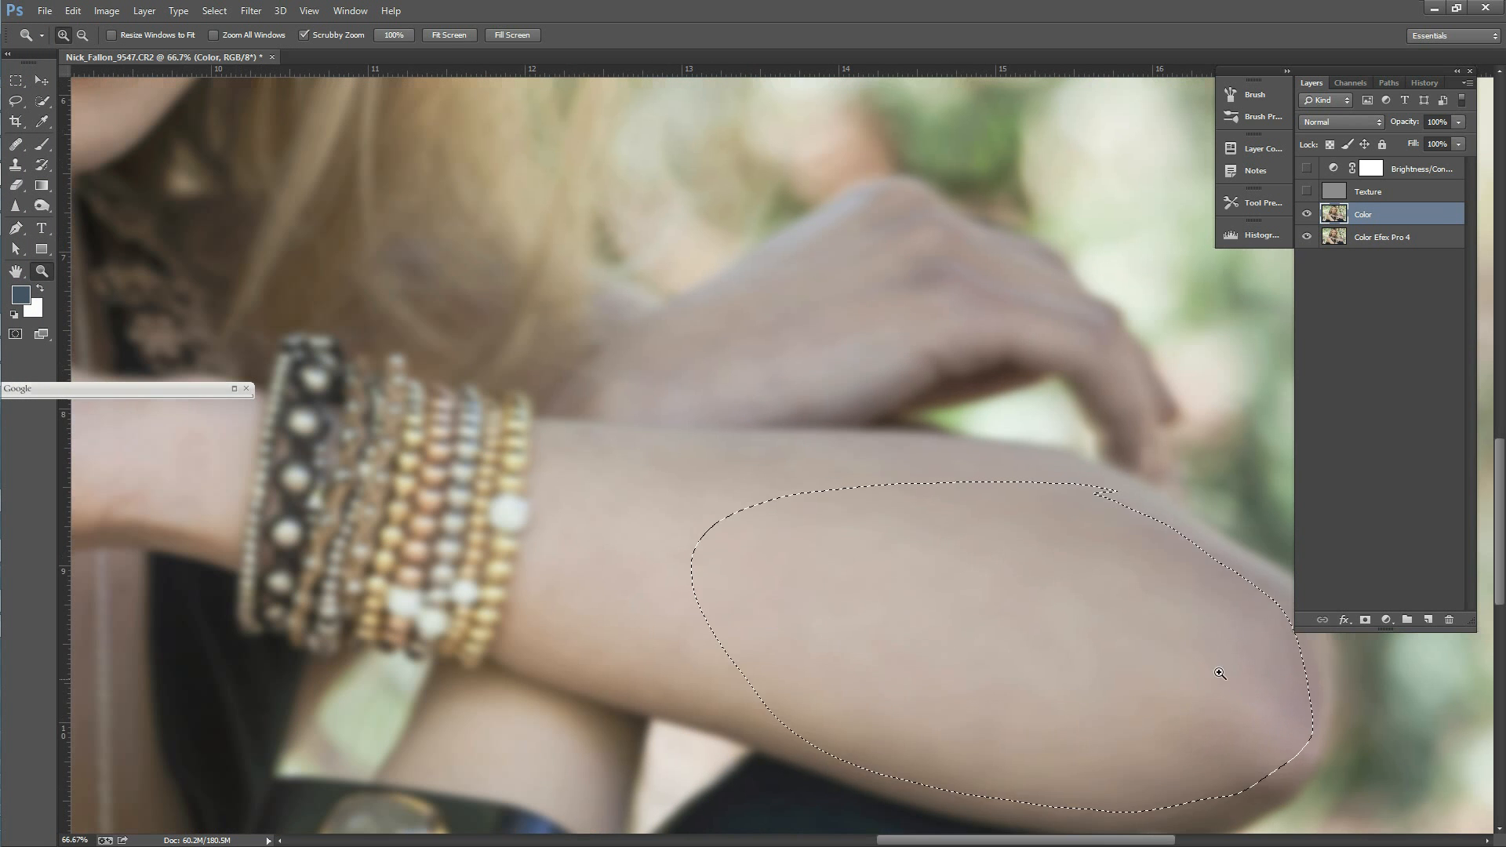
key(ctrl+d)
key(s)
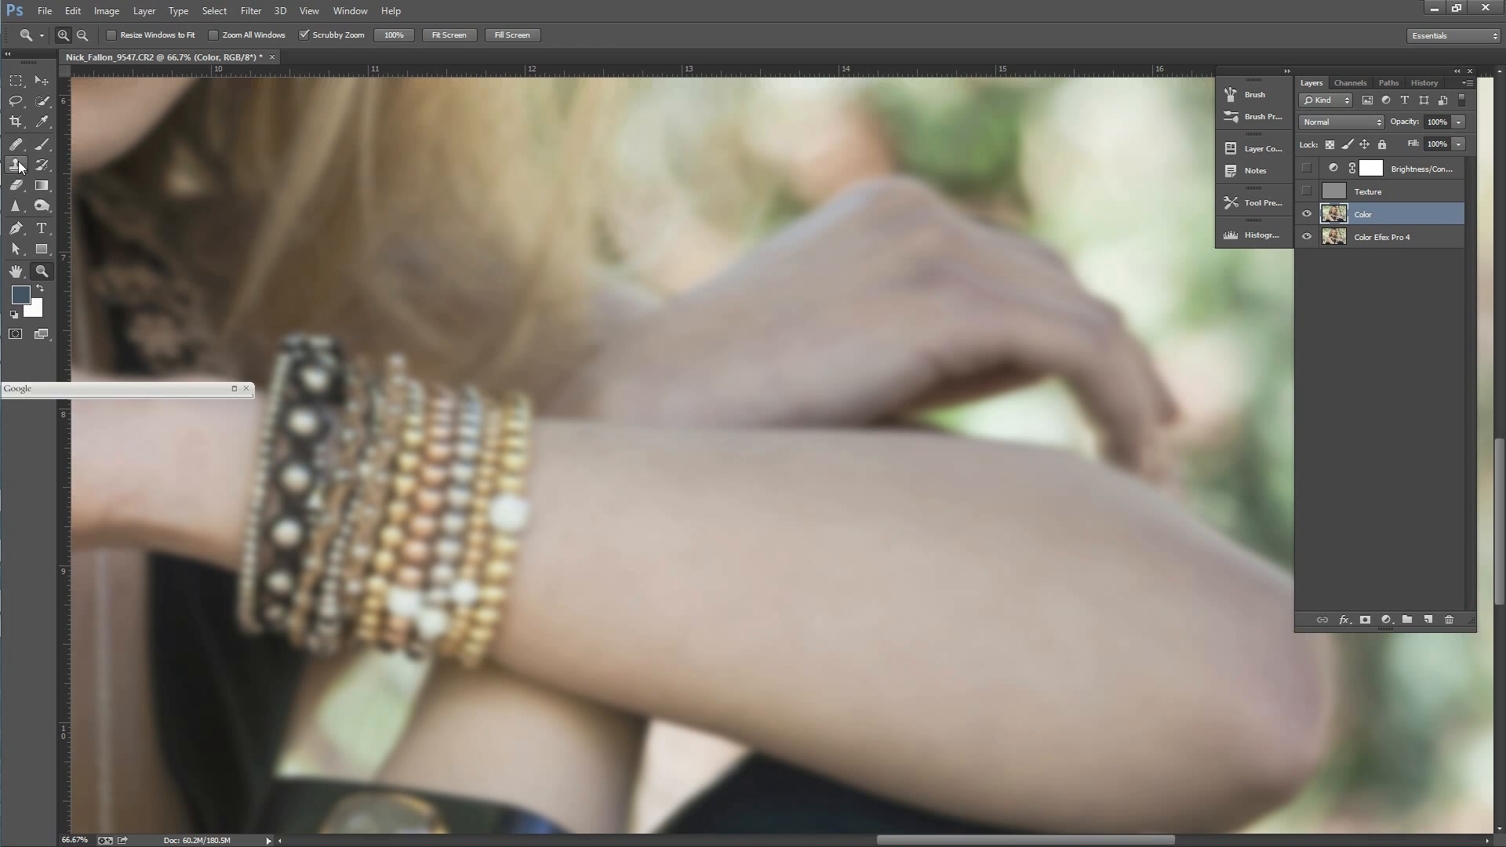
key(j)
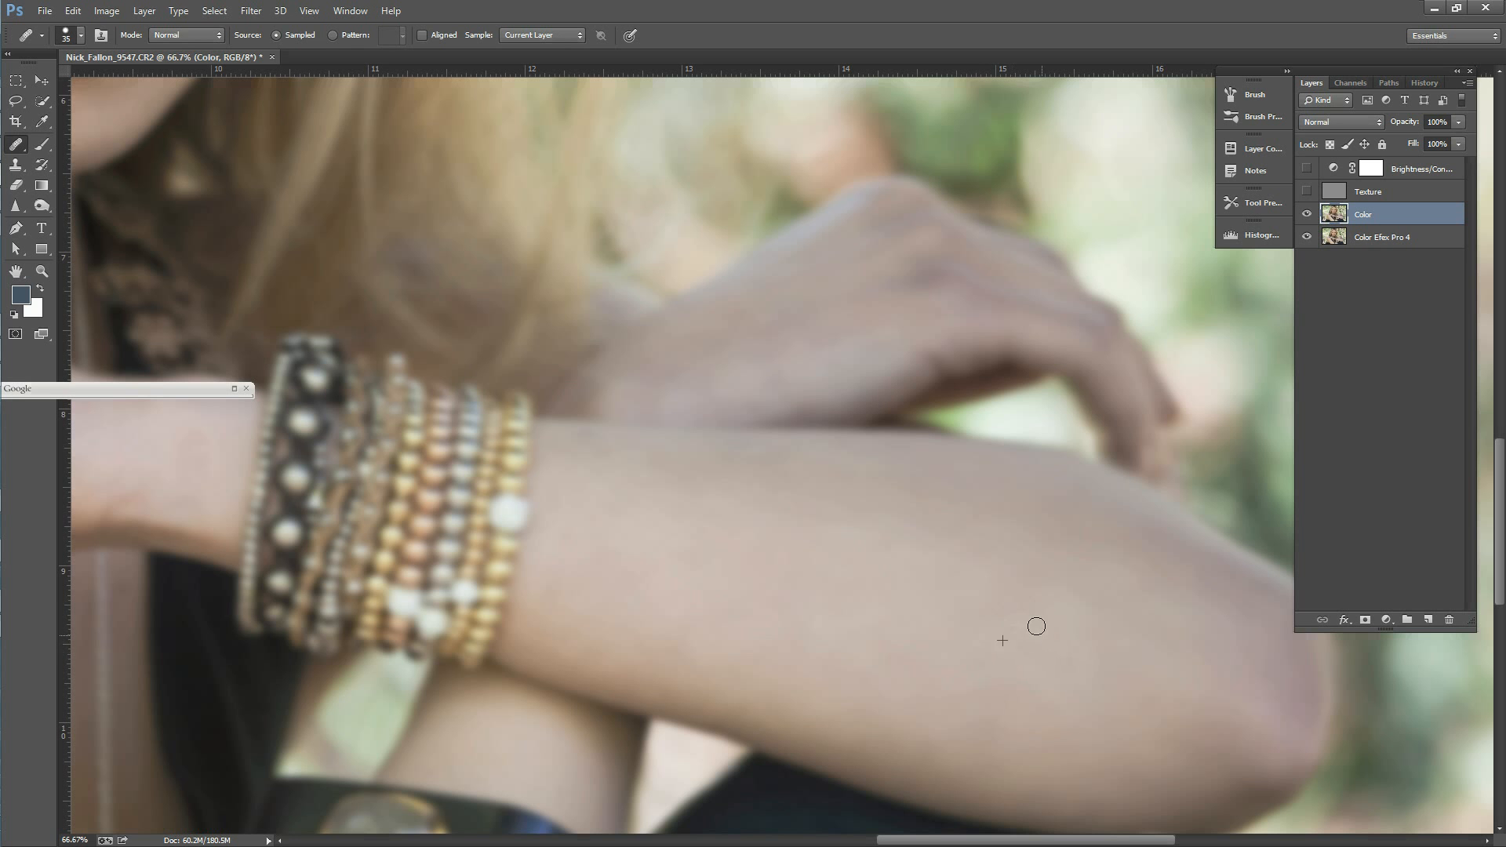
drag(998, 623, 1146, 703)
alt+click(947, 576)
drag(984, 554, 904, 518)
click(1306, 192)
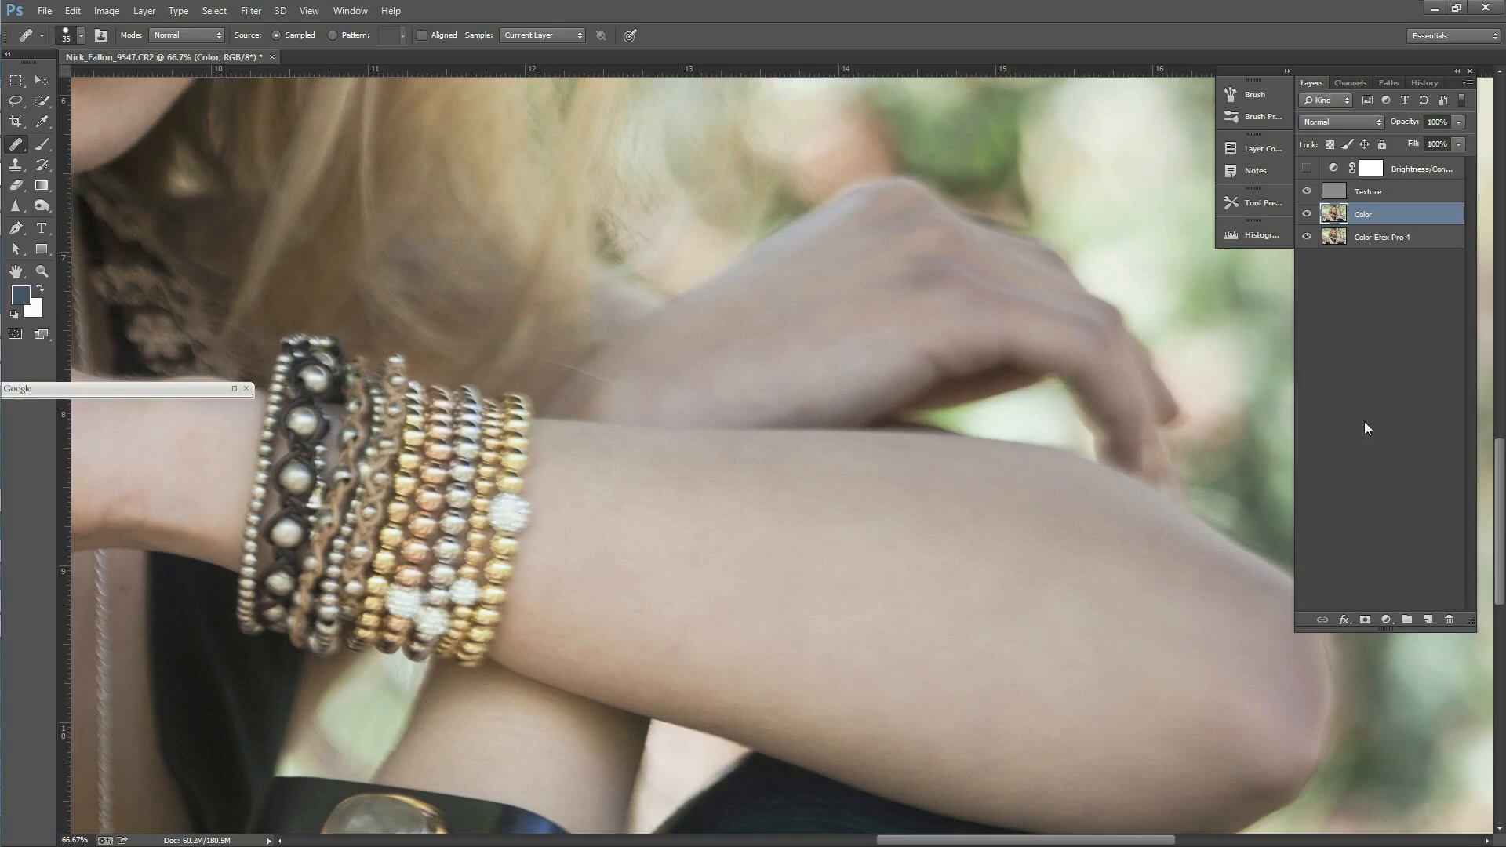
Step: Combine the Texture and Color layers into a single smart object
click(43, 271)
alt+click(847, 576)
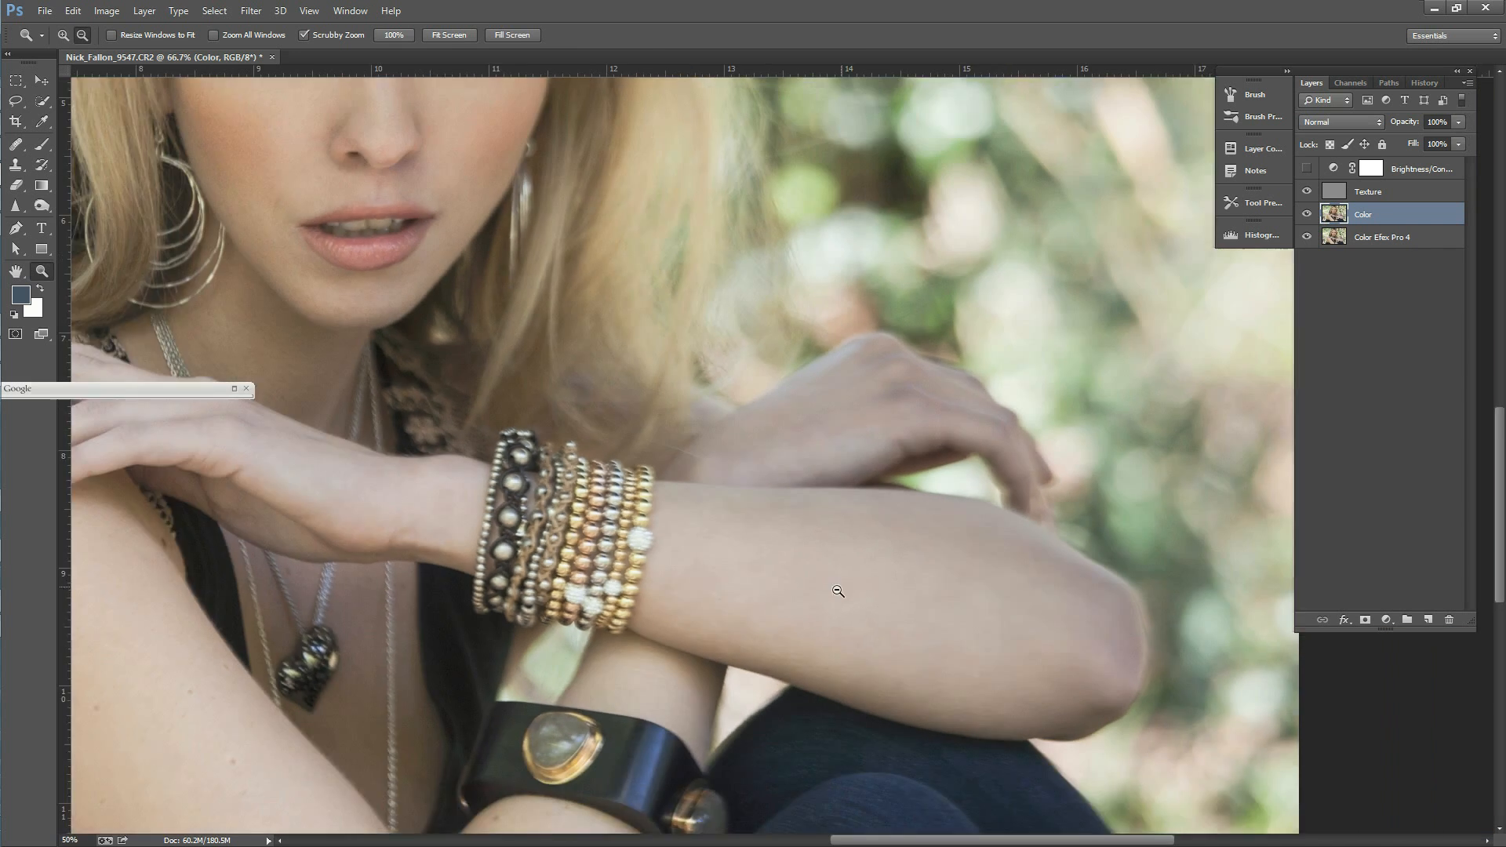
alt+click(857, 581)
click(908, 508)
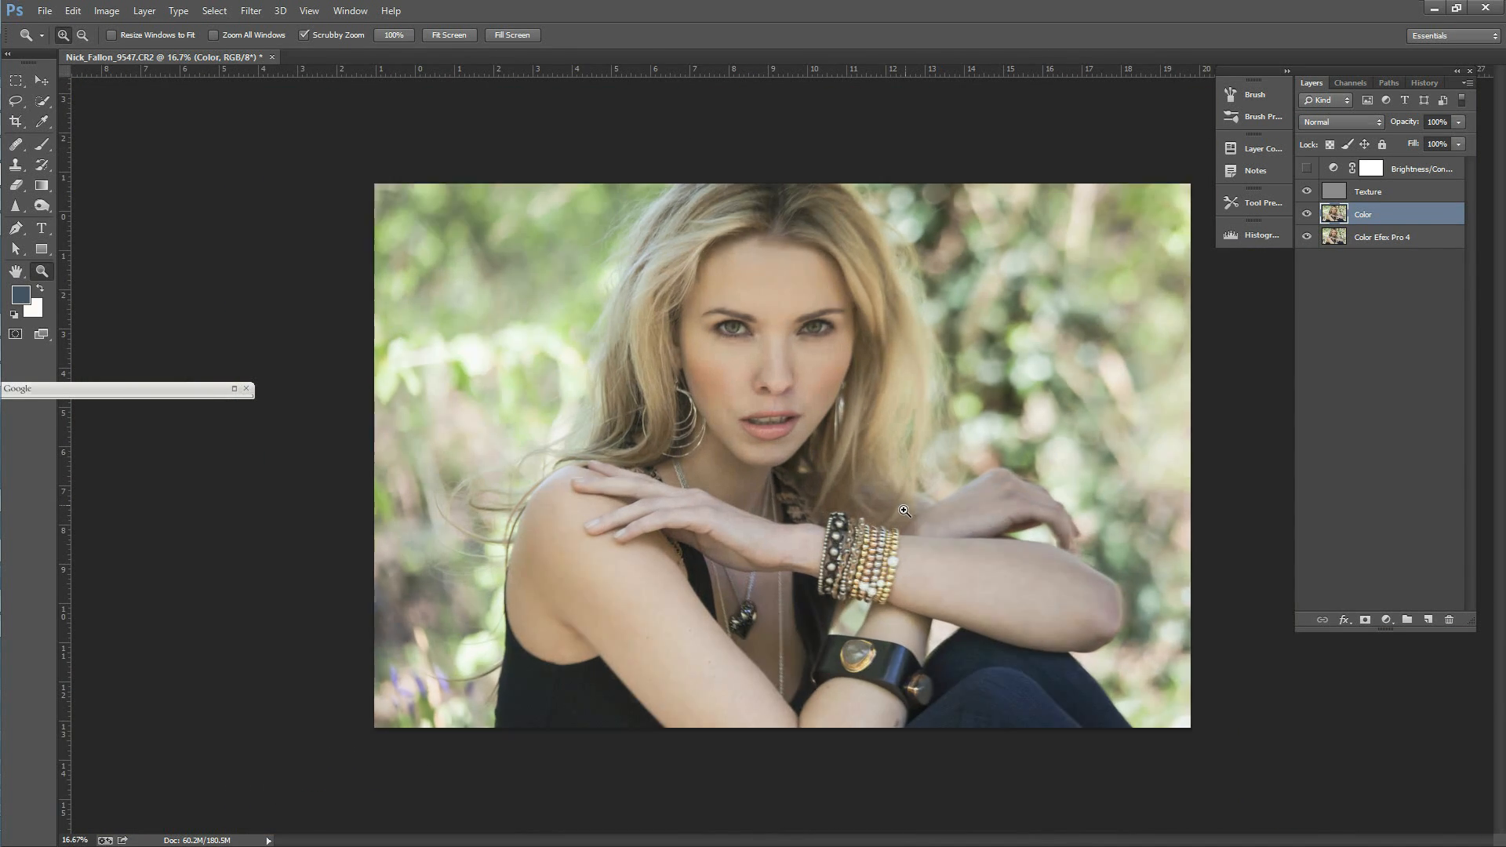
click(1377, 192)
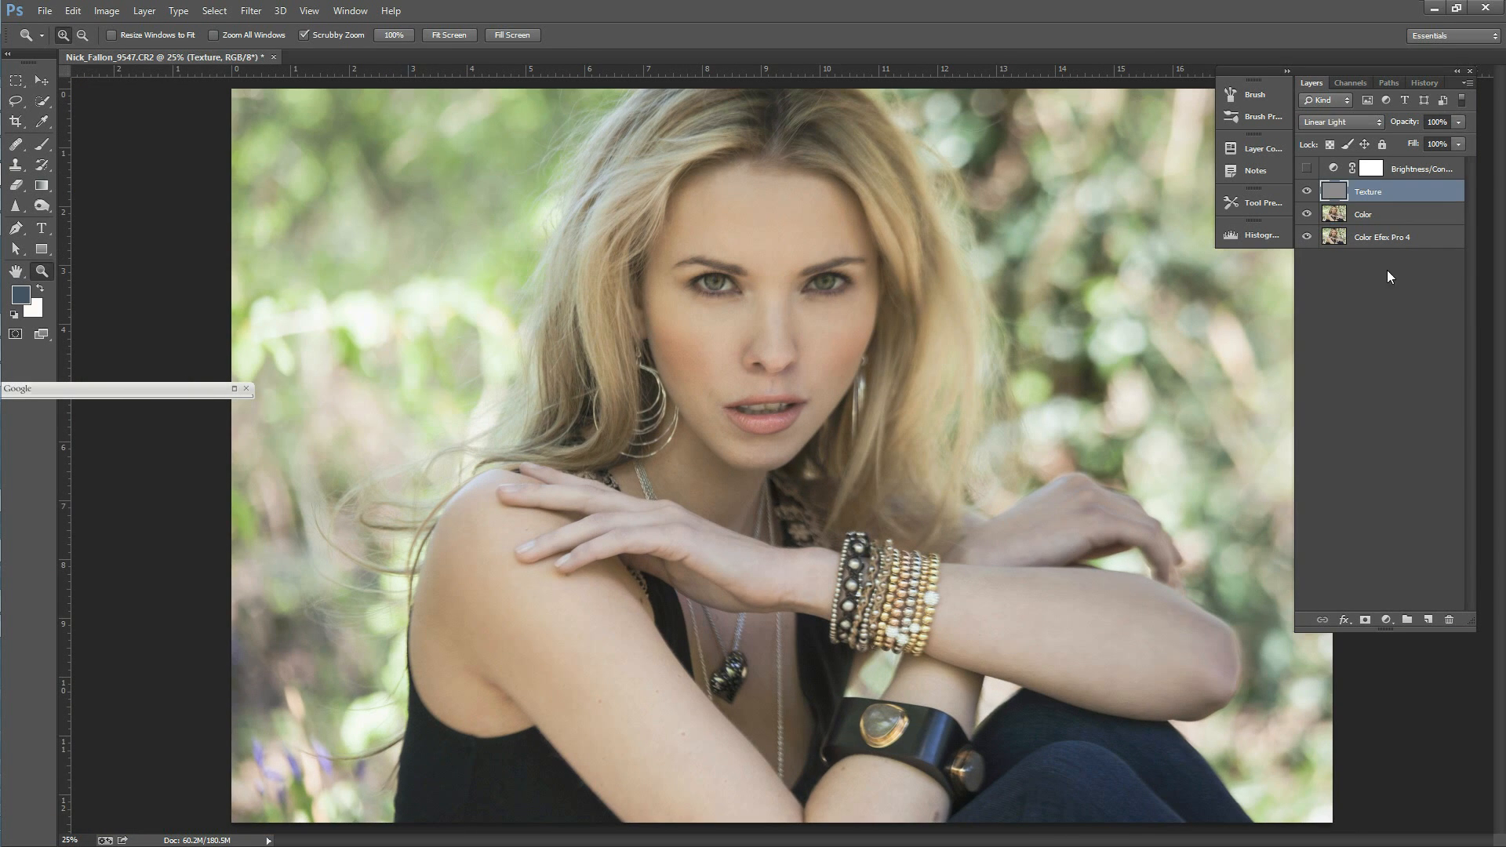
shift+click(1369, 224)
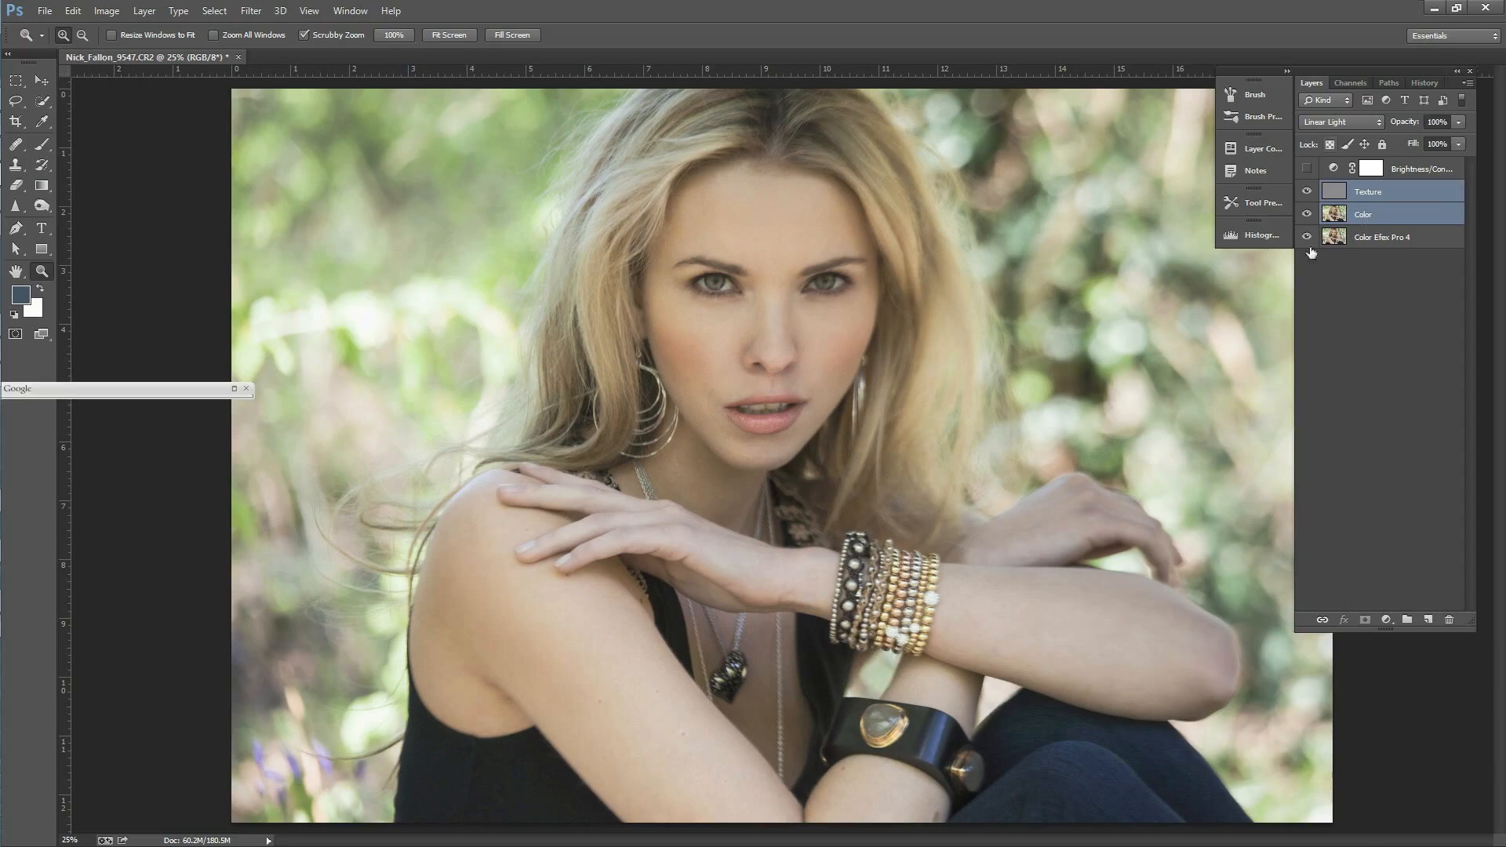
right_click(1365, 218)
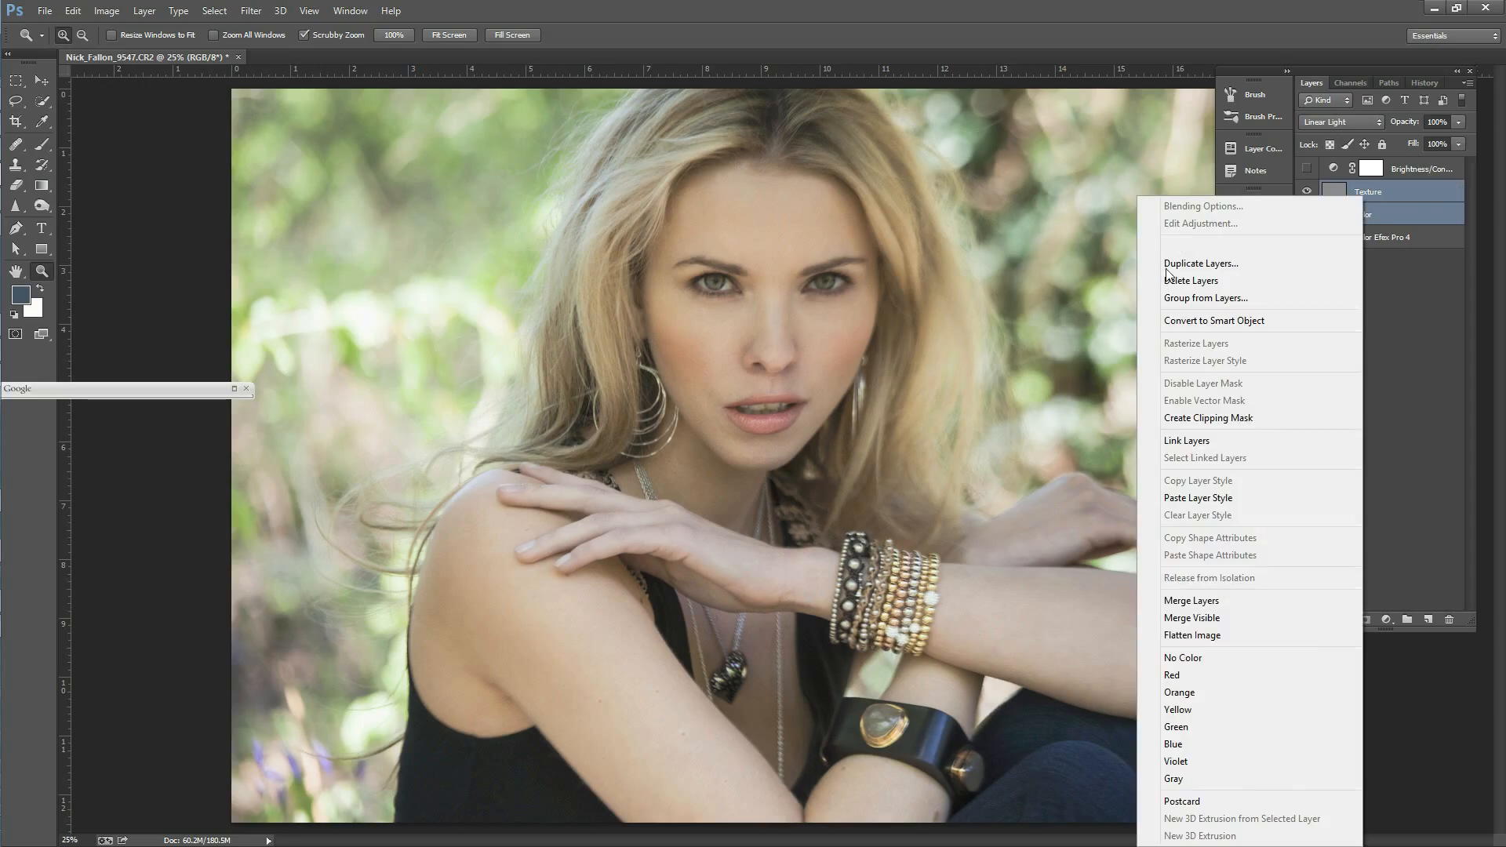
click(1230, 320)
click(1230, 320)
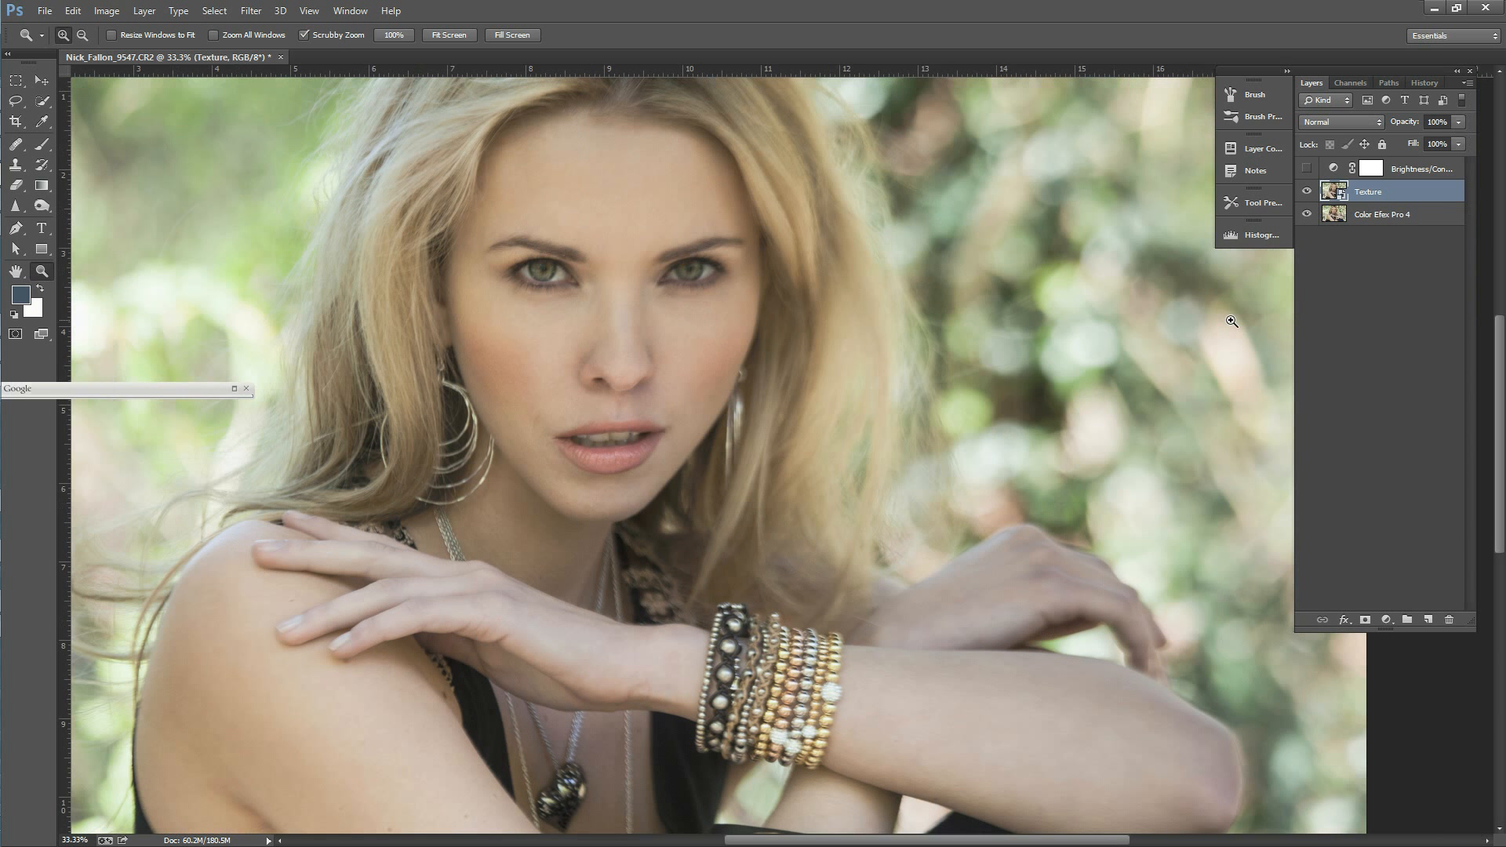
Step: Duplicate the Texture smart object and name the copy BW
alt+click(755, 374)
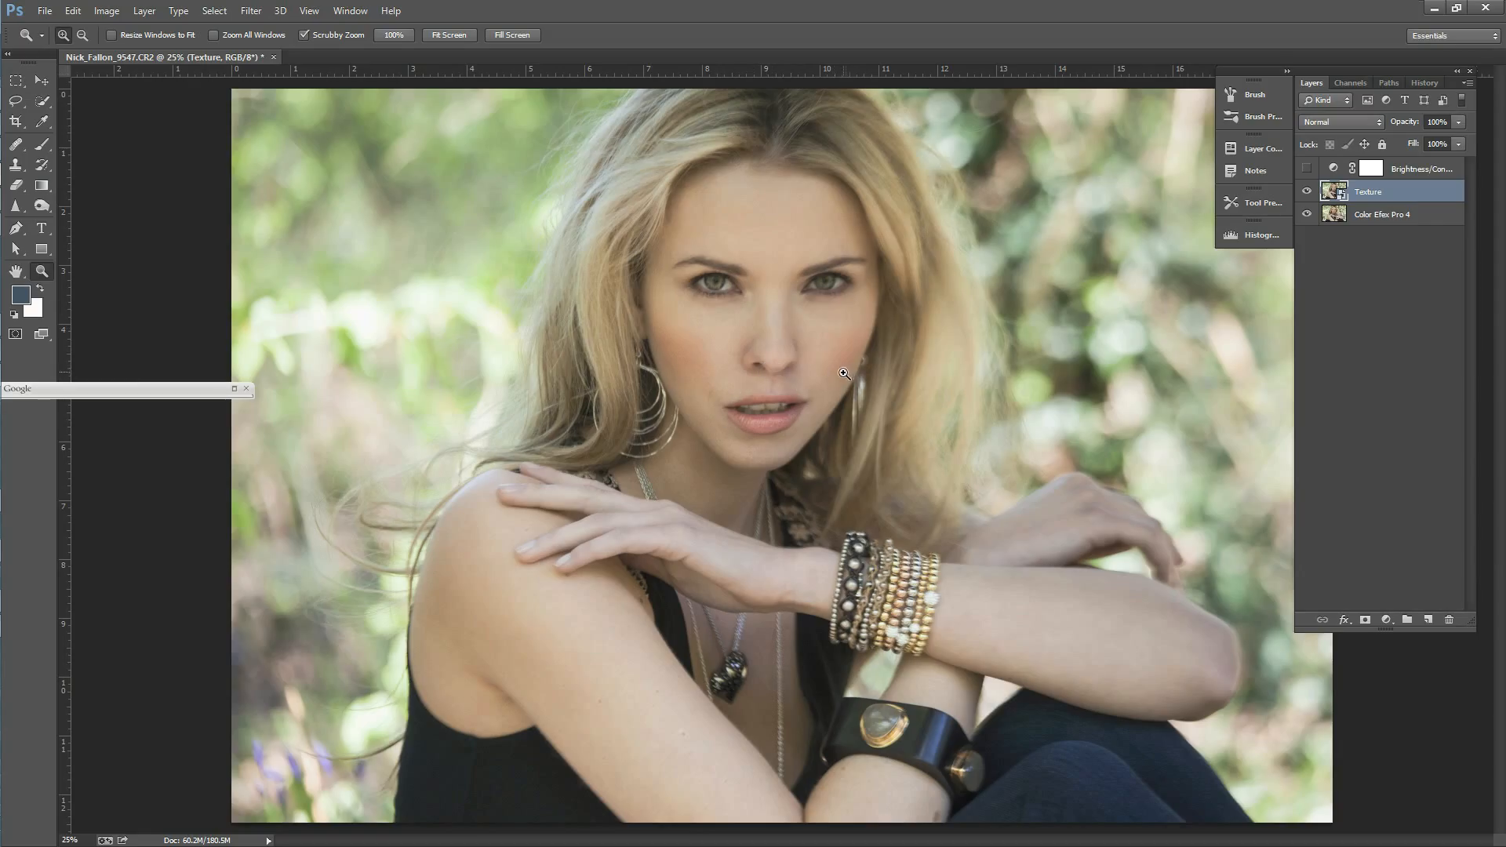
right_click(1367, 191)
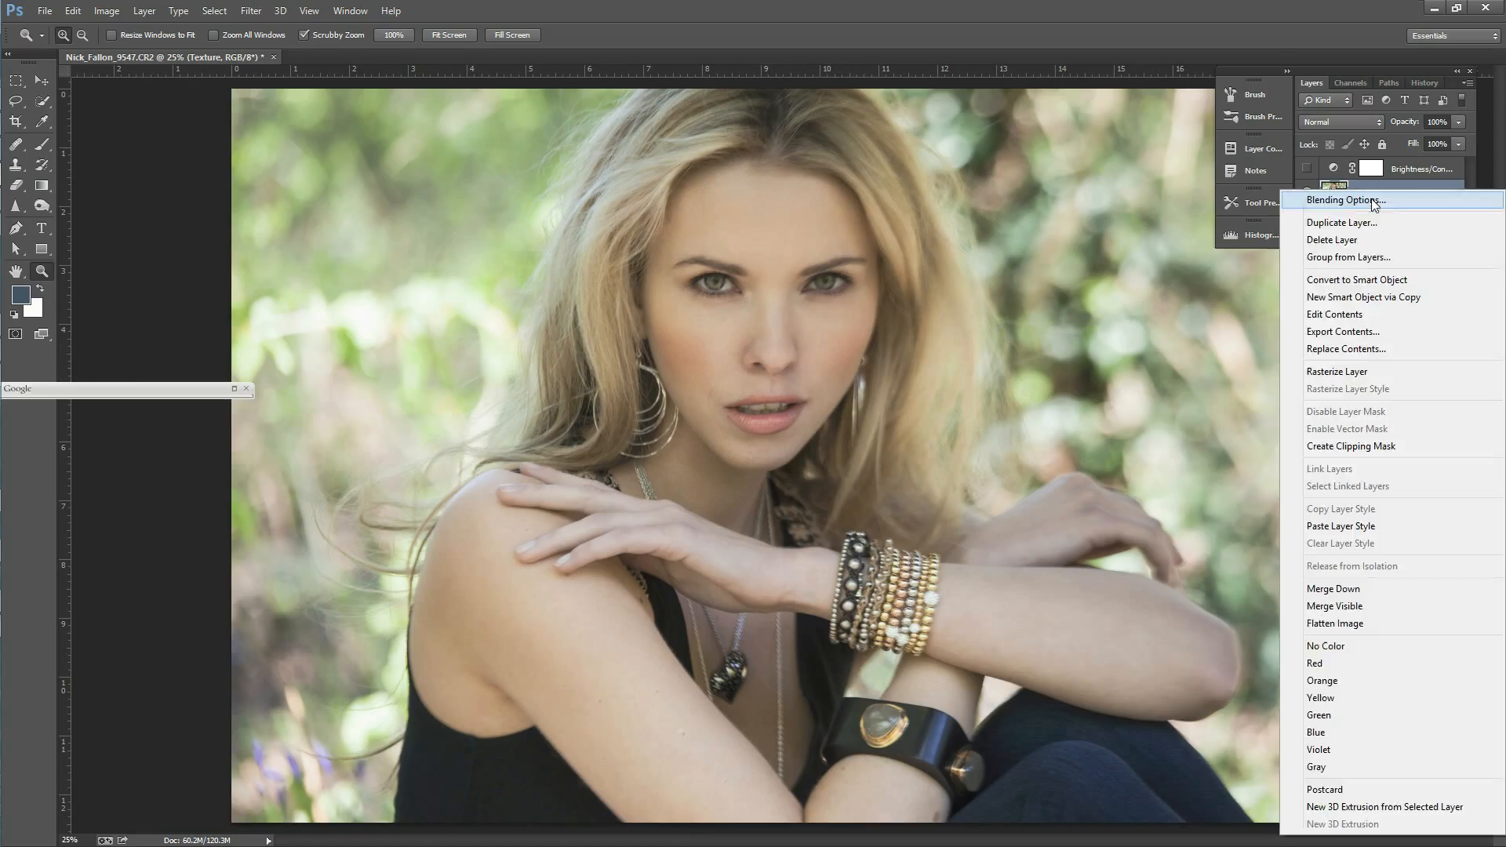
click(1359, 226)
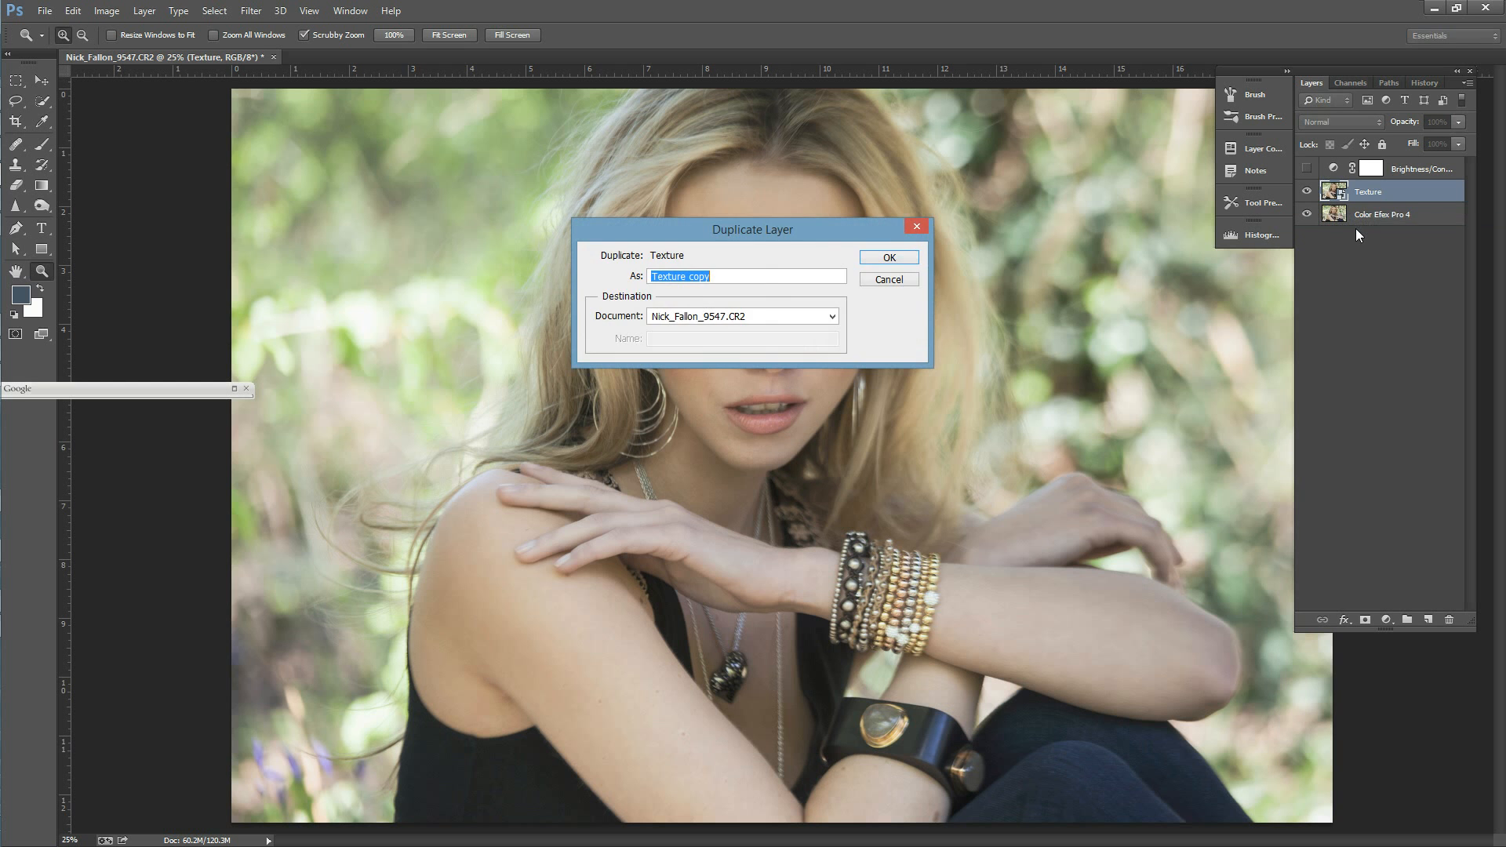
key(Return)
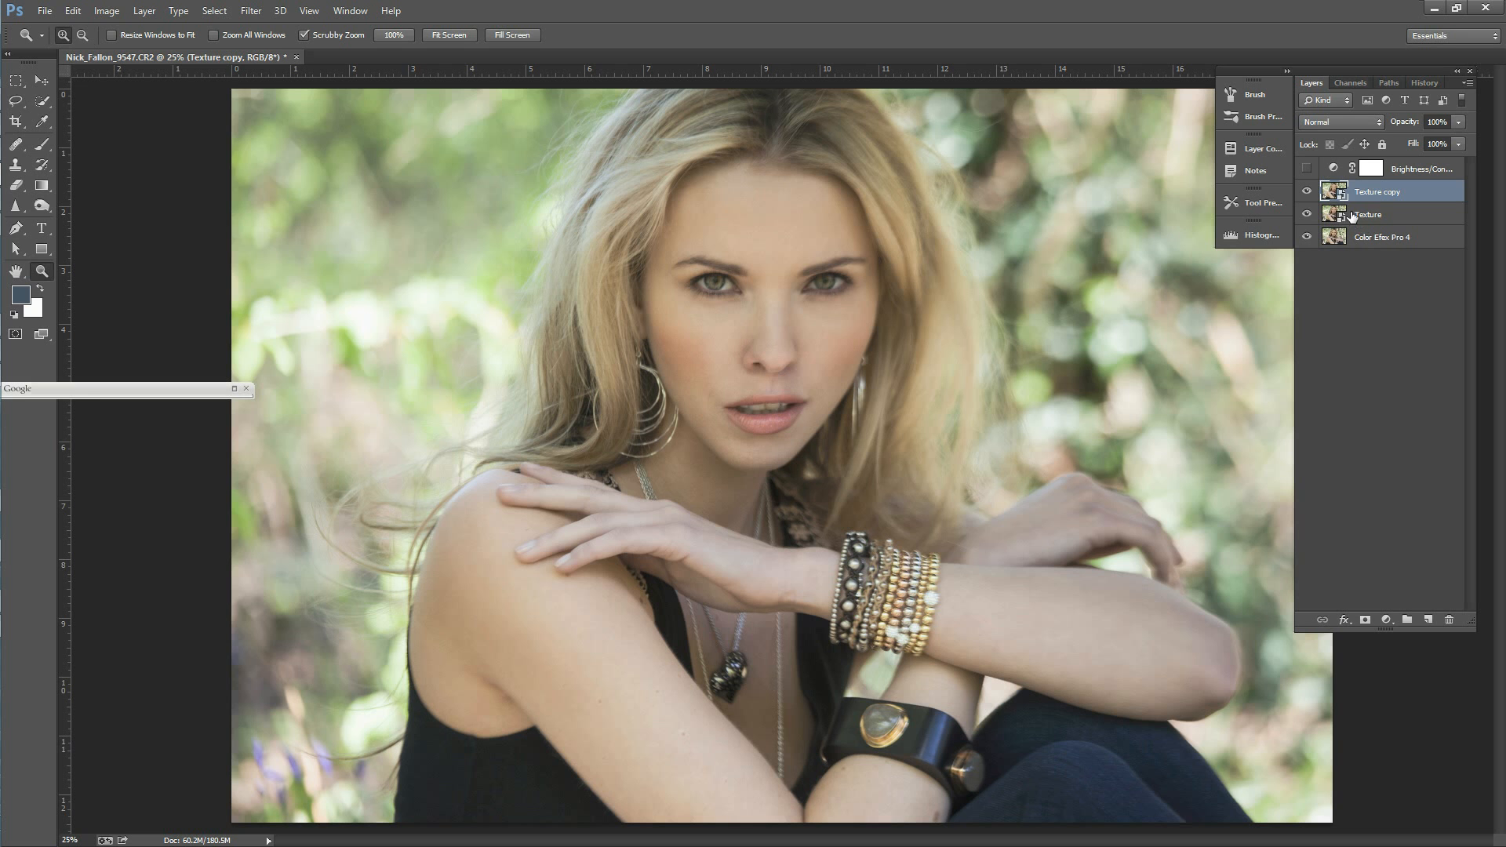
double_click(1371, 191)
text(BW)
key(Return)
Step: Rename the Texture smart object below BW as color
click(1374, 218)
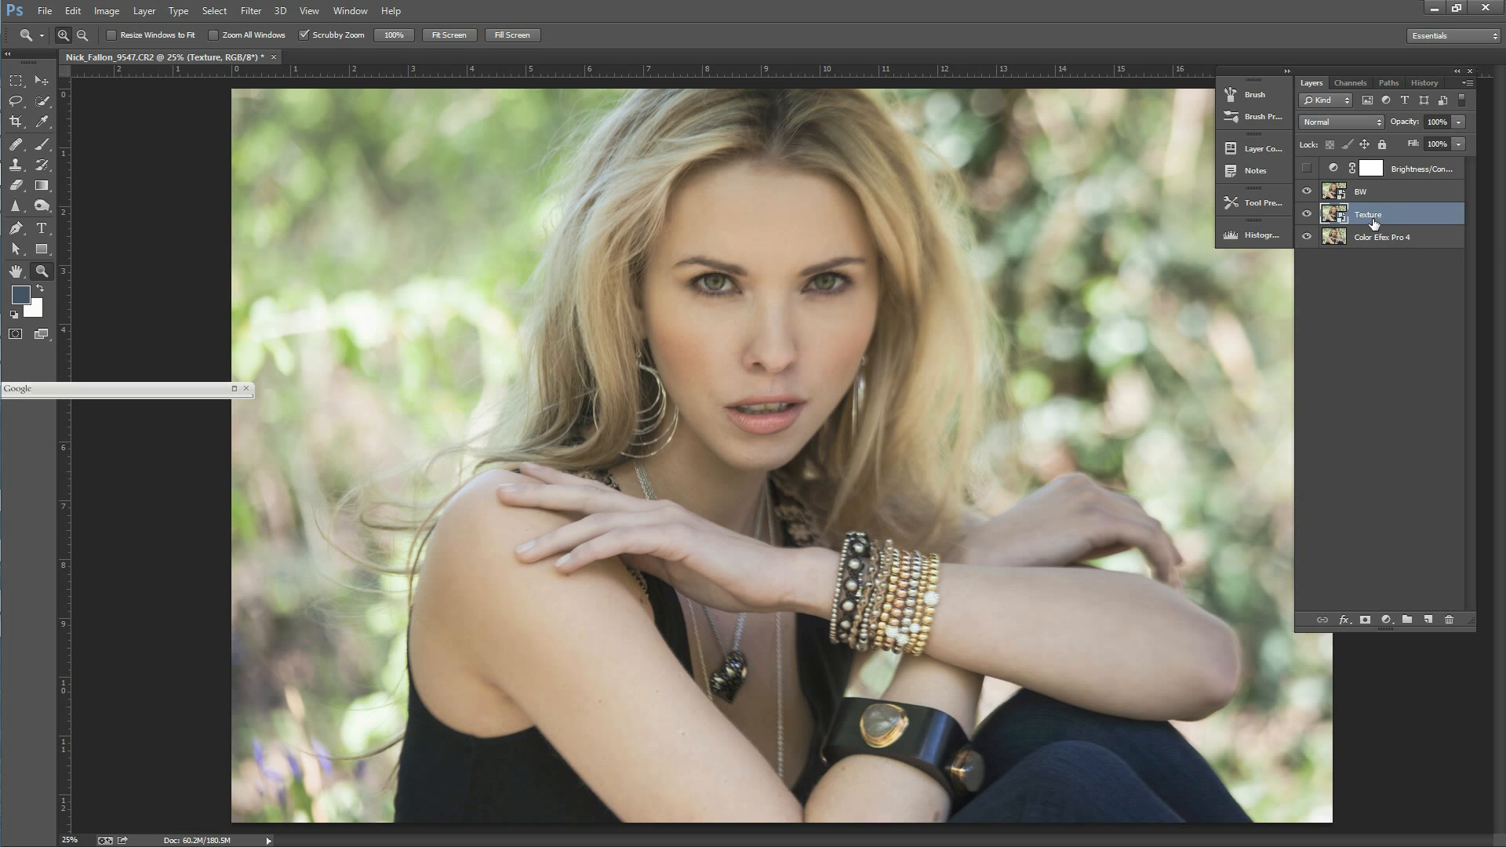
double_click(1369, 218)
text(color)
key(Return)
Step: Open the contents of the color smart object to inspect its layers, and close that document again
right_click(1365, 225)
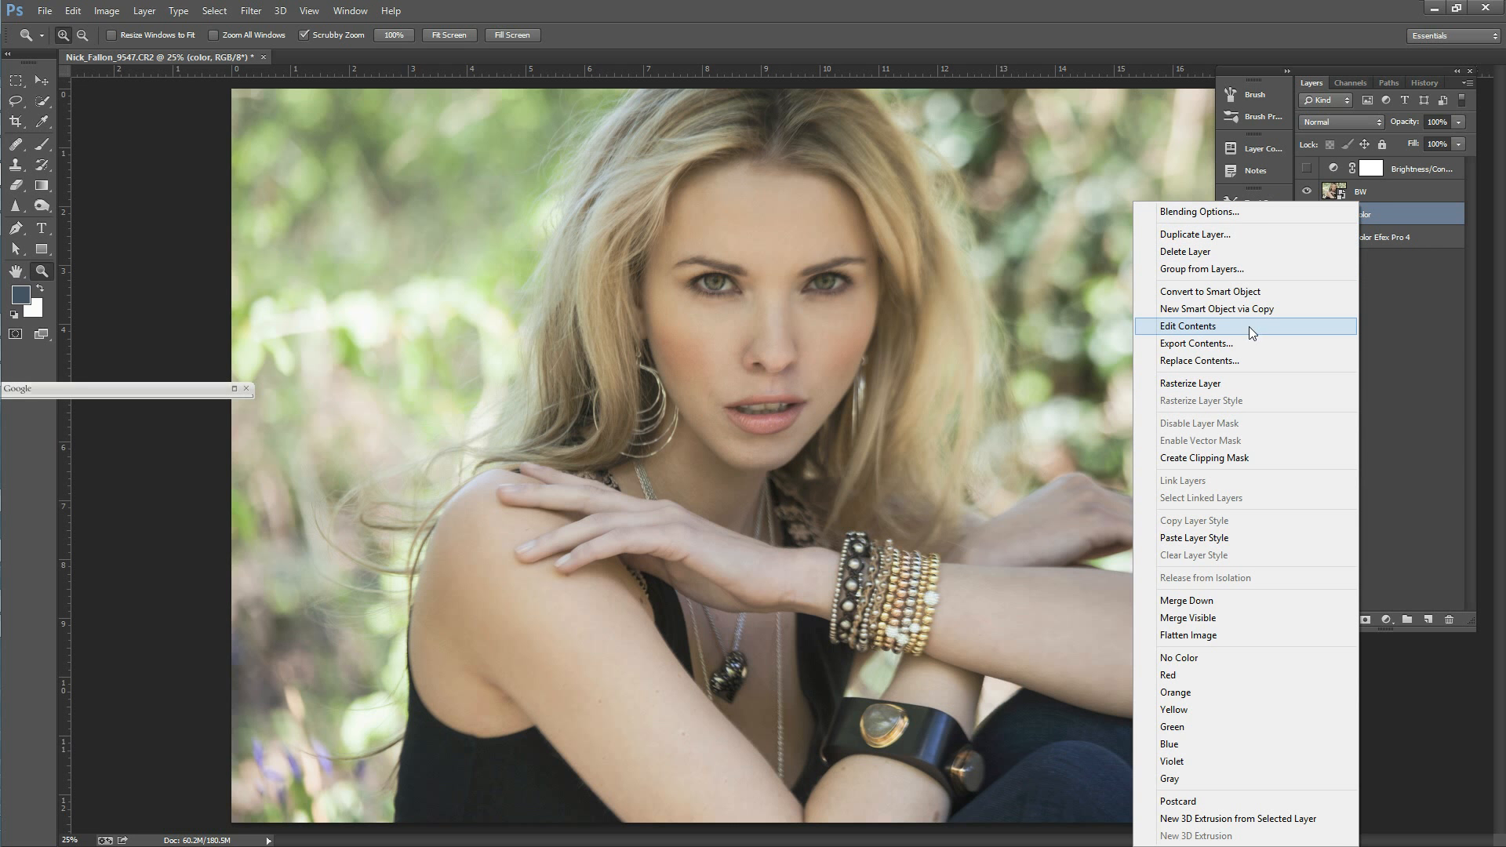
click(1226, 323)
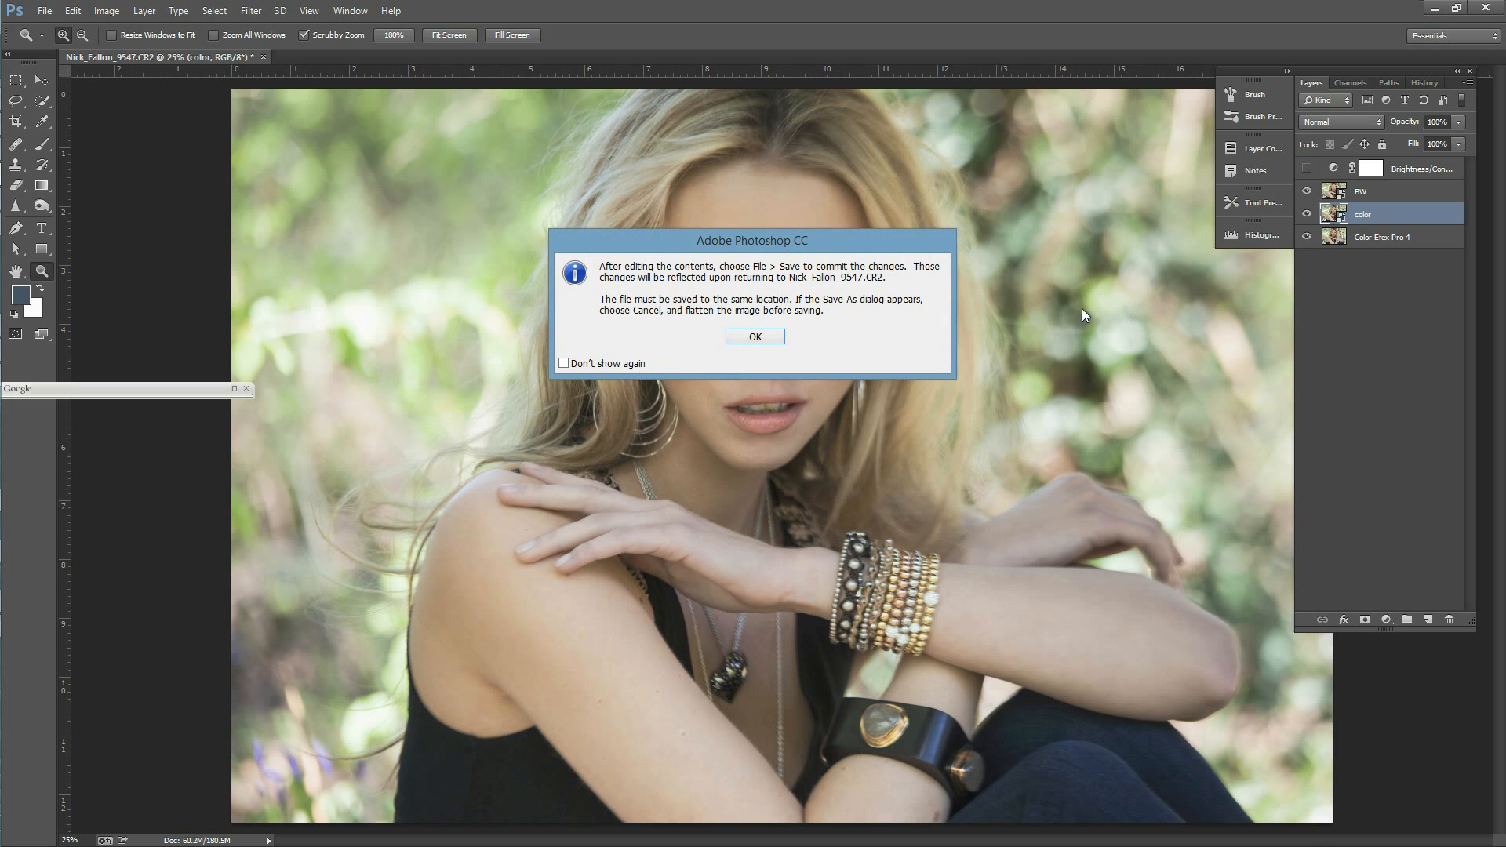
click(764, 336)
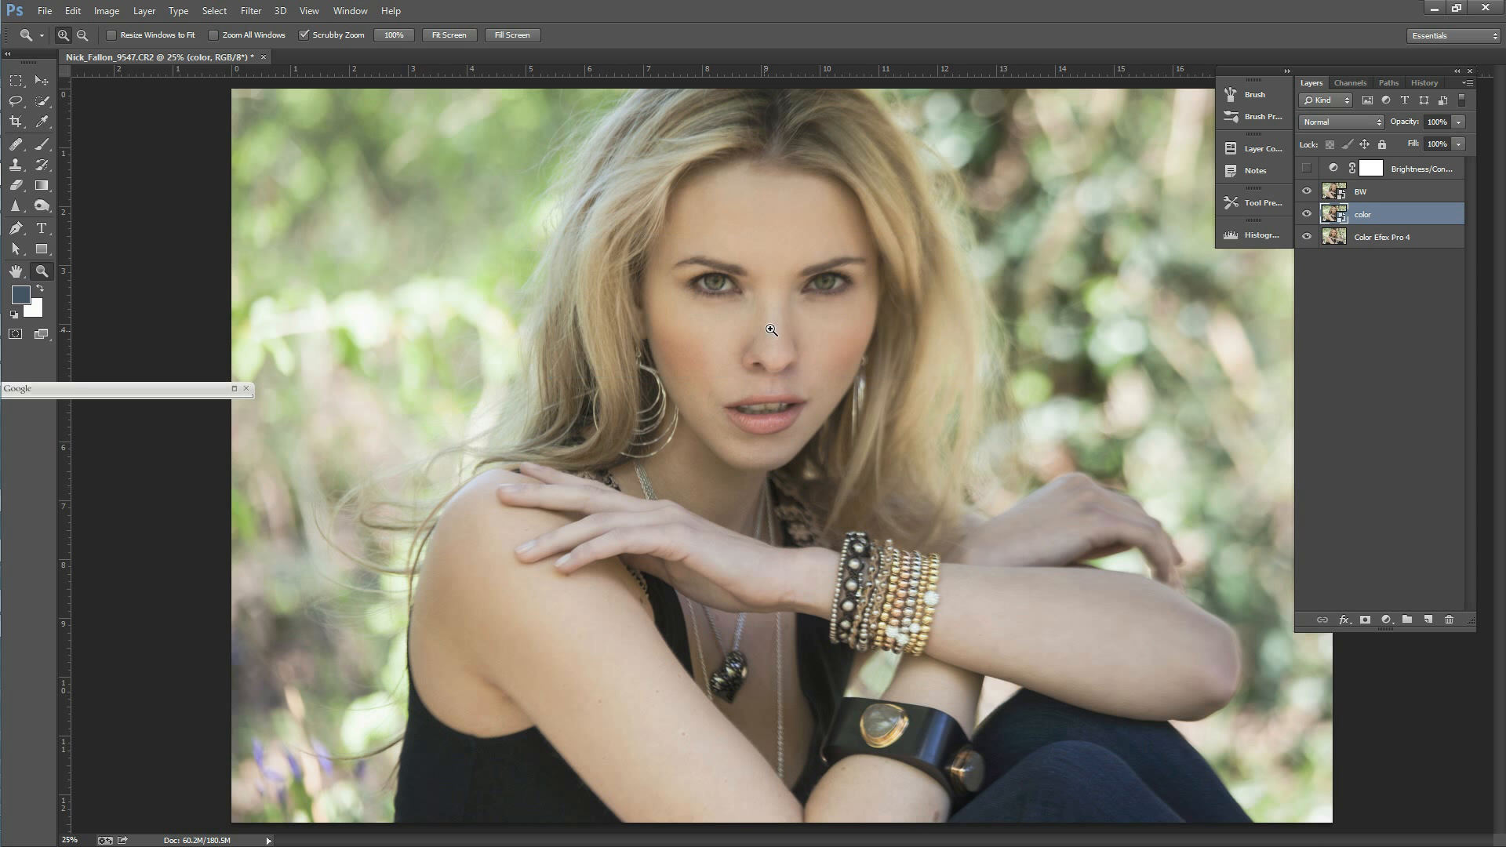
click(803, 426)
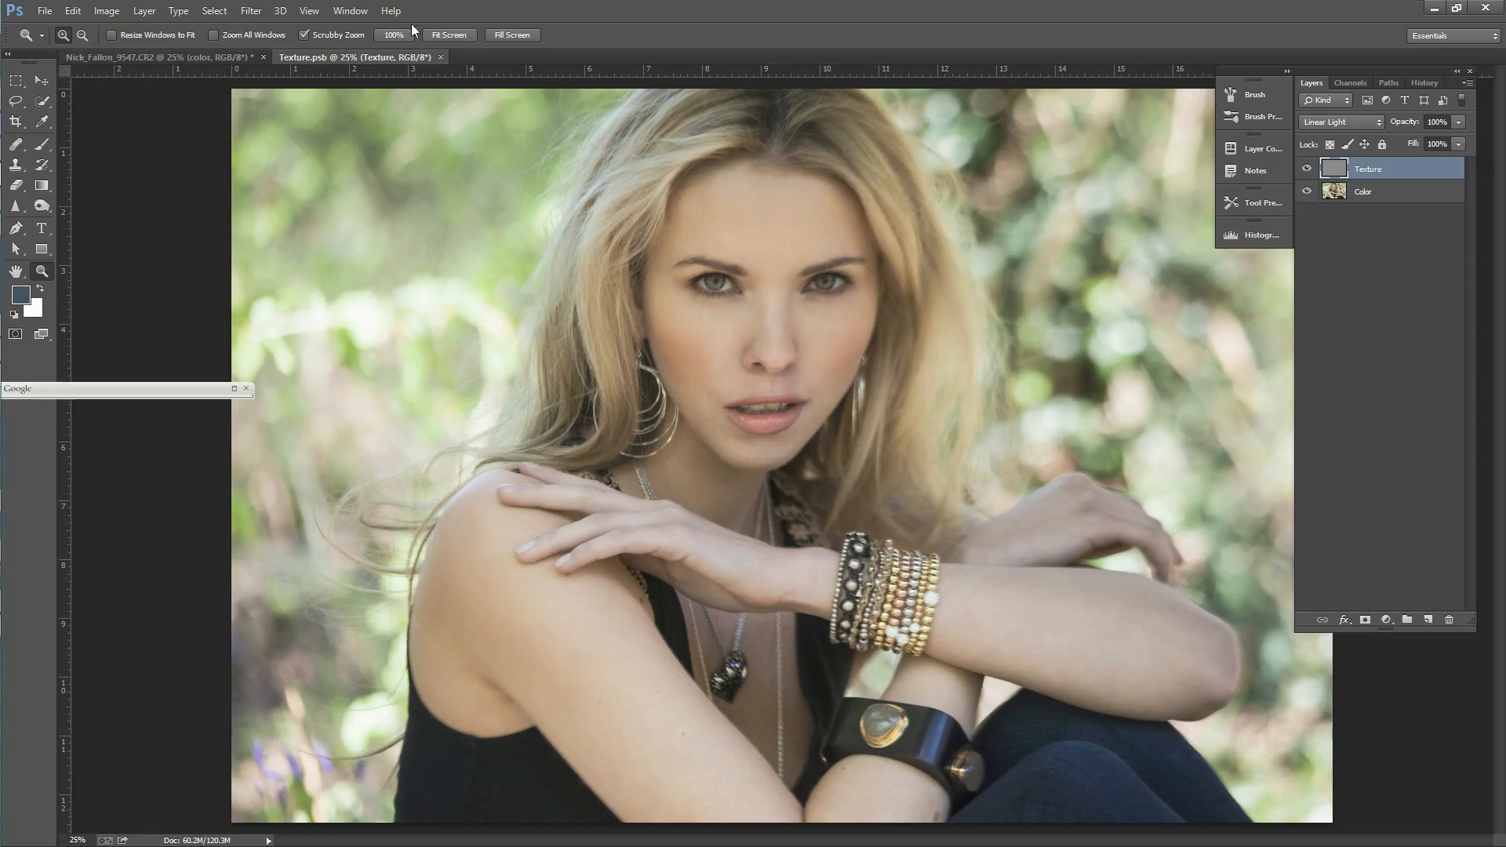
click(441, 56)
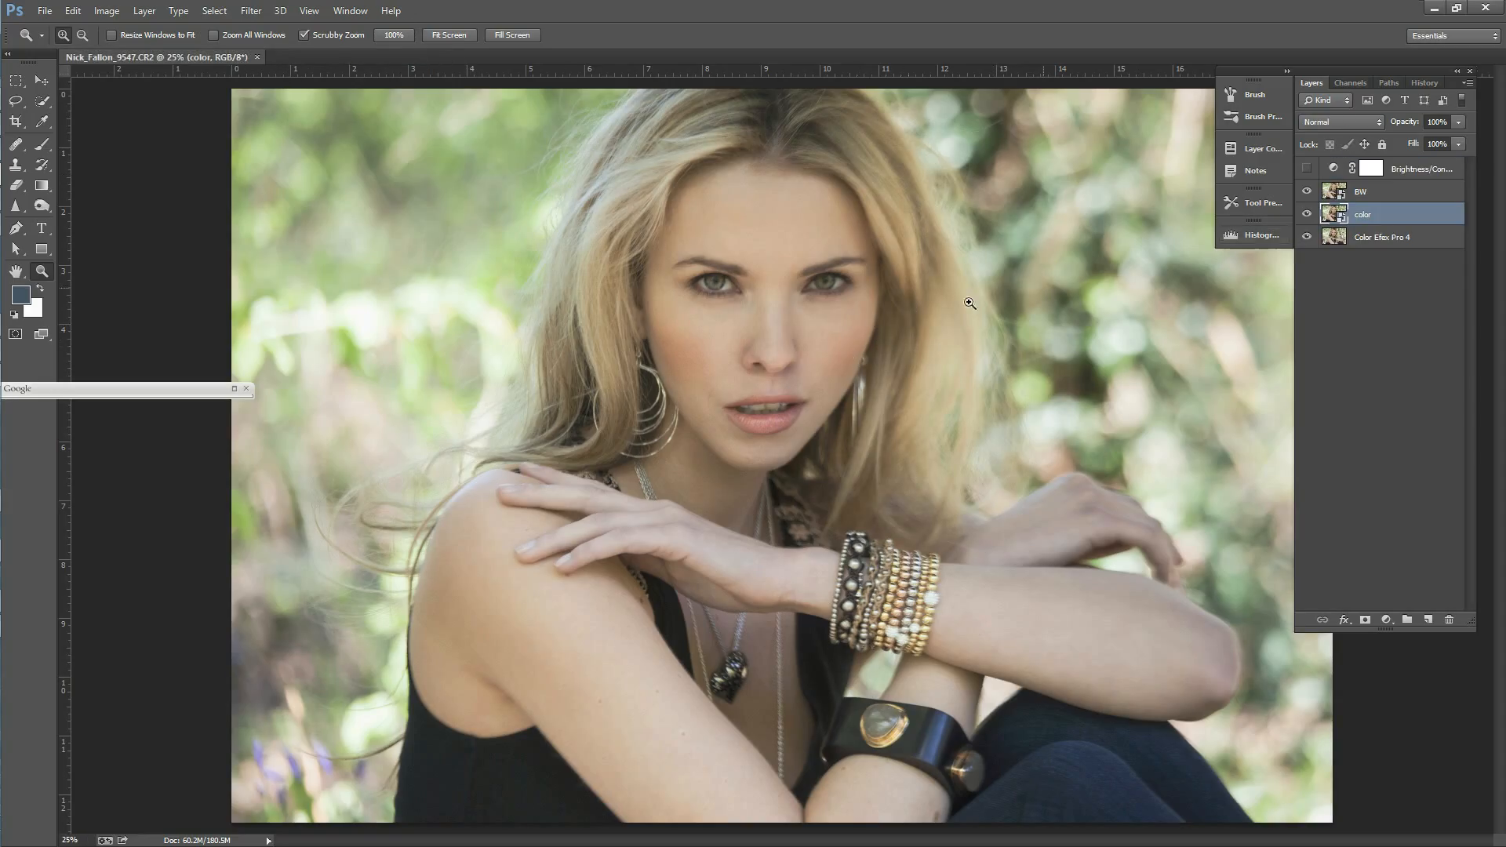
Step: Launch the Nik Collection filter Color Efex Pro 4 on the color smart object
alt+click(820, 326)
alt+click(820, 326)
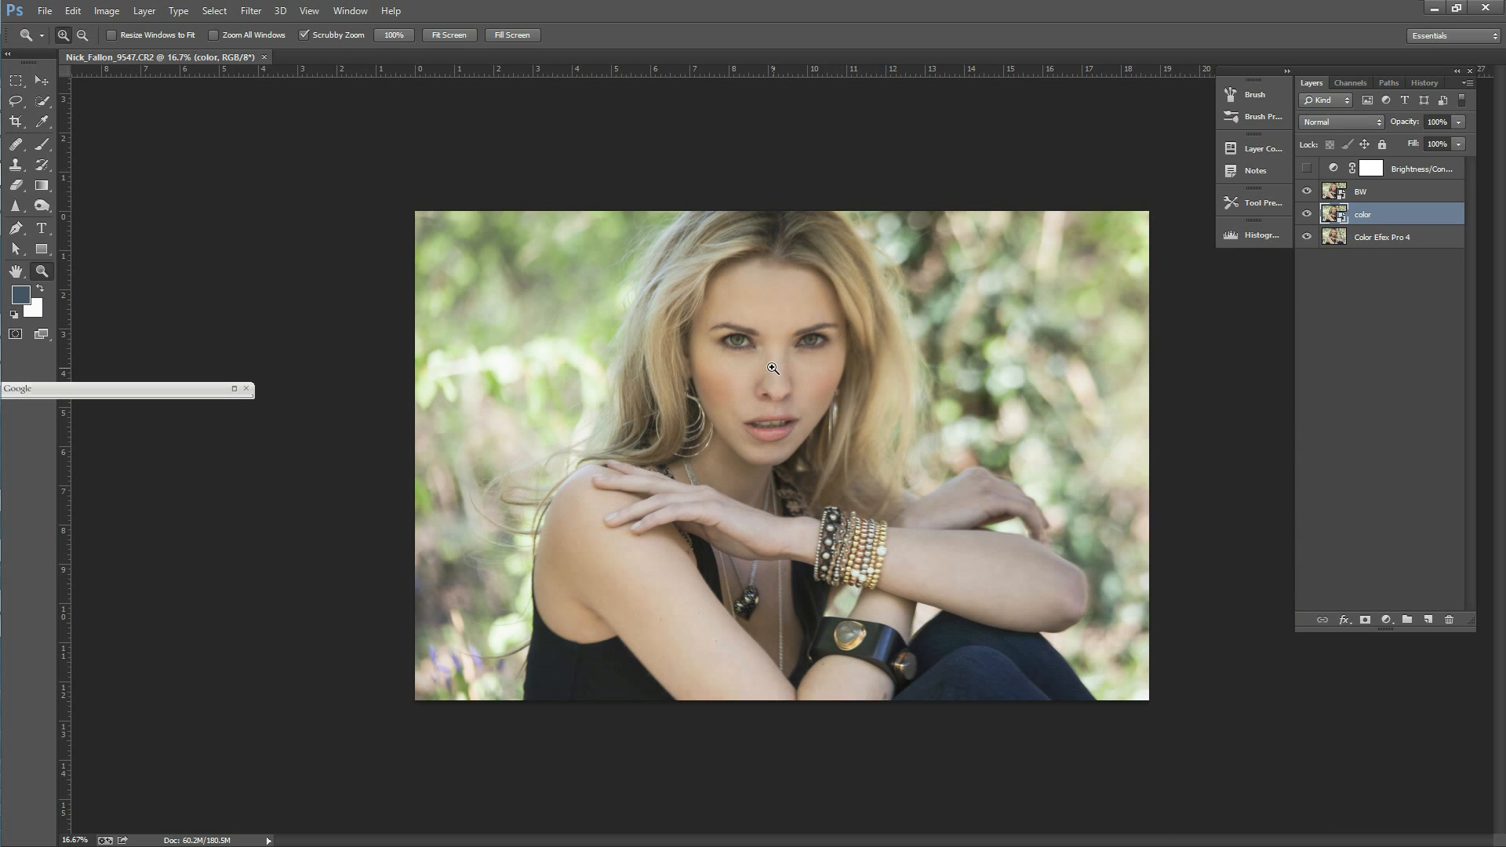
click(824, 374)
click(827, 376)
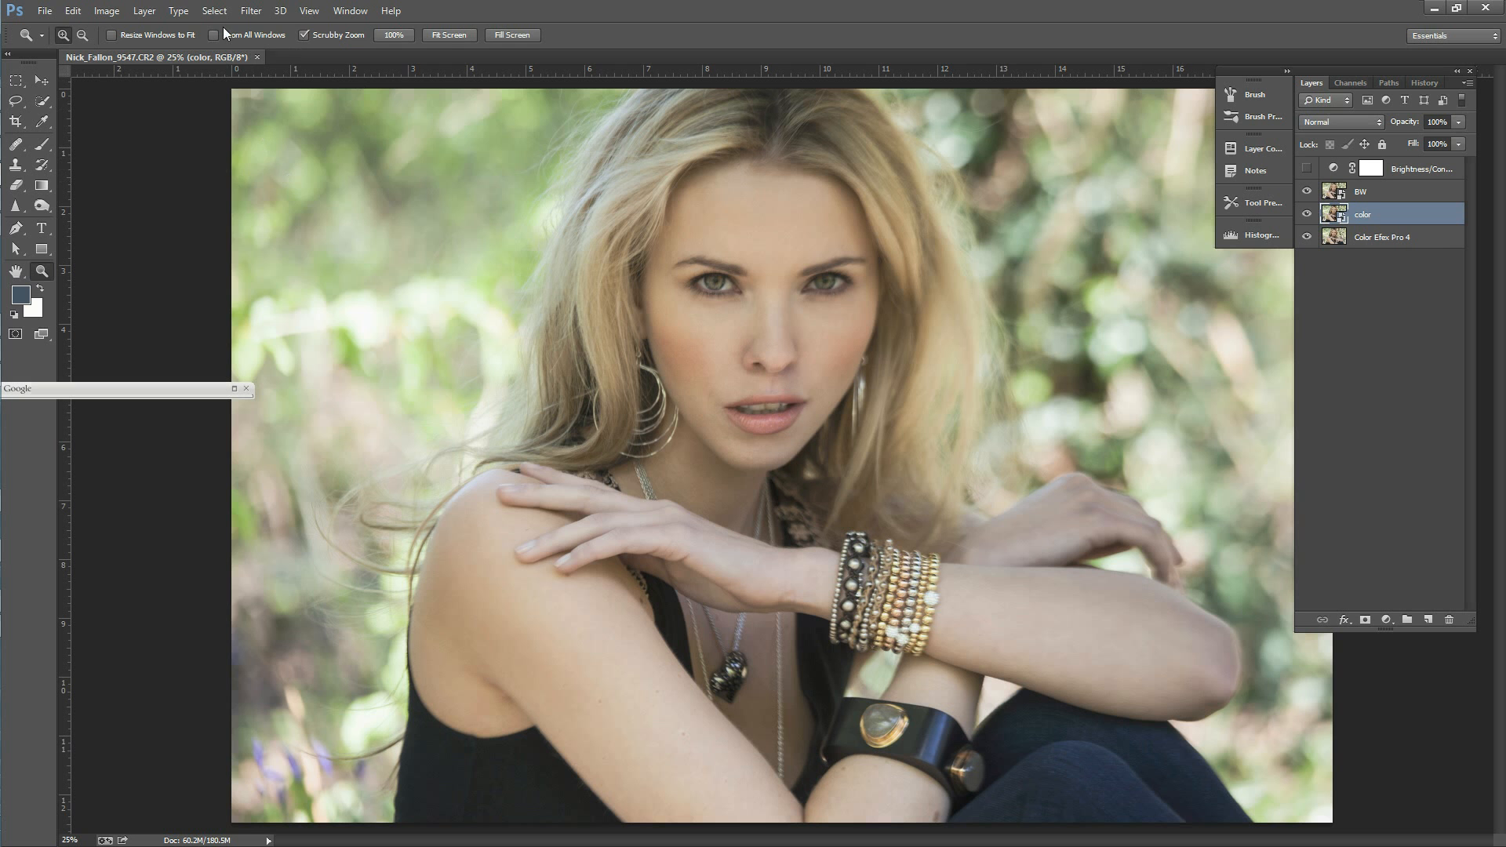
click(251, 10)
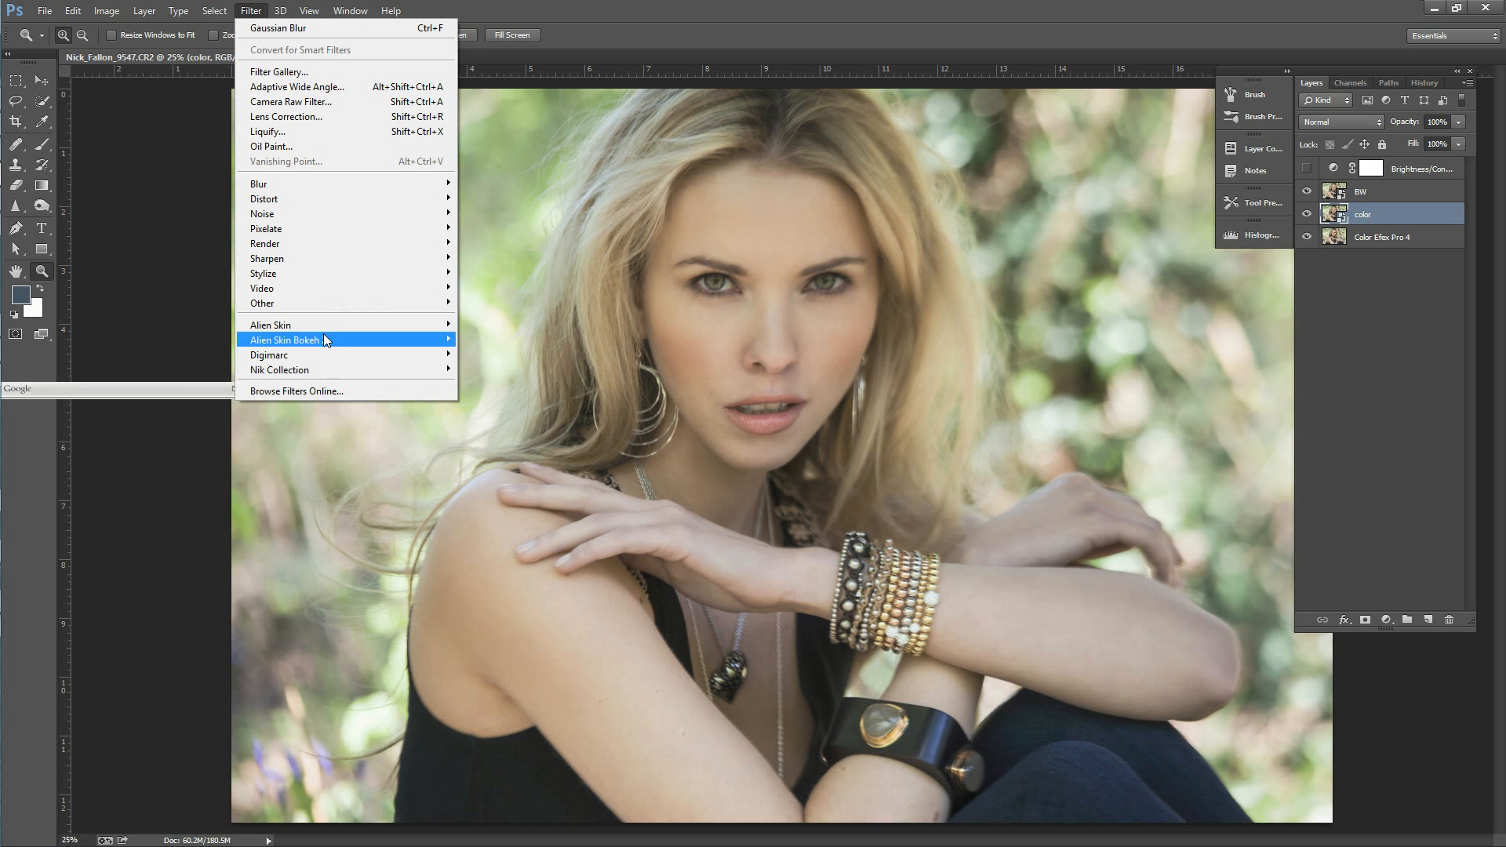
mouse_move(328, 370)
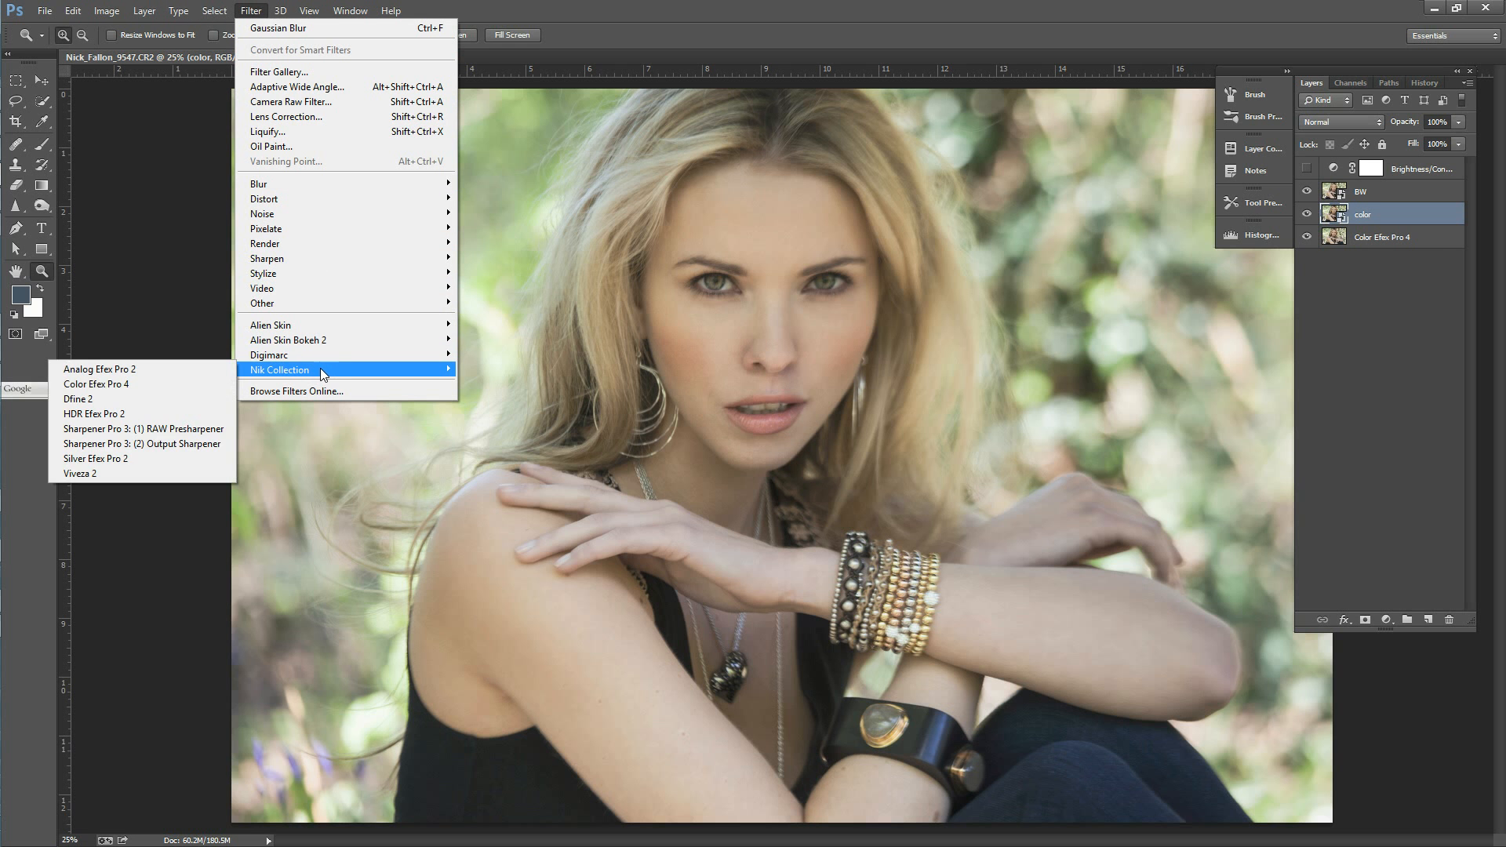
click(197, 383)
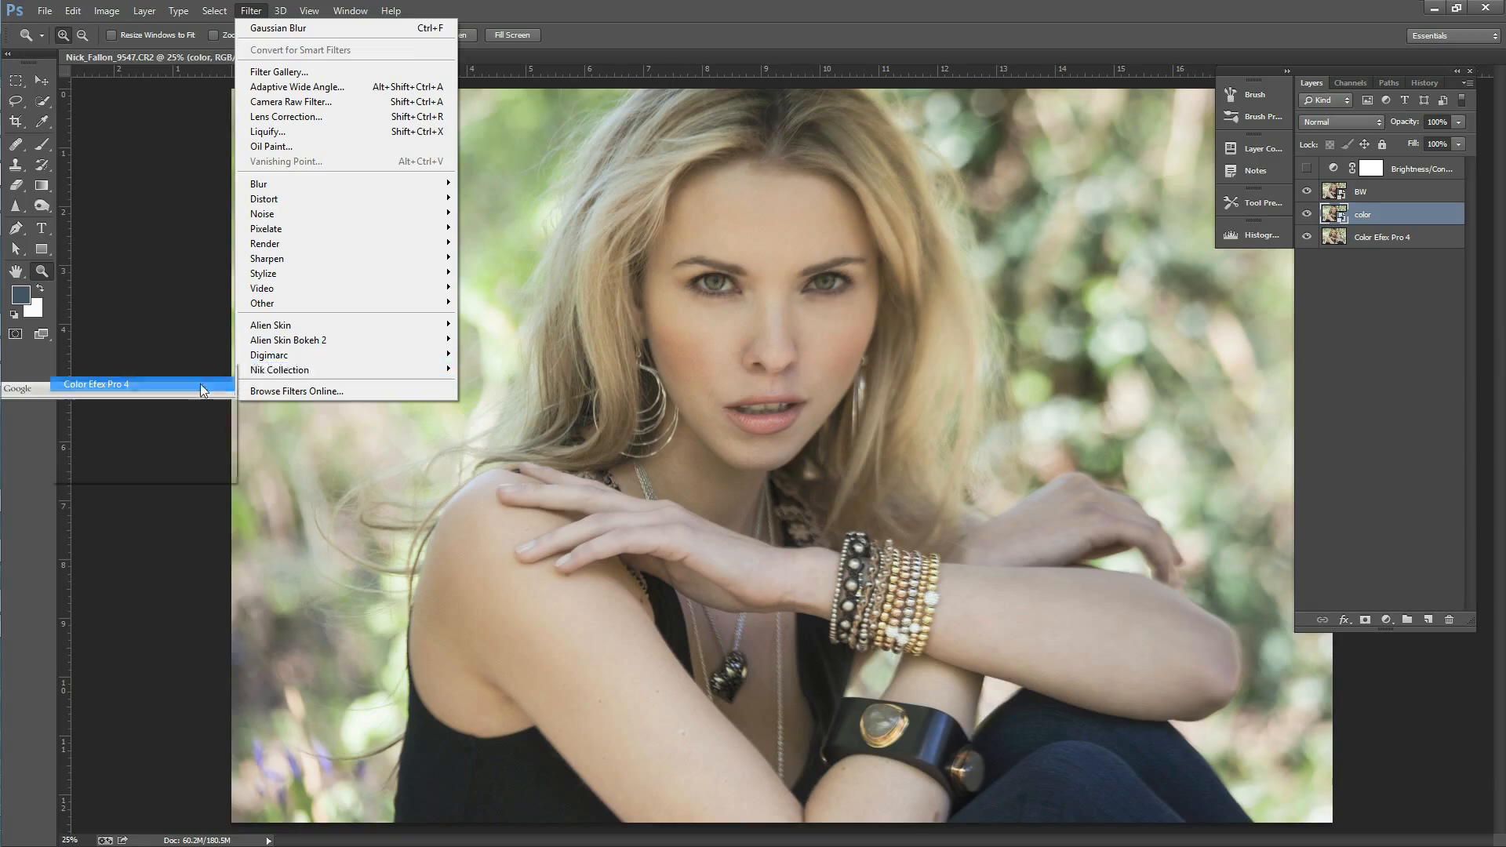
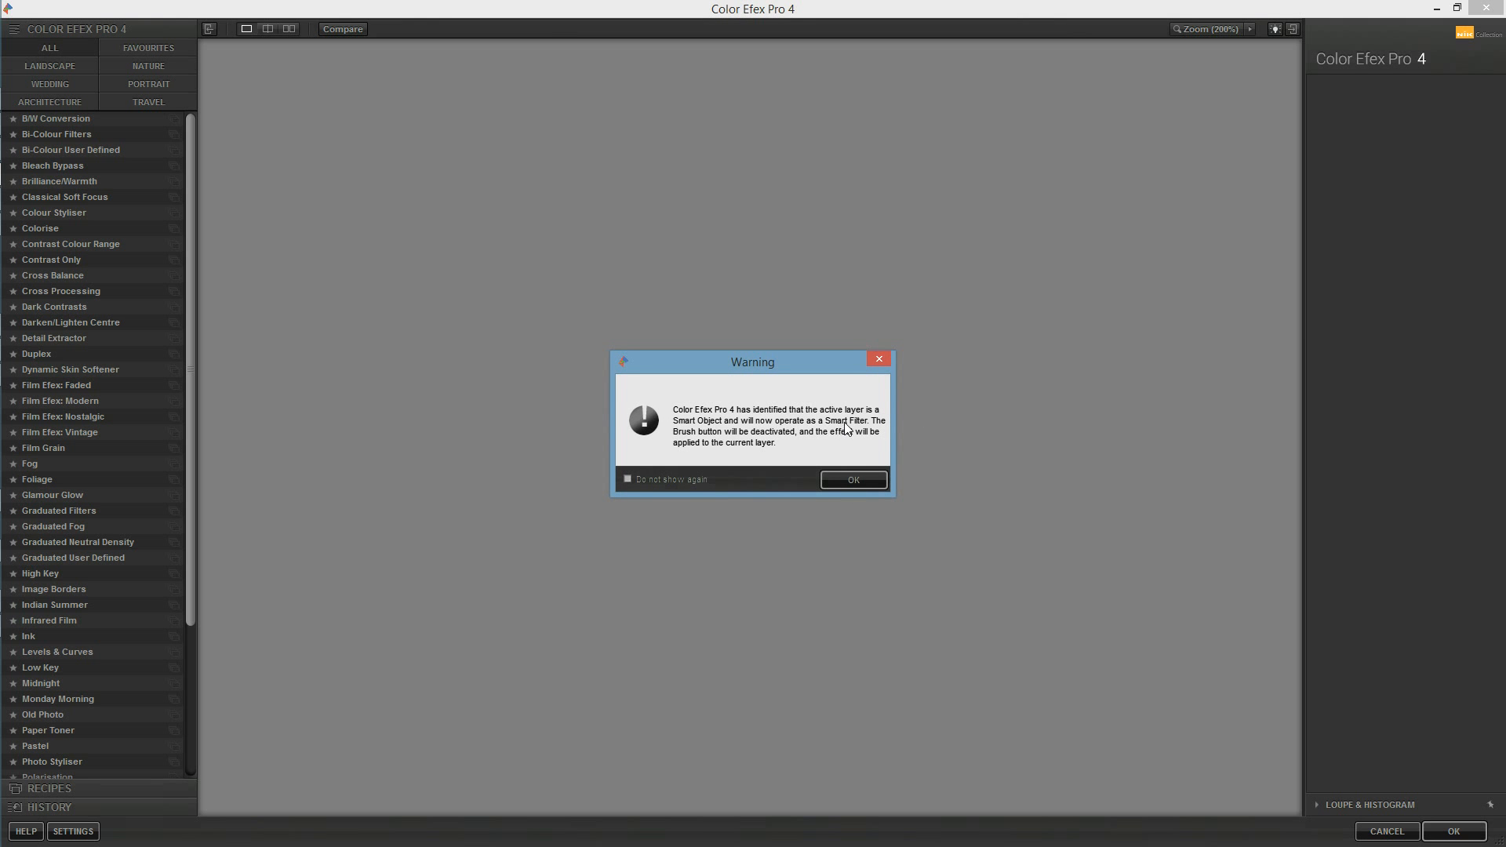
Step: Accept the smart filter notice, load the Tonal Contrast filter and enable it on the portrait
click(864, 484)
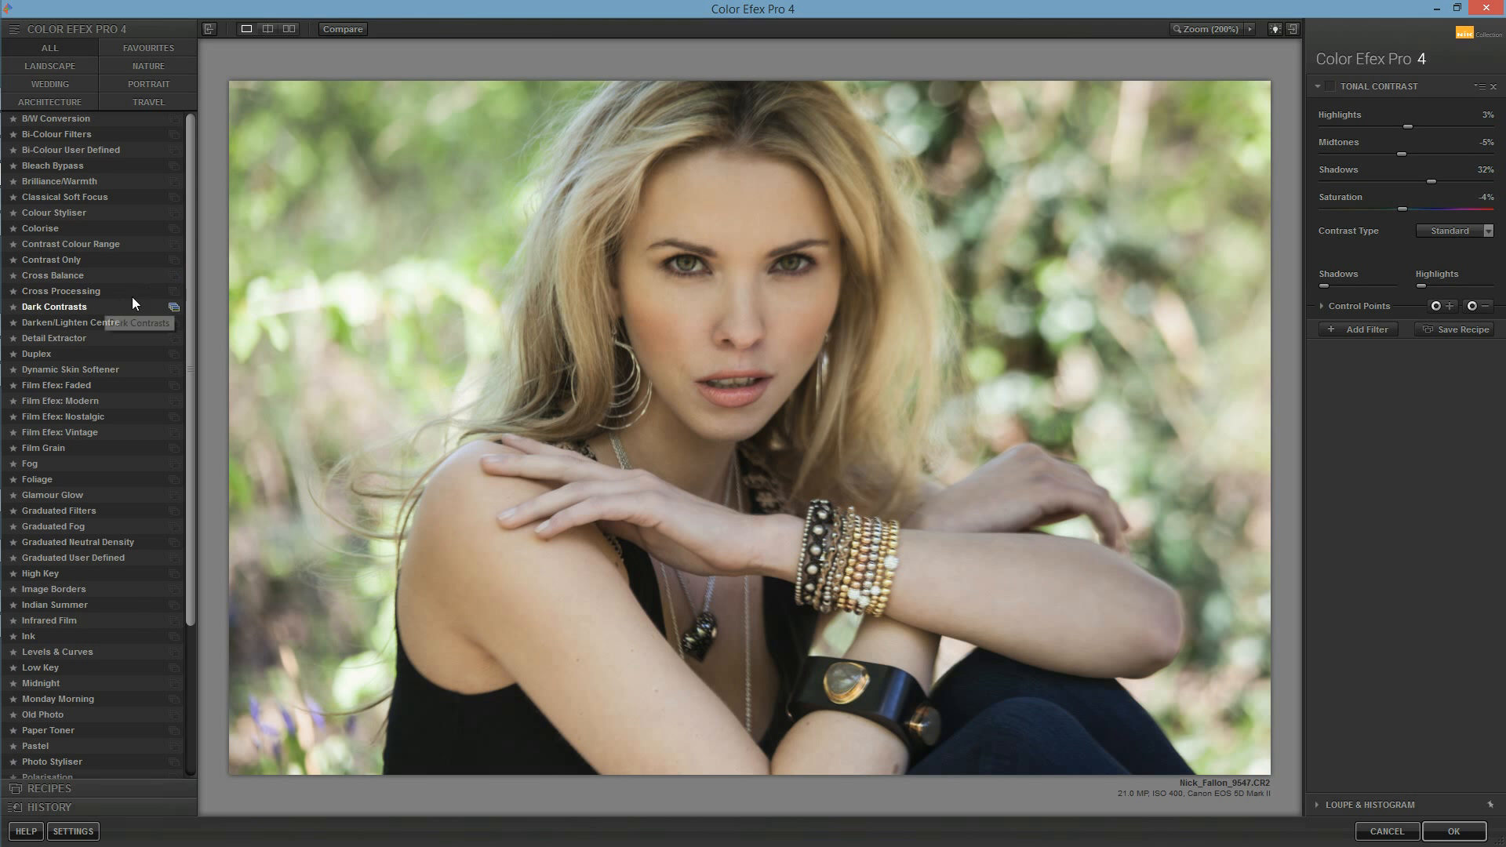
drag(191, 356, 180, 531)
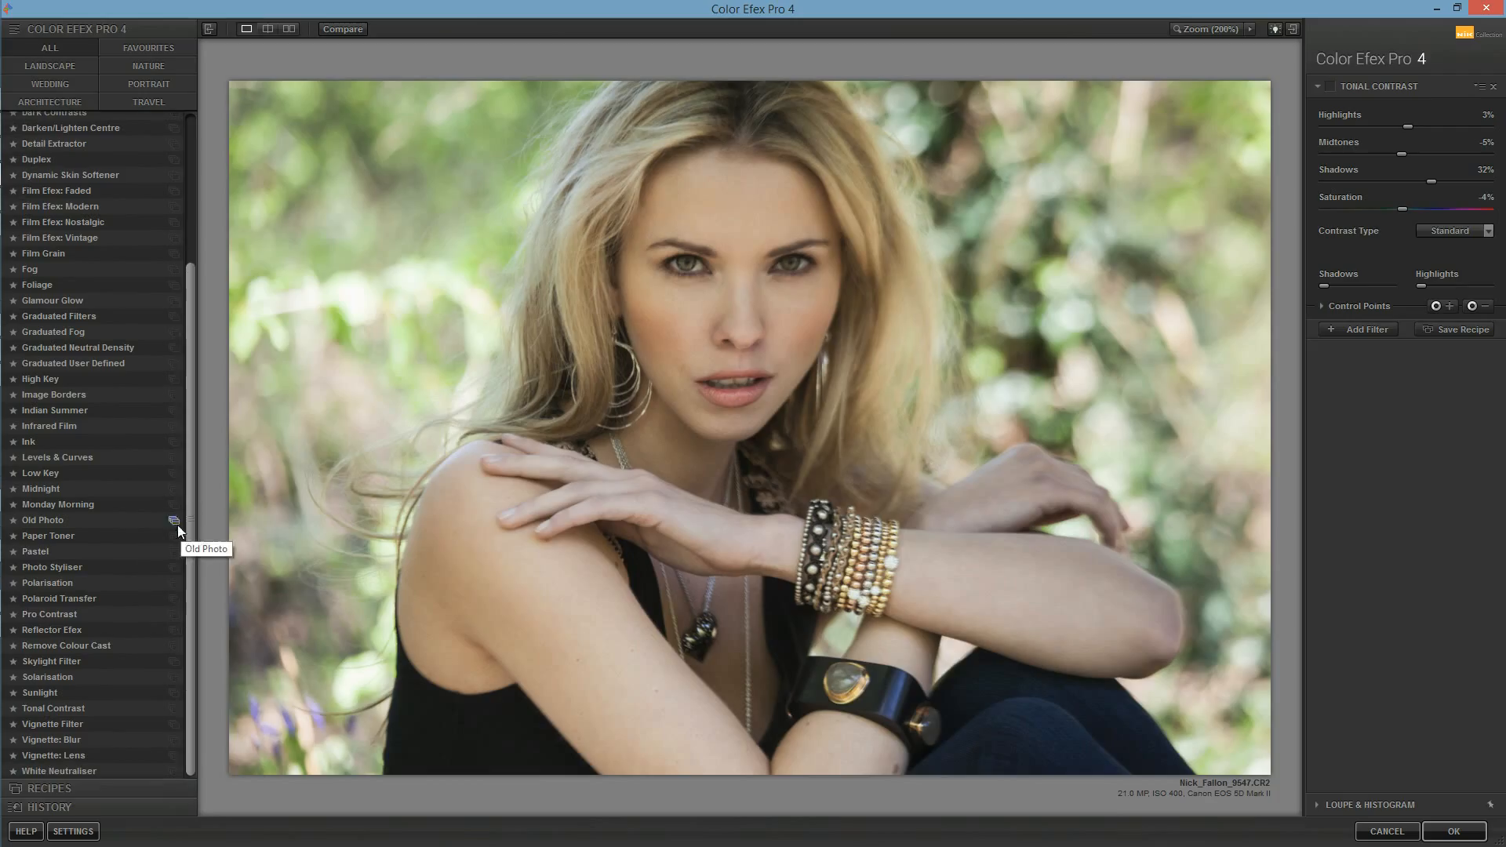
click(129, 706)
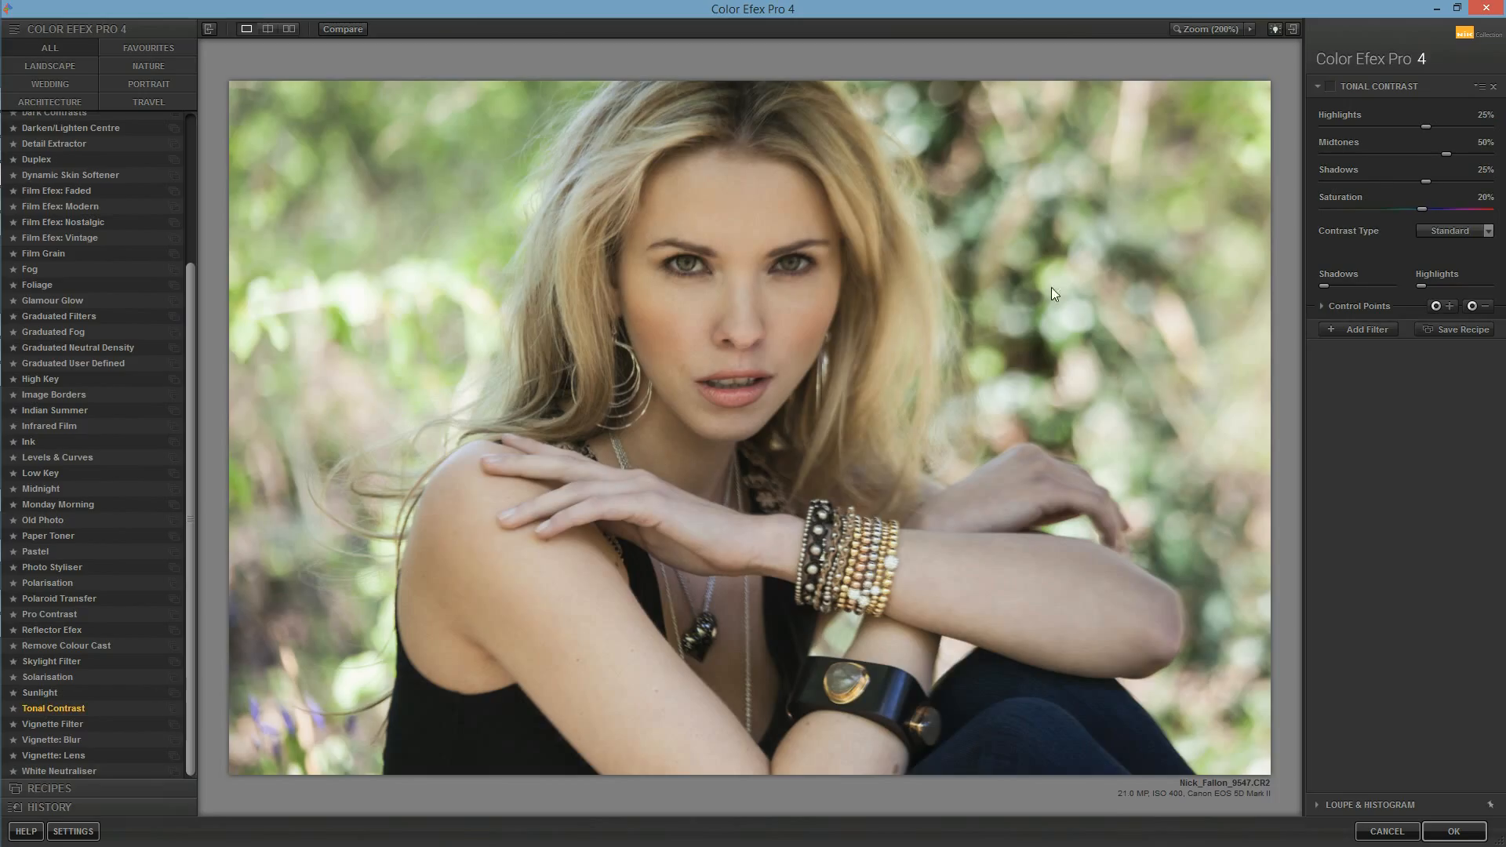
click(1330, 86)
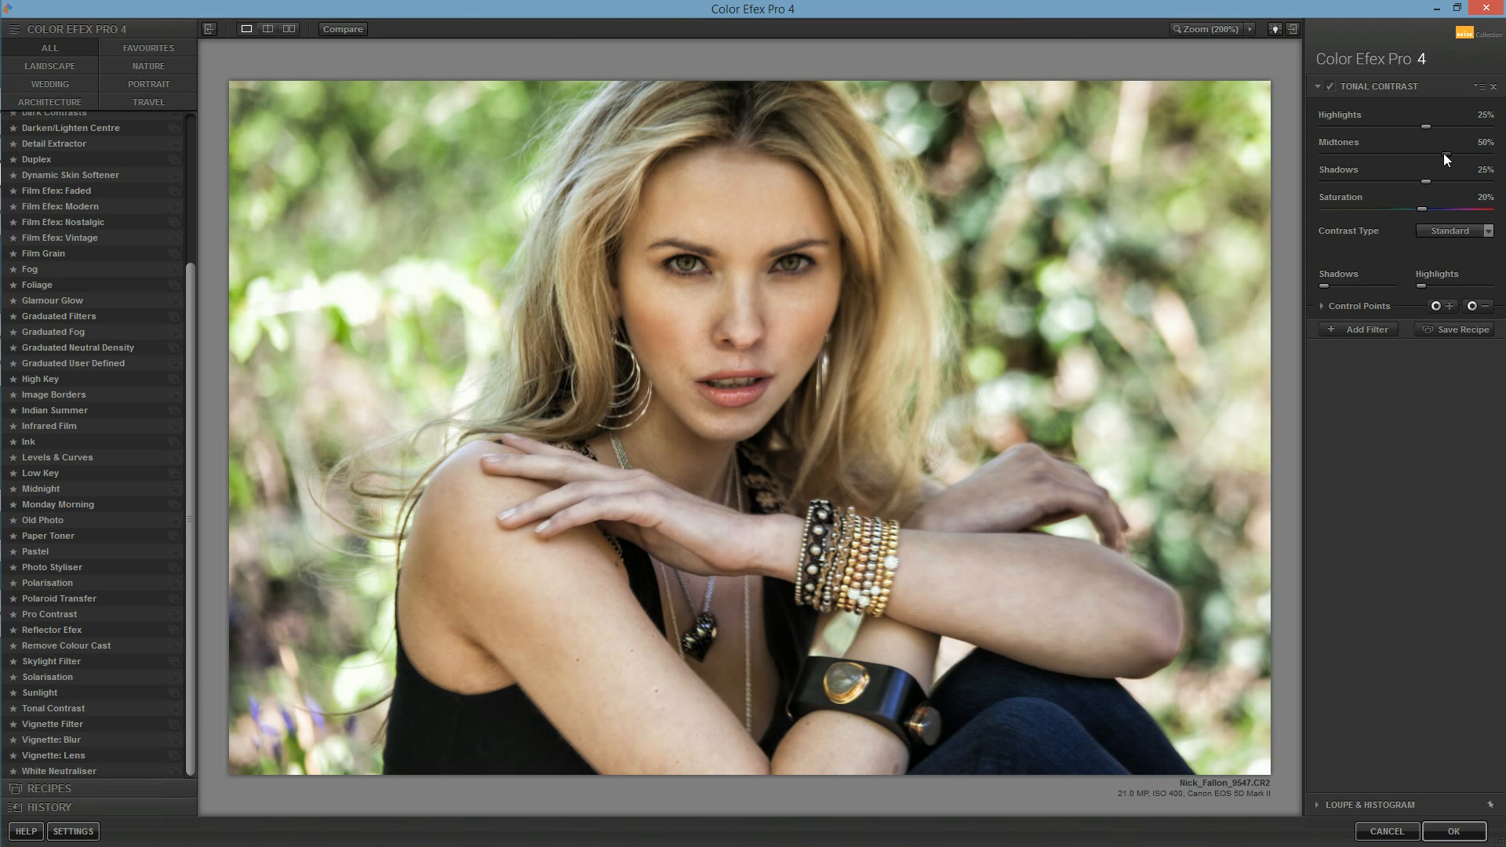
Step: Set Tonal Contrast to 6% highlights, 3% midtones and 17% shadows, and slightly raise its shadow protection
drag(1425, 158, 1417, 158)
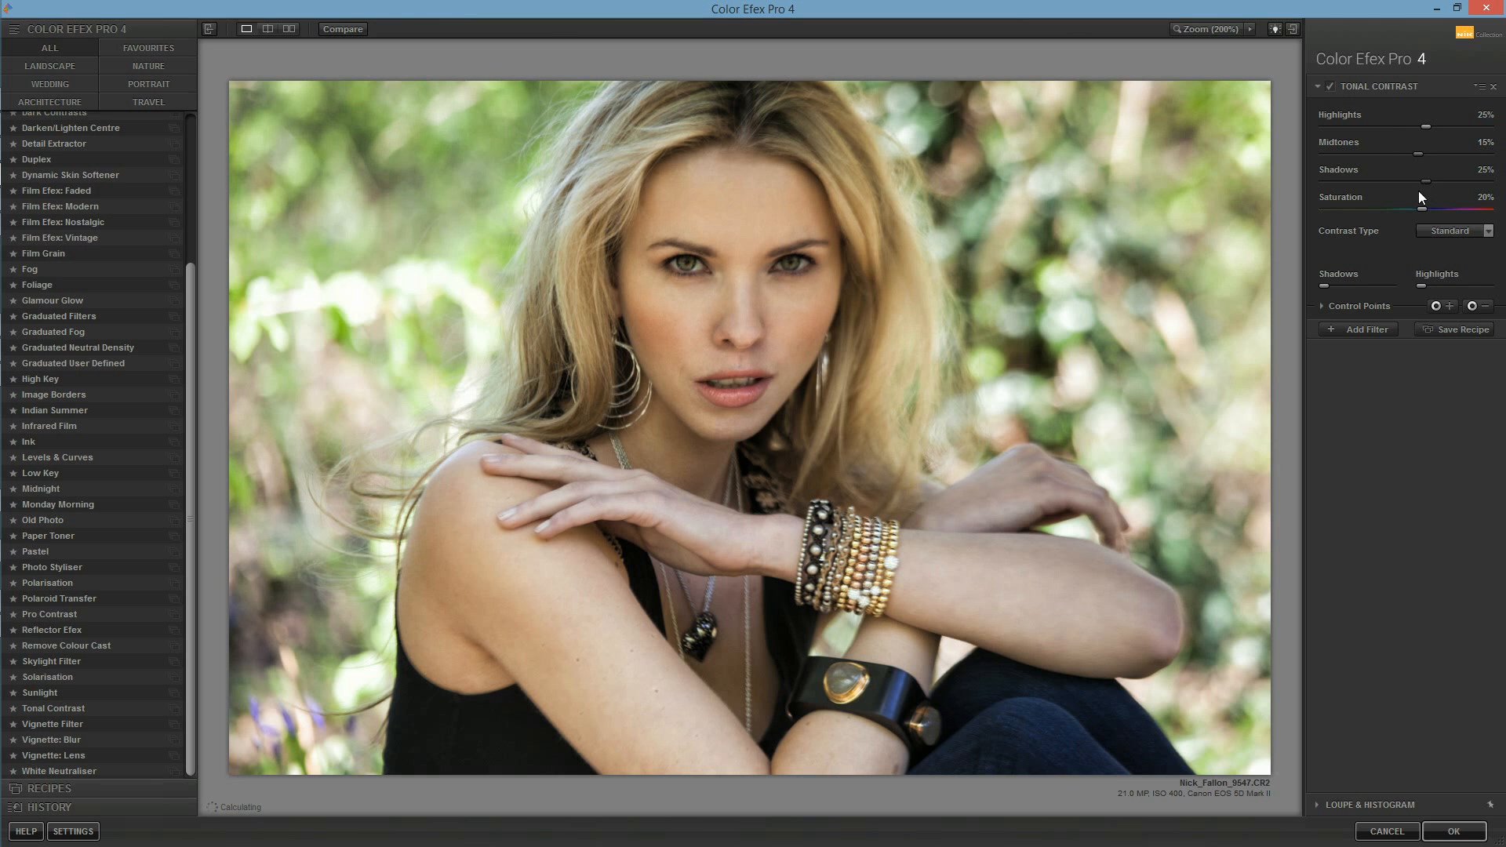
drag(1414, 127, 1410, 127)
drag(1409, 181, 1400, 181)
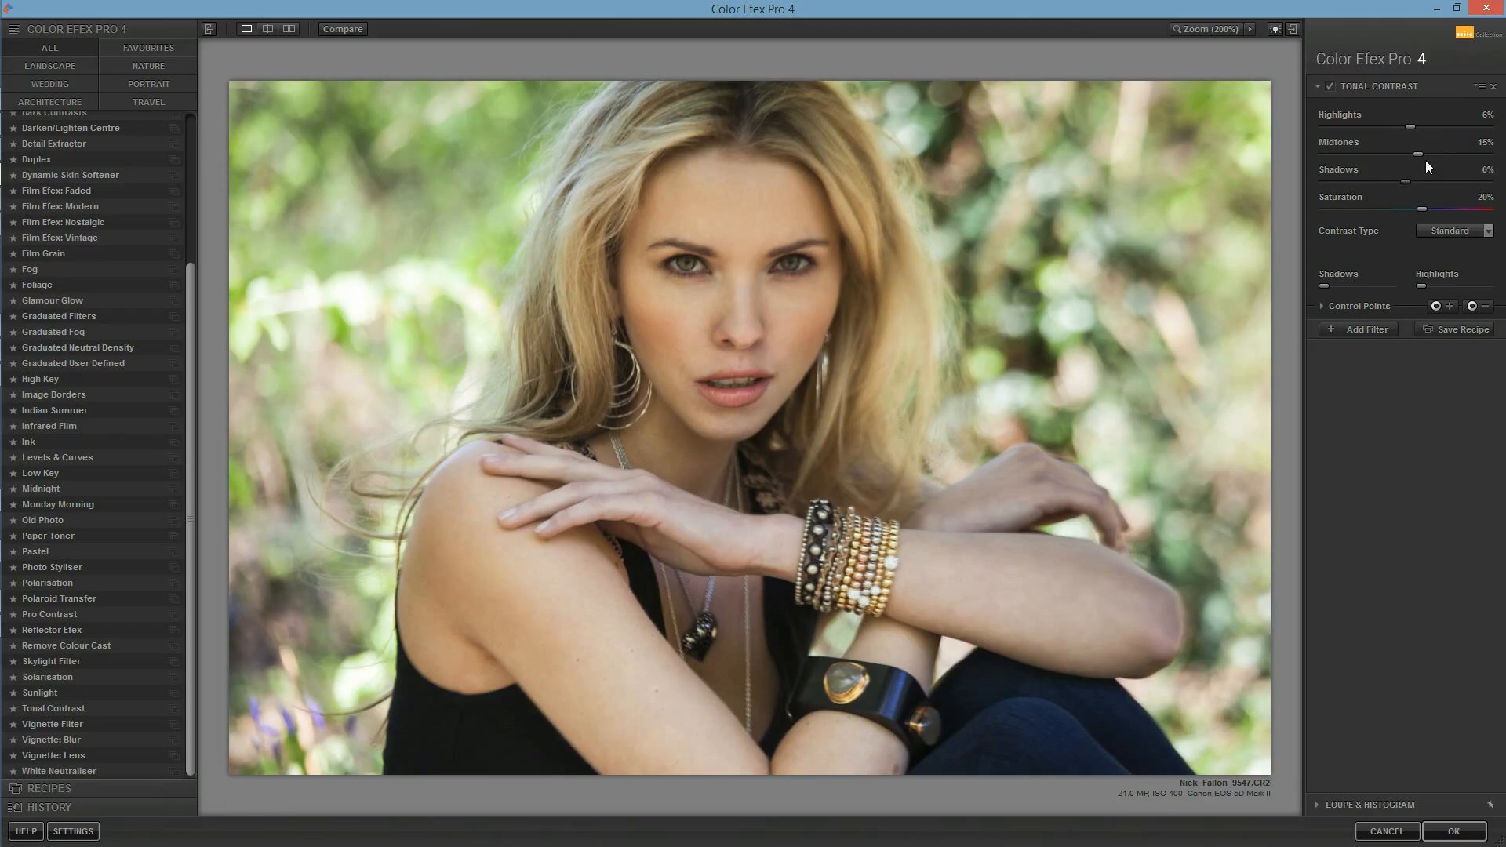
drag(1414, 181, 1420, 181)
mouse_move(1325, 288)
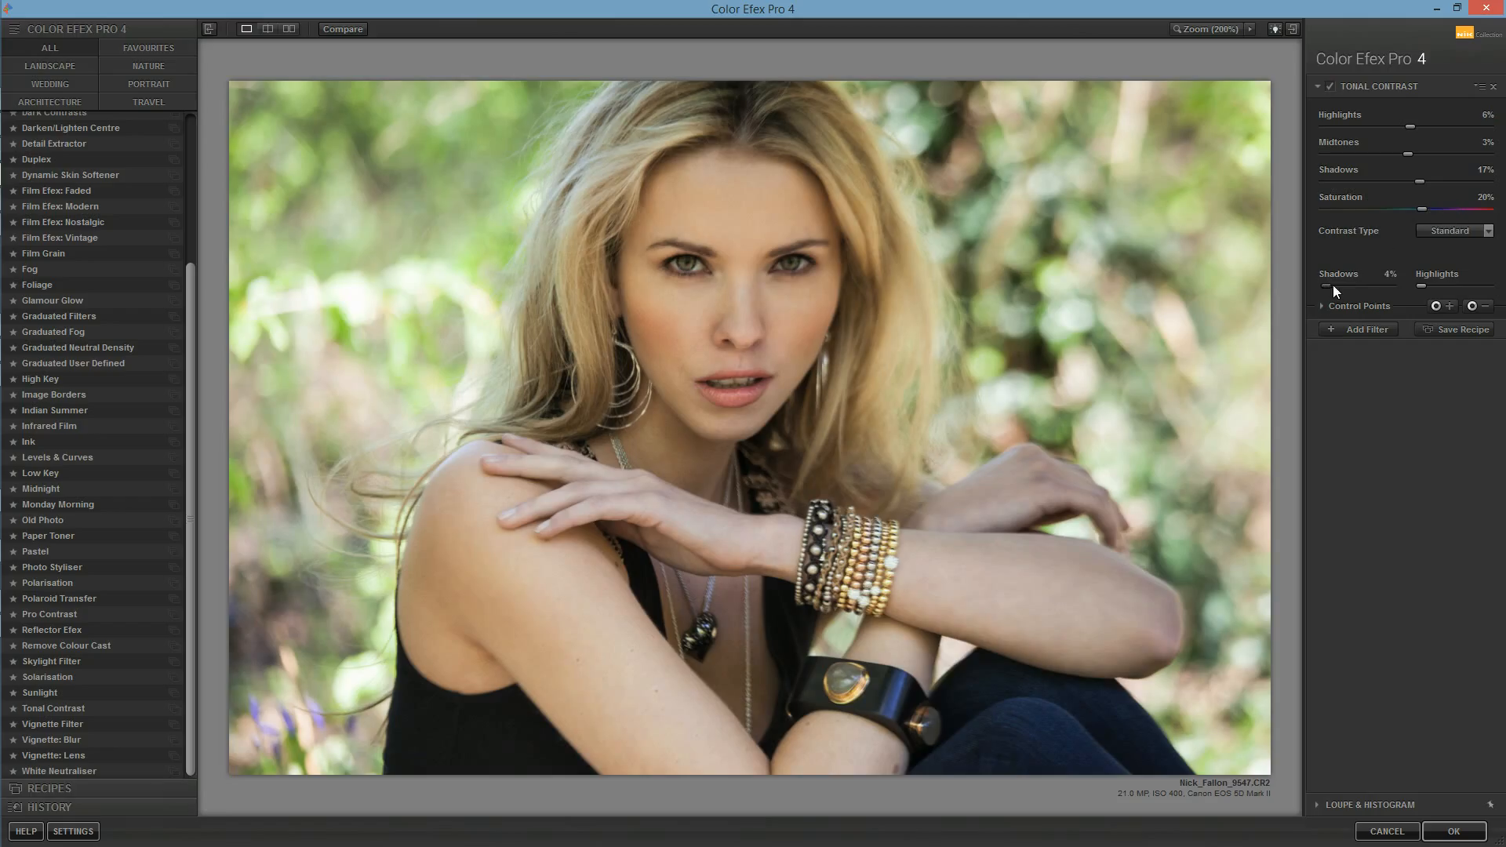
drag(1341, 286, 1337, 286)
Step: Set the Tonal Contrast saturation to -5% and apply the filter to the smart object
click(1330, 87)
drag(1412, 210, 1401, 212)
click(1455, 825)
click(1452, 828)
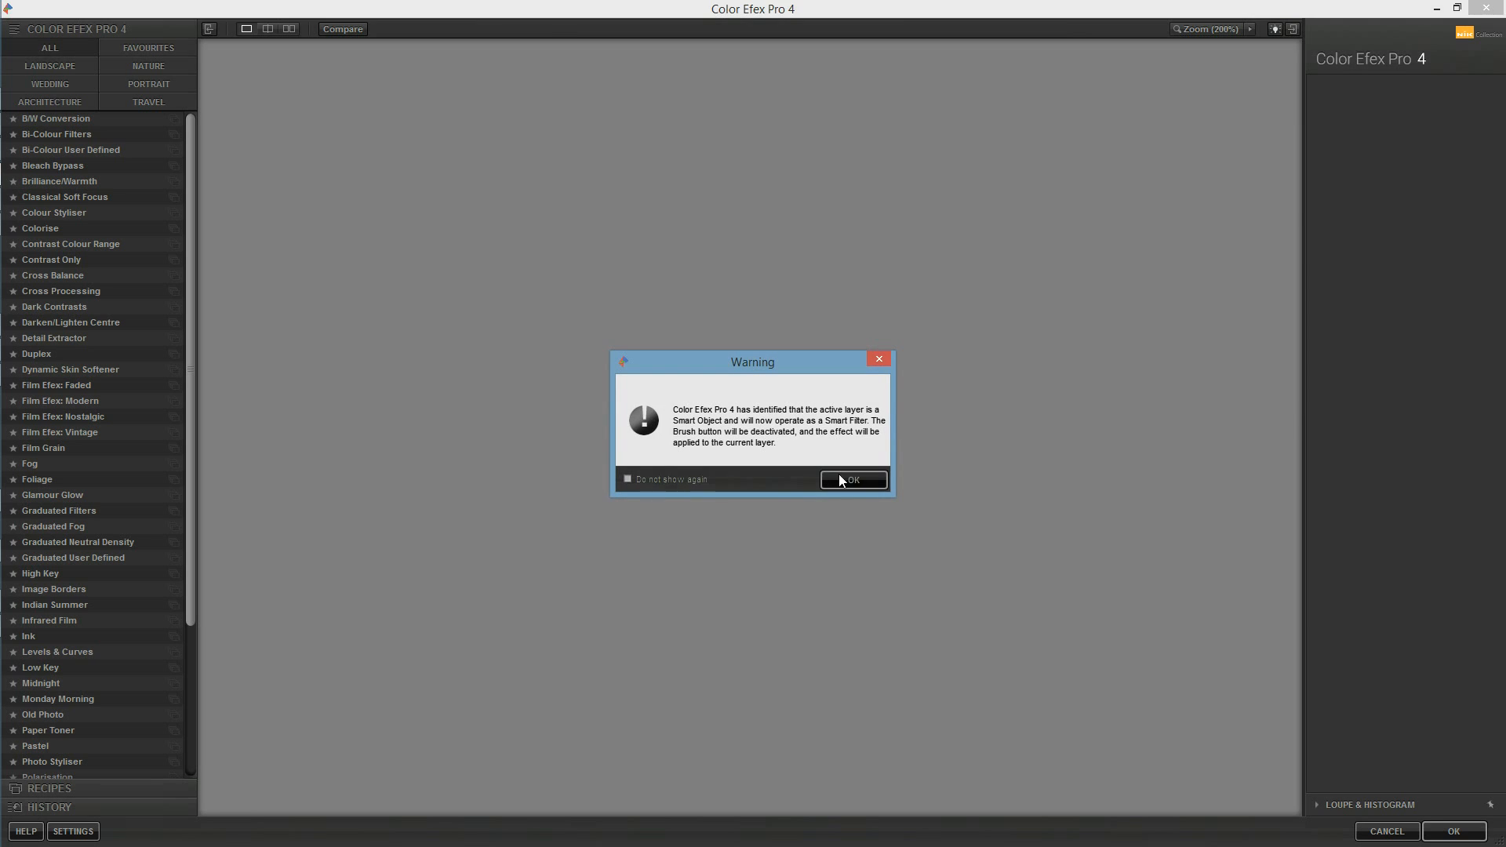
Step: Add a Darken/Lighten Centre filter with 70% centre size and -65% border luminosity, and add an empty third filter slot
click(839, 480)
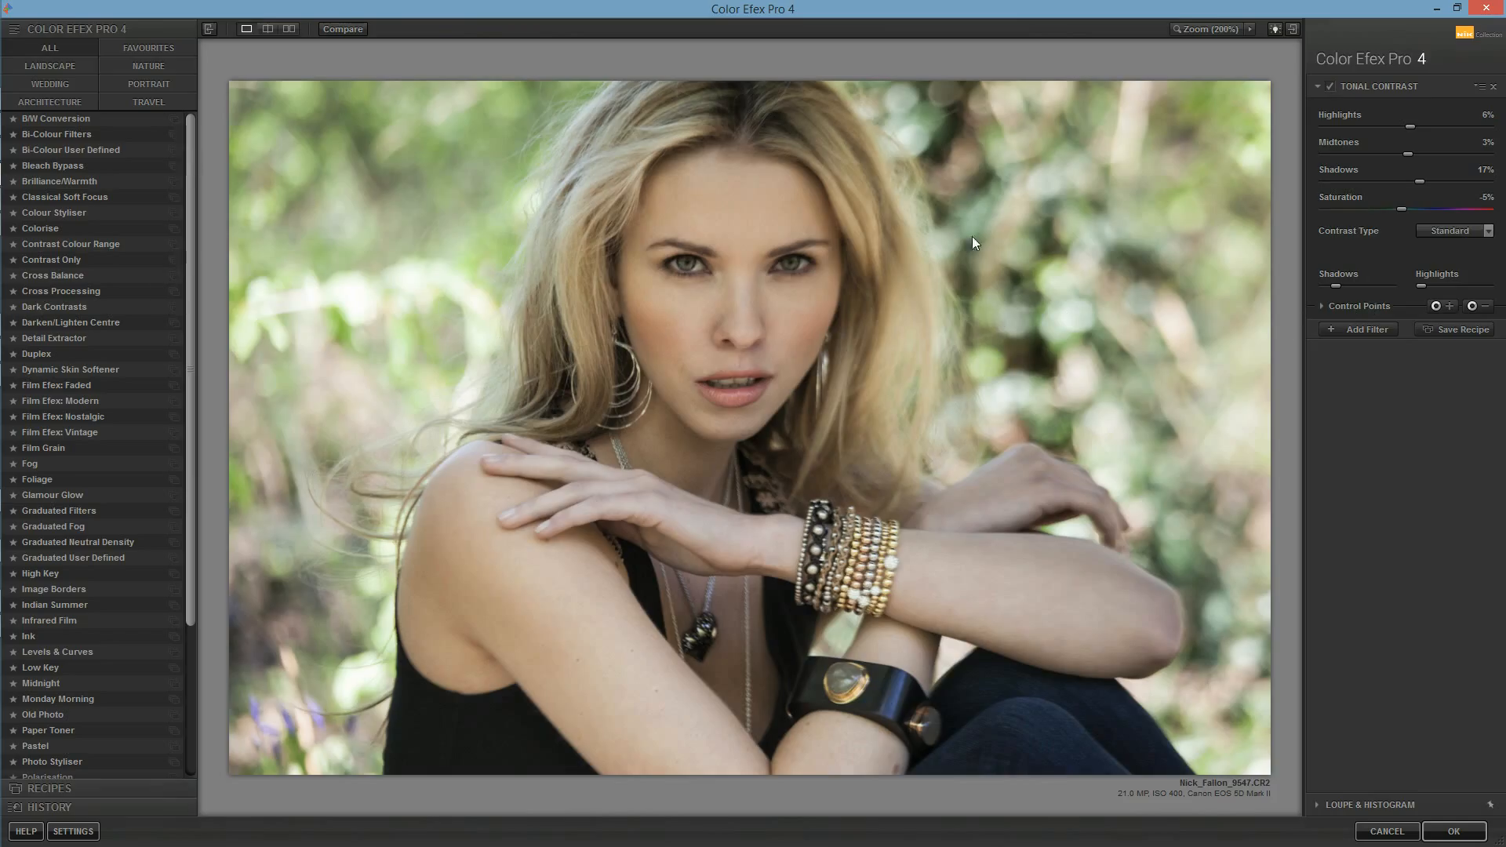
click(1372, 329)
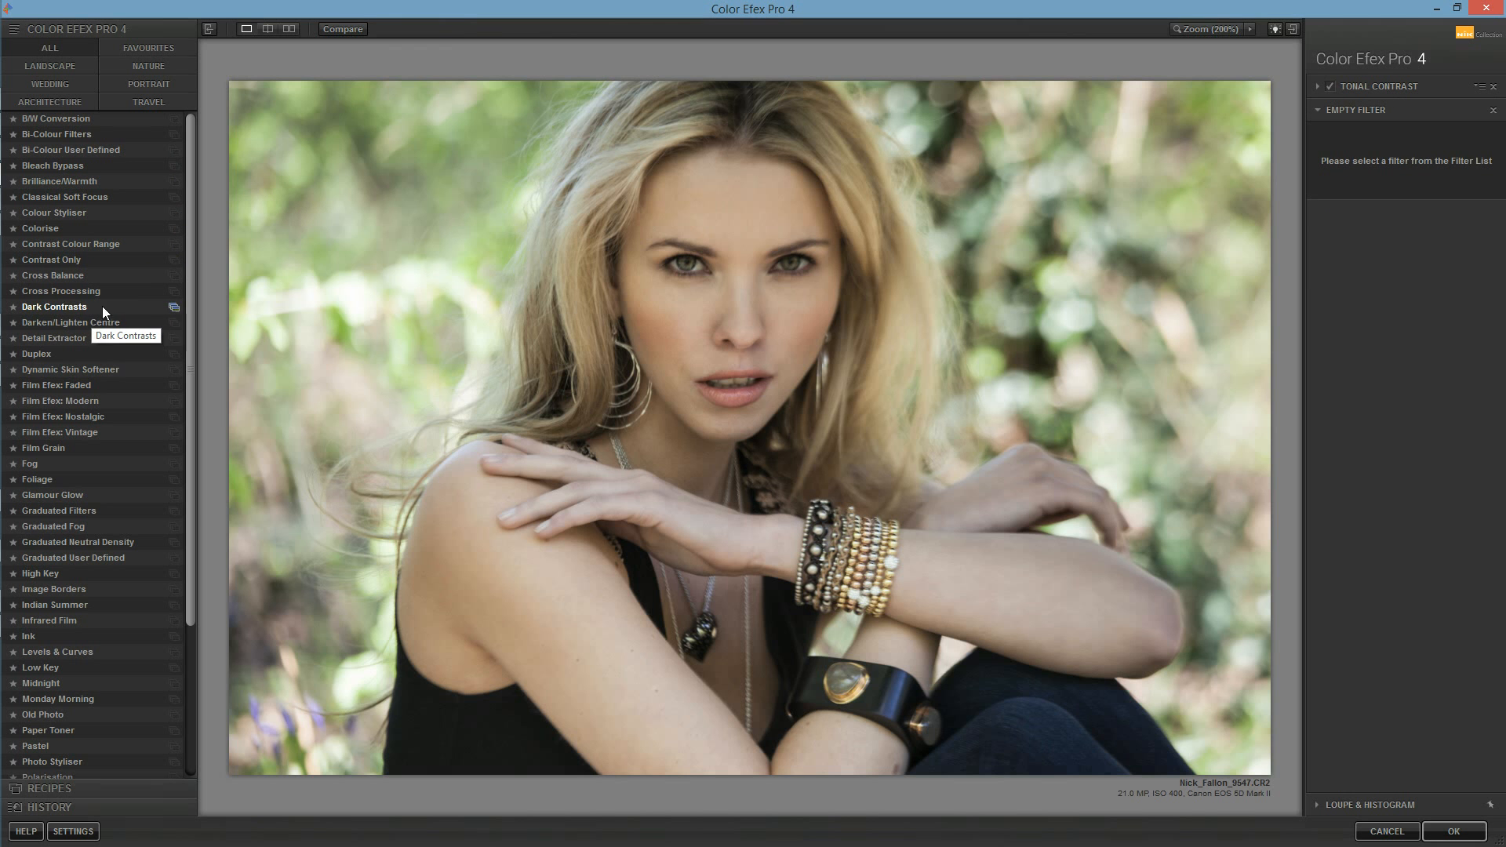
click(117, 321)
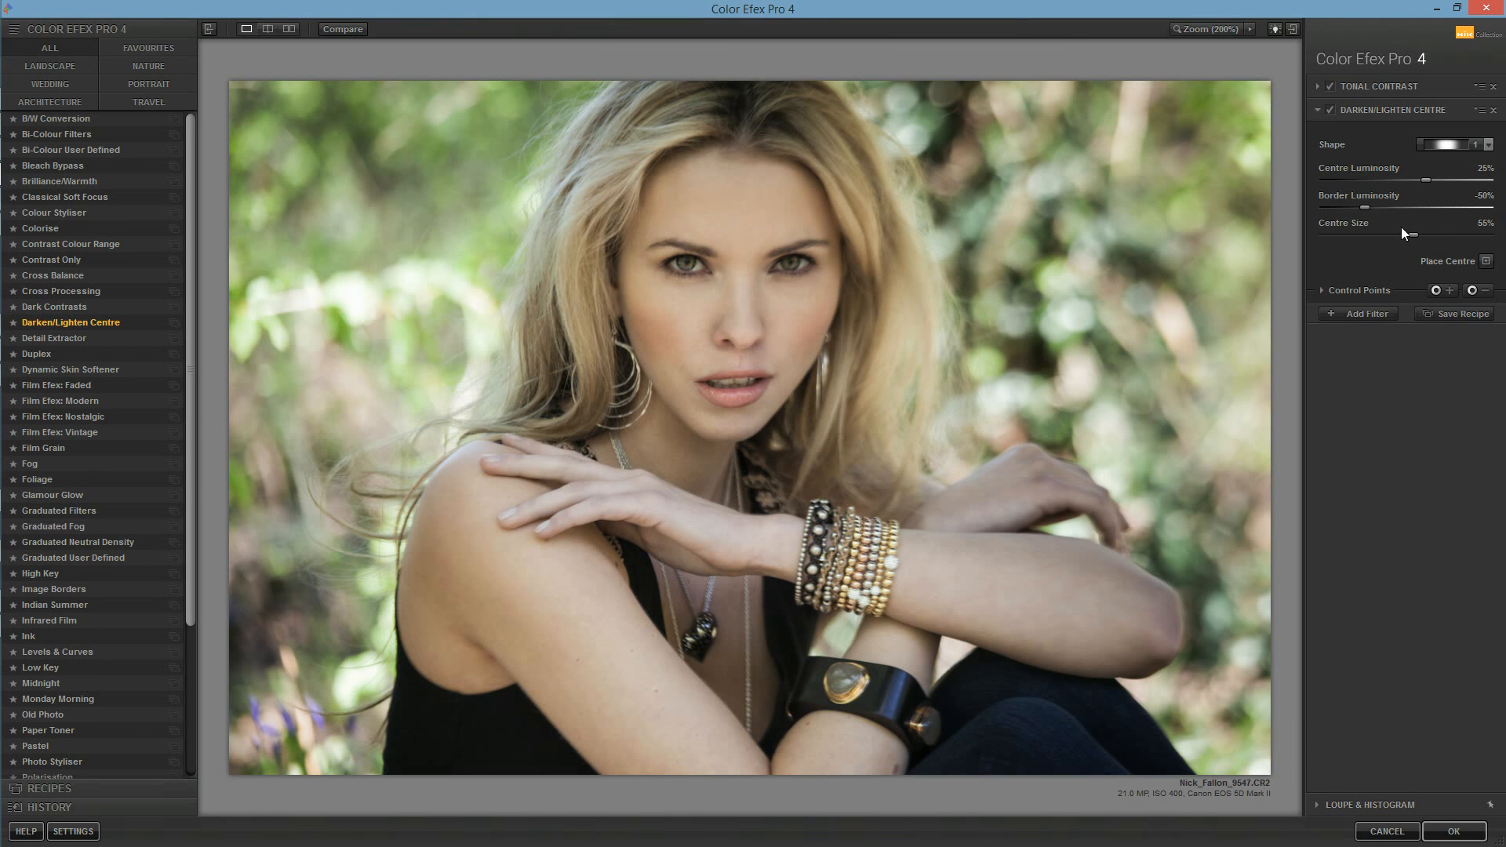
drag(1417, 235, 1442, 240)
drag(1367, 206, 1357, 209)
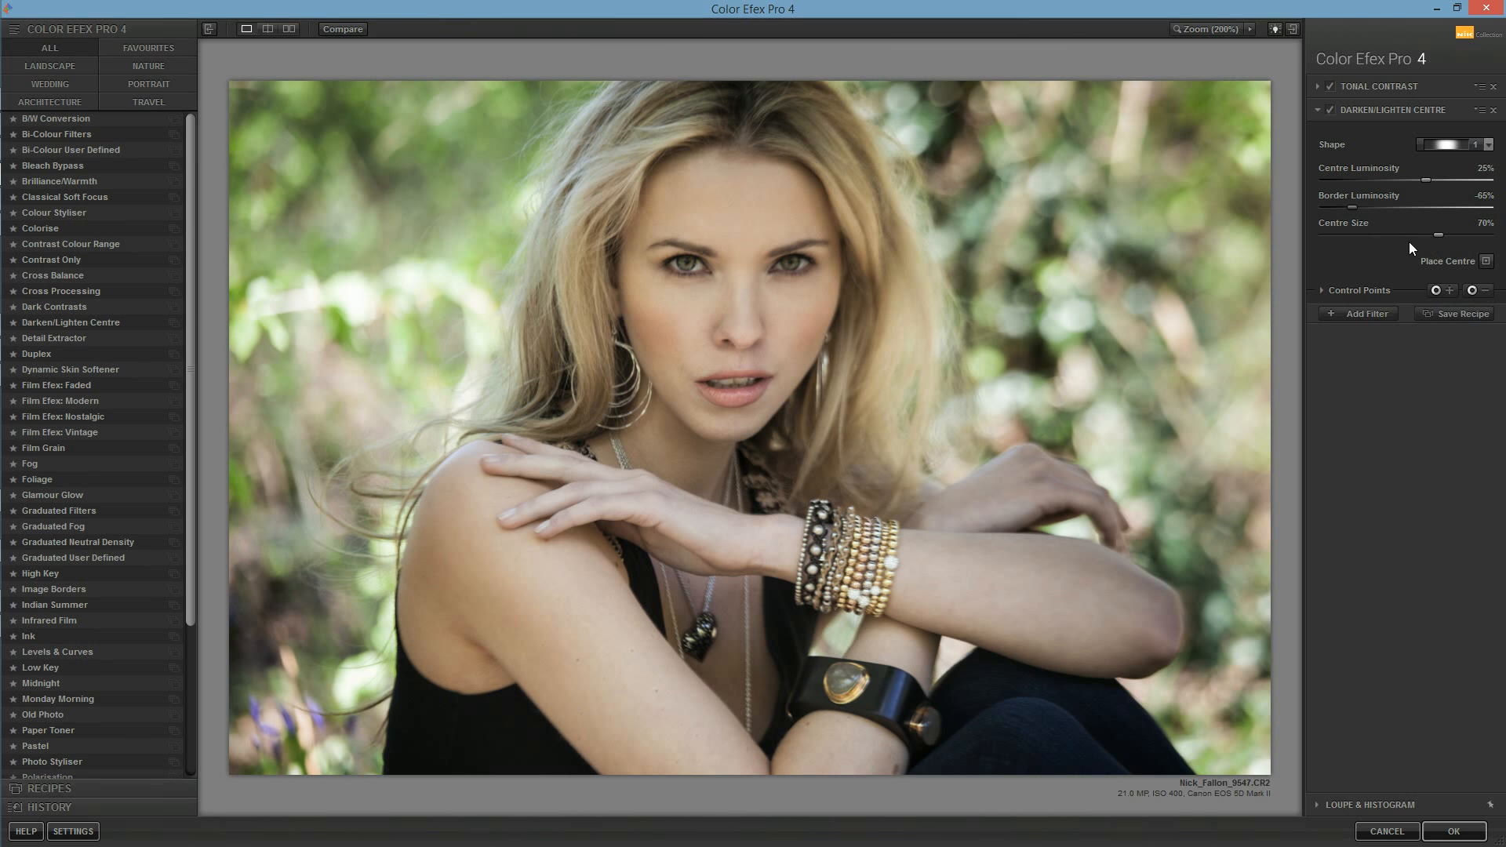
drag(190, 303, 212, 450)
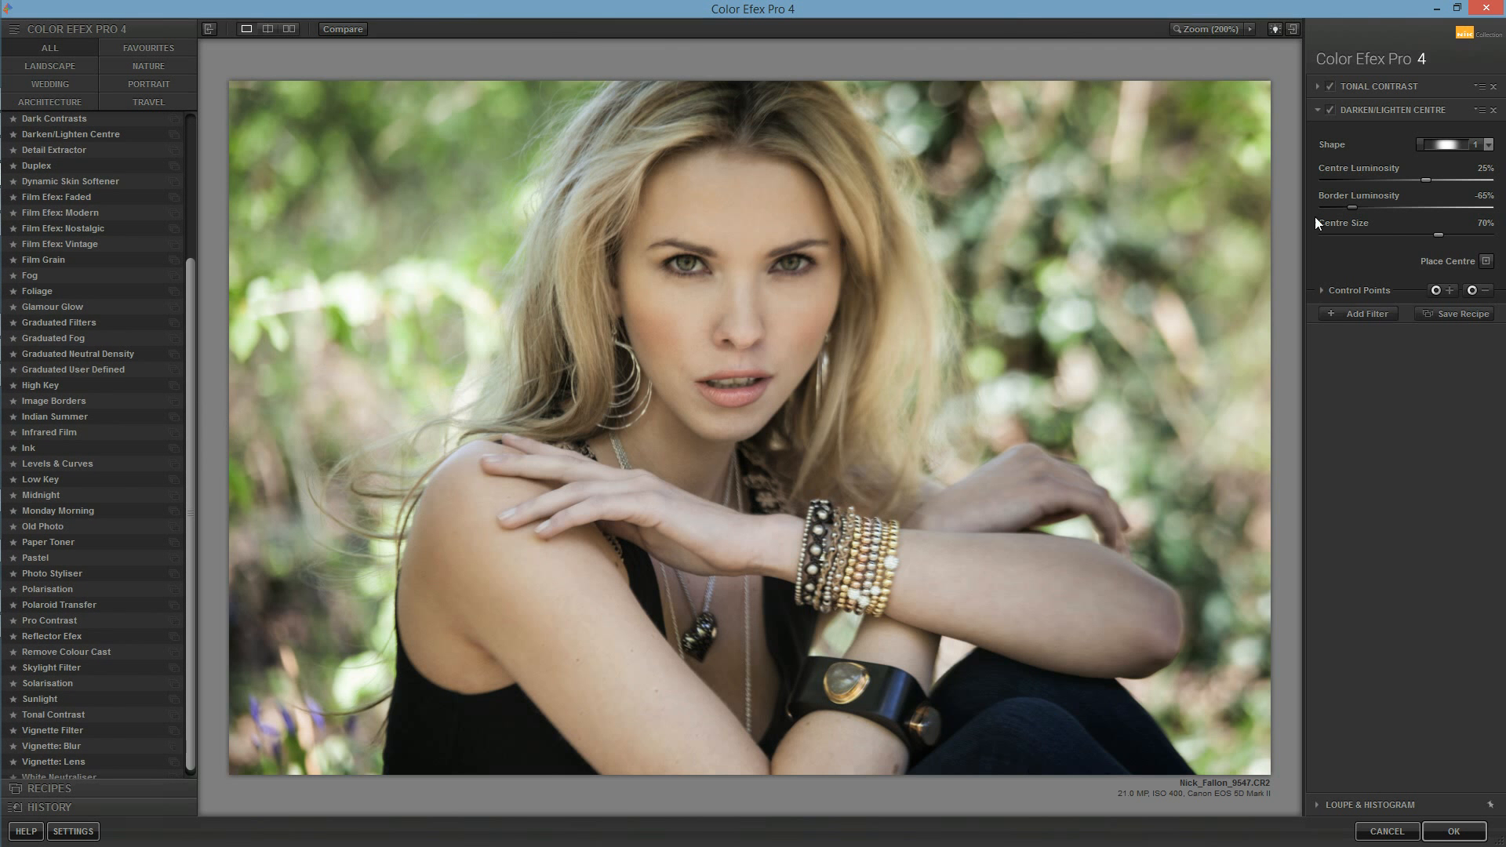
click(1351, 313)
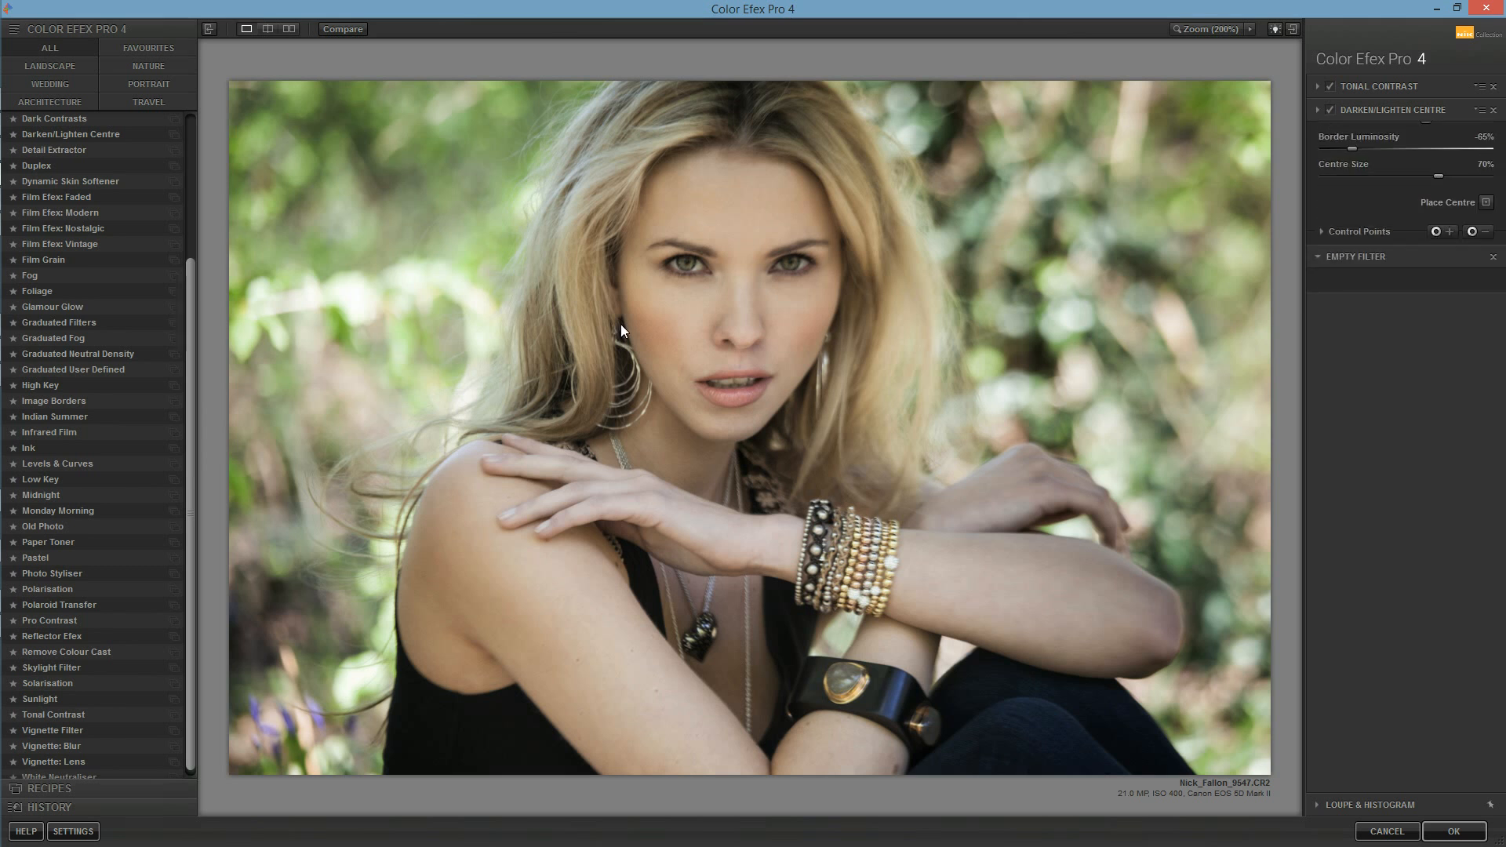
Step: Try the Foliage filter with method 2 in the third filter slot
click(61, 290)
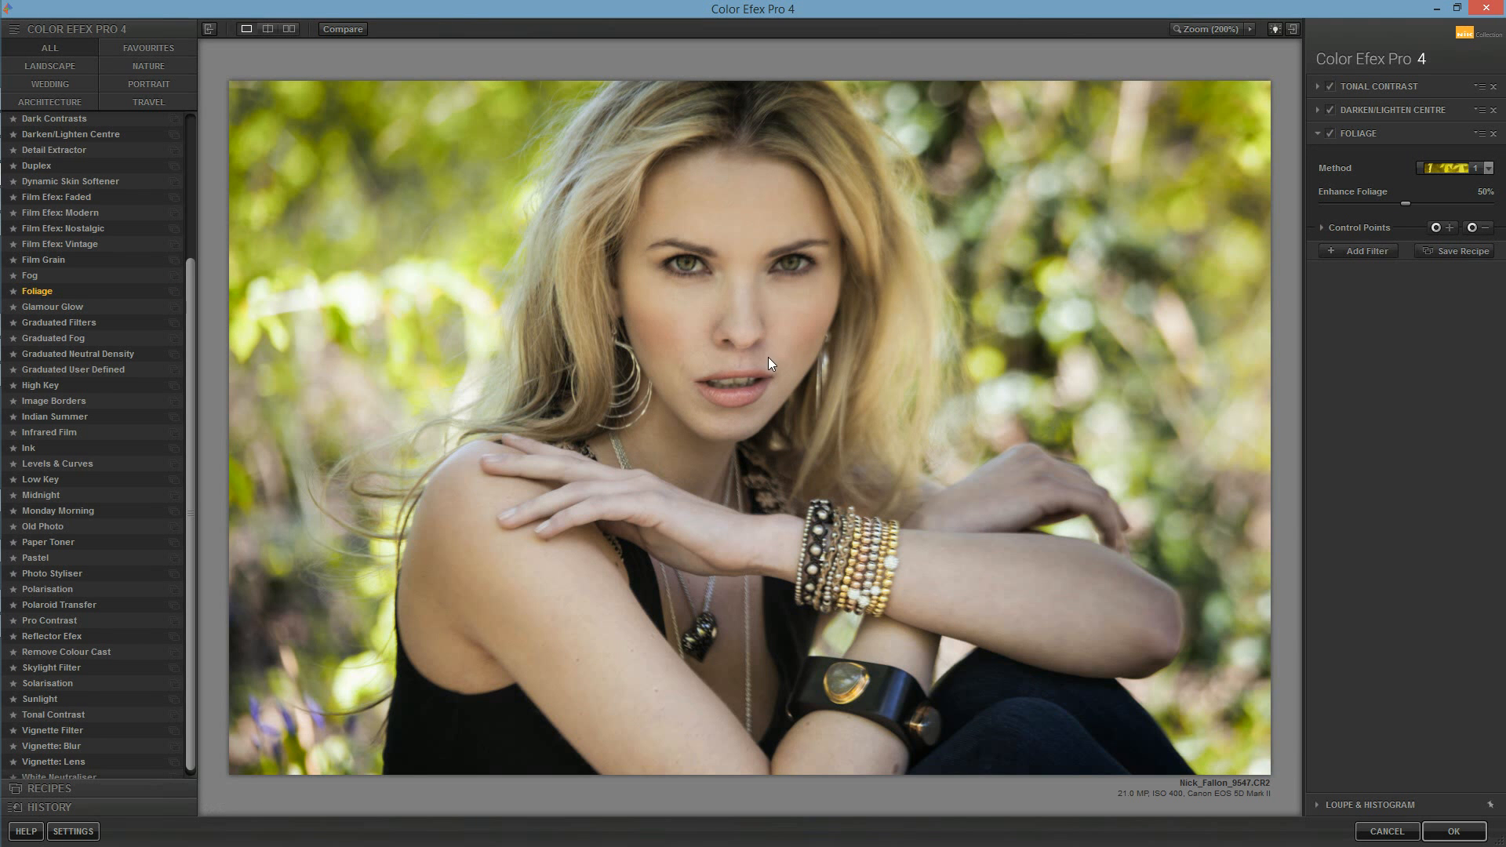
click(1449, 168)
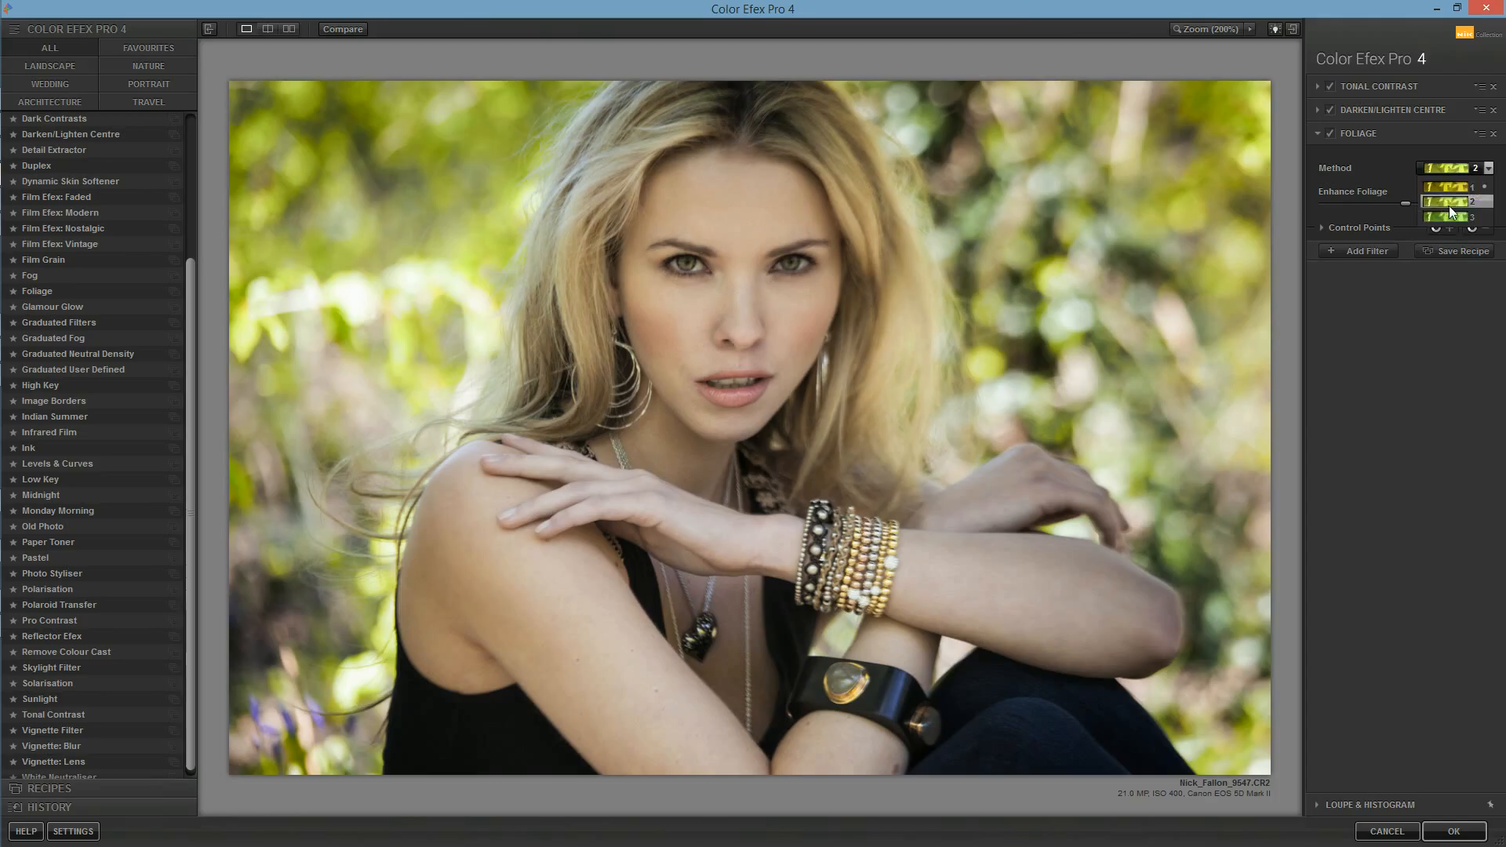
click(1448, 206)
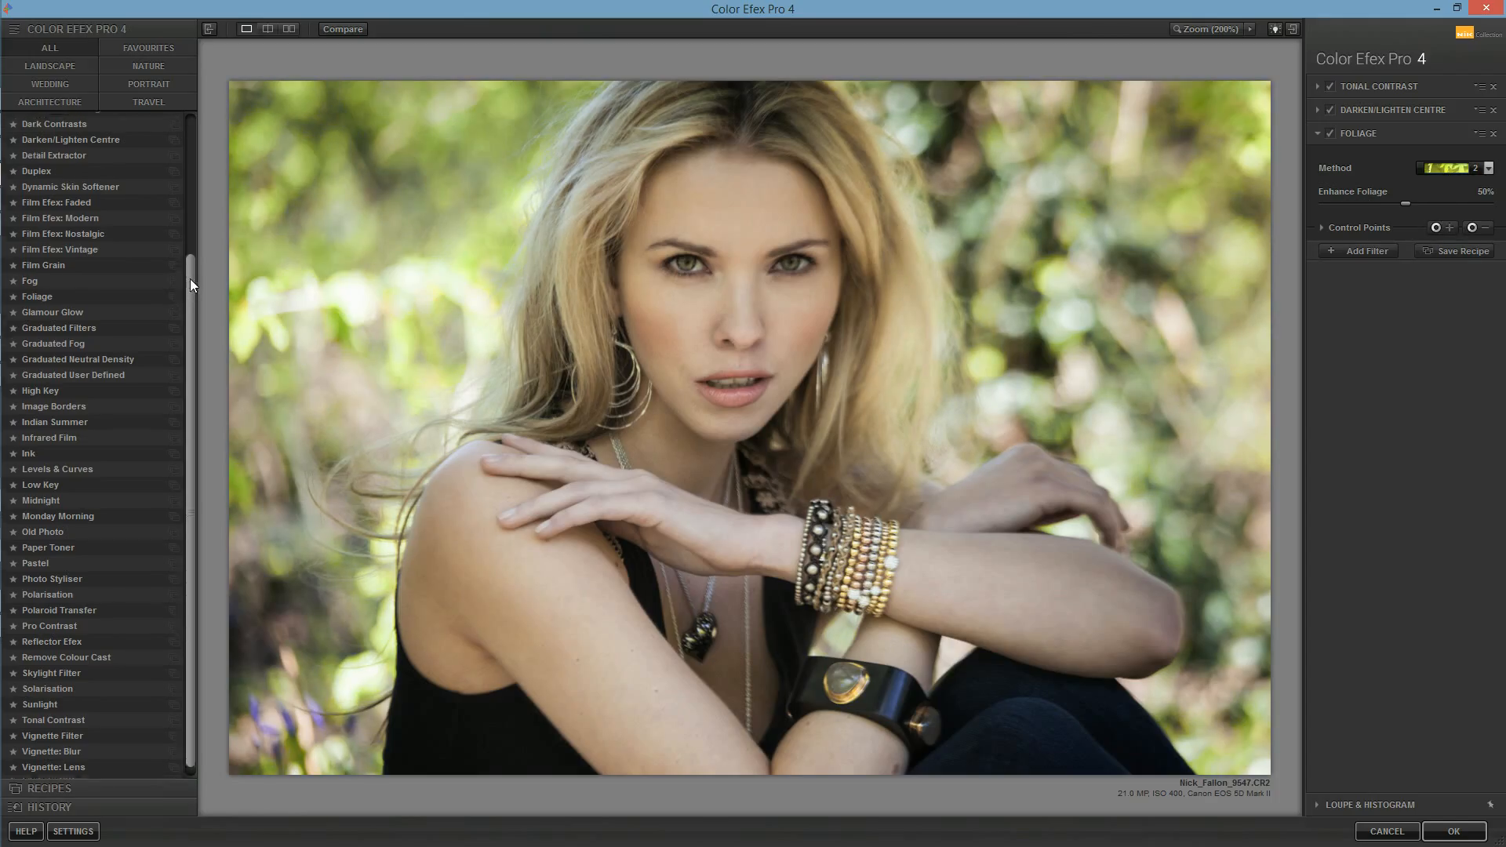
Step: Try Dynamic Skin Softener and Dark Contrasts in place of the Foliage filter
drag(190, 280, 189, 233)
click(133, 251)
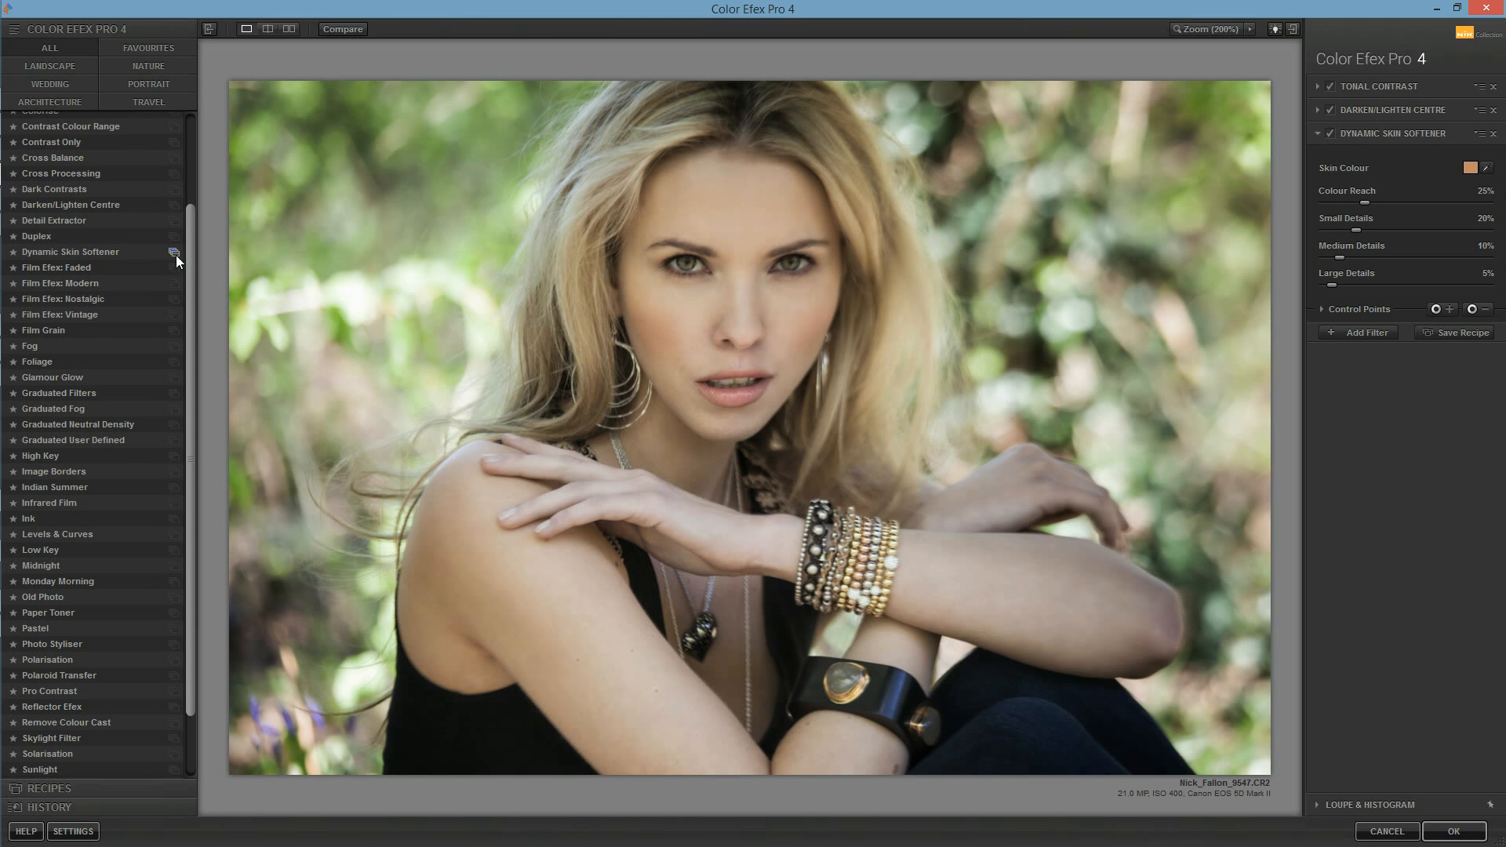
drag(195, 243, 191, 160)
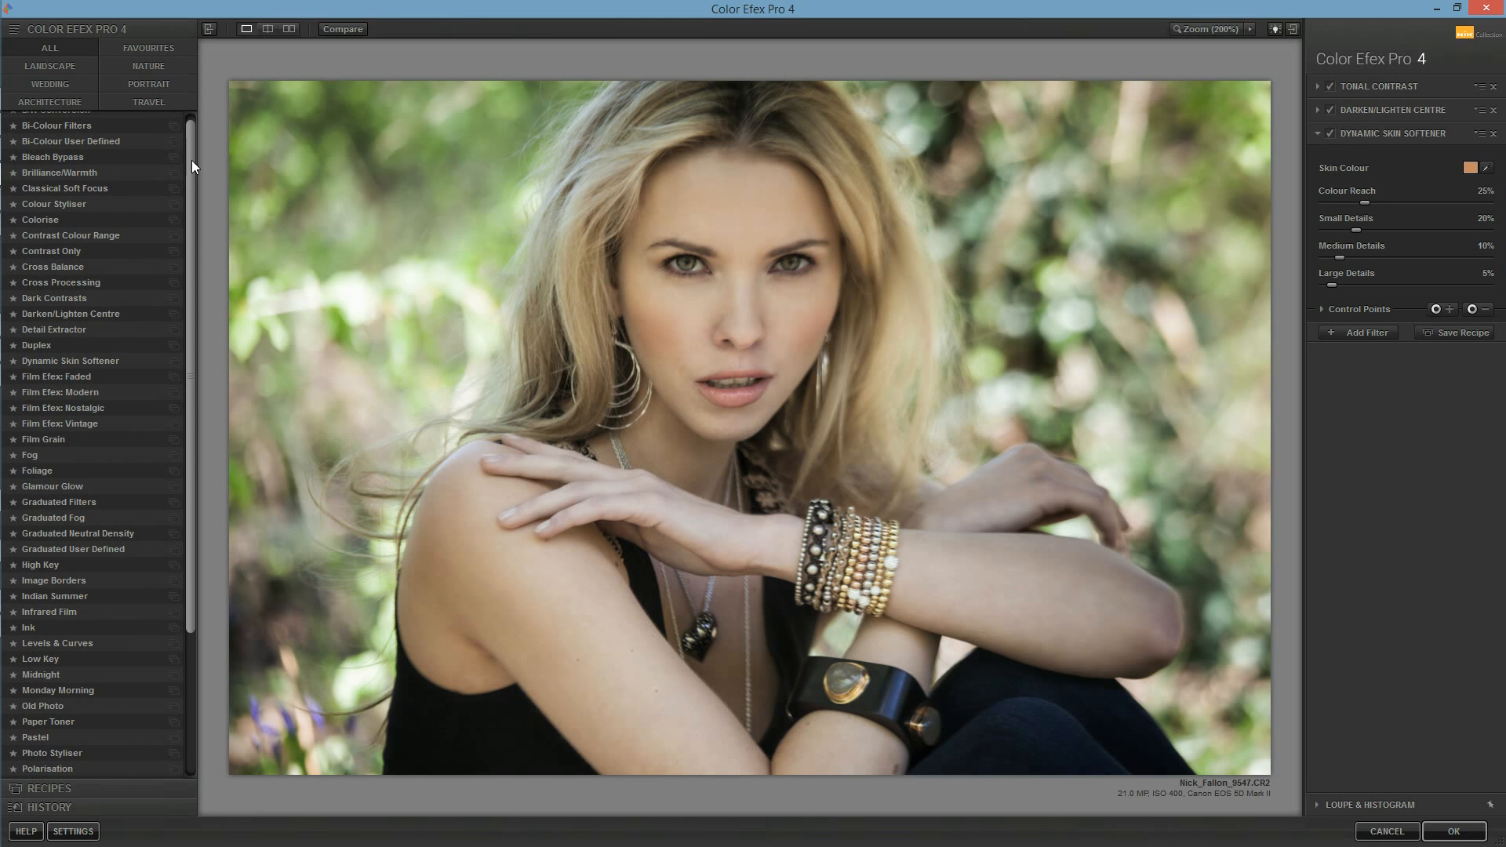
click(117, 296)
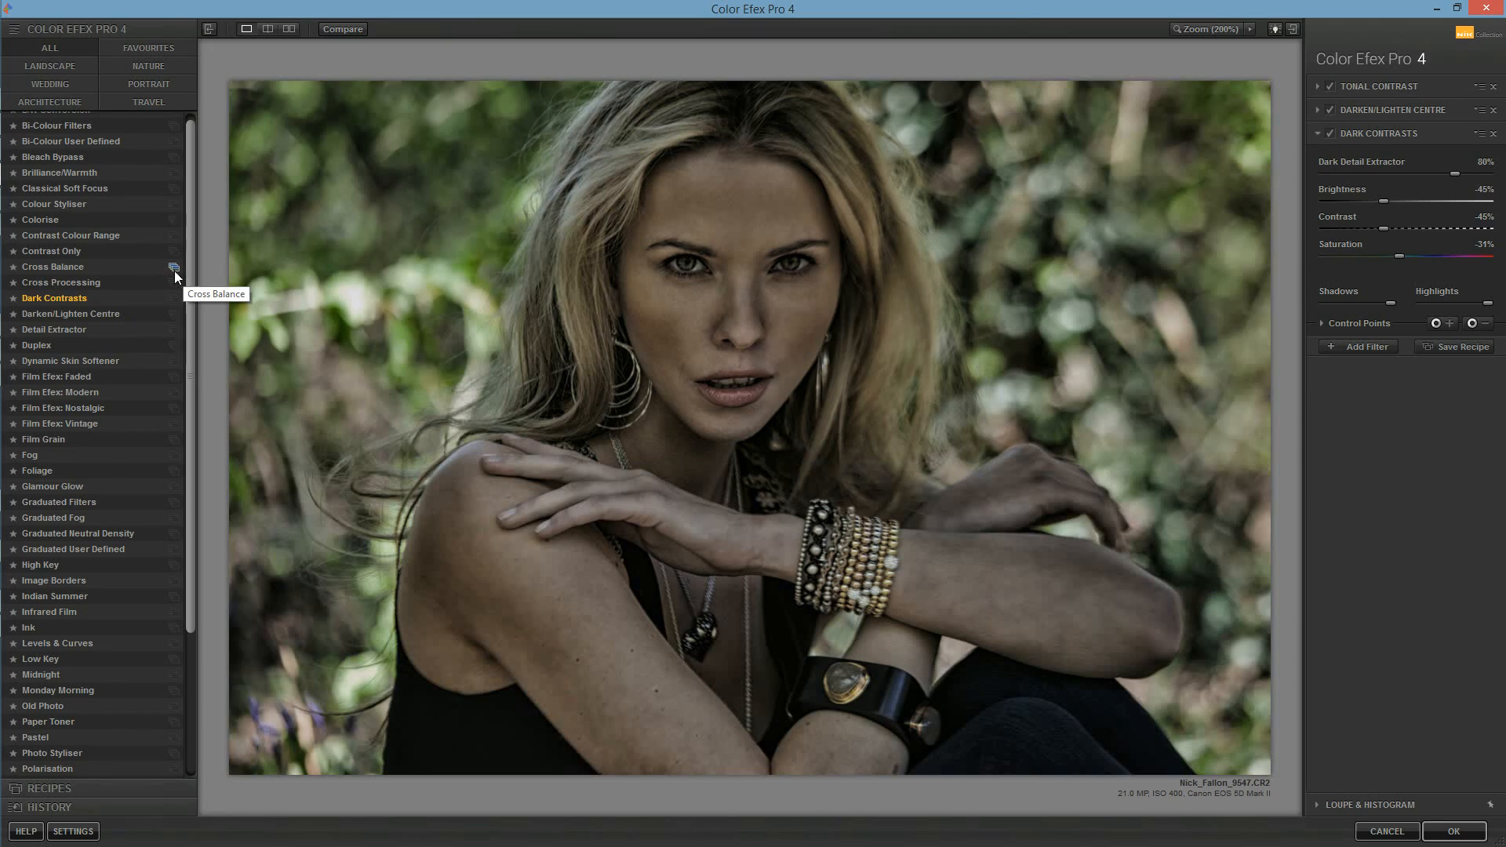
Step: Switch the third filter to Cross Processing and set its strength to 18%
click(99, 282)
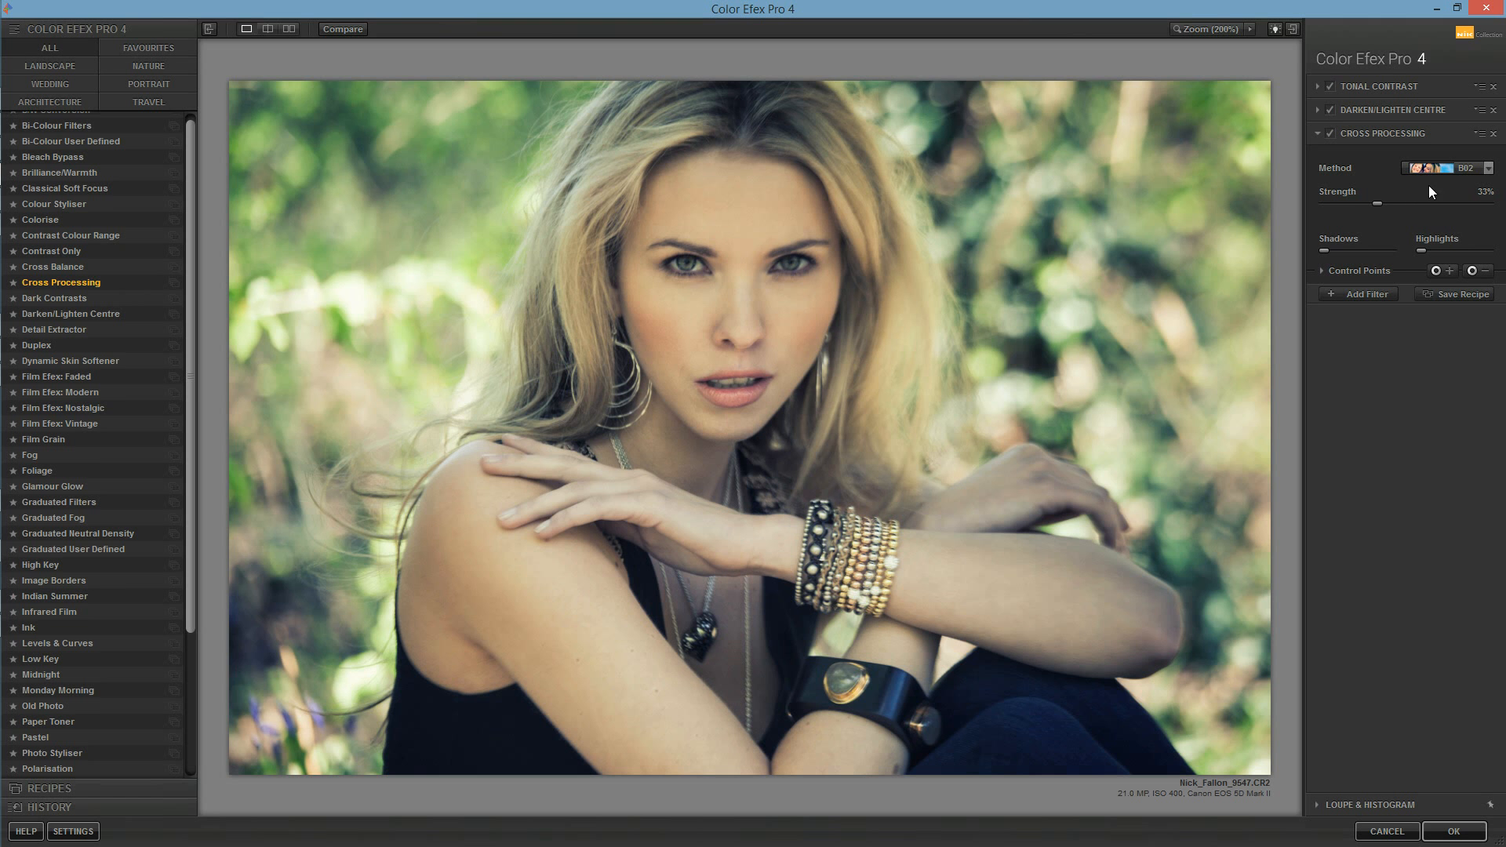
mouse_move(1376, 203)
mouse_down()
mouse_move(1399, 204)
mouse_move(1353, 207)
mouse_up()
drag(185, 209, 203, 355)
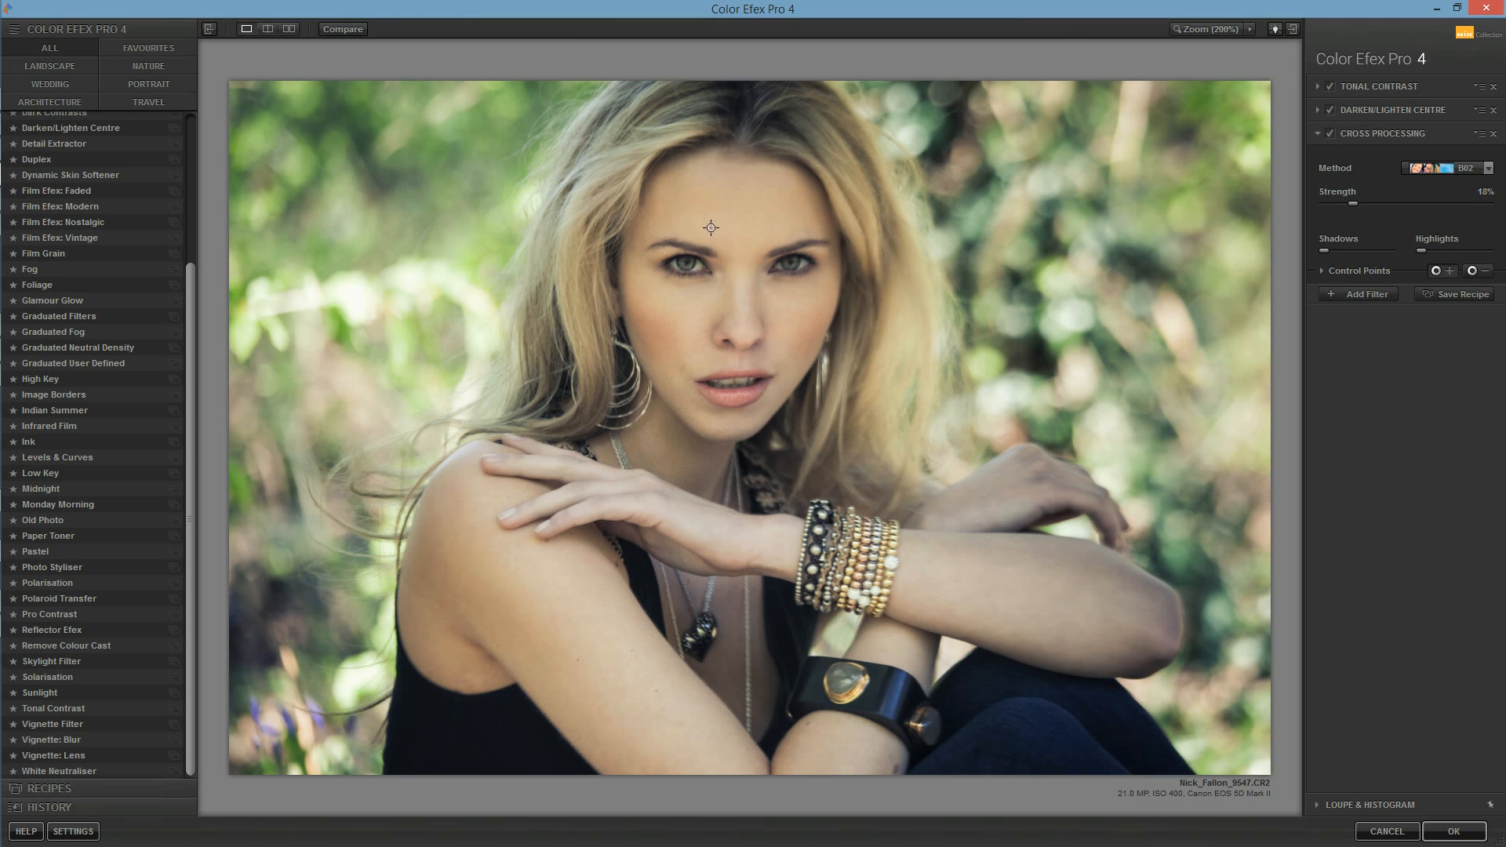
Step: Place Cross Processing control points on the face, forearm and upper arm, and compare the image with the filter off and on
drag(711, 230, 732, 277)
drag(732, 277, 730, 284)
click(1436, 270)
click(824, 554)
drag(824, 553, 956, 577)
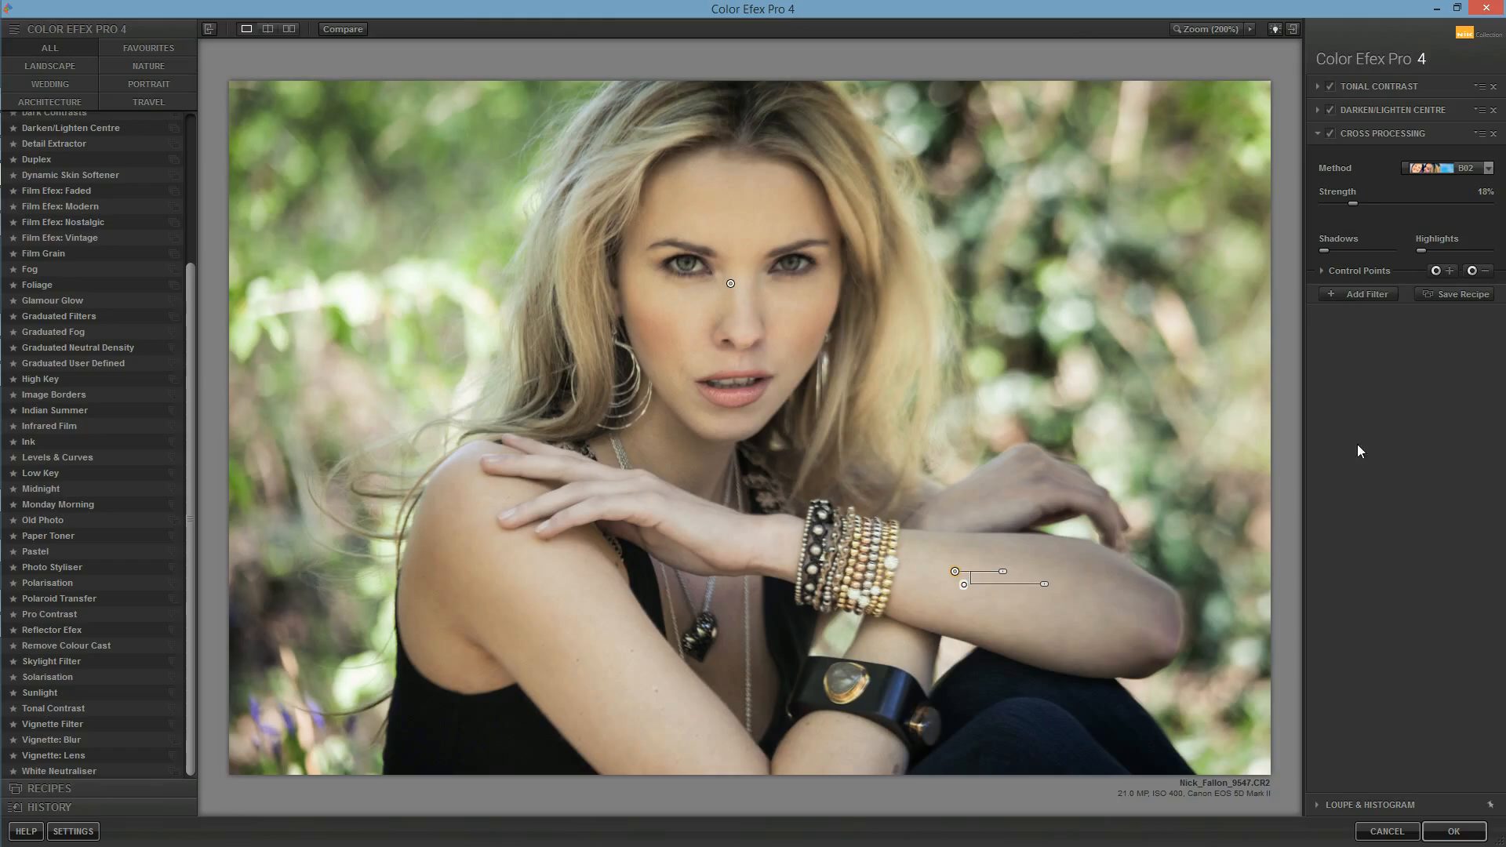
click(1438, 271)
drag(577, 556, 543, 550)
click(1331, 134)
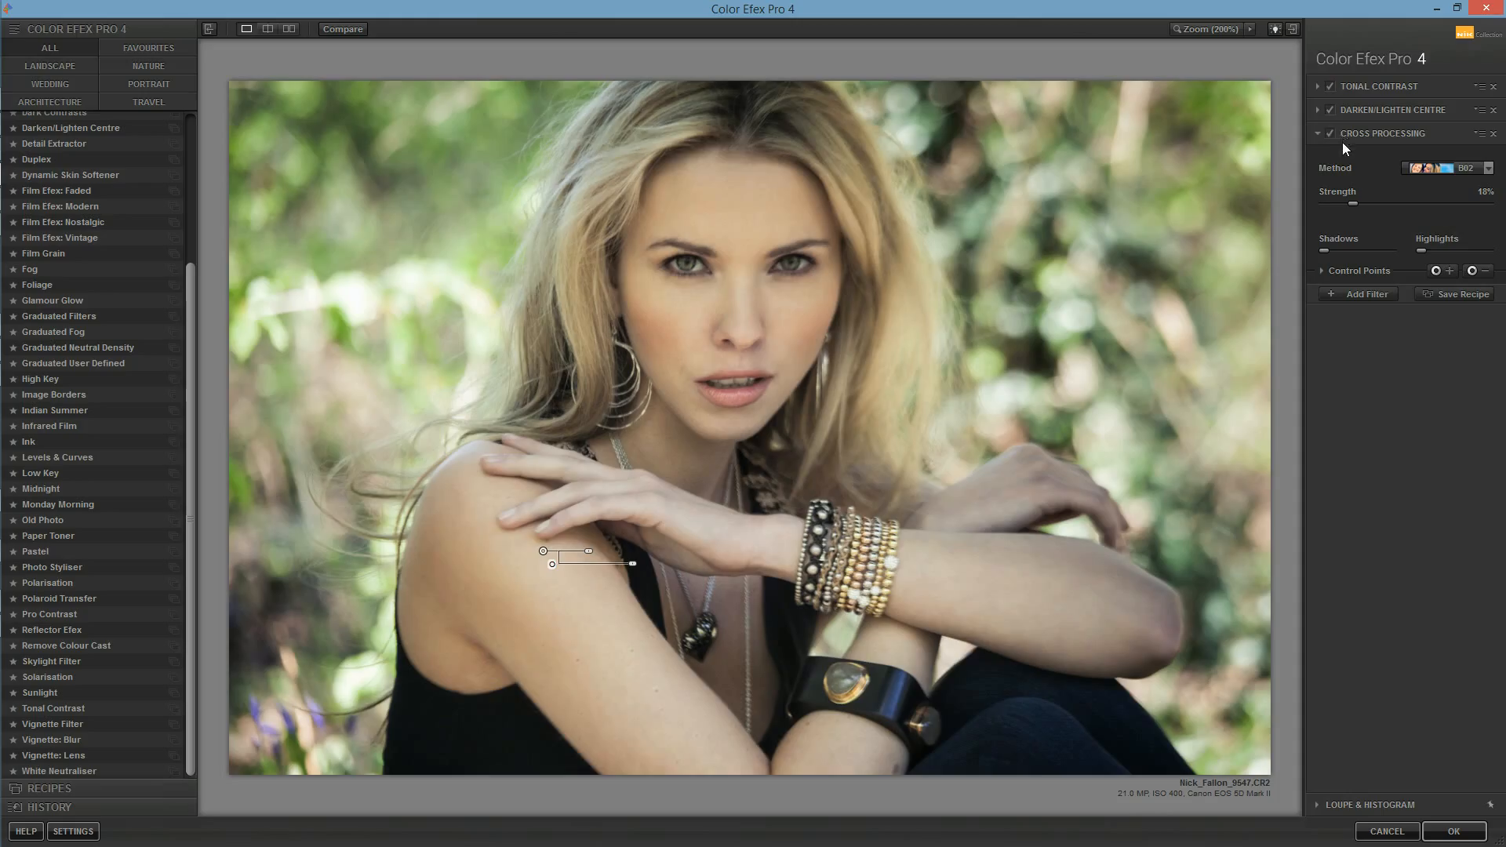
click(1332, 133)
Step: Add a Detail Extractor filter below Cross Processing
drag(194, 333, 210, 201)
click(1361, 294)
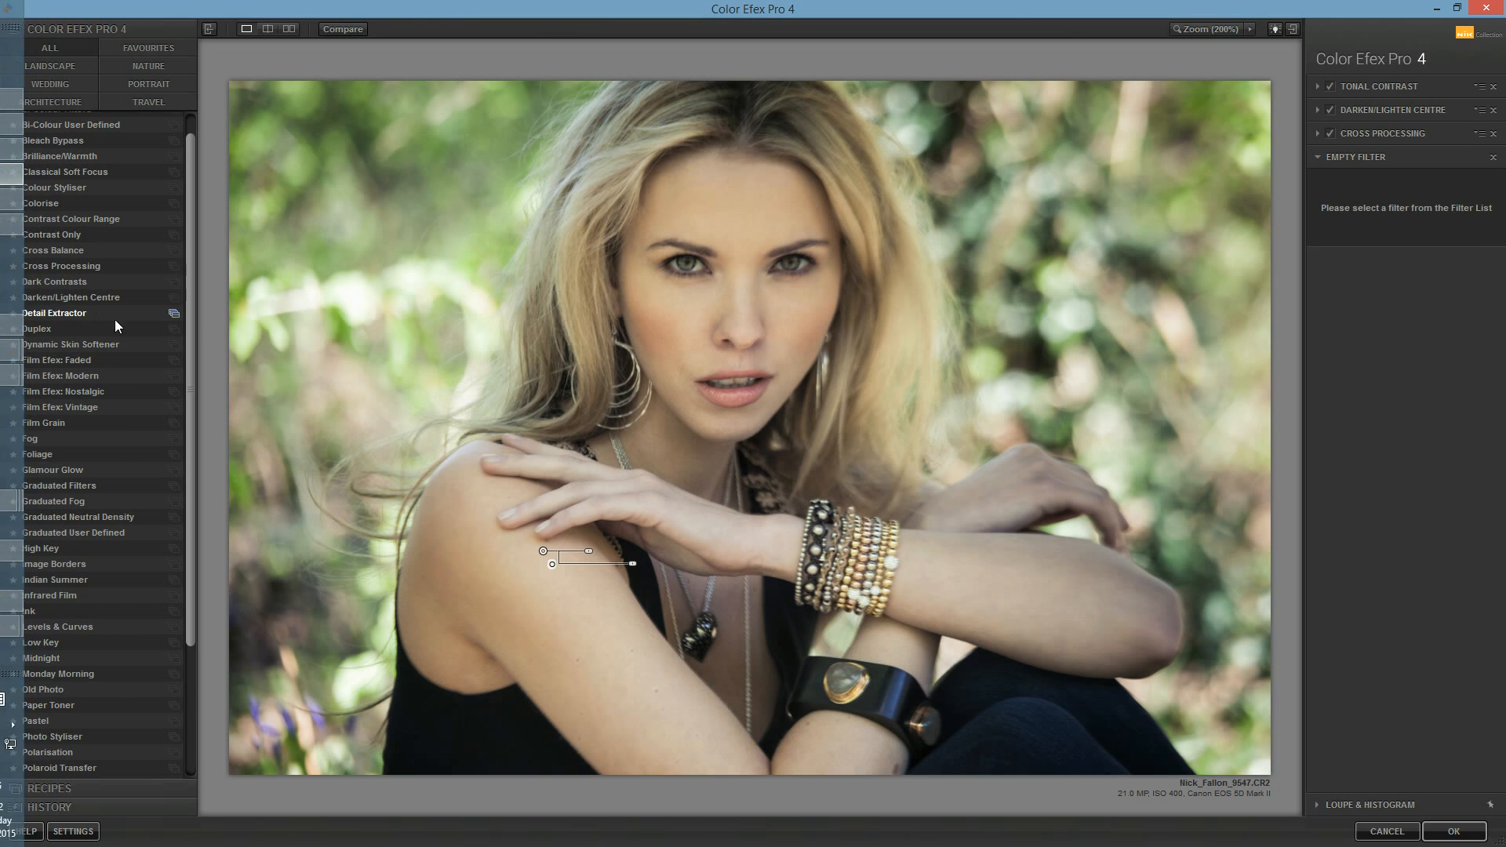
click(114, 316)
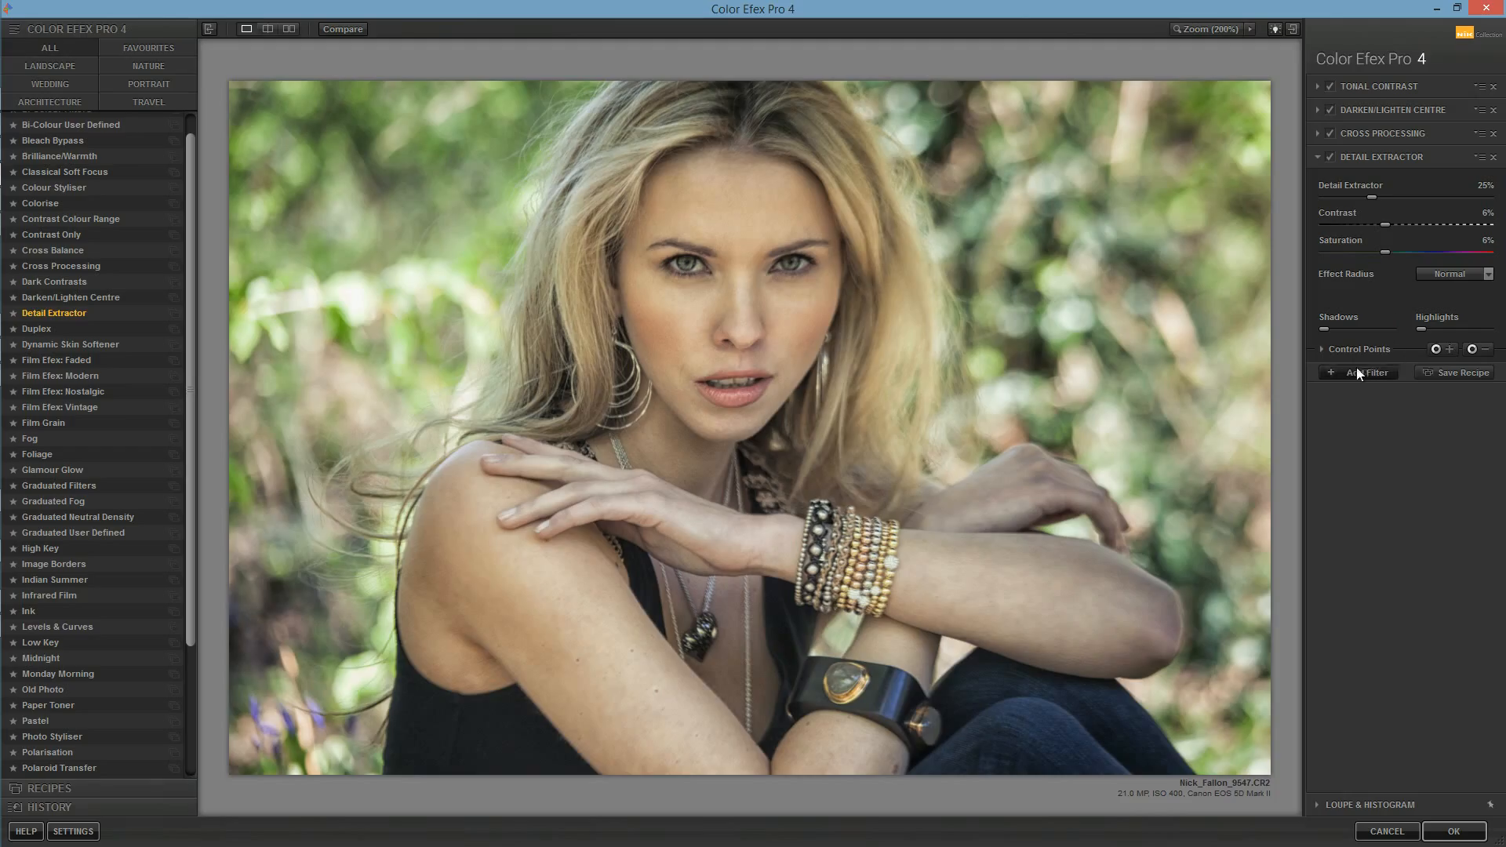
Step: Place a Detail Extractor control point on each eye and reduce each point's size to cover the eye area
click(1435, 350)
click(688, 264)
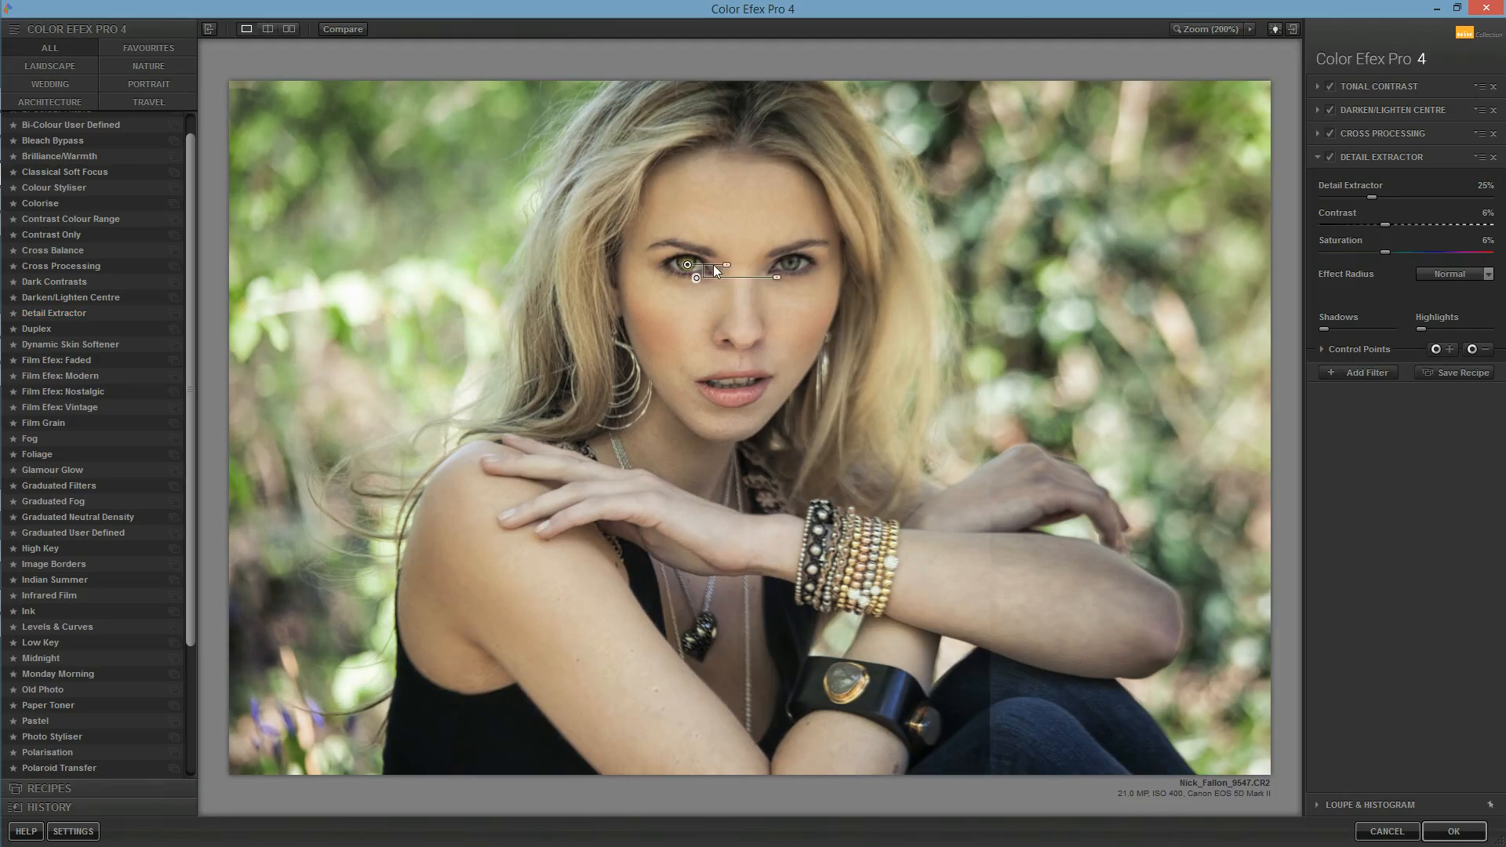
drag(728, 267, 719, 266)
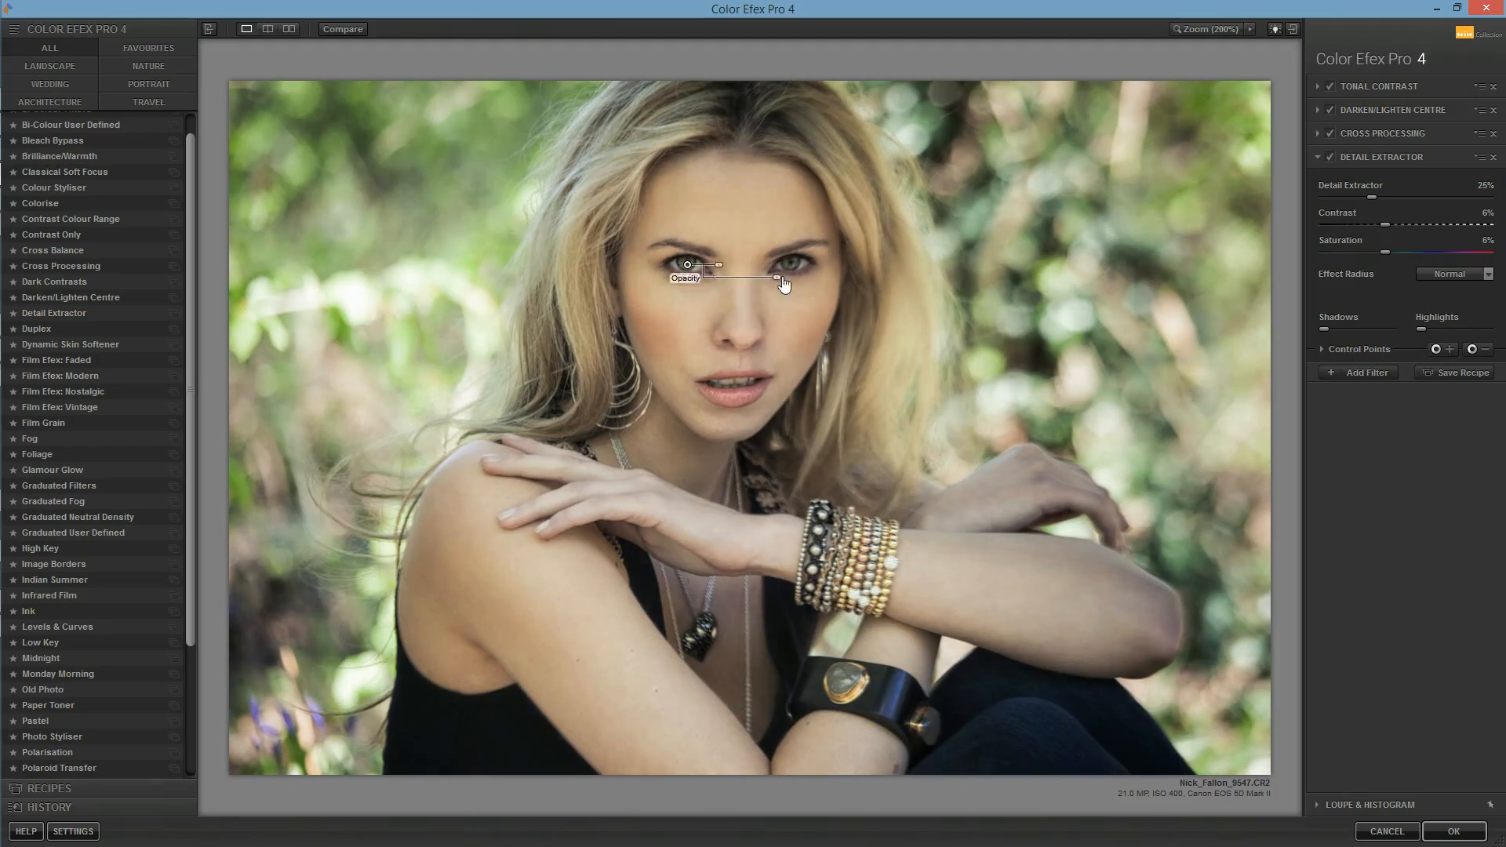
click(1435, 350)
click(799, 264)
drag(838, 264, 830, 265)
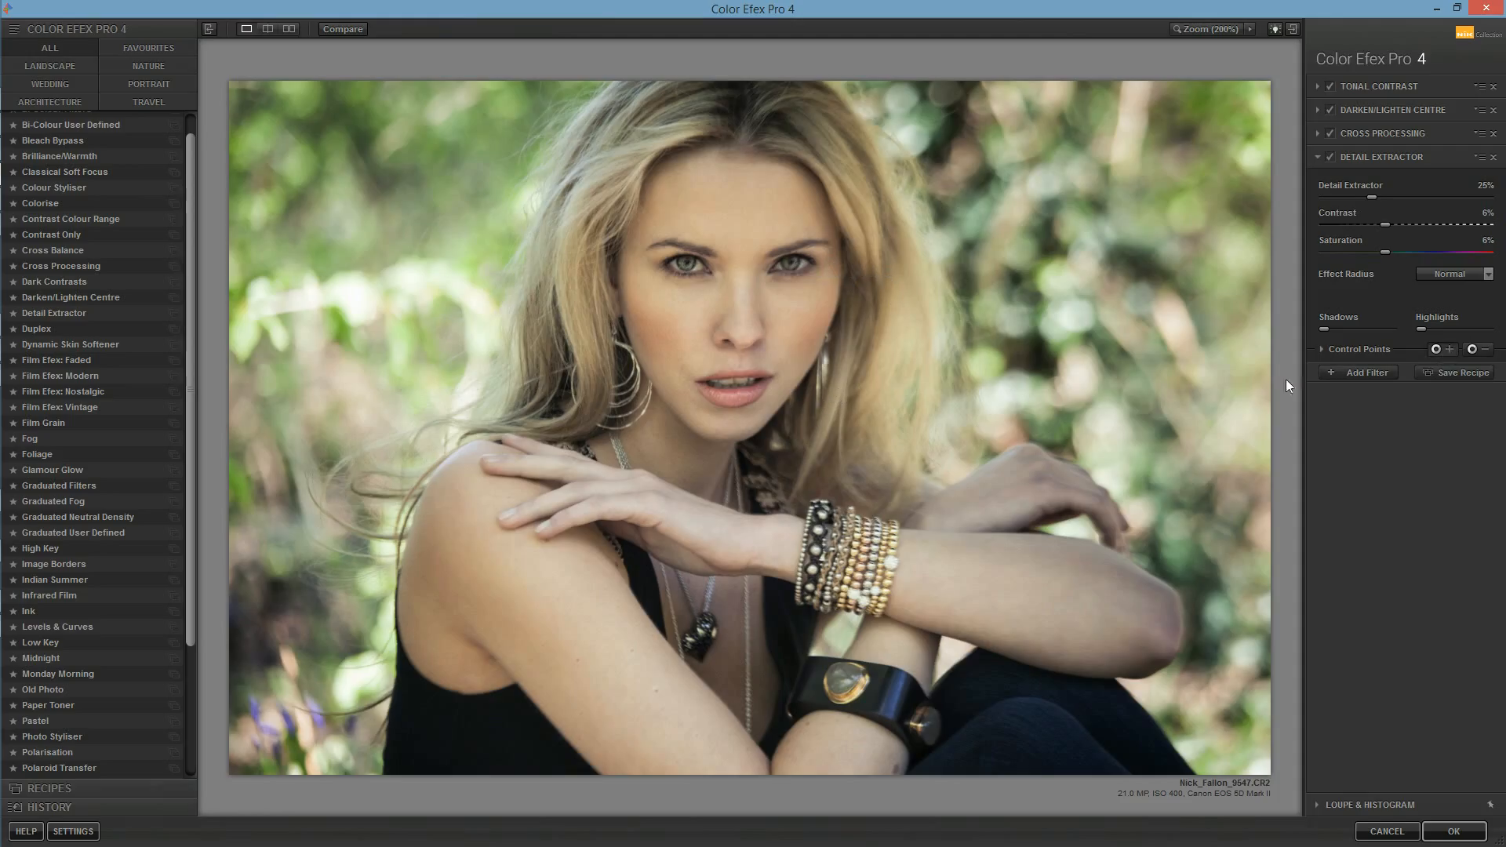
Step: Try a Detail Extractor control point on the stacked bracelets and delete it again
click(839, 555)
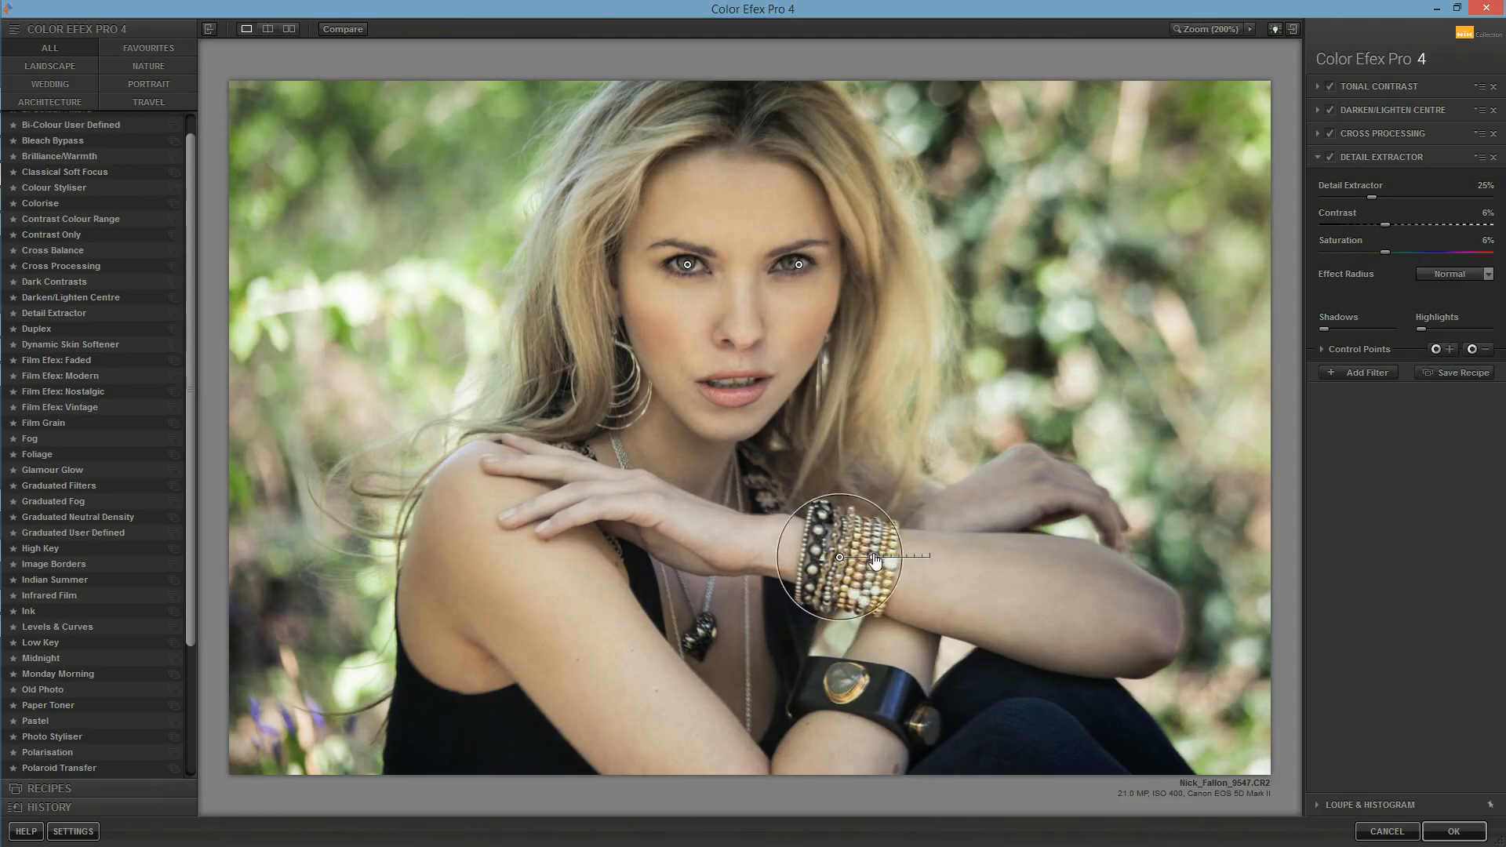
drag(854, 557, 866, 559)
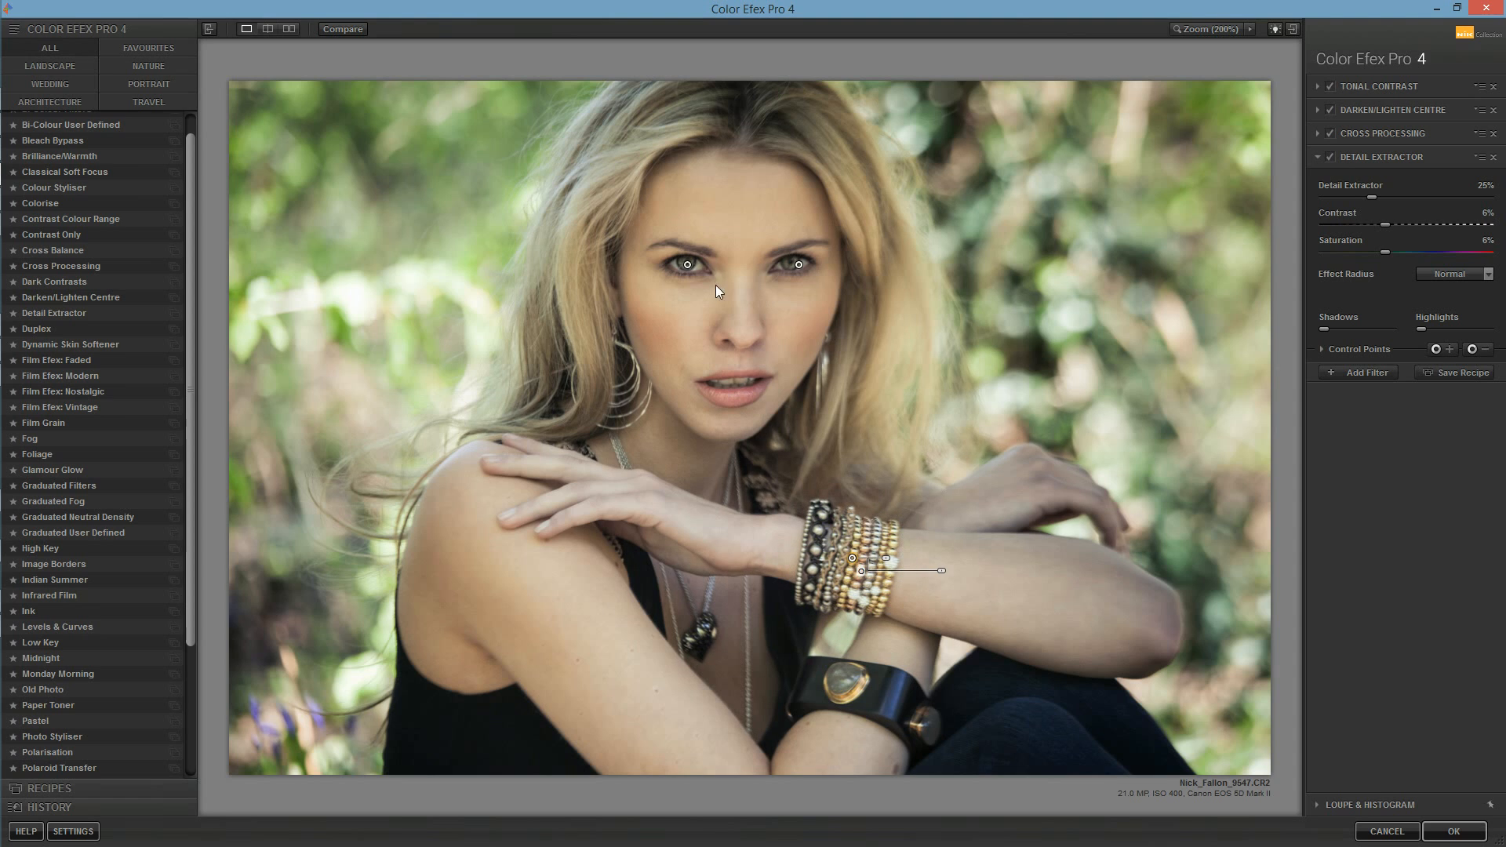
key(Delete)
Step: Examine the eyes and surrounding skin at 100% magnification
key(space)
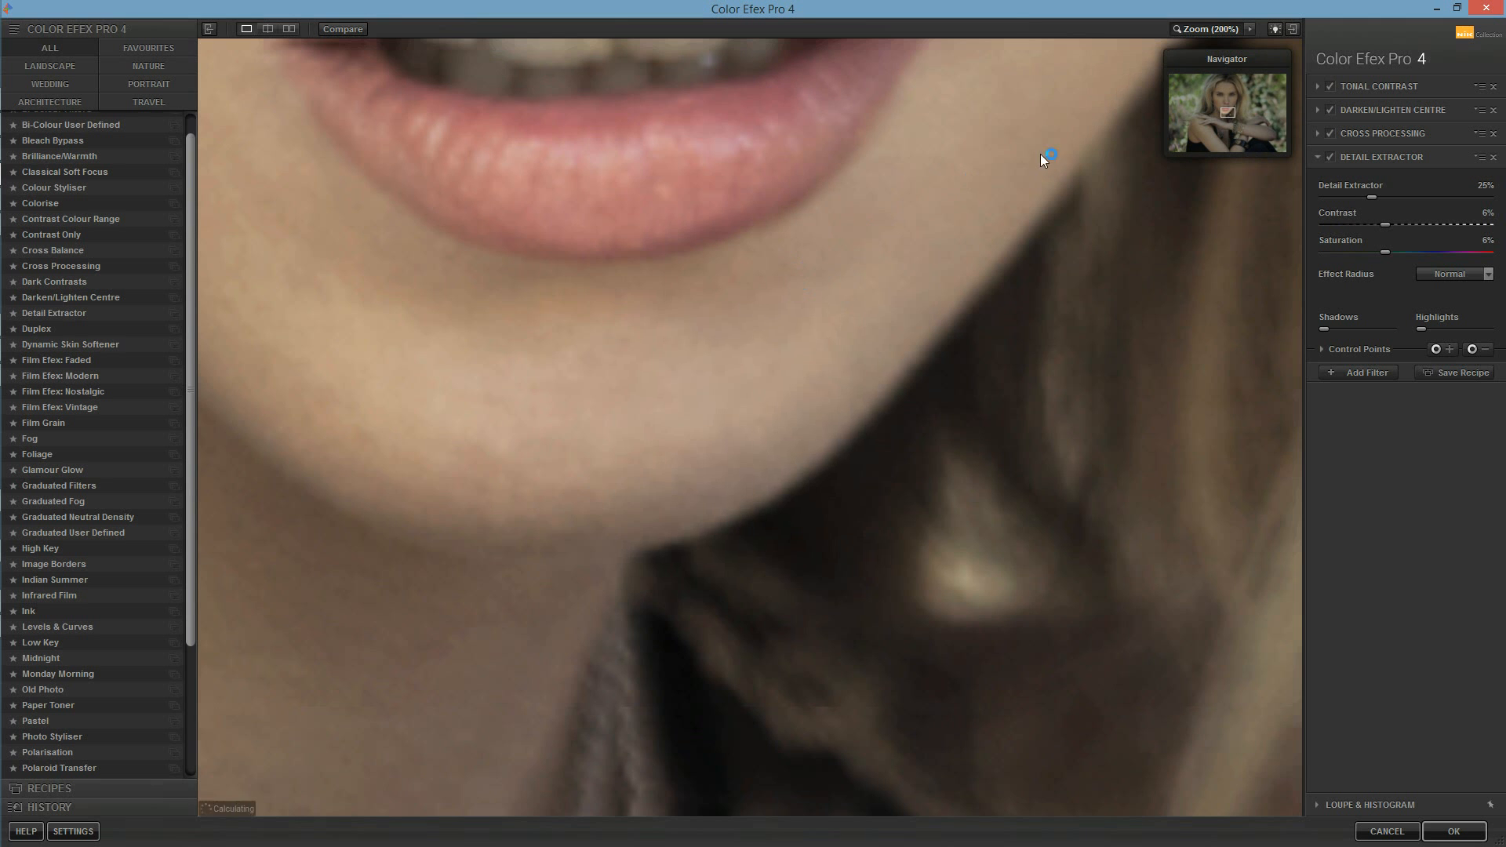
drag(1227, 111, 1221, 95)
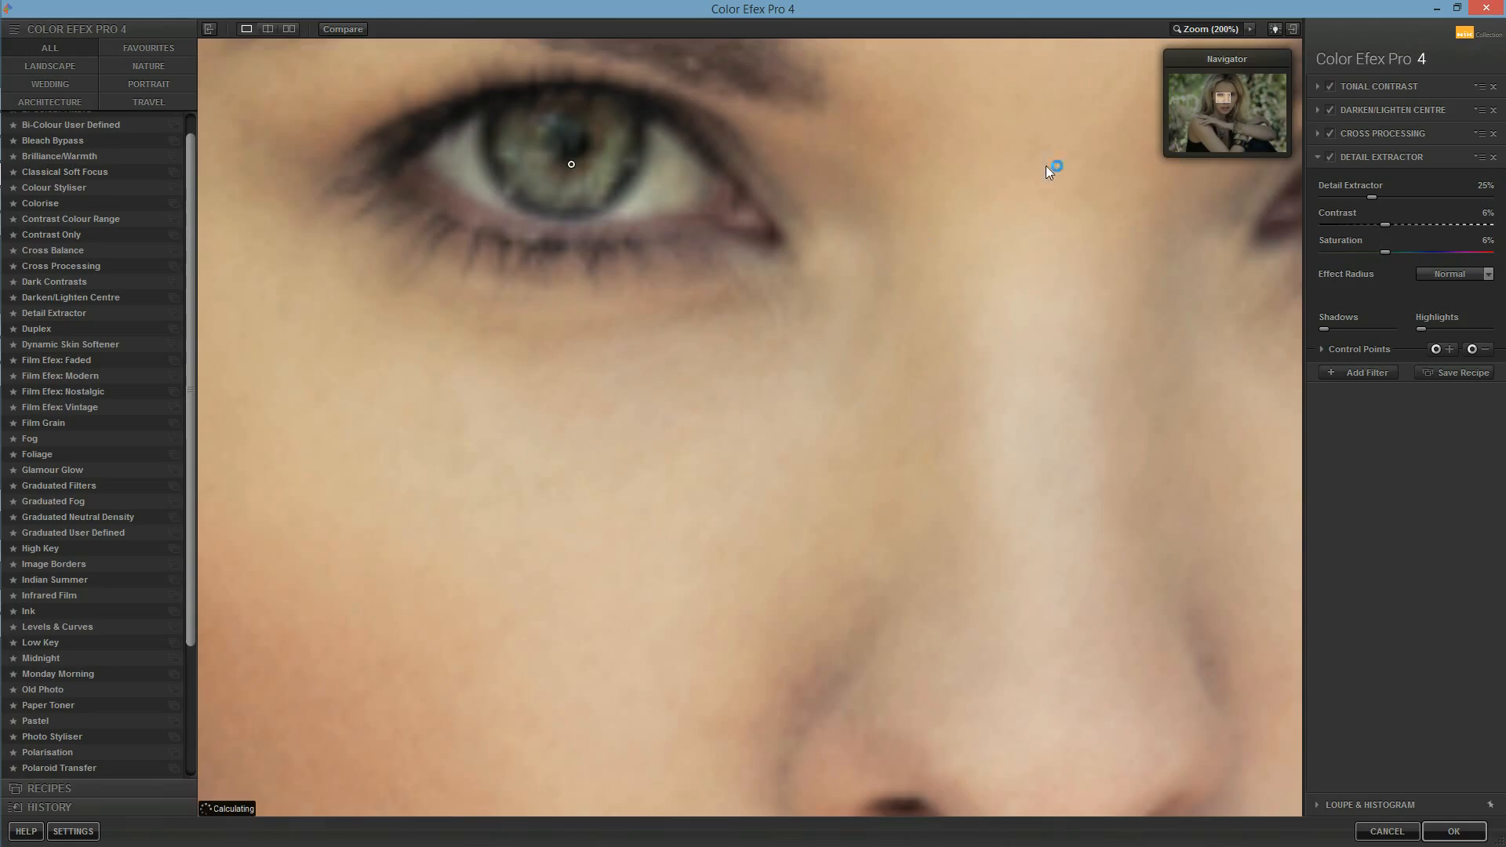
click(1250, 30)
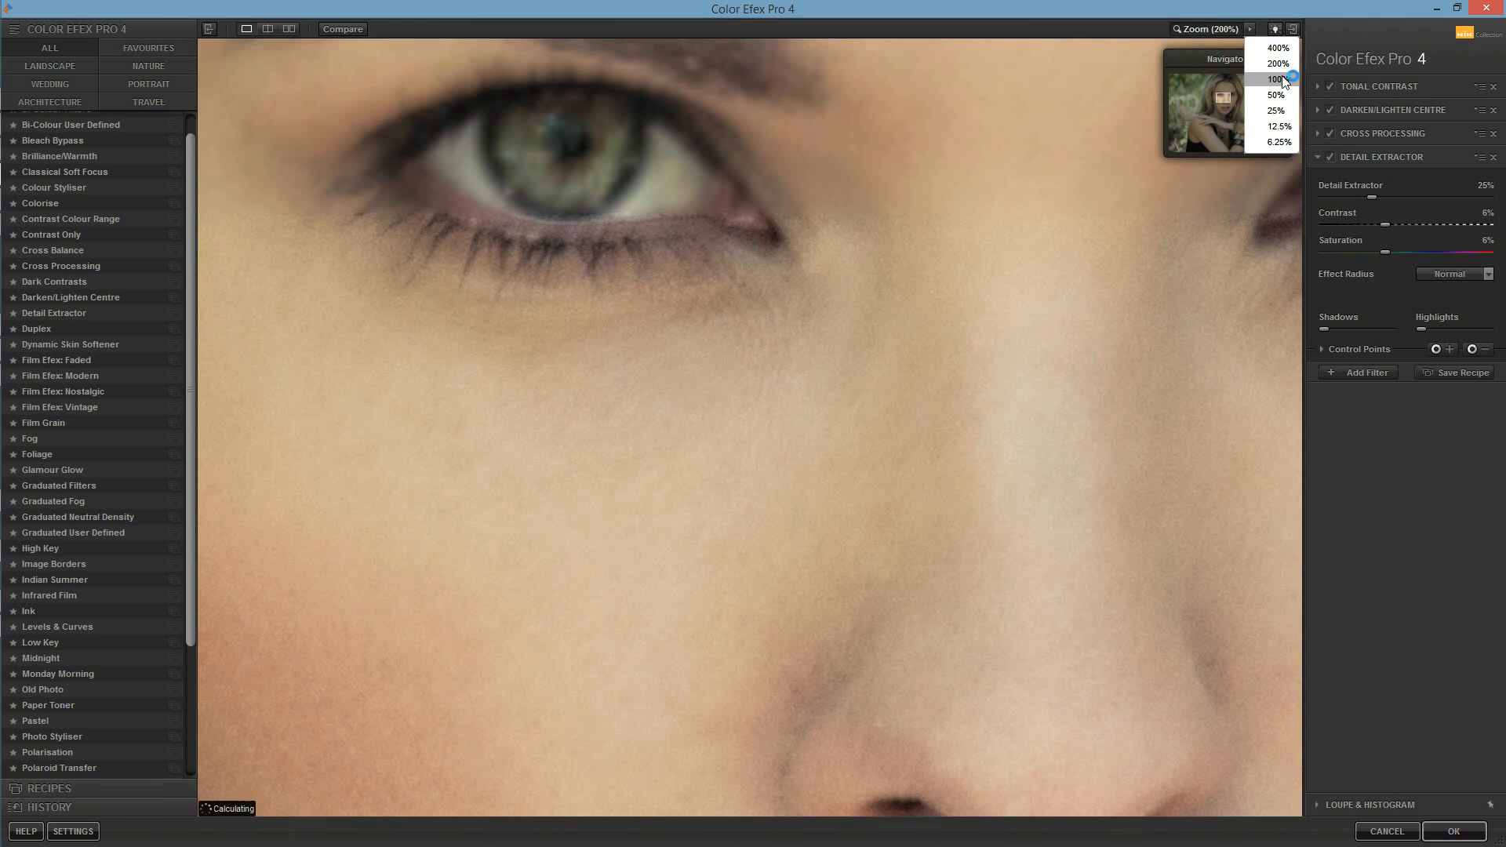
click(1282, 74)
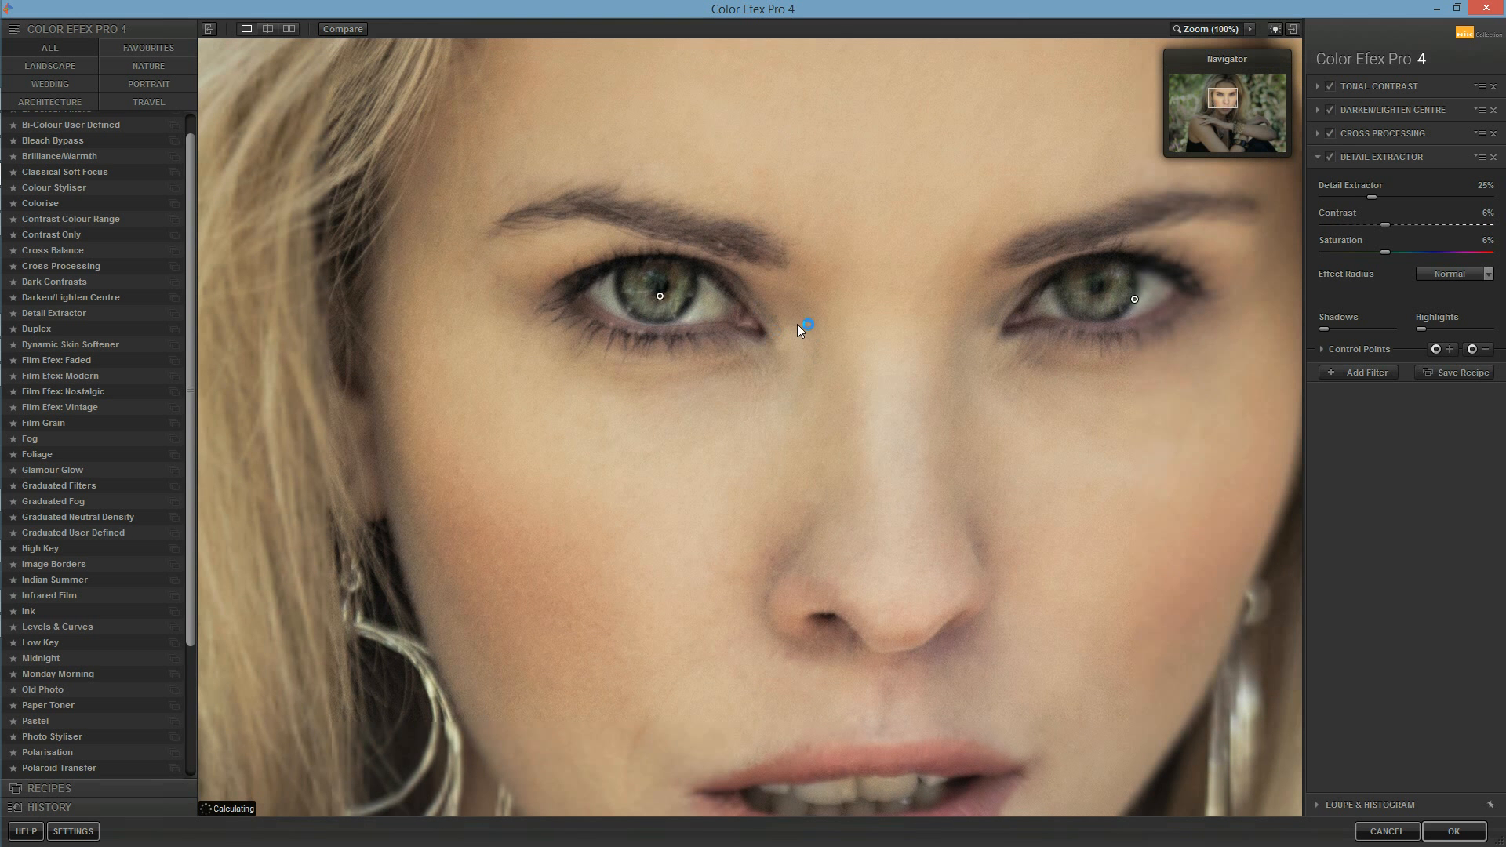
Step: Try to refine the position and size of the Detail Extractor control points on both eyes
click(665, 295)
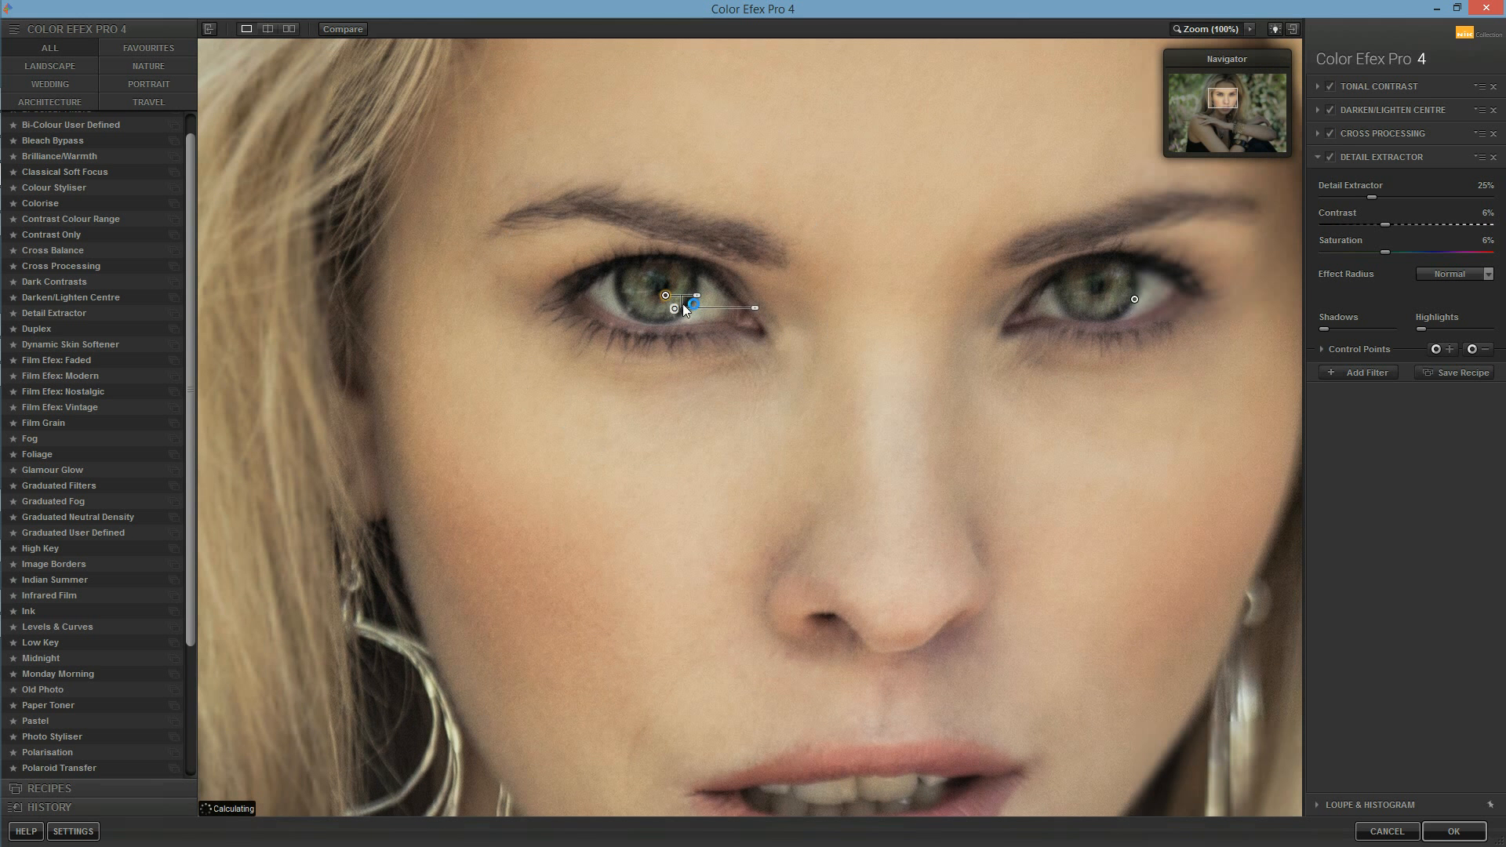
drag(700, 304, 749, 306)
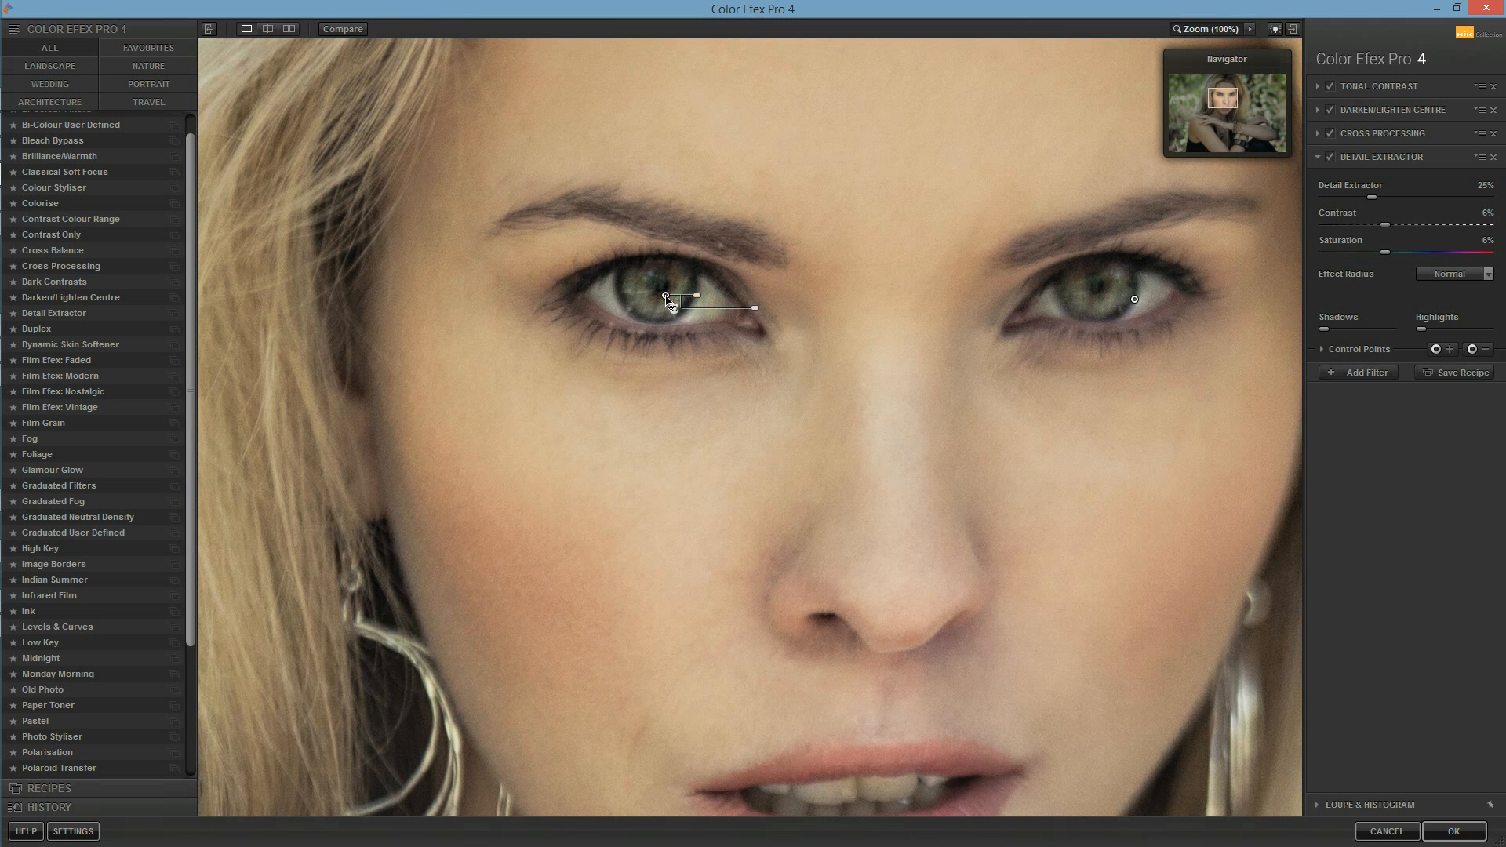
drag(753, 305, 731, 314)
click(1136, 299)
drag(1137, 302, 1203, 322)
Step: Try Colour Styliser in place of Detail Extractor, and switch back to Detail Extractor
drag(190, 473, 194, 436)
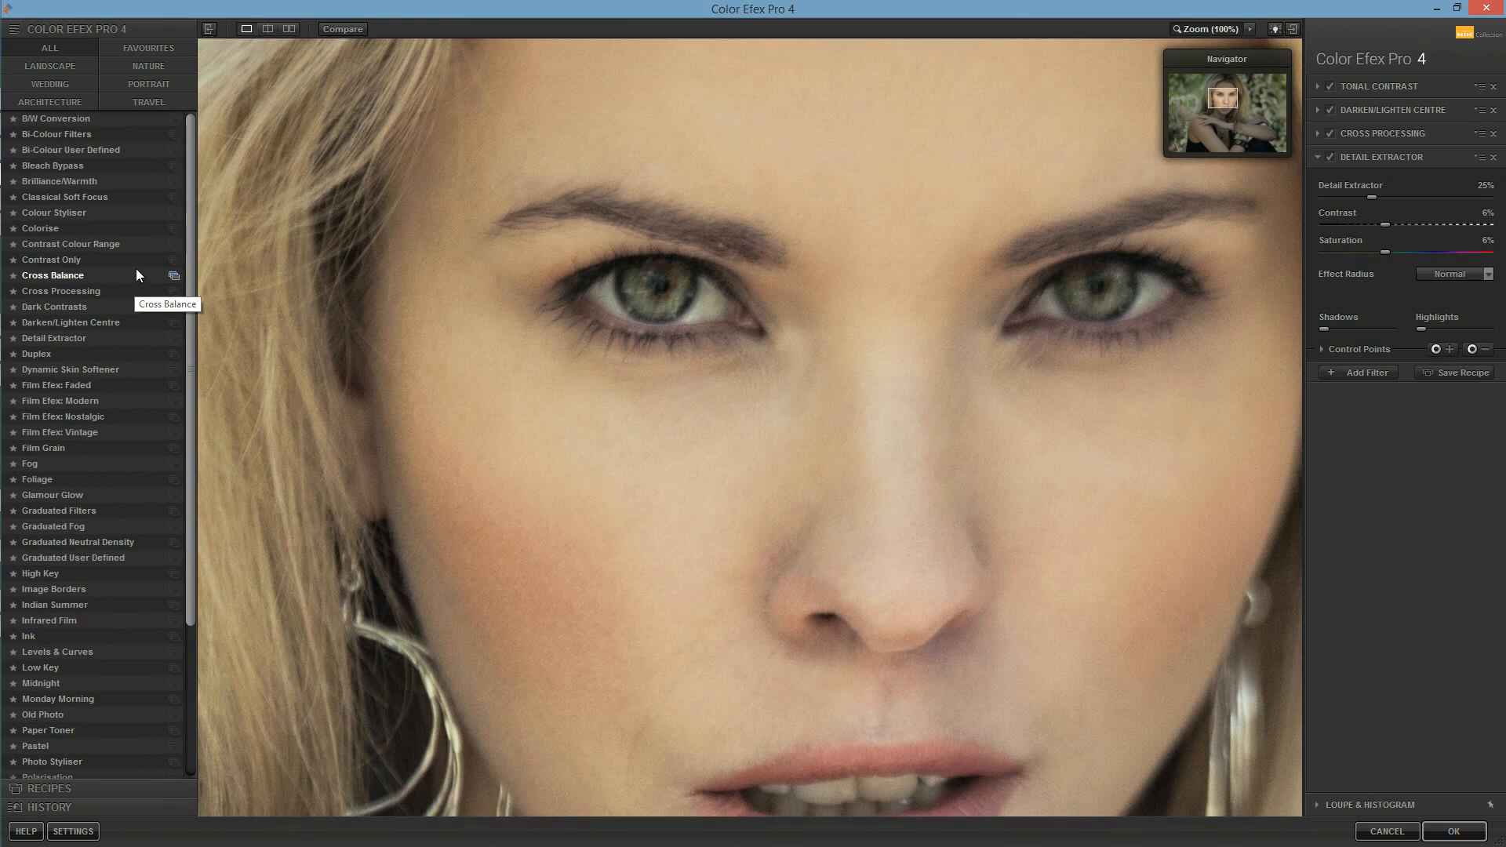
click(122, 212)
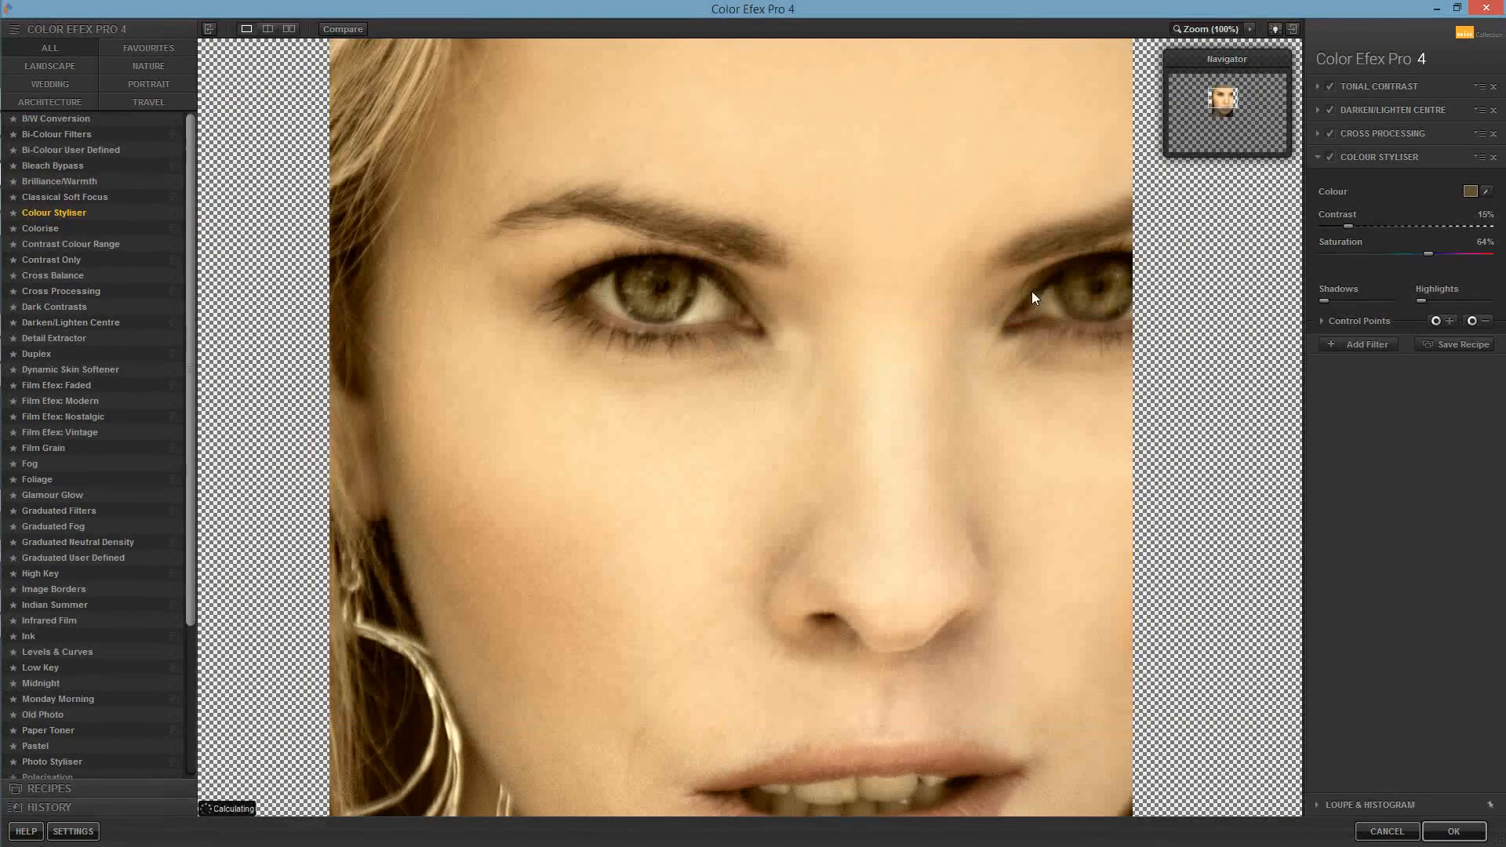
drag(188, 308, 176, 347)
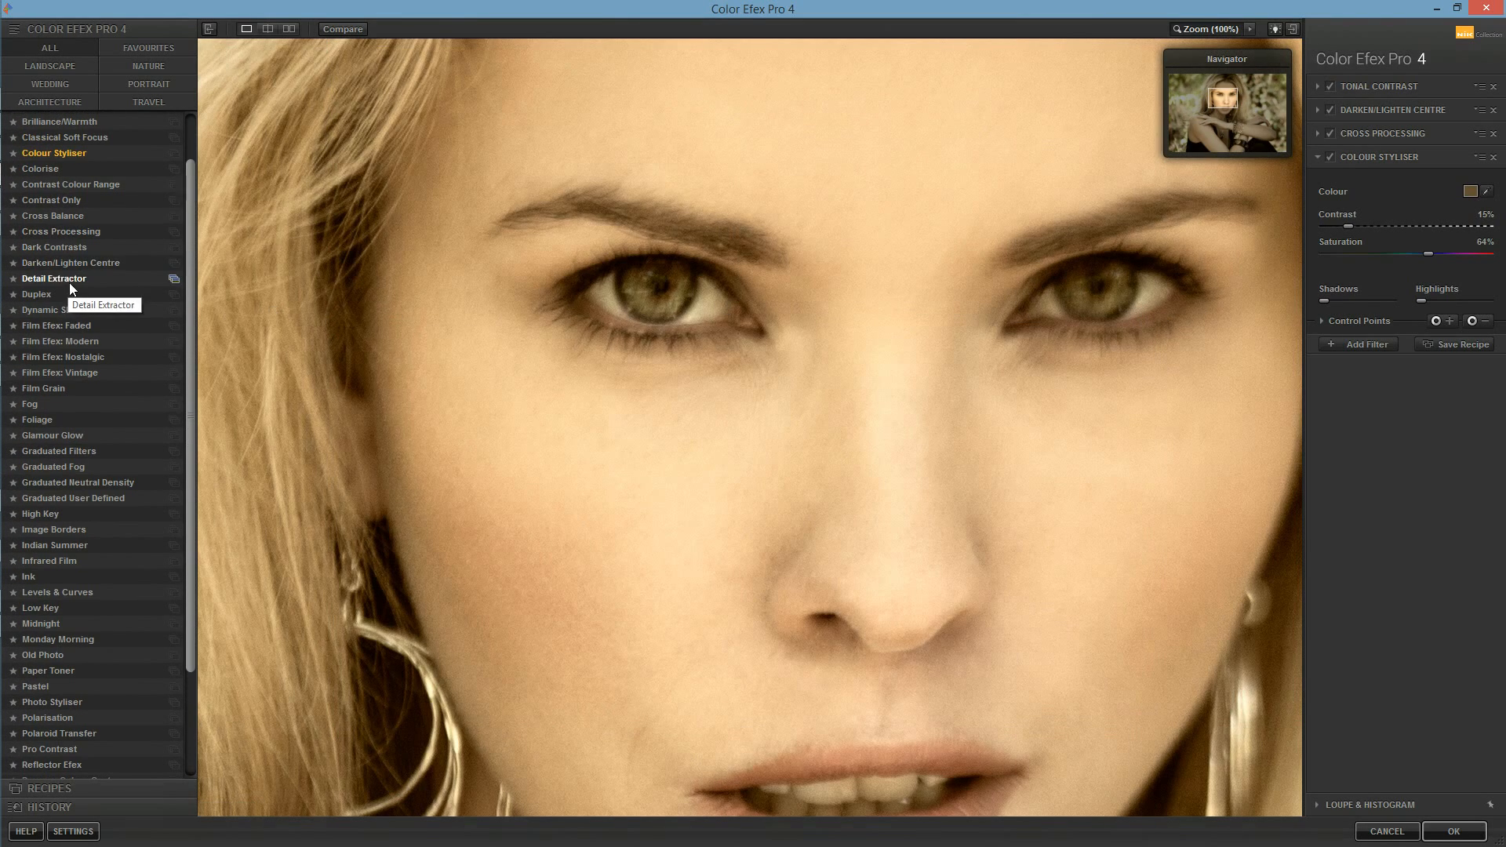
click(92, 282)
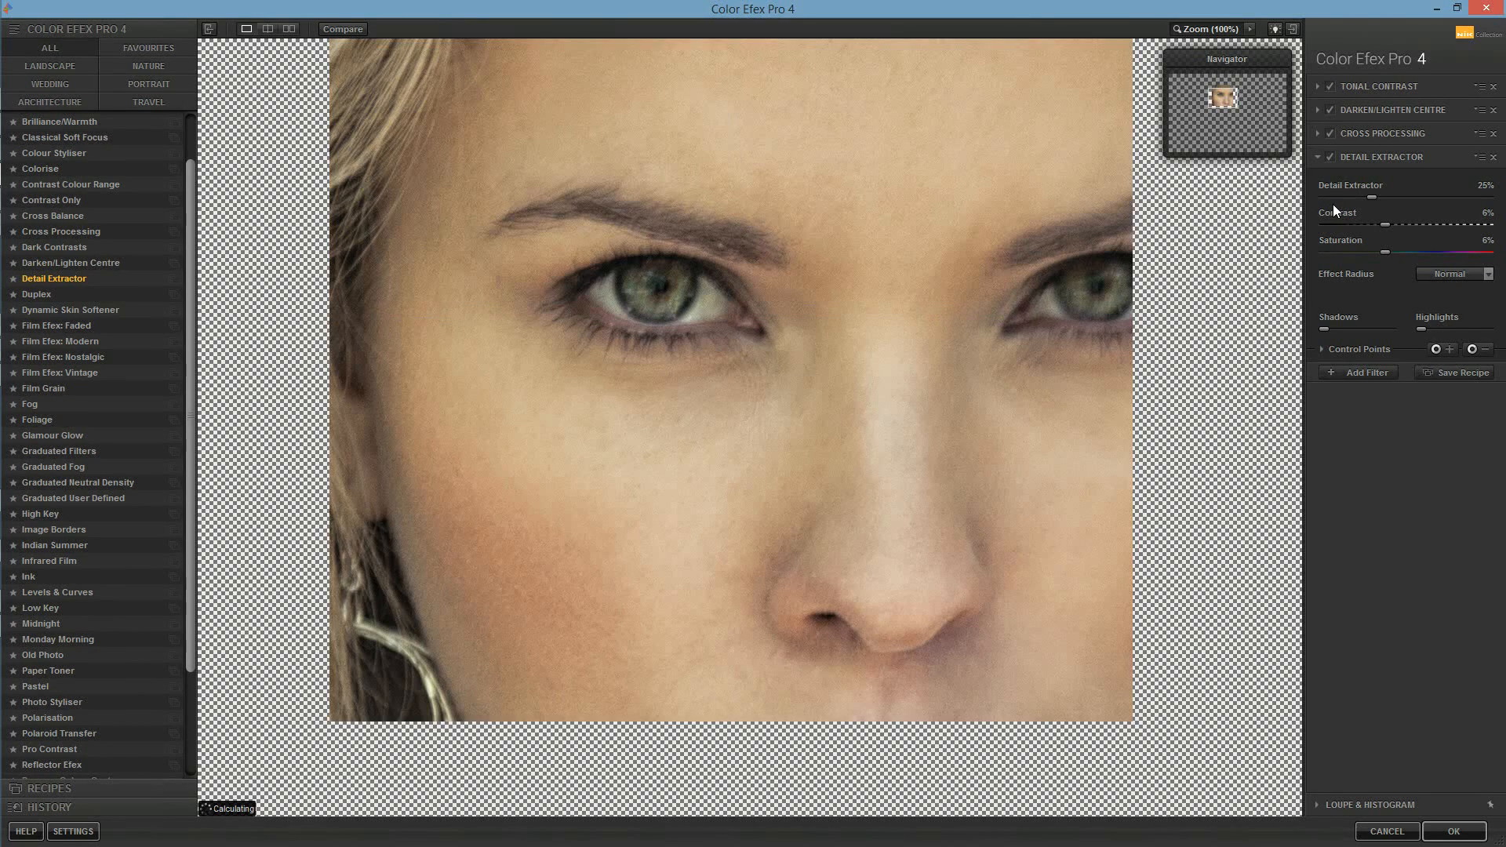
Step: Place a Detail Extractor control point on each iris and reduce each point's size to the eye area
click(1443, 350)
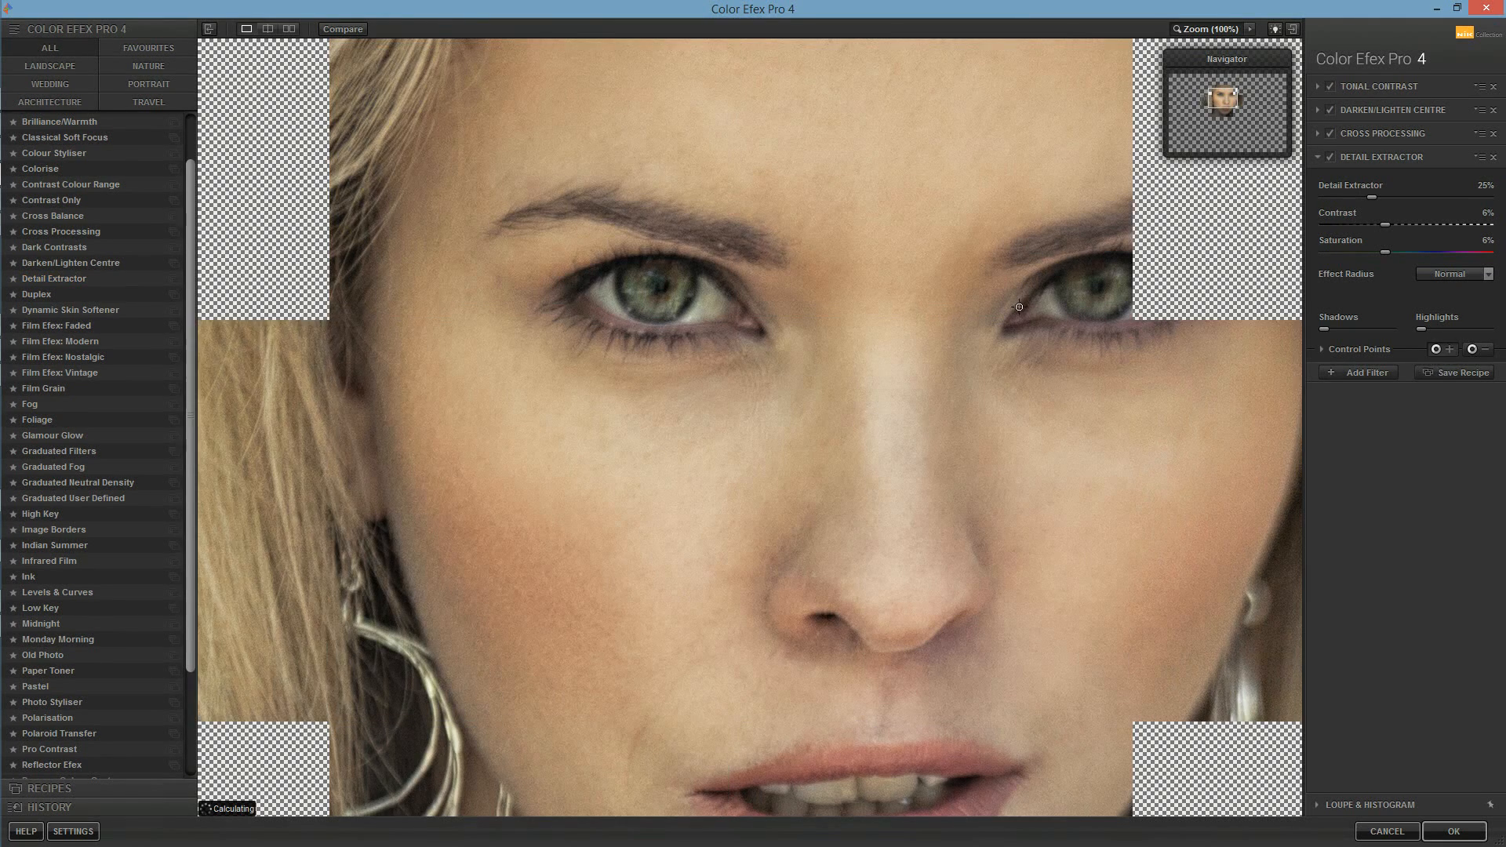
click(661, 292)
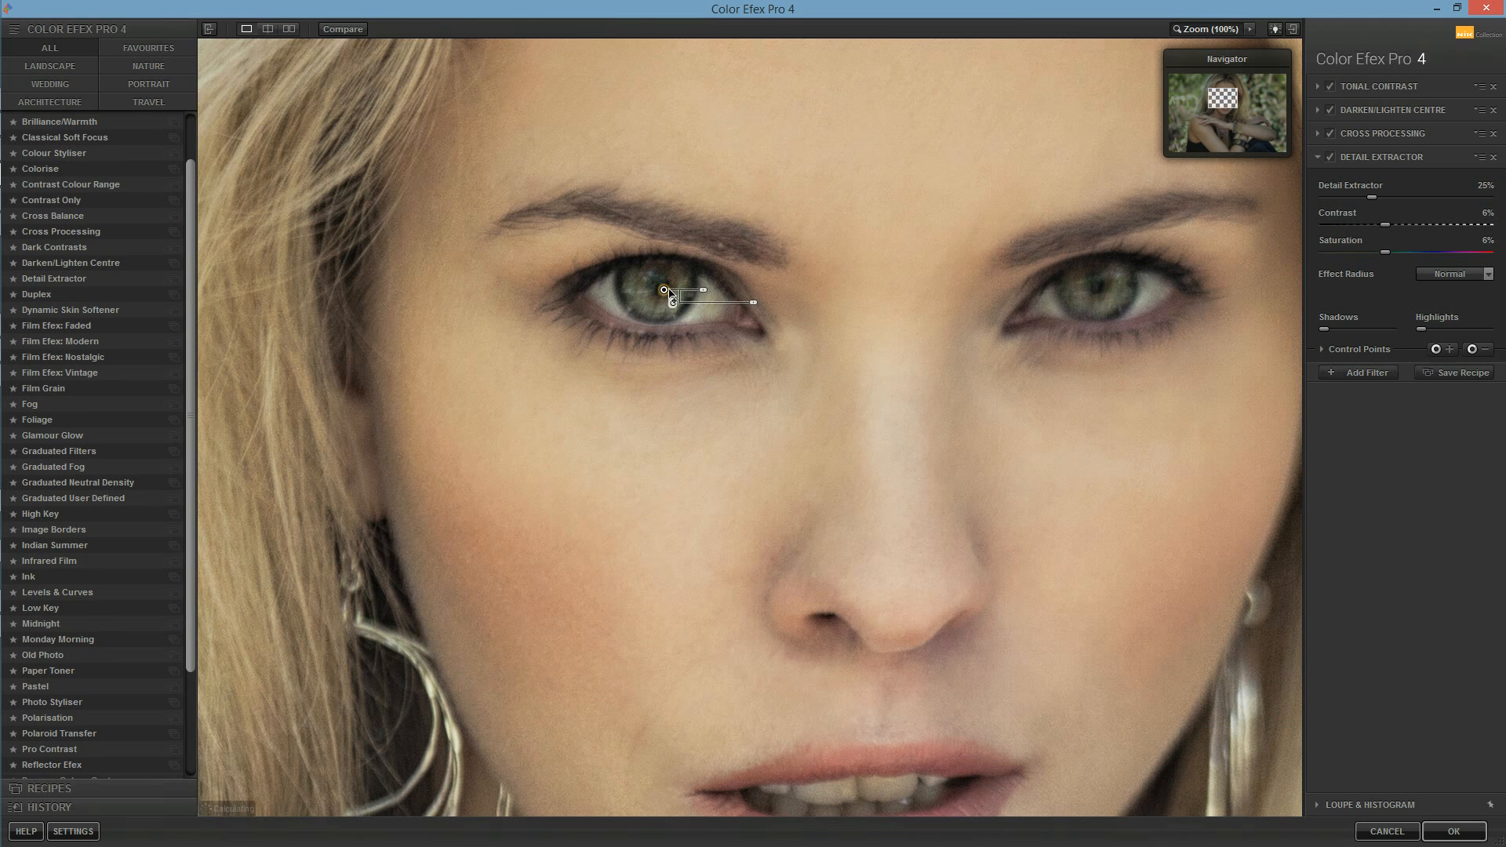
drag(701, 291, 693, 291)
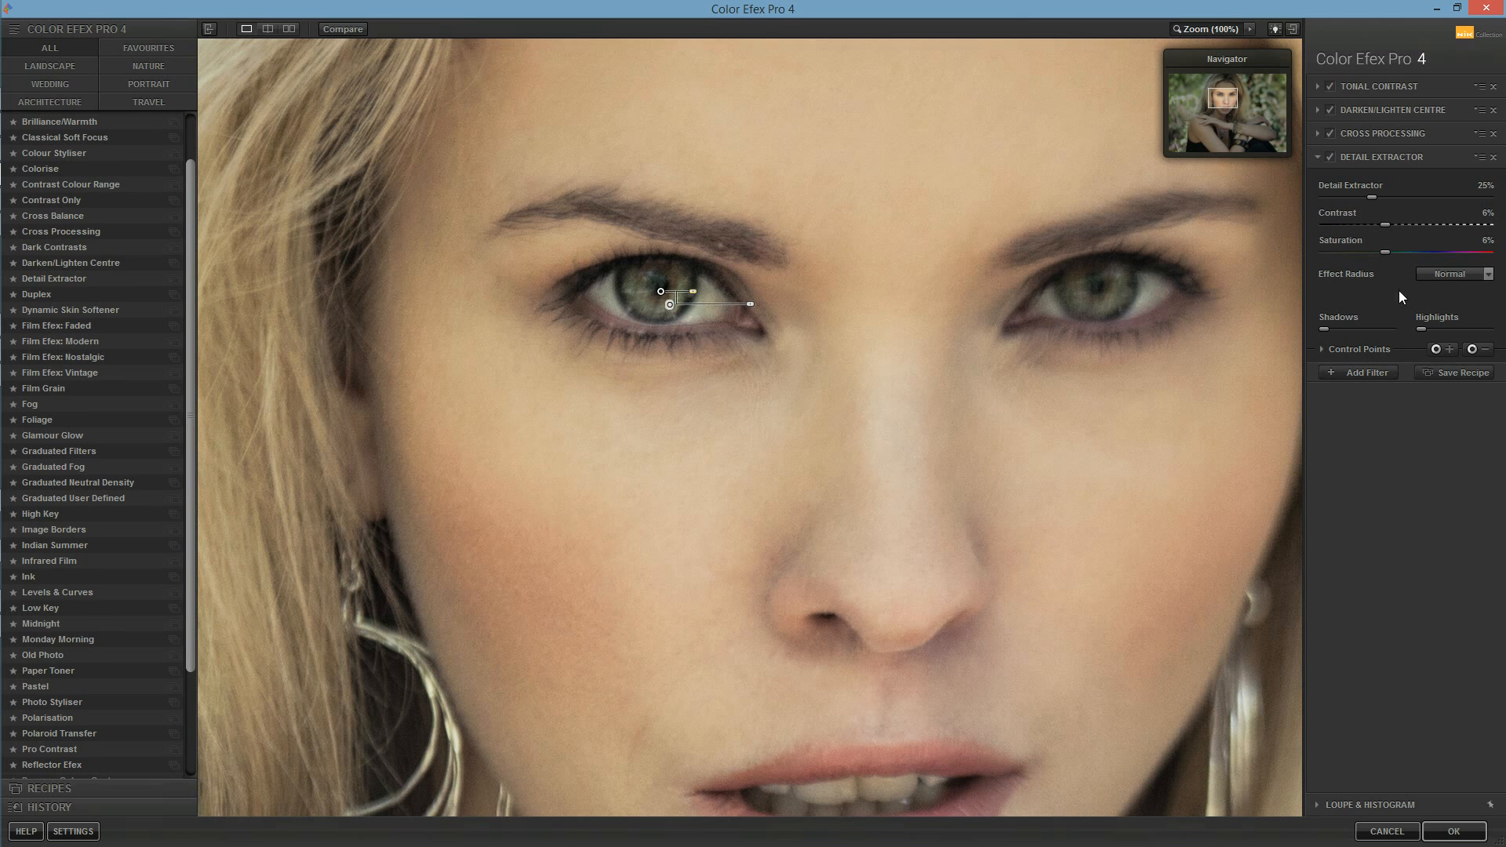
click(1101, 291)
drag(1144, 294, 1112, 290)
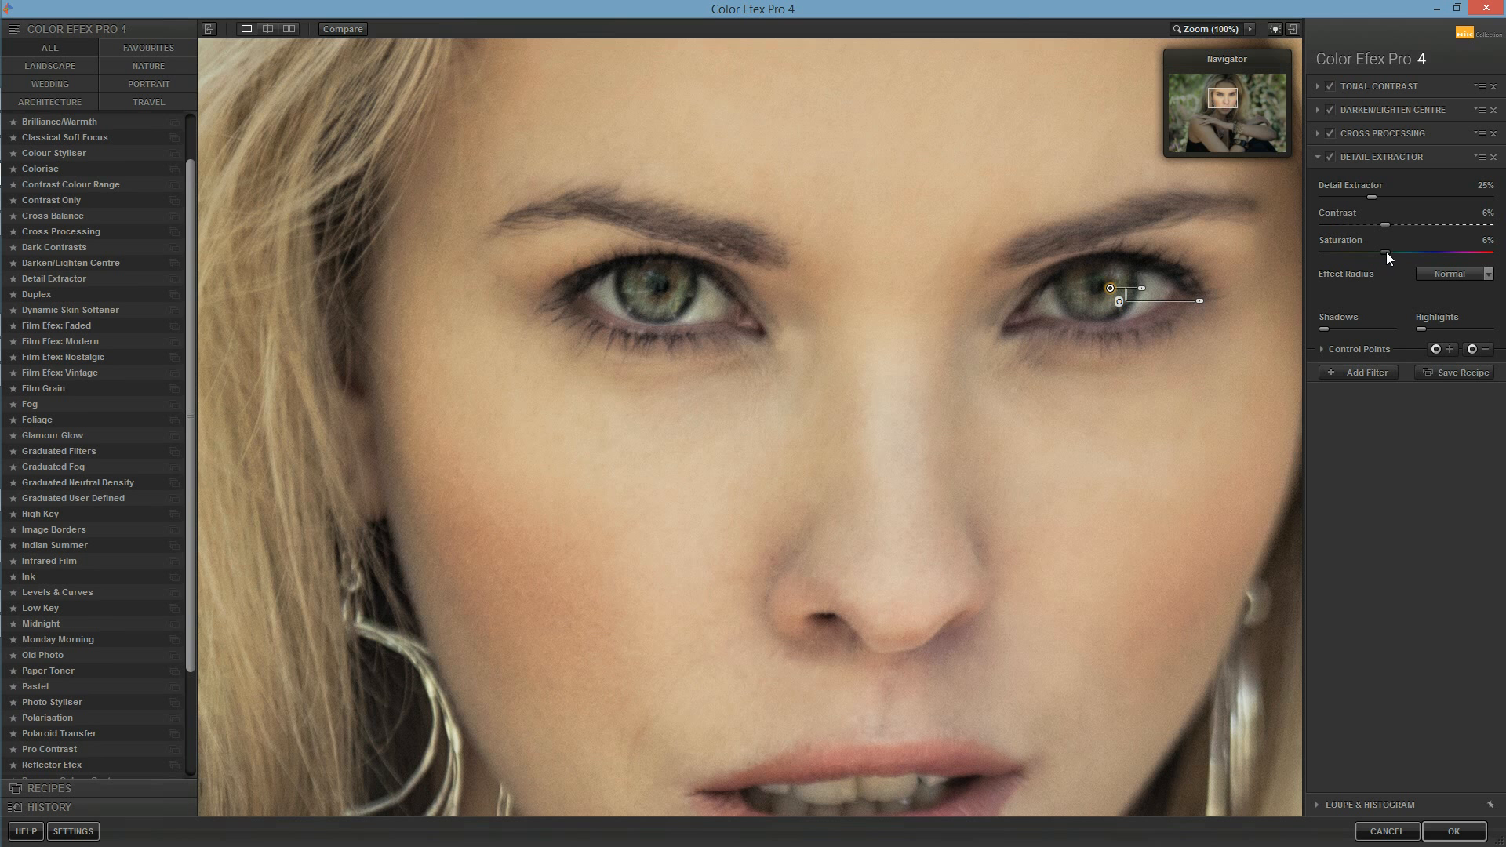
Step: Set the Detail Extractor saturation to 34% and fine-tune the control point on the eye at the image's right
drag(1396, 252, 1418, 256)
drag(1433, 261, 1417, 261)
drag(1110, 288, 1134, 289)
mouse_move(1141, 288)
mouse_down()
mouse_move(1177, 291)
mouse_move(1154, 294)
mouse_up()
Step: Add a Colour Styliser filter and limit it to the eye at the image's right with a small control point
click(1367, 373)
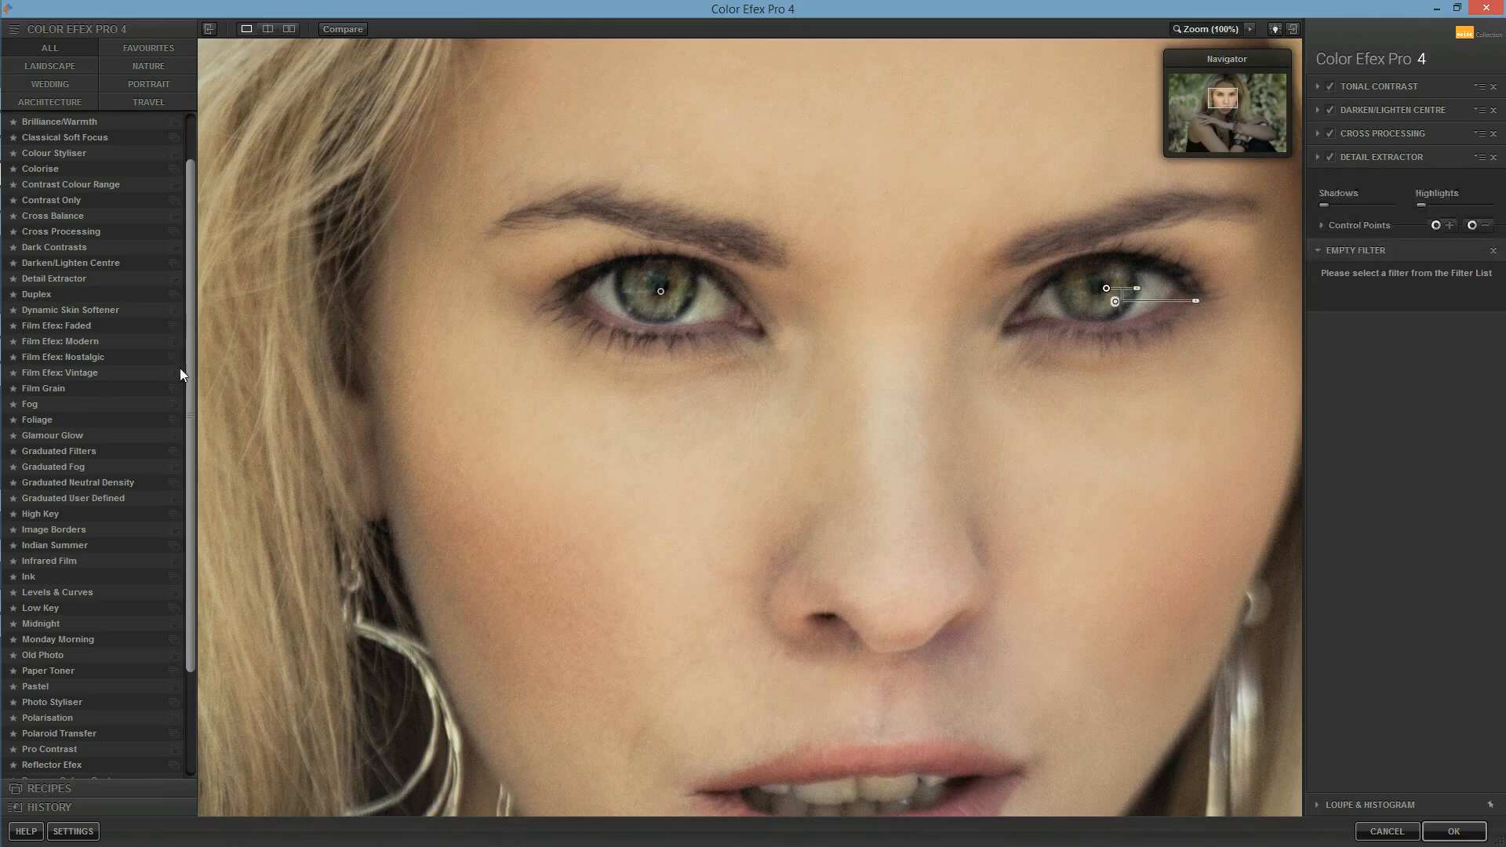
drag(193, 317, 193, 324)
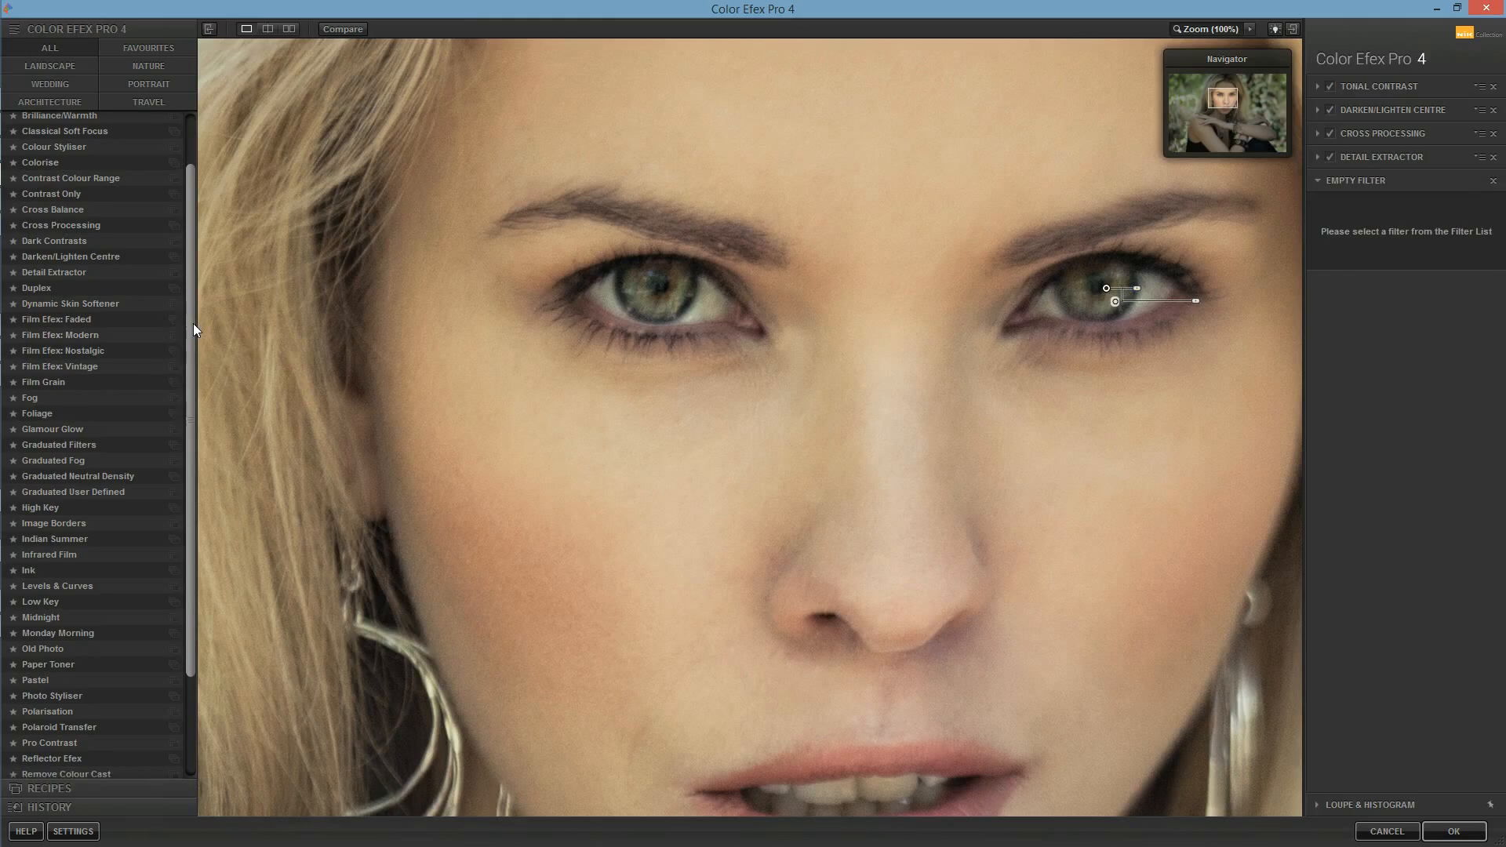
click(91, 146)
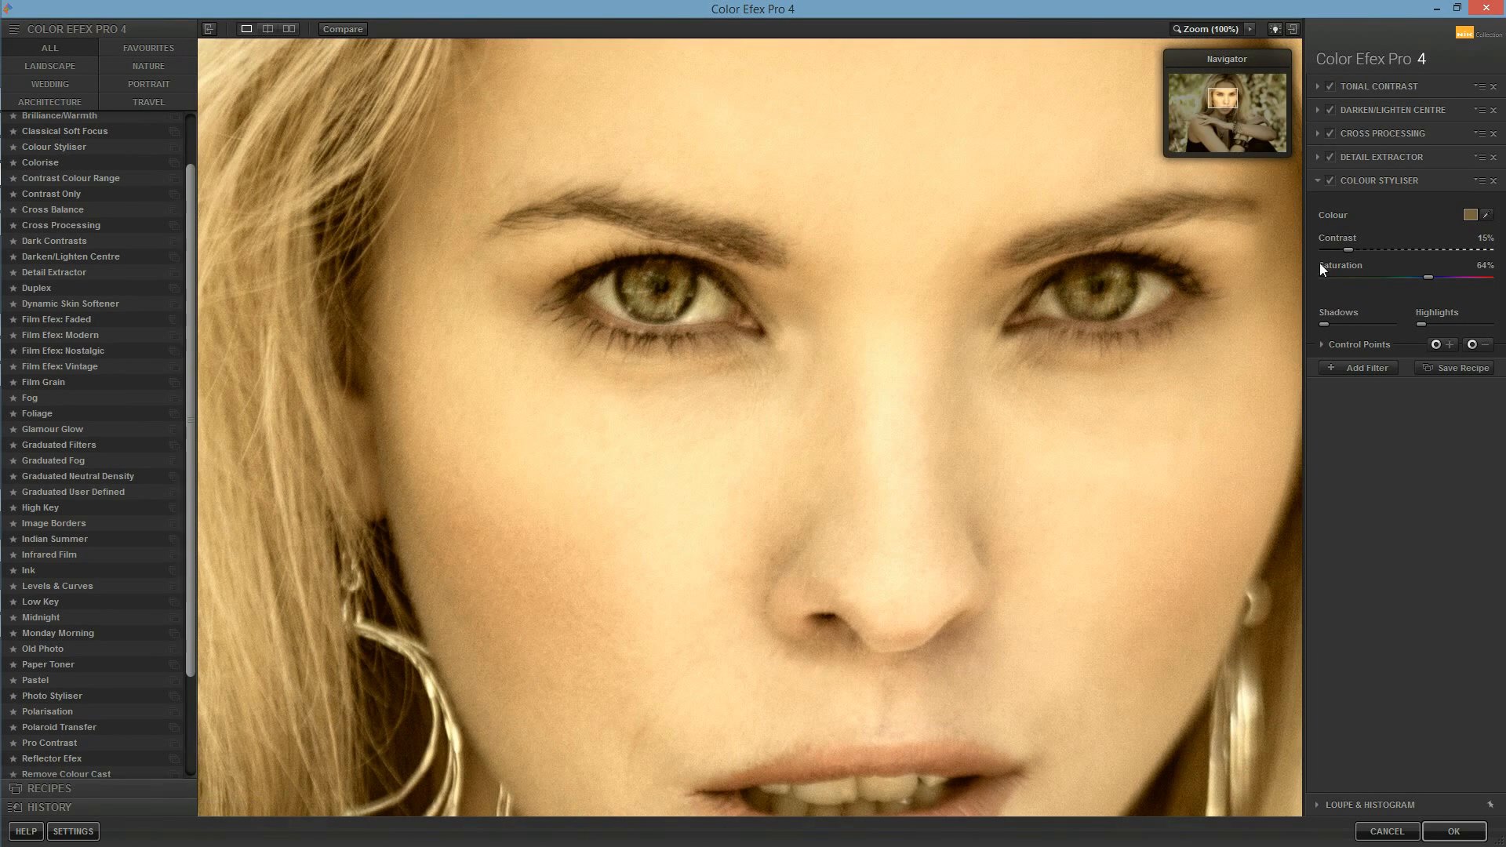
click(1436, 345)
click(1097, 291)
drag(1138, 293, 1125, 292)
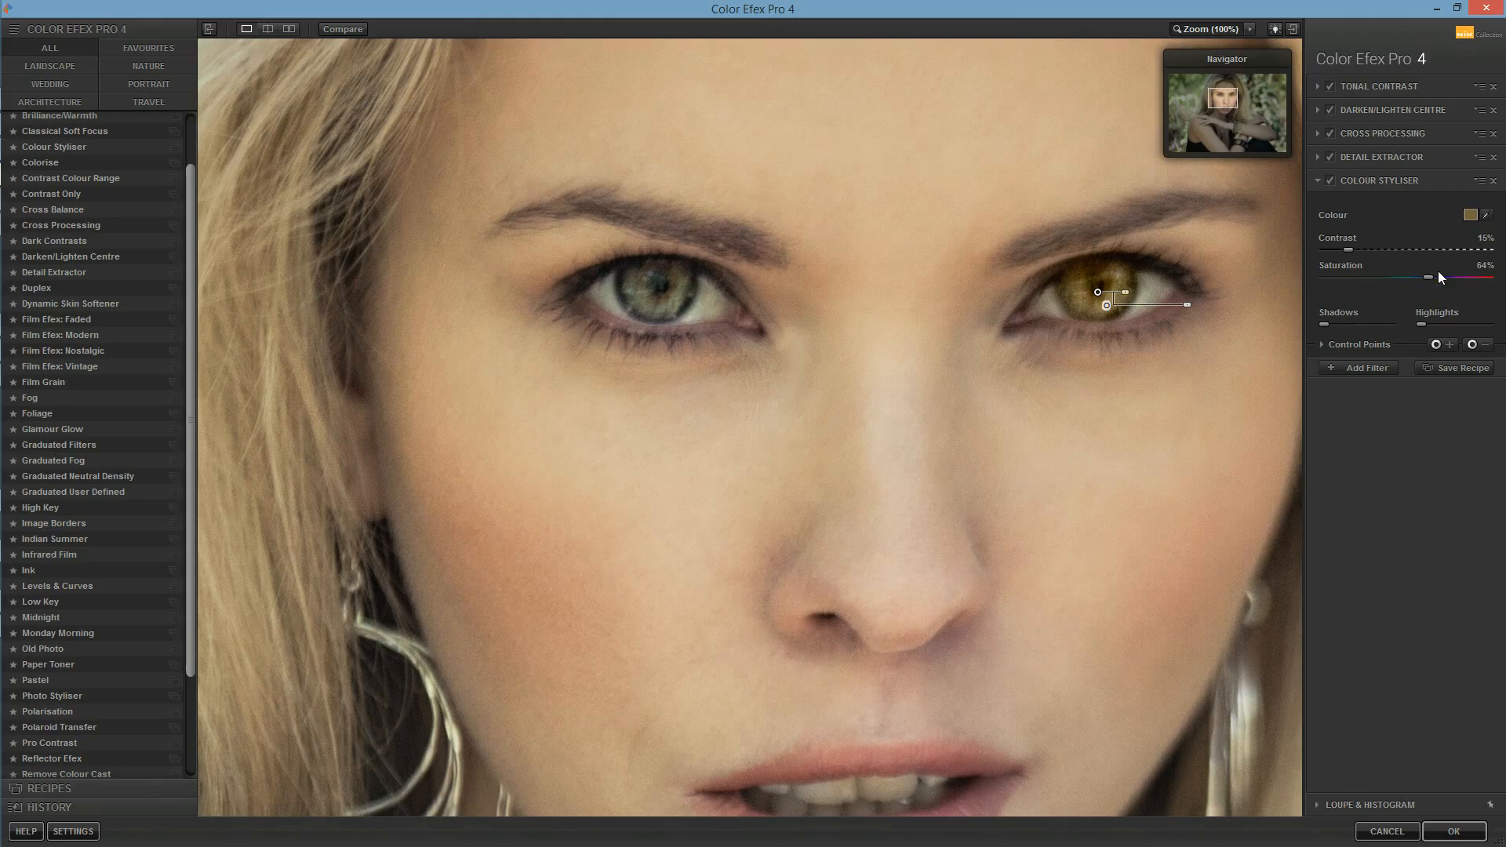
Step: Set the Colour Styliser saturation to 78%, sample its colour from the other eye, and switch the filter off
drag(1434, 277, 1453, 277)
click(1487, 214)
click(688, 285)
click(1330, 180)
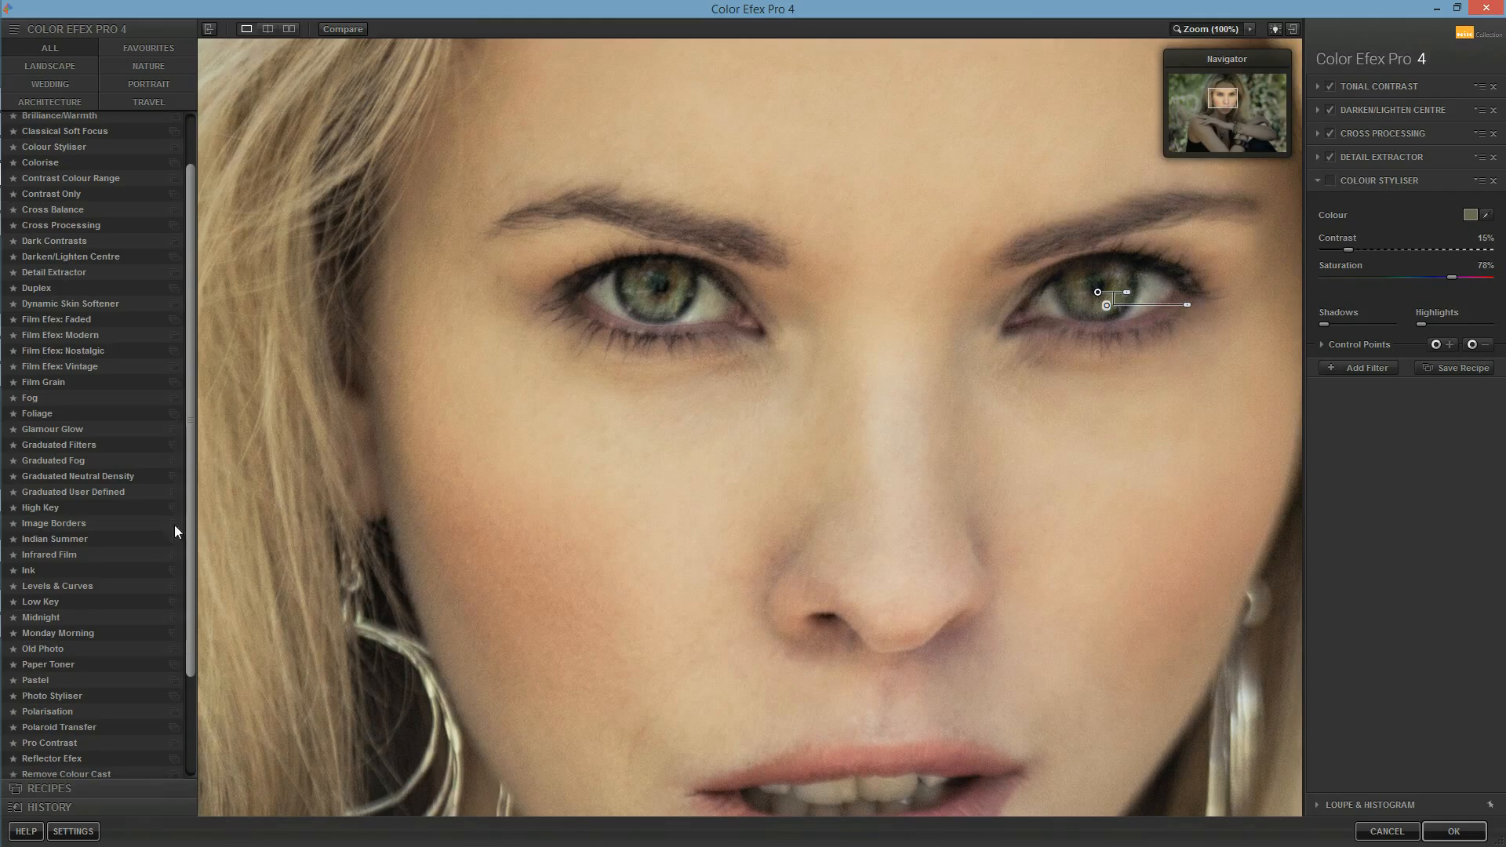
Step: Examine the face at 50% and the whole portrait, comparing the image with and without the filter effects
click(693, 570)
click(1250, 29)
click(1247, 109)
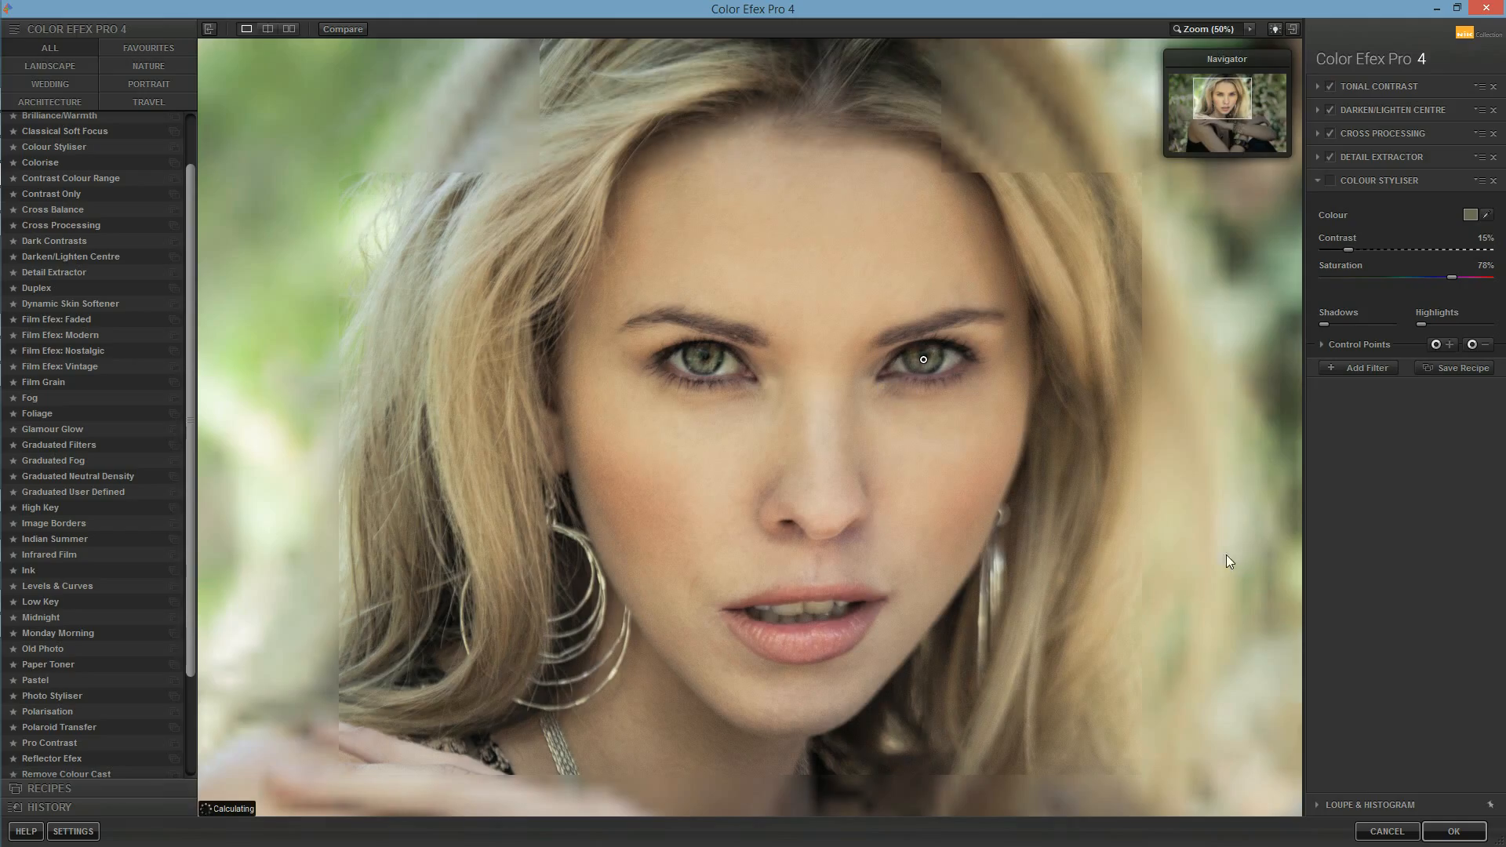
click(942, 496)
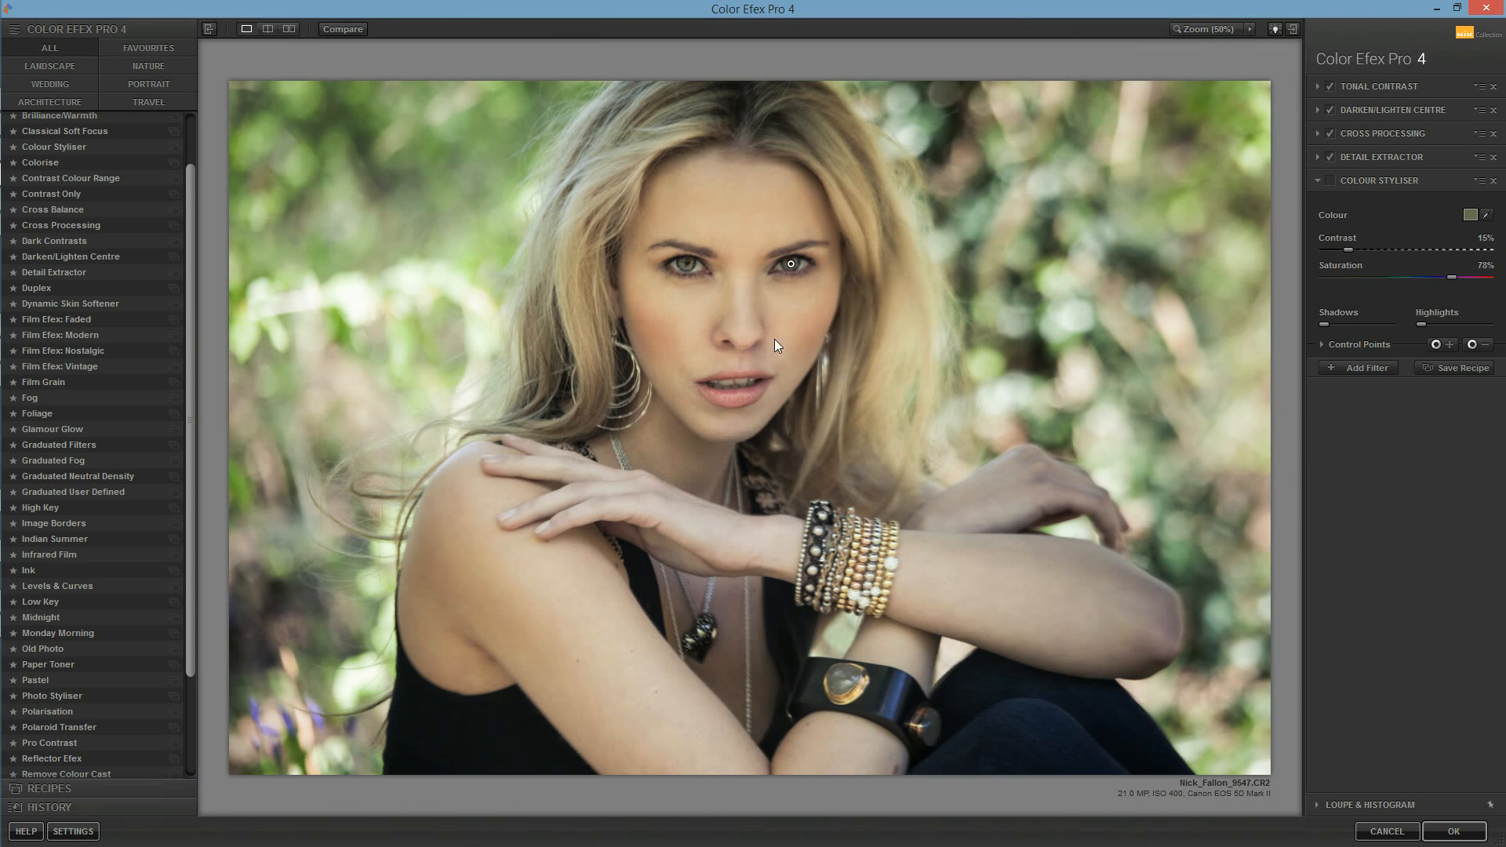
click(892, 270)
click(893, 270)
click(893, 270)
key(p)
key(p)
key(p)
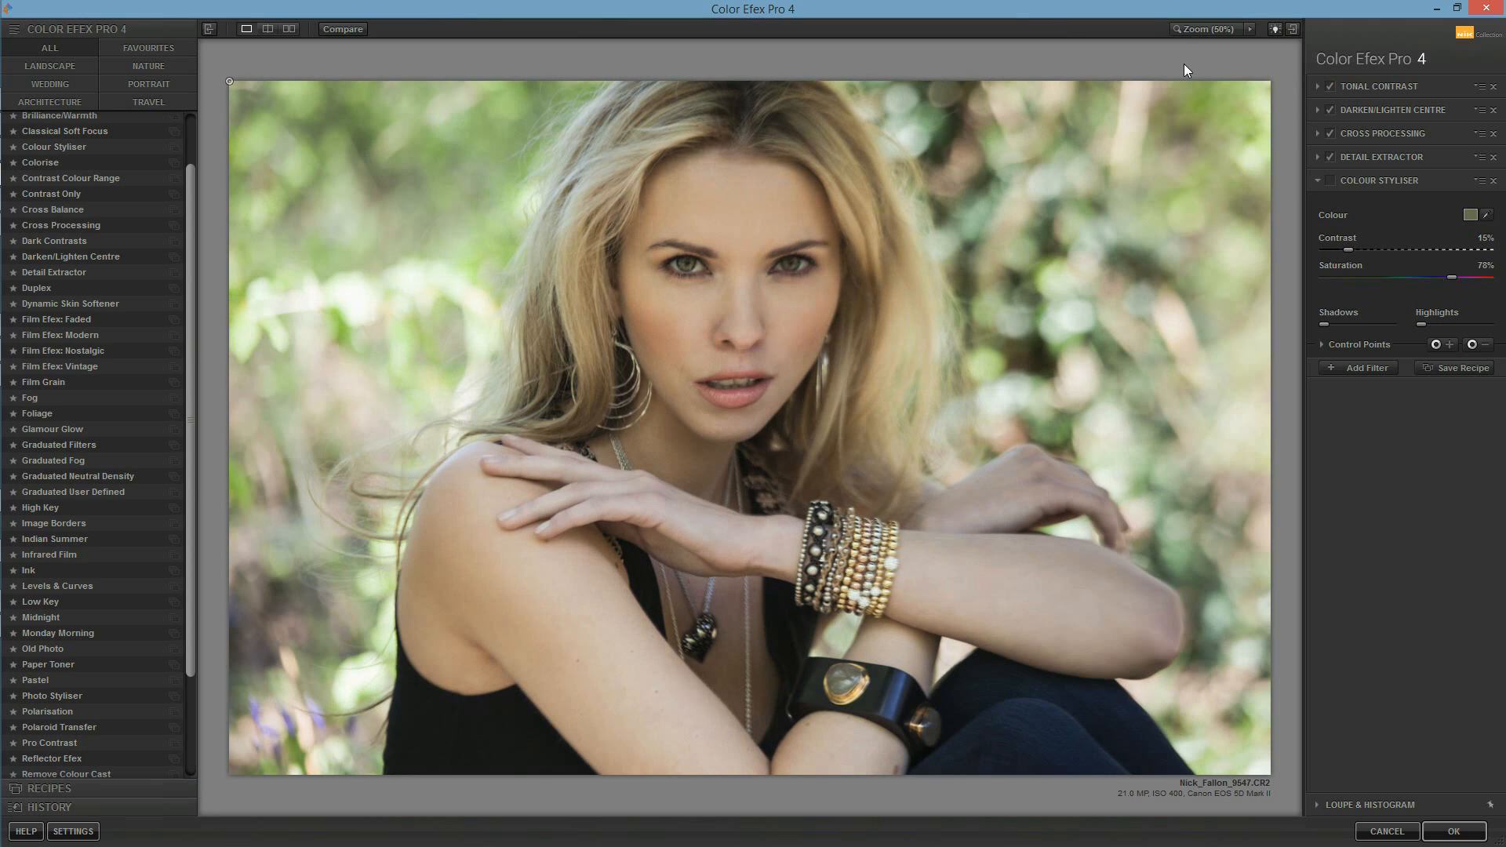
key(p)
key(p)
key(p)
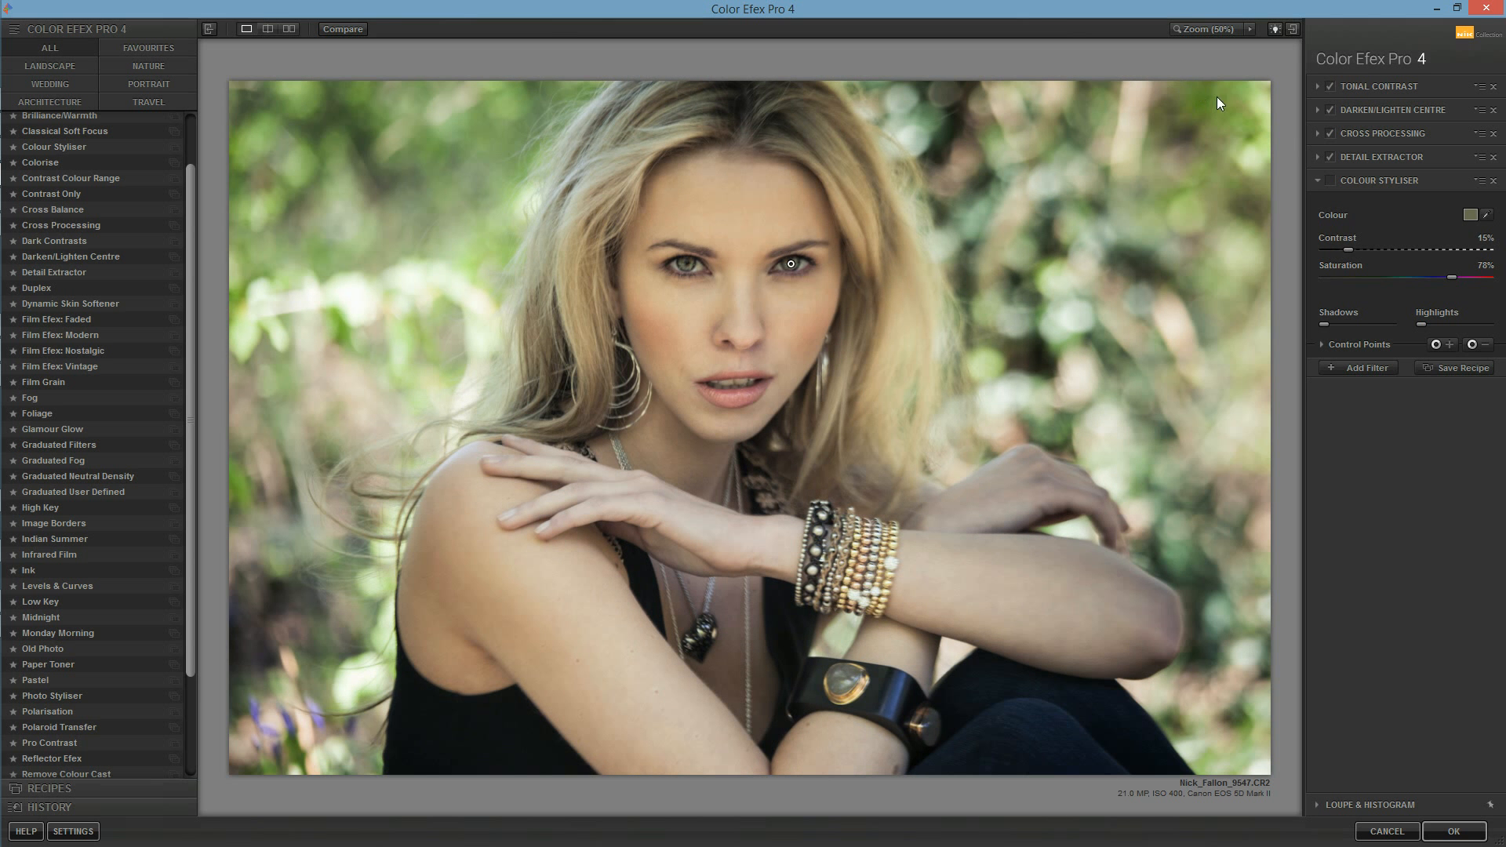
Step: Remove the Colour Styliser filter and apply the remaining filter stack to the color layer
click(1493, 181)
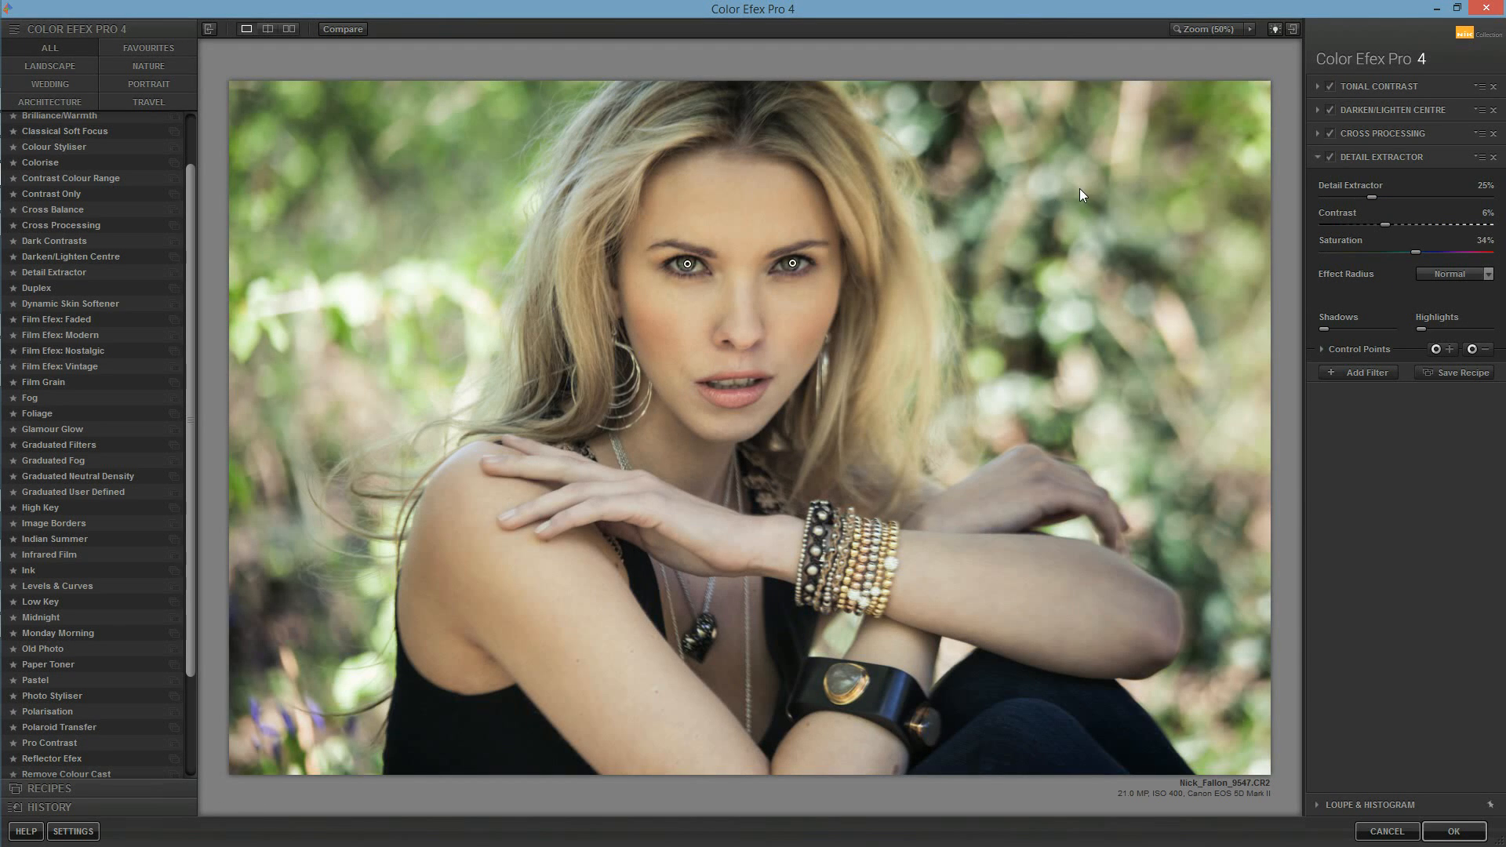
key(p)
key(p)
click(1334, 133)
click(1332, 133)
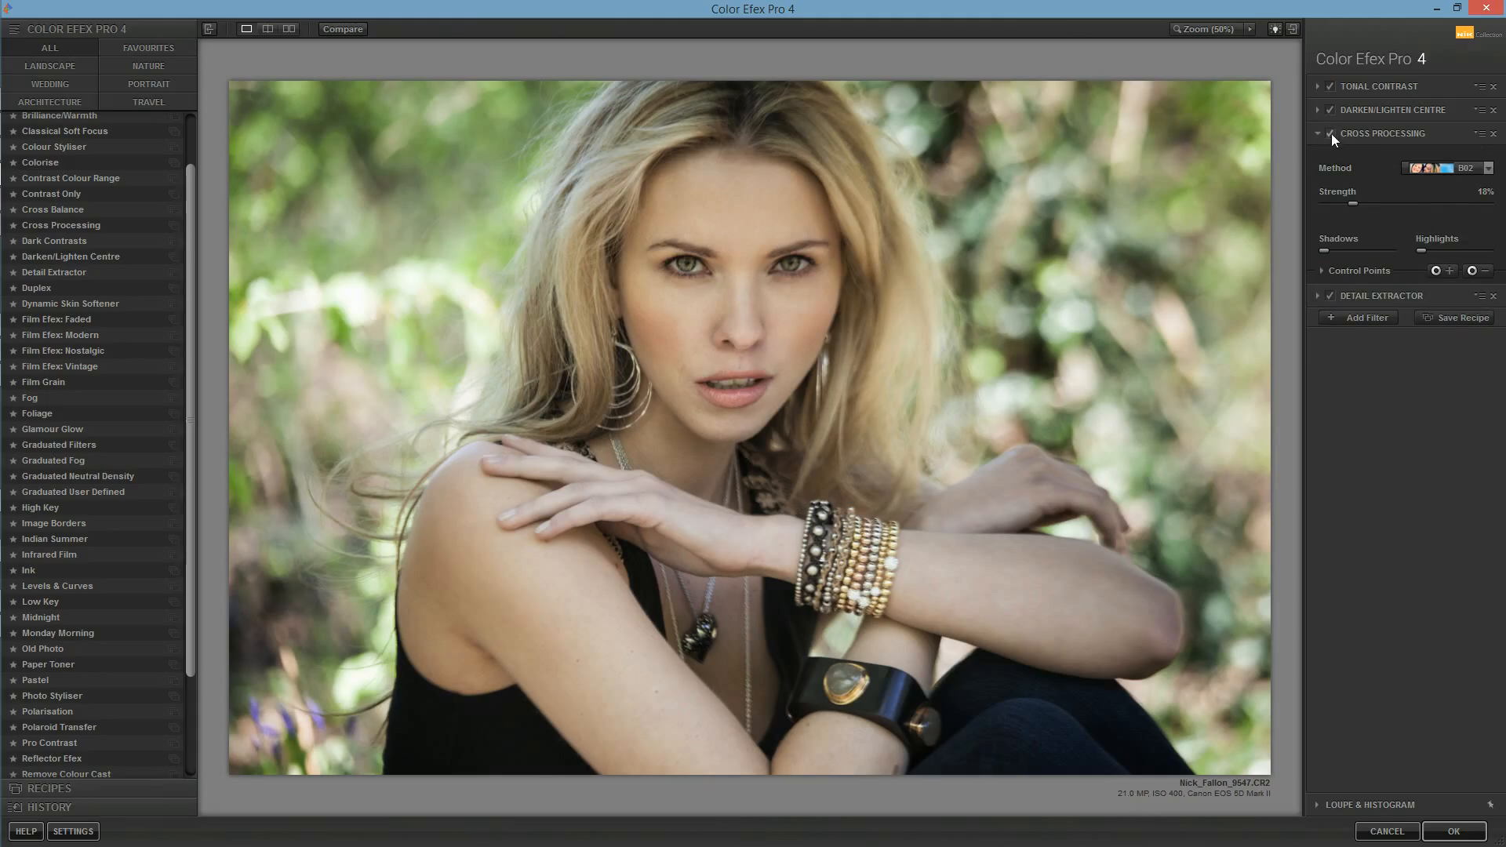
click(1443, 828)
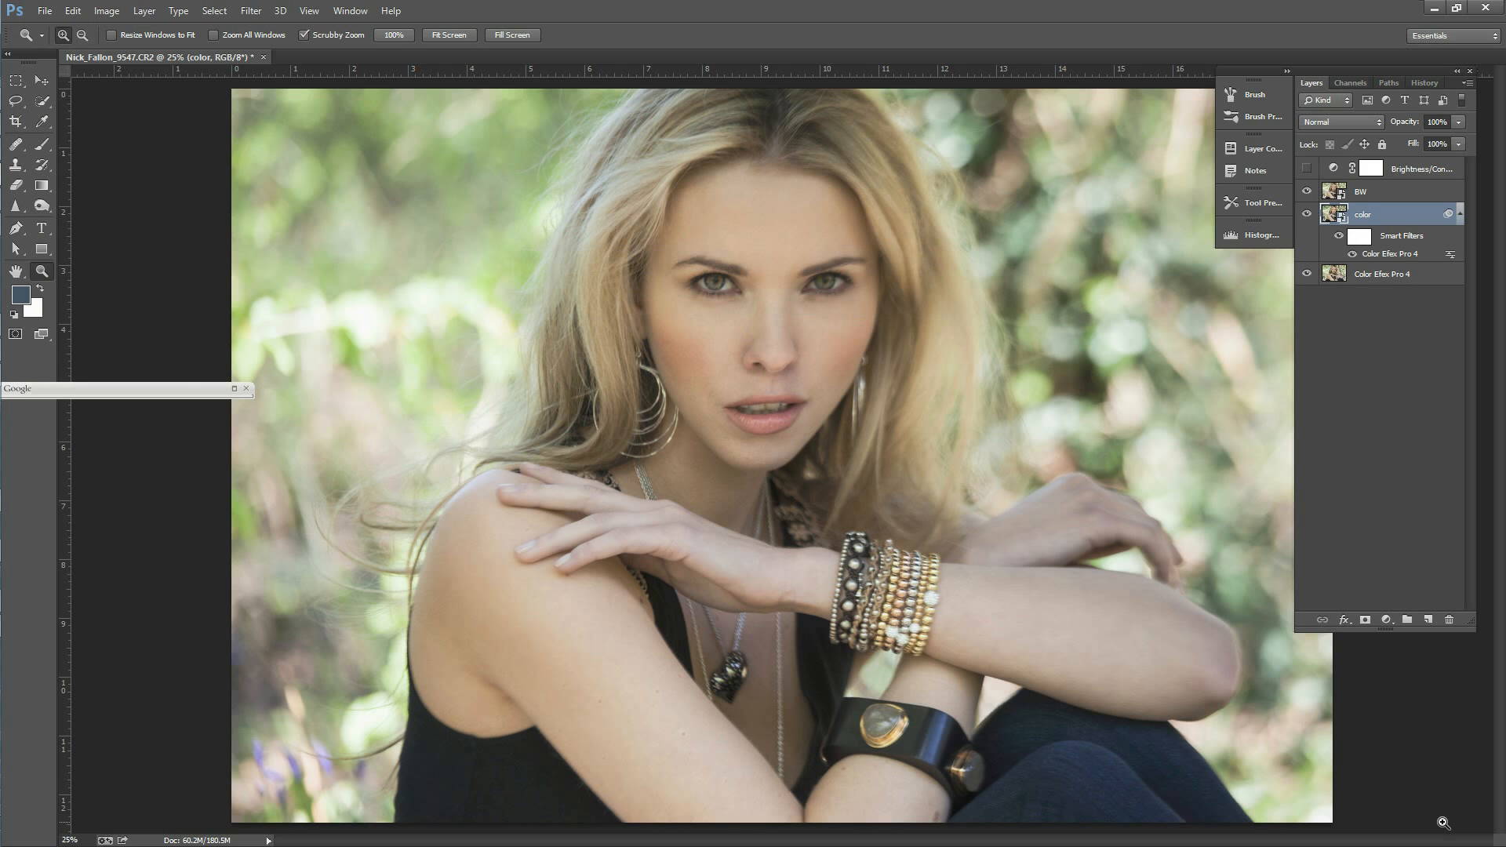
Step: Hide the BW layer, toggling its visibility to compare it with the filtered color layer beneath
click(1307, 192)
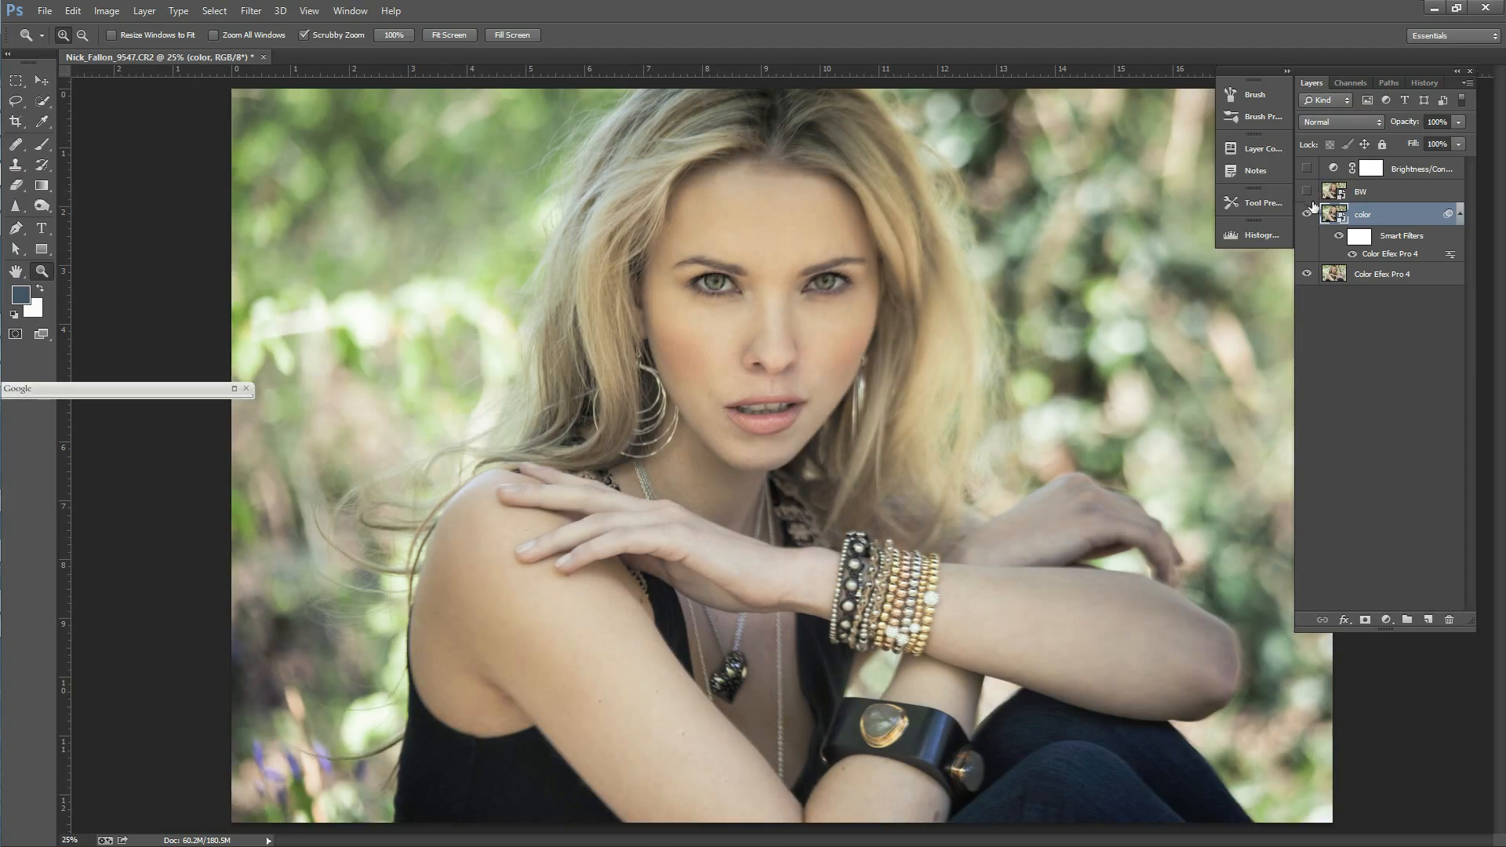
click(1380, 194)
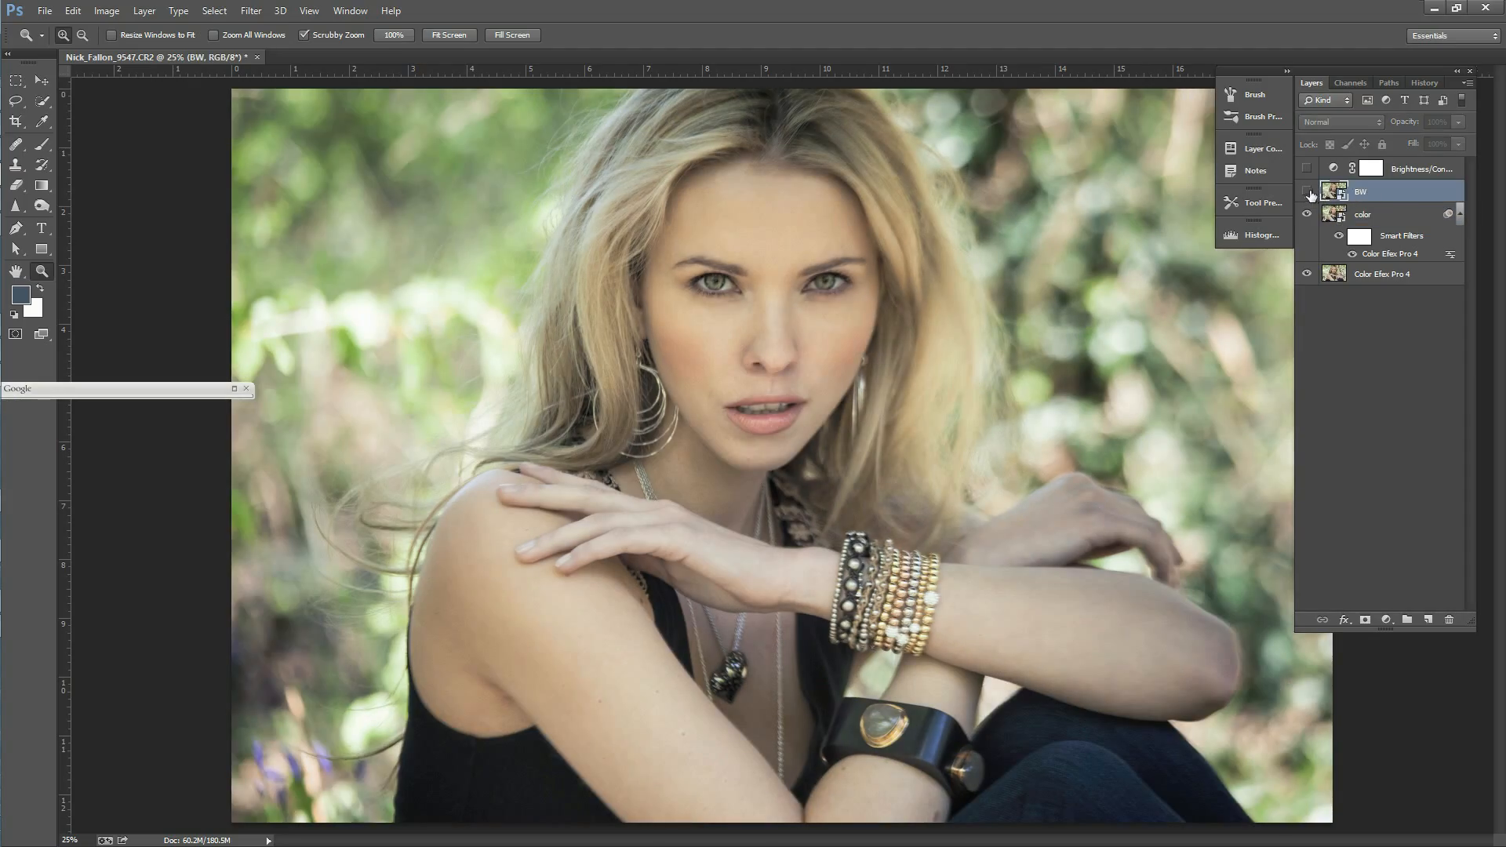
click(1308, 192)
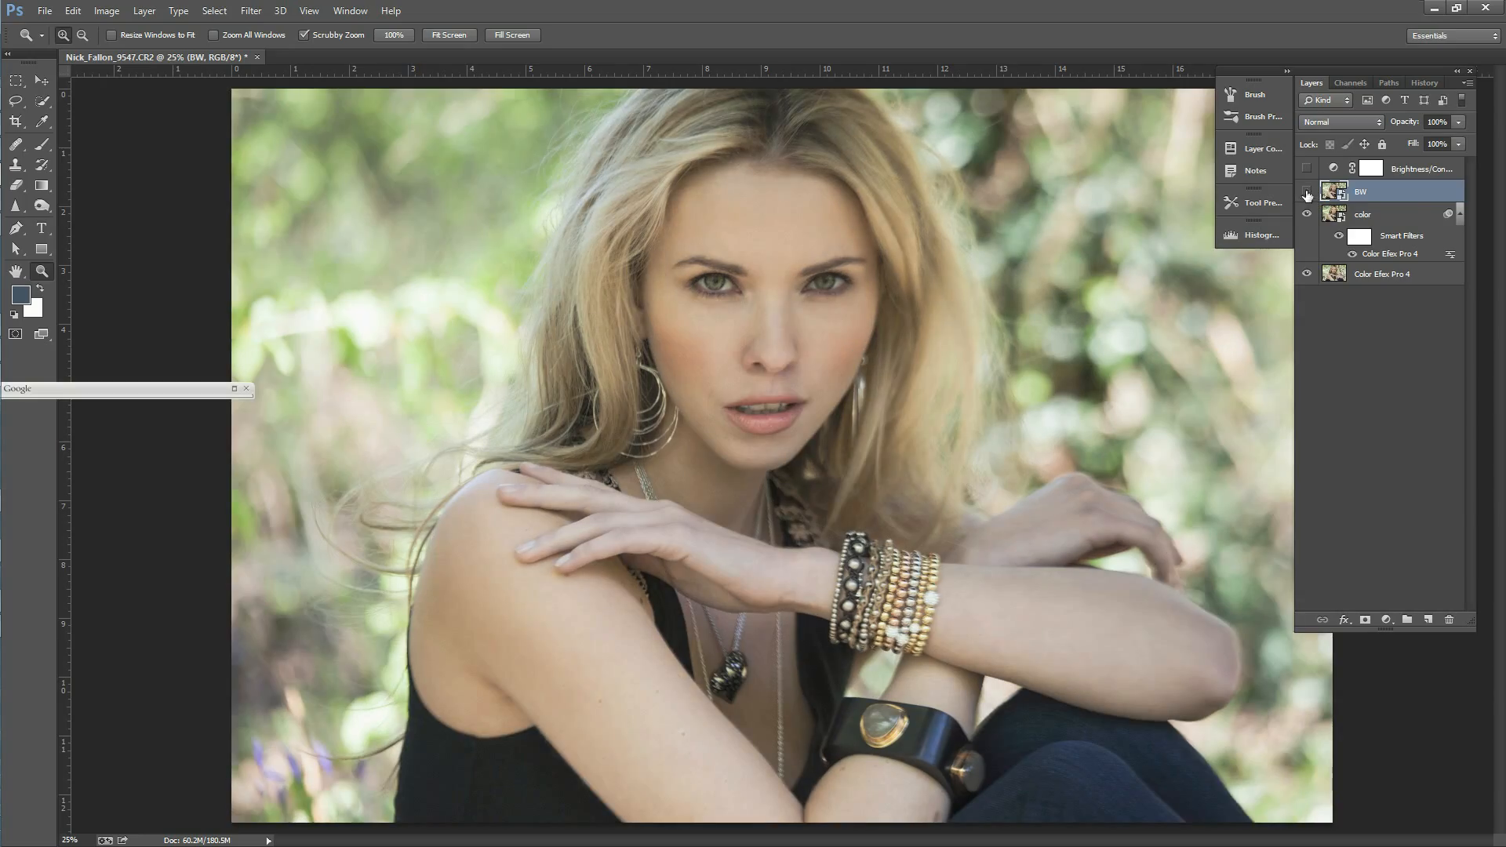
click(1307, 193)
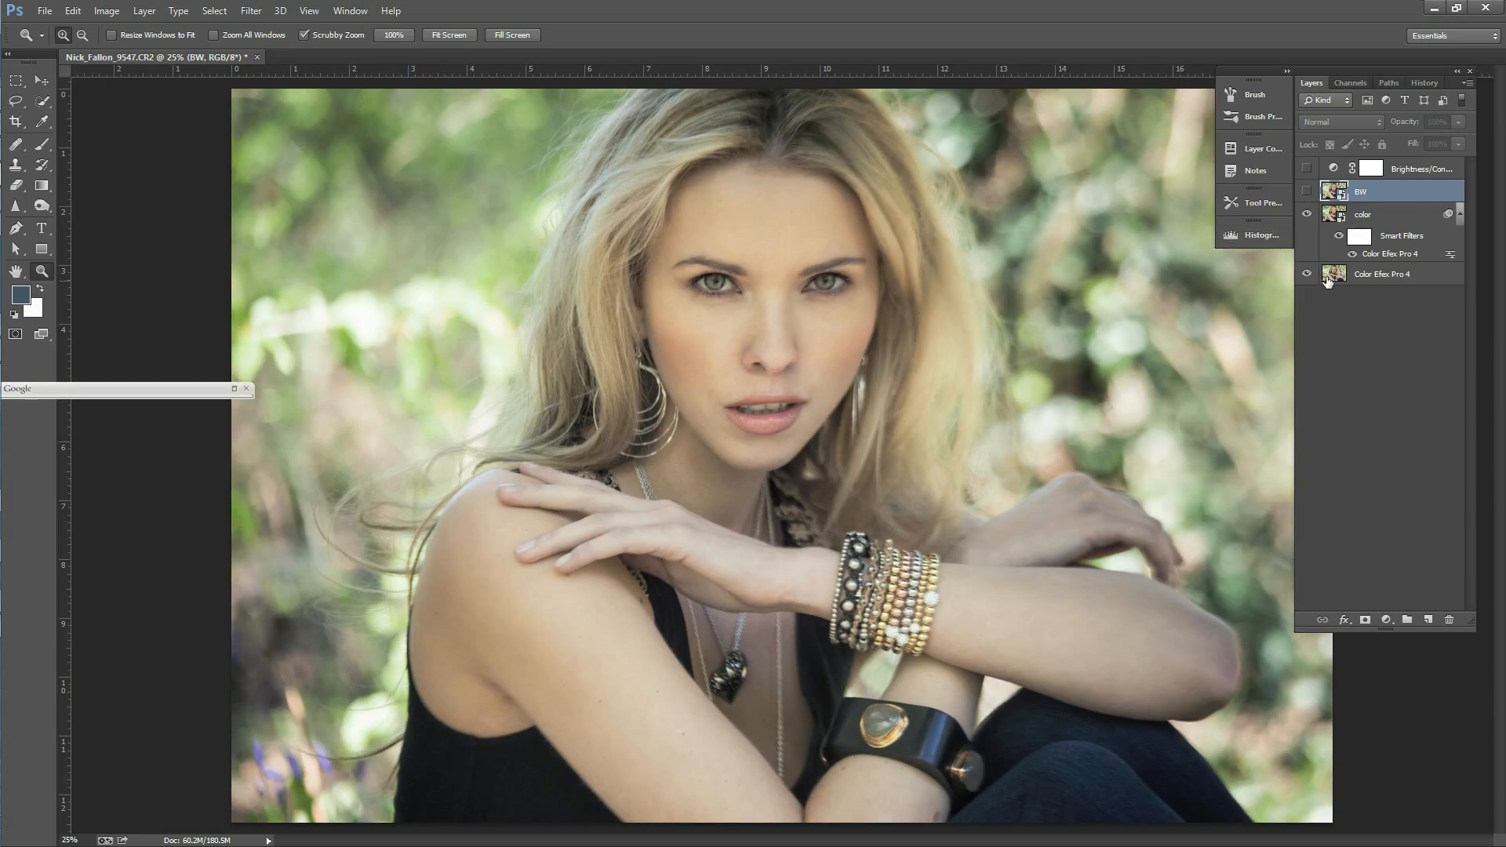
Step: Turn off the smart filters on the color layer
click(1365, 223)
right_click(1415, 222)
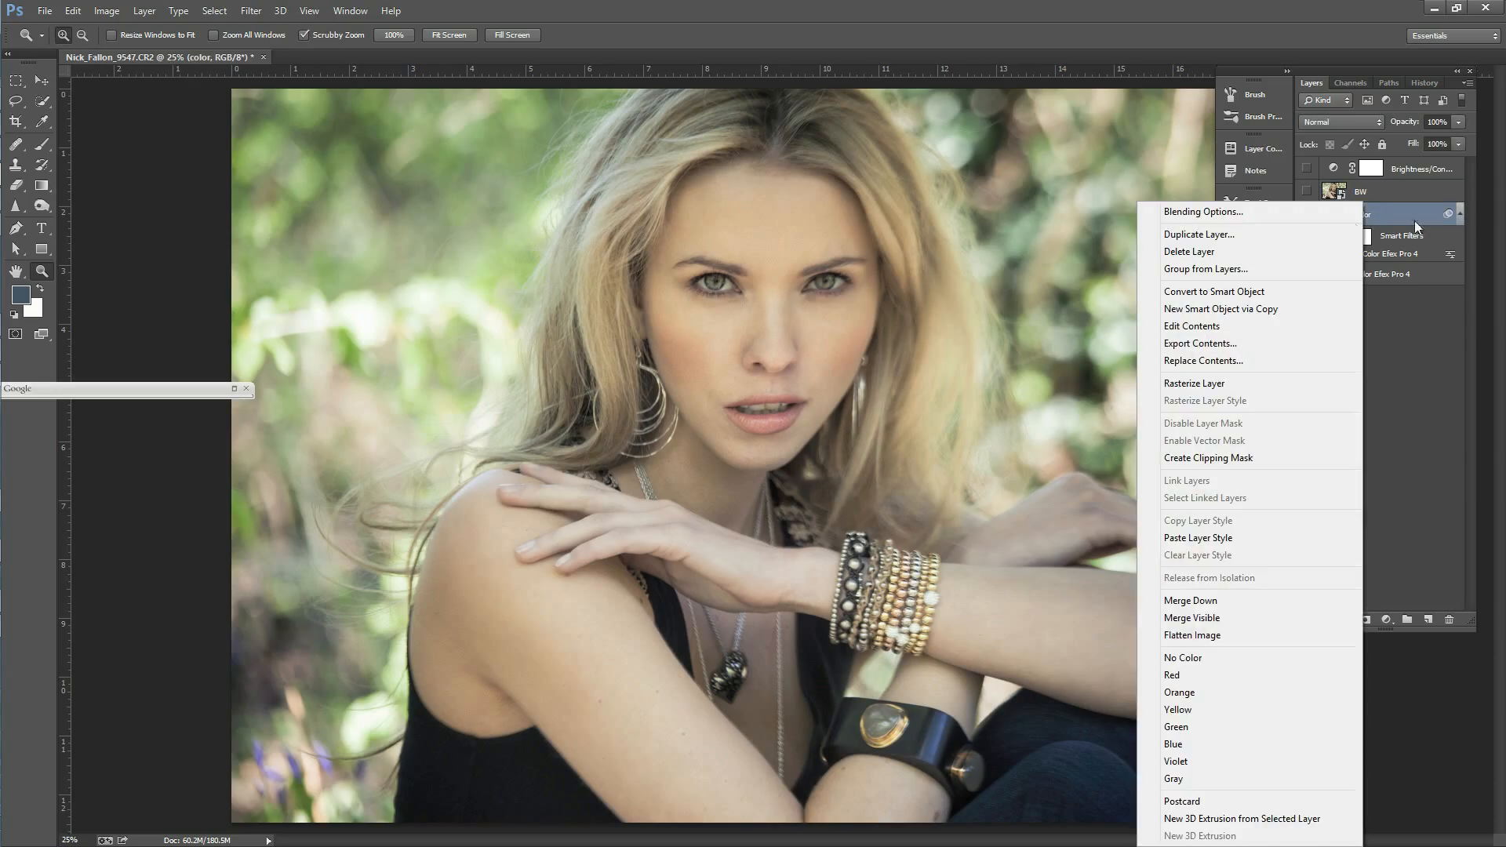
click(1431, 306)
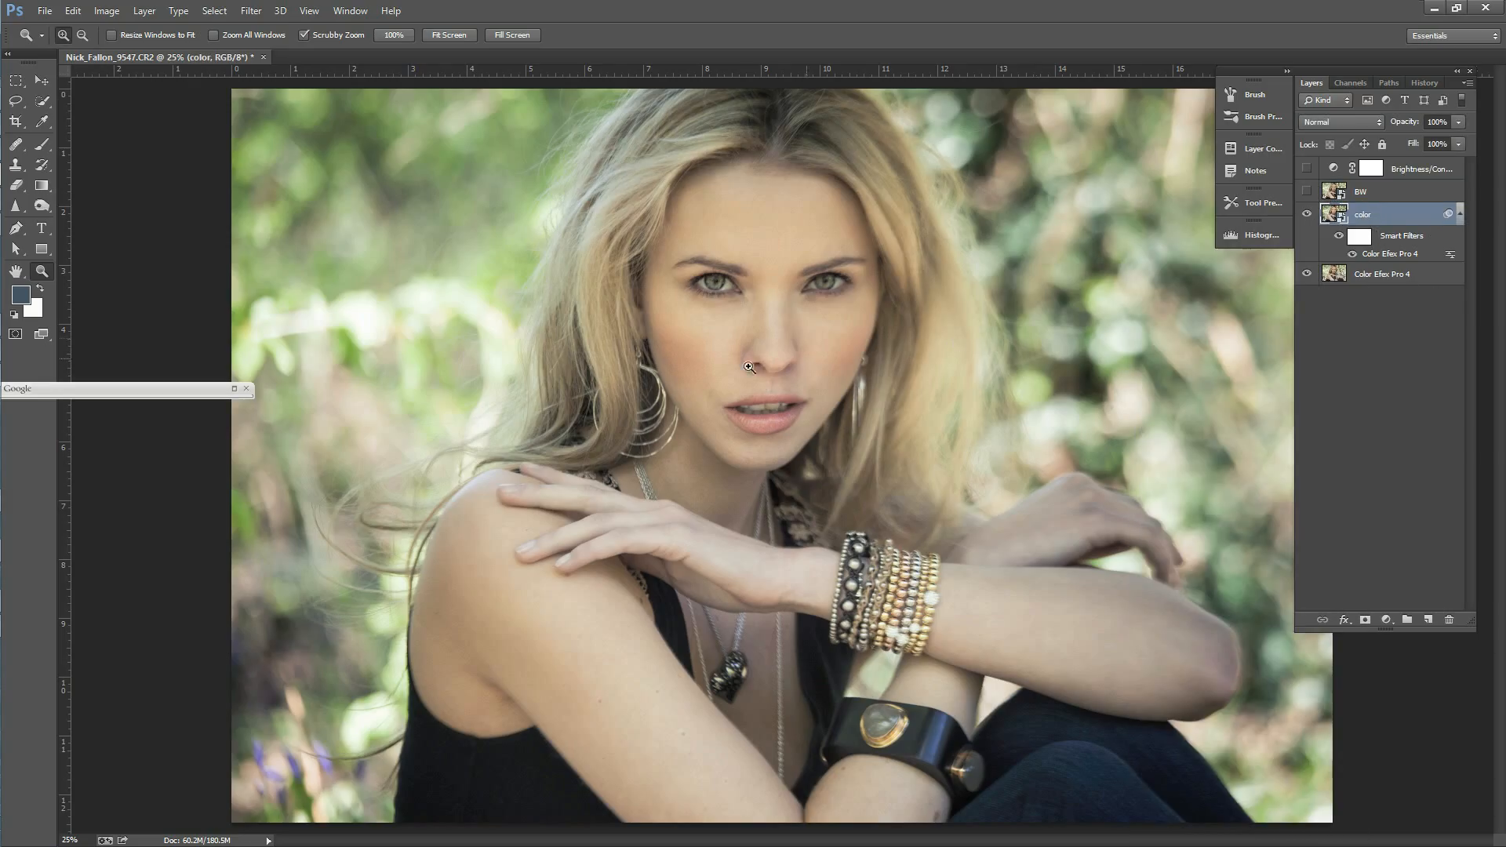
alt+click(782, 375)
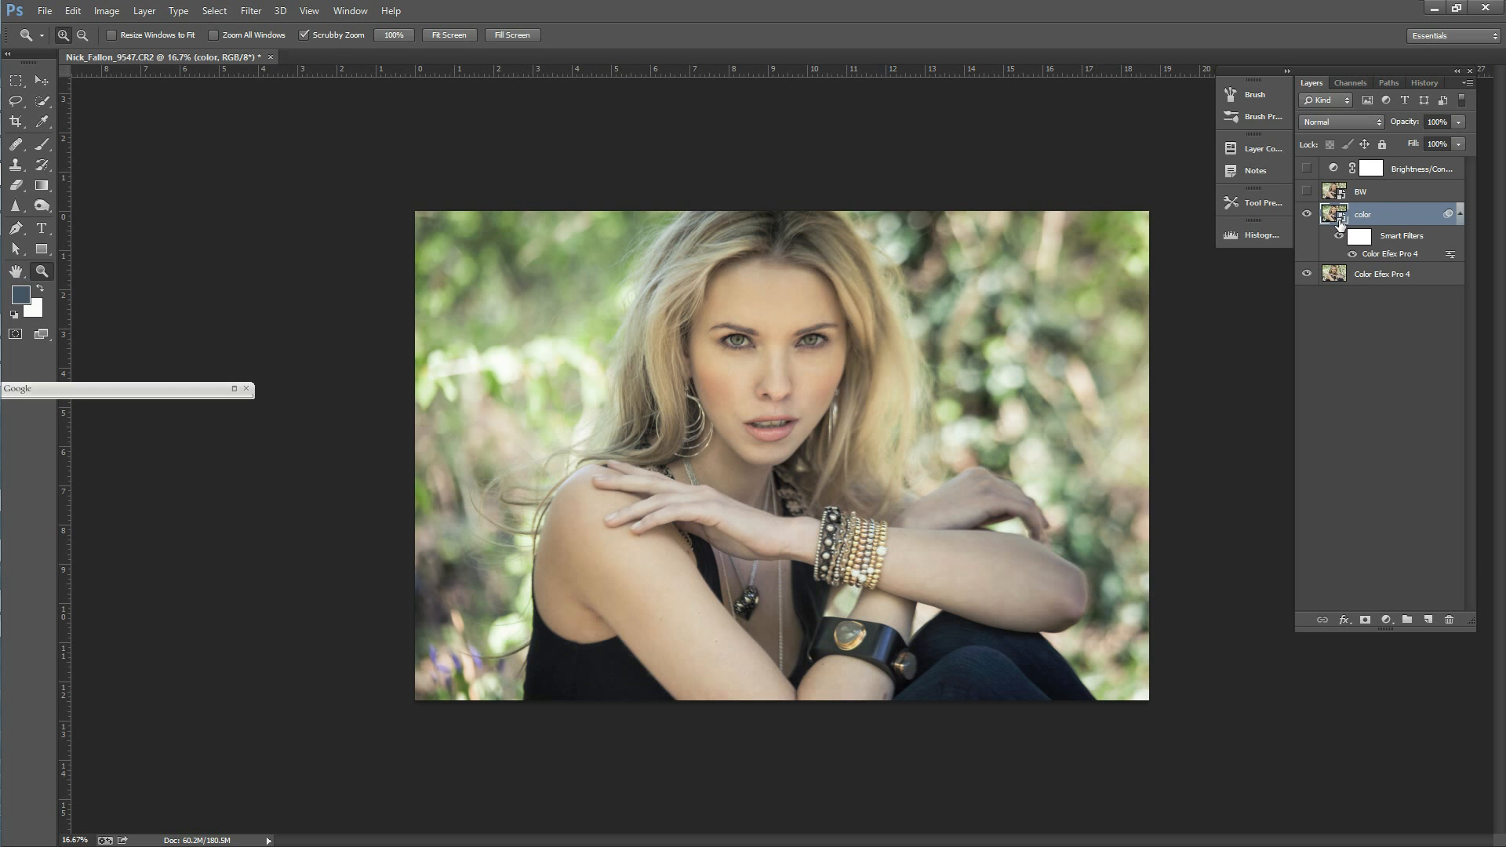
click(1340, 235)
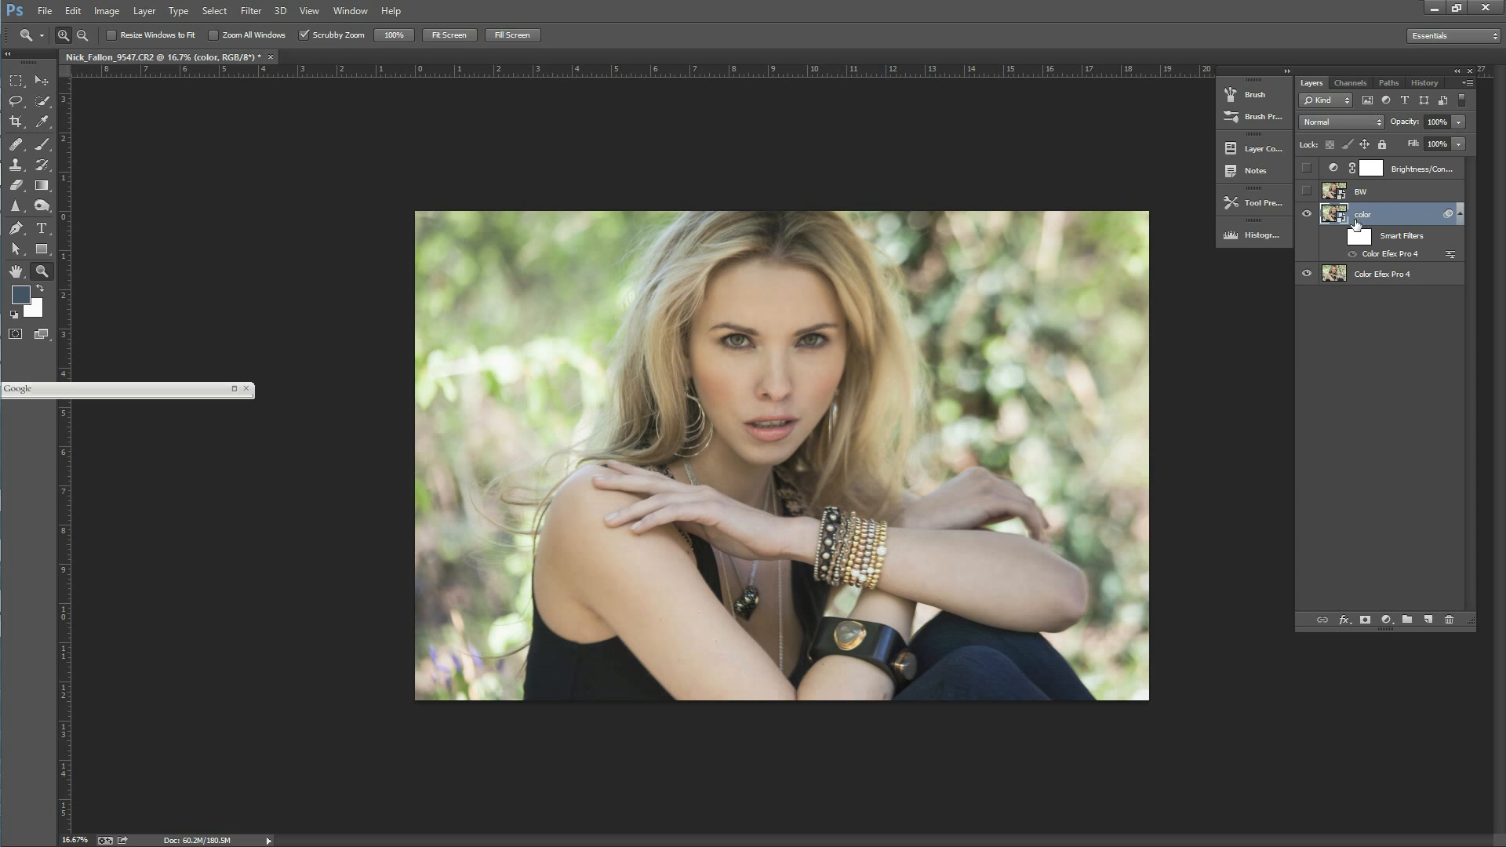
Step: Open the contents of the BW smart object for editing, using the embedded Adobe RGB (1998) profile
right_click(1365, 217)
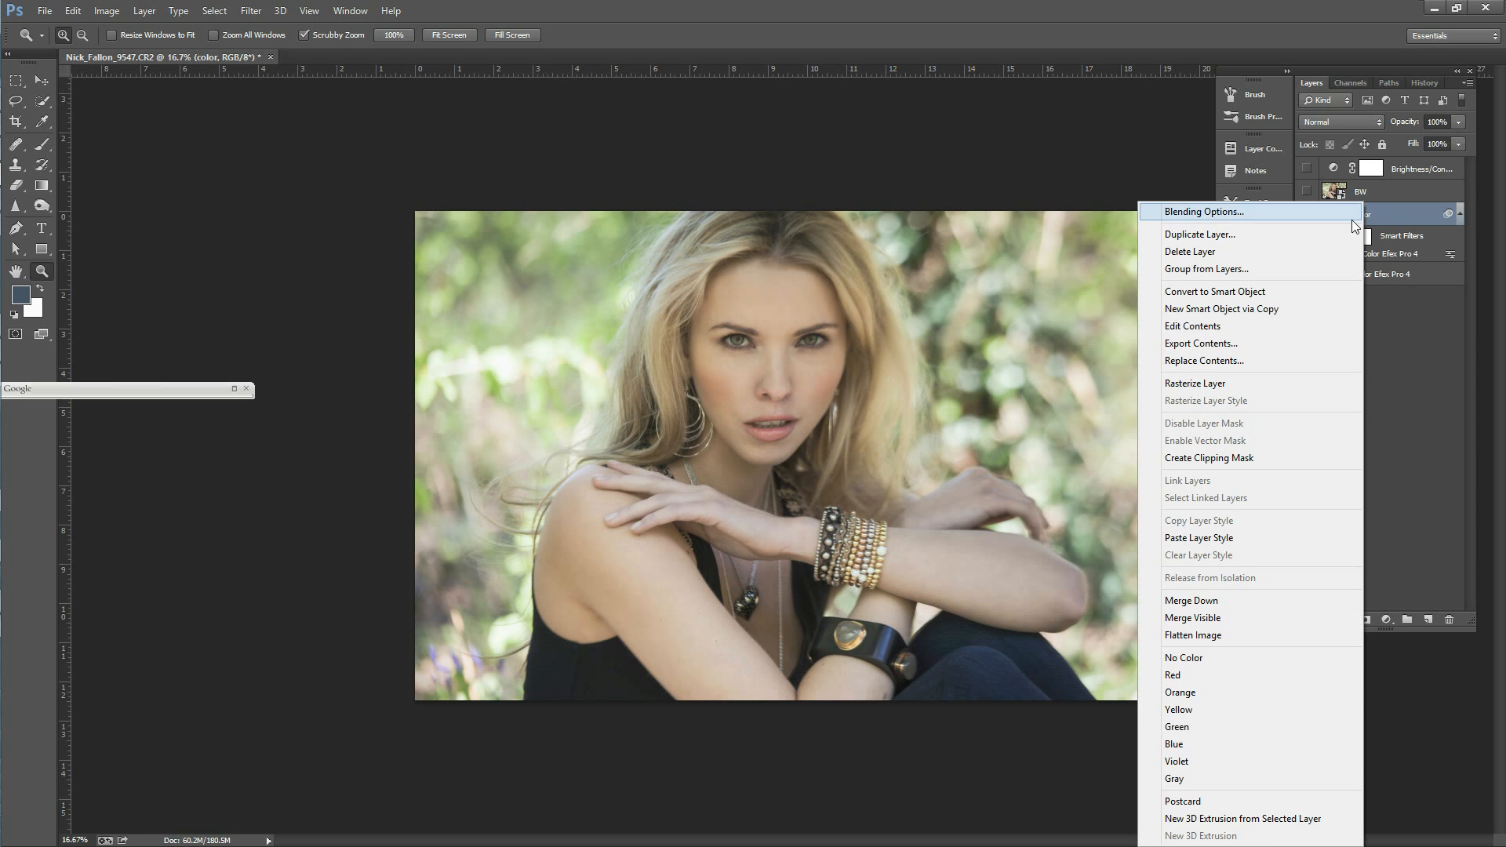
click(1369, 198)
click(1369, 198)
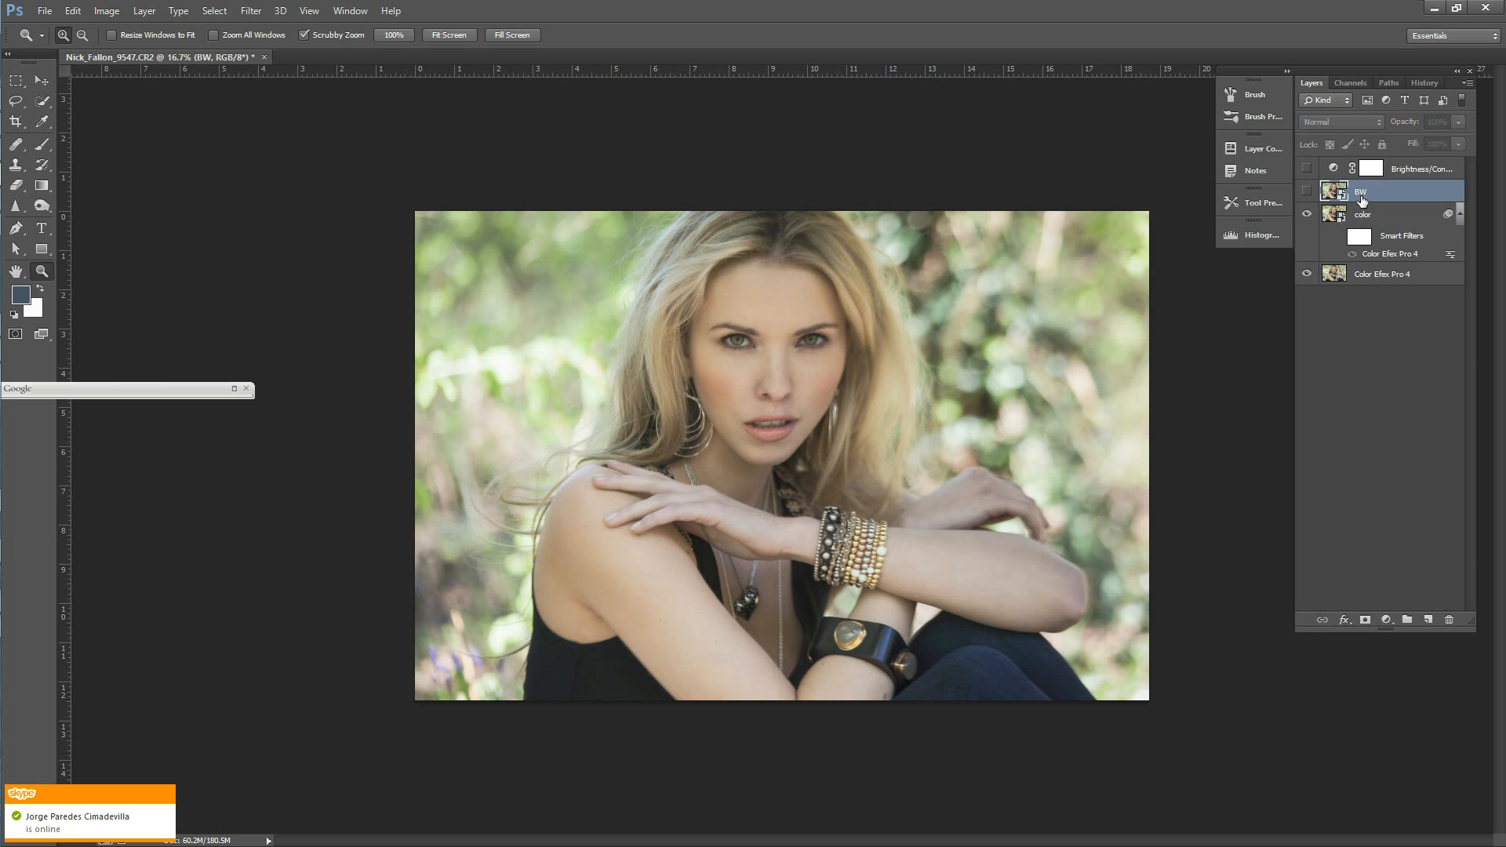
right_click(1363, 201)
click(1350, 327)
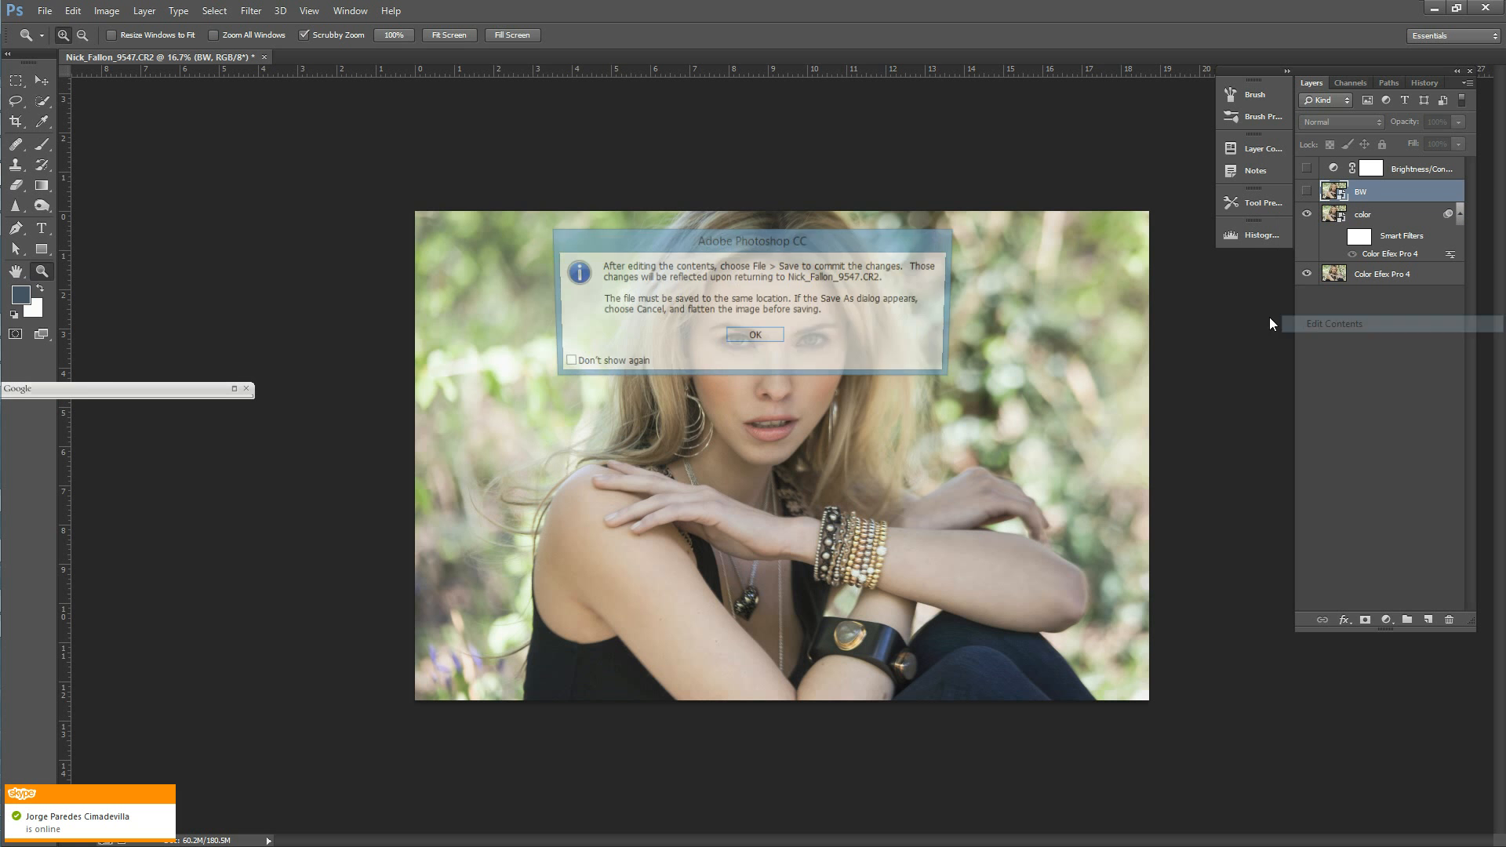
click(755, 333)
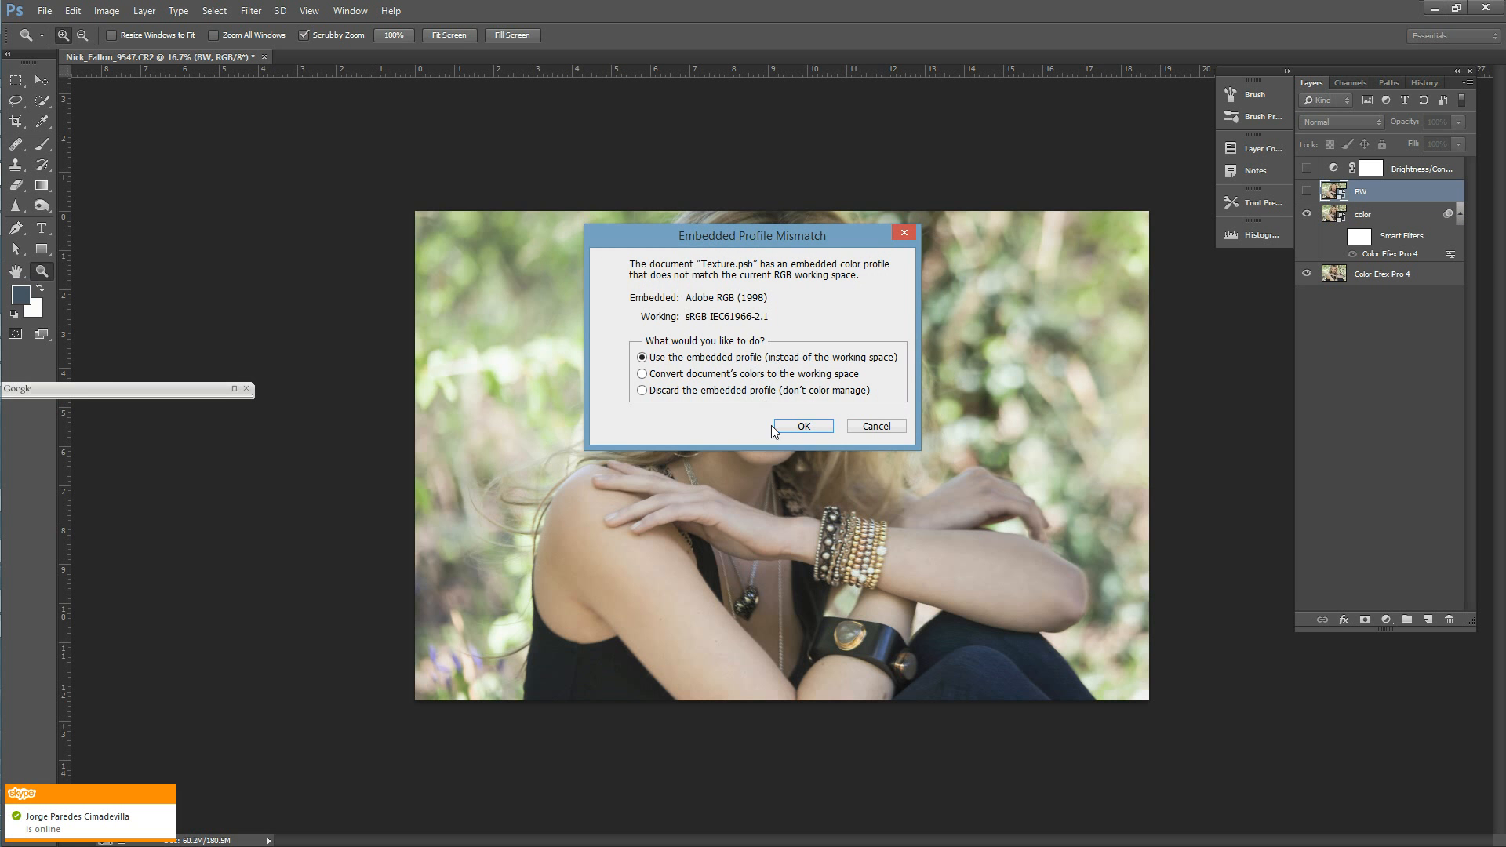
click(801, 427)
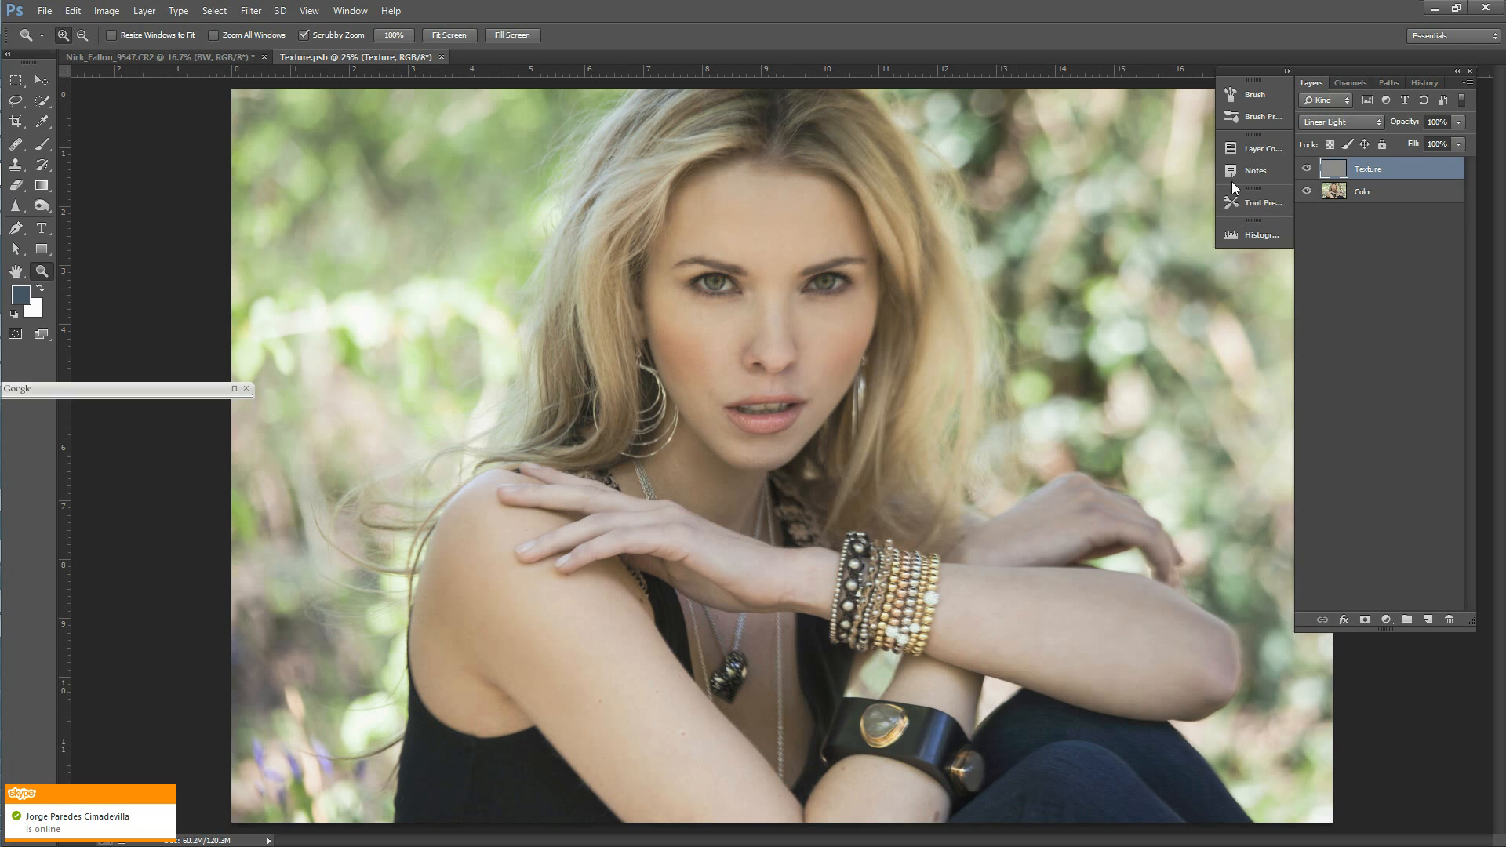
Step: Add a new layer above the Texture layer, select the whole canvas and fill it with 50% Gray
click(1428, 620)
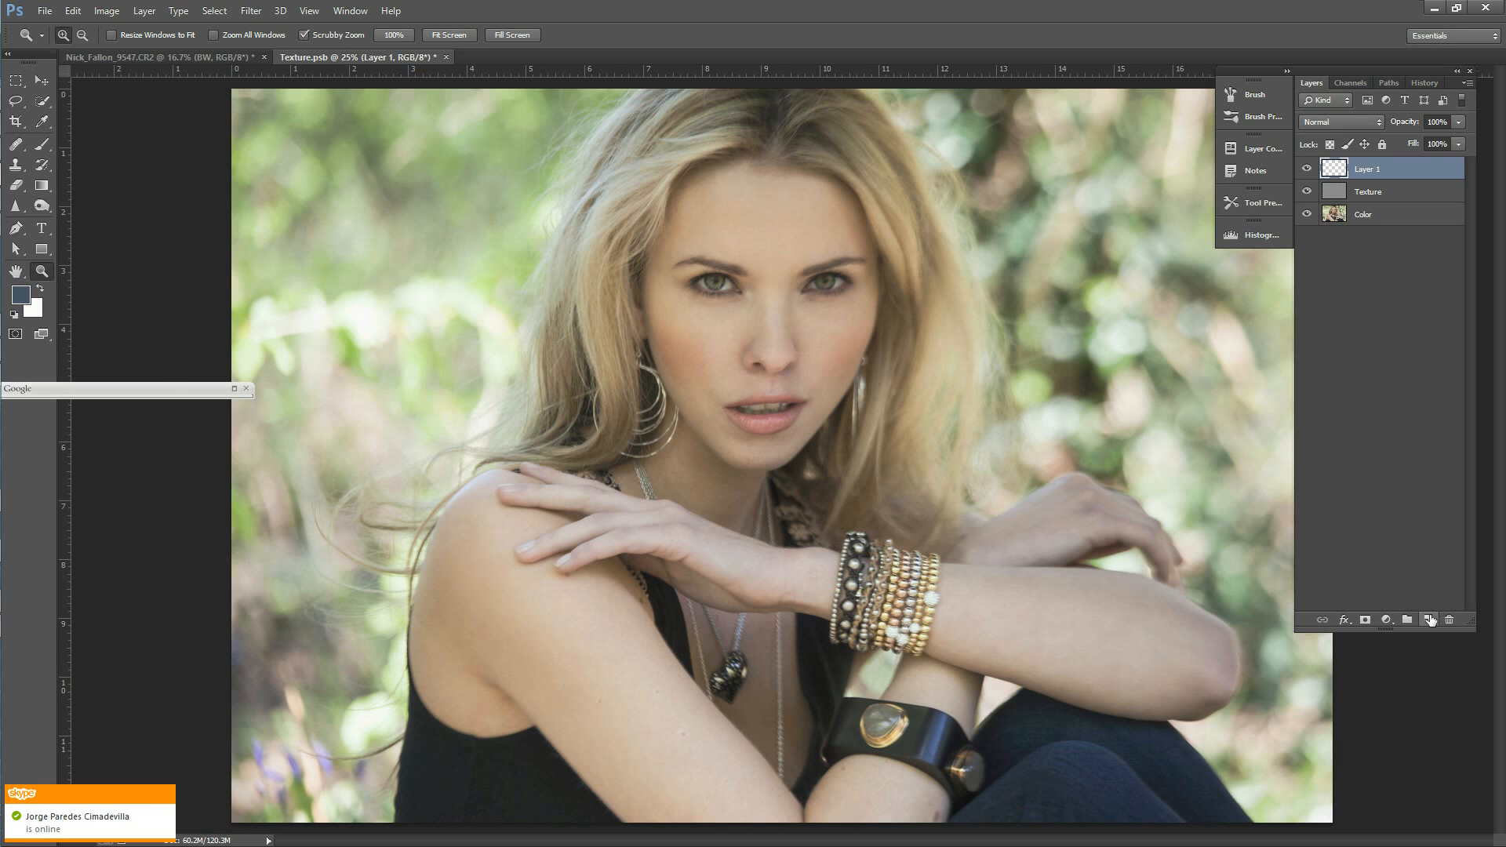
key(ctrl+a)
click(72, 12)
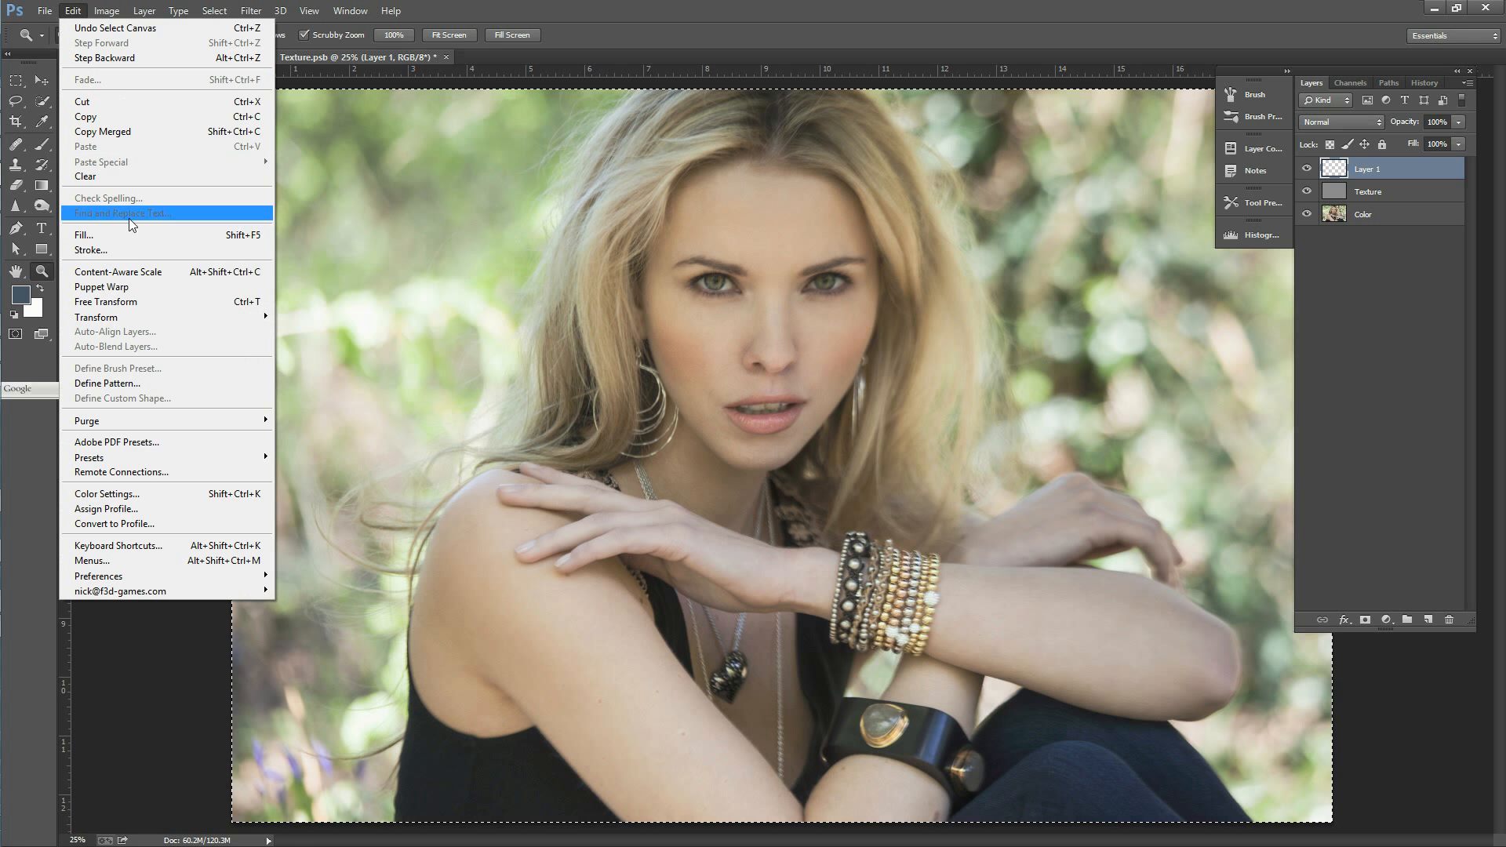
click(86, 231)
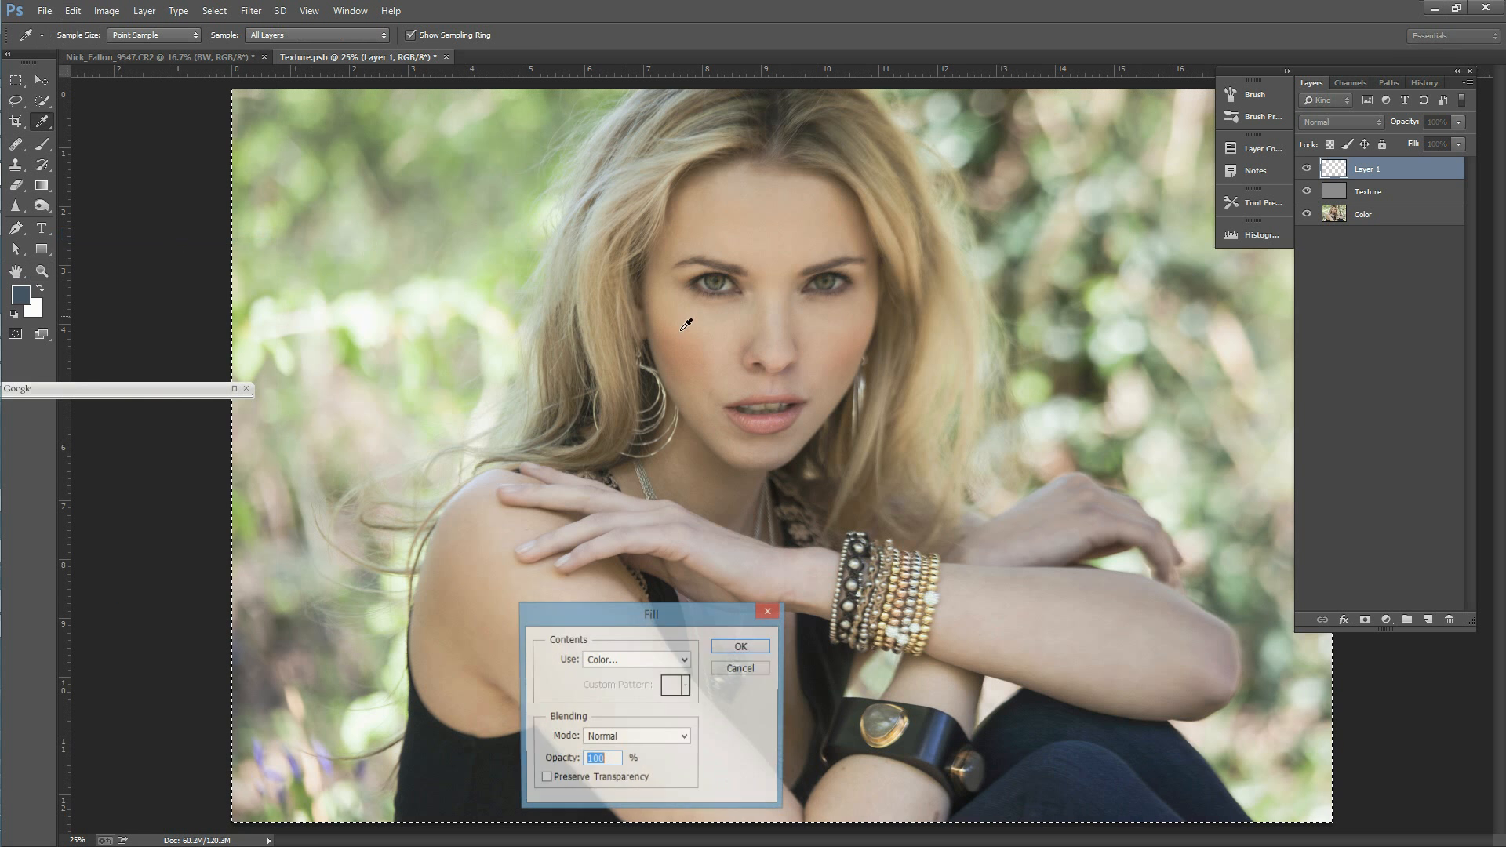
click(649, 662)
click(620, 788)
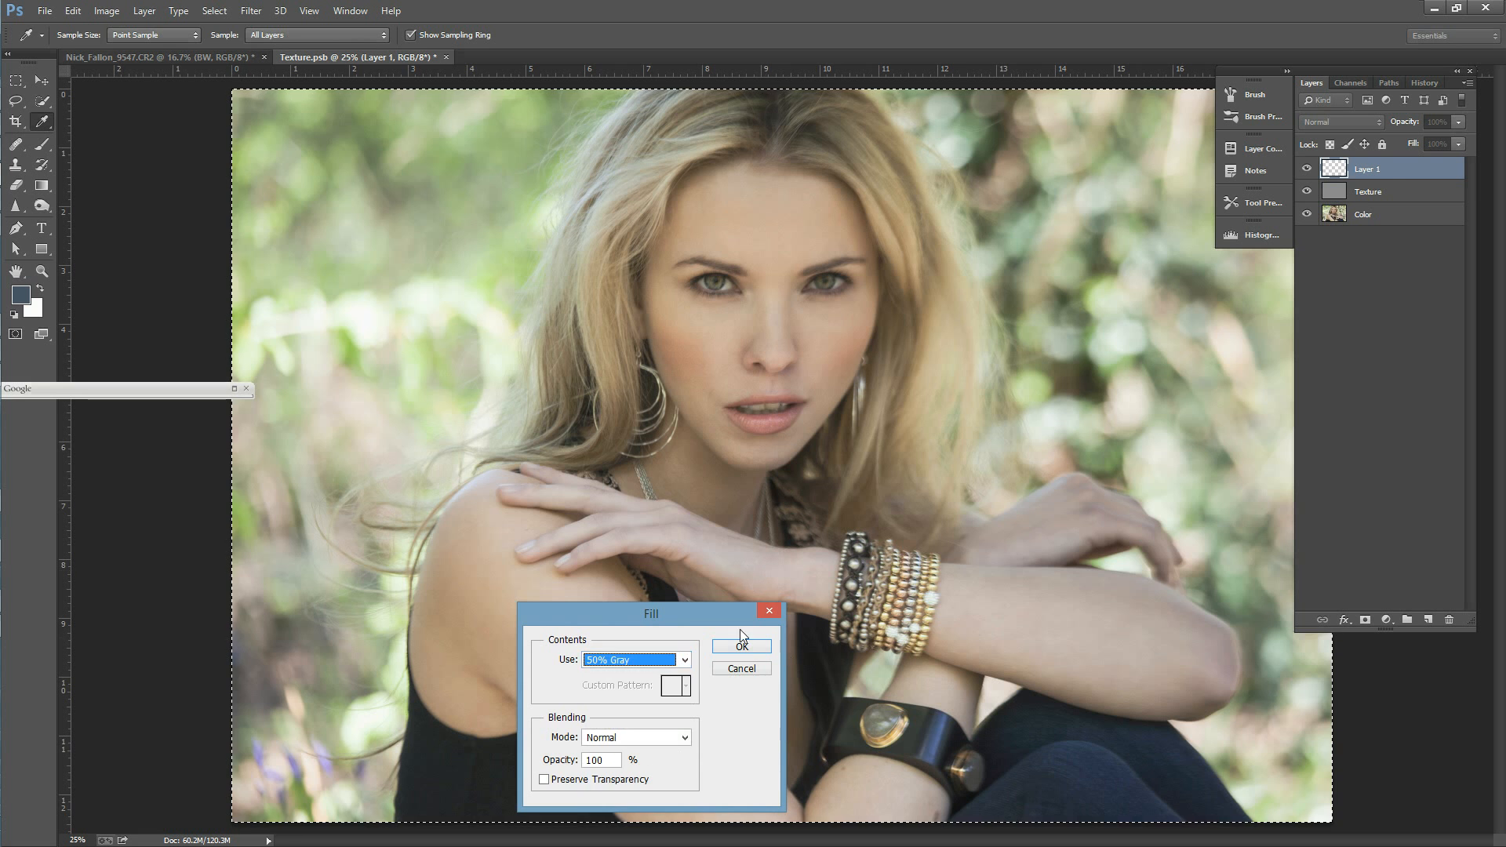
click(741, 648)
key(z)
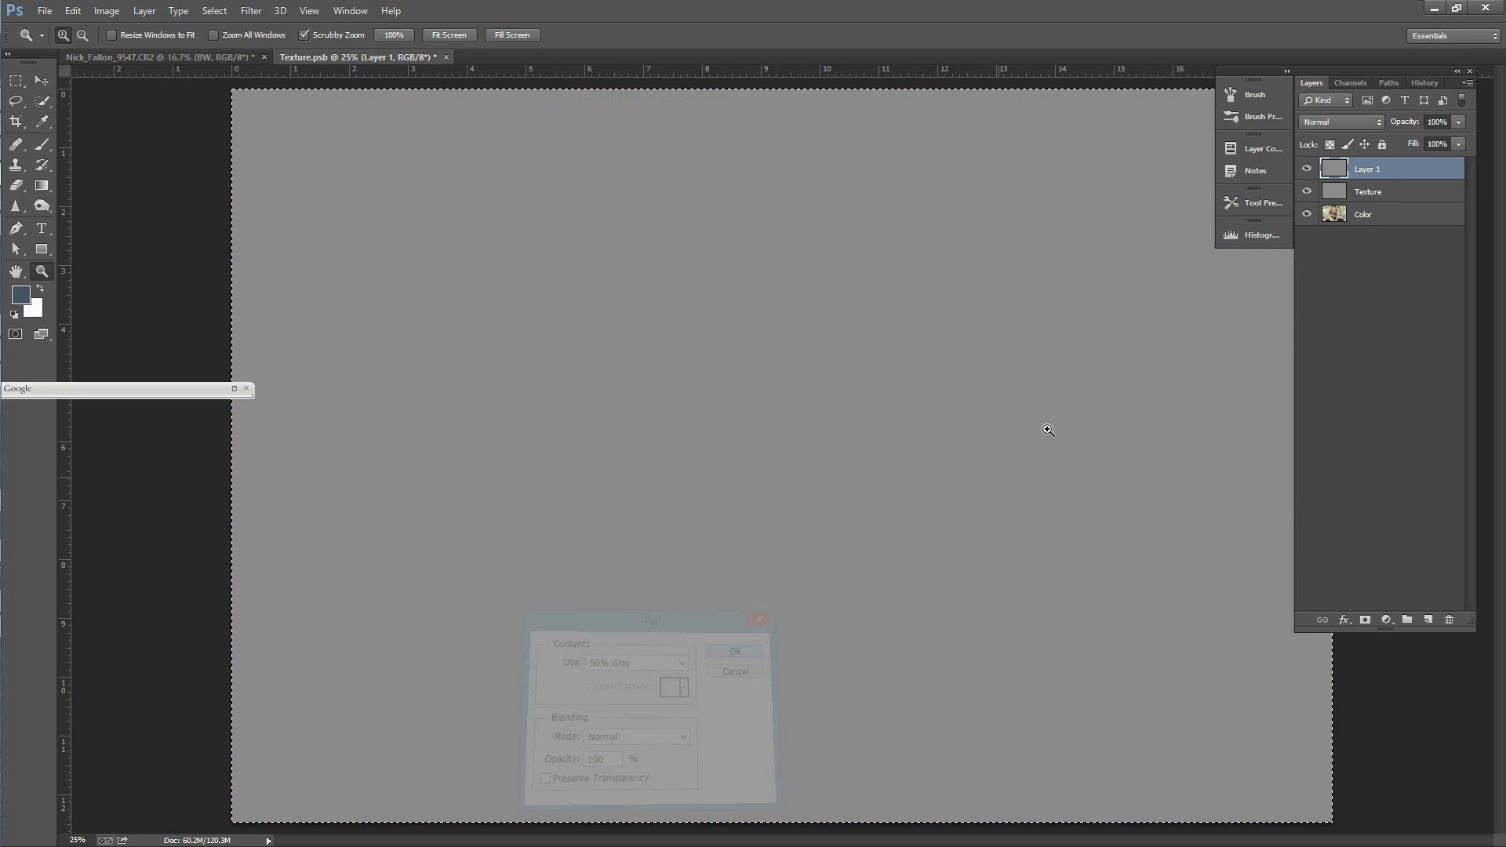
Step: Set the gray layer's blend mode to Overlay and make white the foreground color with black as the background color
click(1357, 127)
click(1341, 328)
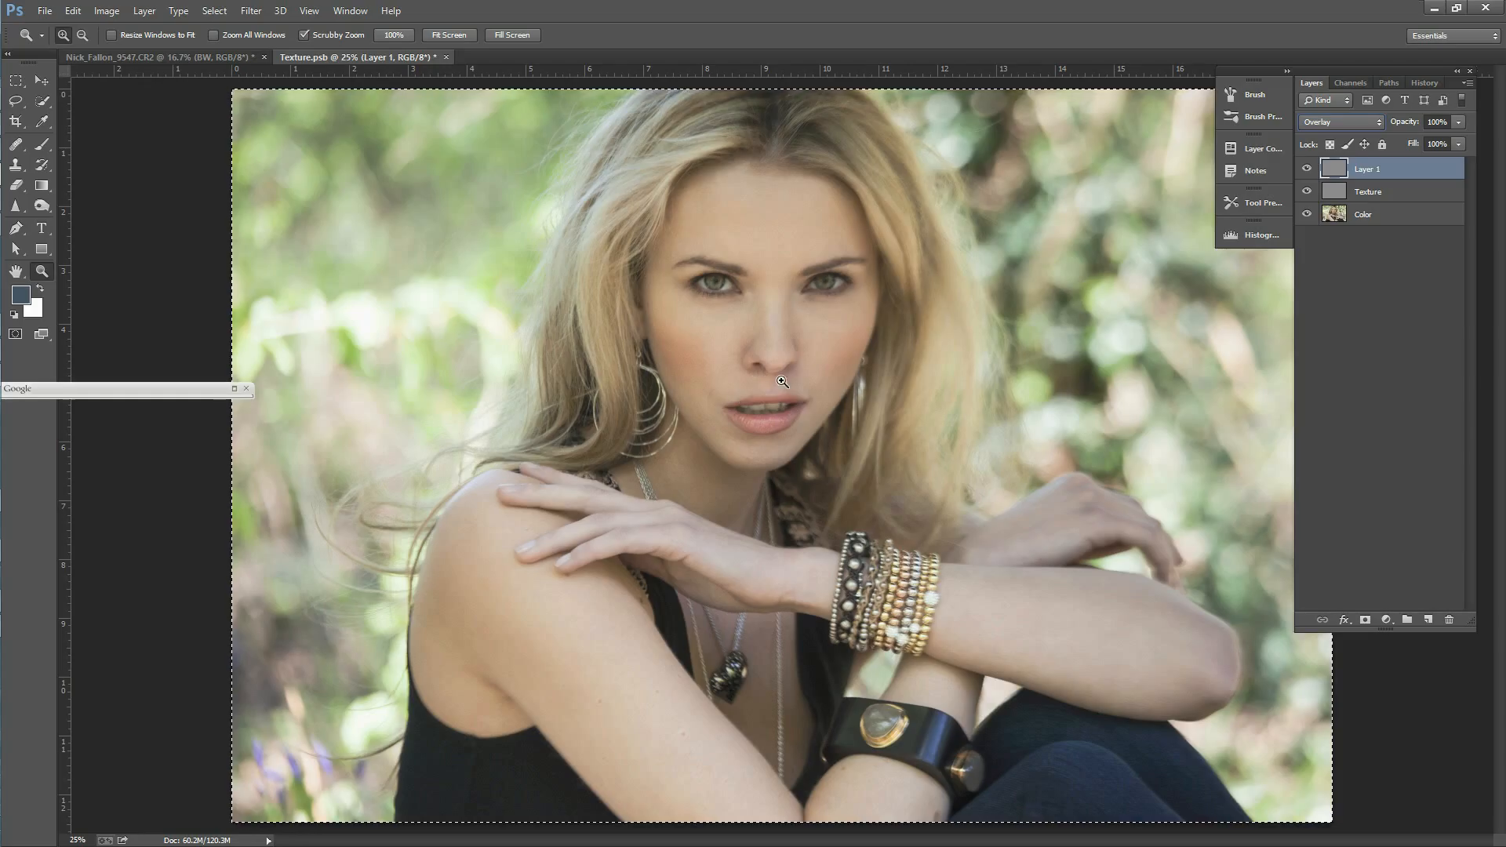
click(22, 297)
drag(888, 699, 896, 768)
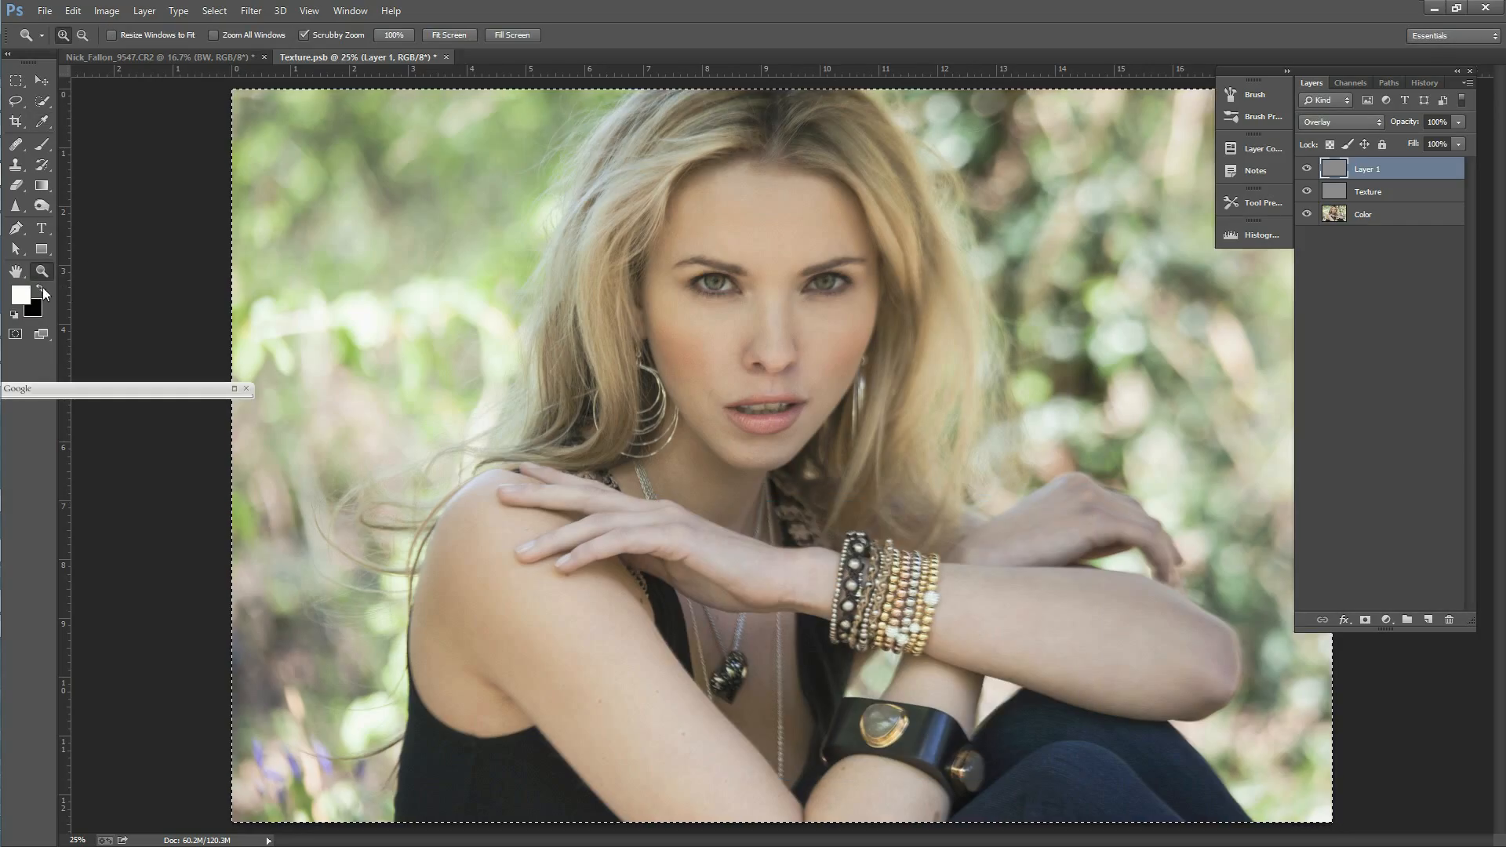
click(42, 290)
click(41, 288)
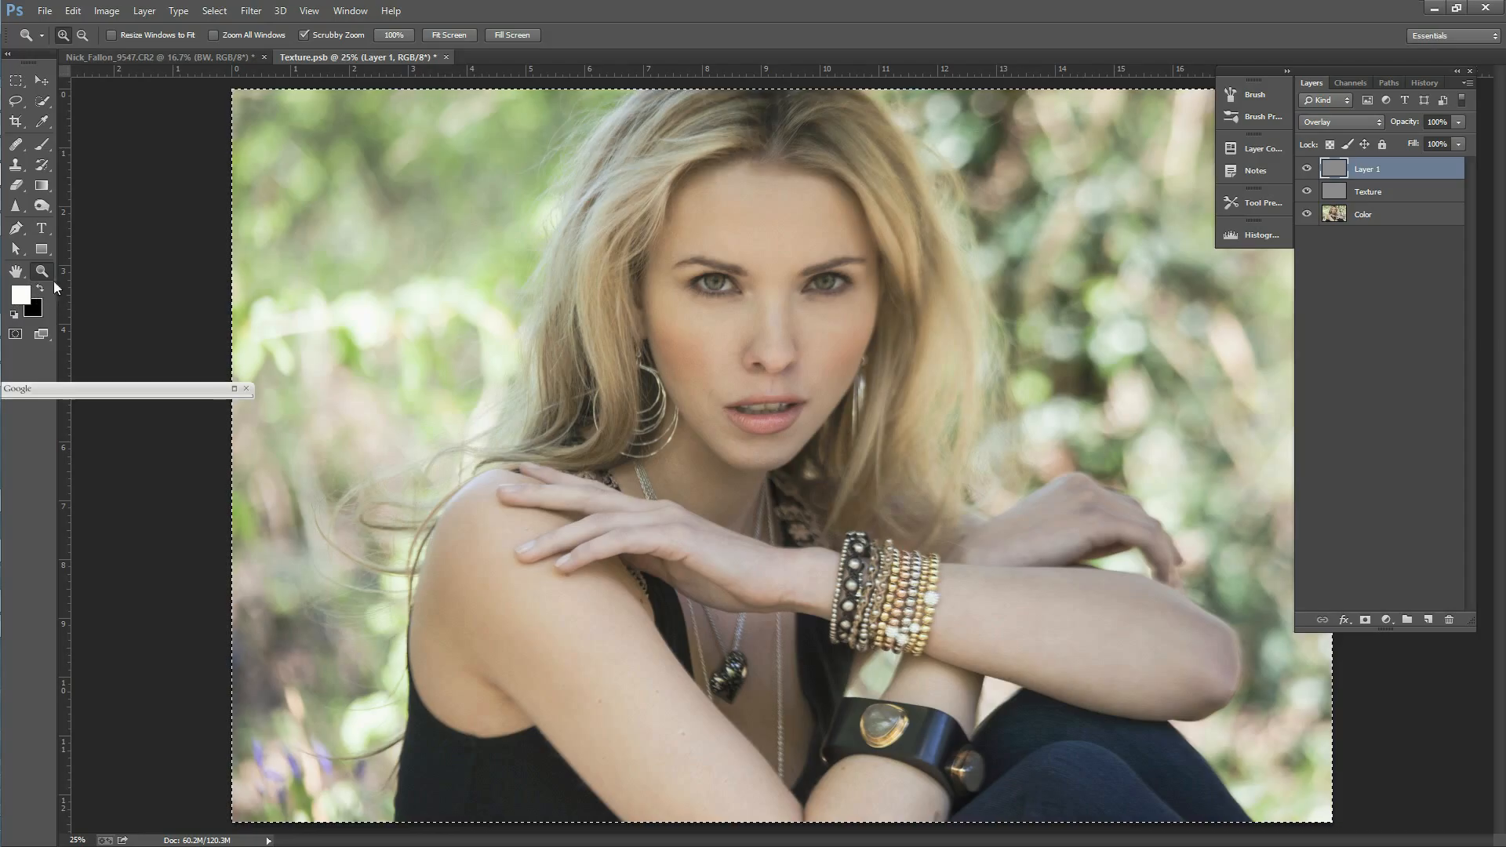
Step: Paint white highlights on the forehead, nose, jaw and brow with a 150 px brush at 11% opacity and 33% flow
key(b)
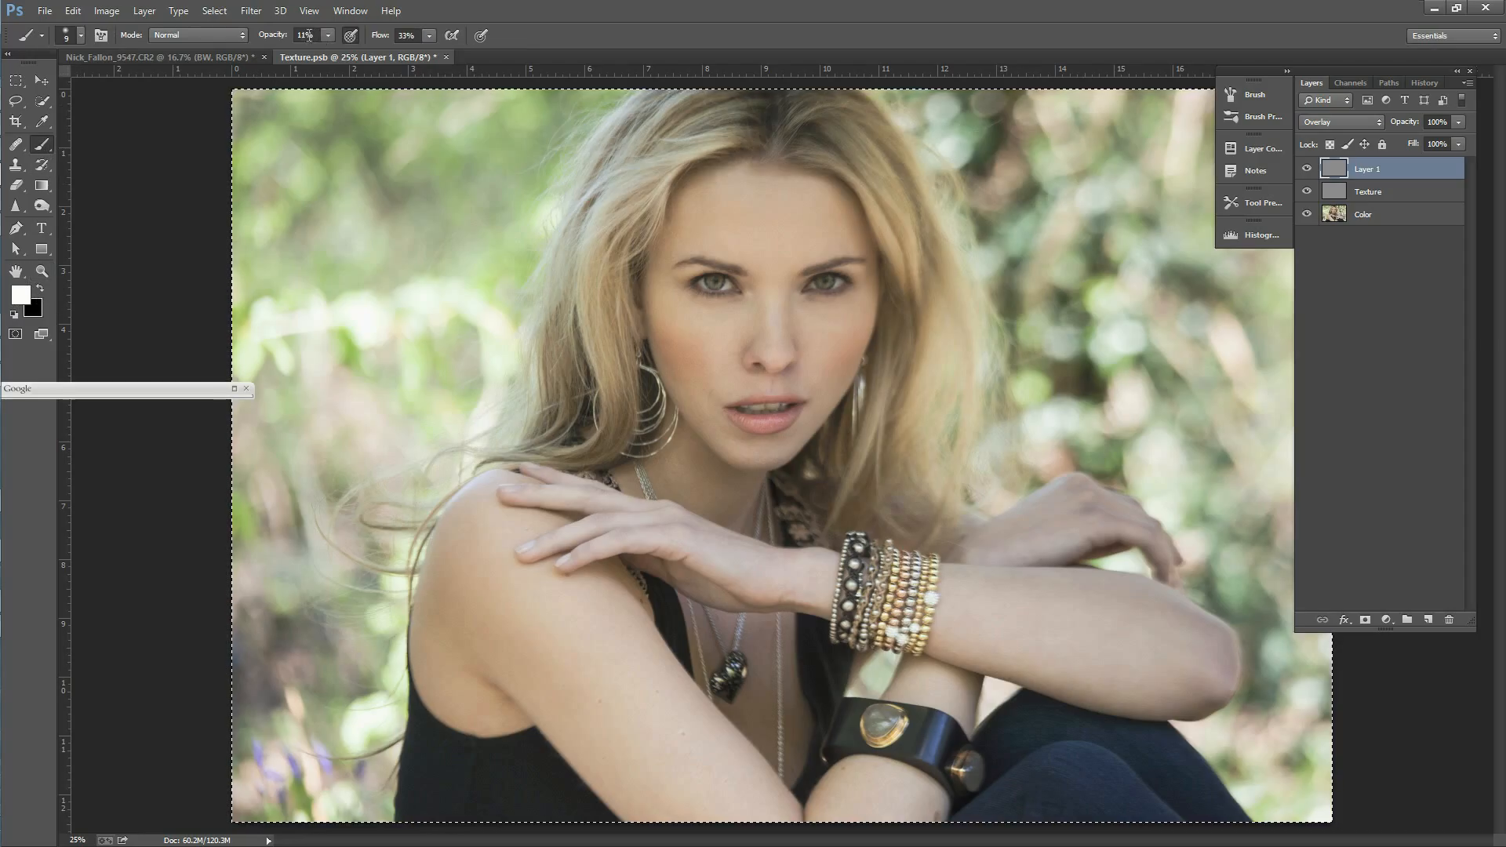
key(bracketright)
key(bracketright)
key(bracketright)
key(bracketright)
key(bracketright)
key(bracketright)
key(bracketright)
key(bracketright)
key(bracketright)
key(bracketright)
key(bracketright)
key(bracketright)
drag(711, 189, 806, 193)
mouse_move(774, 298)
mouse_down()
mouse_move(693, 344)
mouse_move(678, 316)
mouse_move(743, 345)
mouse_up()
mouse_move(841, 387)
mouse_down()
mouse_move(792, 441)
mouse_move(712, 424)
mouse_up()
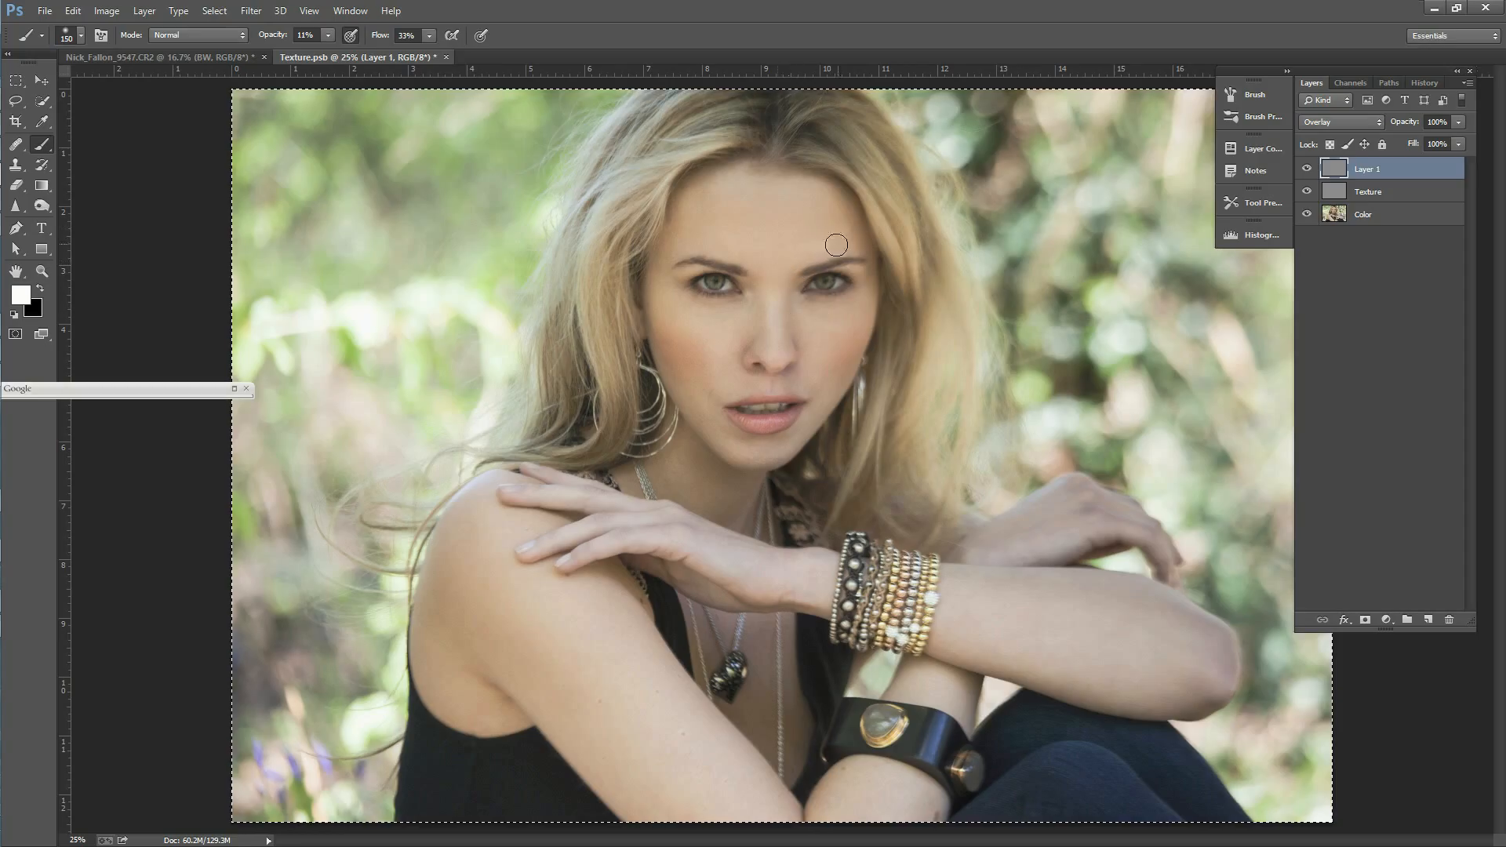
drag(793, 246, 832, 231)
Step: Paint white highlights along the shoulder, upper arm and raised hand with a larger brush
key(bracketright)
key(bracketright)
key(bracketright)
mouse_move(481, 497)
mouse_down()
mouse_move(444, 535)
mouse_move(432, 632)
mouse_up()
mouse_move(602, 612)
mouse_down()
mouse_move(681, 709)
mouse_move(669, 728)
mouse_up()
key(bracketright)
drag(627, 542, 651, 540)
Step: Highlight the forearm and elbow with a large brush, and the back of the other hand with a 150 px brush
key(bracketleft)
key(bracketleft)
key(bracketleft)
key(bracketright)
key(bracketright)
key(bracketright)
key(bracketright)
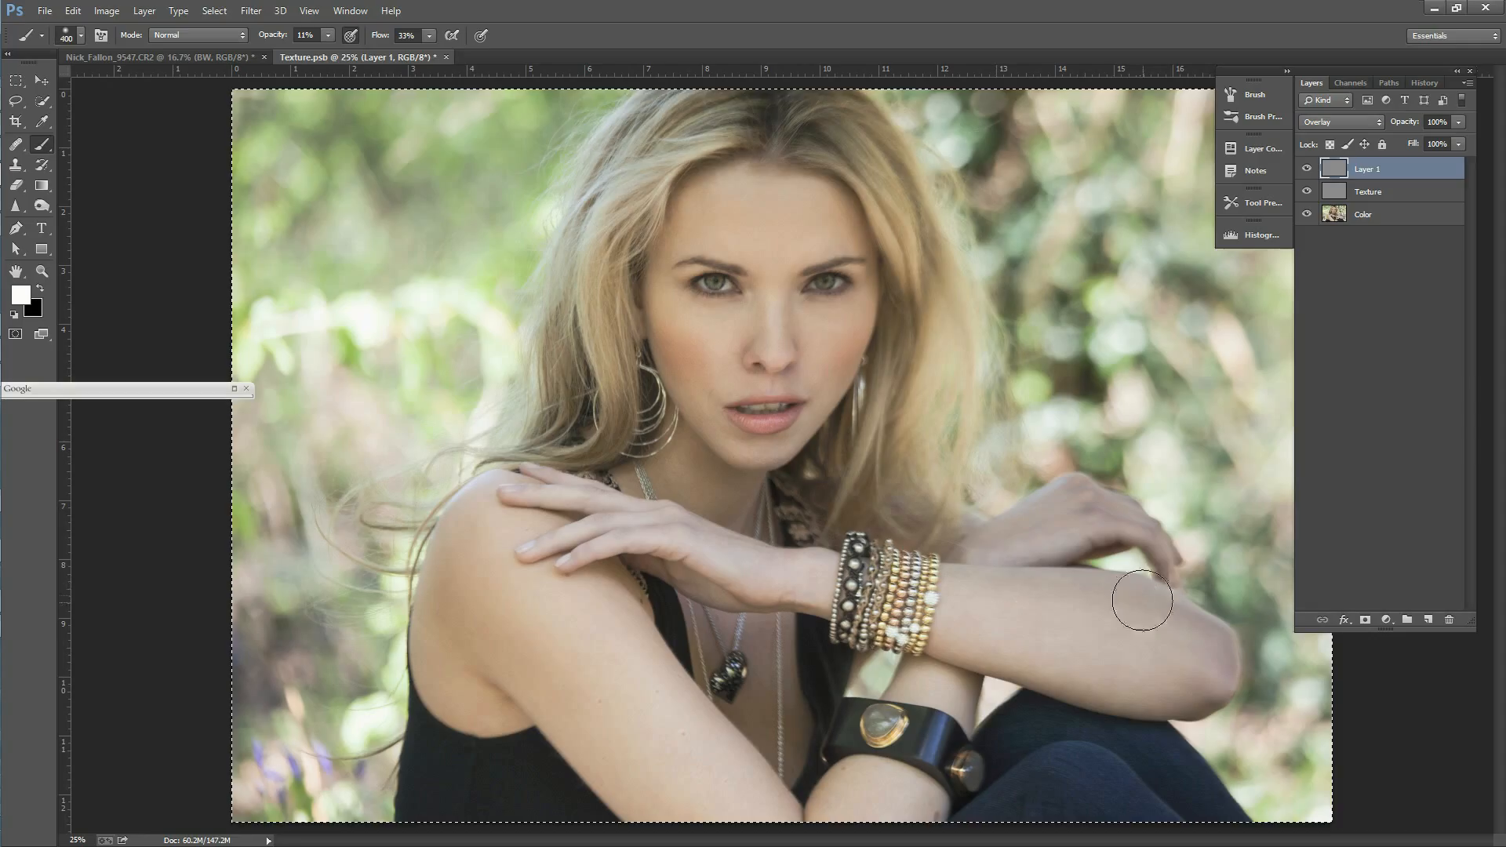
key(bracketleft)
key(bracketleft)
mouse_move(1220, 662)
mouse_down()
mouse_move(1198, 619)
mouse_move(1219, 662)
mouse_up()
key(bracketleft)
key(bracketleft)
key(bracketleft)
mouse_move(1106, 493)
mouse_down()
mouse_move(1161, 548)
mouse_move(1026, 510)
mouse_up()
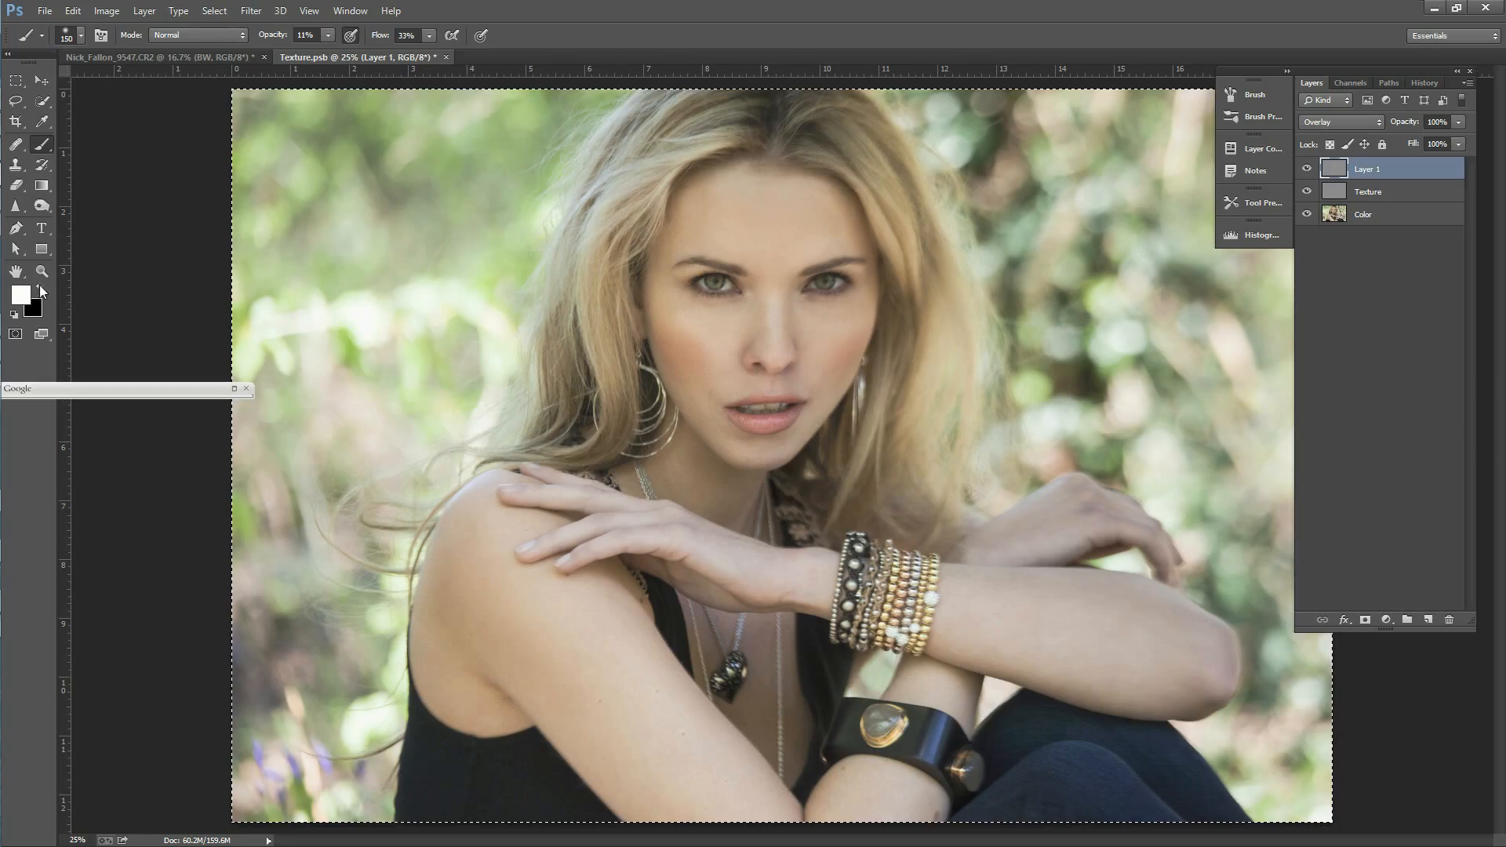
Step: Paint black shadows on the gray layer beneath the wrist and along the body contours with a 200 px brush
key(x)
key(bracketleft)
key(bracketright)
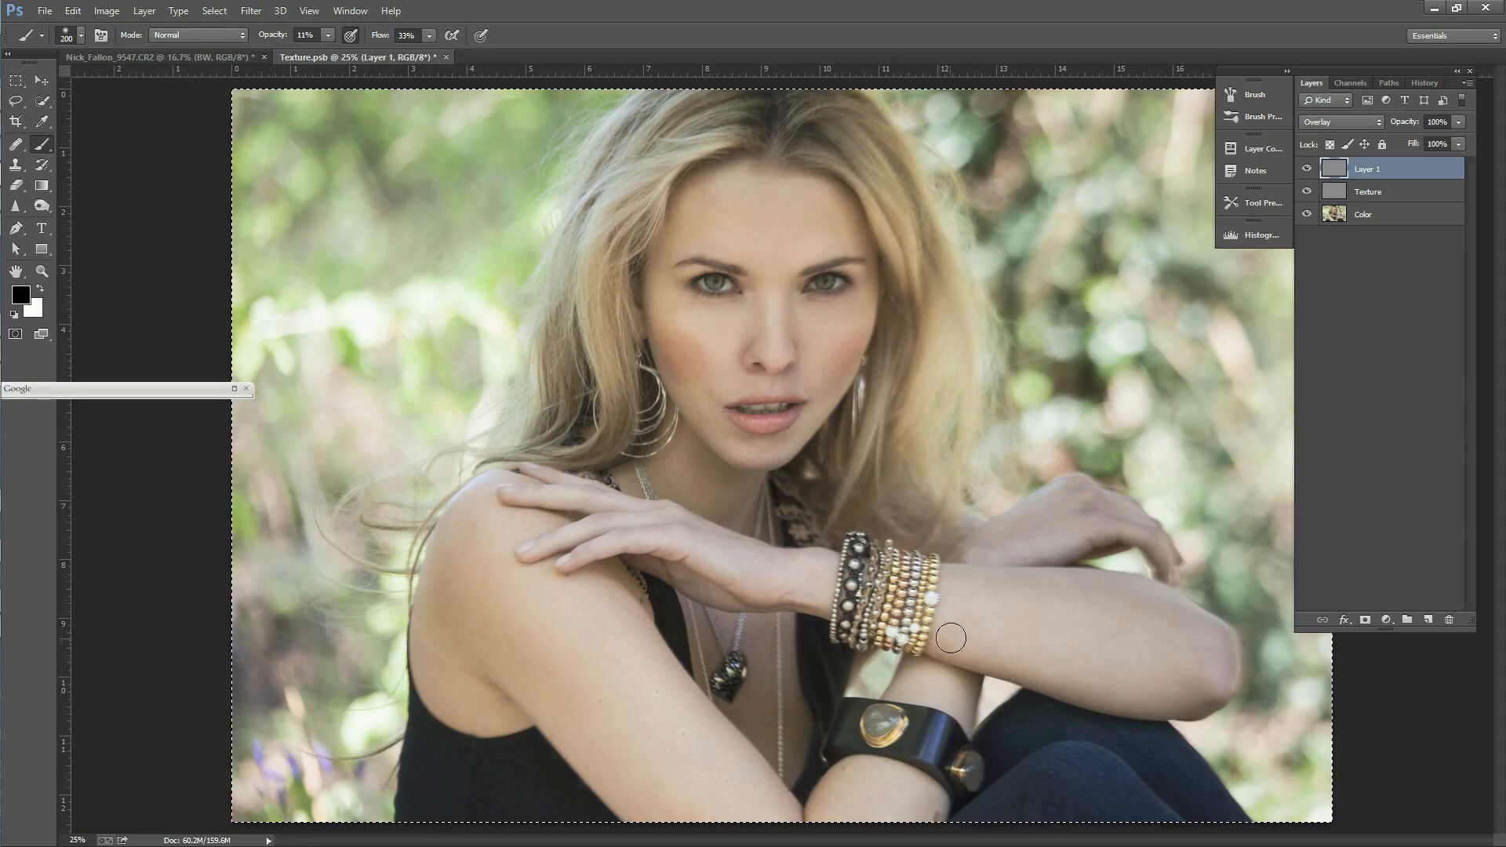
drag(814, 596, 737, 593)
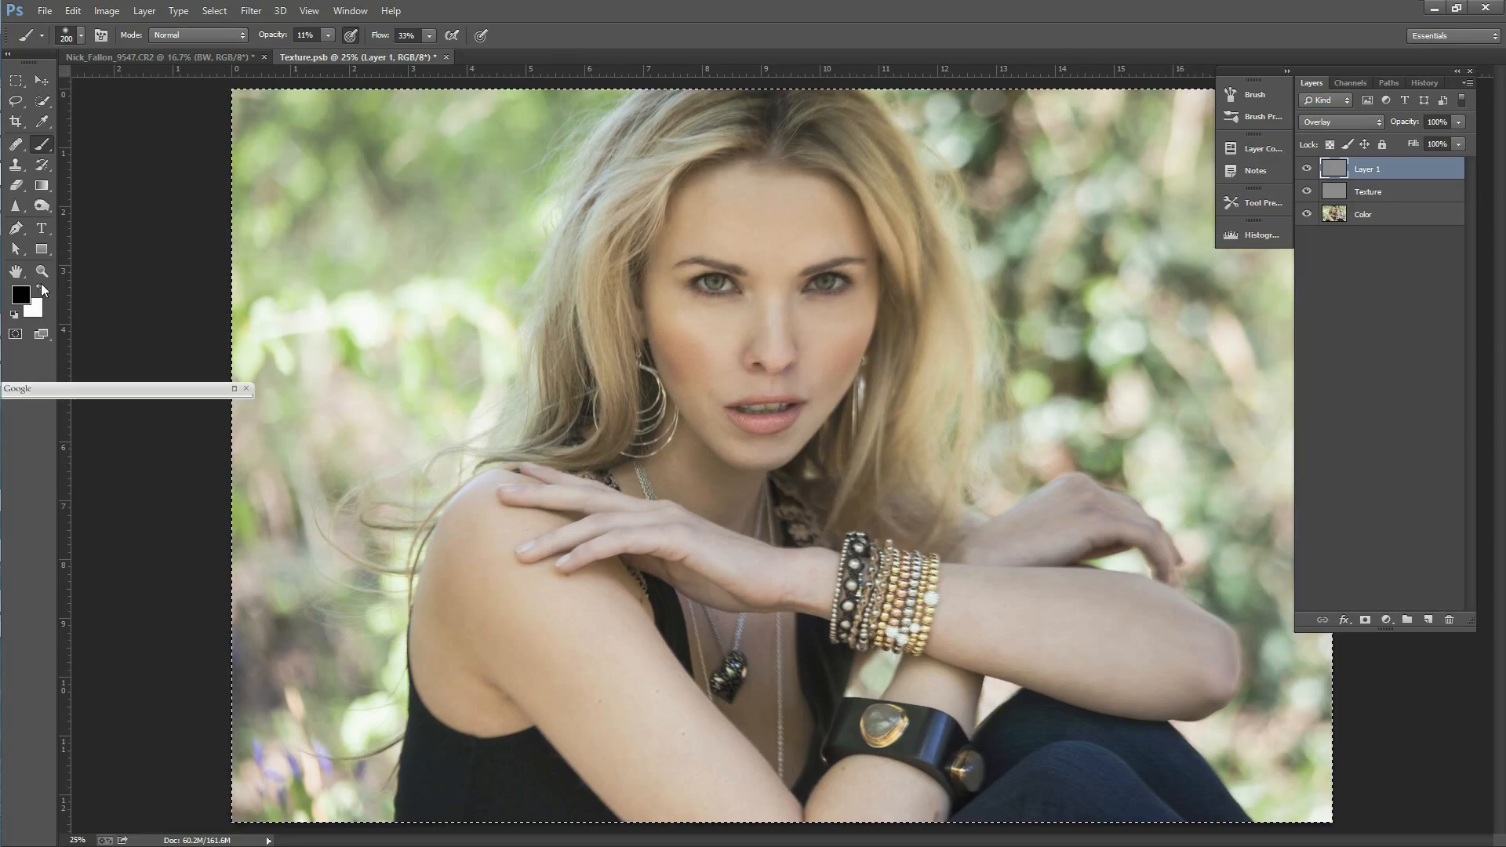
key(x)
key(bracketleft)
key(bracketleft)
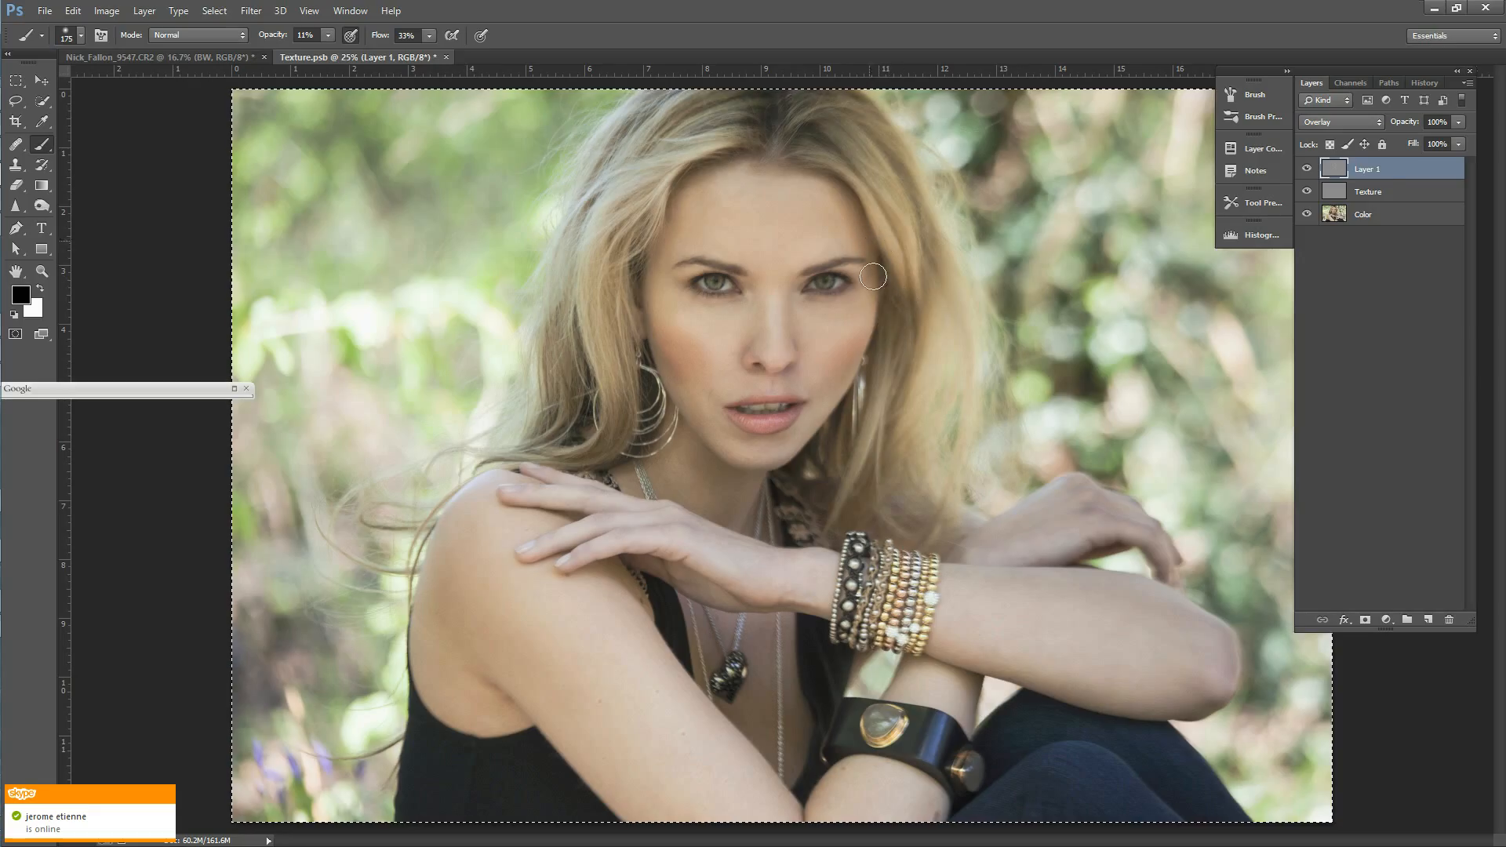
Step: Examine the painted strokes by switching the gray layer to Normal blending and back to Overlay
click(1341, 122)
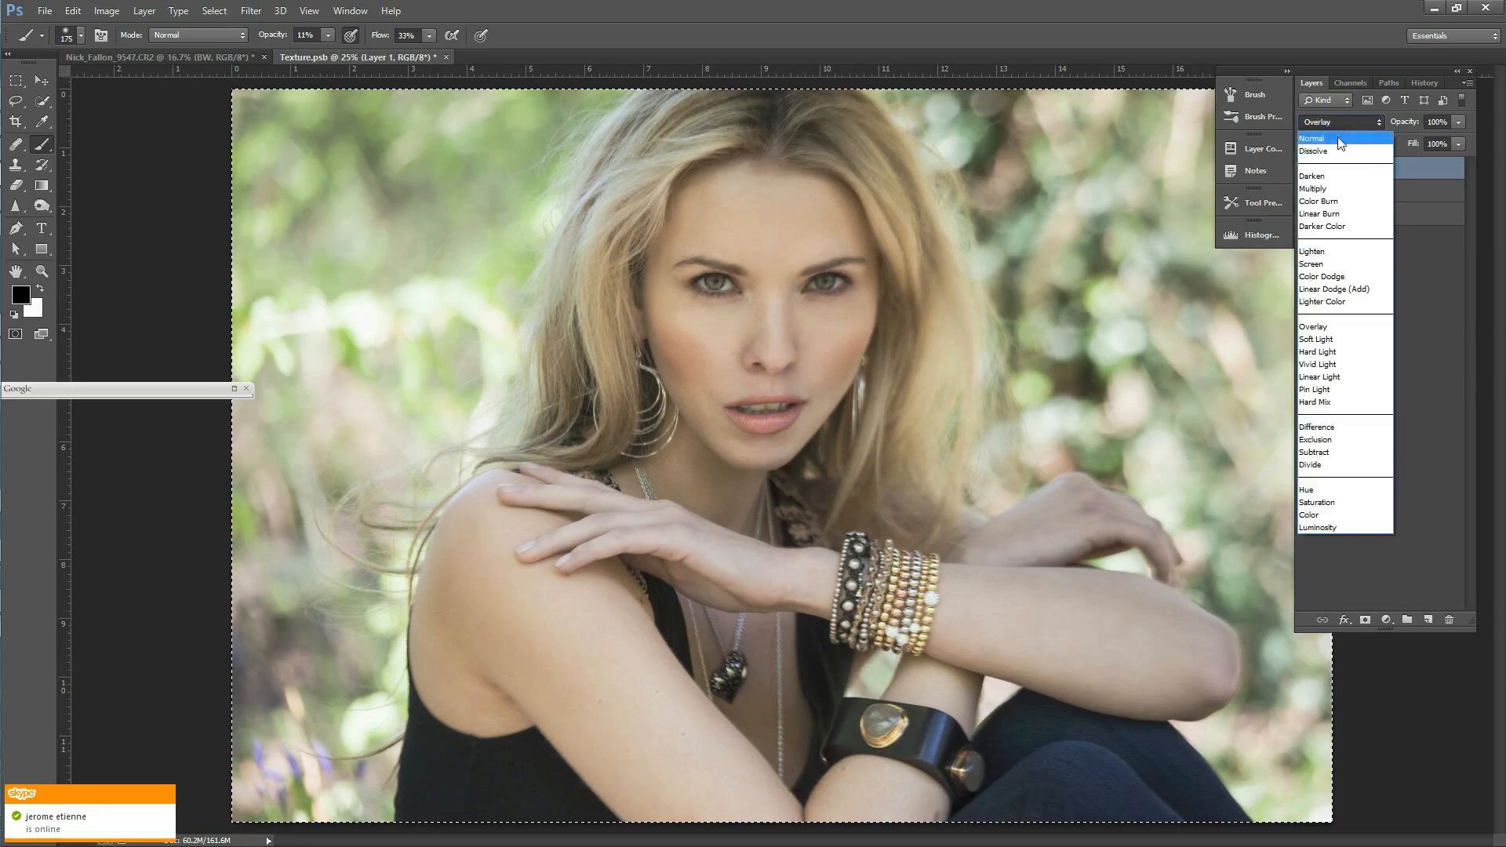
click(1365, 162)
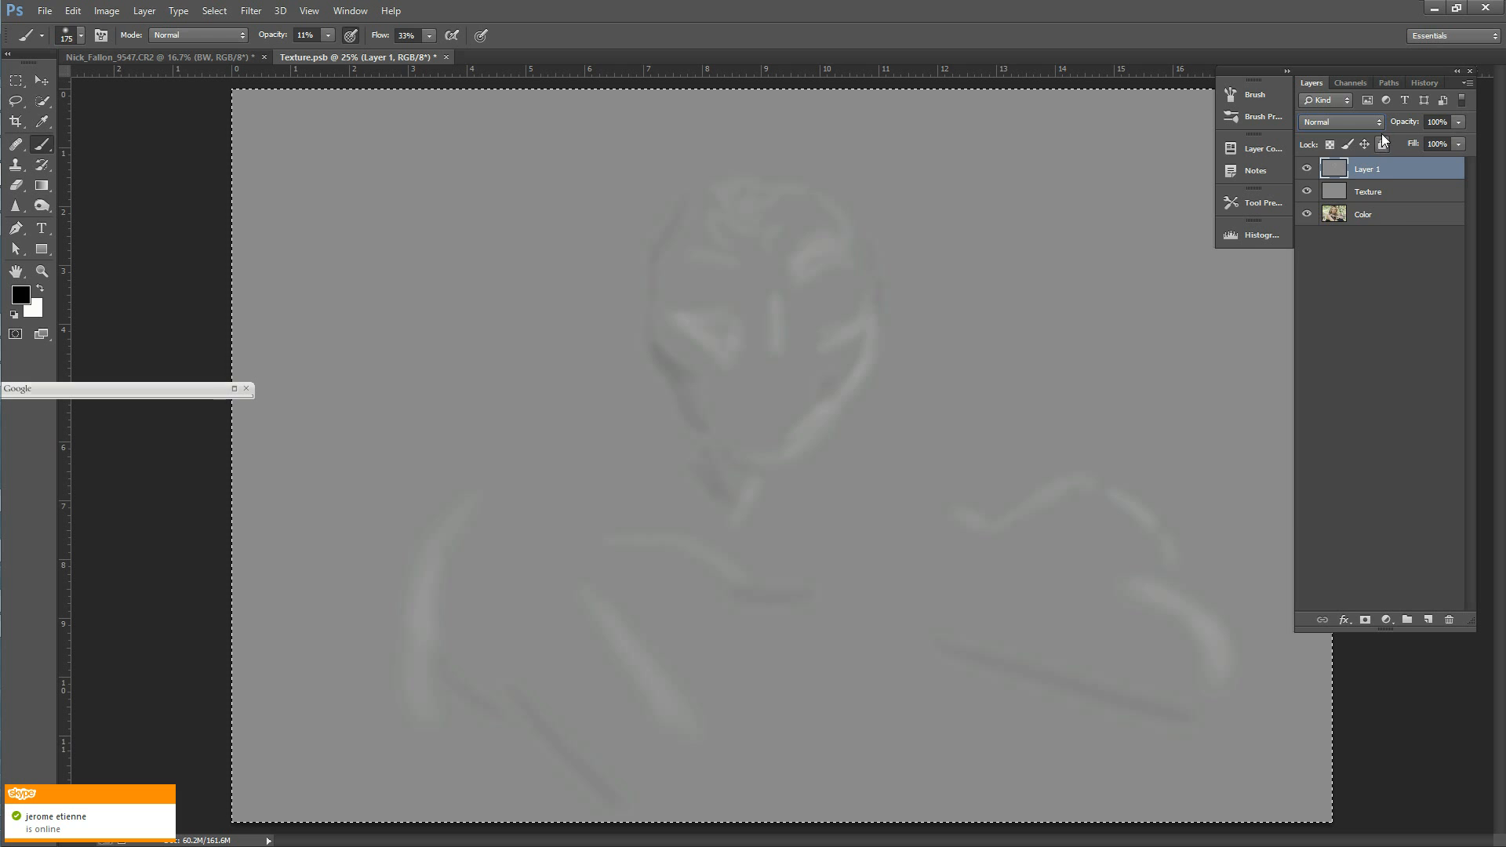
click(1365, 123)
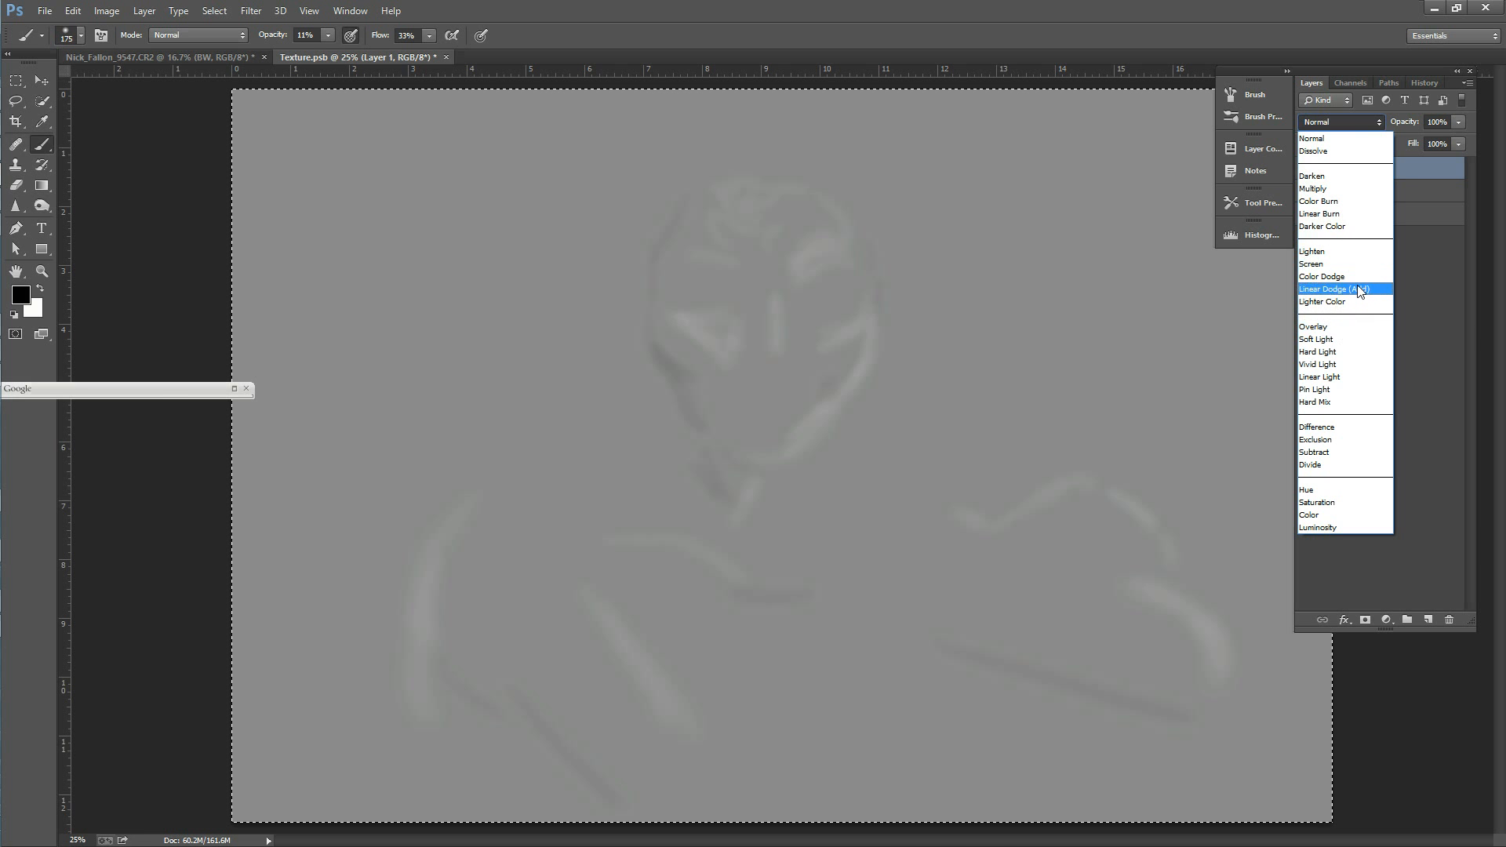
click(1323, 326)
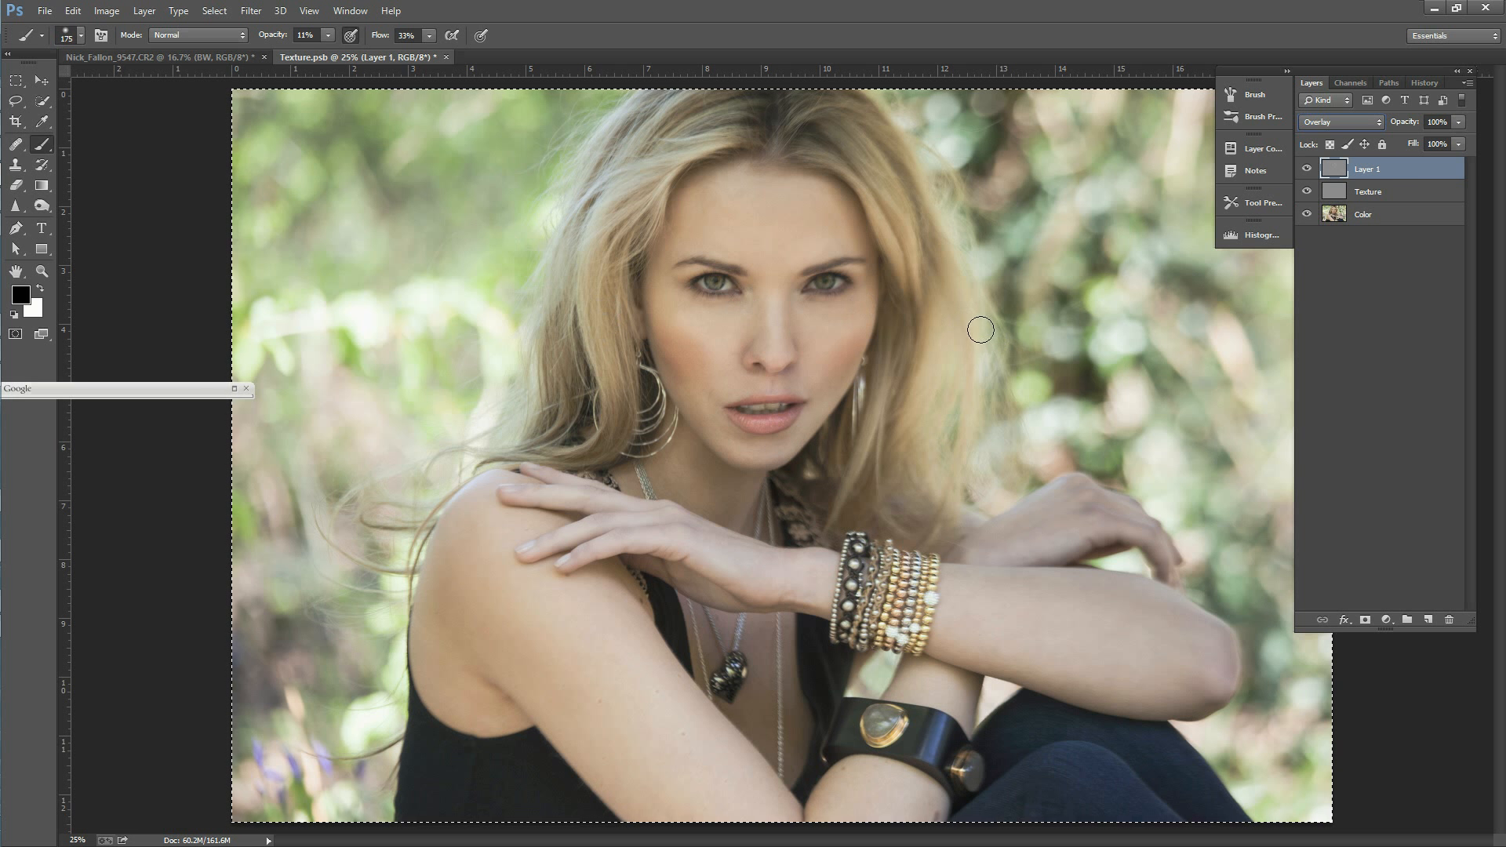
Step: Toggle the gray contour layer's visibility to compare the portrait with and without the dodging and burning
click(1307, 171)
click(1308, 170)
click(1310, 171)
click(1312, 171)
click(1312, 171)
Step: Lower the gray contour layer's opacity to 54%
key(z)
alt+click(728, 428)
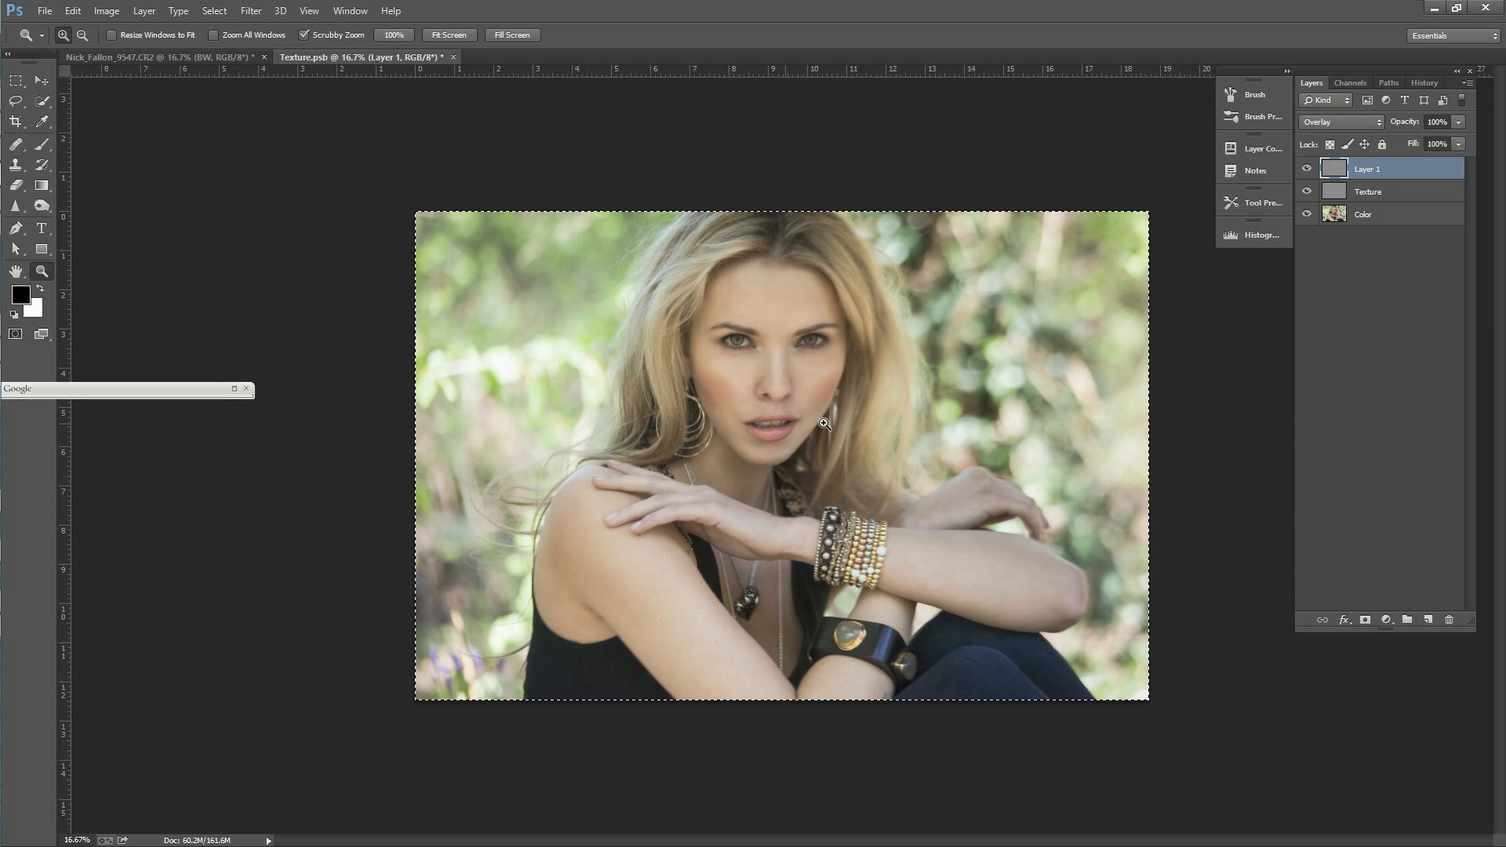
click(856, 379)
click(855, 379)
click(1458, 144)
drag(1423, 140, 1401, 138)
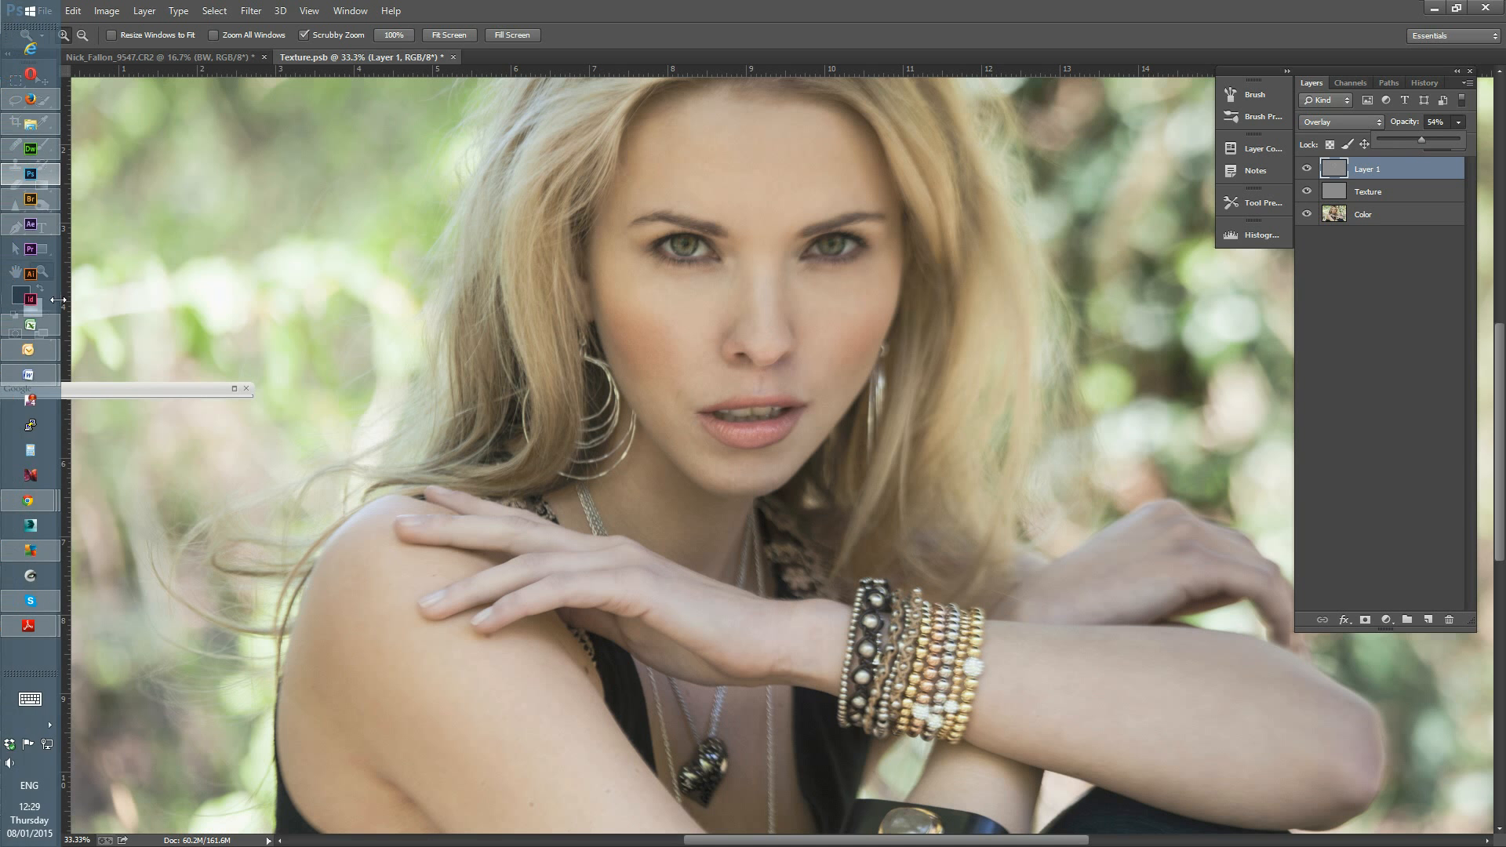
Step: Refine the face contouring with a black brush at 125 px and a white brush at 200 px and 150 px
click(46, 153)
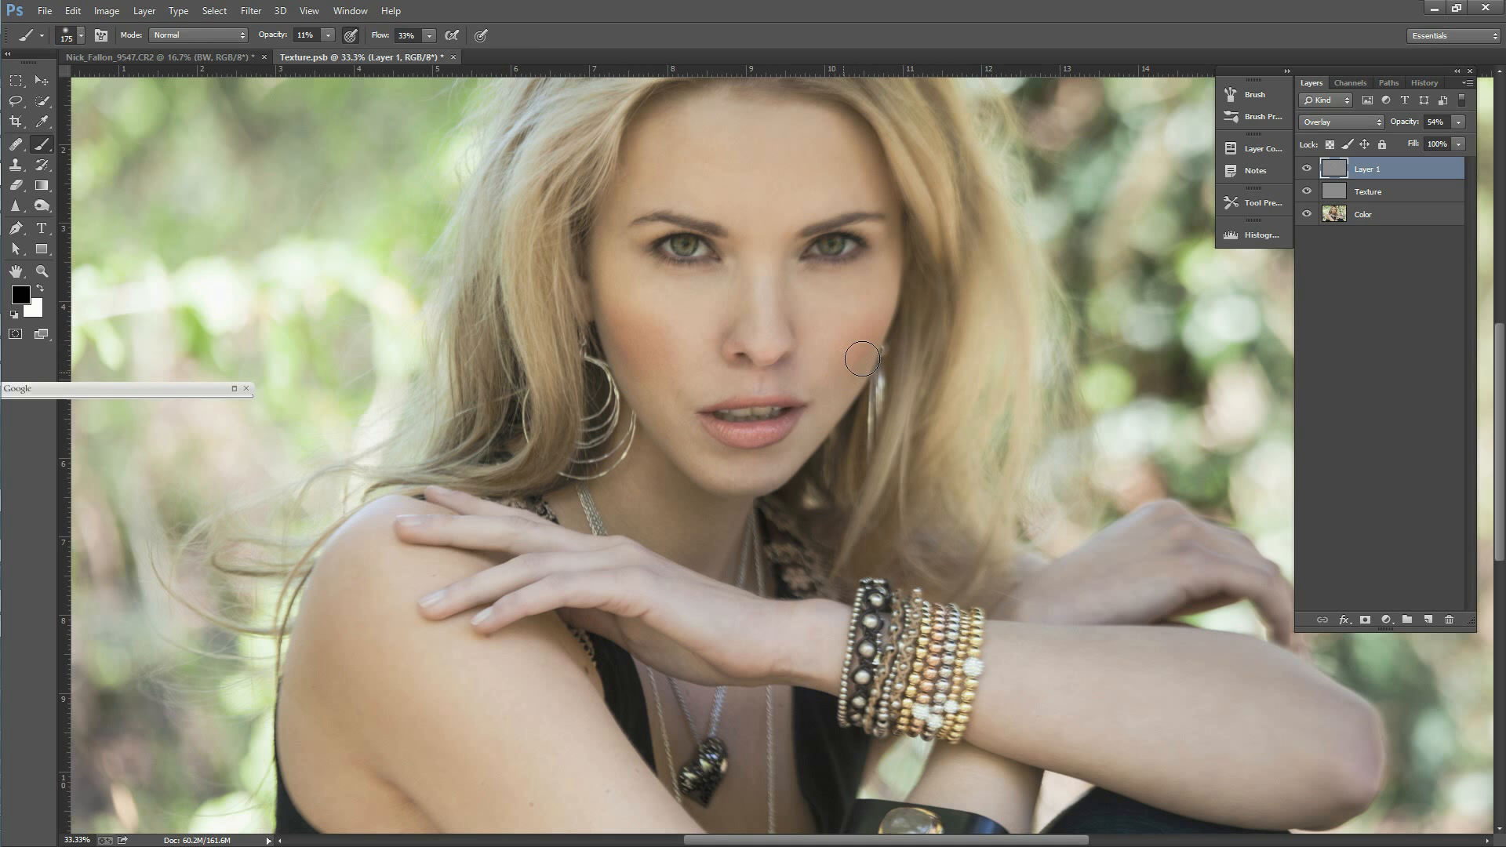
key(bracketleft)
key(bracketleft)
drag(1496, 400, 1496, 357)
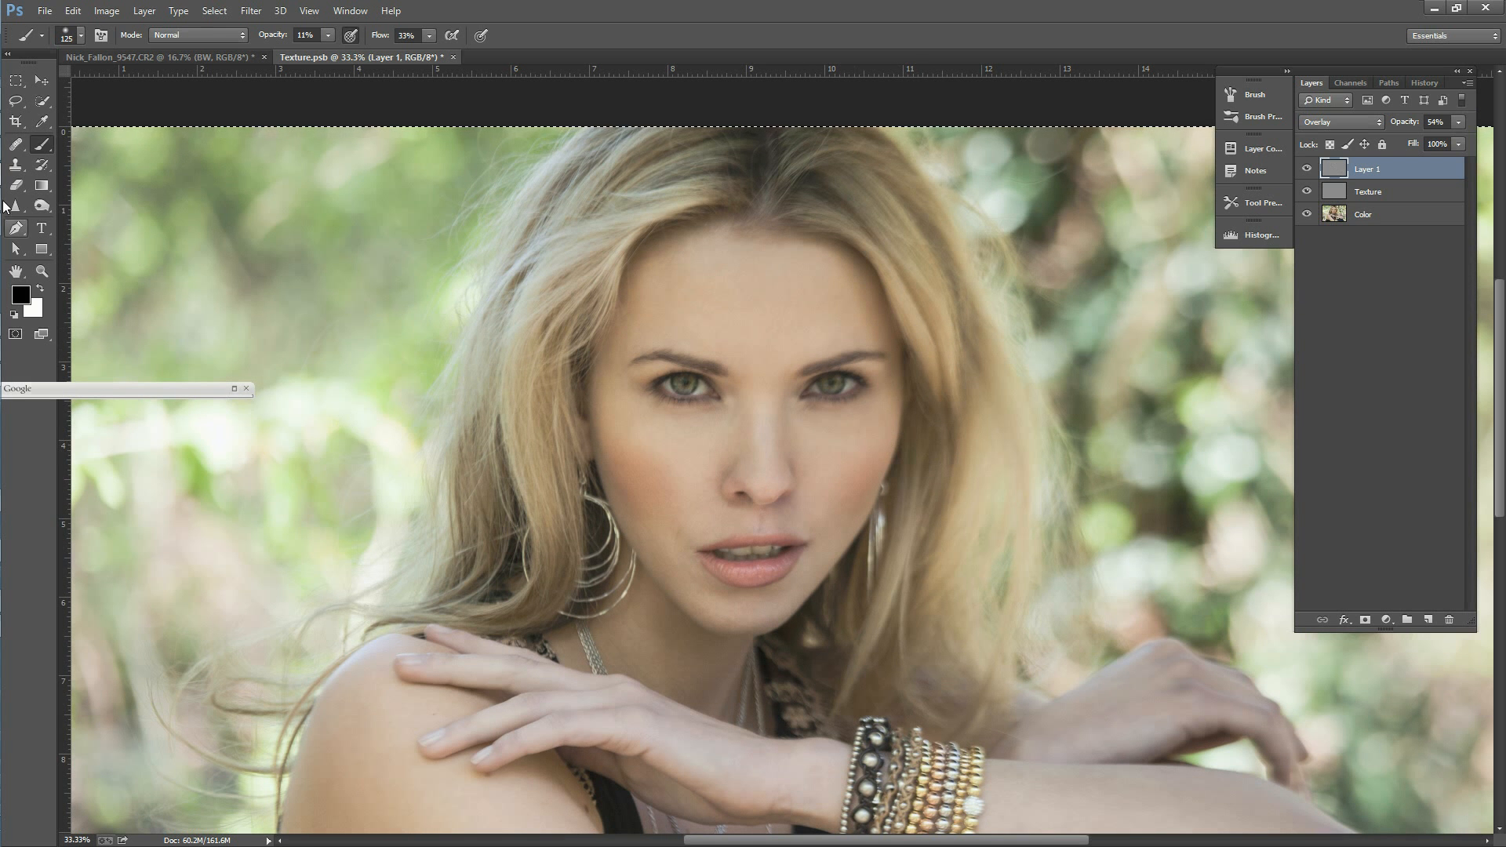
click(40, 288)
key(bracketright)
key(bracketright)
key(bracketright)
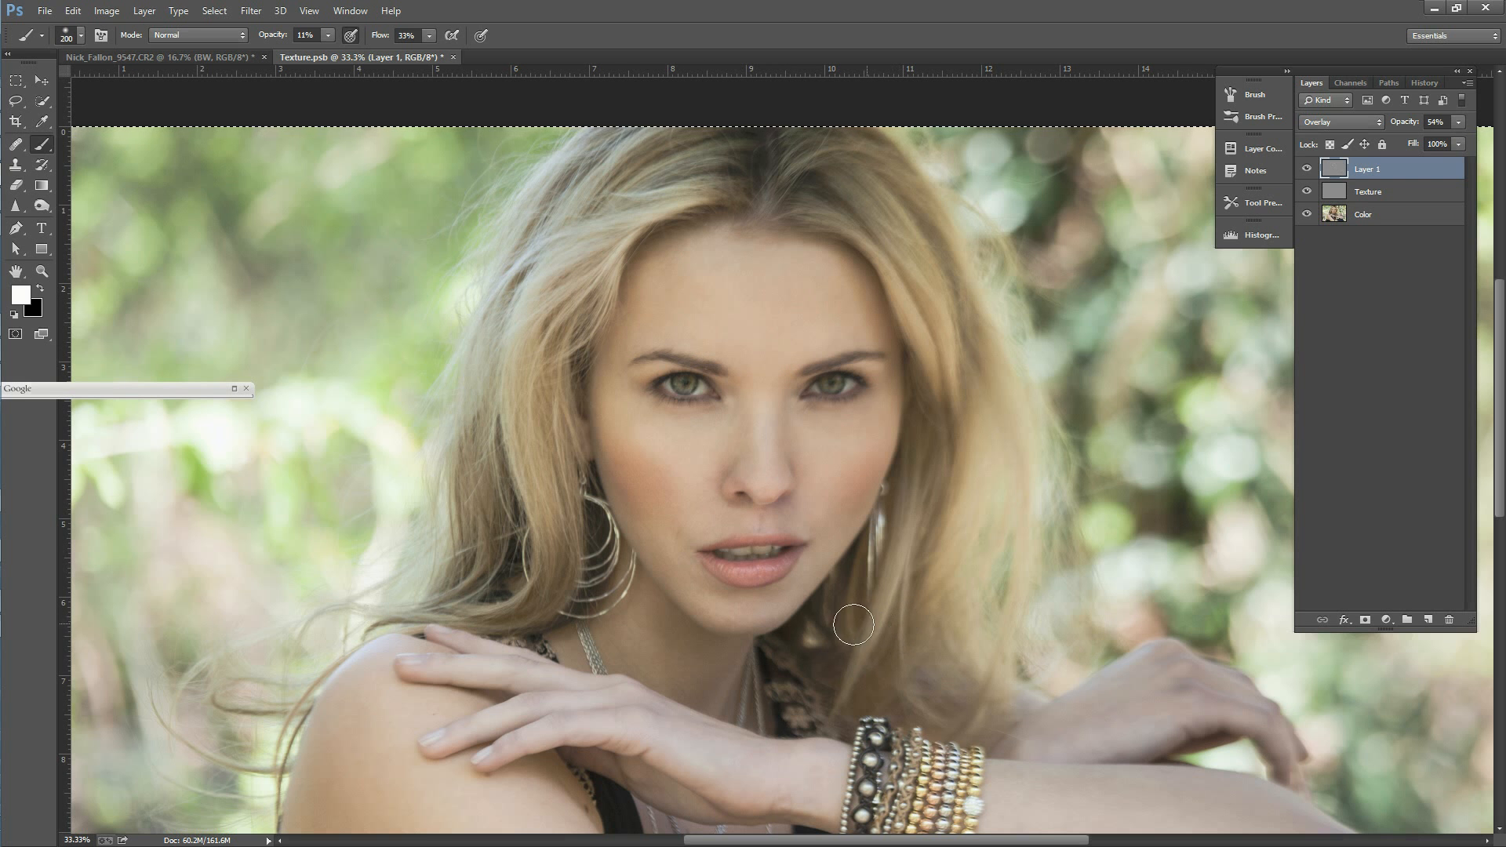
key(bracketleft)
key(bracketleft)
Step: Toggle the gray layer's visibility again to compare the refined contouring across the whole portrait
click(1308, 169)
click(1310, 169)
click(1313, 169)
click(1312, 170)
click(1313, 171)
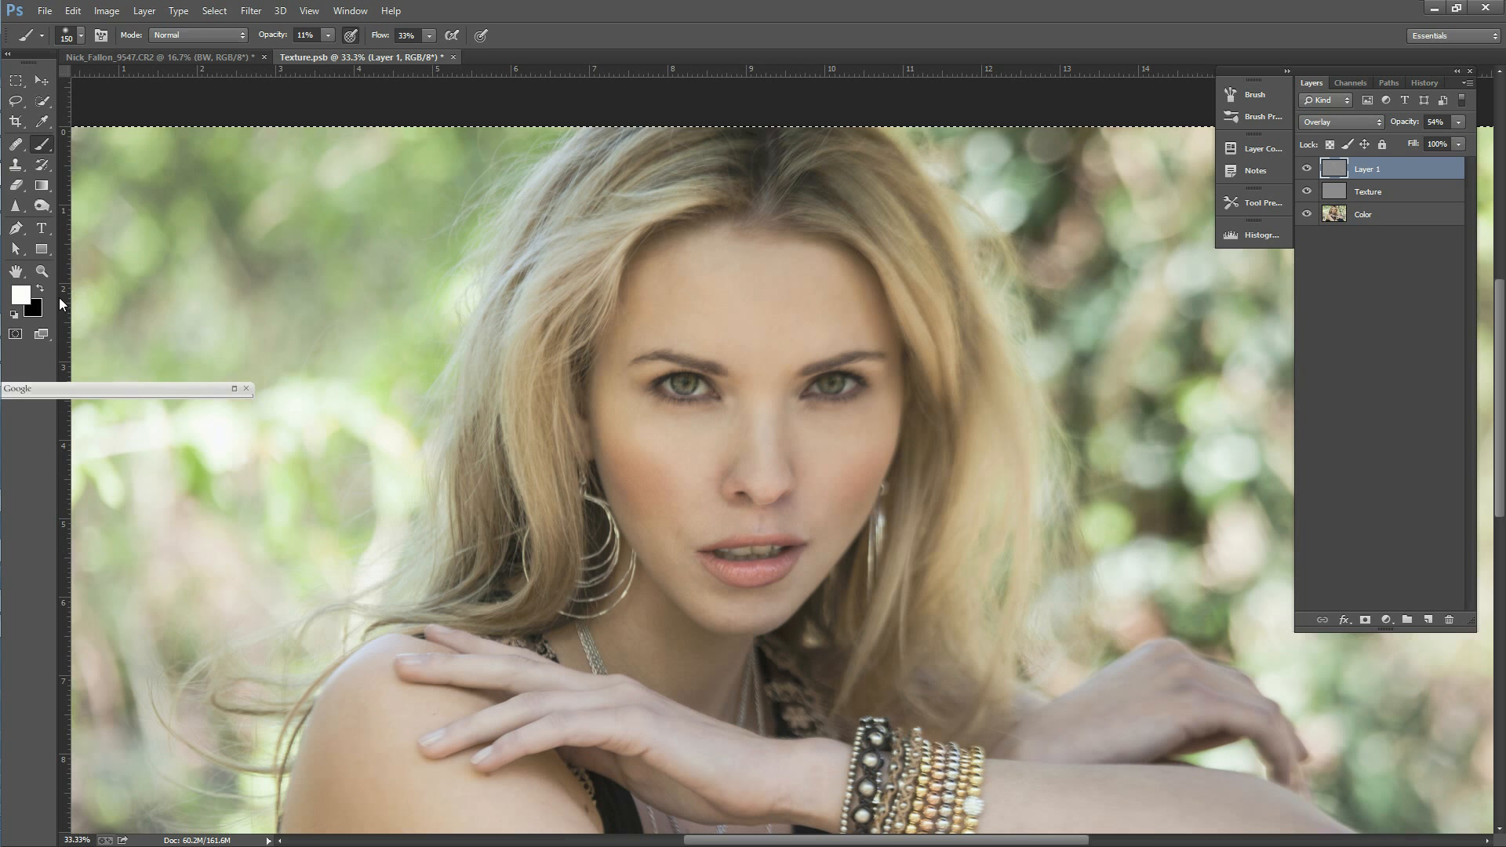
click(41, 270)
alt+click(674, 524)
alt+click(674, 524)
alt+click(674, 524)
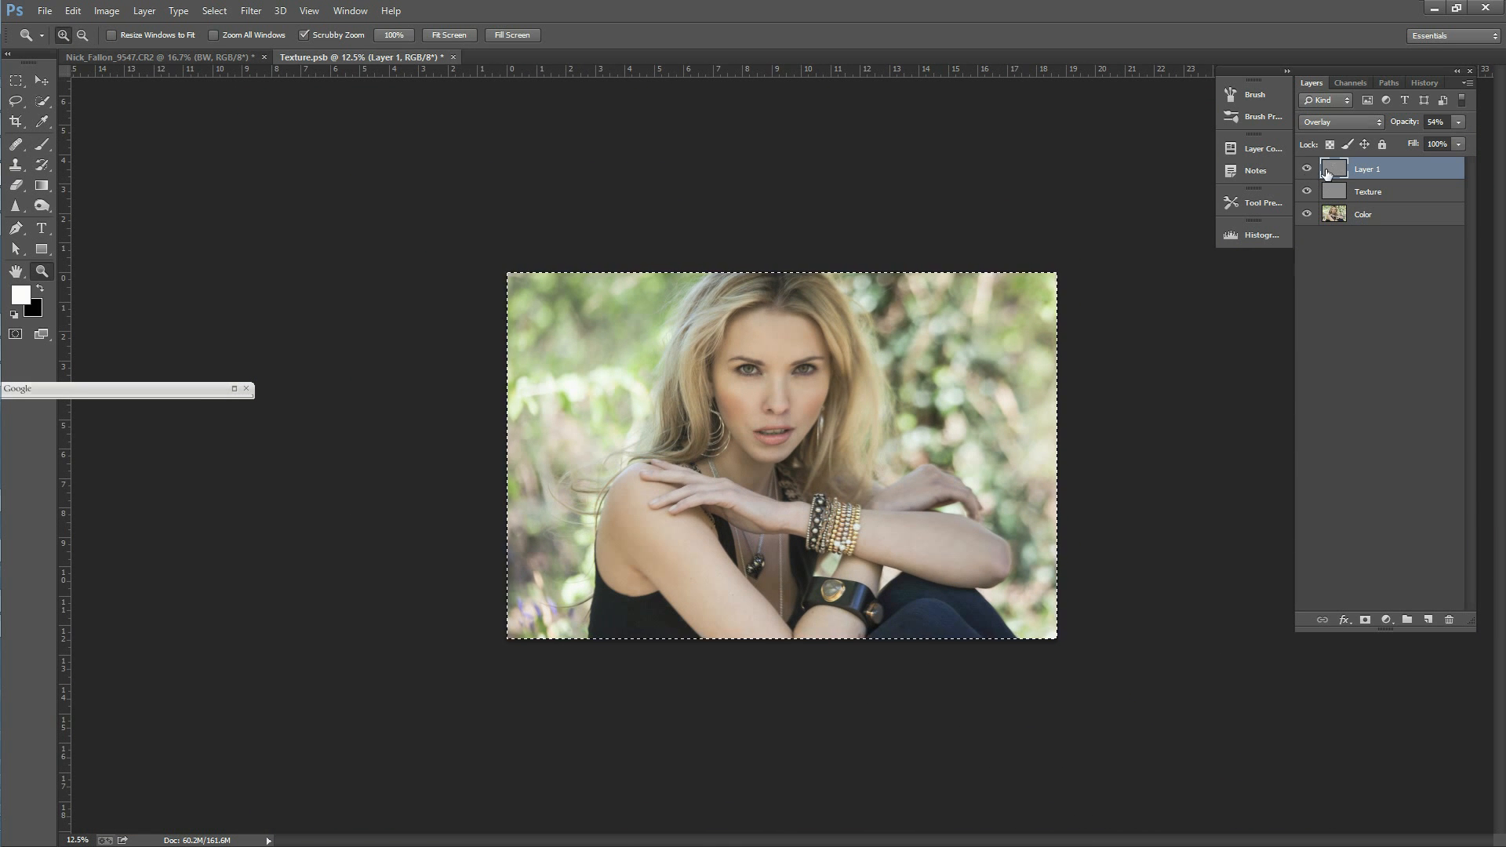
Step: Rename the gray overlay layer as Contour
double_click(1373, 171)
text(C)
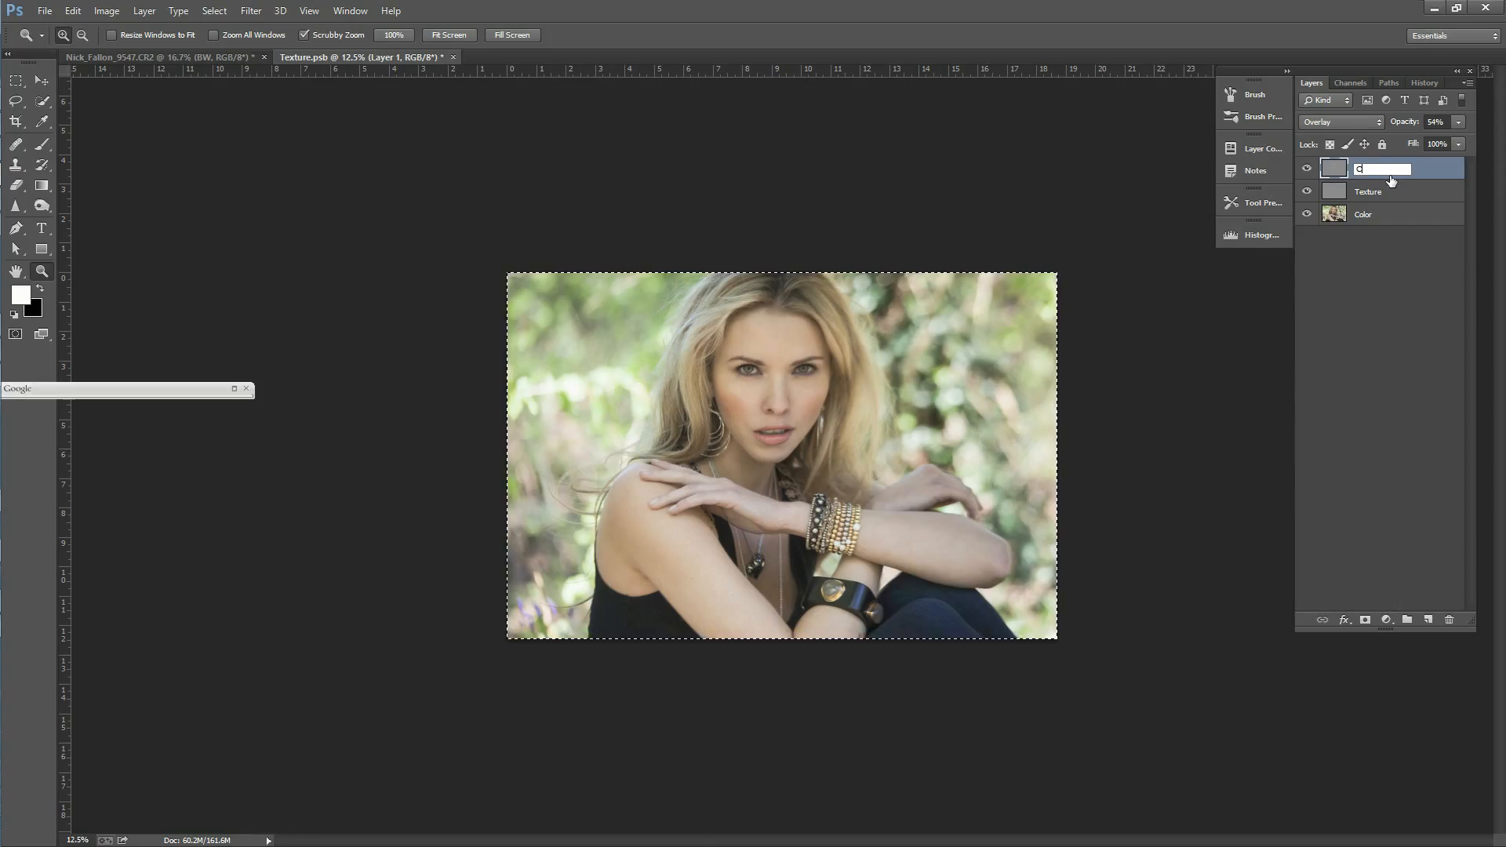
text(ontour)
key(Return)
Step: Activate the Lasso tool on the Color layer and set its feather to 10 px
drag(773, 376, 846, 249)
click(15, 100)
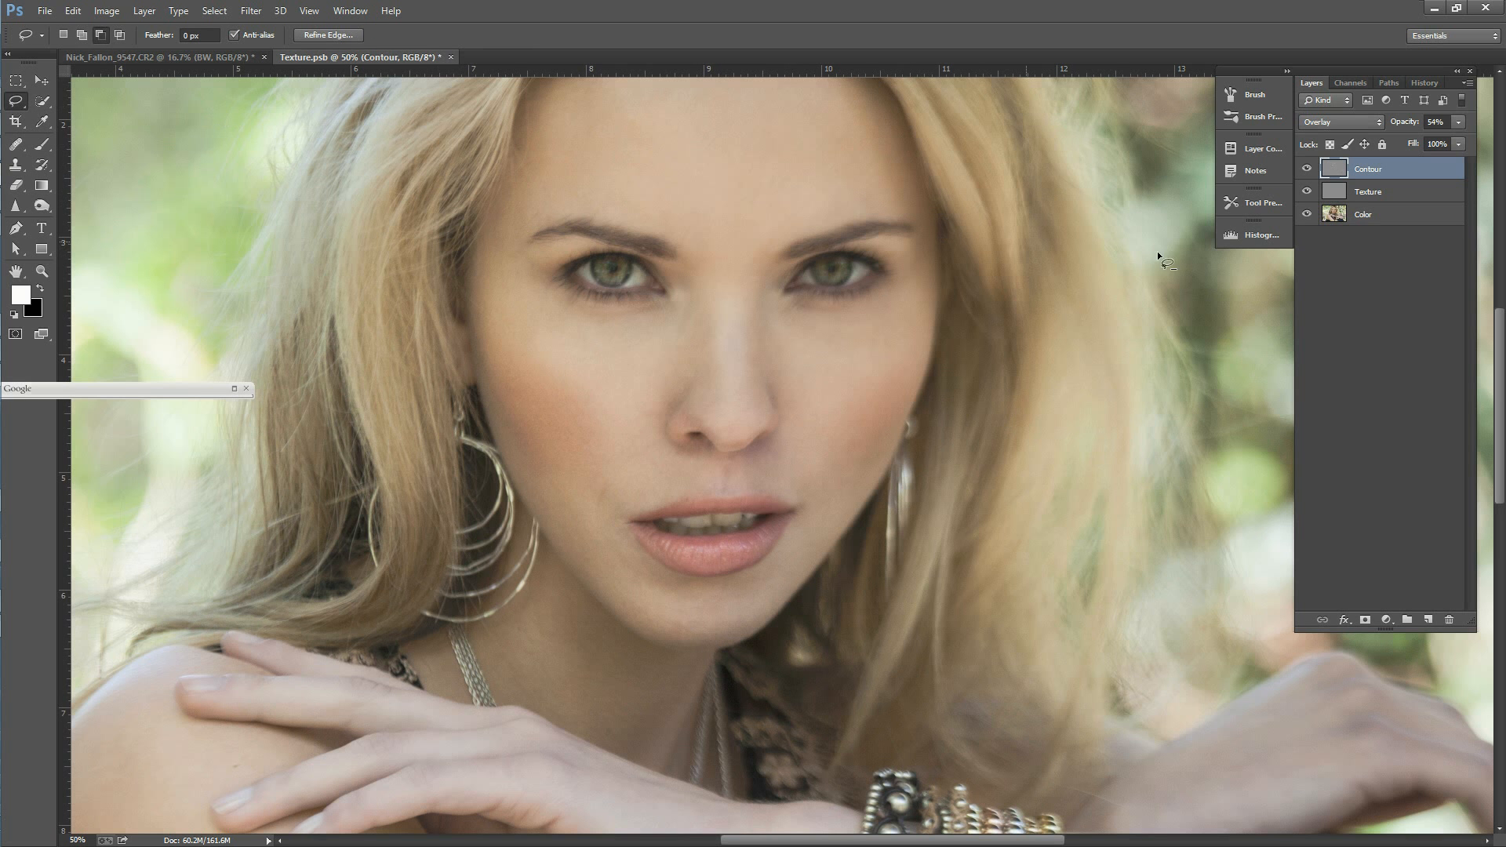
click(1335, 213)
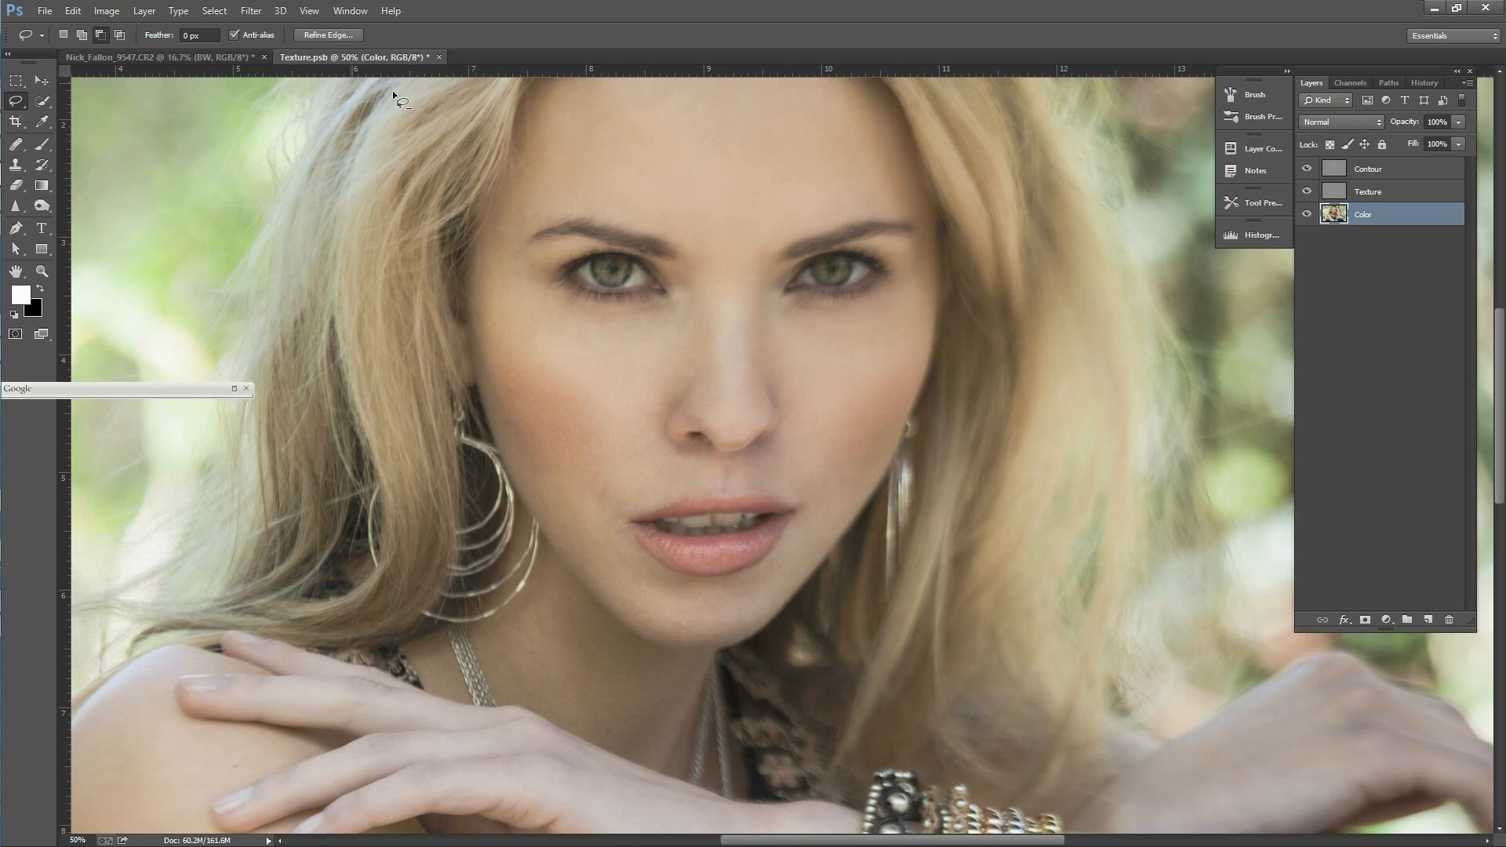
click(185, 35)
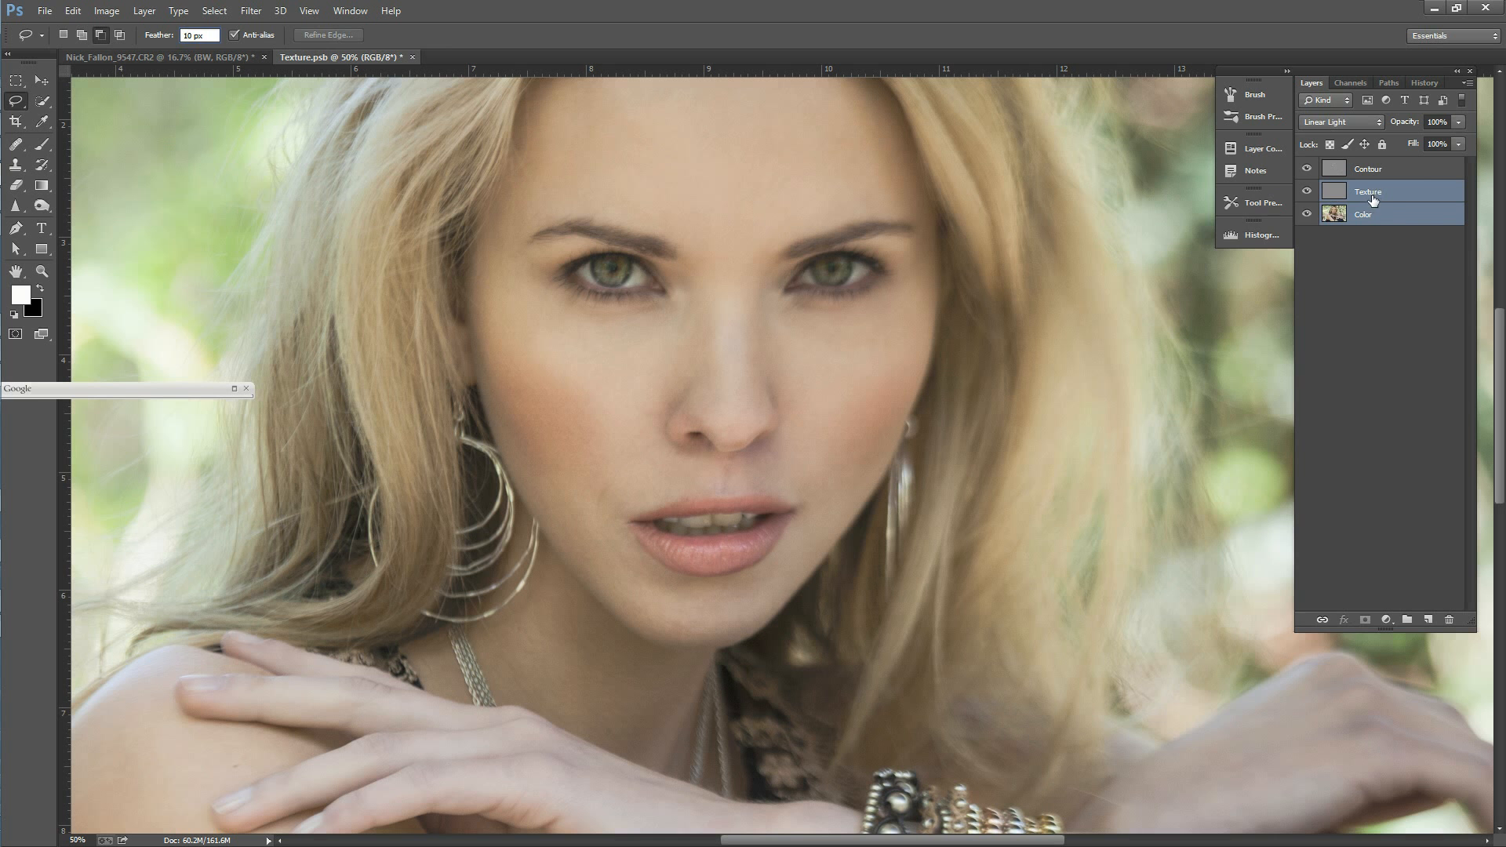
Step: Duplicate the Texture and Color layers within Texture.psb and merge the two copies into one layer
right_click(1381, 208)
click(1237, 260)
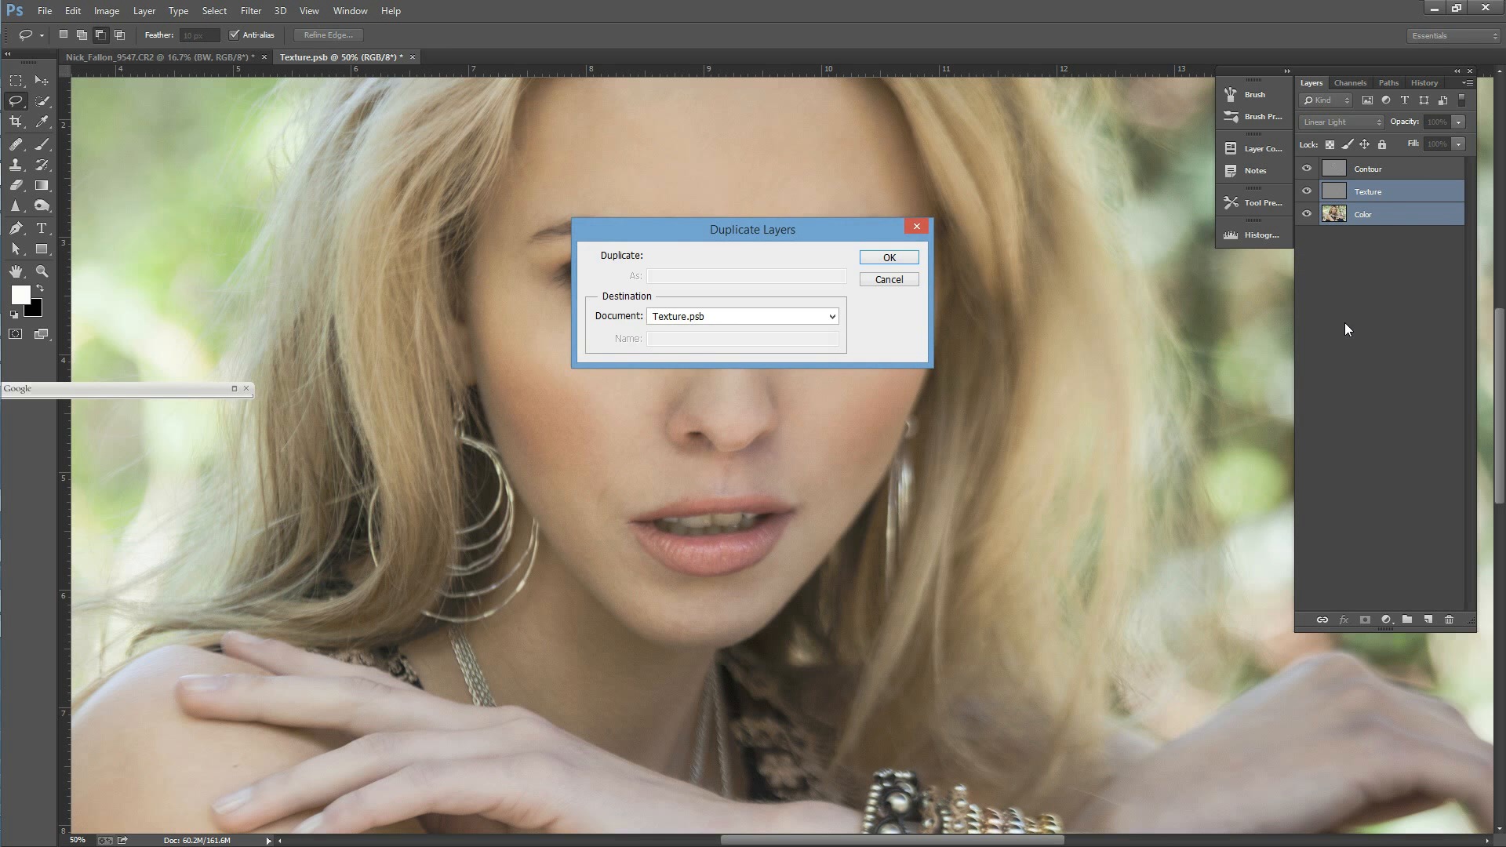
key(Return)
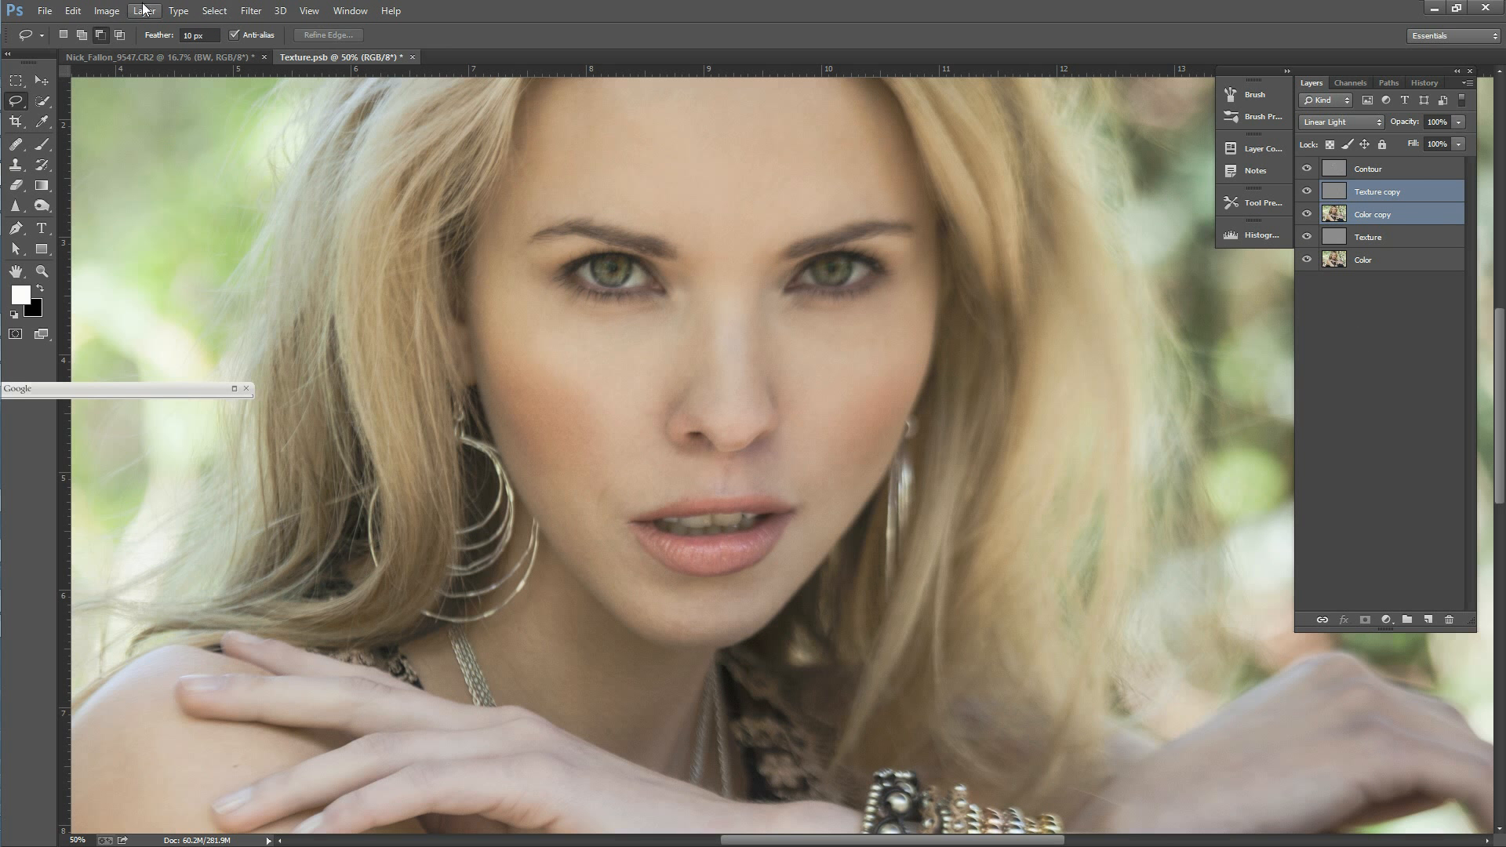
click(144, 11)
click(290, 508)
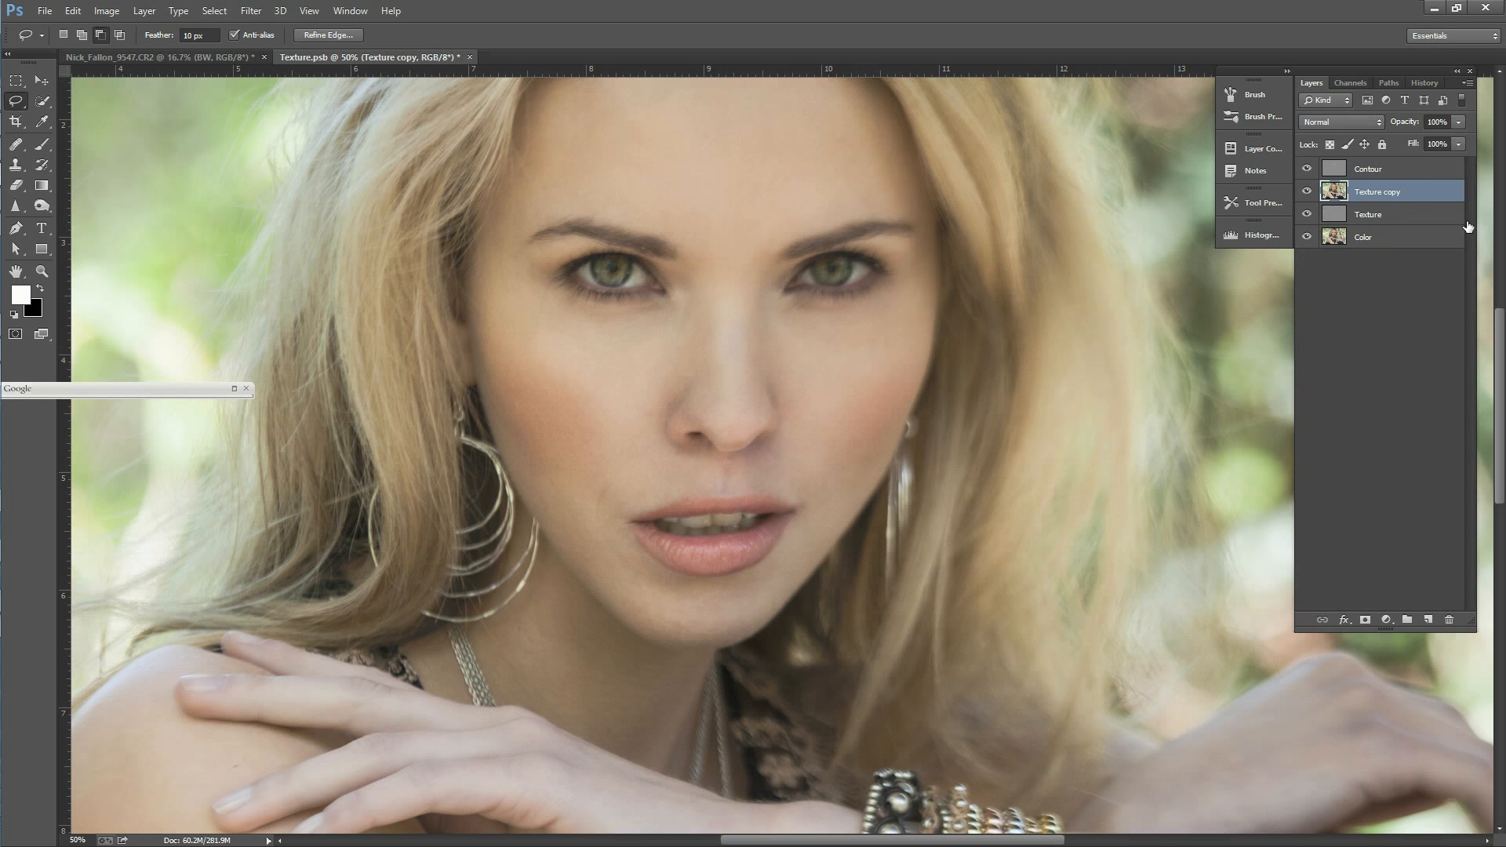
Step: Move the merged copy below the Color layer and hide the Contour, Texture and Color layers
drag(1395, 195, 1308, 169)
click(1309, 237)
click(1308, 237)
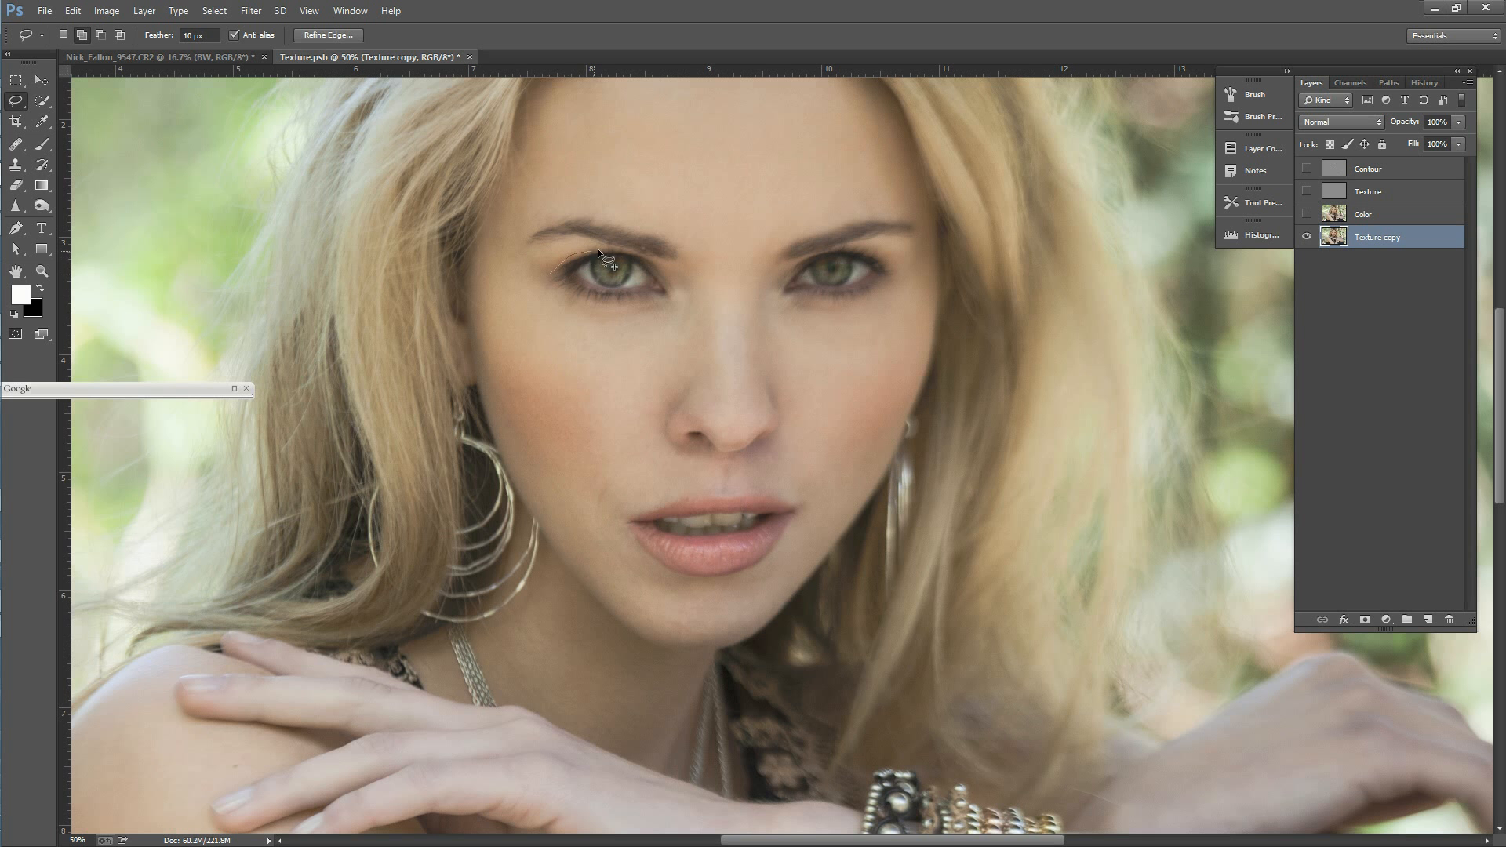
Step: Lasso both eyes together with their eyebrows on the Texture copy layer, using a 10 px feather
drag(587, 256, 582, 254)
key(ctrl+d)
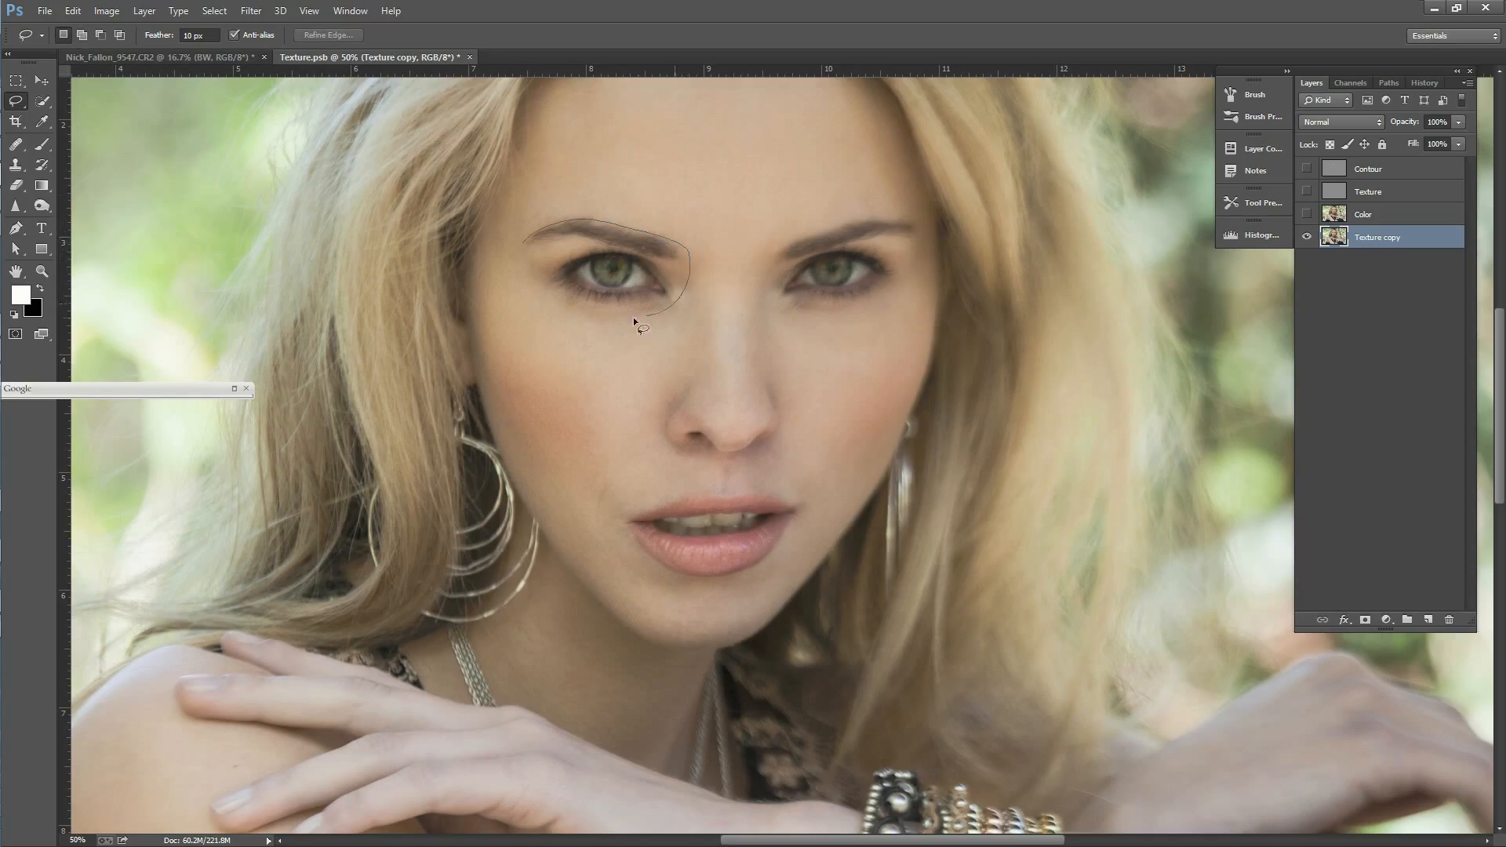
drag(517, 233, 521, 237)
drag(761, 289, 762, 291)
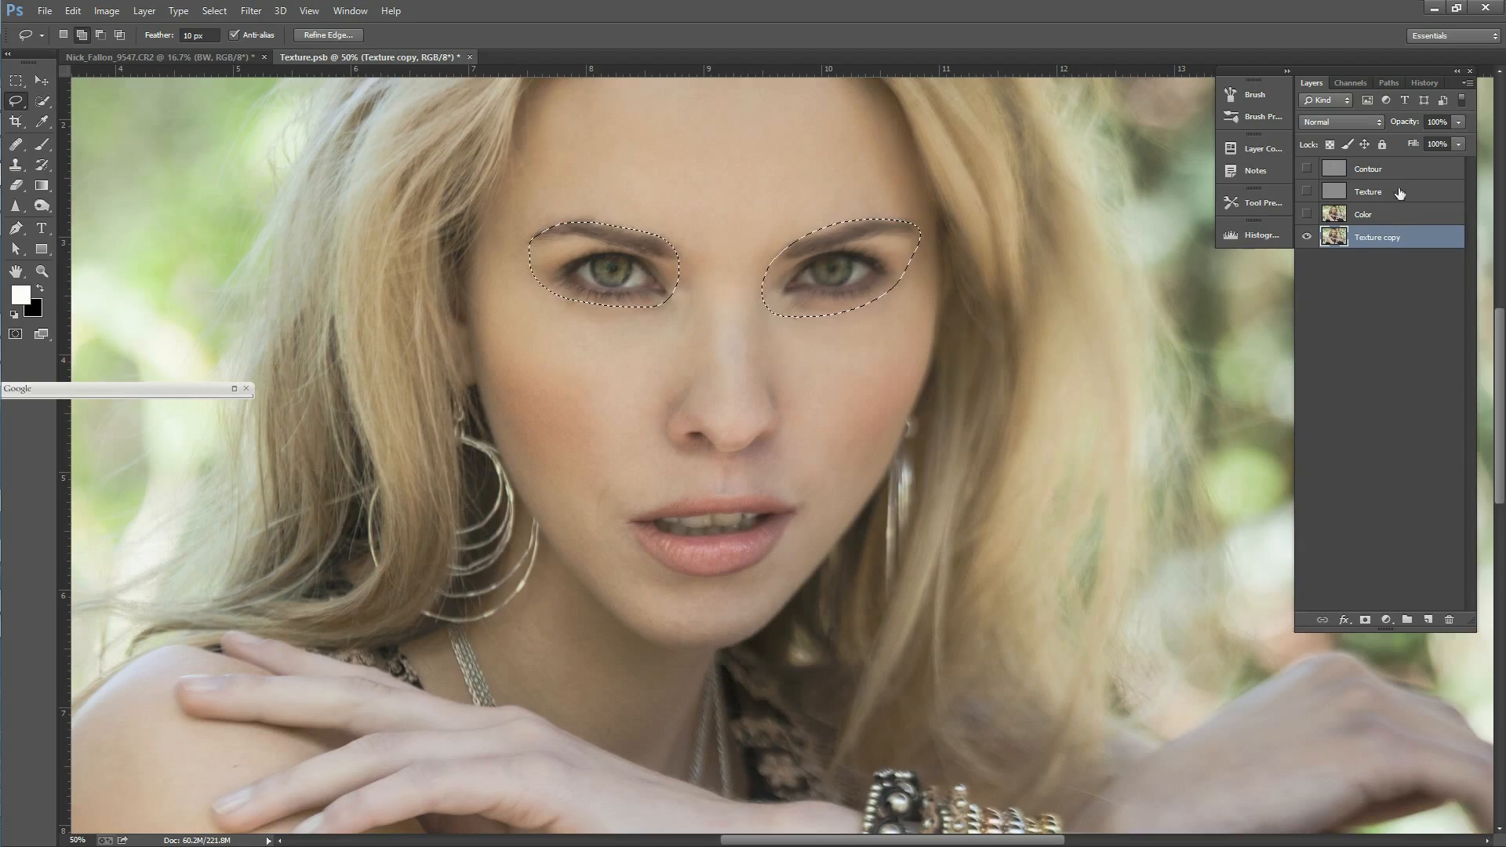
Step: Show the Color, Texture and Contour layers, place the selected eye areas on a new layer above Contour, and deselect
drag(1307, 215, 1308, 169)
click(1396, 168)
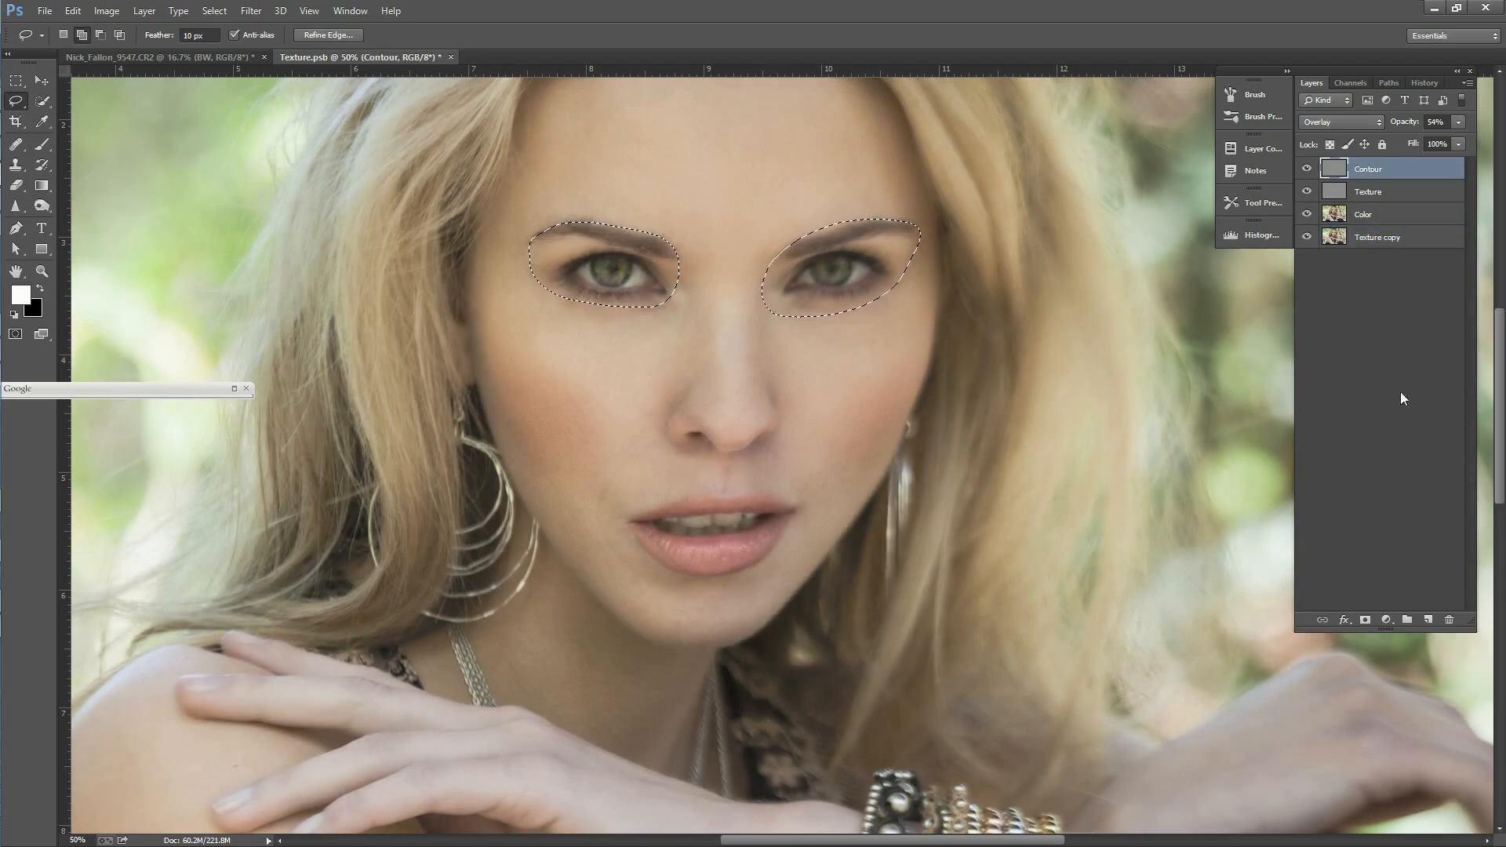
click(1429, 621)
key(ctrl+d)
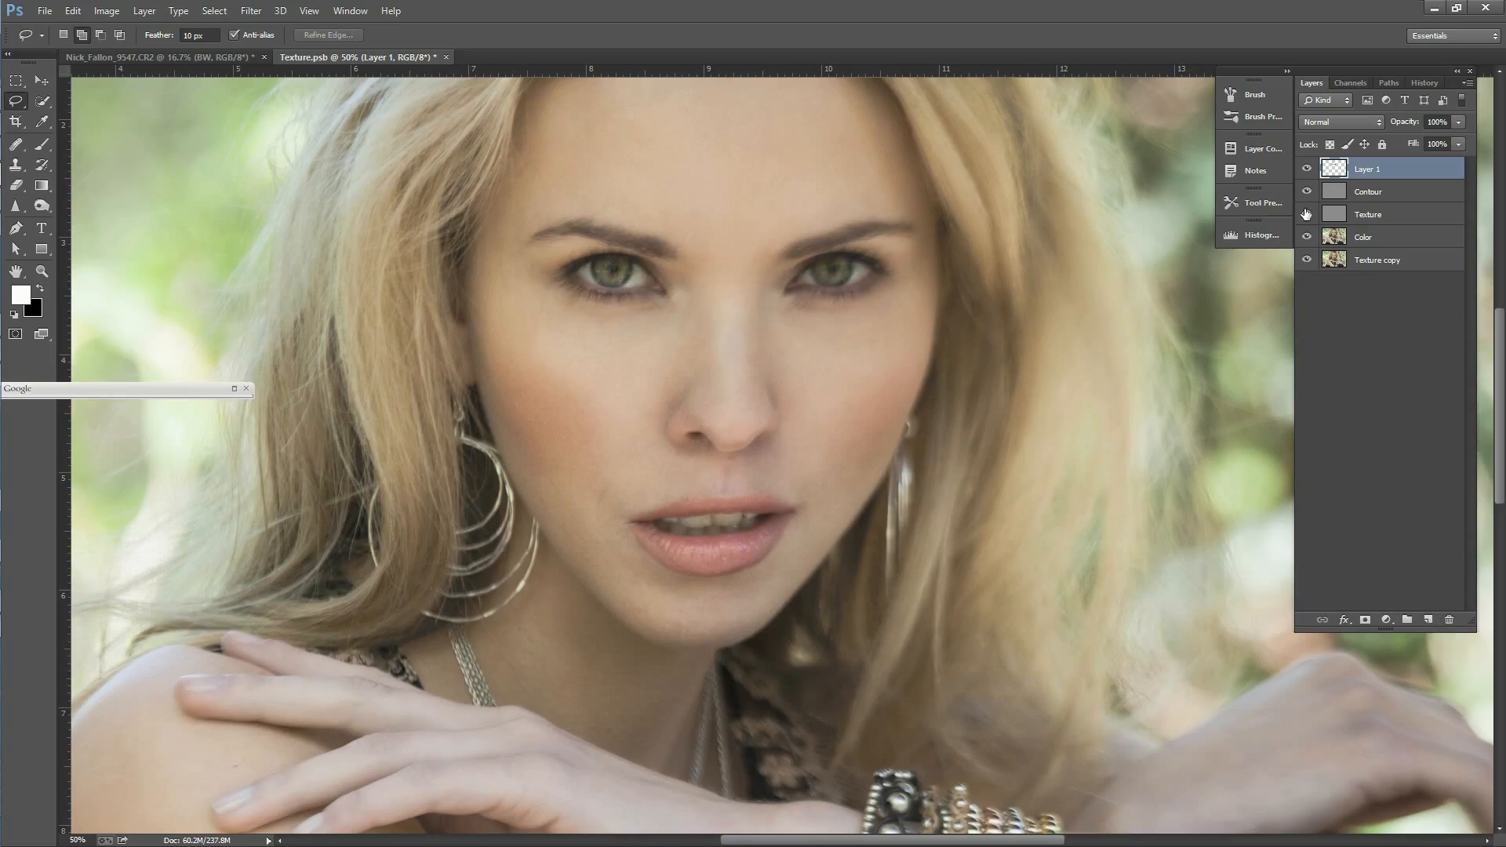
Step: Darken the iris edges of both eyes on Layer 1 with the Burn tool at size 20, range Shadows and 11% exposure
click(43, 205)
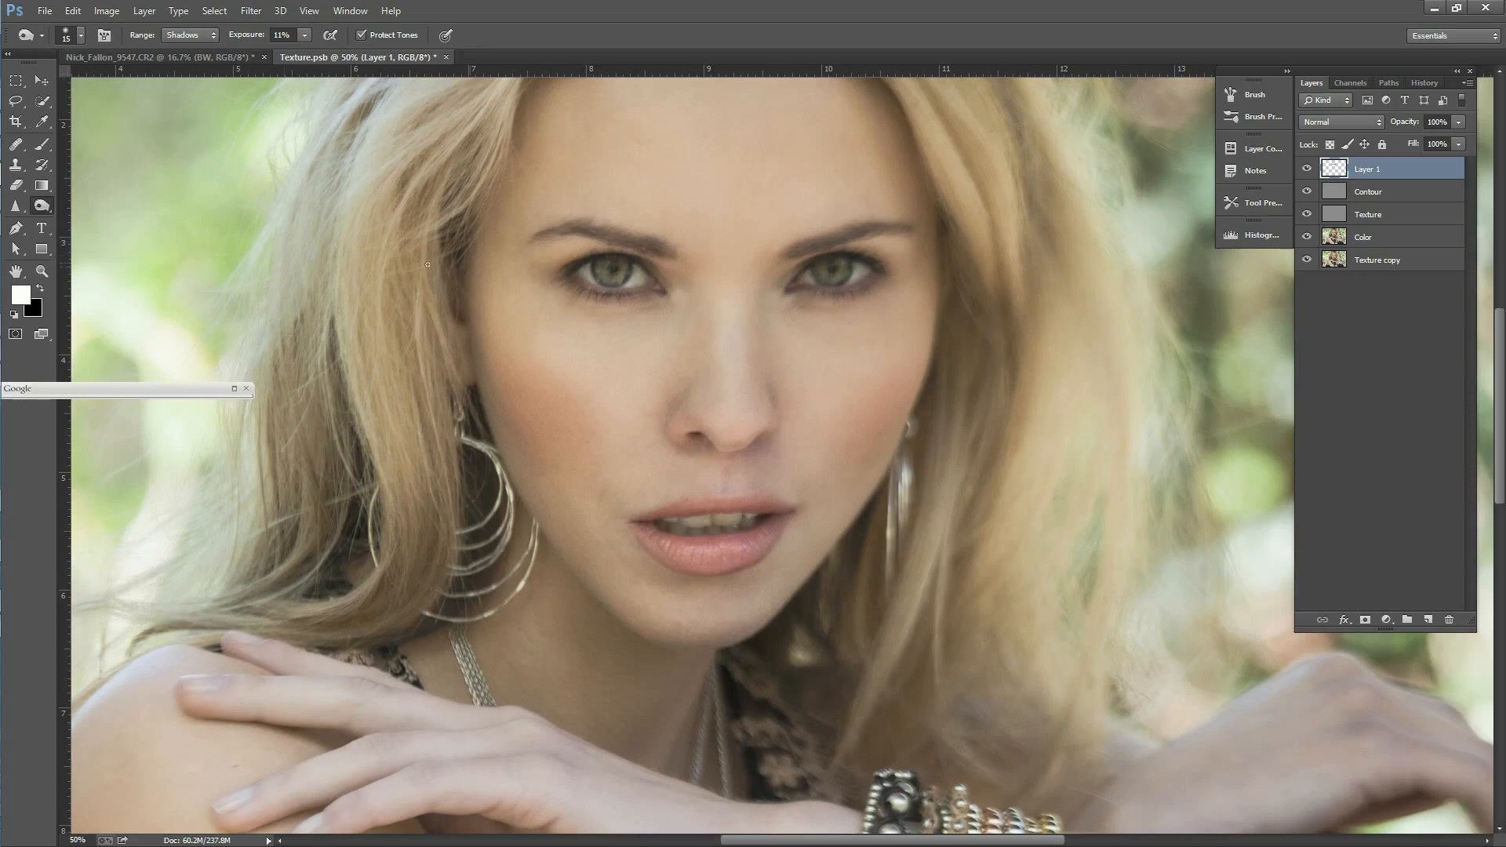
key(bracketright)
mouse_move(585, 279)
mouse_down()
mouse_move(620, 298)
mouse_move(592, 295)
mouse_move(634, 295)
mouse_up()
drag(798, 293, 849, 295)
click(39, 272)
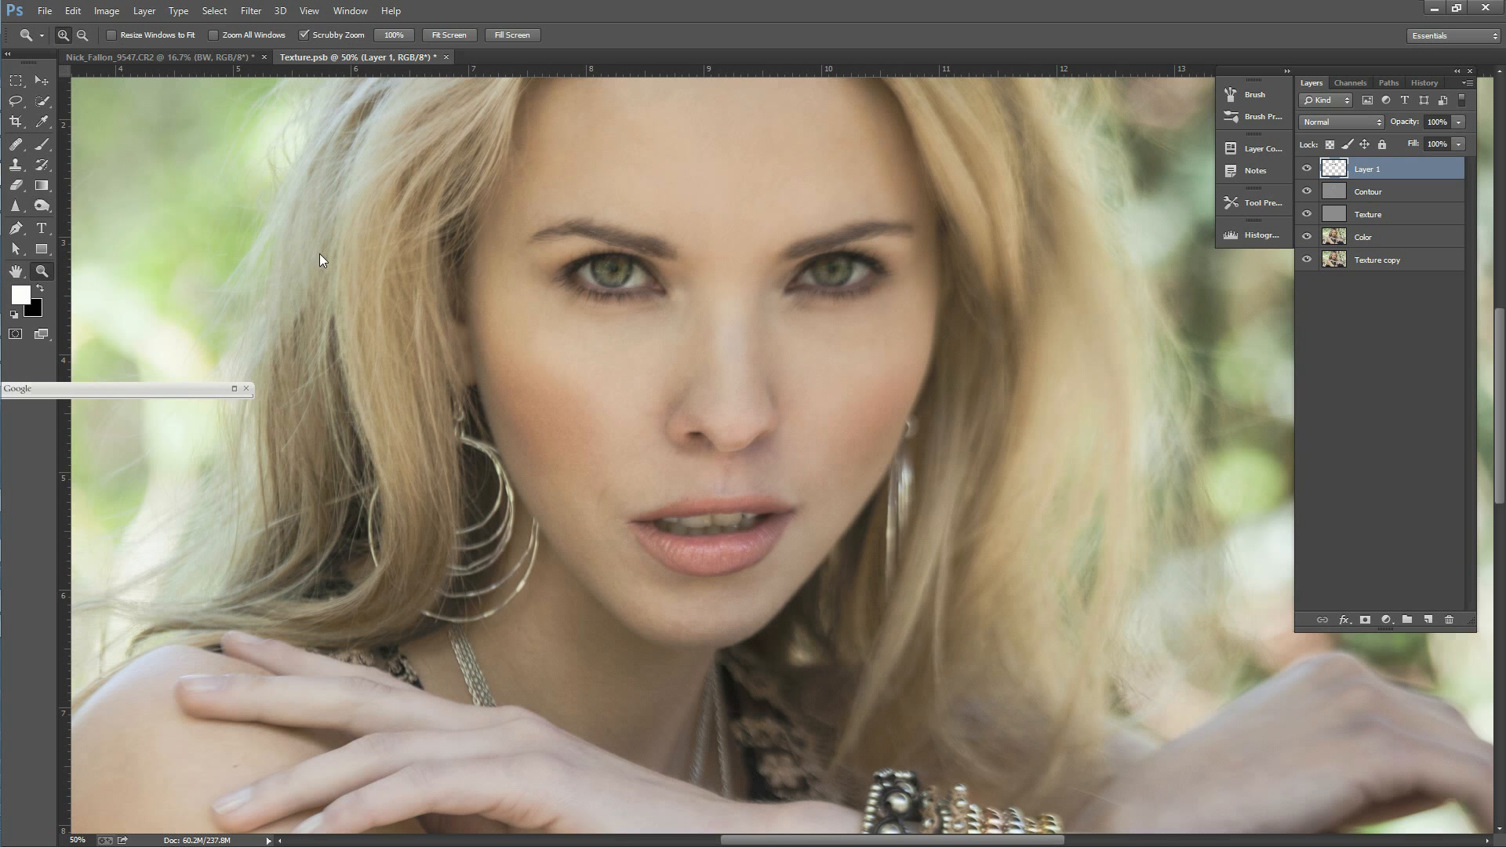
click(741, 278)
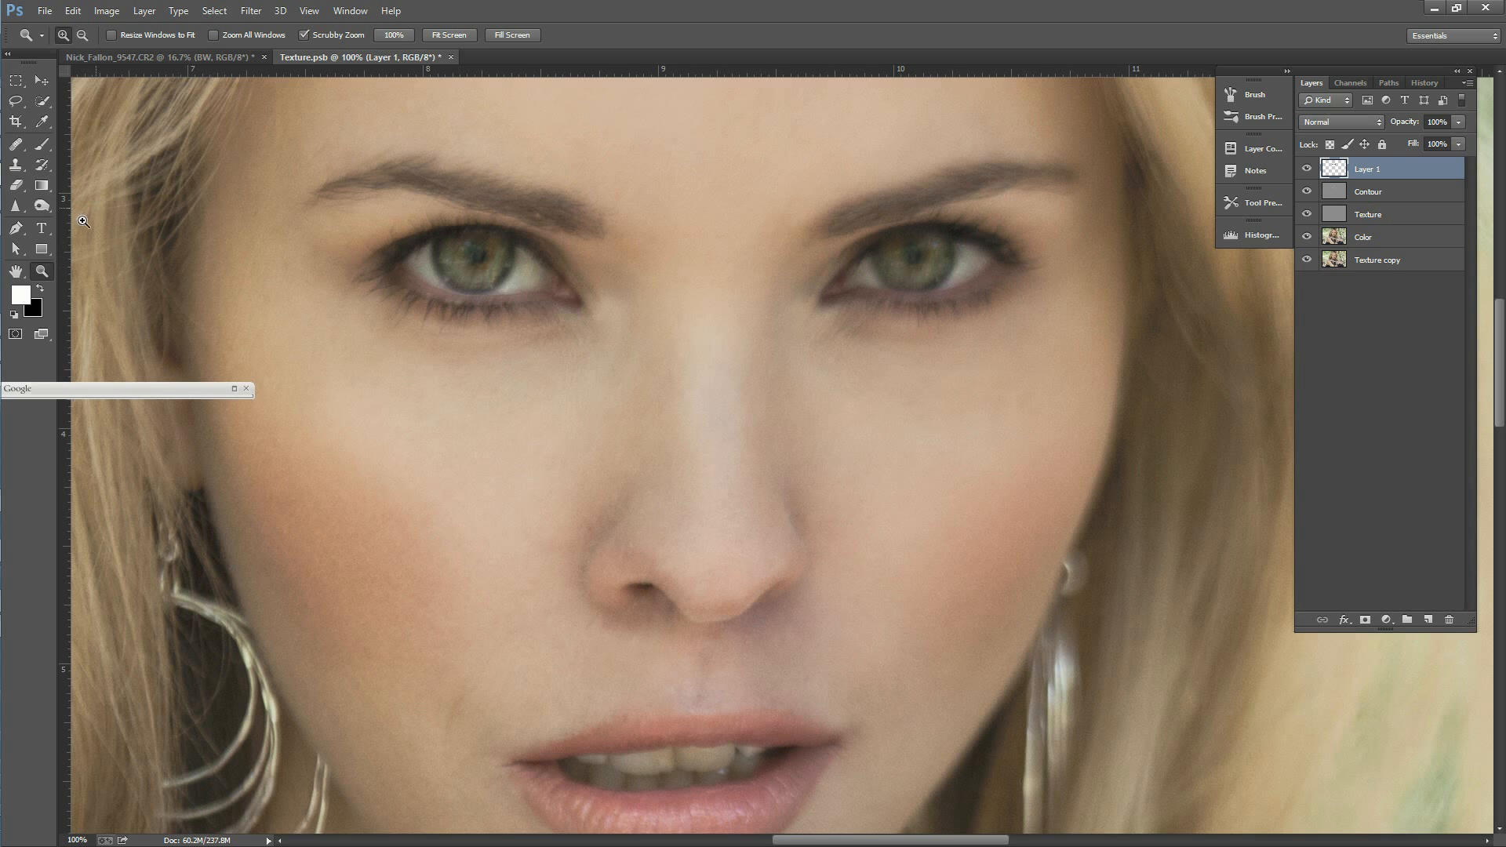
click(404, 255)
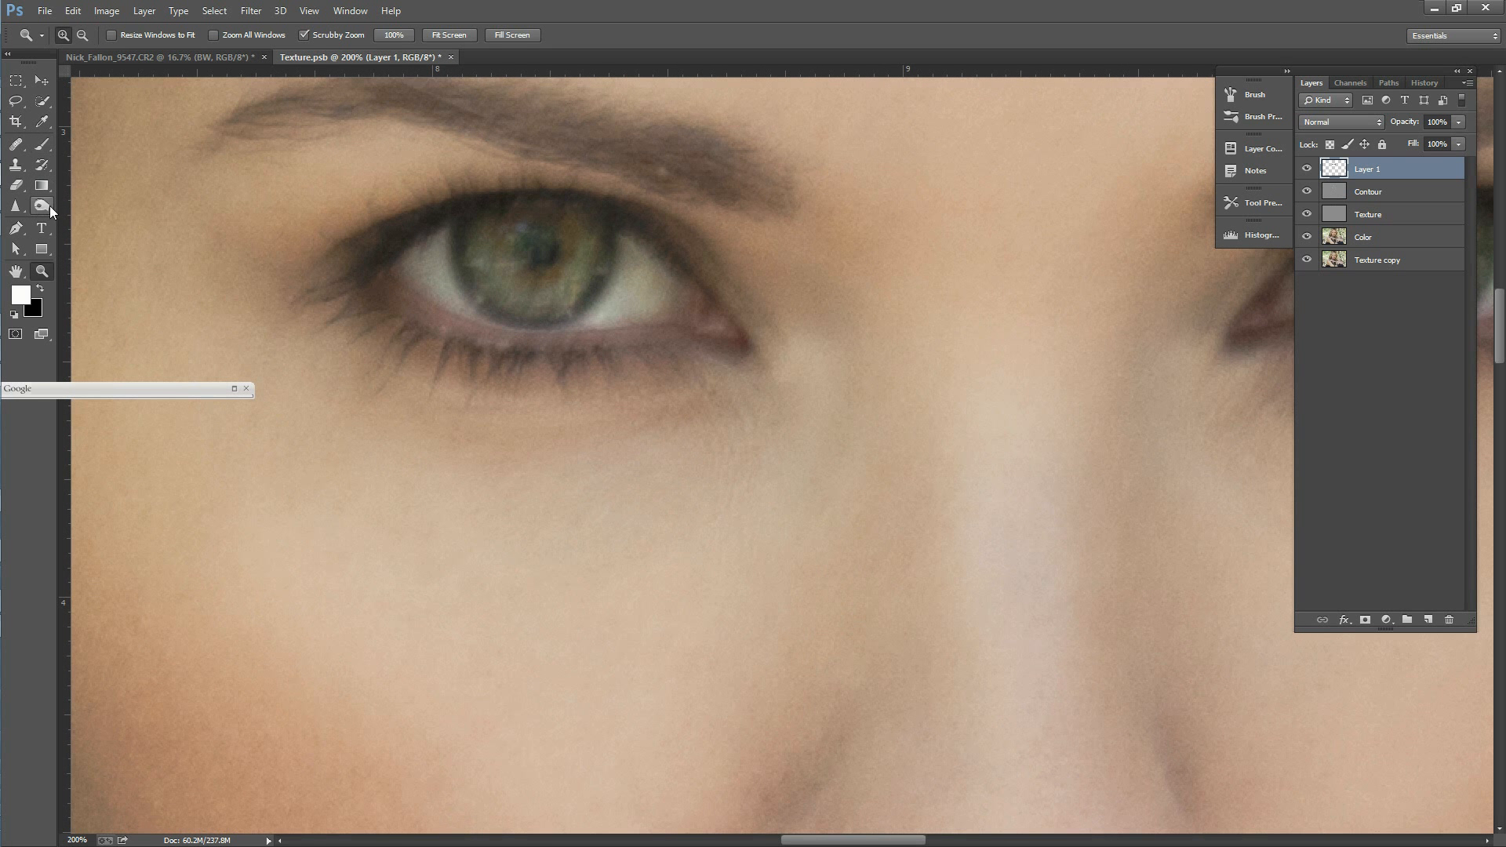
click(50, 205)
mouse_move(460, 242)
mouse_down()
mouse_move(471, 294)
mouse_move(513, 318)
mouse_move(585, 307)
mouse_move(604, 272)
mouse_up()
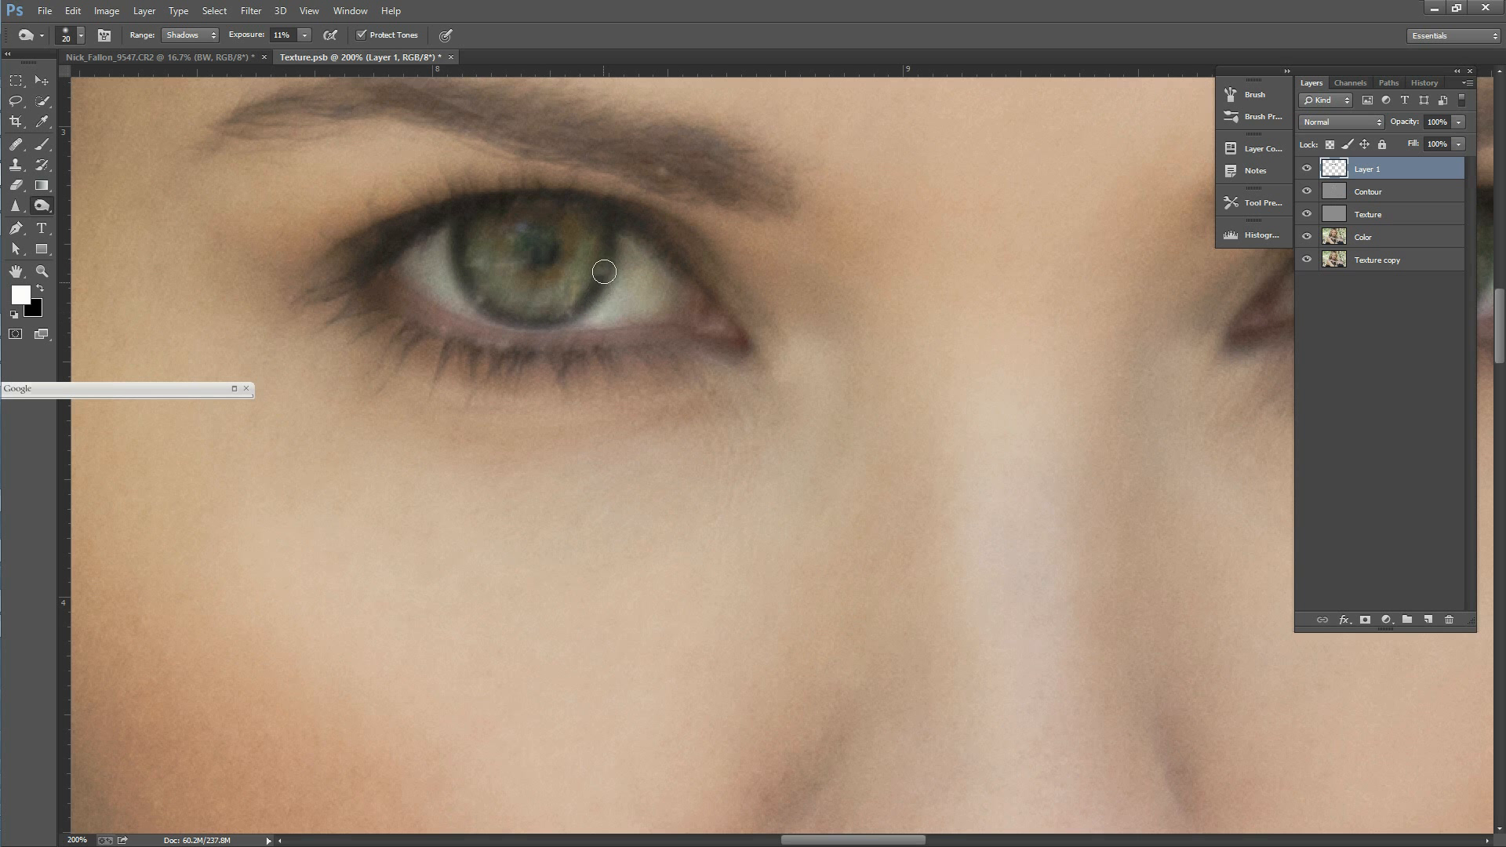
scroll(965, 821, right, 6)
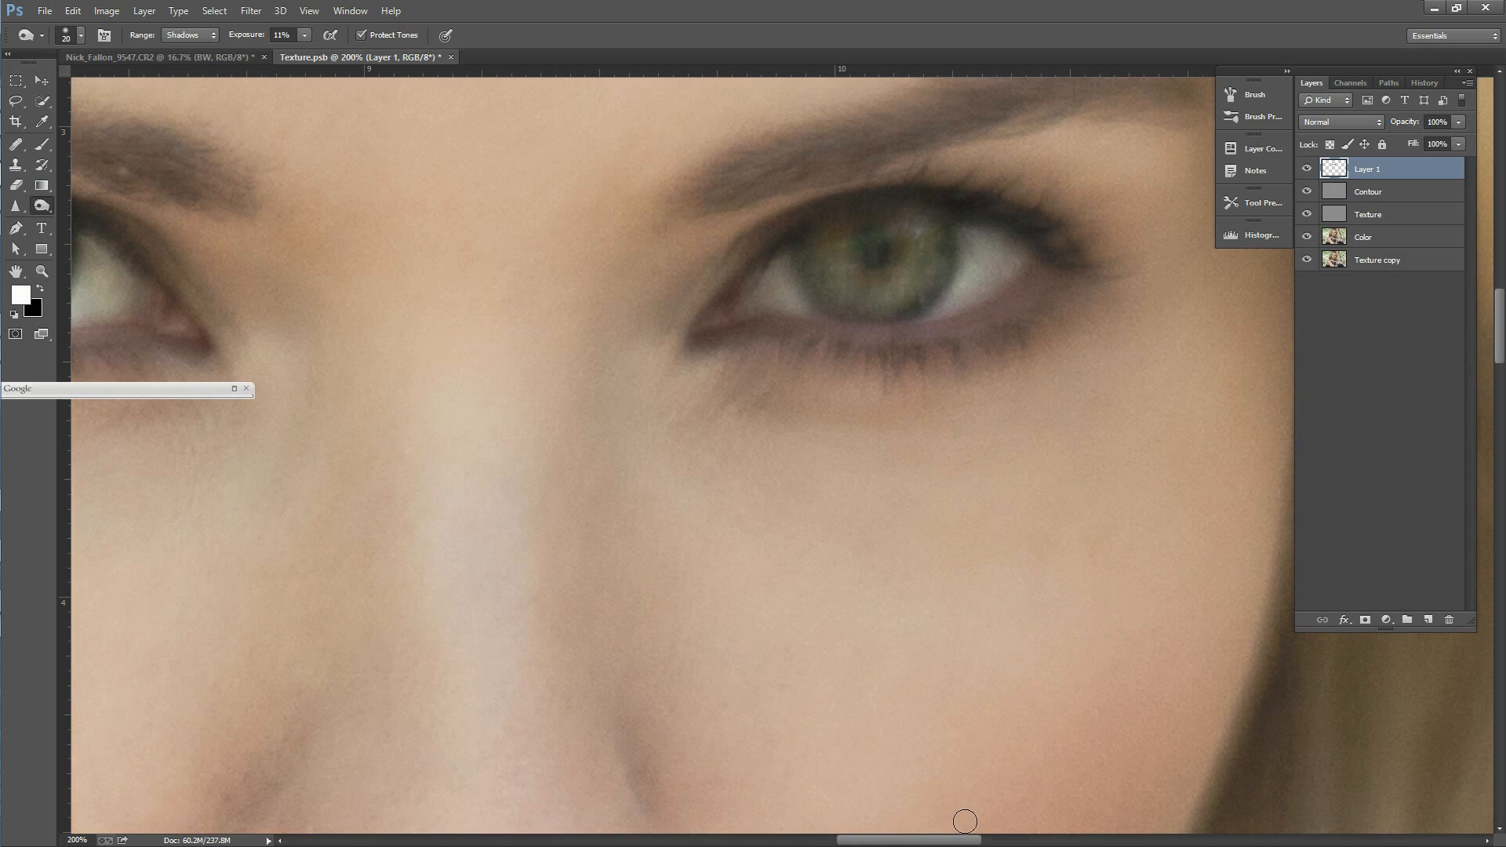
mouse_move(823, 258)
mouse_down()
mouse_move(800, 255)
mouse_move(824, 306)
mouse_move(898, 317)
mouse_move(949, 280)
mouse_move(947, 234)
mouse_up()
Step: Saturate both irises on Layer 1 with the Sponge tool at size 45, mode Saturate and 26% flow
mouse_move(45, 204)
mouse_down()
mouse_move(94, 222)
mouse_move(95, 239)
mouse_up()
key(bracketleft)
key(bracketleft)
key(bracketleft)
key(bracketleft)
key(bracketleft)
key(bracketleft)
key(bracketleft)
key(bracketleft)
key(bracketleft)
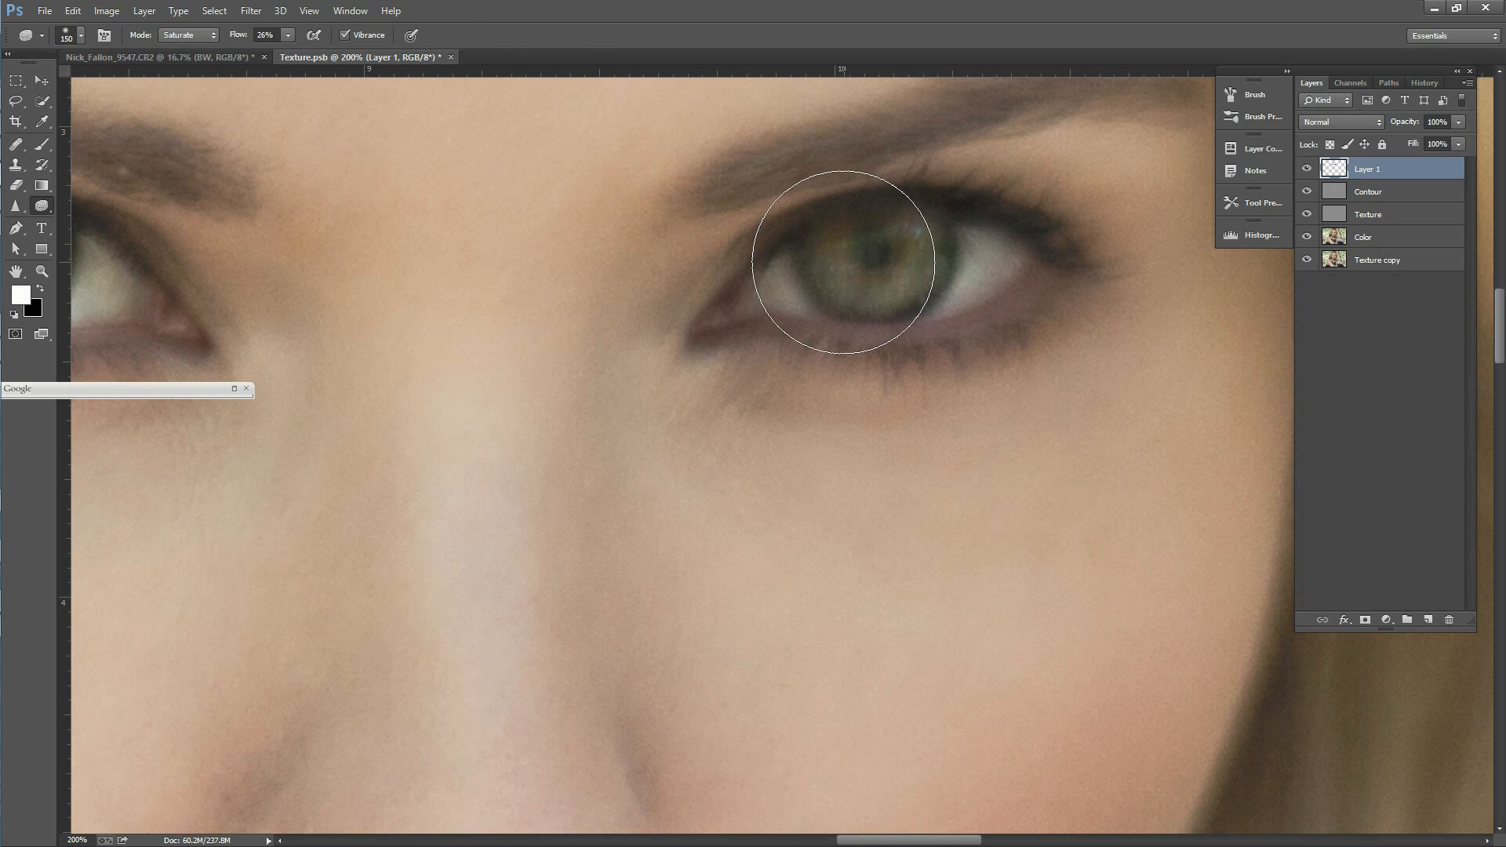
key(bracketleft)
key(bracketleft)
key(bracketleft)
mouse_move(840, 246)
mouse_down()
mouse_move(859, 290)
mouse_move(889, 288)
mouse_move(919, 259)
mouse_move(880, 279)
mouse_move(829, 275)
mouse_move(879, 293)
mouse_move(930, 244)
mouse_move(910, 286)
mouse_move(855, 293)
mouse_move(823, 259)
mouse_up()
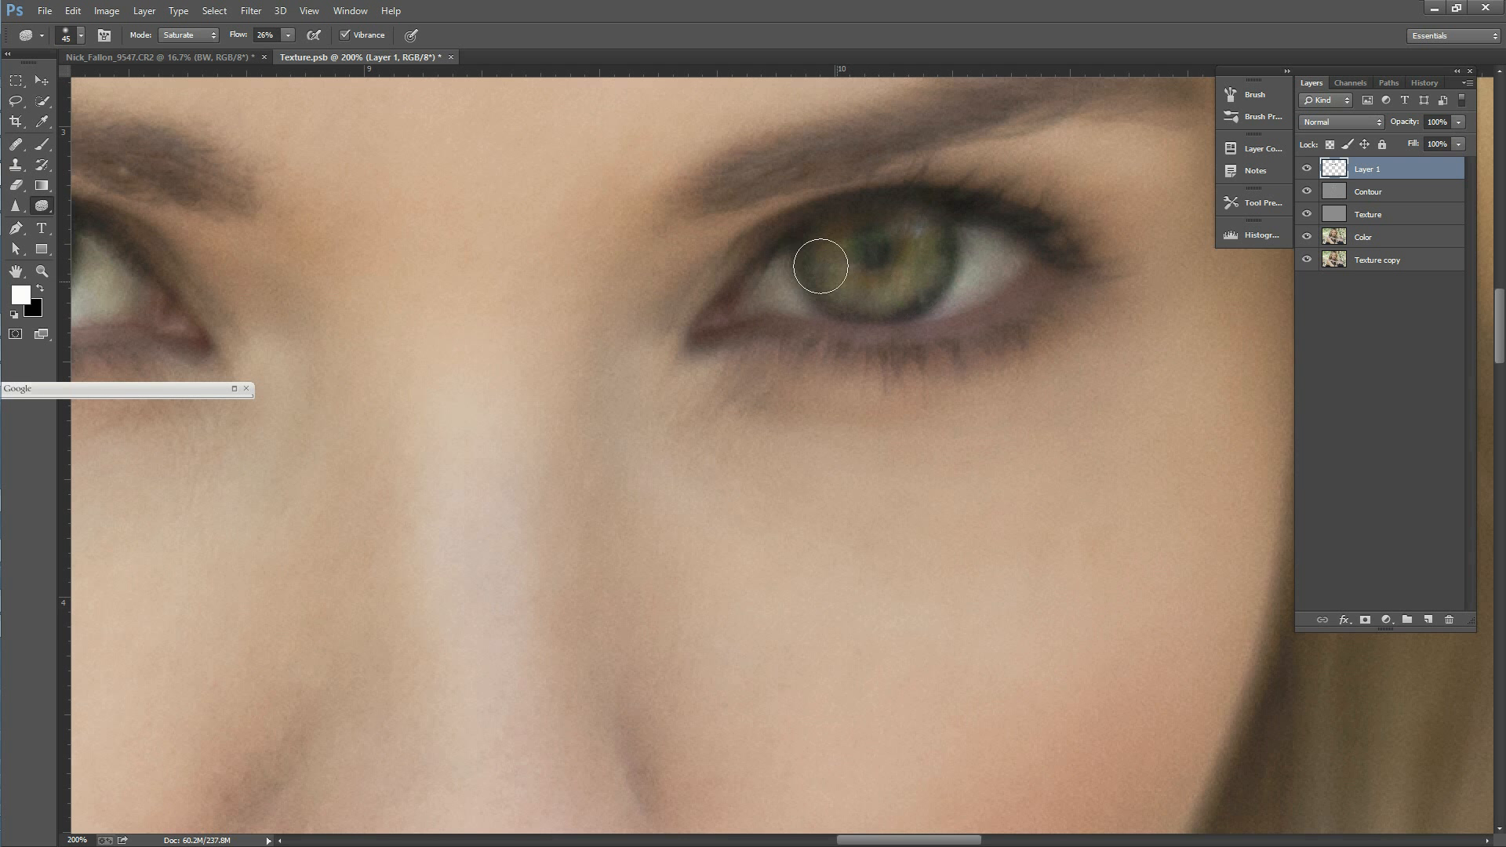
drag(885, 841, 832, 841)
mouse_move(453, 249)
mouse_down()
mouse_move(479, 284)
mouse_move(549, 267)
mouse_move(504, 223)
mouse_up()
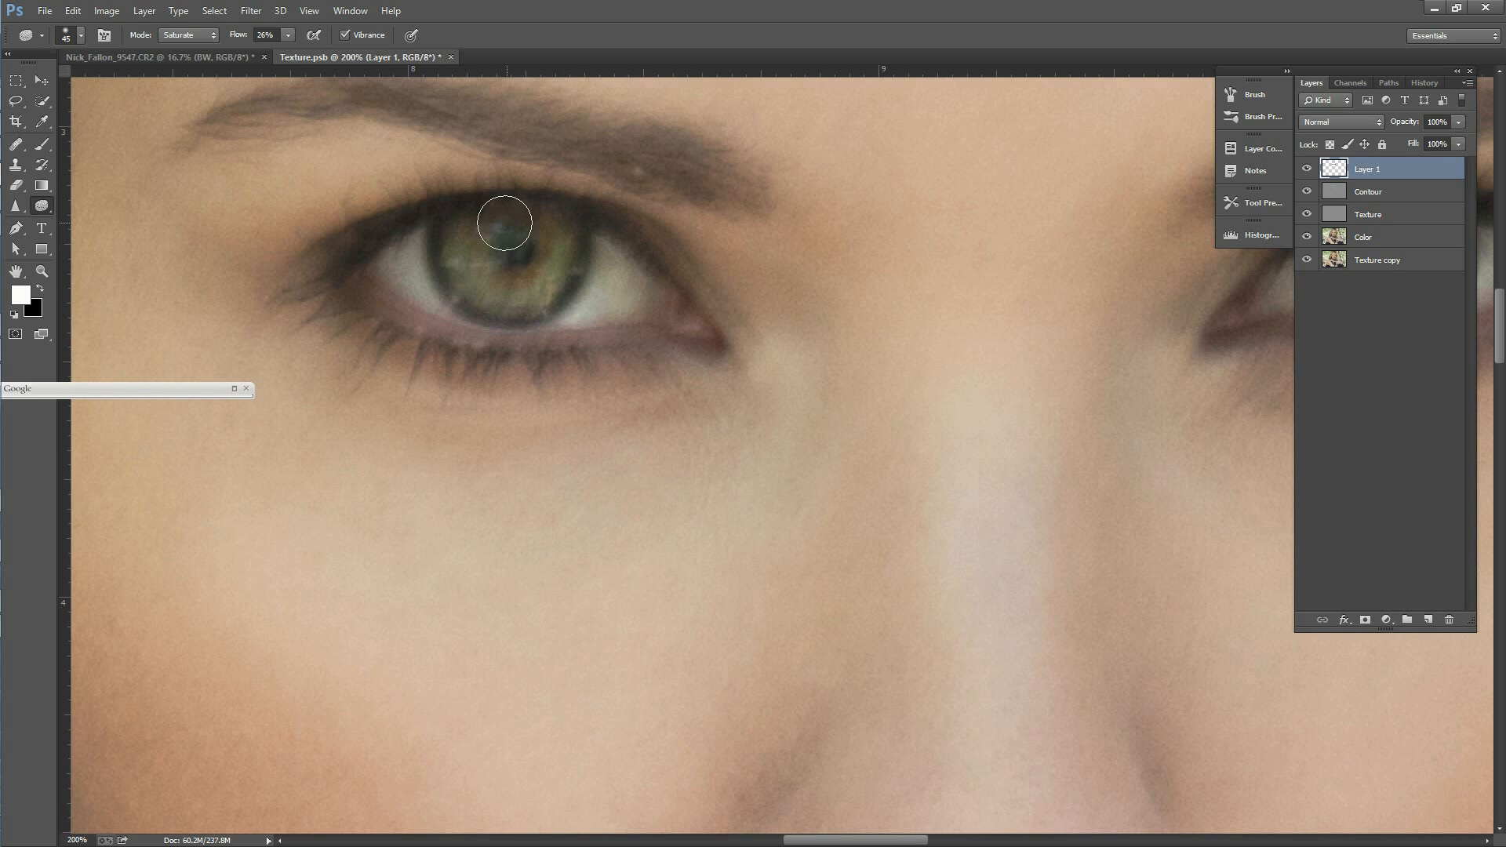
Step: Compare the portrait with and without the eye retouching on Layer 1 at several magnifications
click(45, 269)
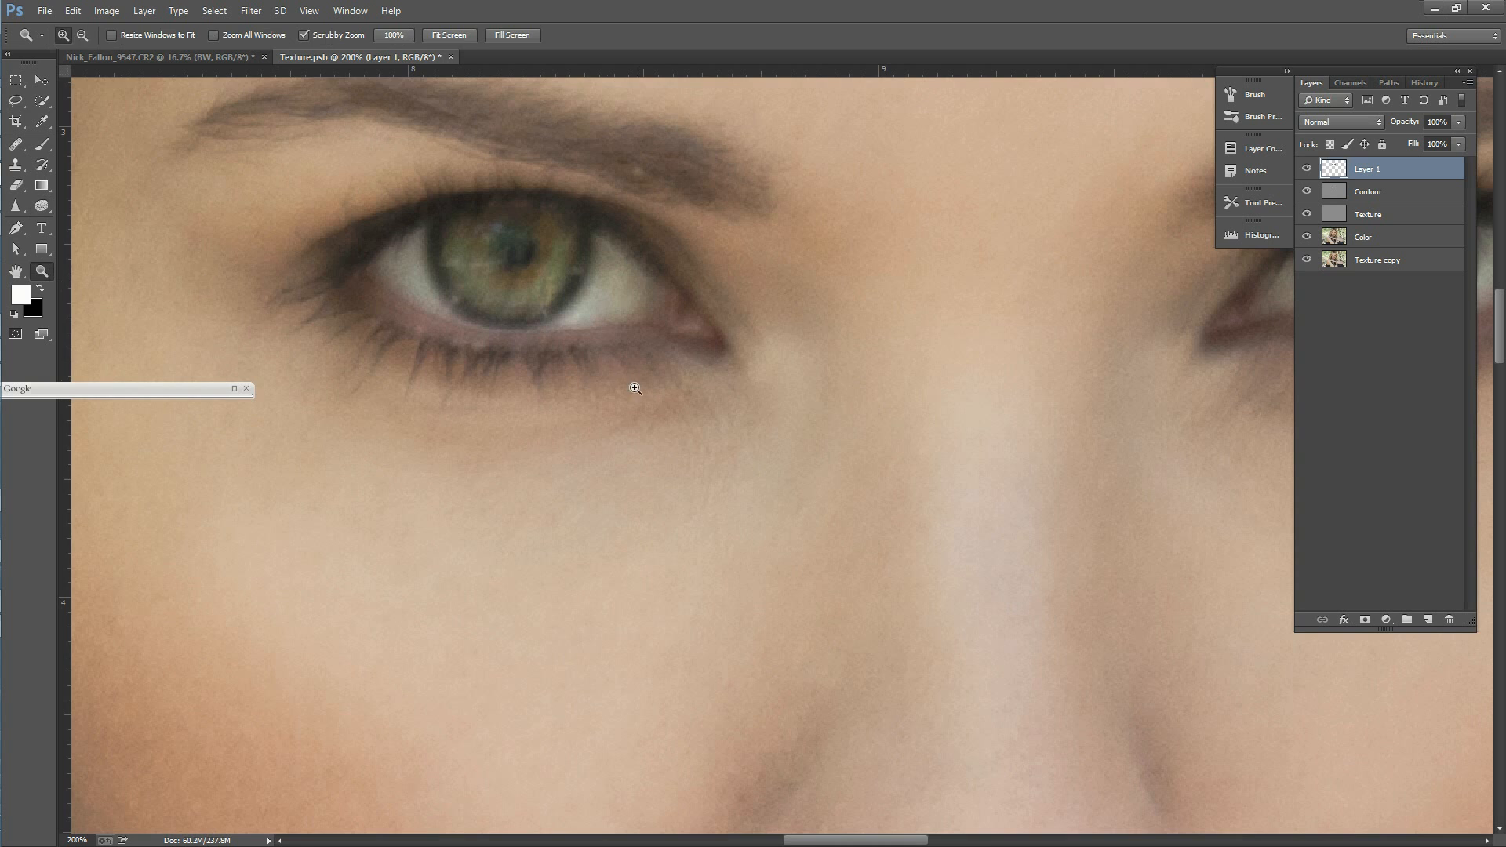
alt+click(614, 384)
click(1308, 169)
click(1308, 169)
alt+click(634, 388)
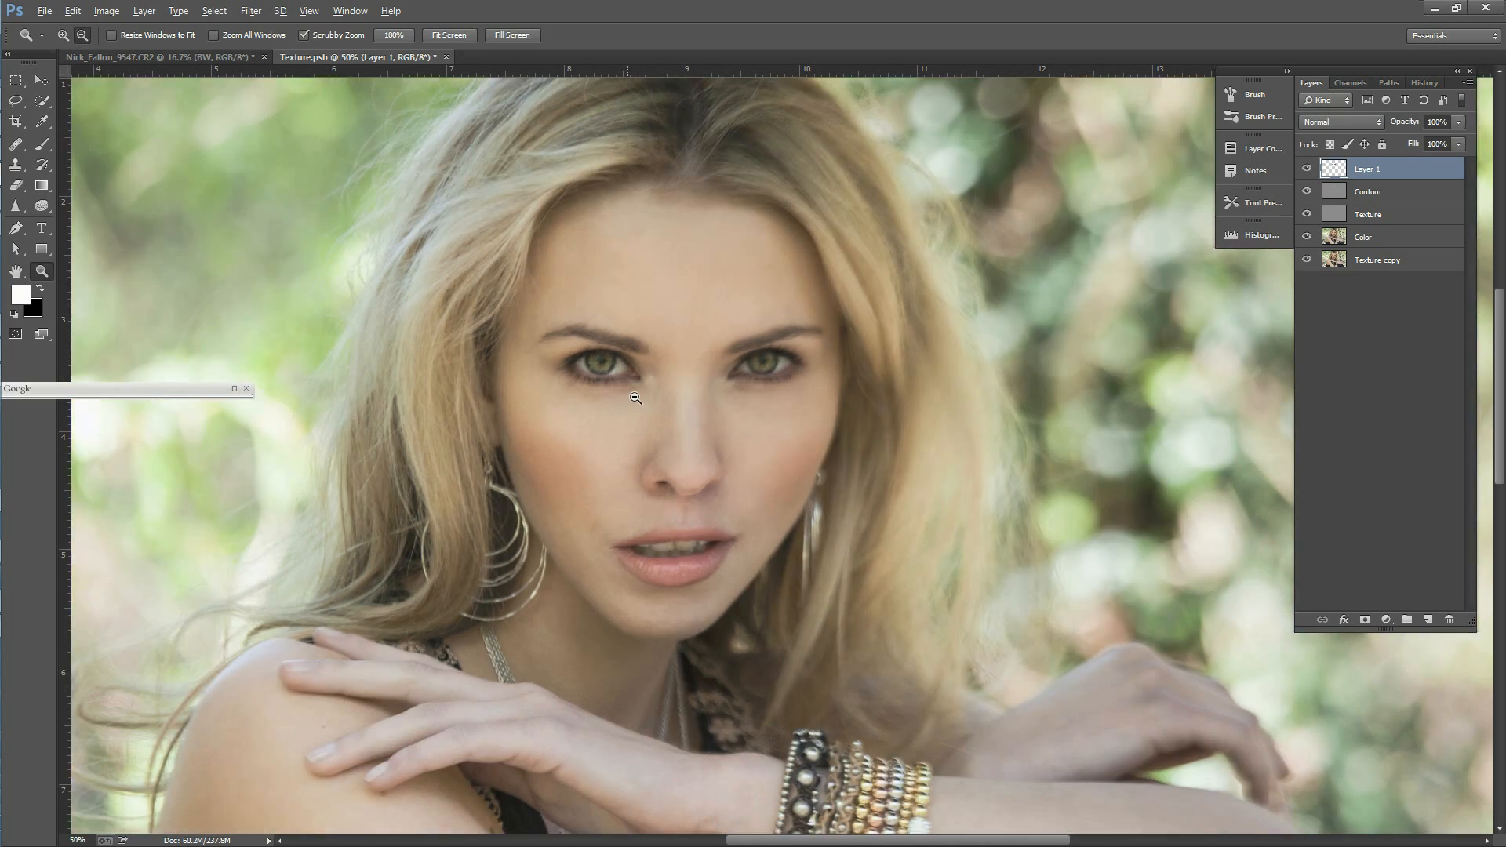
alt+click(634, 387)
click(1307, 170)
click(1310, 171)
click(1310, 171)
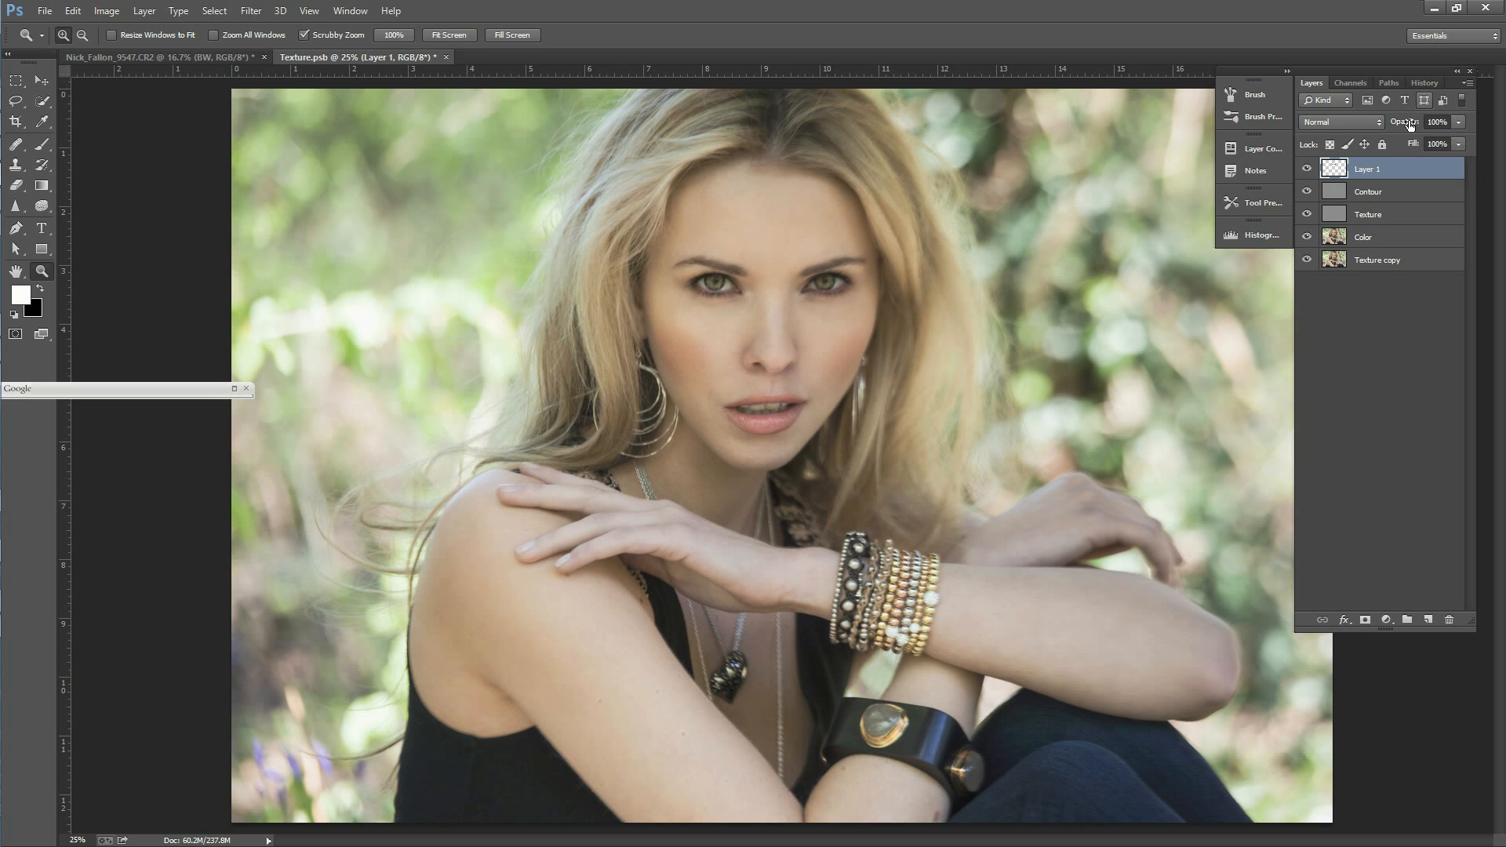
alt+click(816, 434)
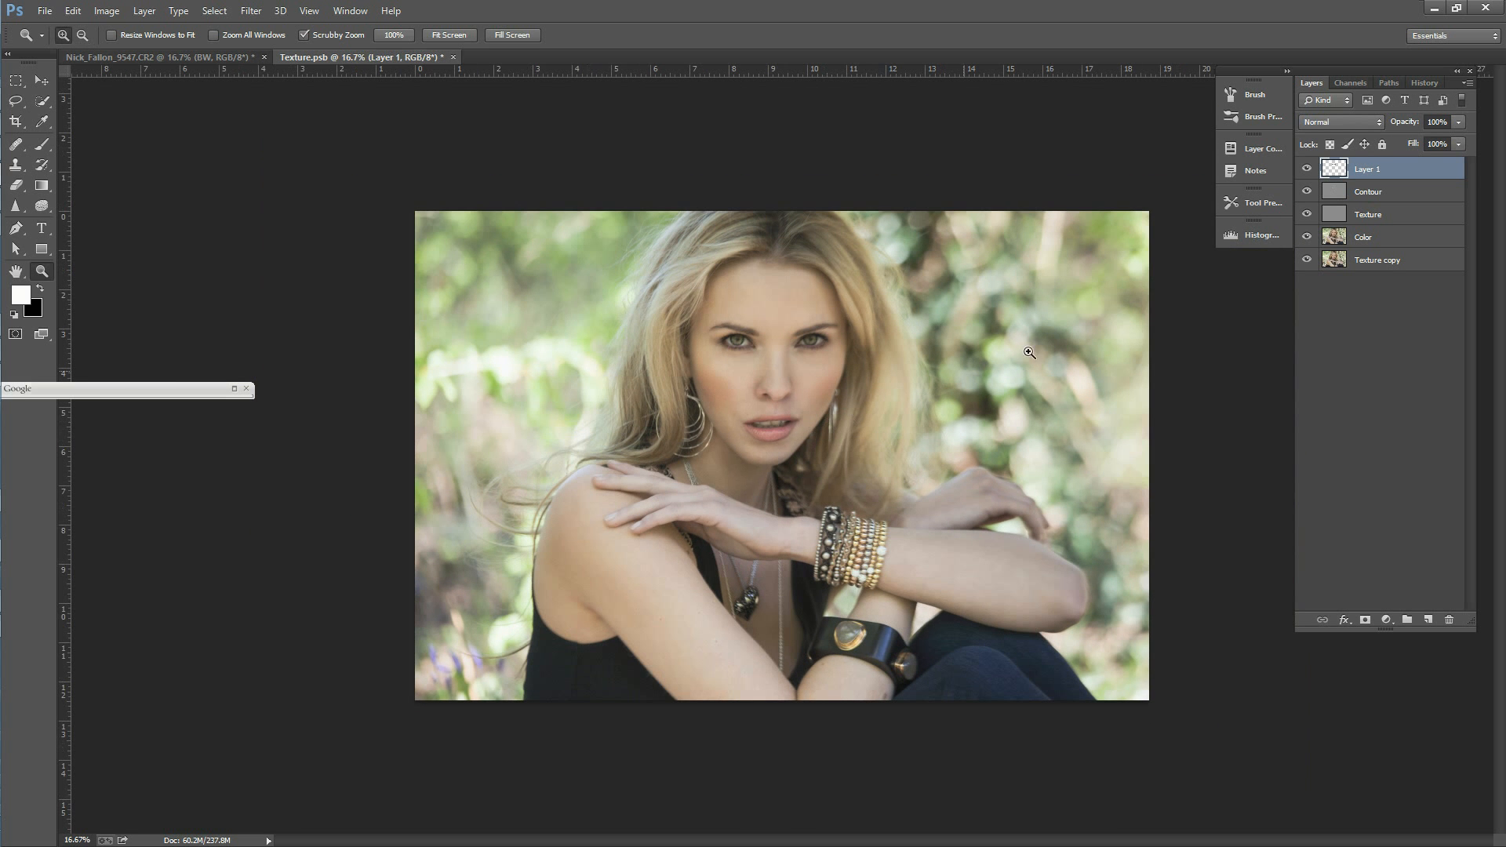
click(764, 341)
click(764, 341)
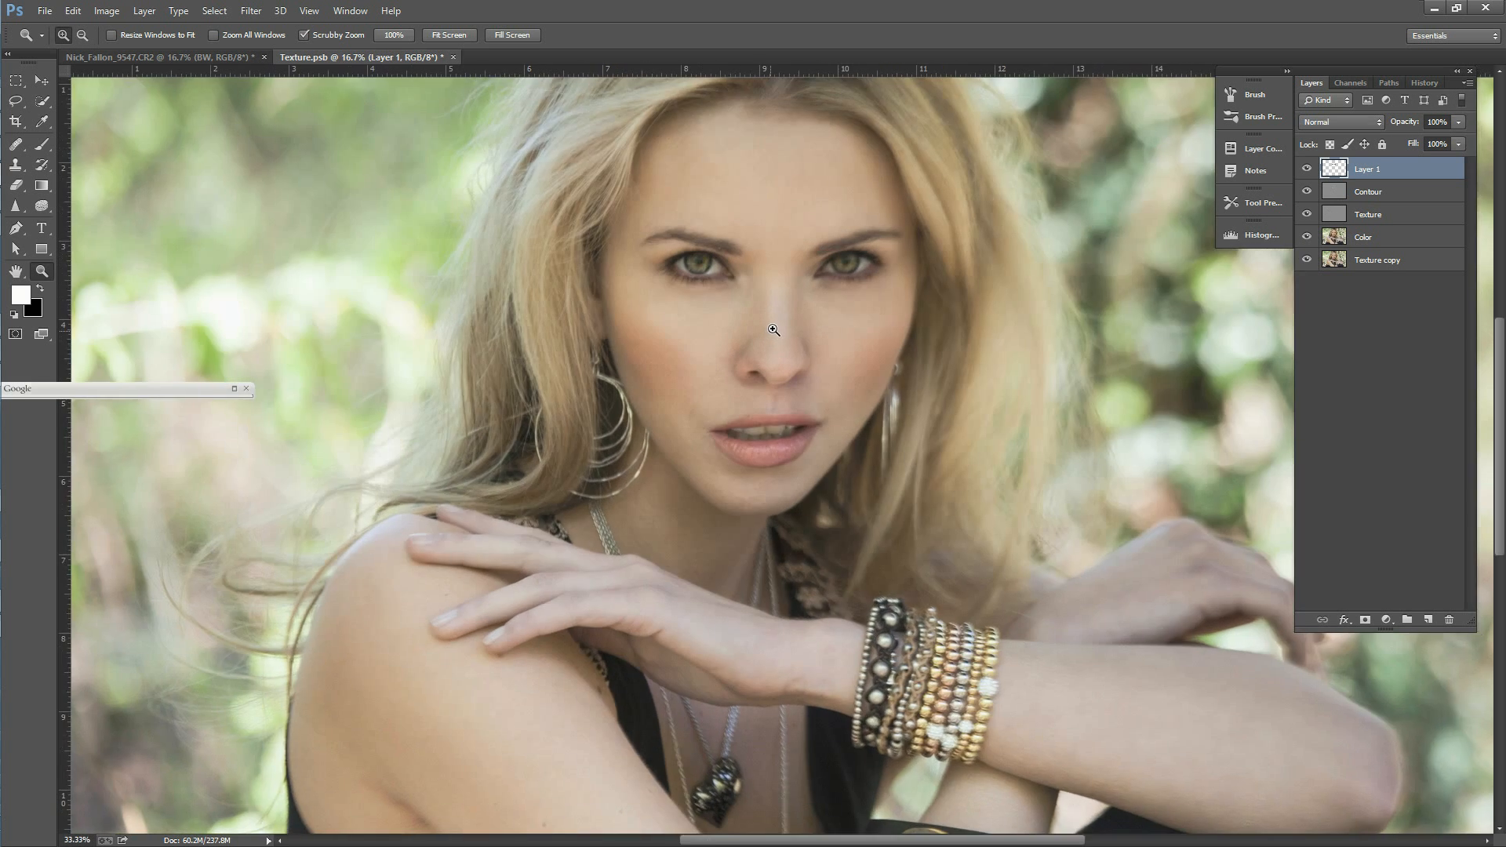
click(767, 338)
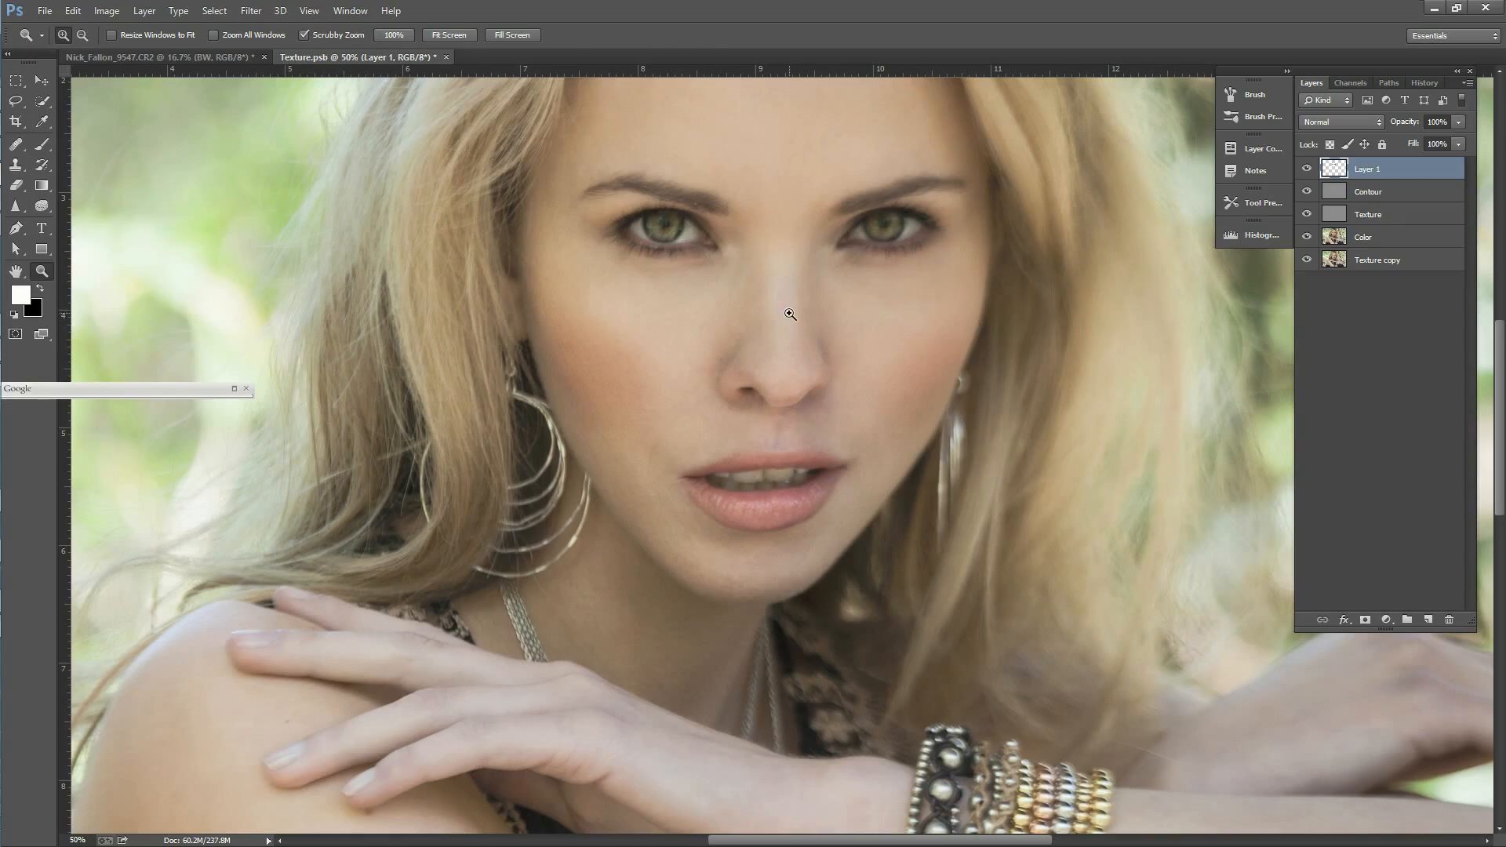
key(ctrl+comma)
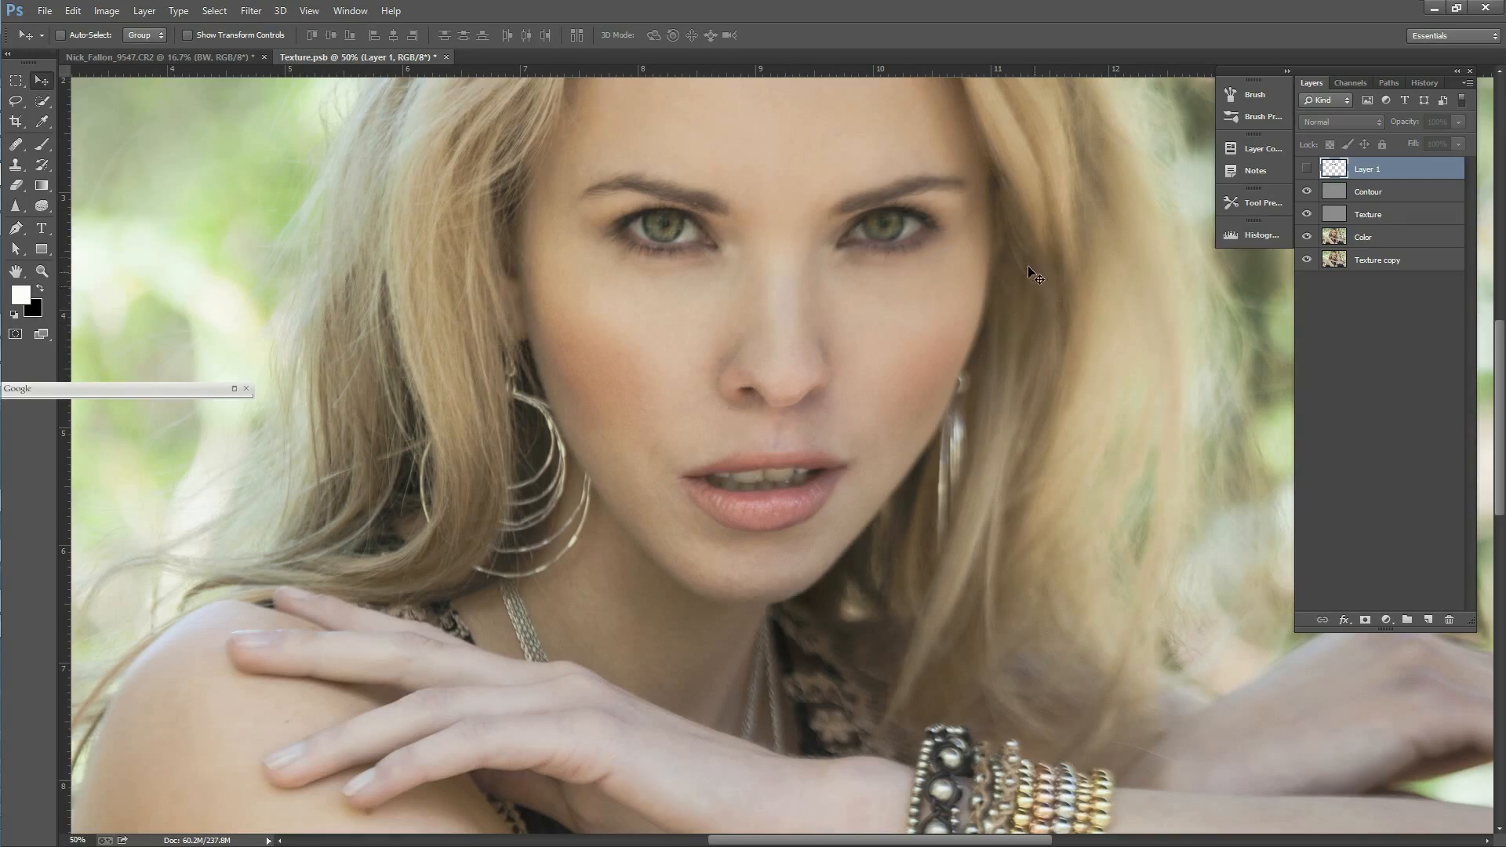
Step: Save the edited Texture.psb and return to the main portrait document
click(1425, 82)
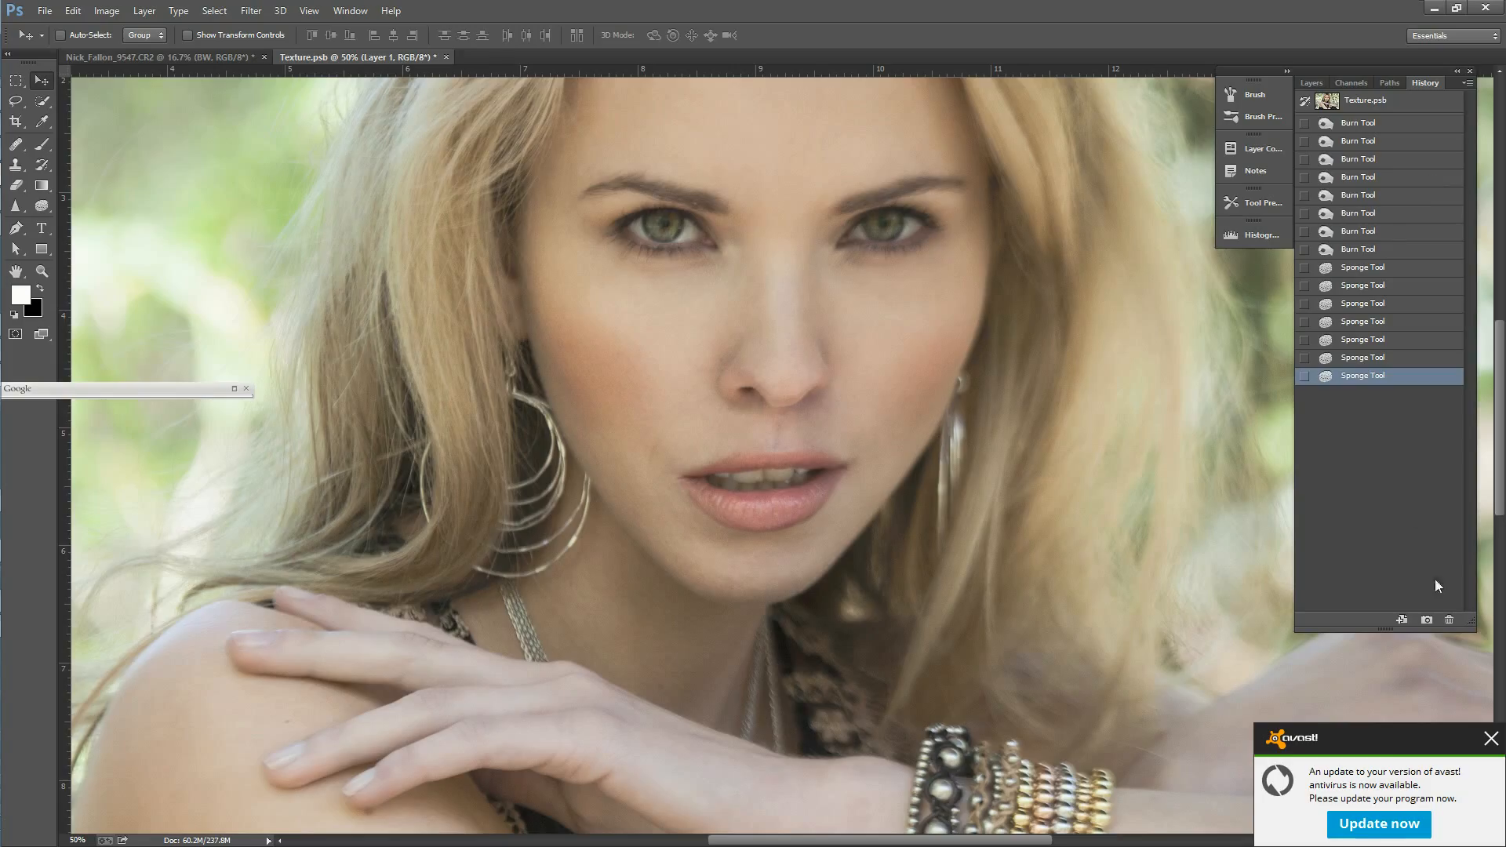
click(1426, 620)
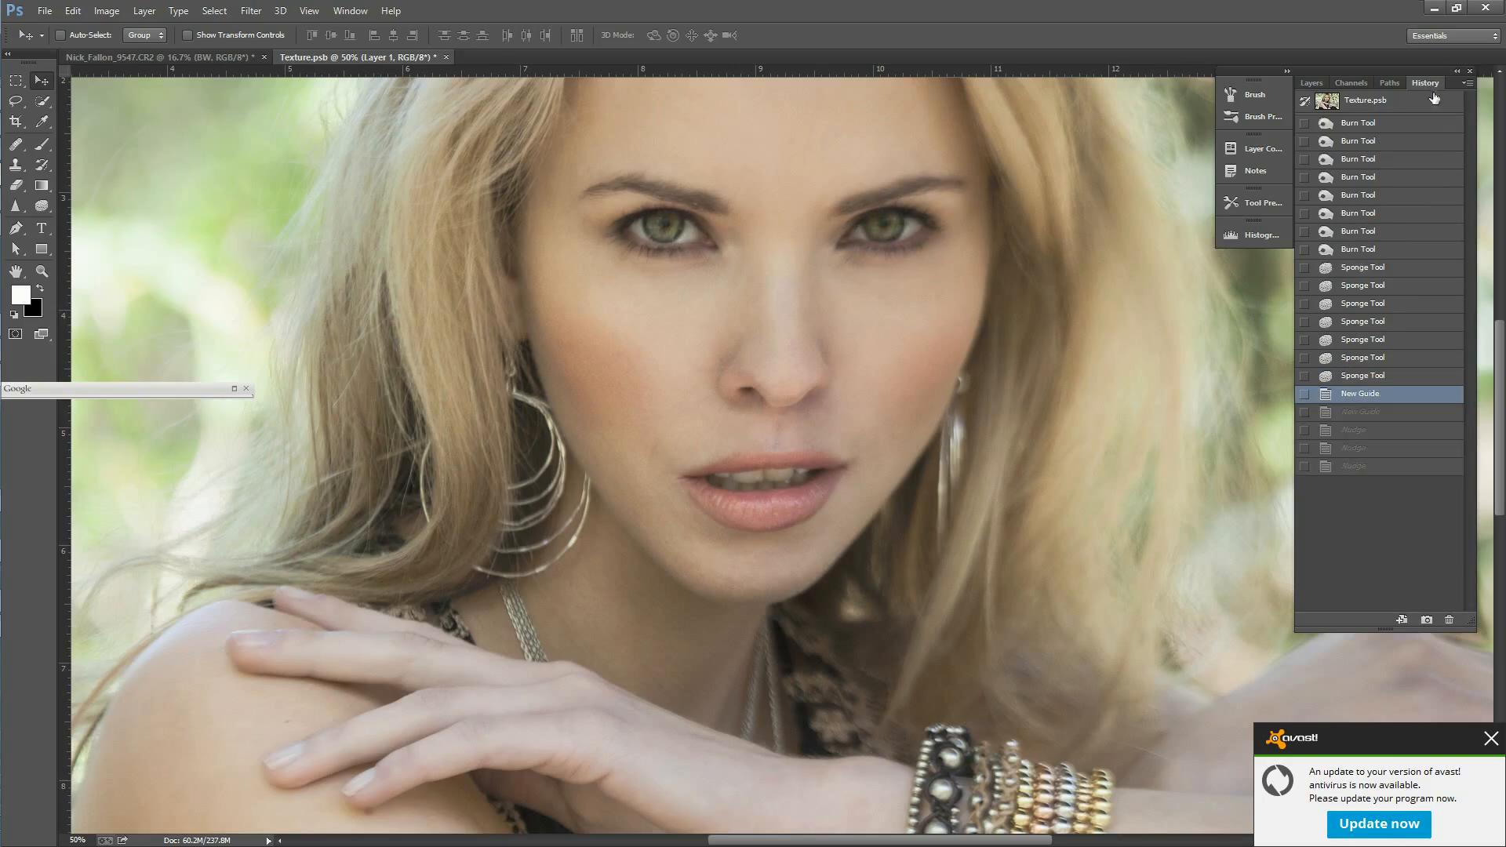
key(ctrl+s)
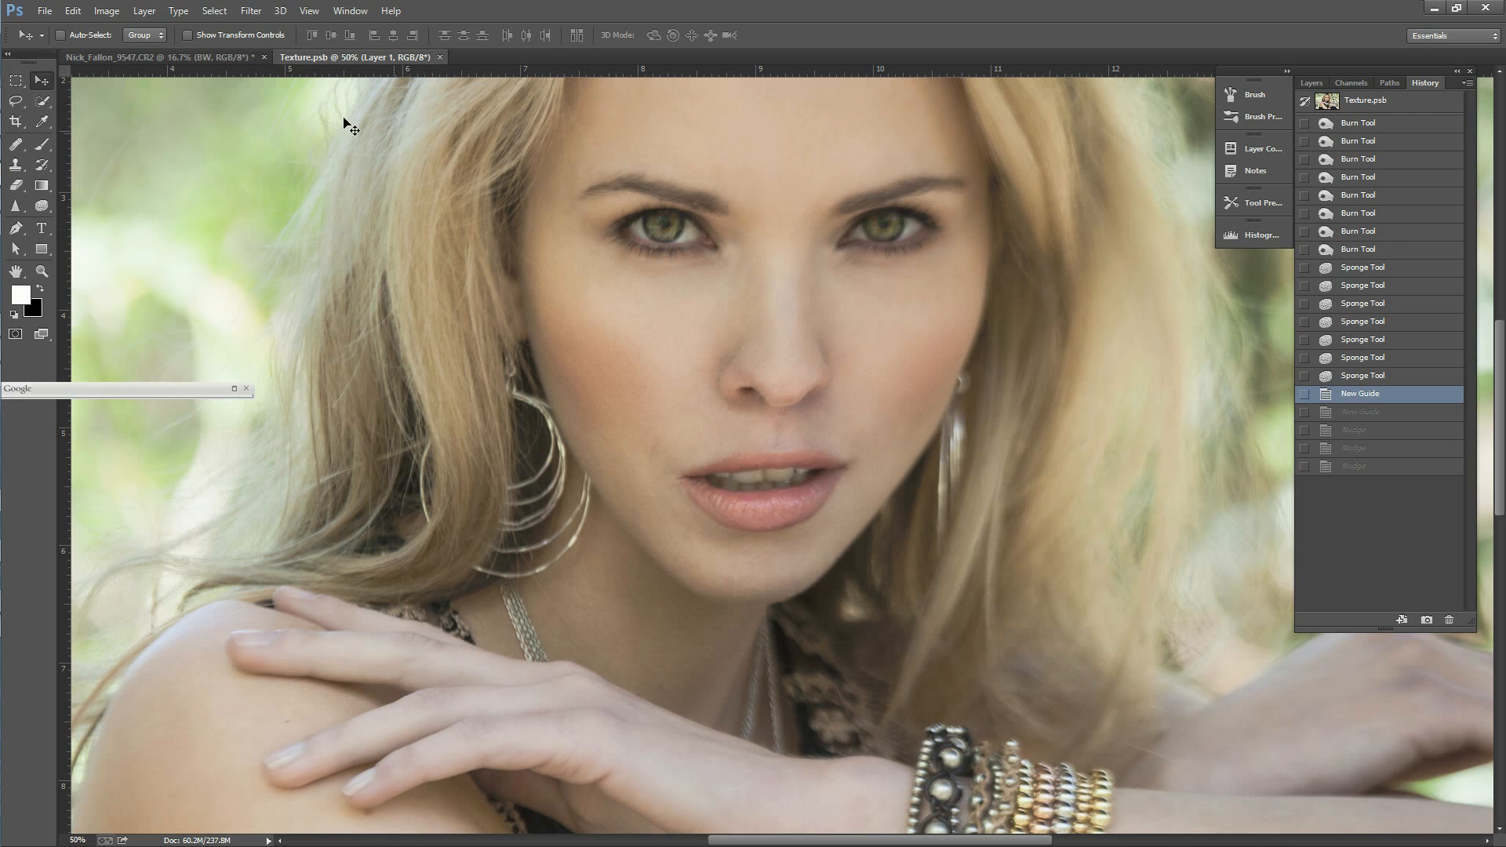
click(229, 59)
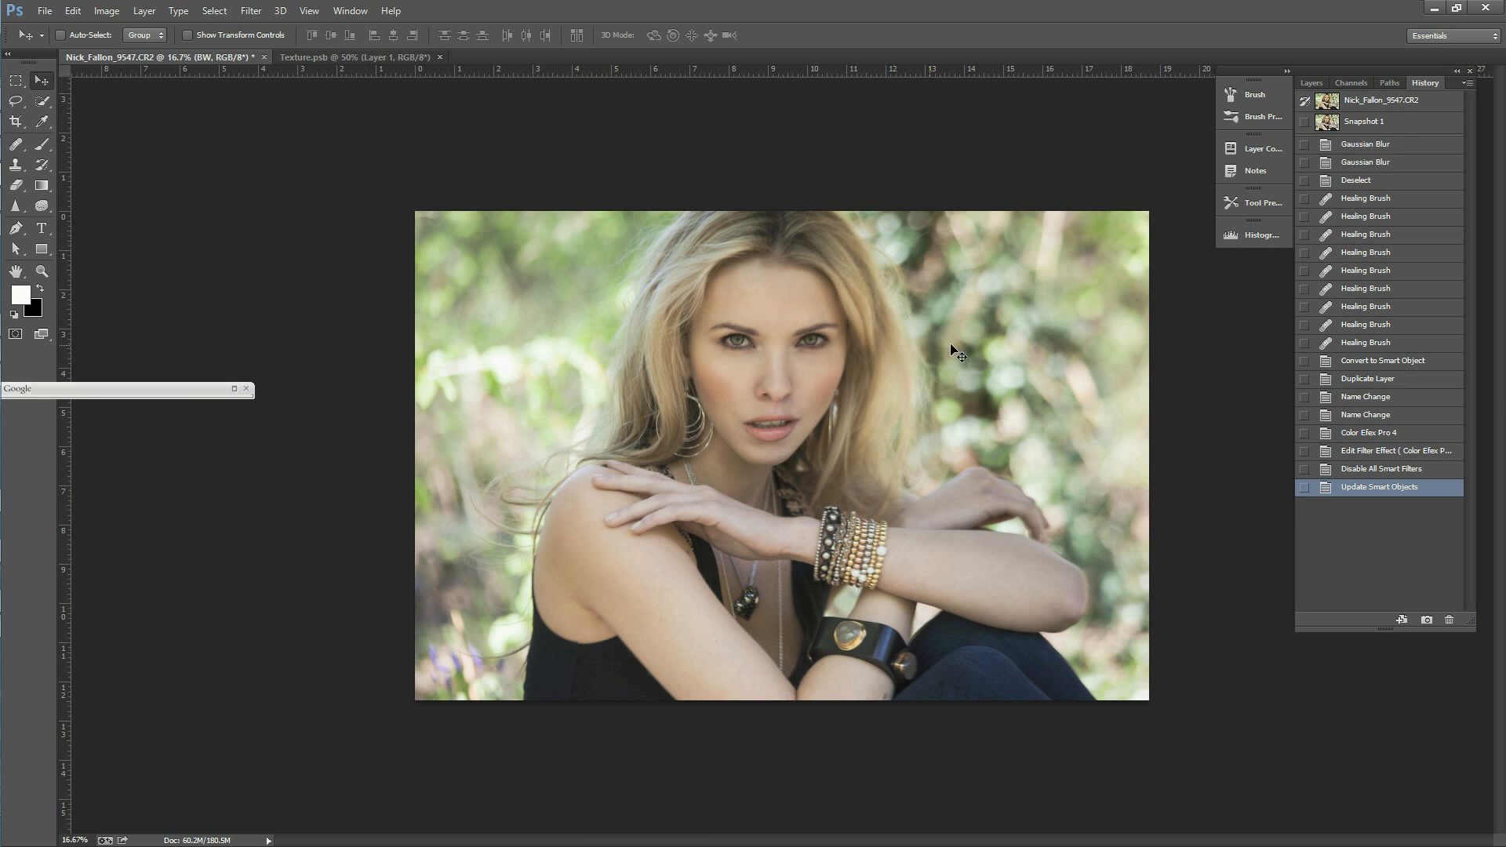
Step: Take a new history snapshot of the portrait and compare it with the original state and Snapshot 1
click(1427, 620)
click(1373, 121)
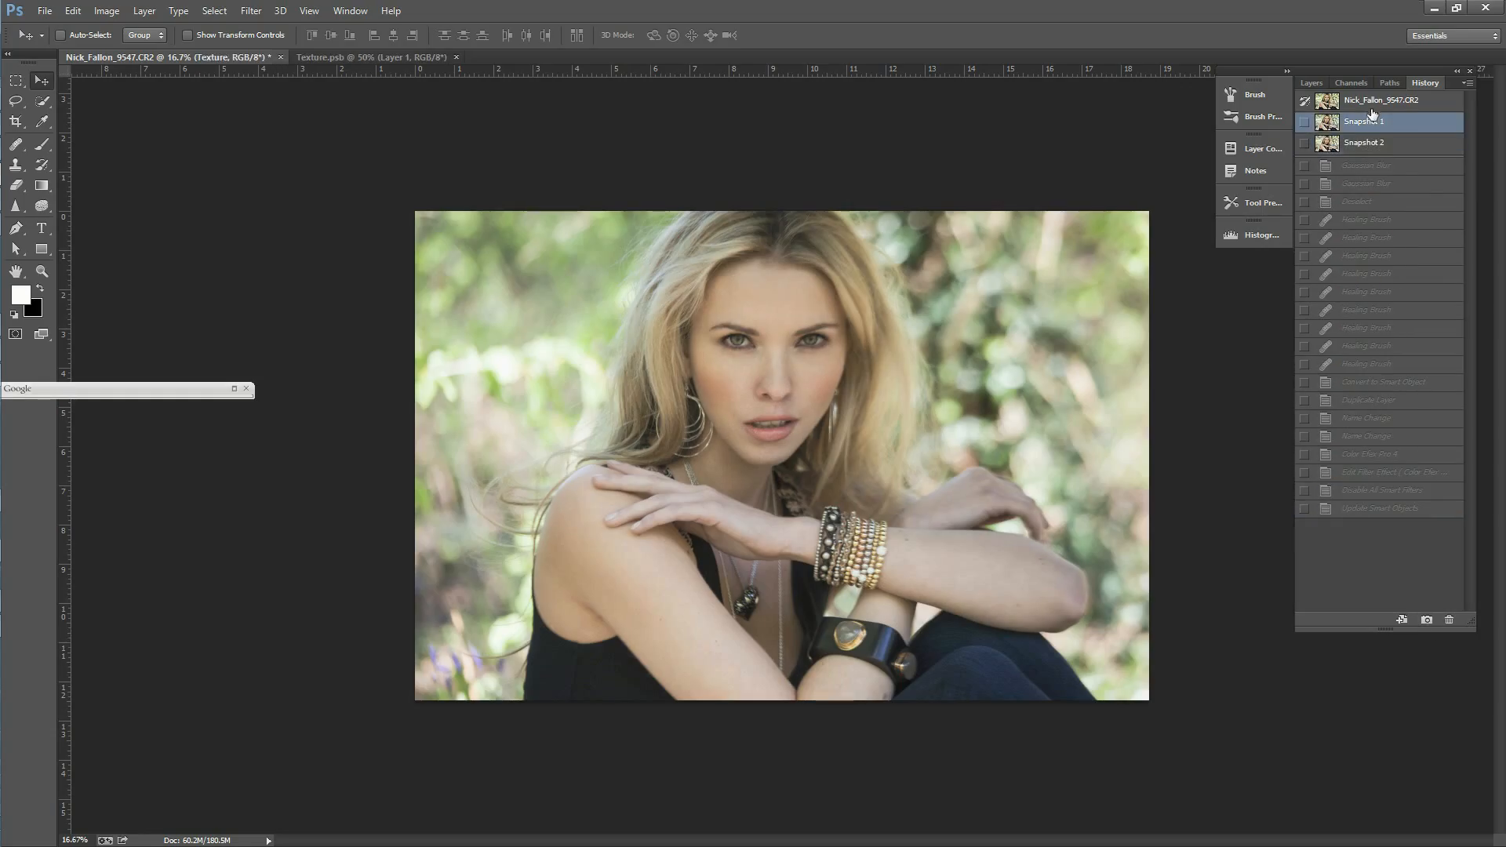
click(1372, 102)
click(1373, 125)
click(1371, 146)
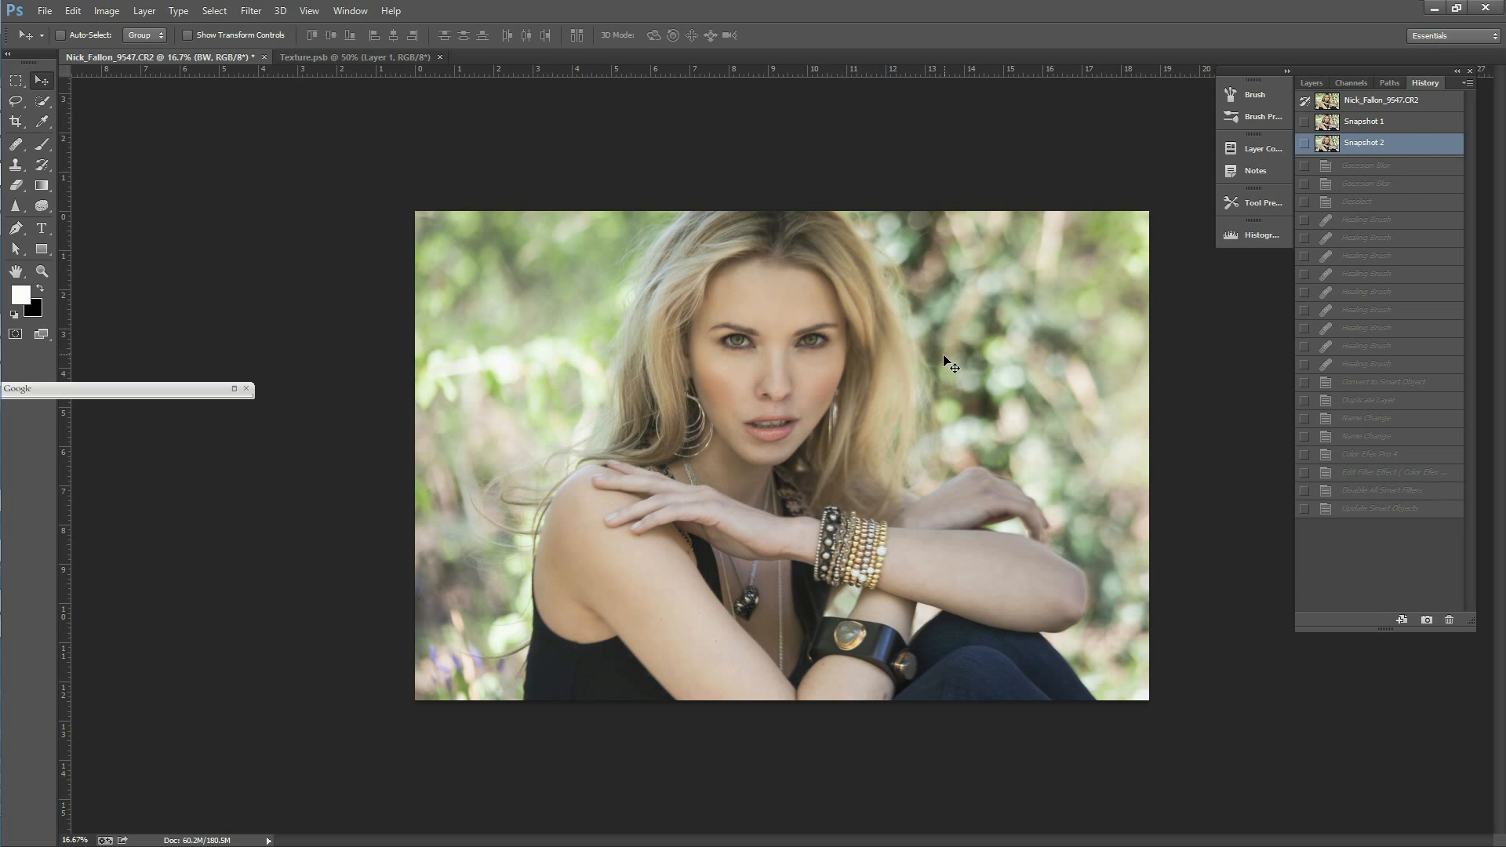
Step: Show the BW smart object layer and open it in the Silver Efex Pro 2 filter
click(1312, 82)
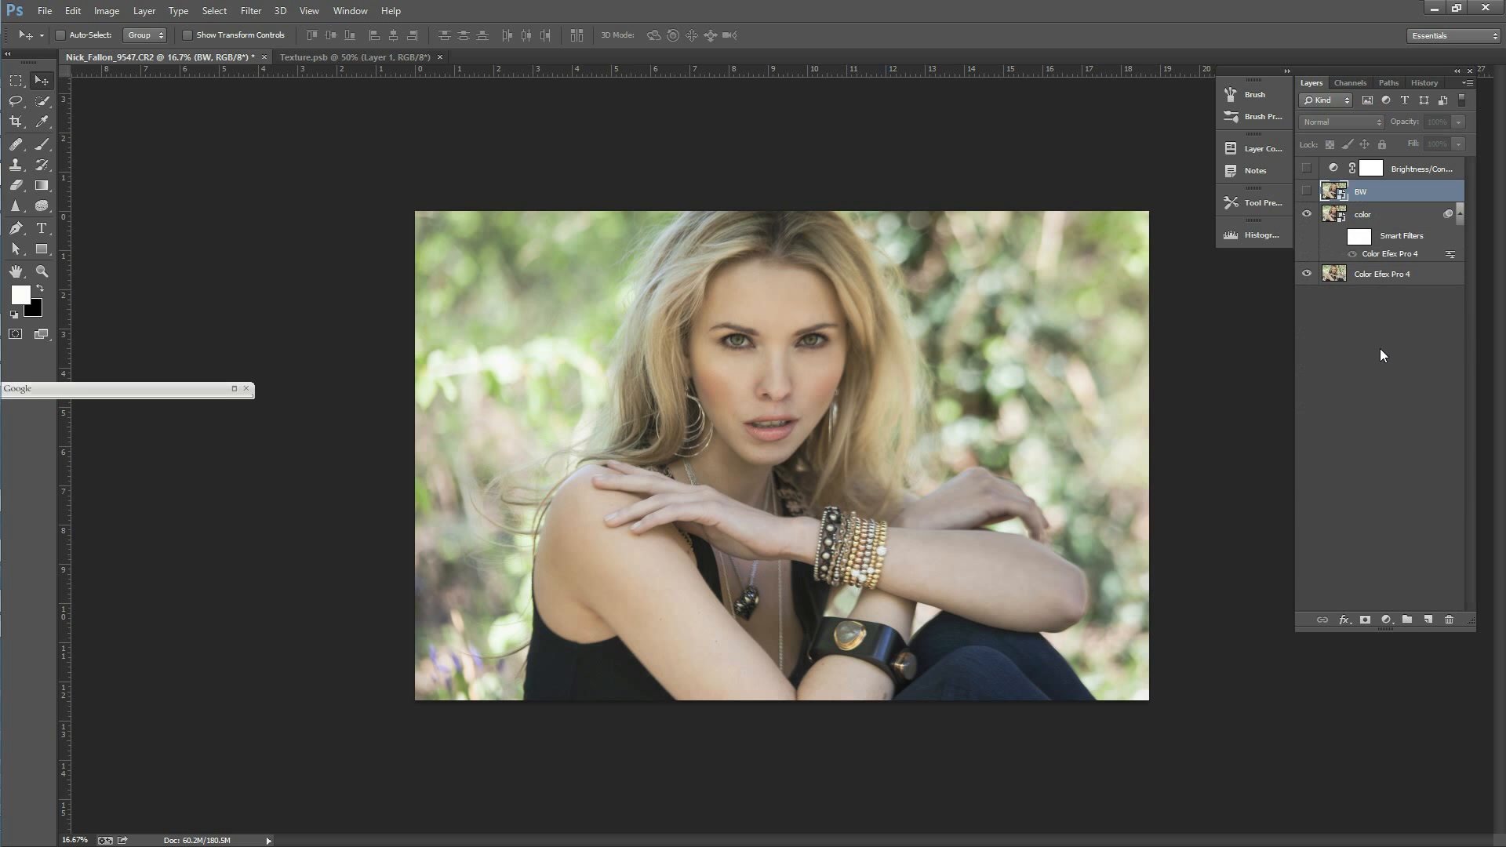
click(1306, 190)
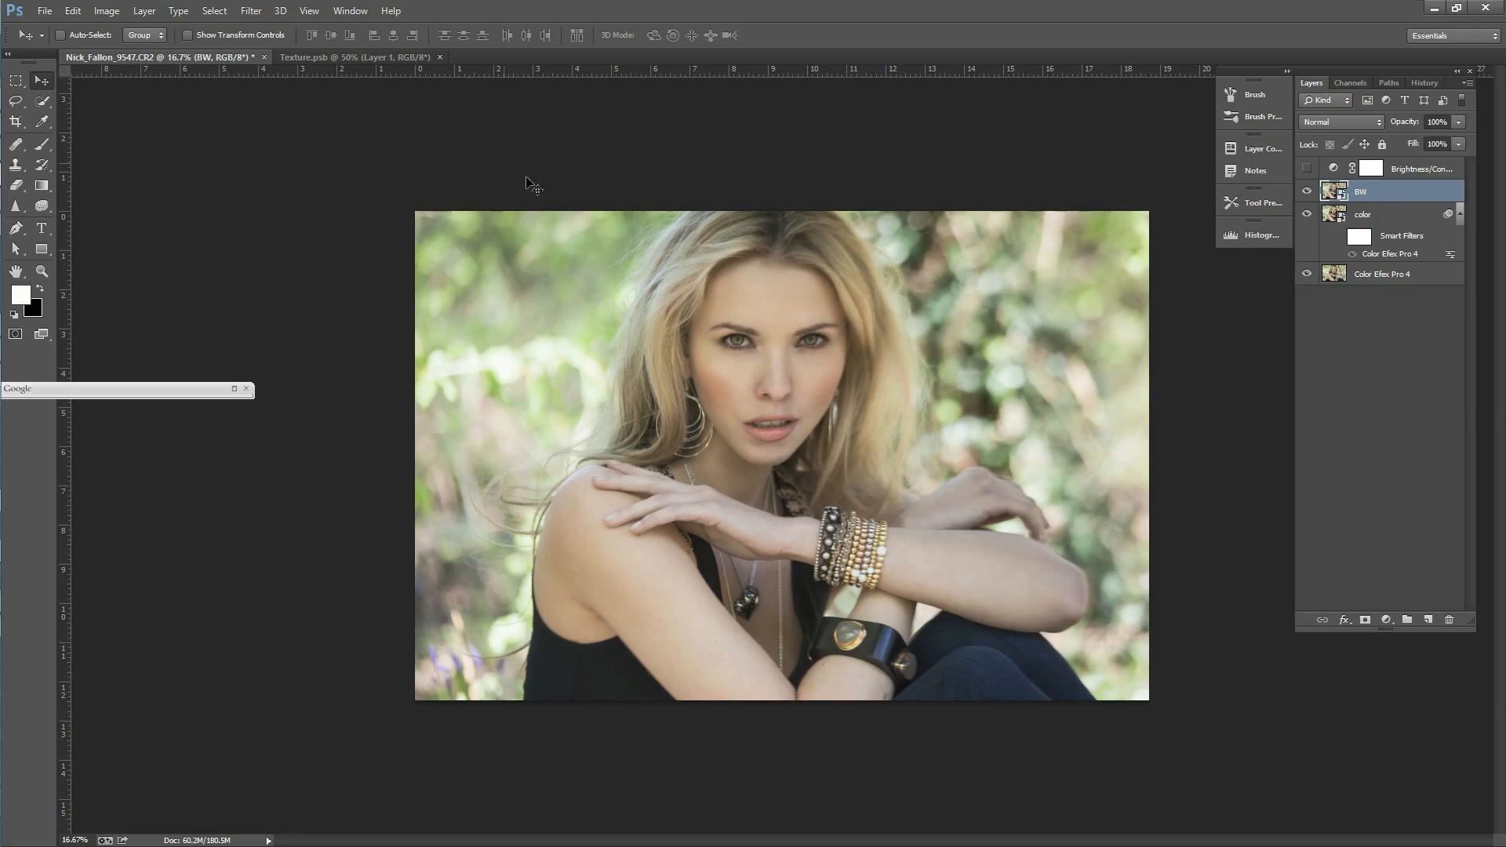
click(251, 11)
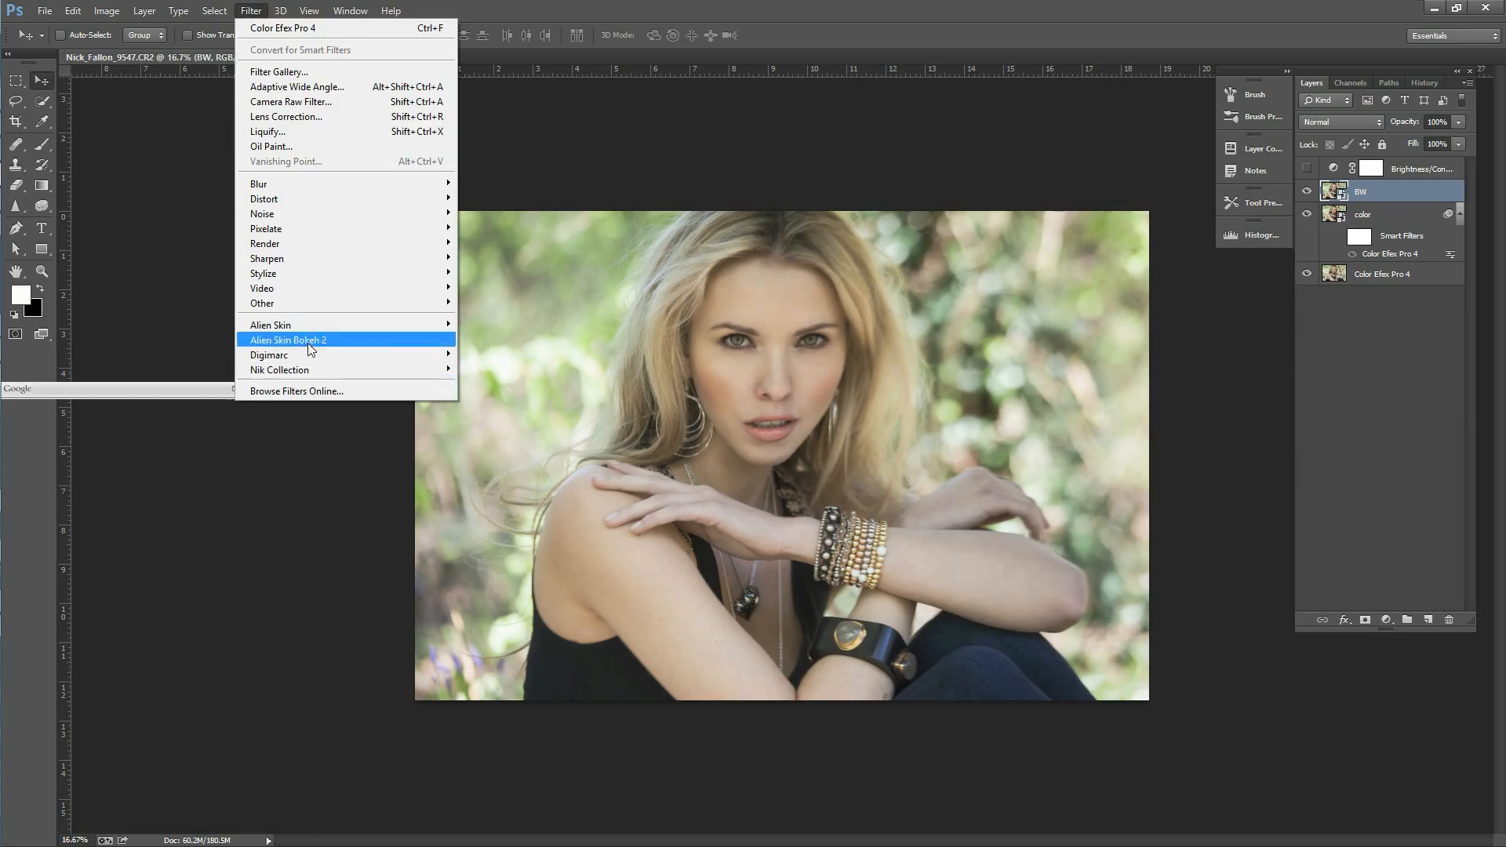
mouse_move(306, 361)
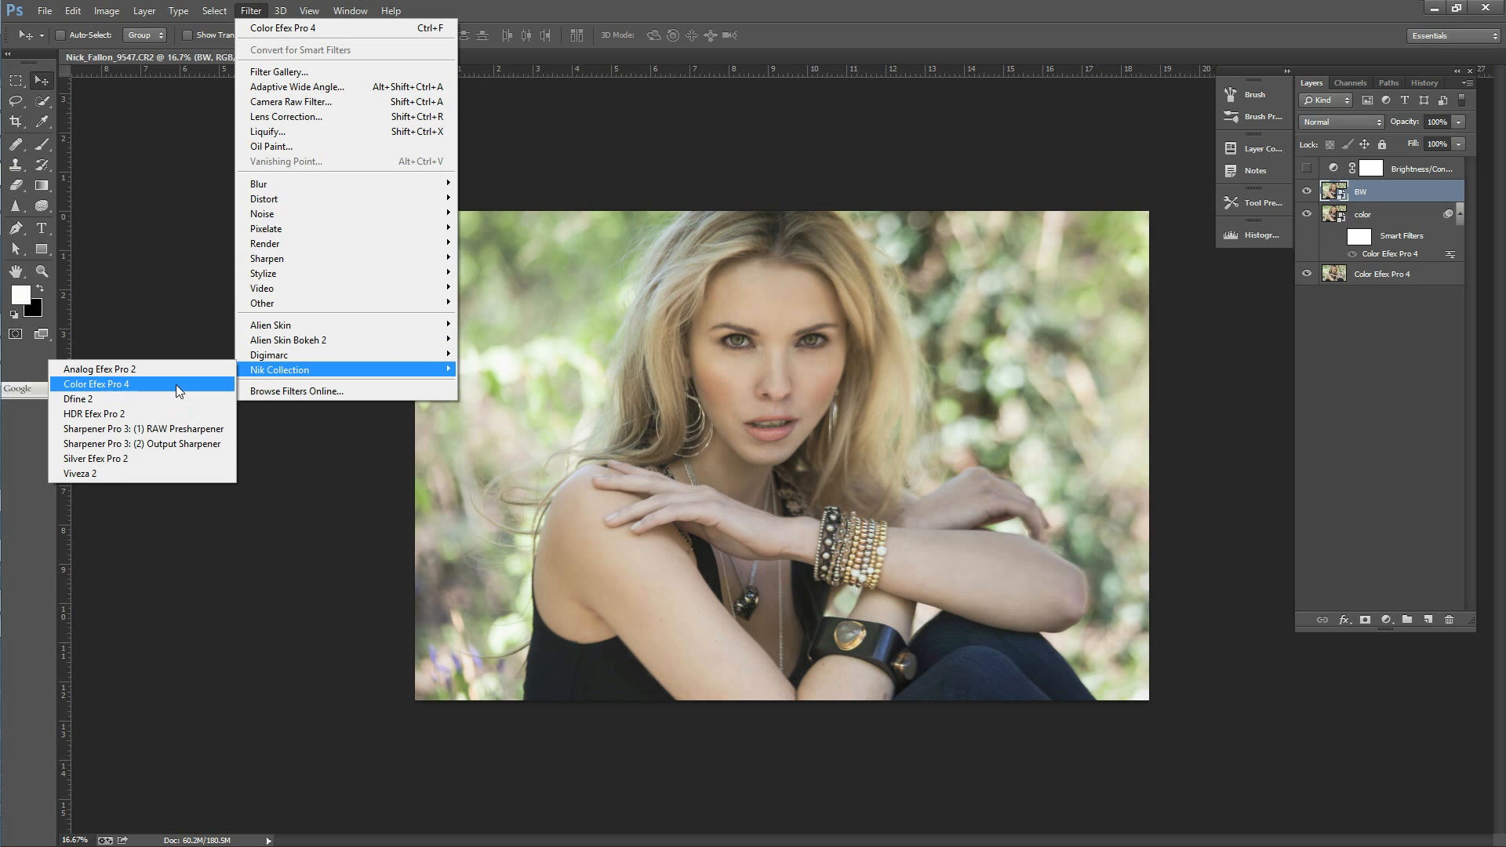
click(179, 458)
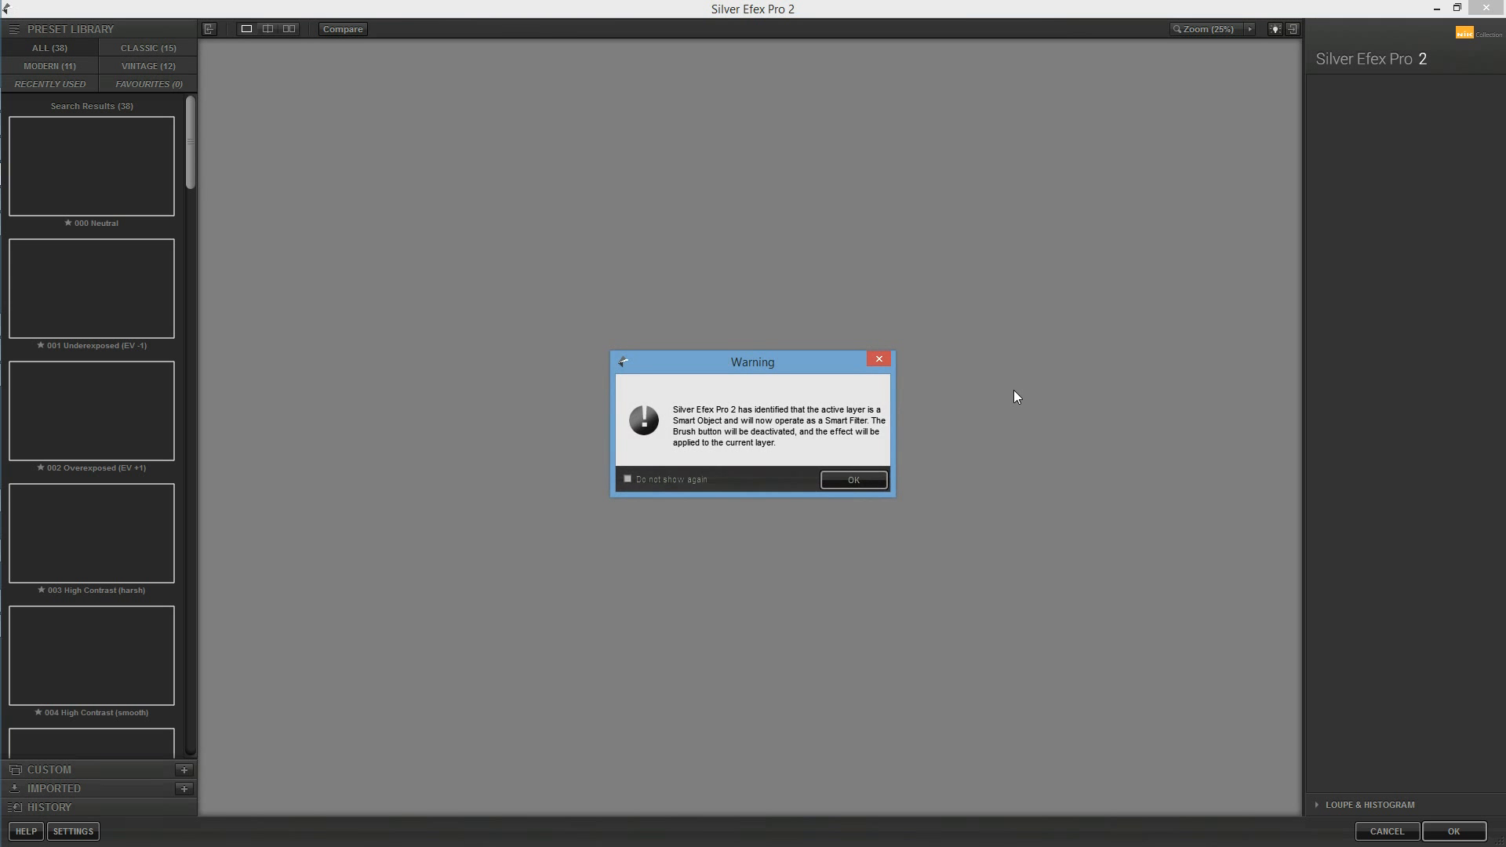
click(847, 481)
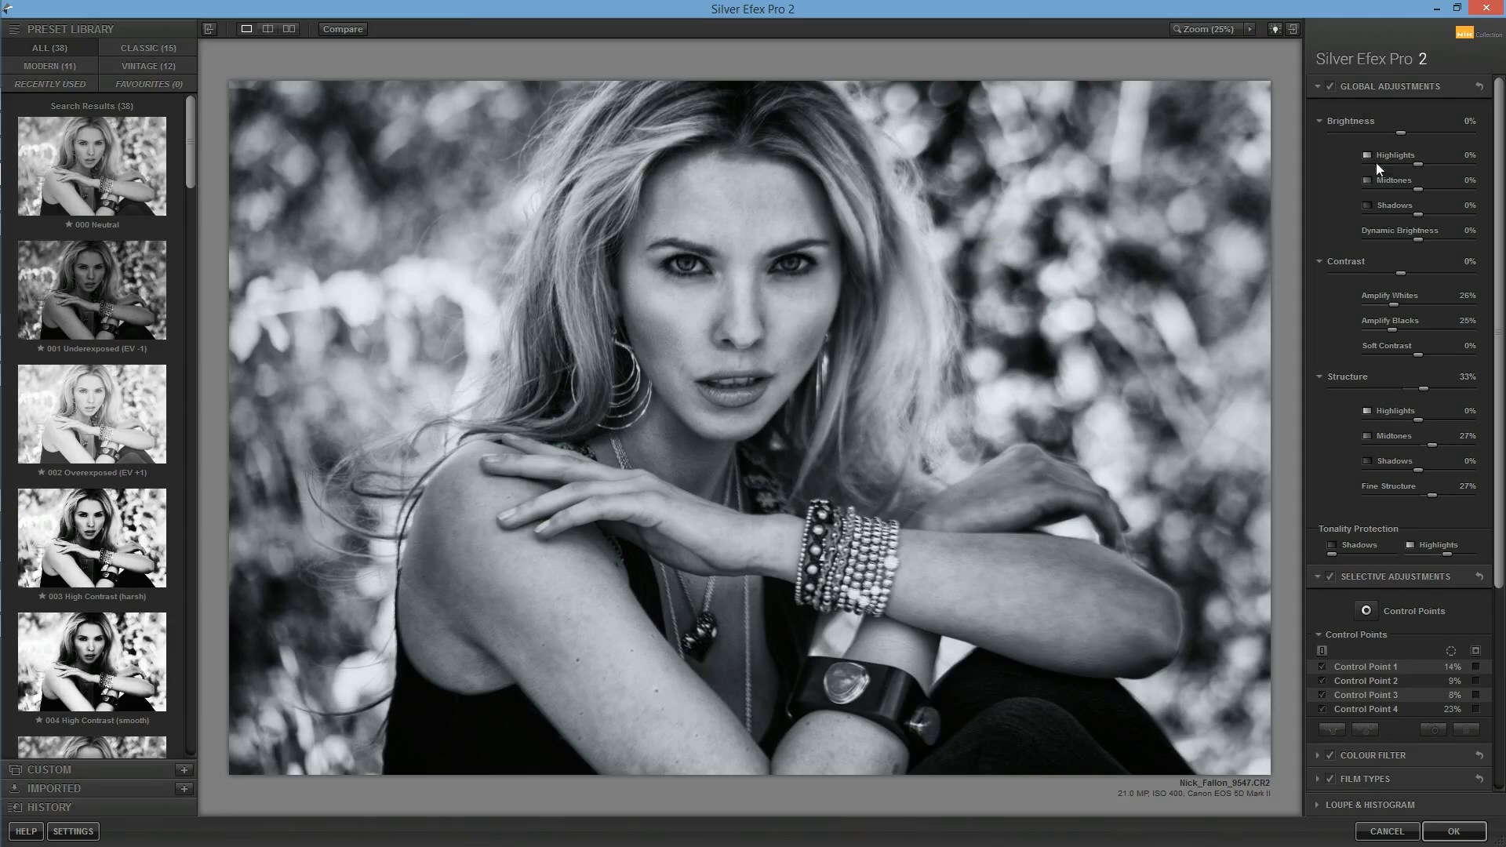
Step: Delete all four existing control points from the selective adjustments
click(1361, 667)
click(1467, 731)
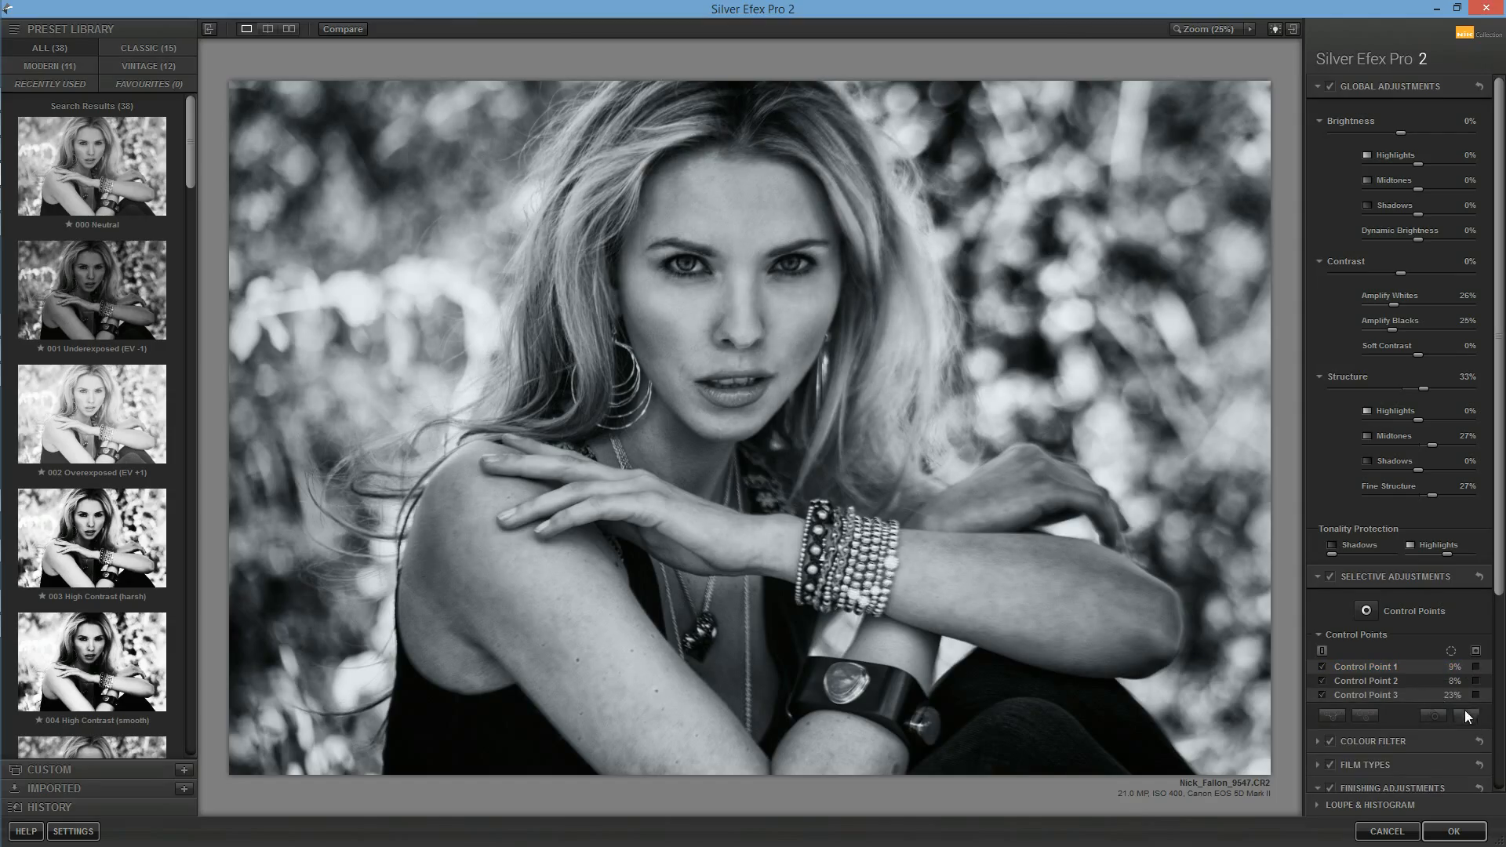
click(1340, 696)
click(1381, 671)
click(1376, 682)
ctrl+click(1376, 693)
ctrl+click(1381, 667)
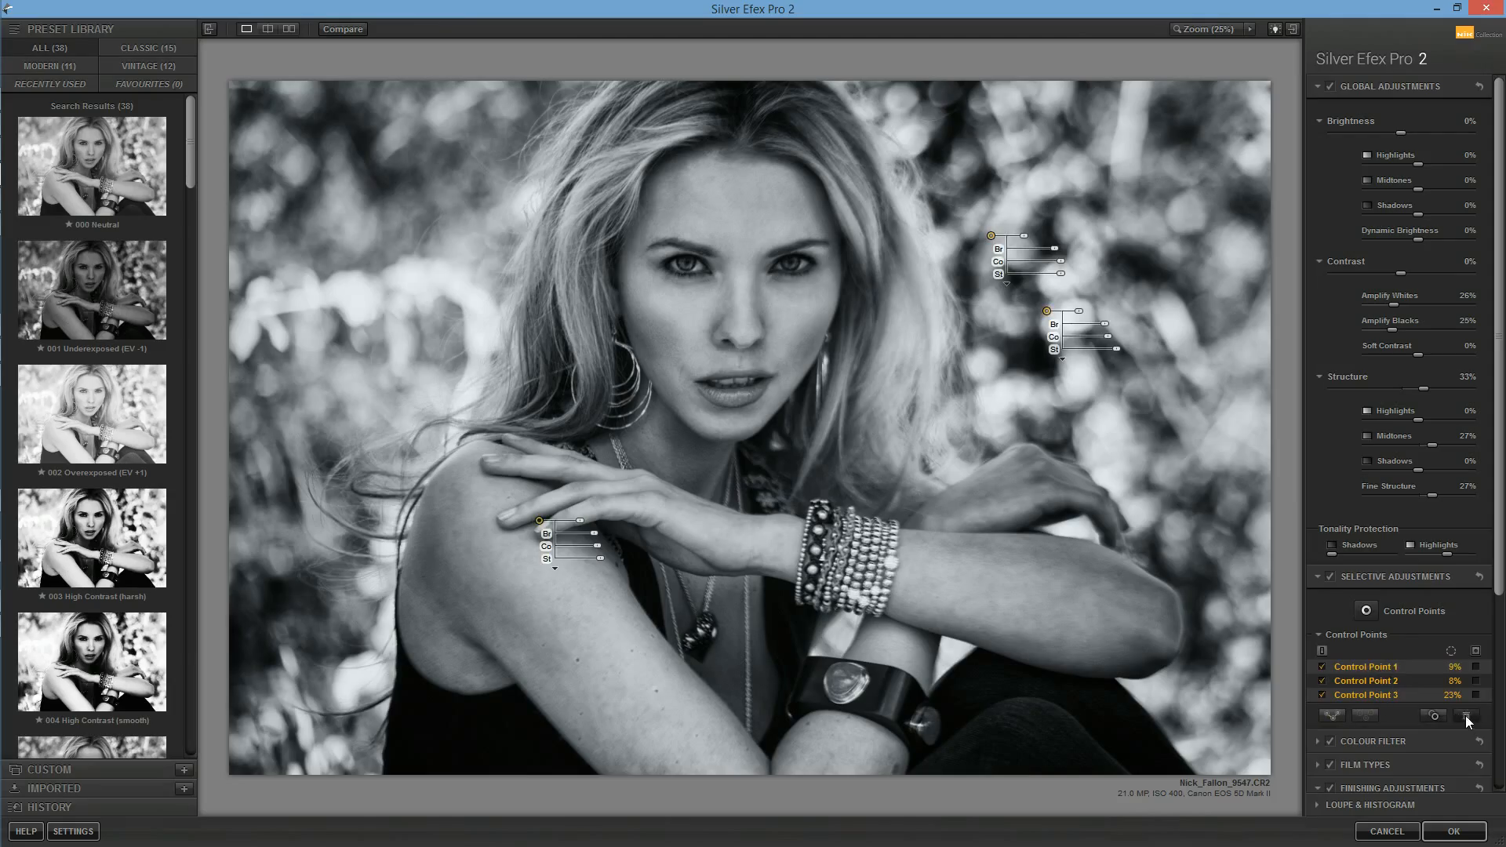
click(1465, 715)
click(851, 482)
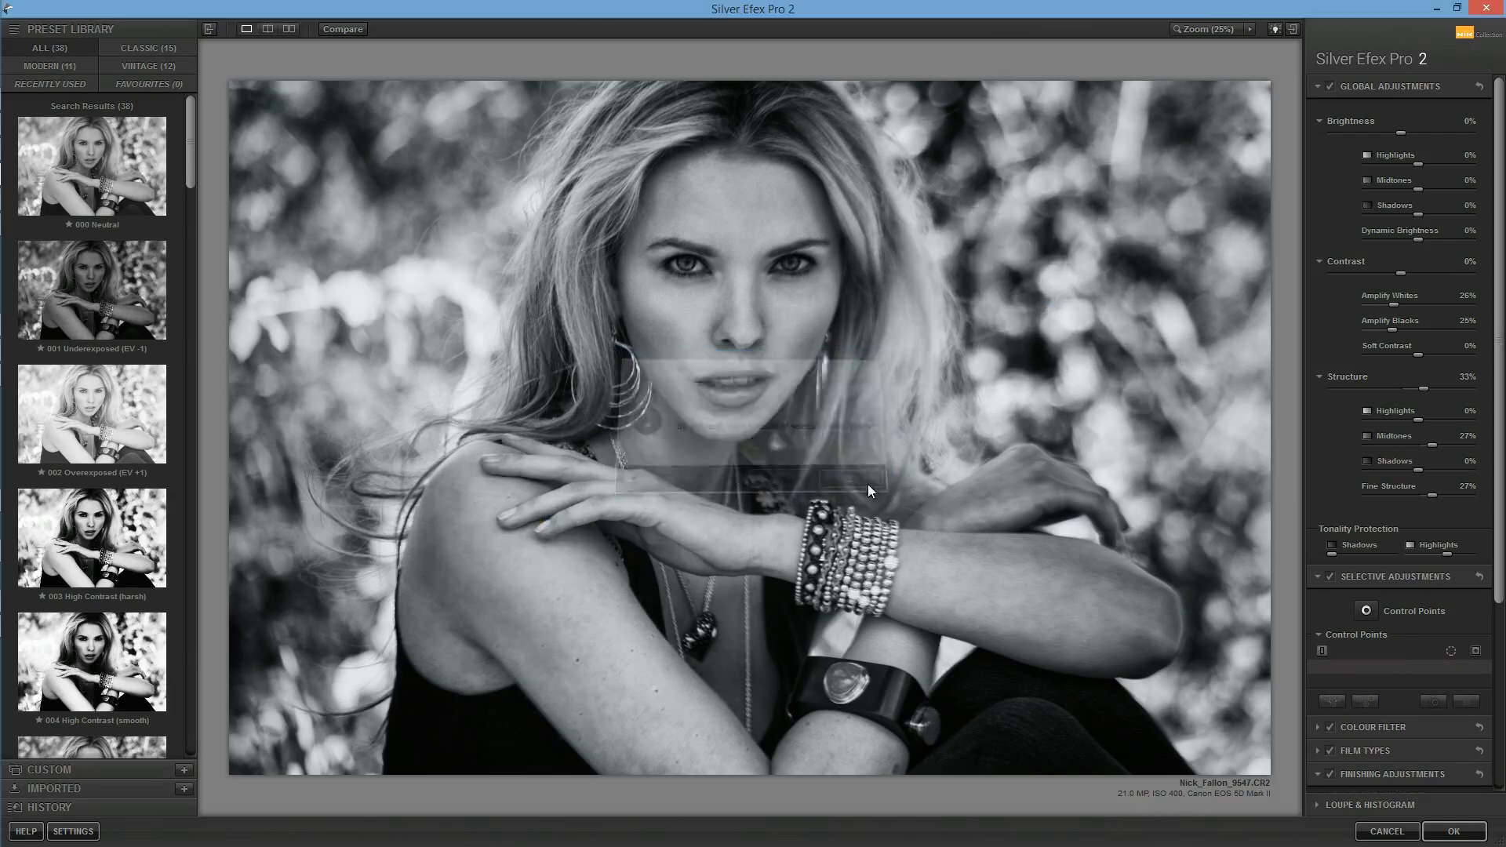
Step: Try the 000 Neutral, 005 High Structure (harsh) and 011 Push Process (N +1.5) presets on the portrait
click(119, 163)
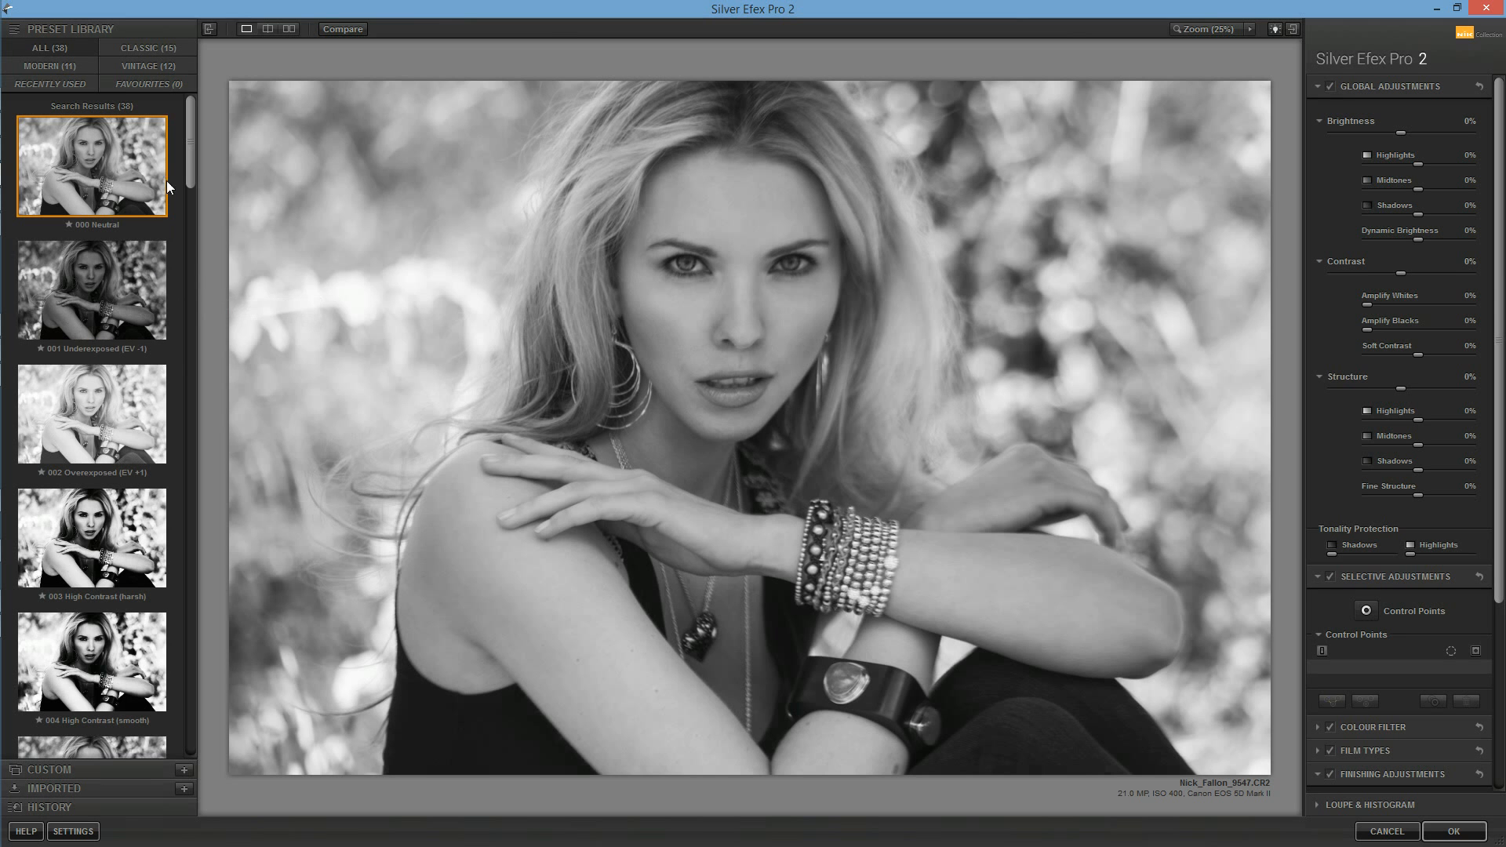
drag(195, 164, 199, 223)
click(120, 411)
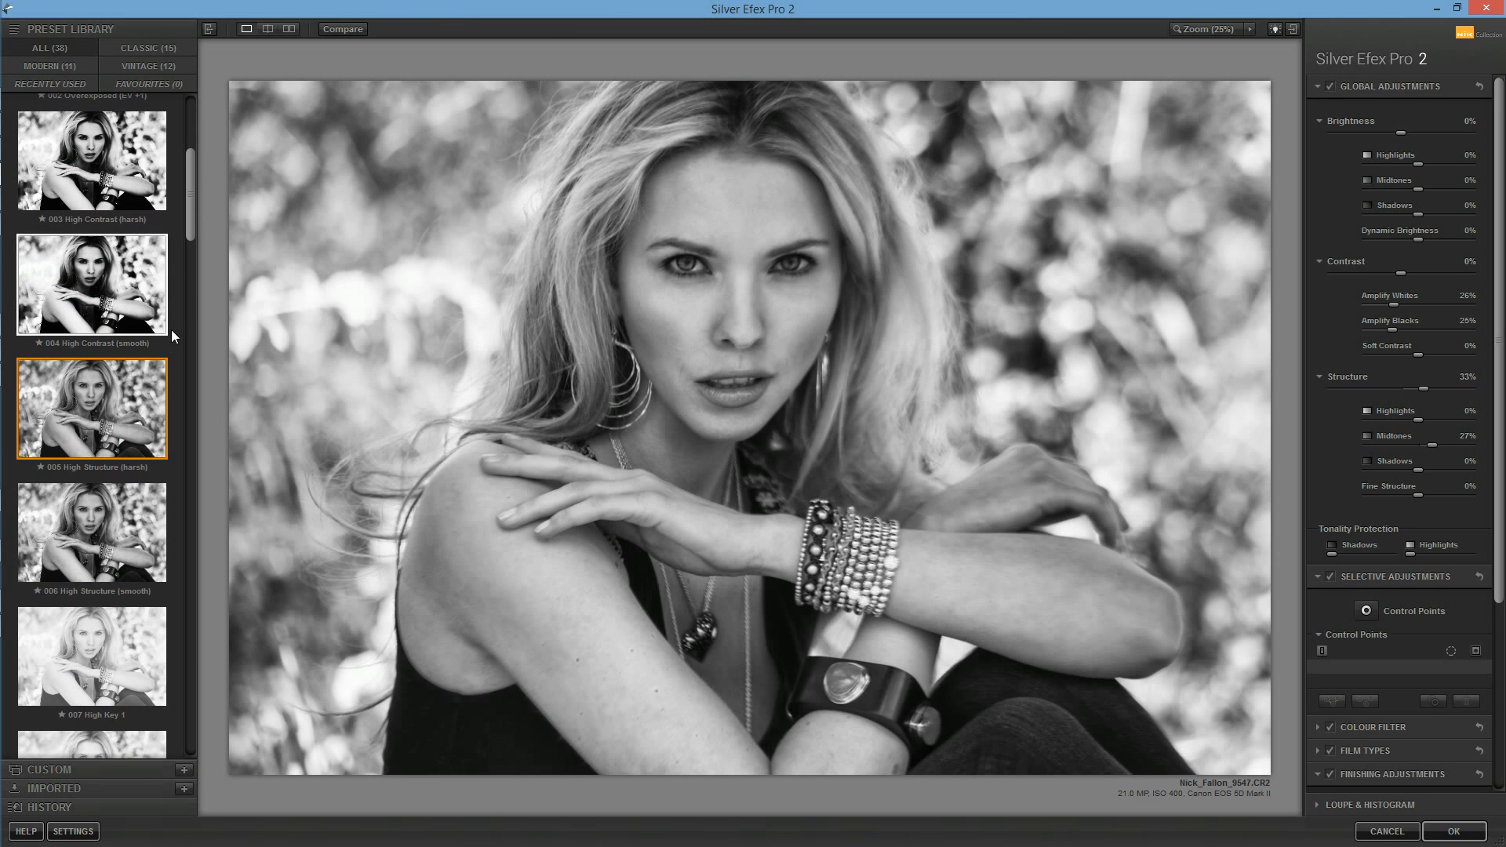
drag(191, 245, 188, 341)
click(124, 359)
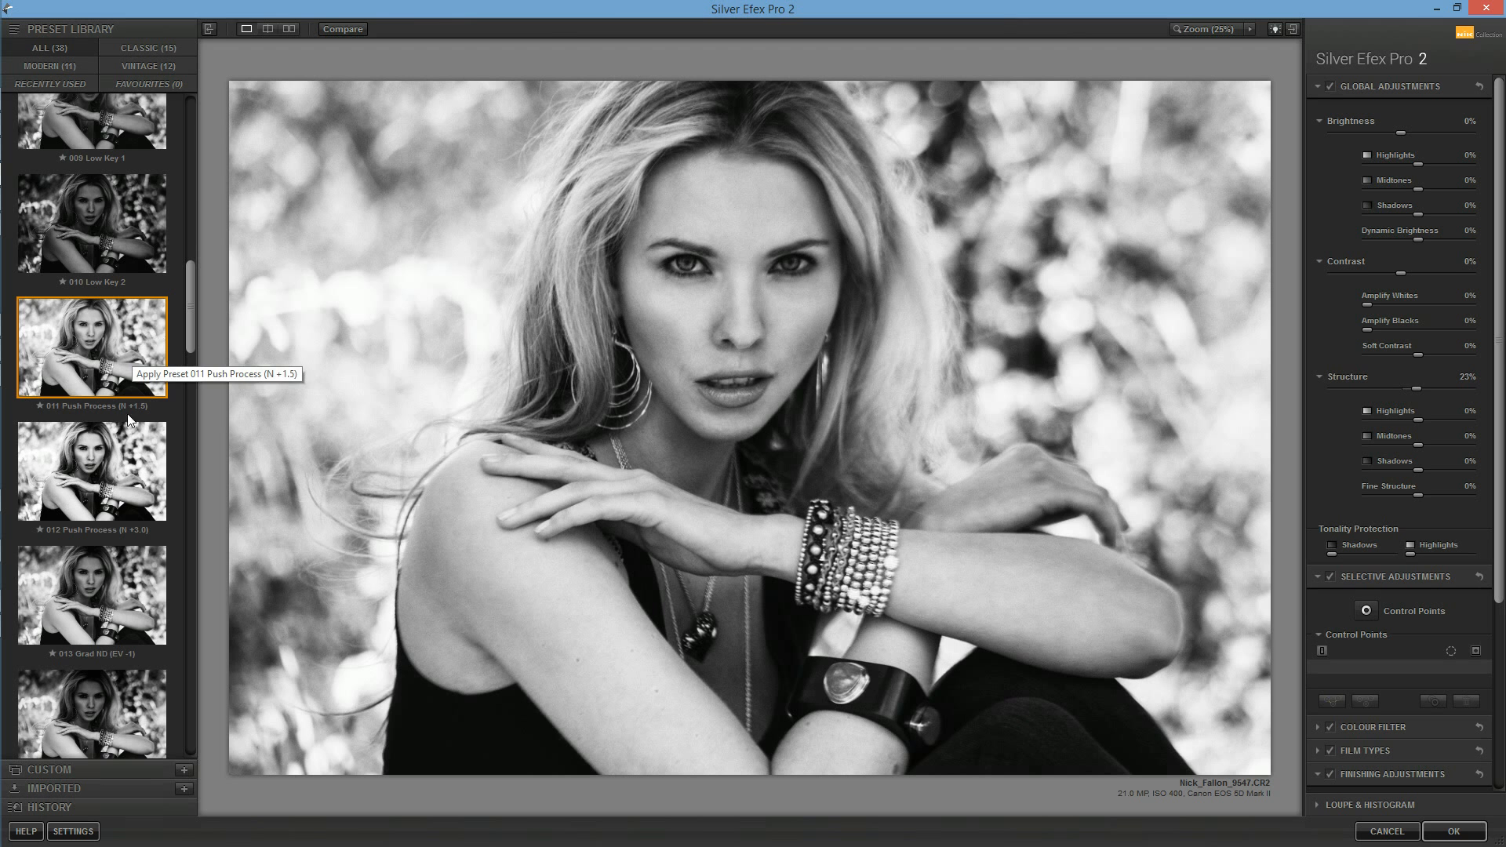
Step: Compare the 015 Full Dynamic (harsh) and 016 Full Dynamic (smooth) presets by switching between them
drag(192, 334, 191, 411)
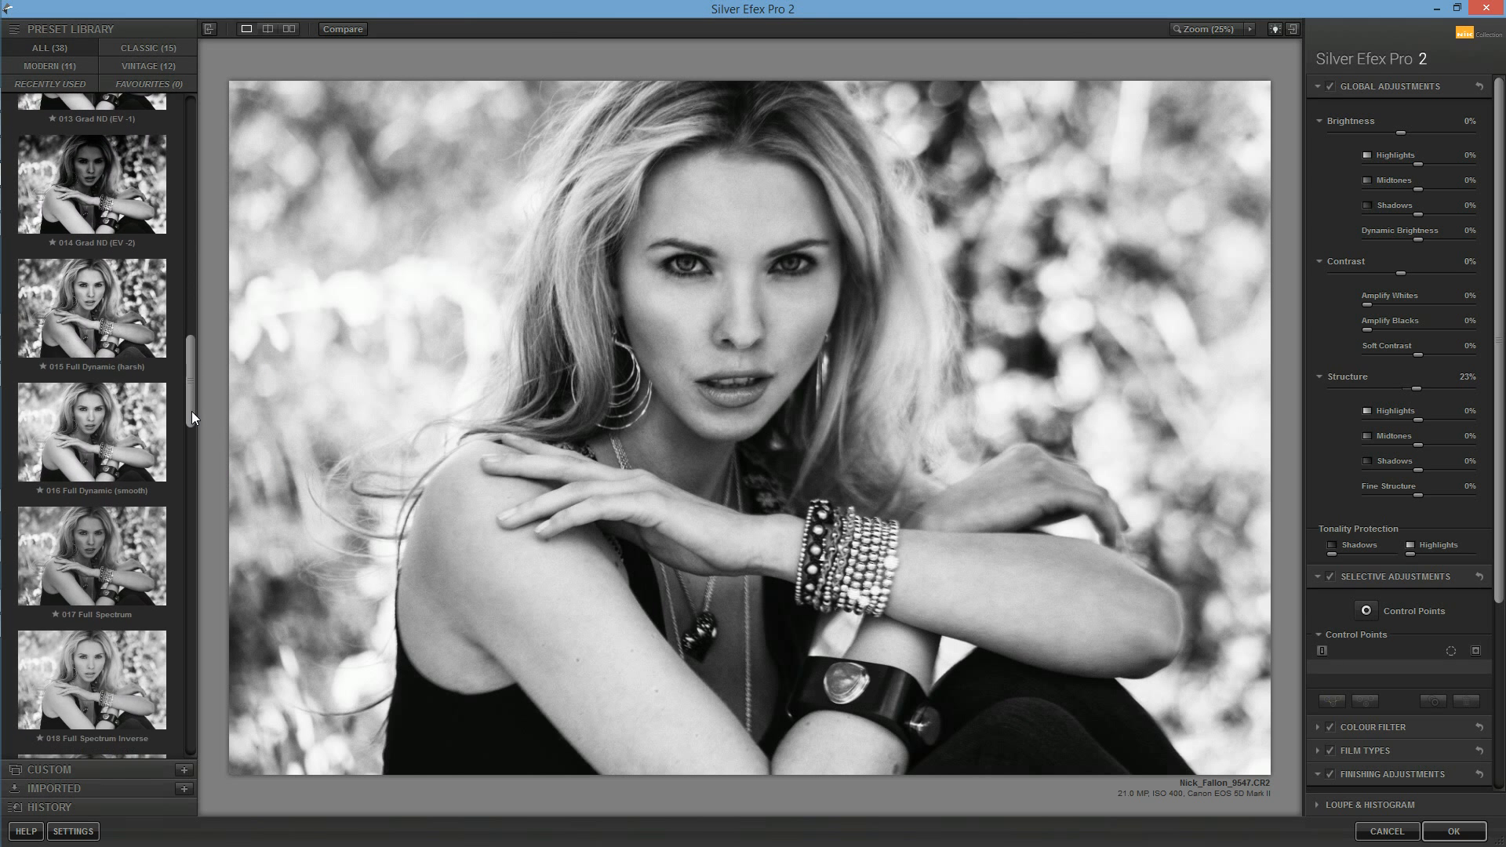
click(157, 345)
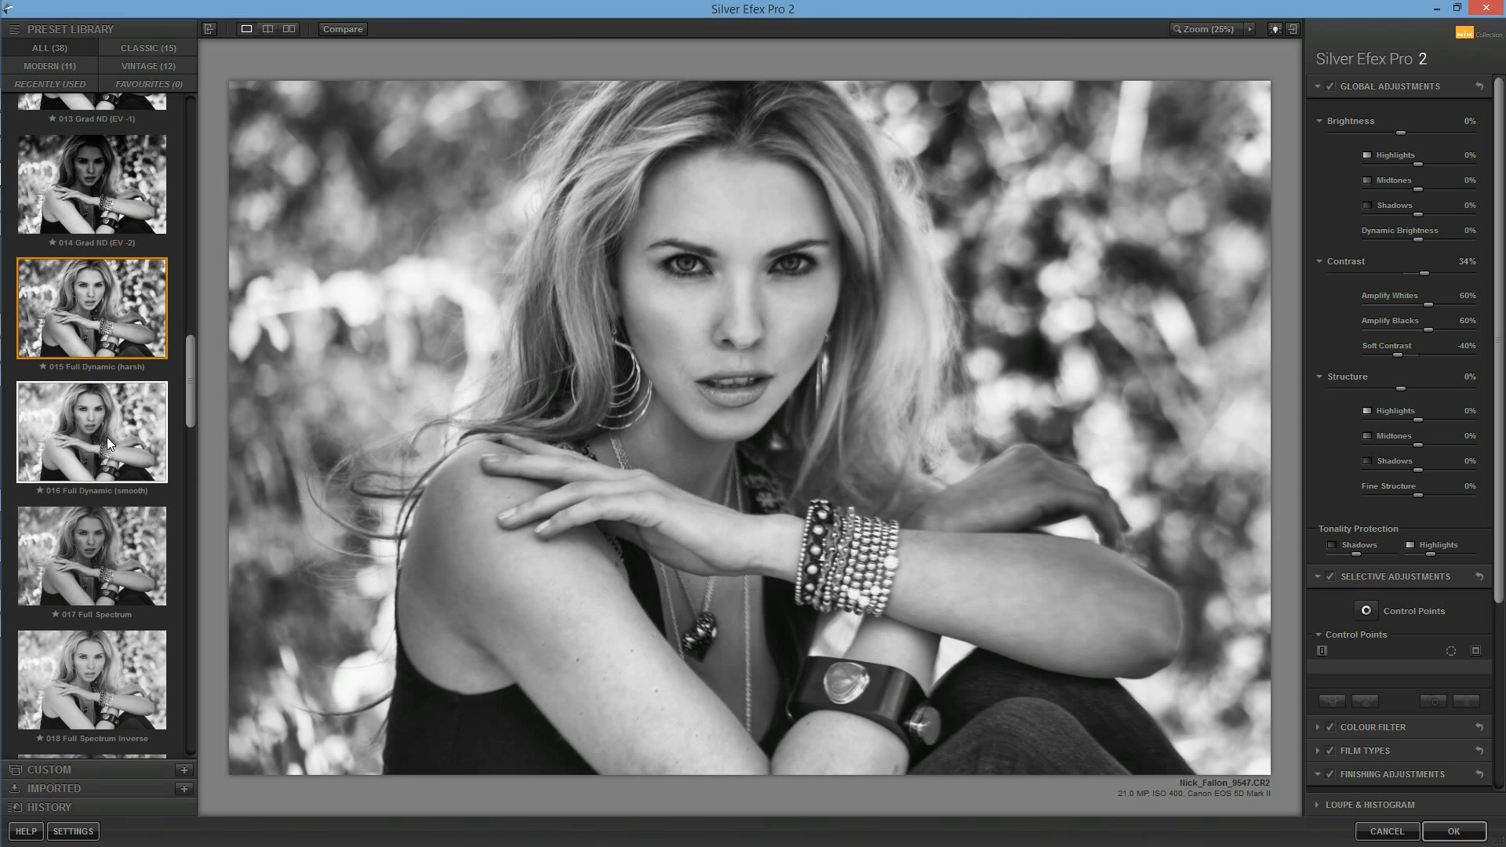
click(117, 430)
click(137, 345)
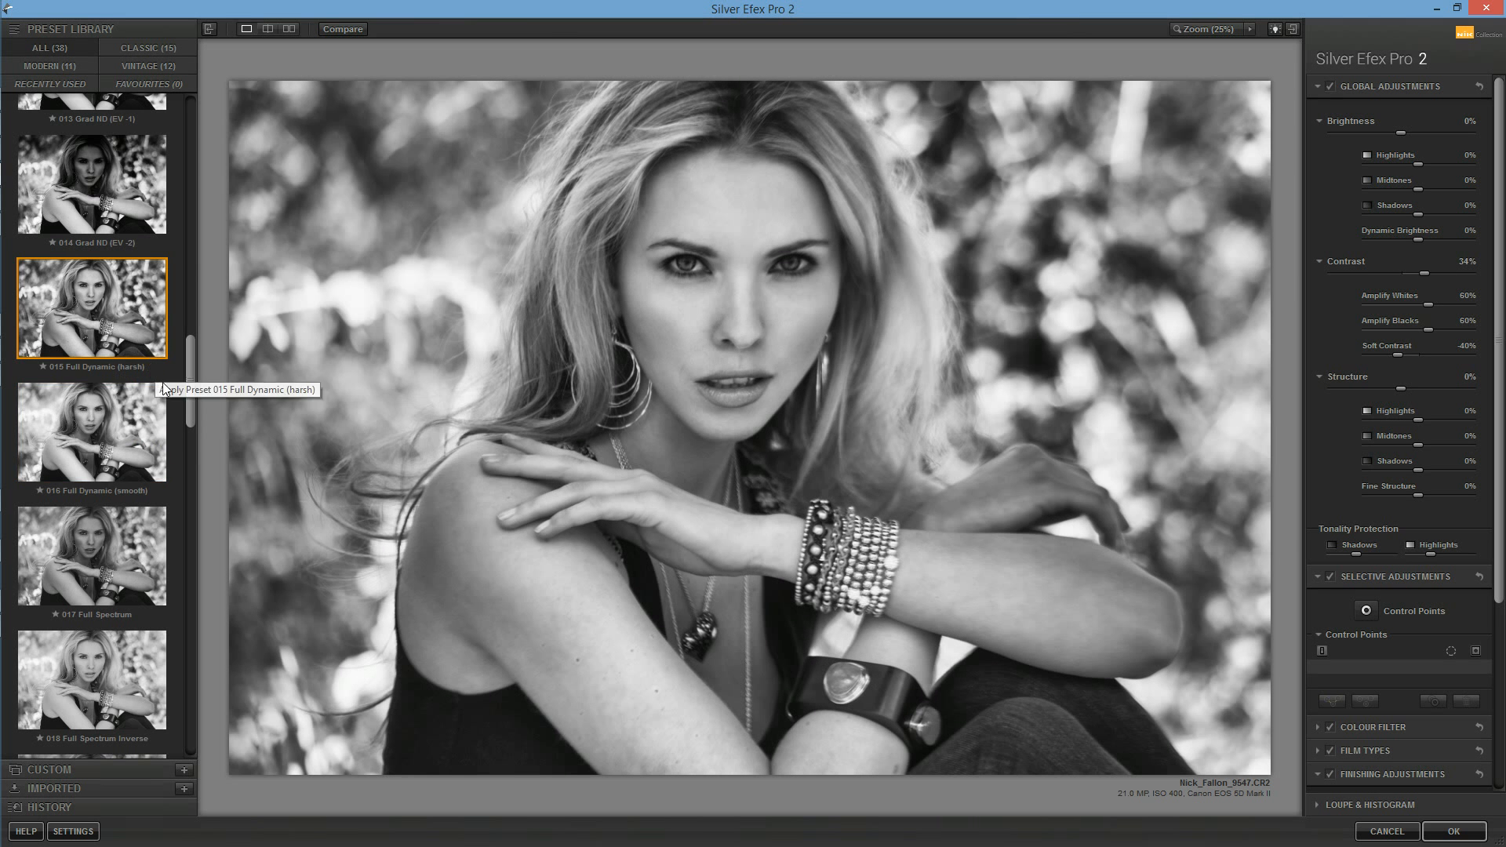
click(135, 419)
Step: Try the 018 Full Spectrum Inverse preset, and compare 019 Fine Art Process with 020 Fine Art (high key, framed)
drag(191, 391, 196, 437)
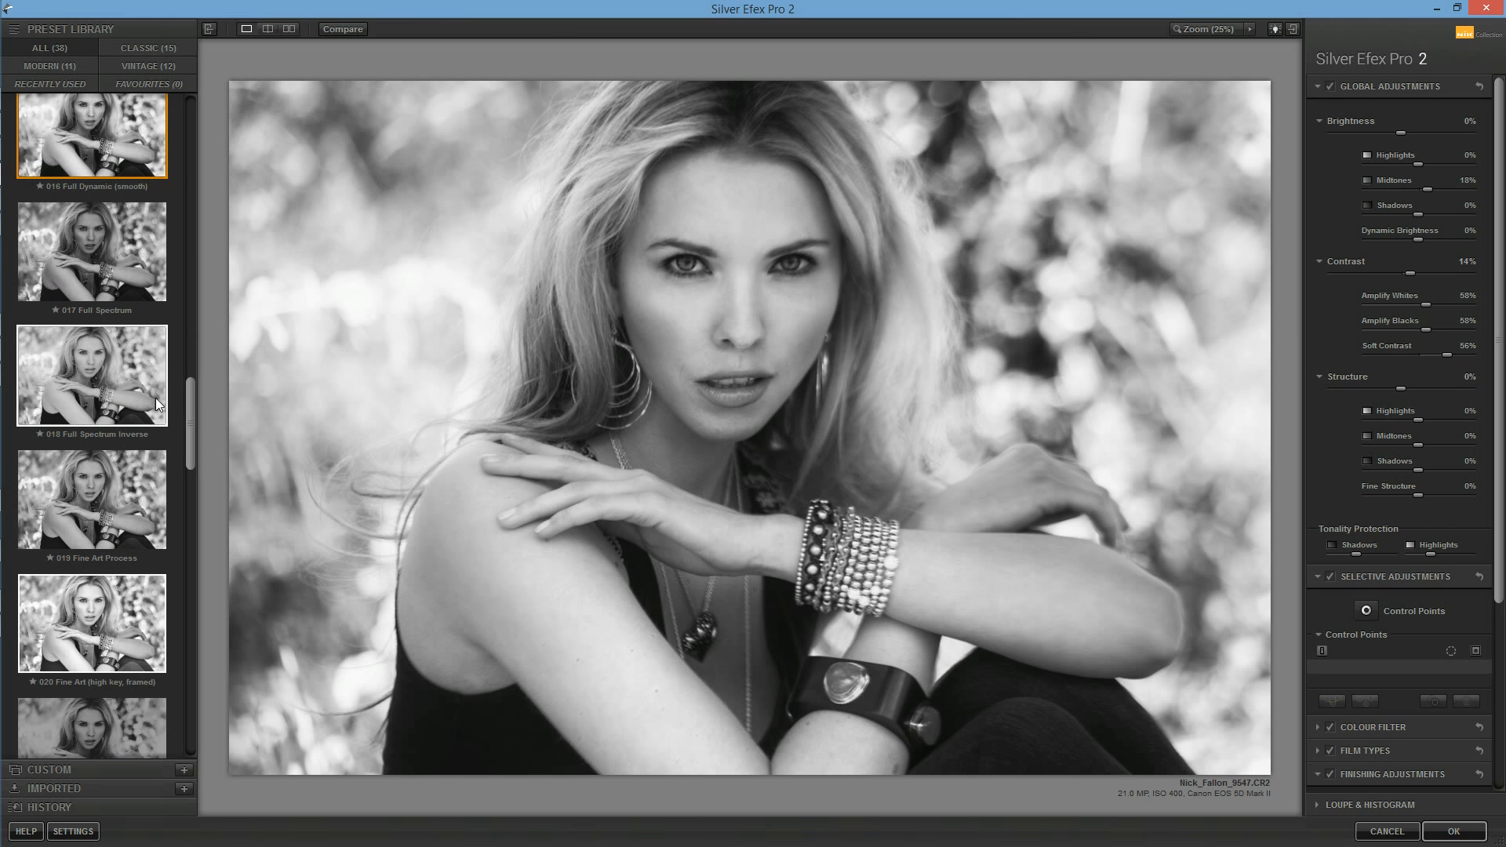
click(156, 402)
click(137, 466)
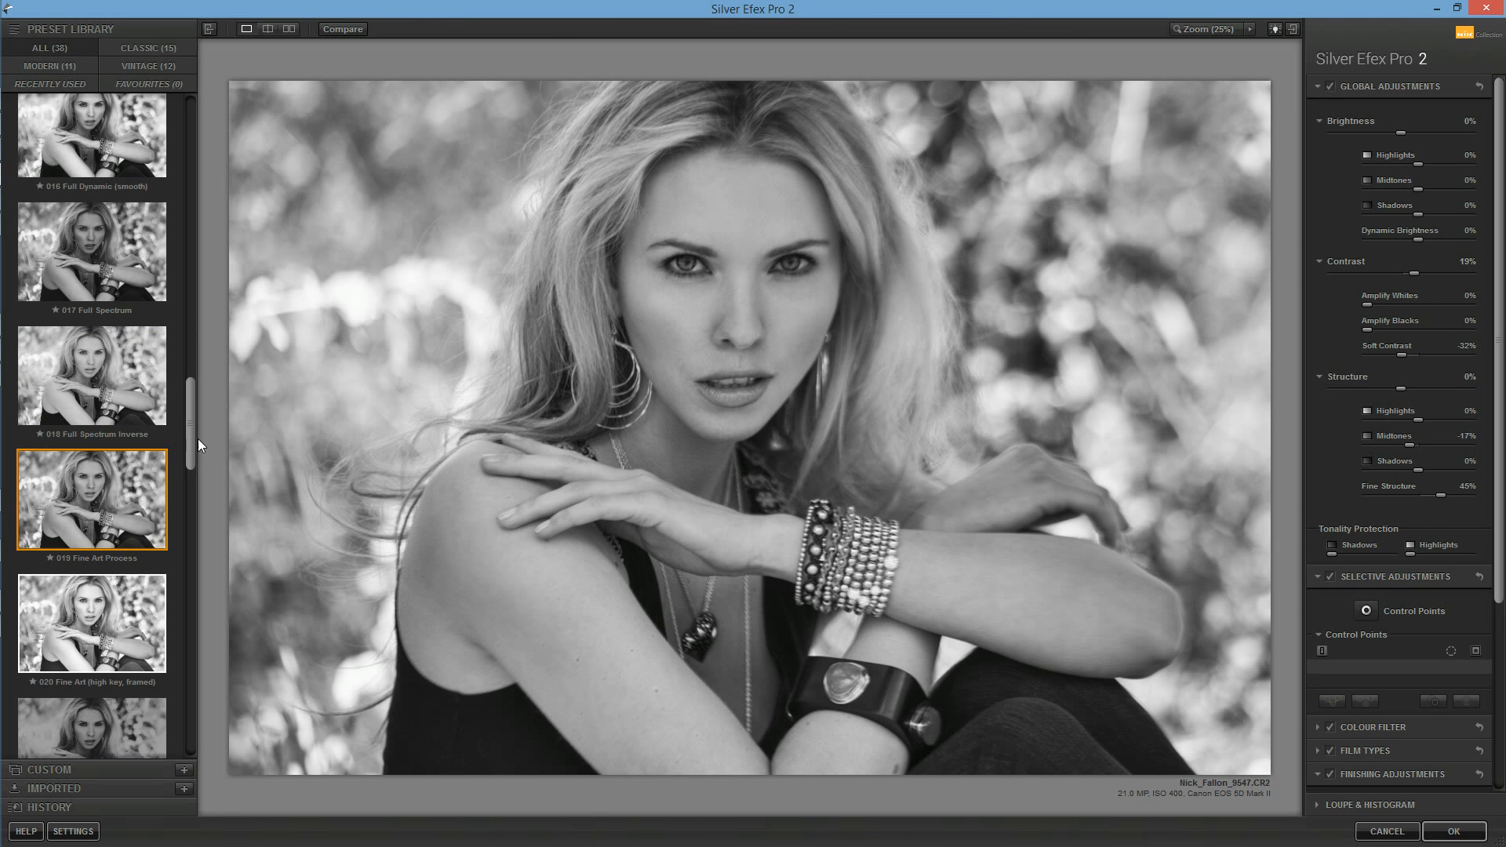
scroll(191, 454, down, 3)
click(169, 453)
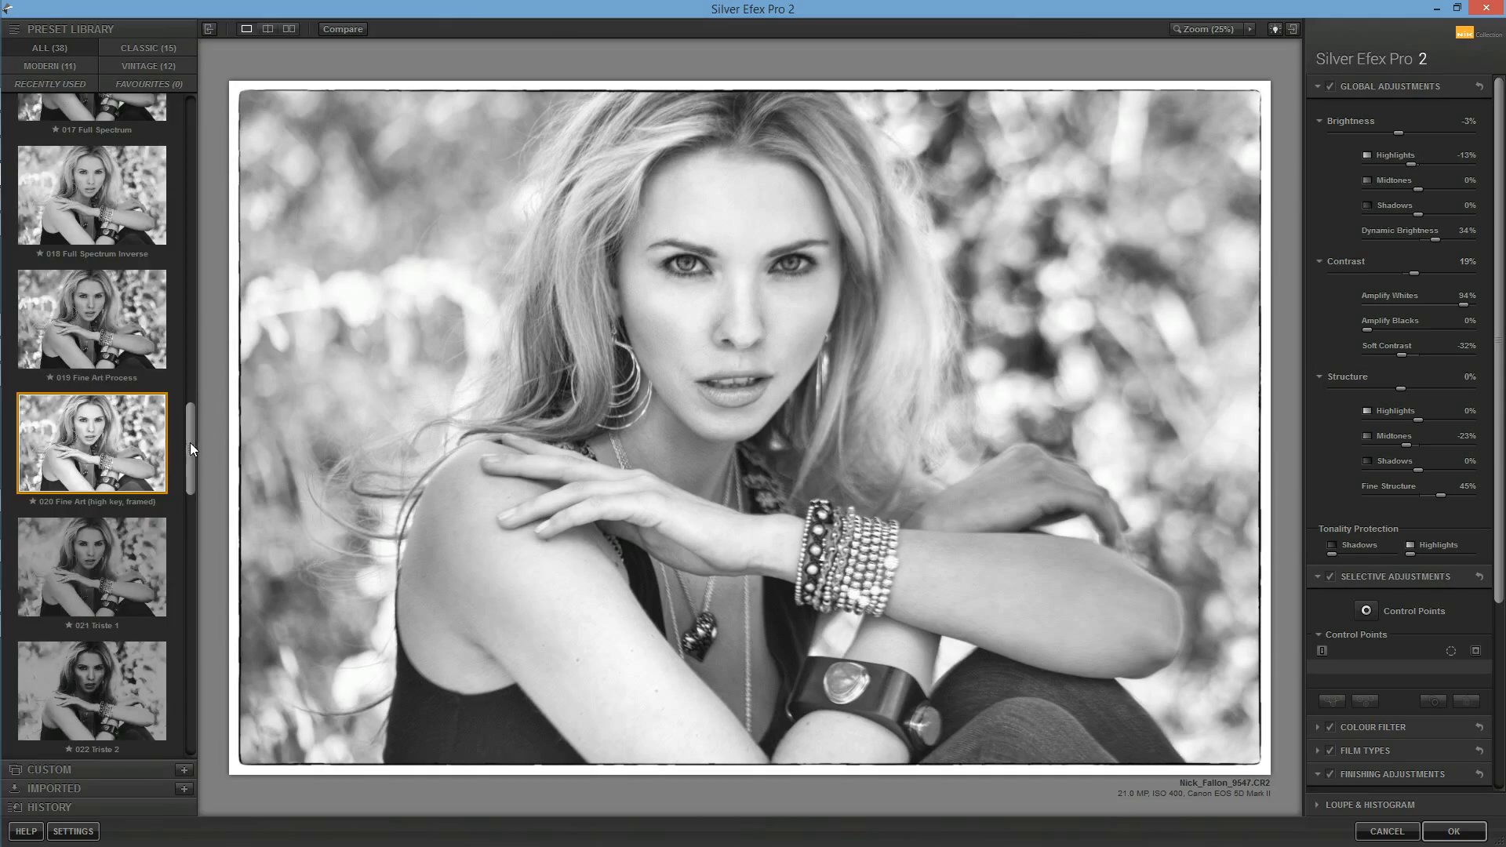
scroll(190, 442, down, 1)
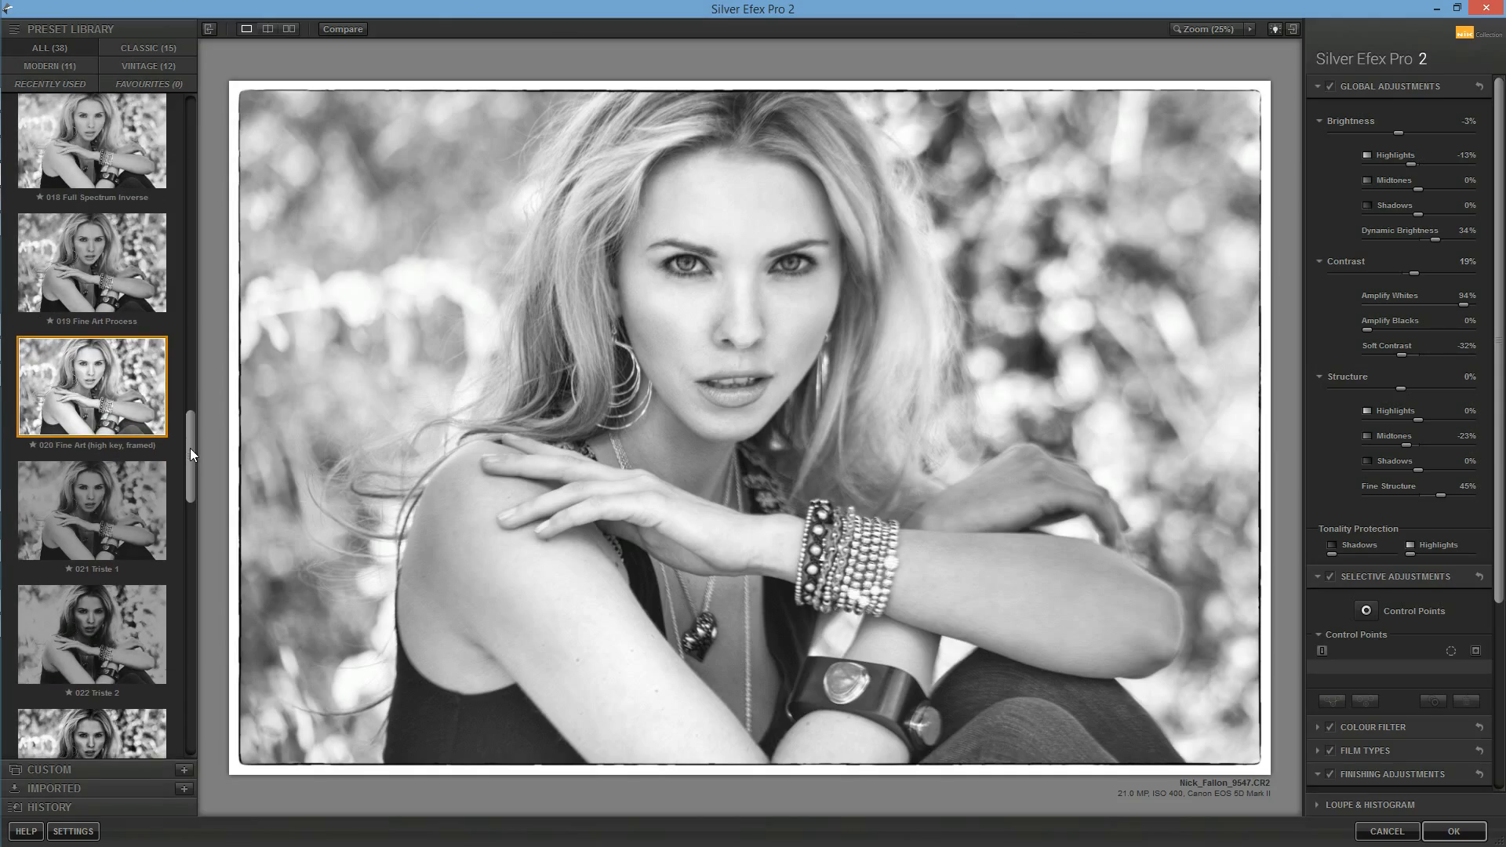
click(126, 302)
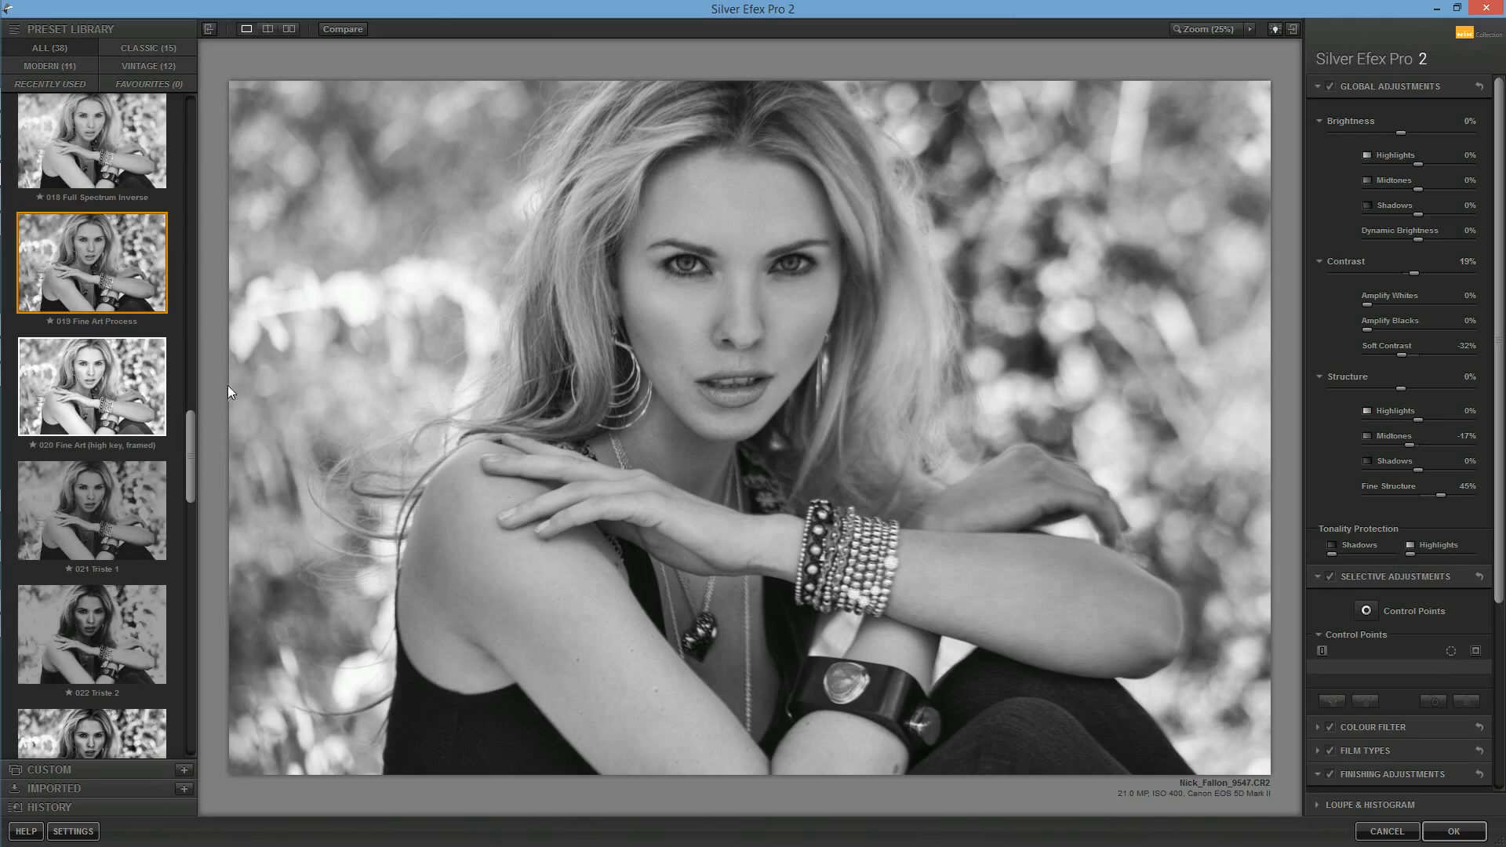
click(139, 393)
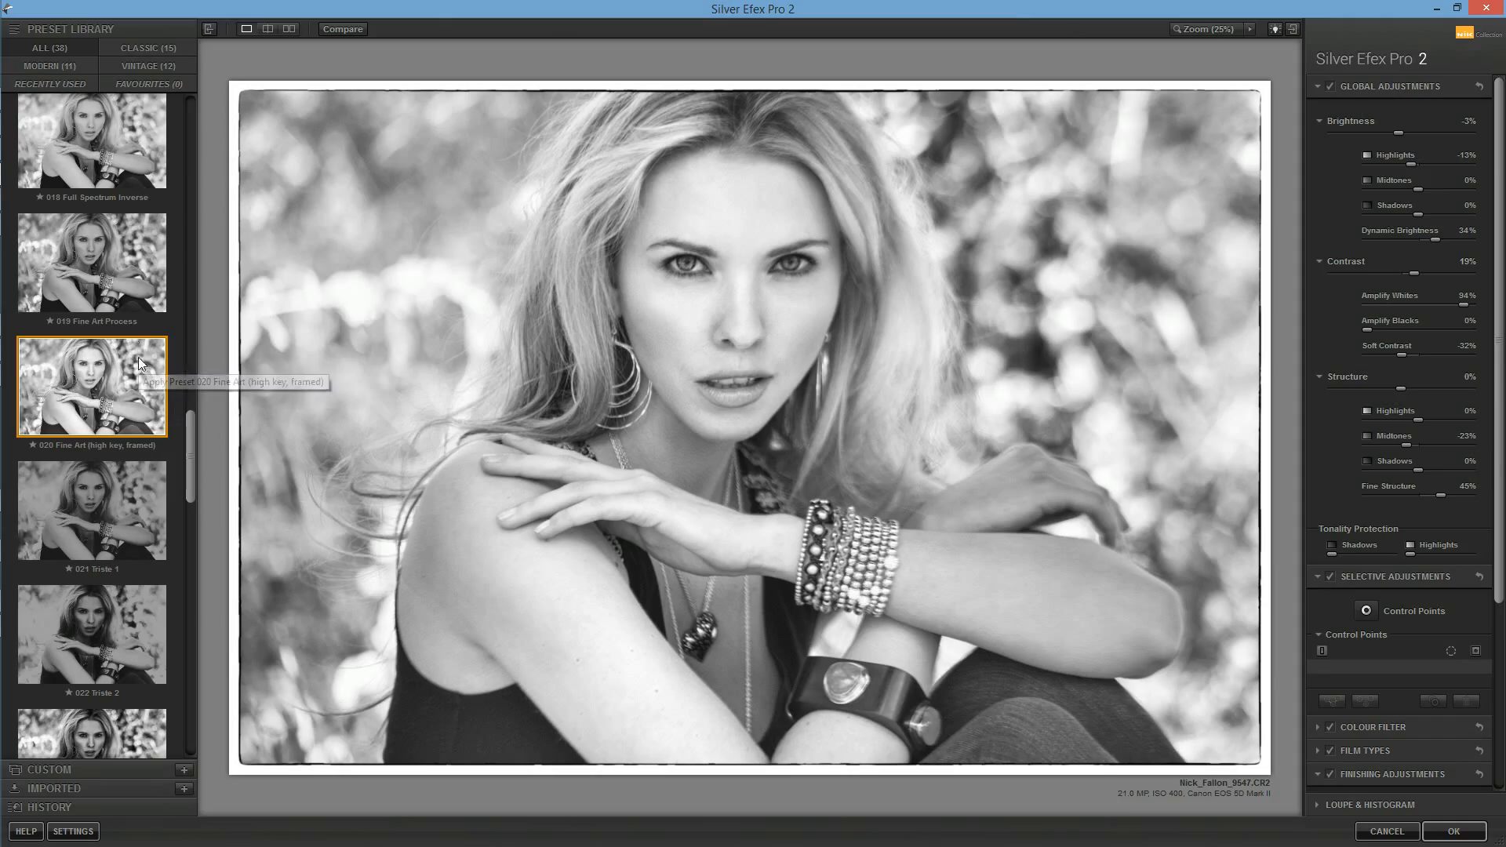
click(113, 284)
Step: Revisit the 015 Full Dynamic (harsh) and 011 Push Process (N +1.5) presets and apply 016 Full Dynamic (smooth)
drag(195, 422, 188, 353)
click(117, 397)
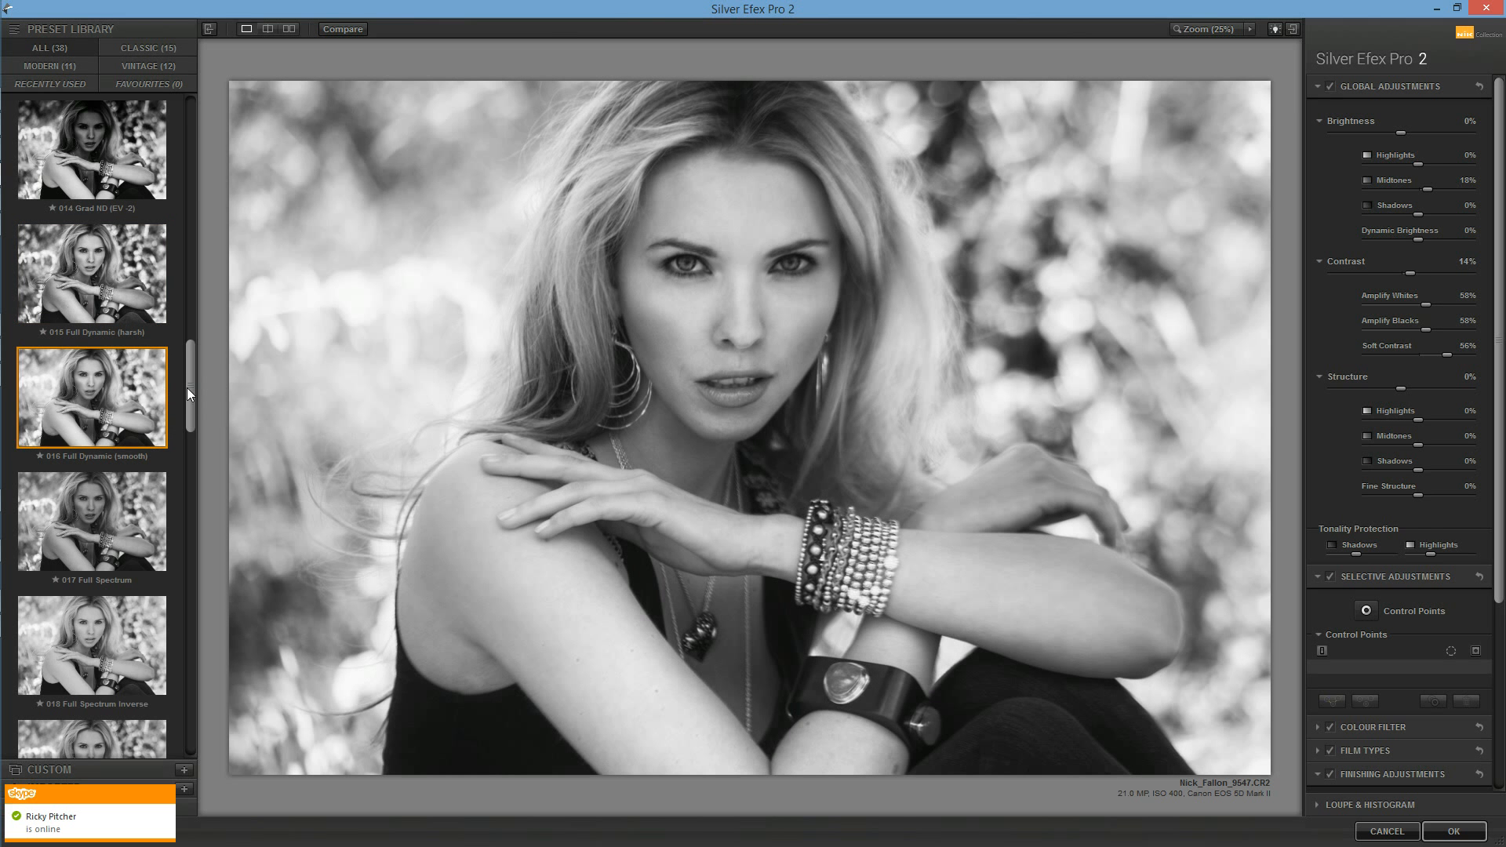
drag(187, 388, 185, 327)
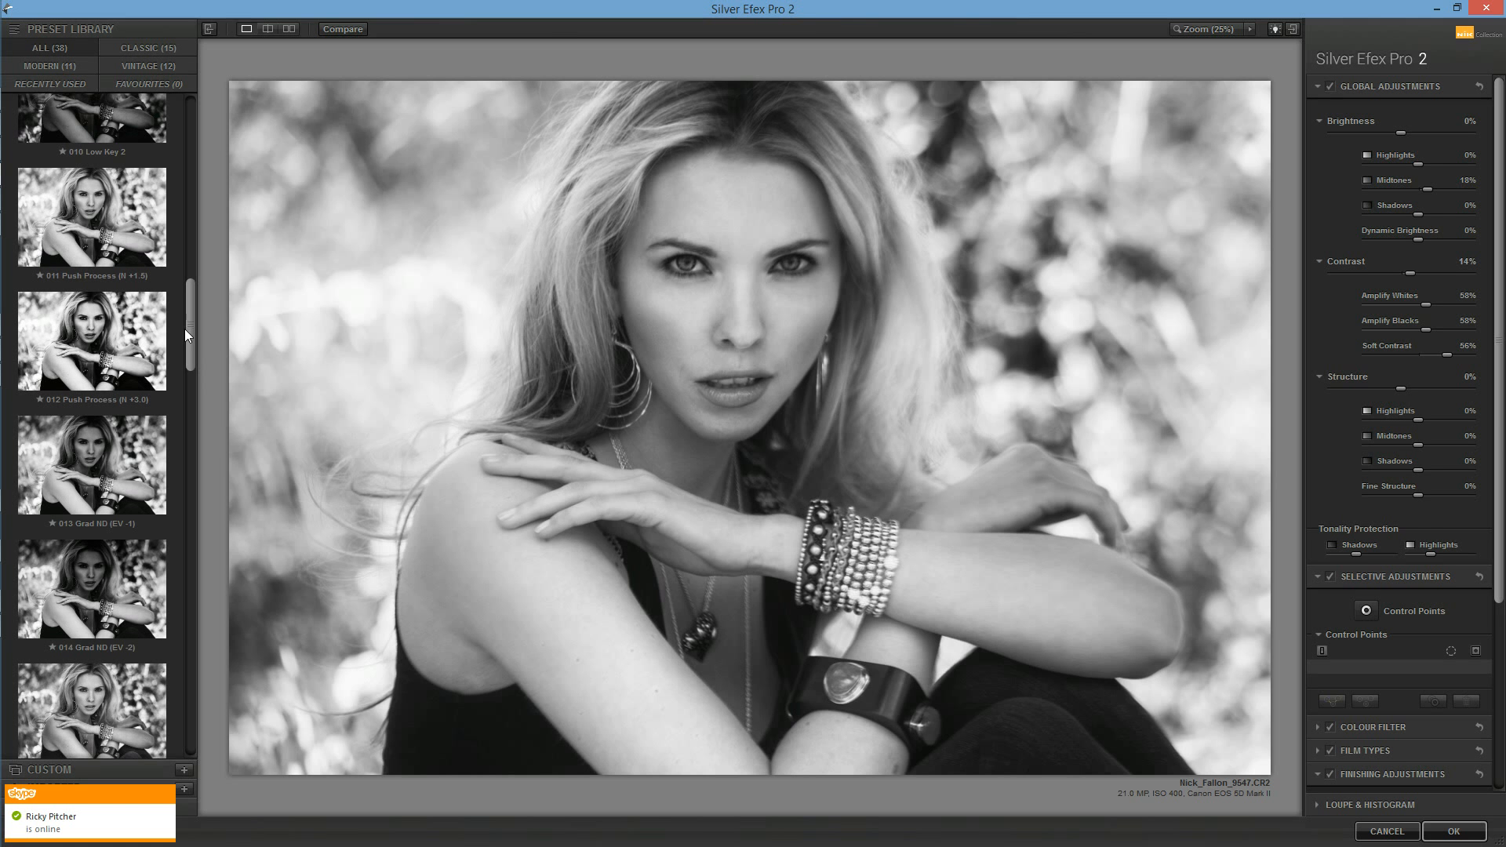
click(126, 236)
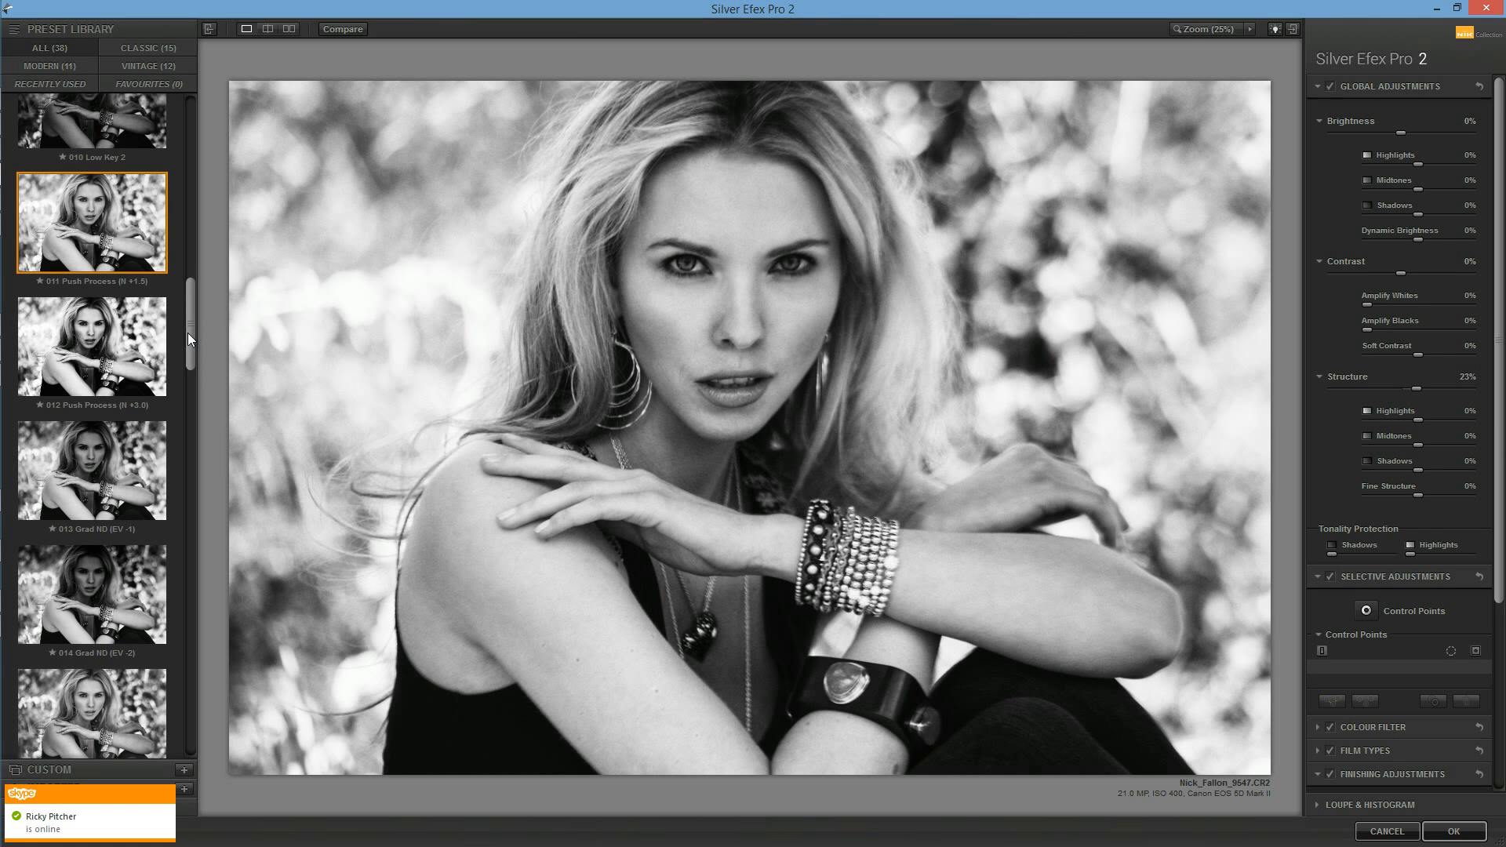
drag(195, 322, 194, 379)
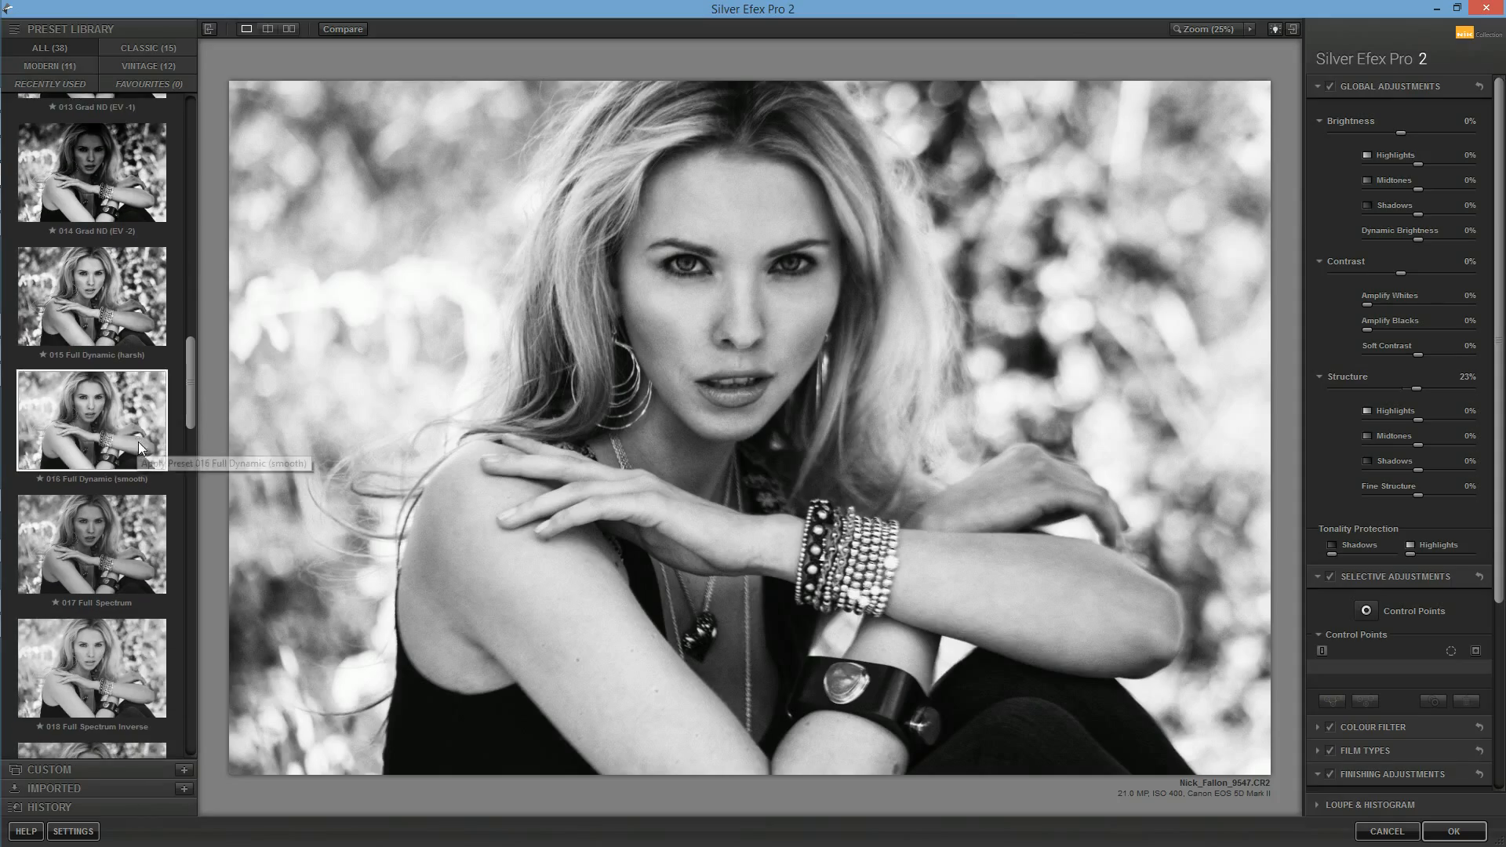
click(139, 448)
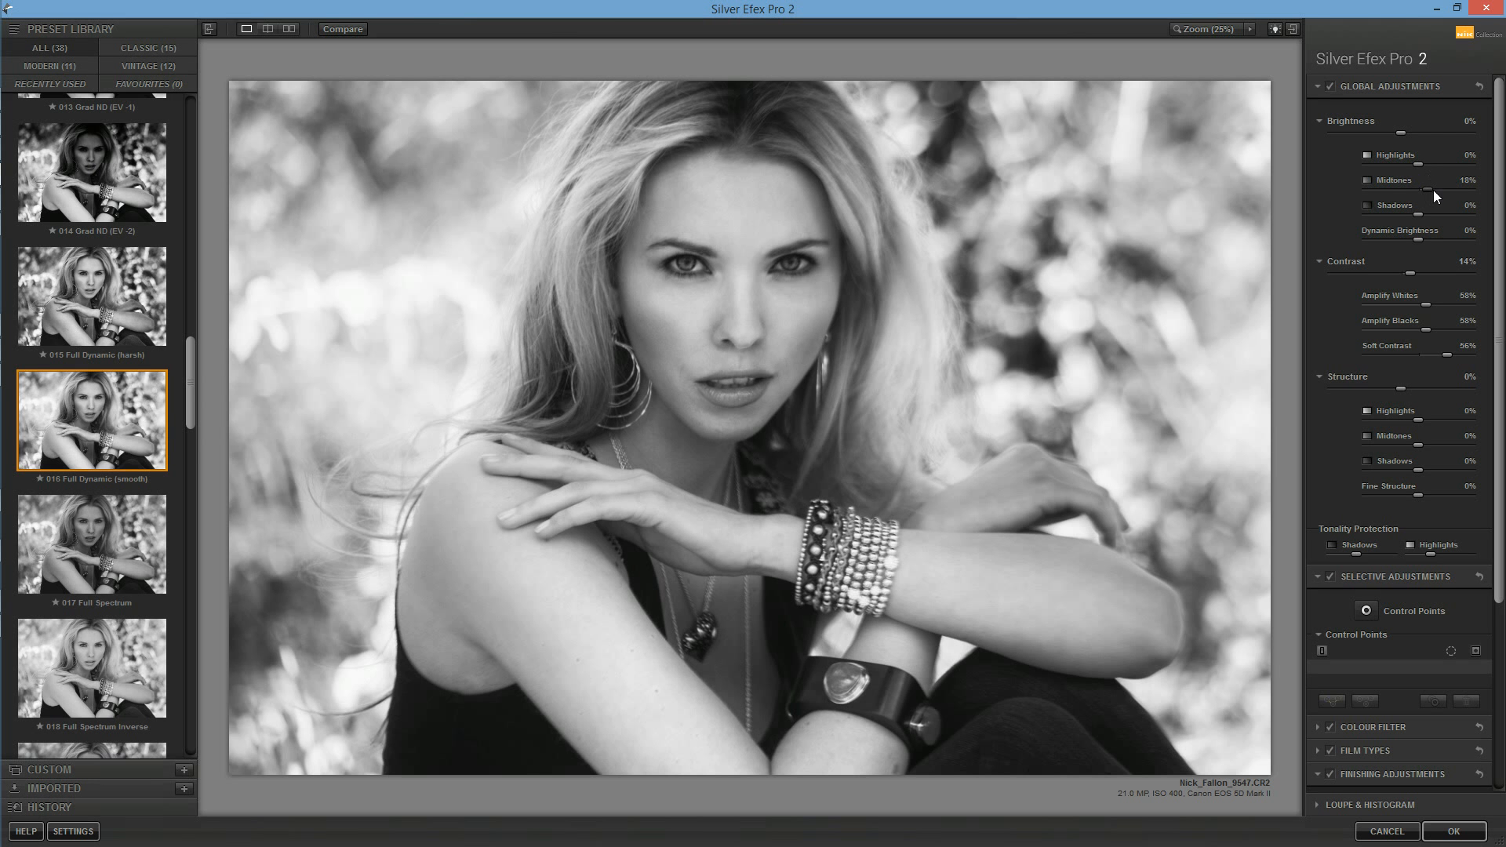
Step: Set brightness Midtones to 1% and Shadows to -13%, Amplify Blacks to 69%, and structure Shadows to 8%
mouse_move(1426, 191)
mouse_down()
mouse_move(1437, 215)
mouse_move(1419, 215)
mouse_up()
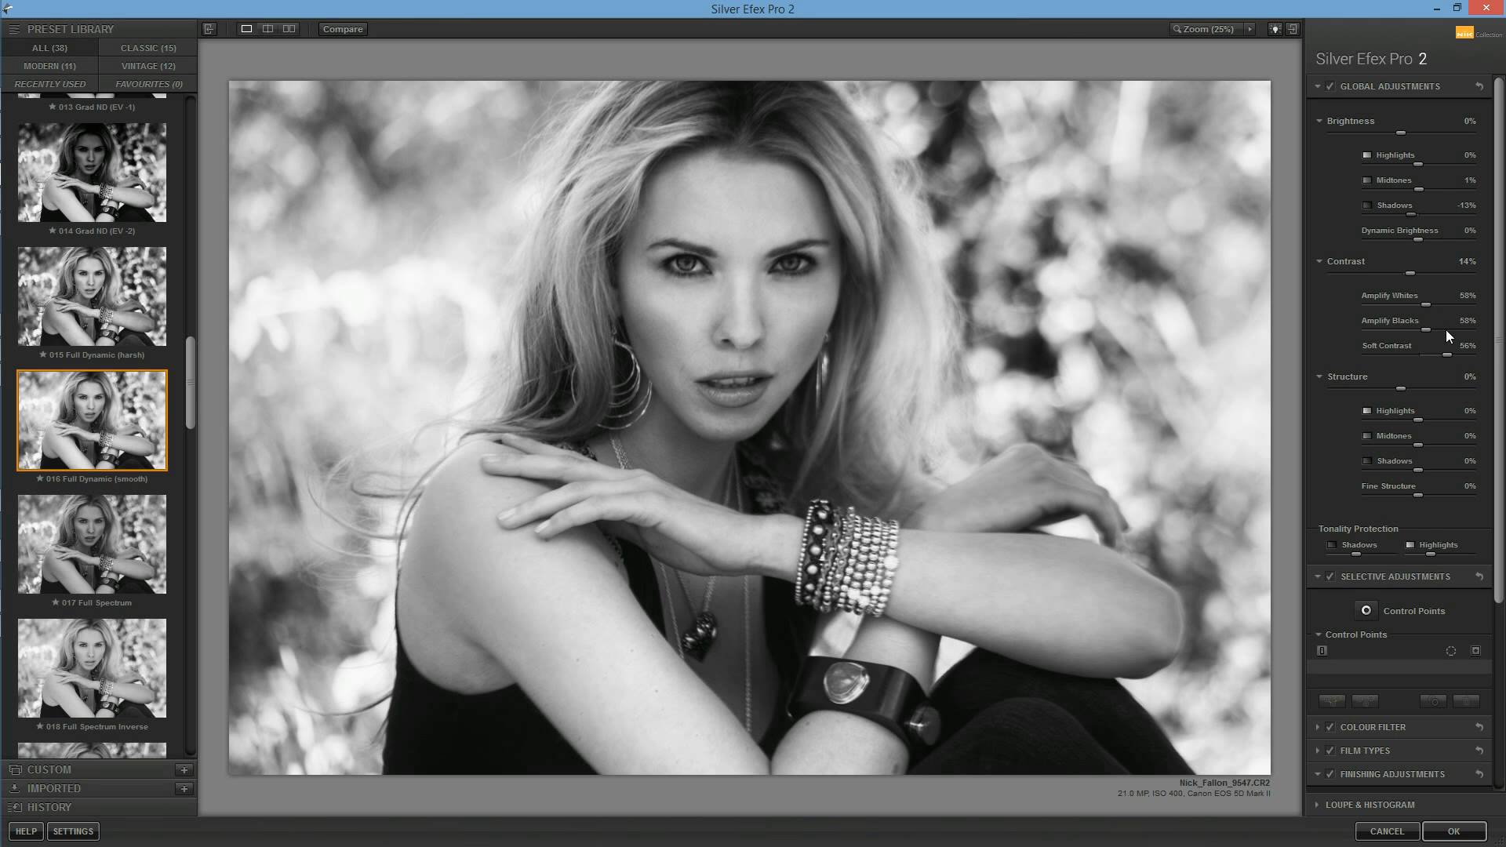
drag(1425, 334, 1442, 334)
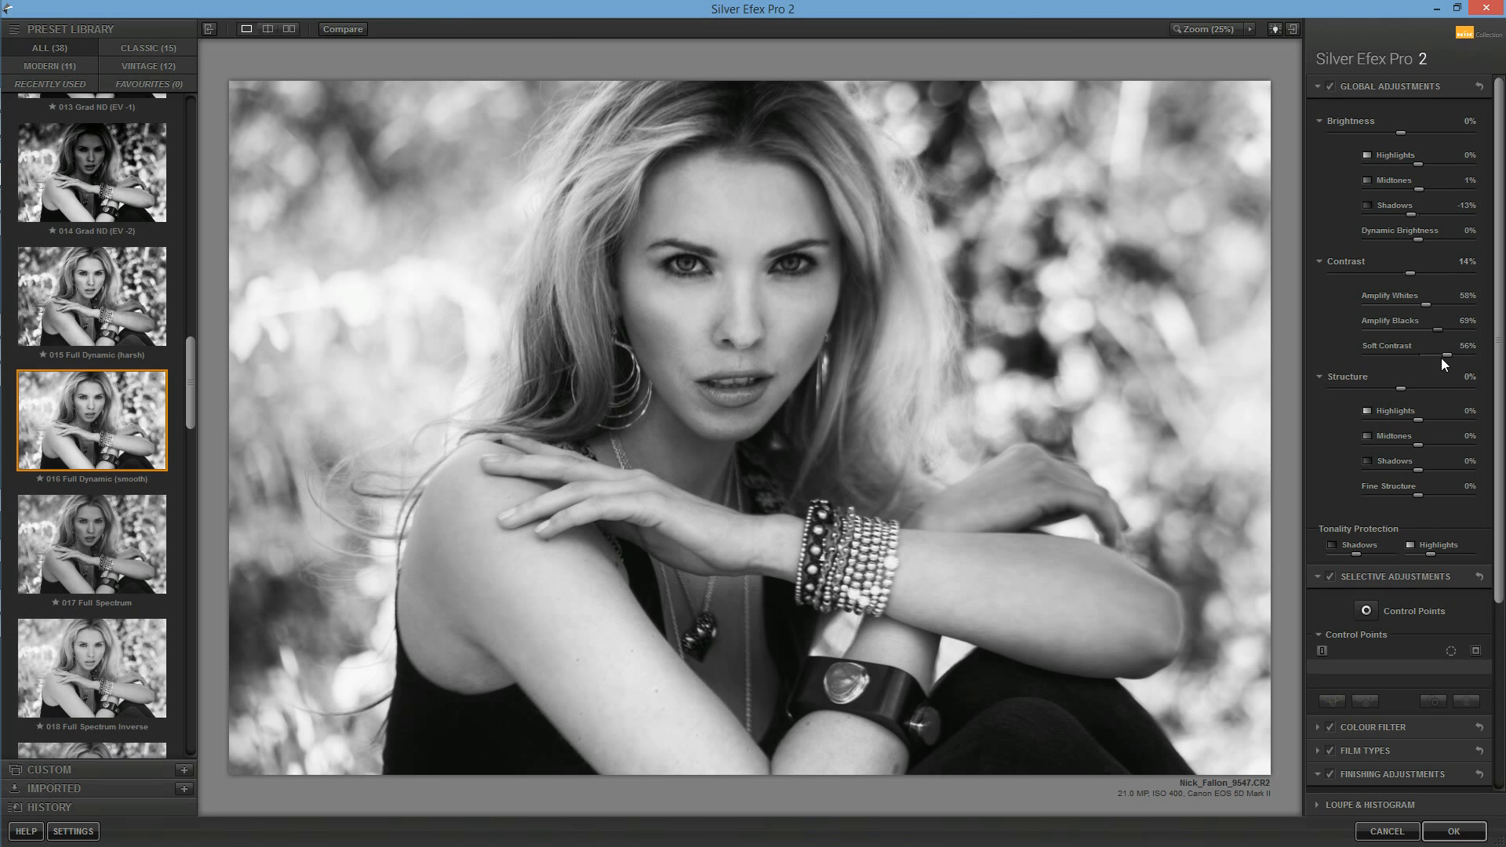
mouse_move(3, 494)
scroll(1457, 435, down, 2)
click(1427, 424)
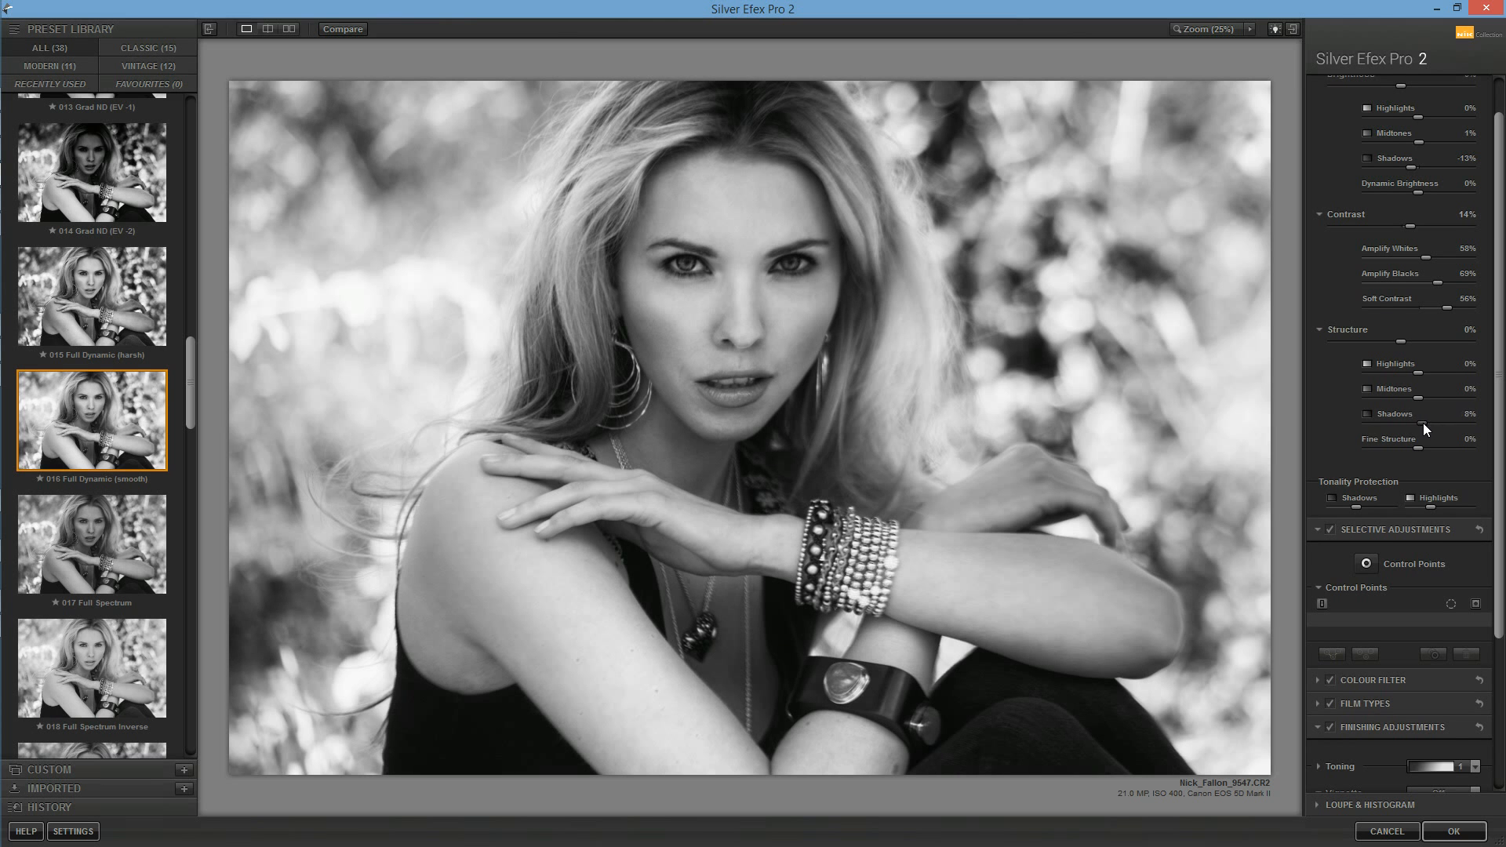
Step: Expand the Toning settings and switch off Finishing Adjustments, Film Types and Colour Filter
drag(1500, 470, 1498, 639)
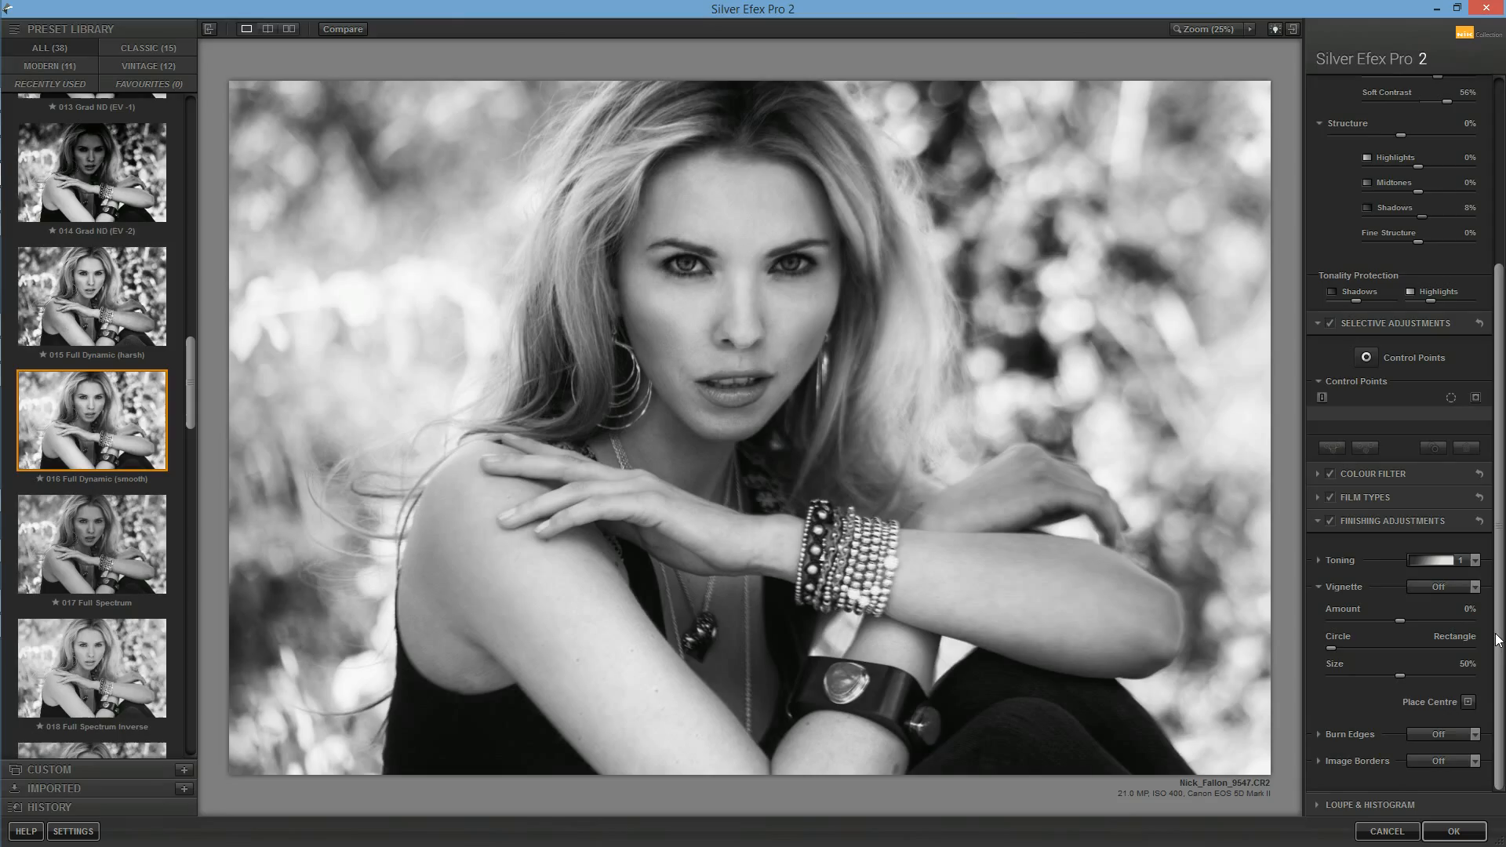
click(1321, 560)
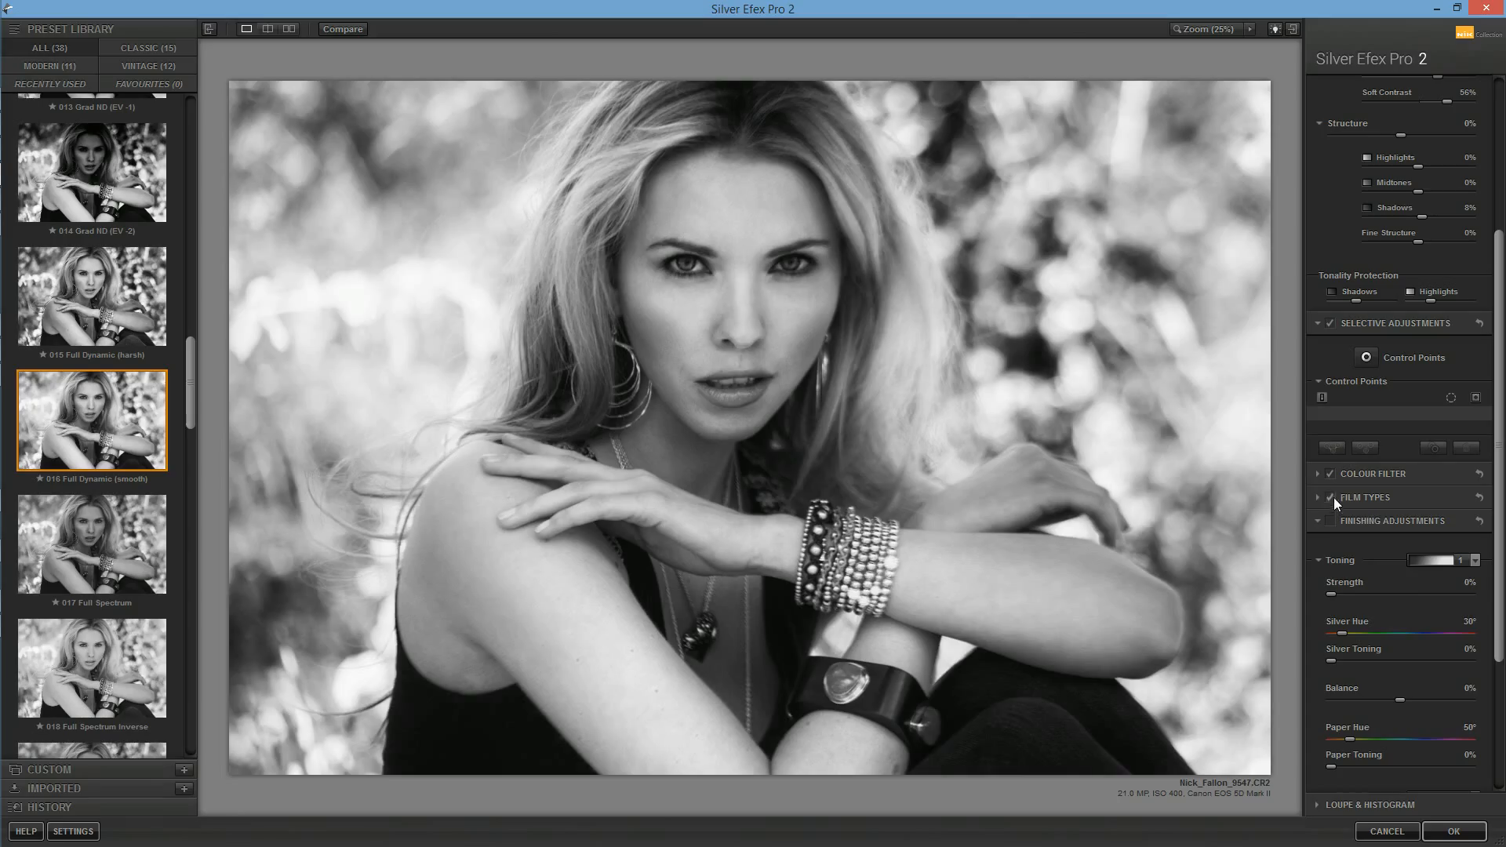
click(1330, 474)
Step: Place a control point on the left side of the hair, reduce its size to 11% and raise its contrast and structure
click(1366, 357)
click(532, 250)
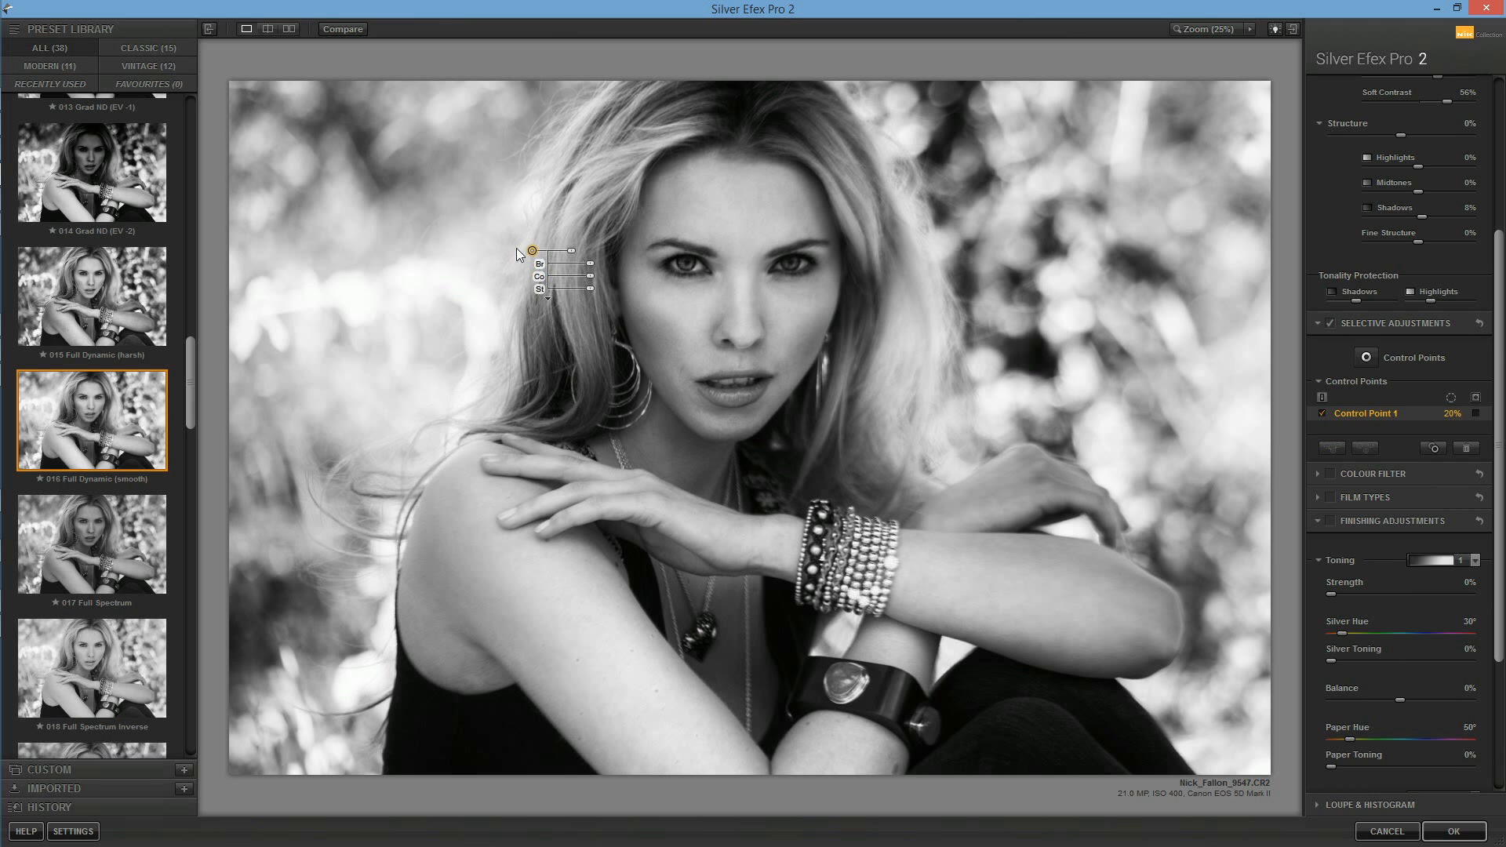
drag(571, 250, 653, 281)
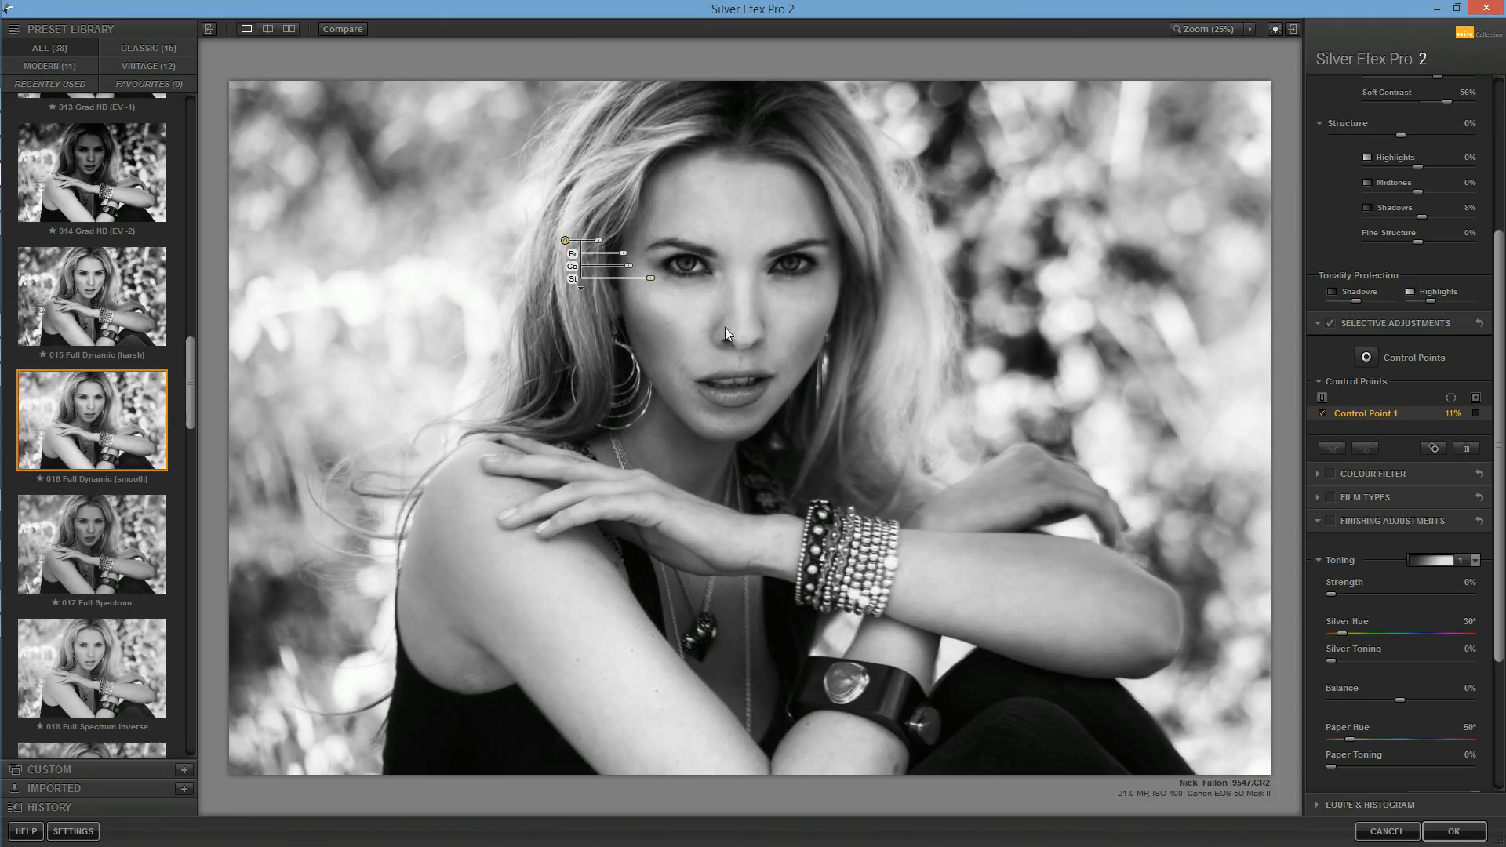
drag(565, 242, 561, 248)
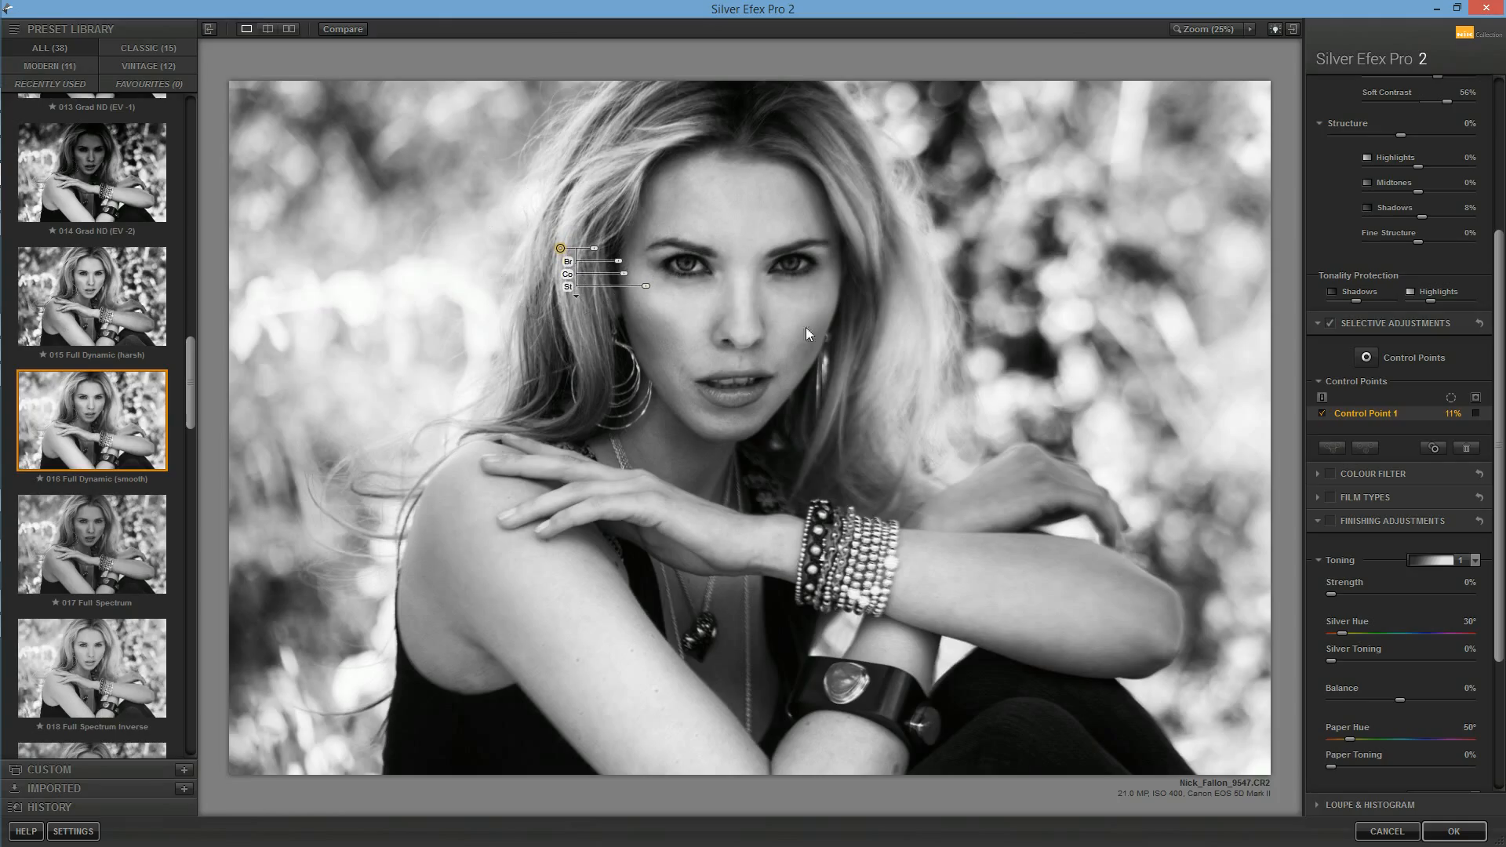
Step: Add two control points to the right side of the hair, sized 15% and 13%, raising contrast and structure on the lower one
click(1366, 358)
click(913, 382)
drag(914, 384, 997, 434)
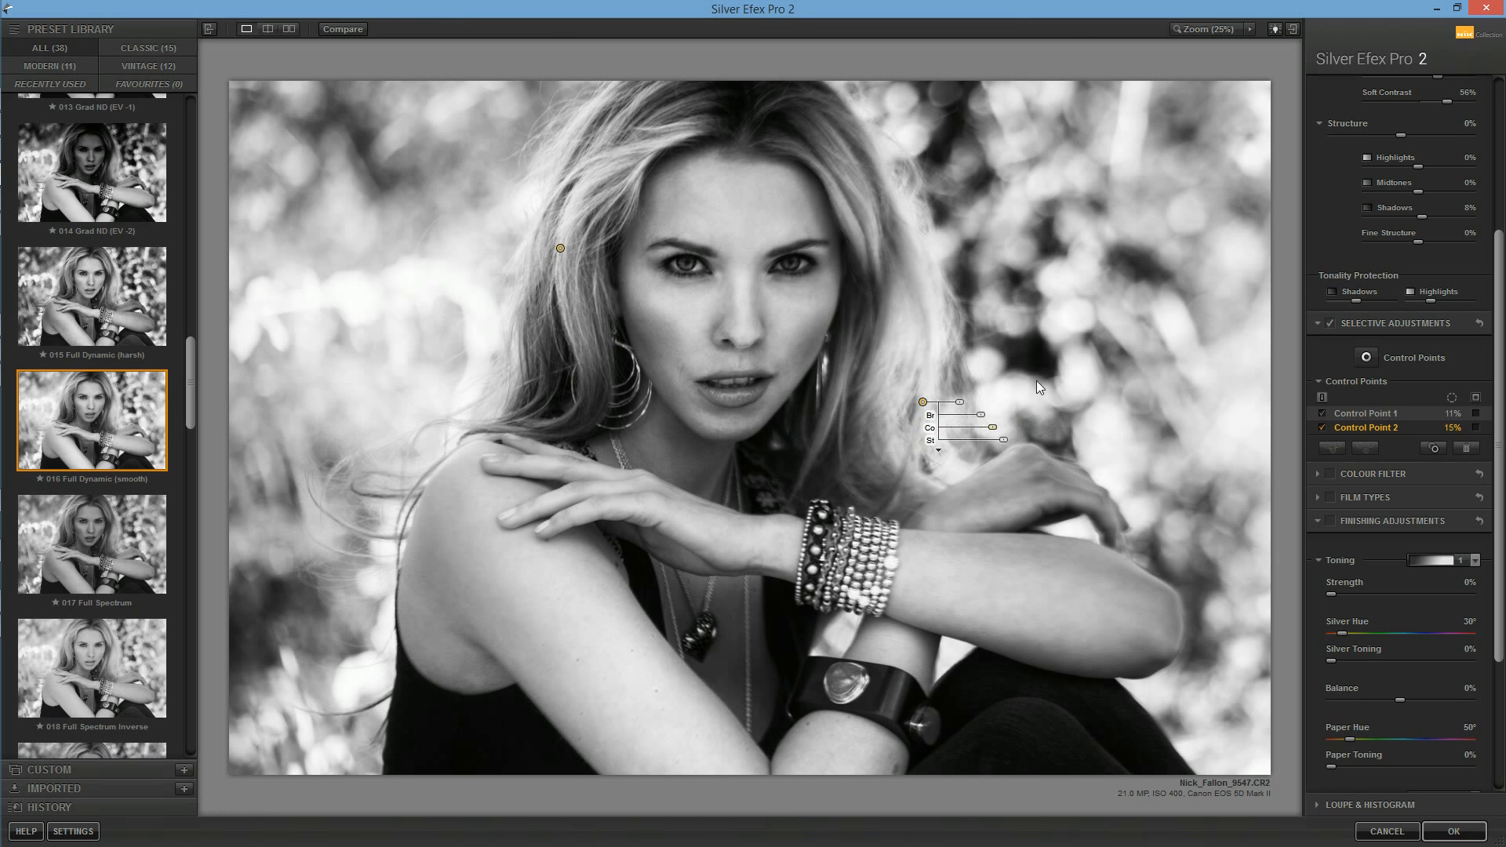
click(1366, 358)
click(913, 290)
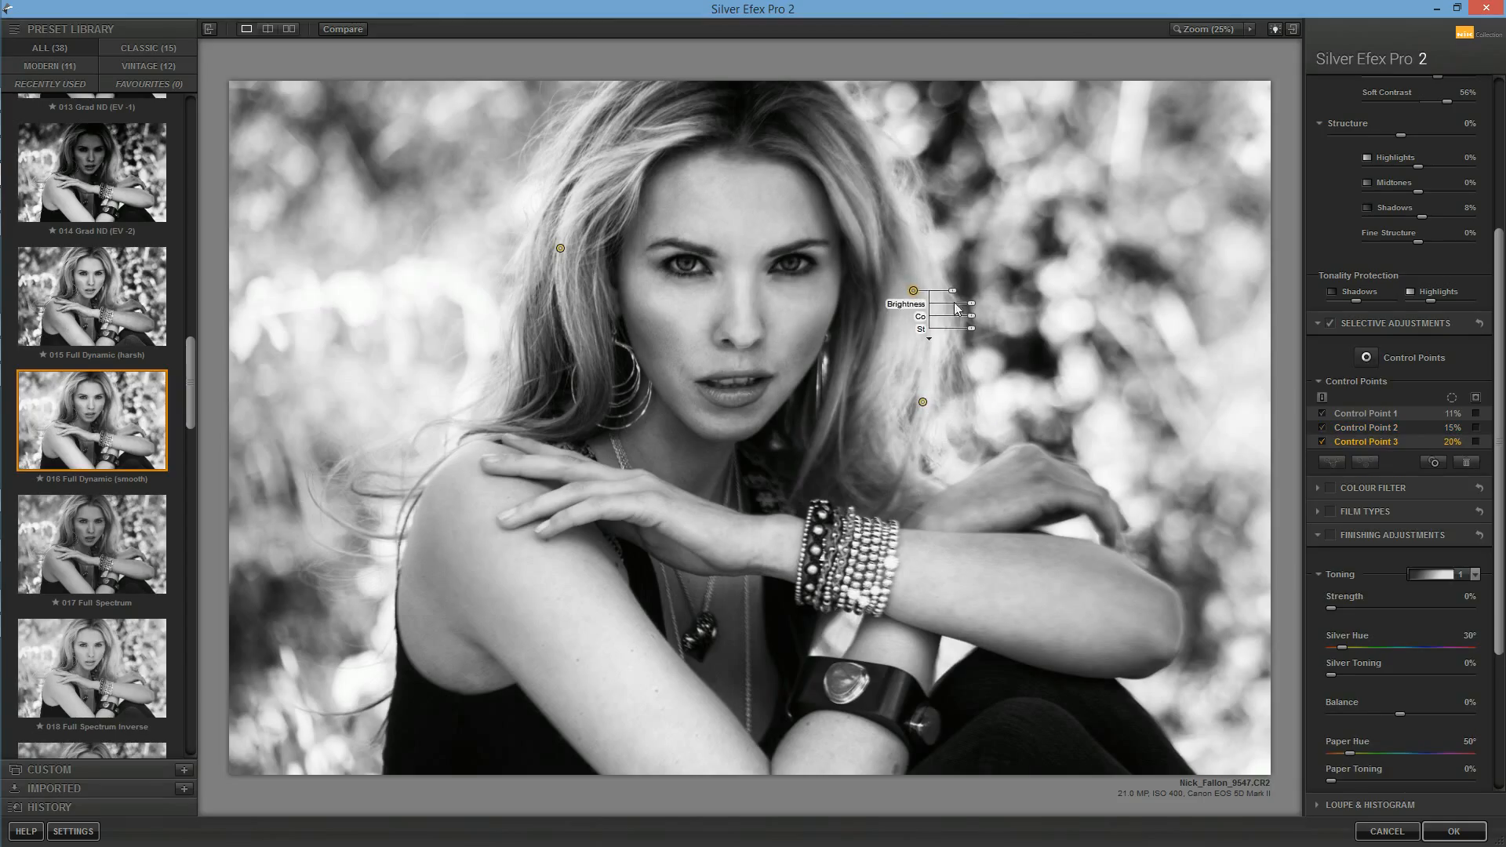
mouse_move(972, 316)
mouse_down()
mouse_move(978, 330)
mouse_move(950, 294)
mouse_move(972, 330)
mouse_up()
Step: Add a 20% control point on the bright background left of the hair, lowering its brightness and raising its contrast
click(1367, 357)
click(412, 293)
drag(411, 294, 495, 330)
drag(503, 330, 503, 330)
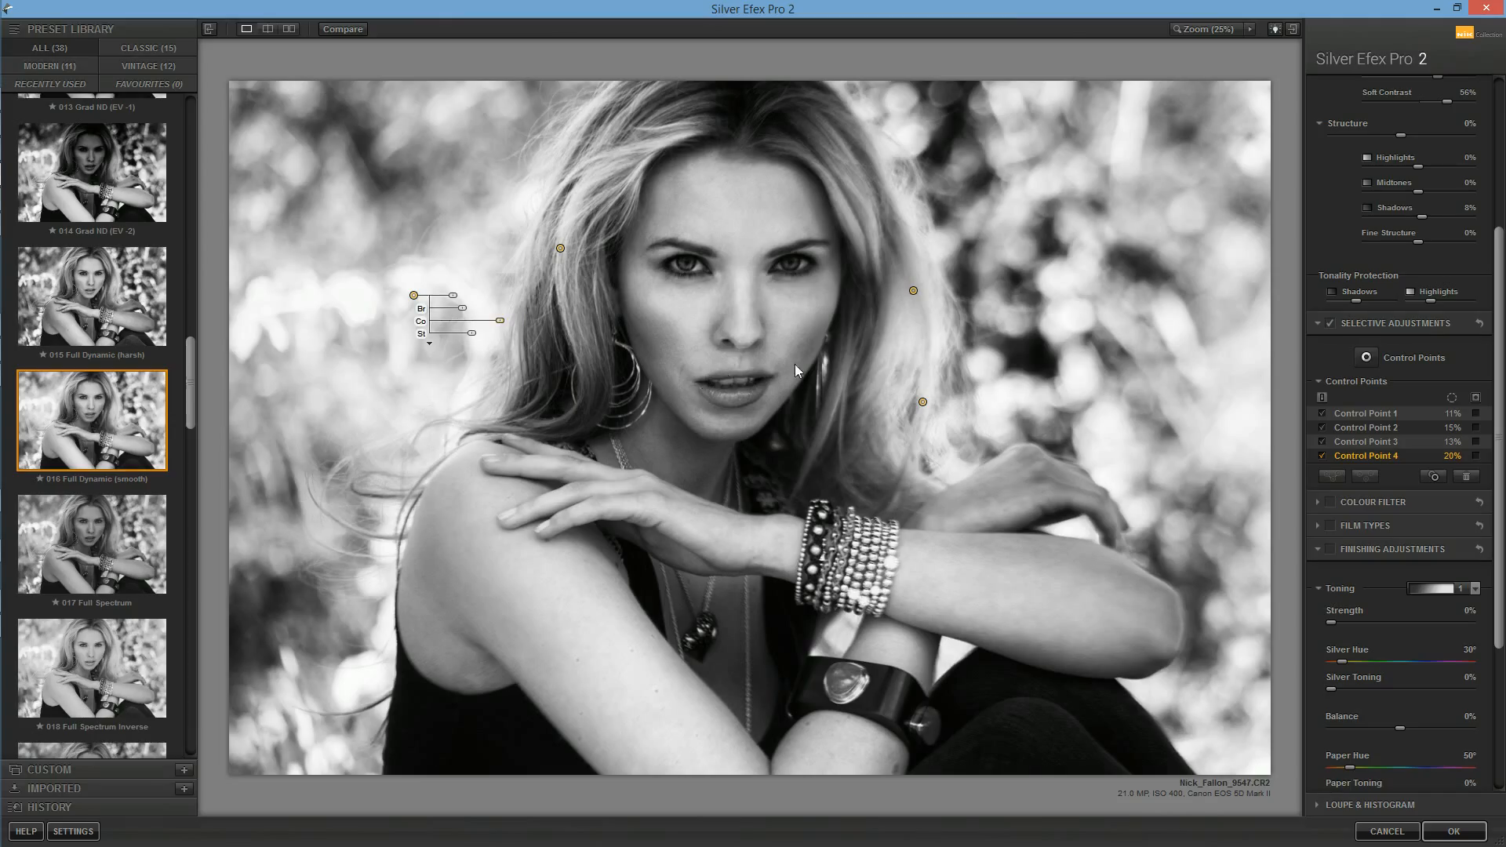
Step: Place a 20% control point in the upper-right background with raised brightness and lowered contrast, and duplicate it farther down
click(1366, 357)
click(1040, 261)
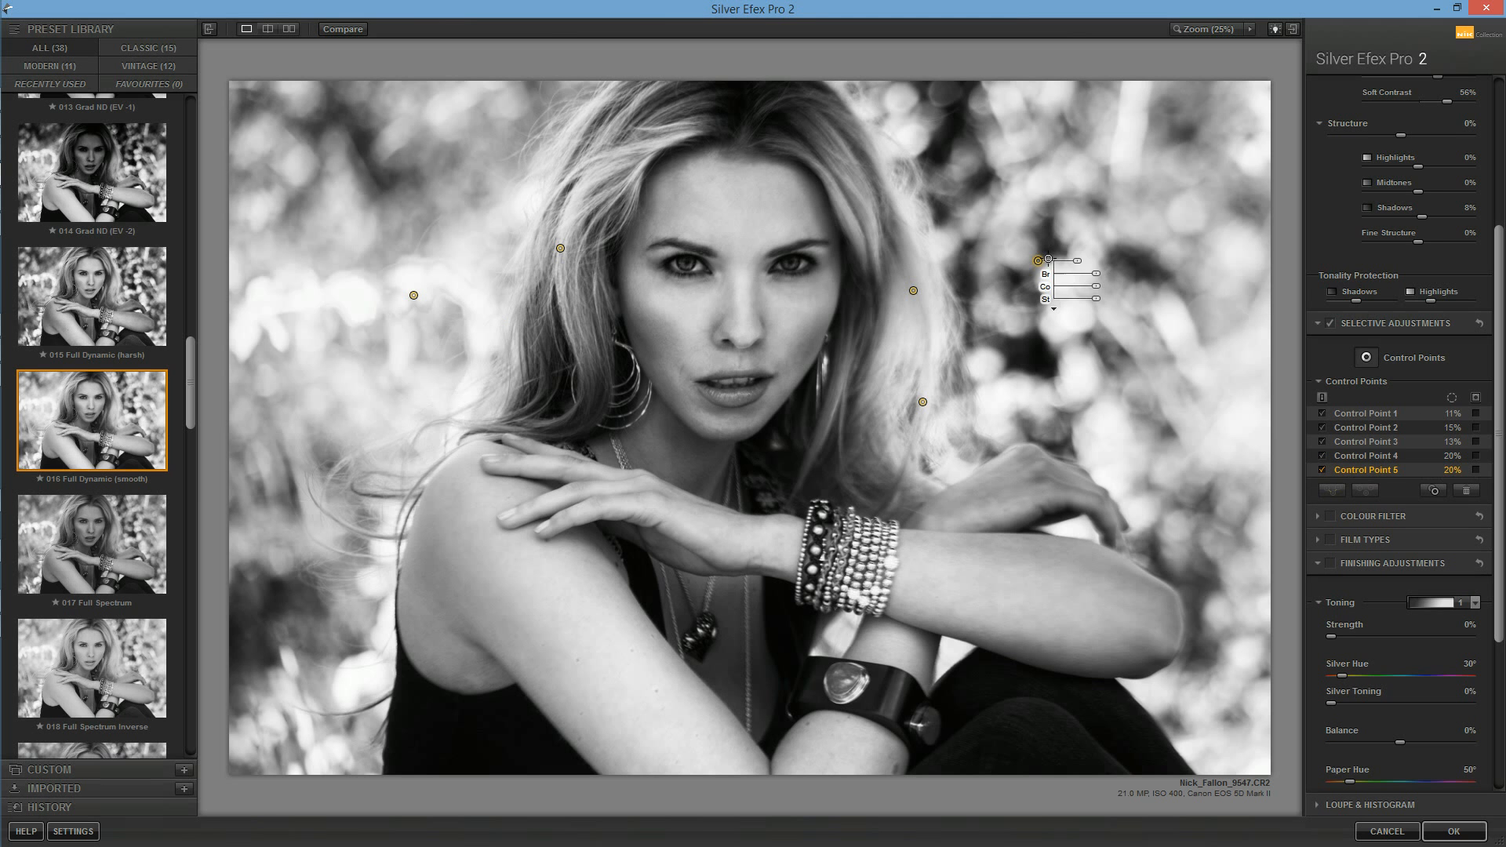
drag(1040, 261, 1070, 178)
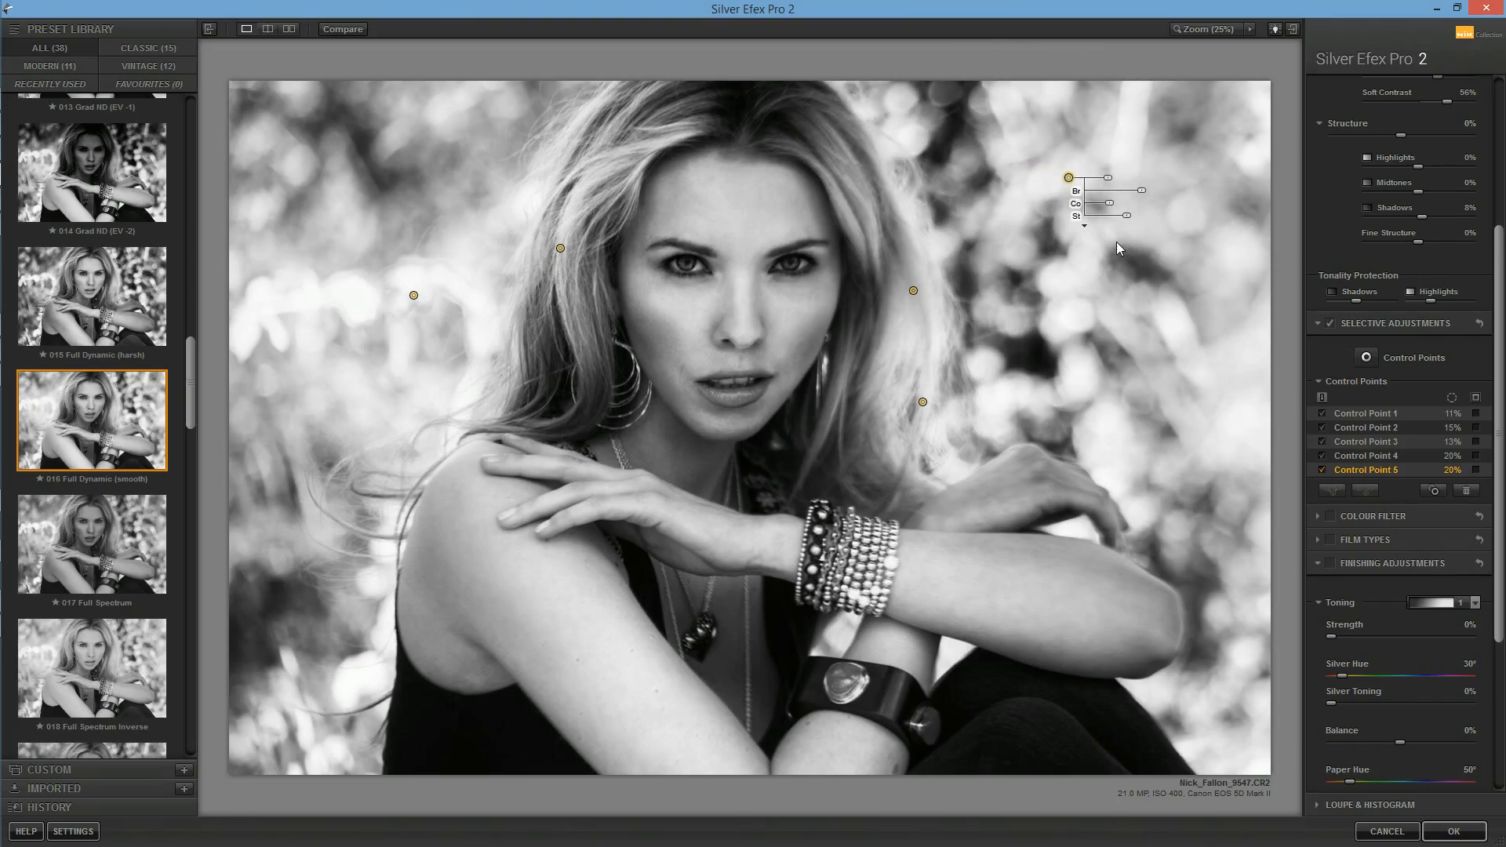
key(ctrl+d)
click(1079, 304)
drag(1079, 304, 1090, 326)
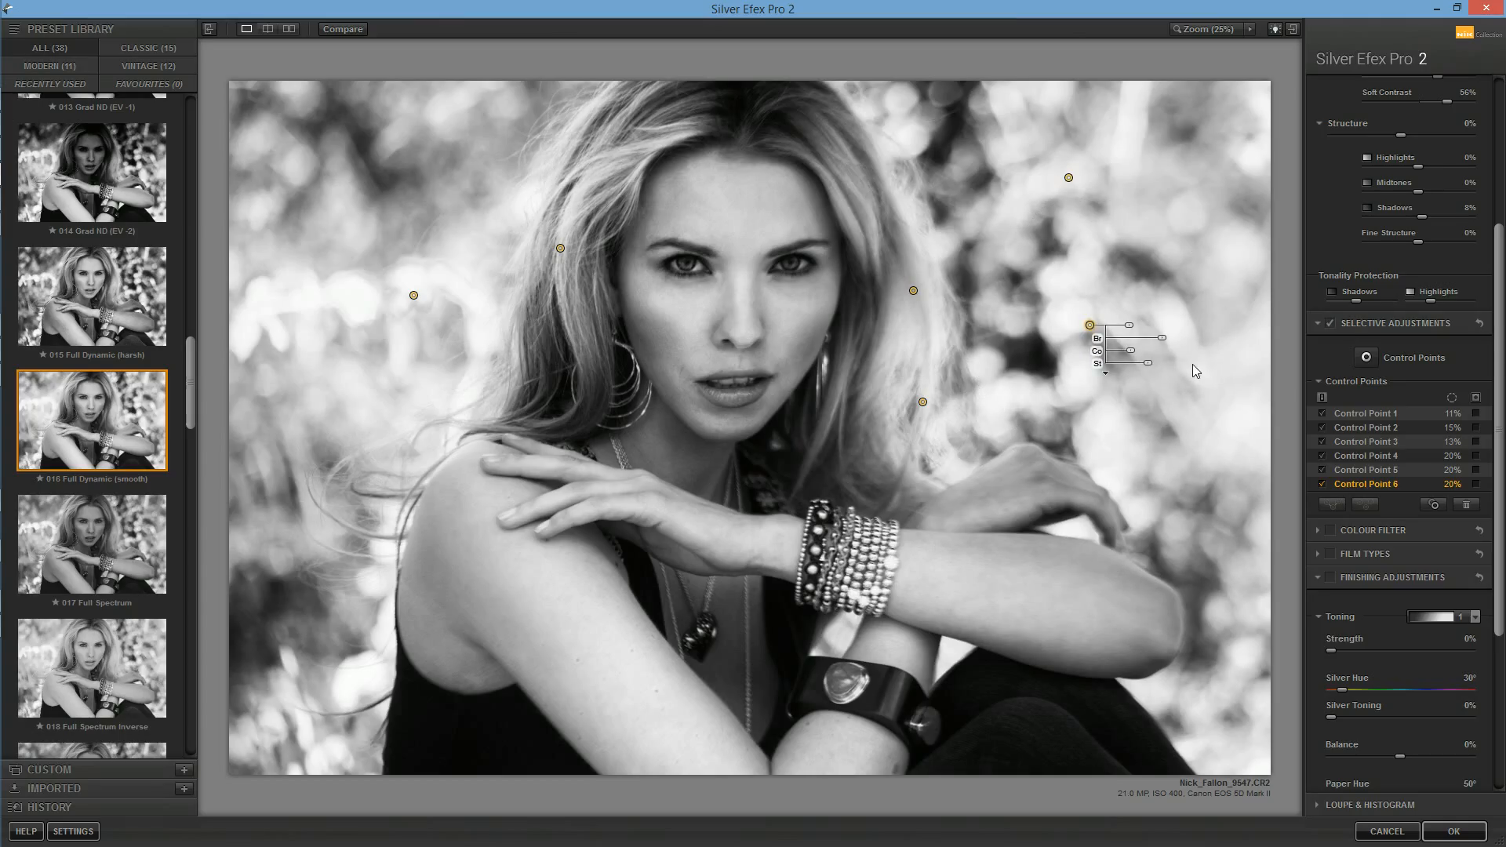
Step: Enable the finishing adjustments with a Lens Falloff 3 vignette and reduce the vignette size to 65%
drag(1497, 379, 1464, 558)
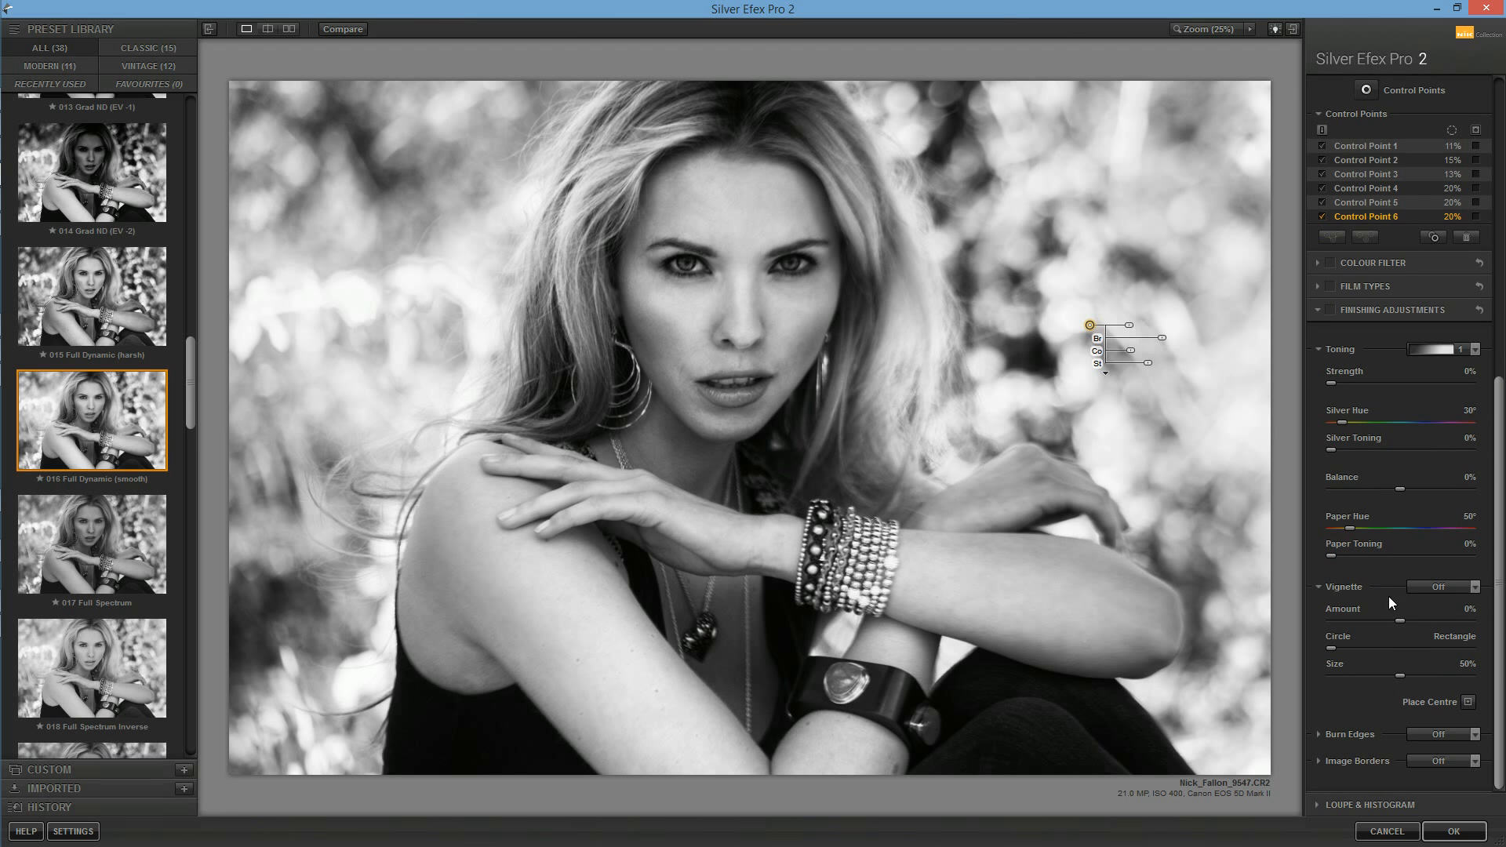
click(1461, 590)
click(1451, 480)
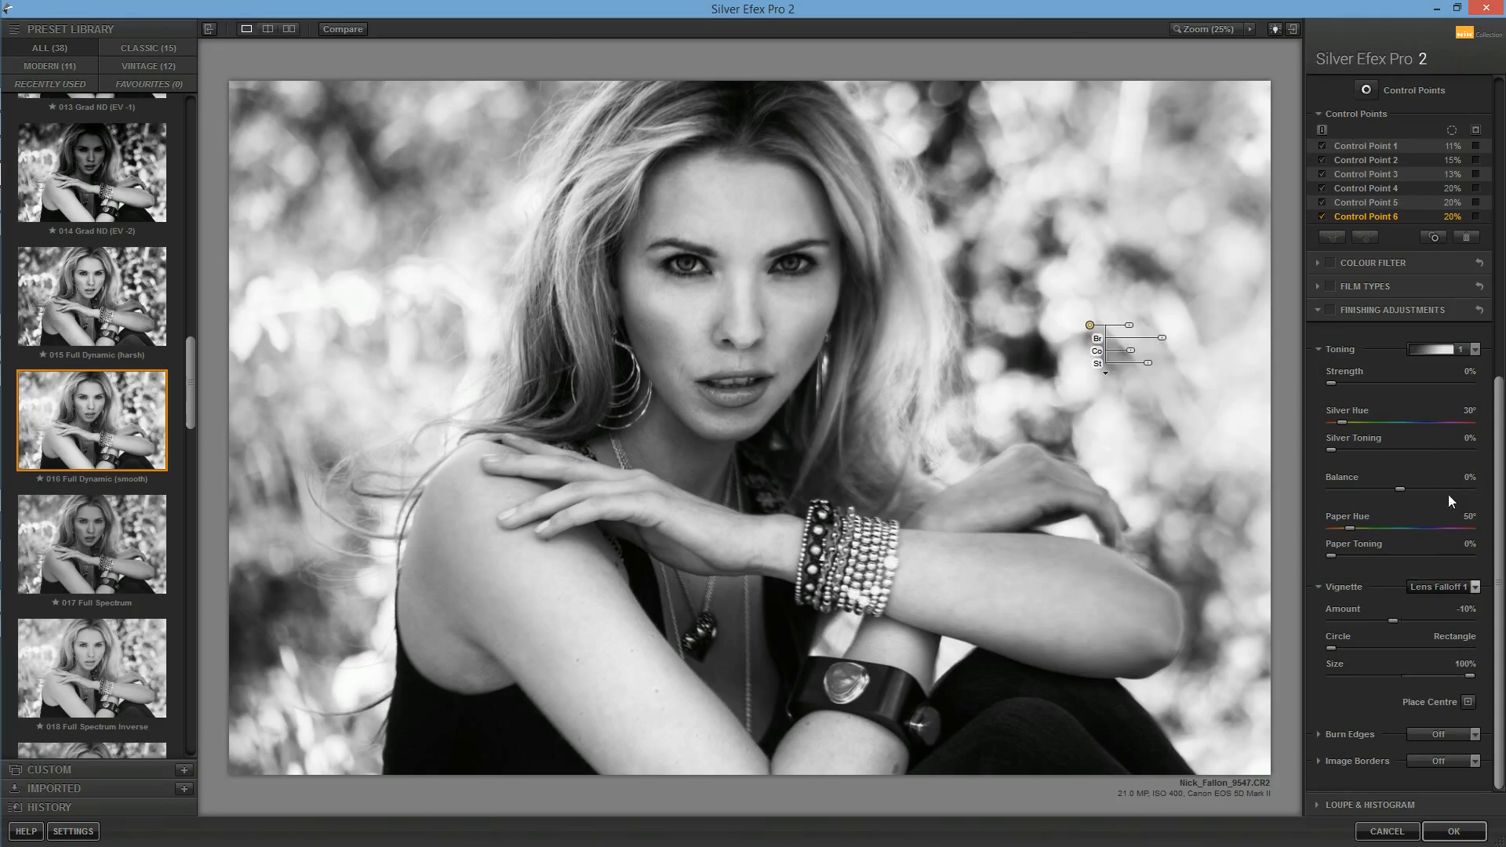
click(1337, 310)
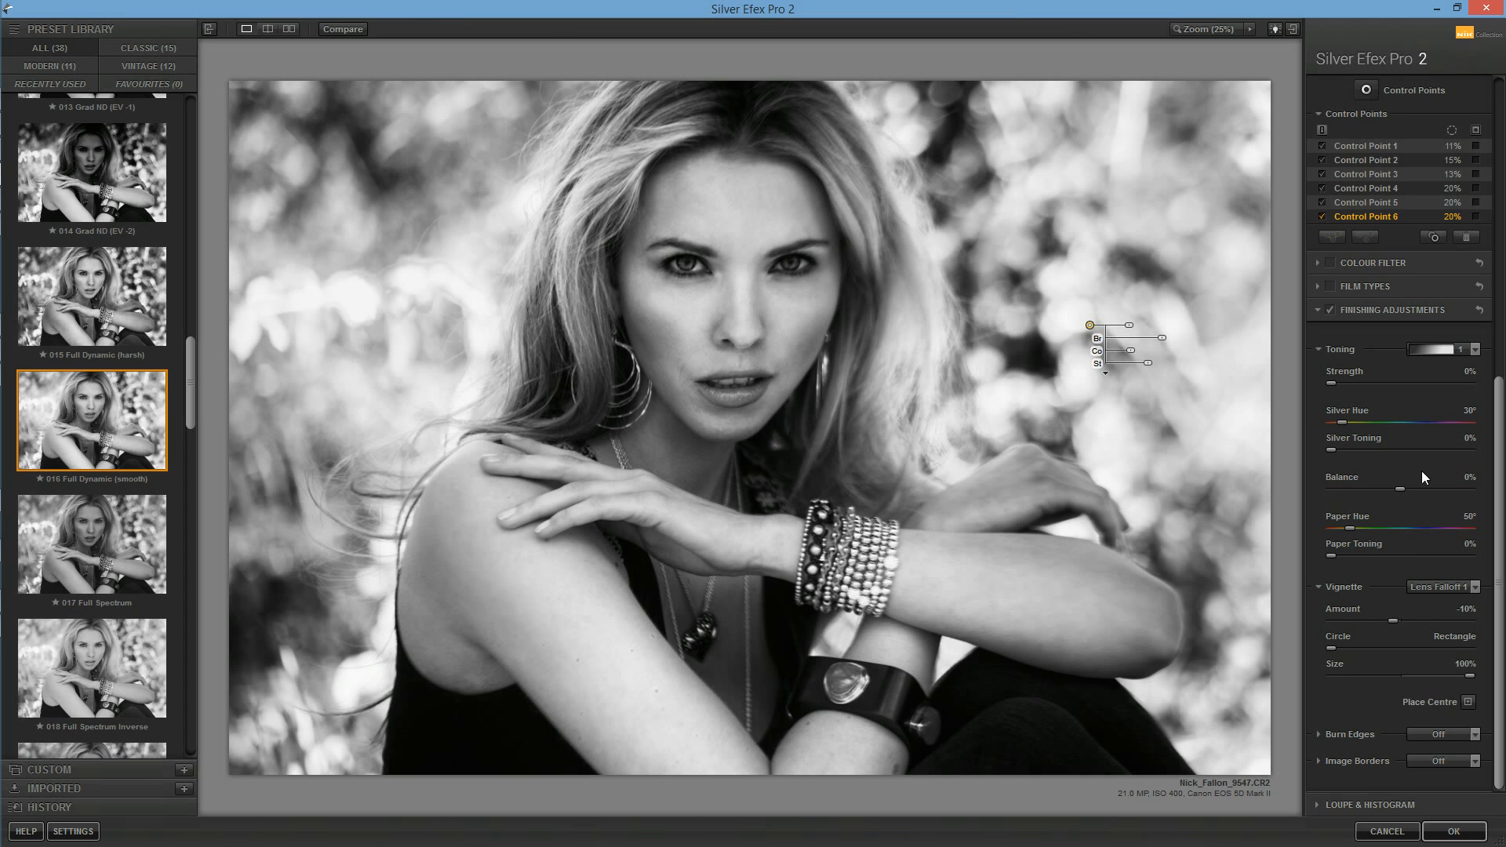
click(1462, 351)
click(1461, 344)
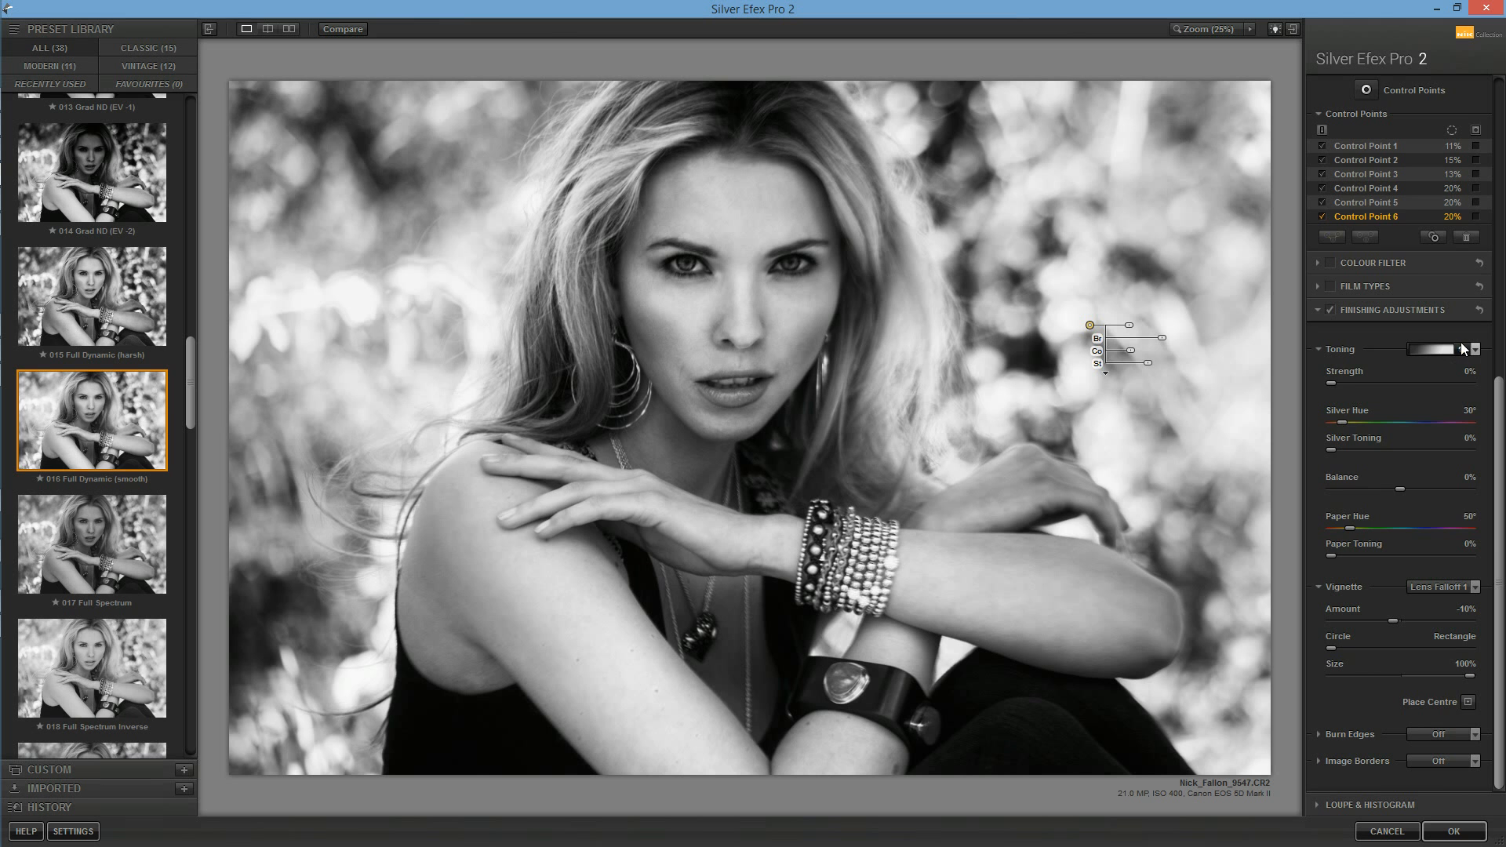
click(1324, 349)
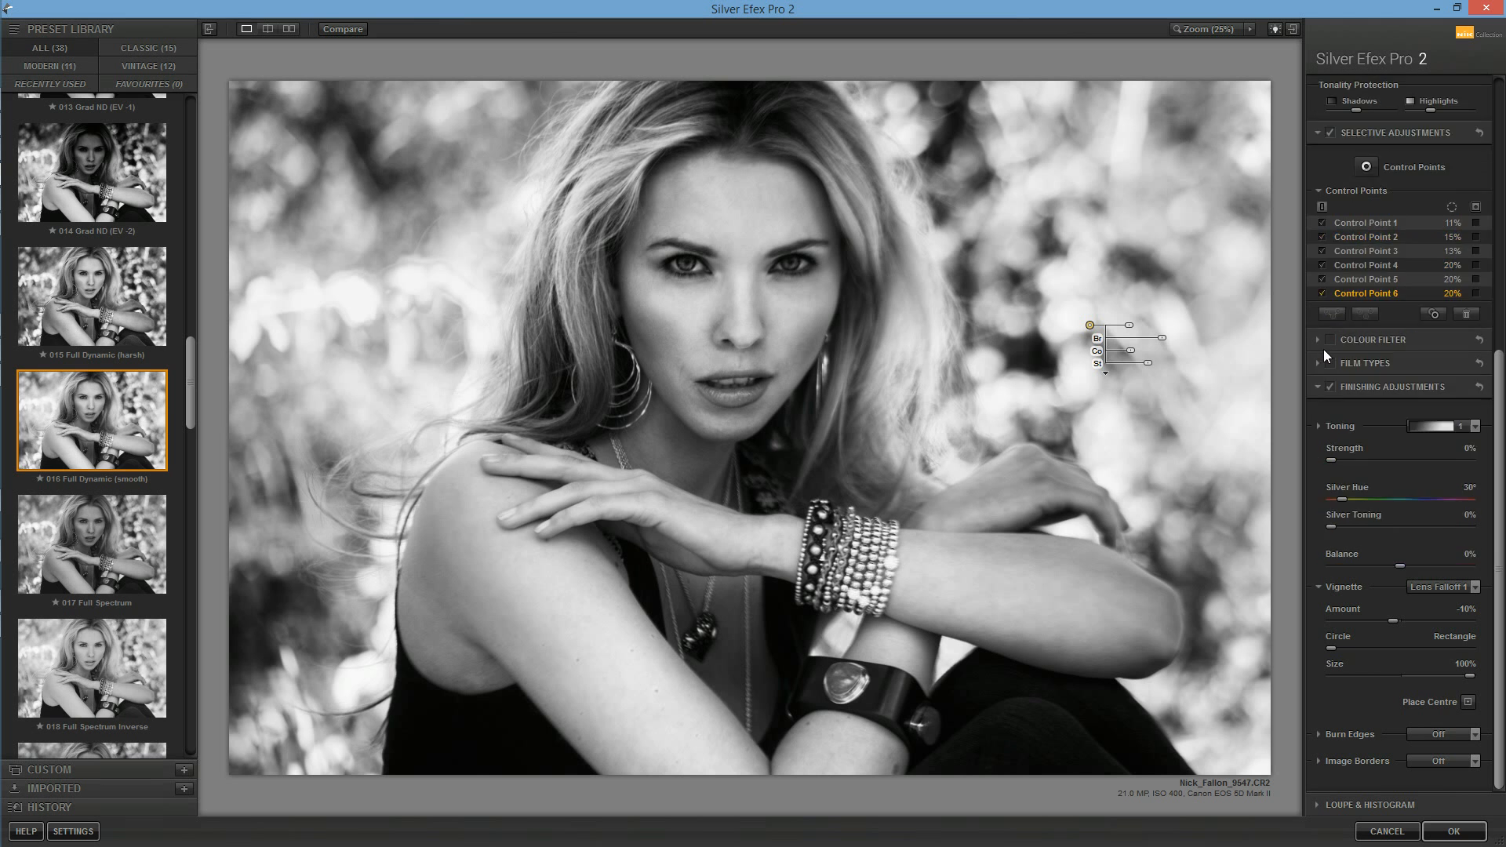
click(1452, 586)
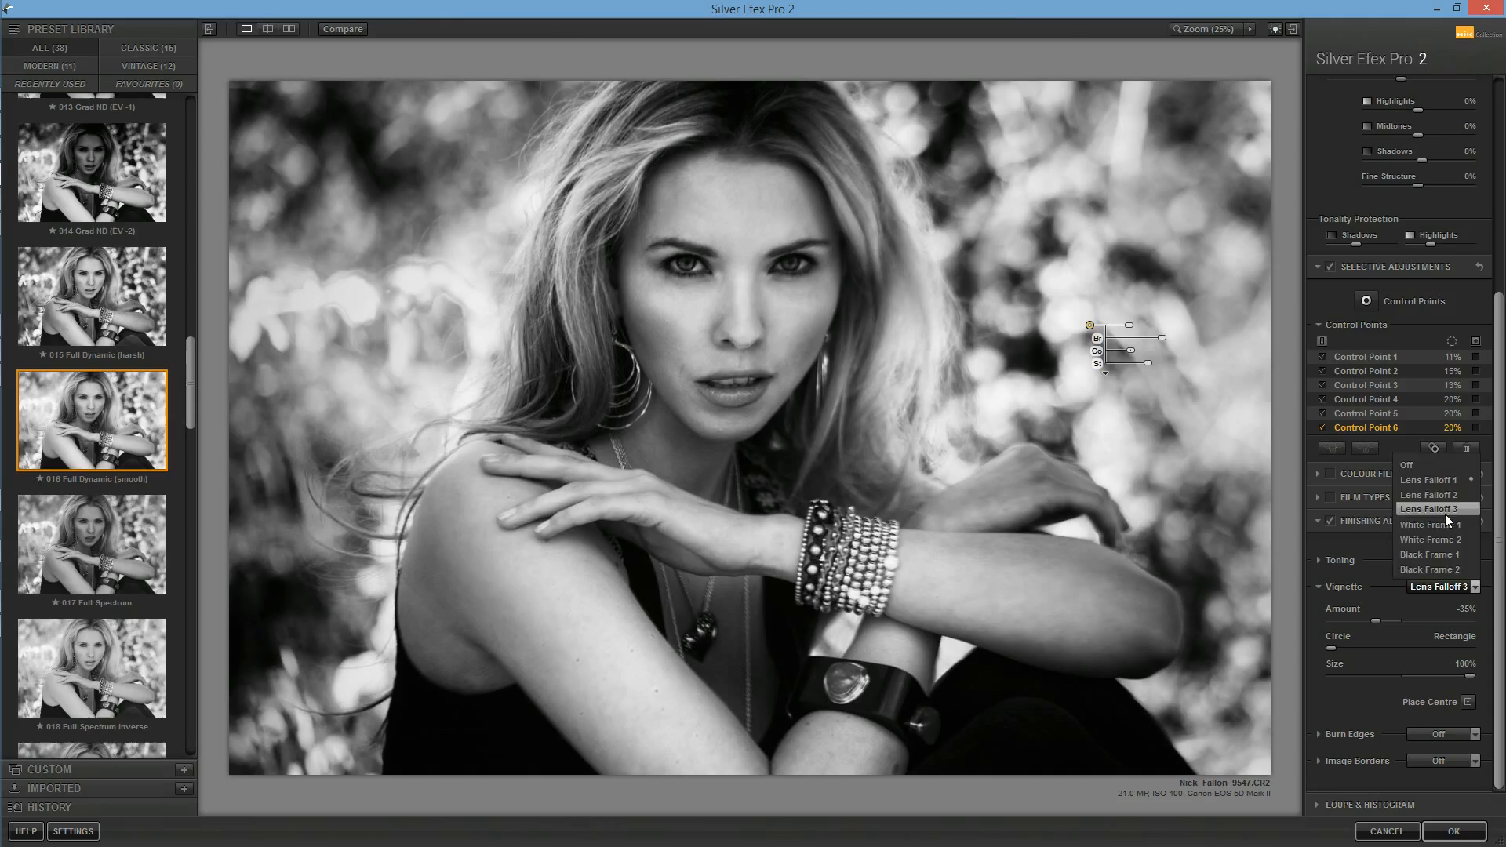
click(1446, 510)
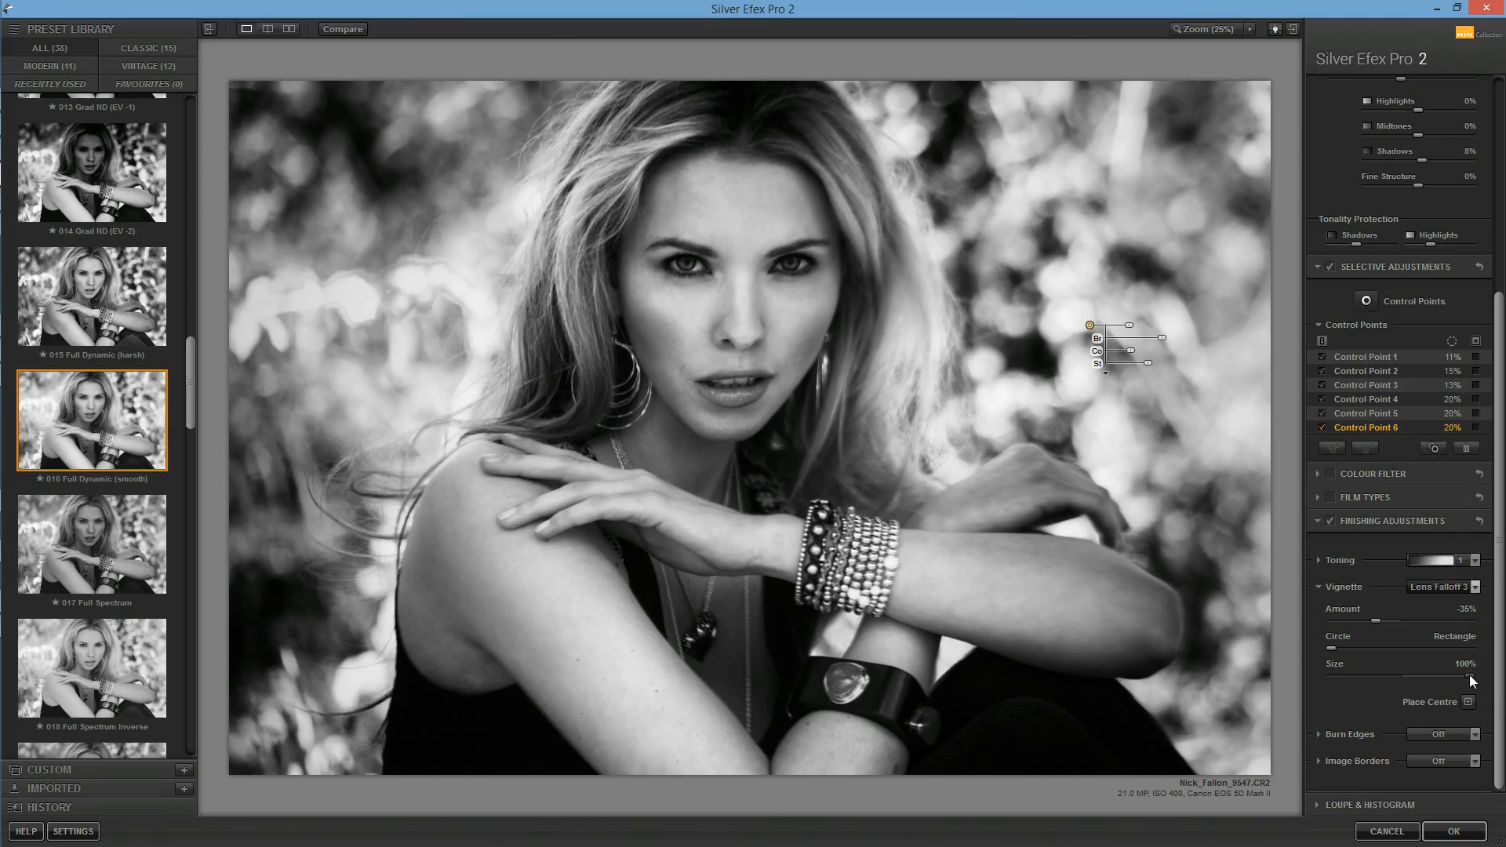
drag(1442, 674, 1426, 675)
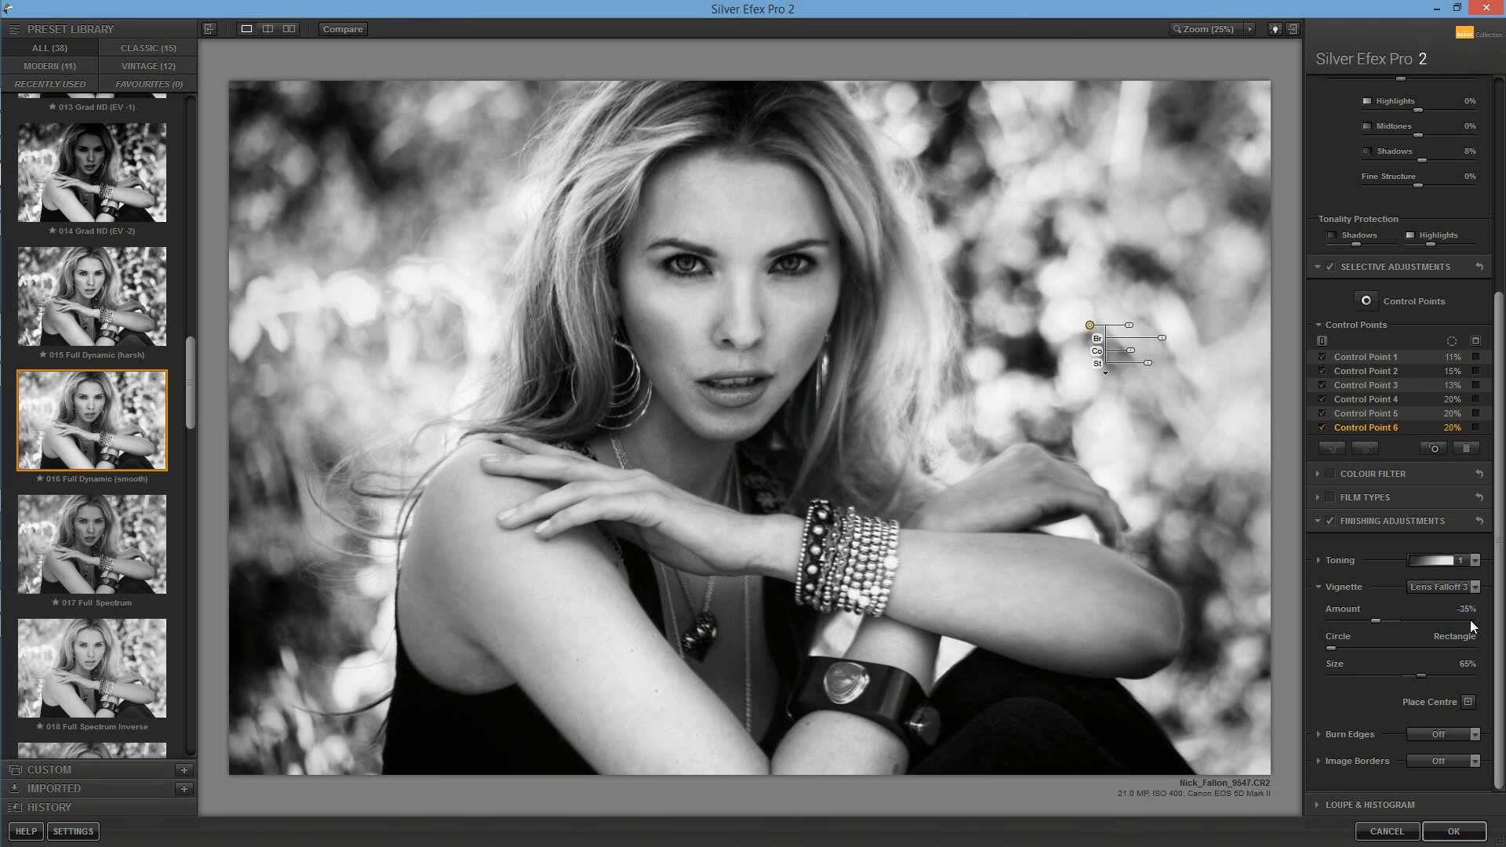
drag(1500, 640, 1500, 420)
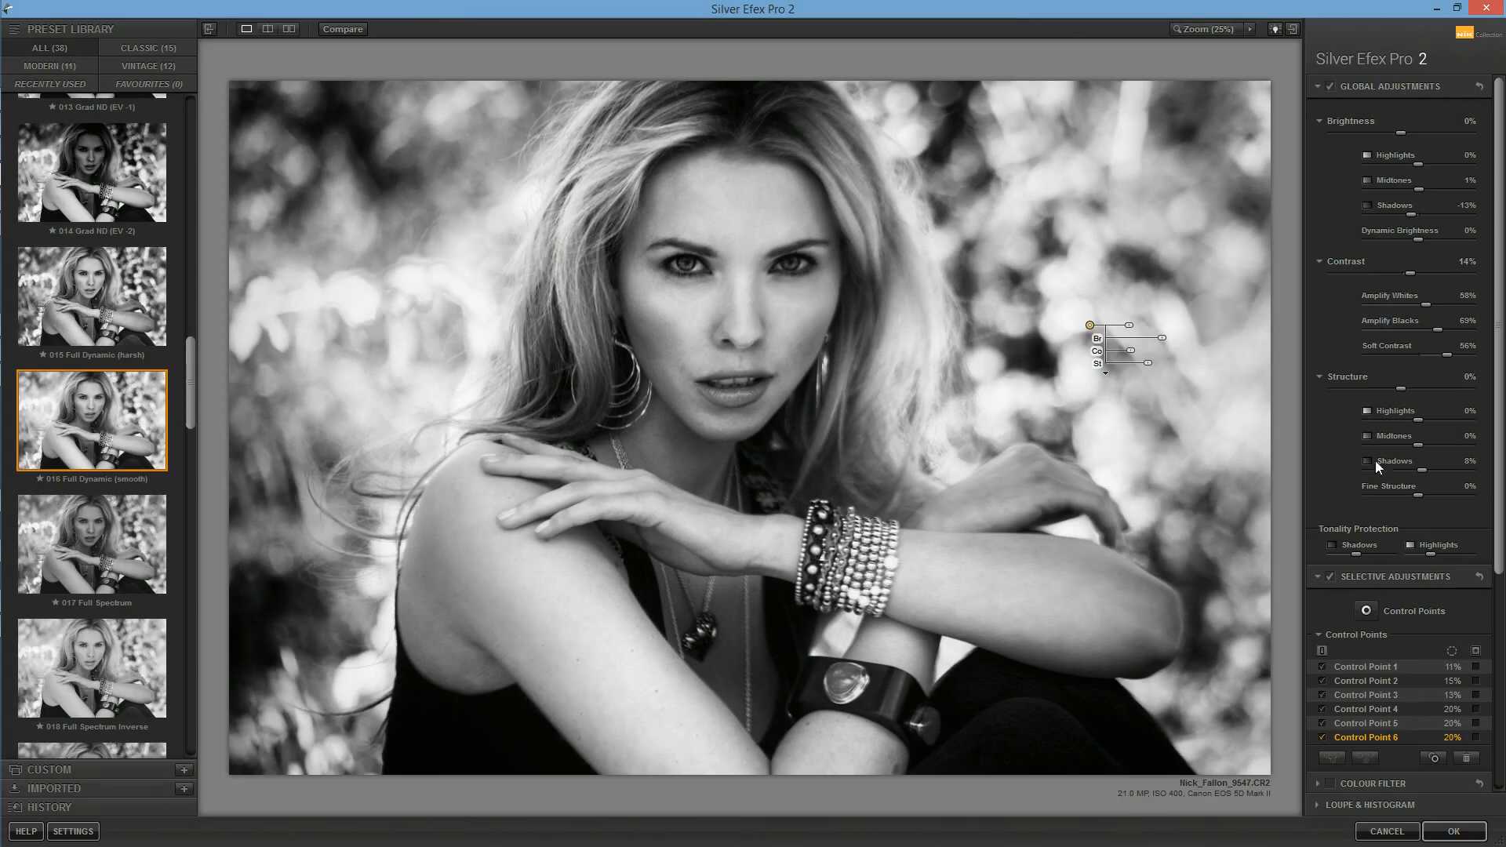
click(1356, 577)
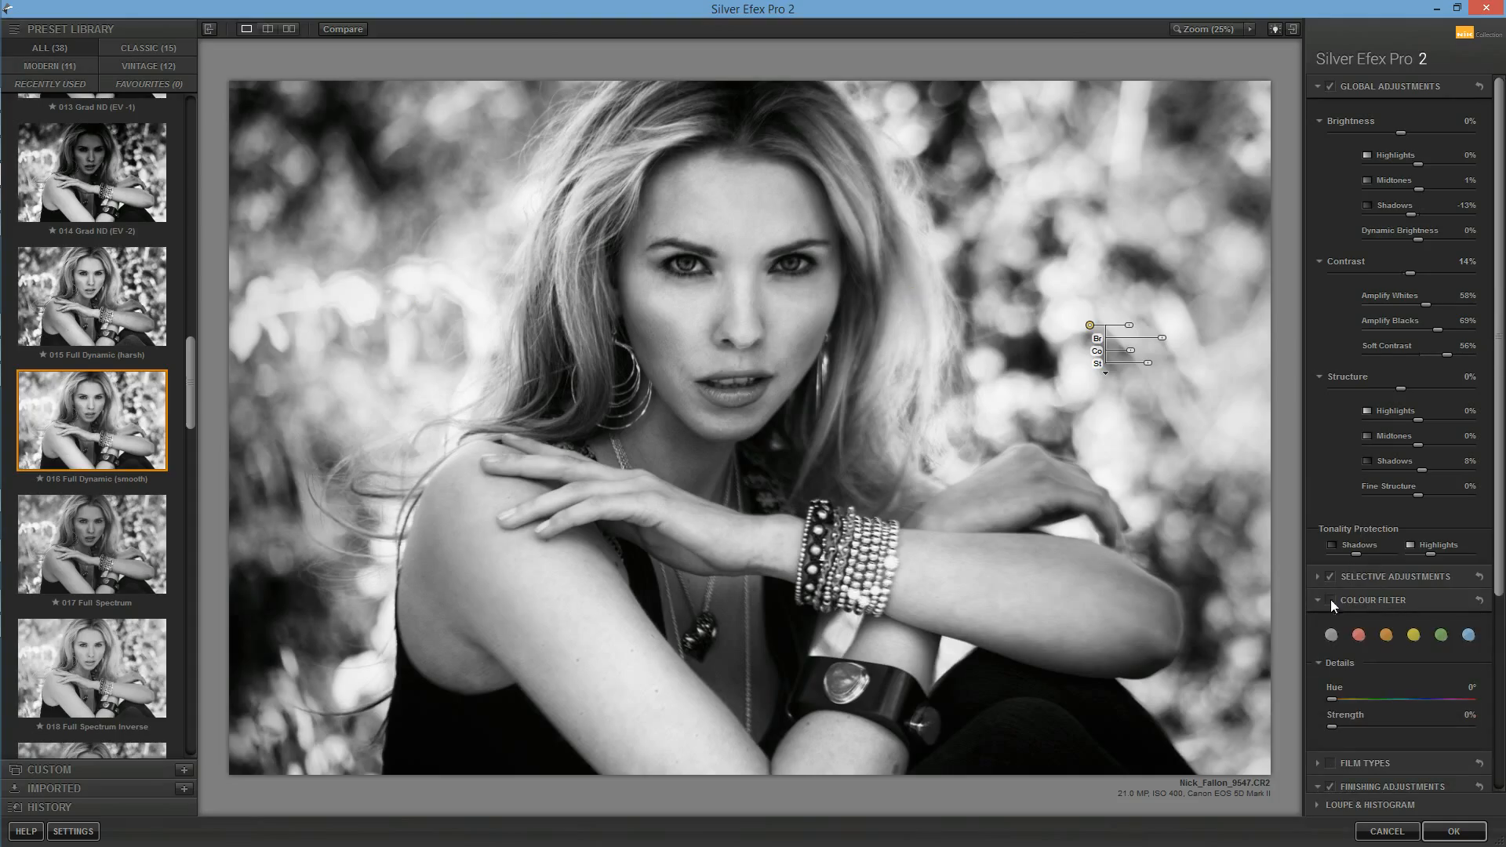
click(1335, 577)
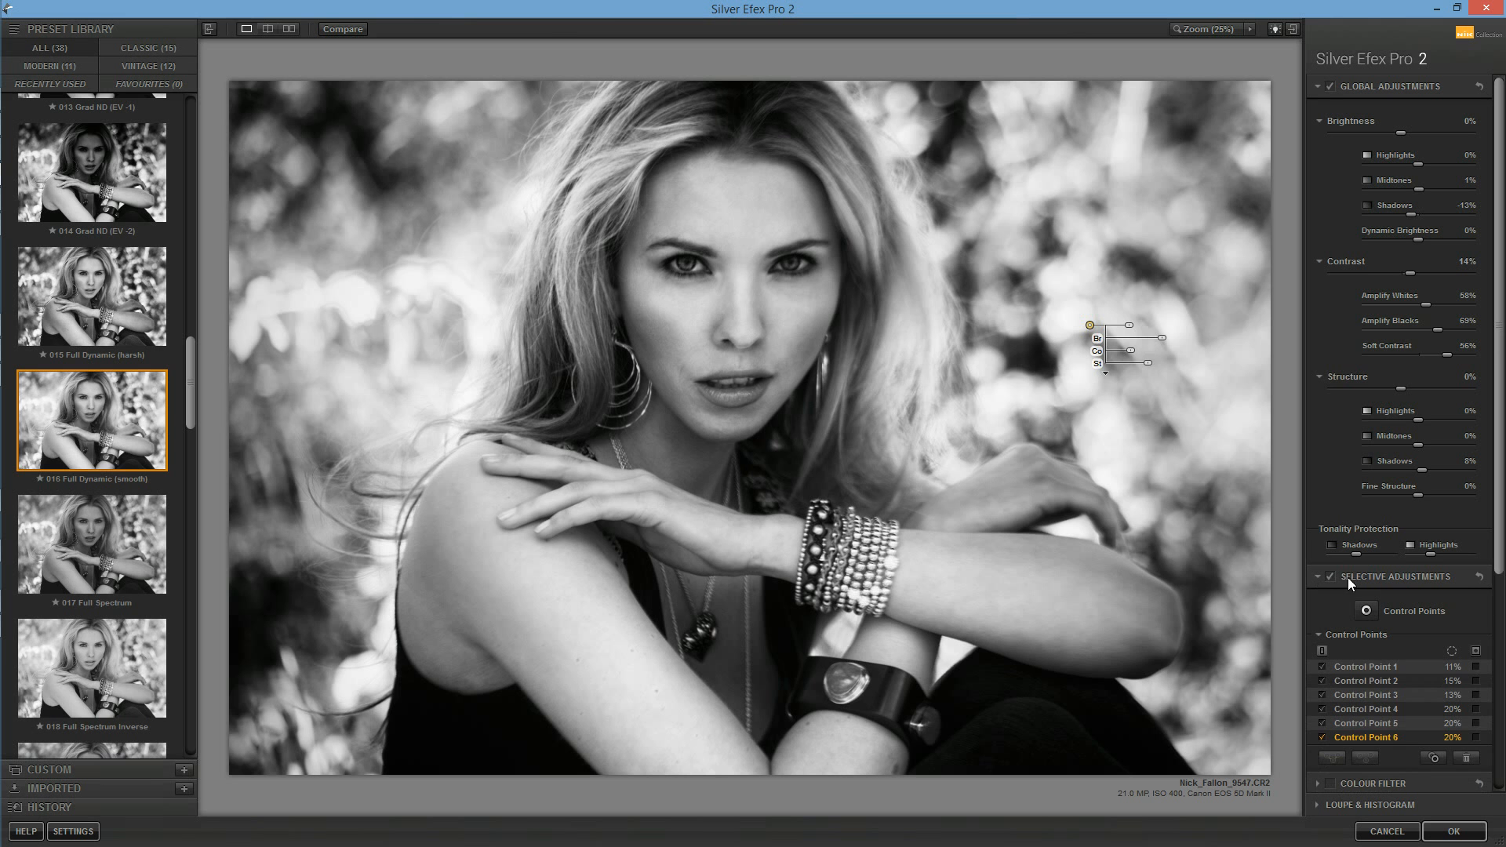
Step: Place a 4% control point on the iris of the eye on the image's left side and raise its contrast
click(781, 258)
click(755, 267)
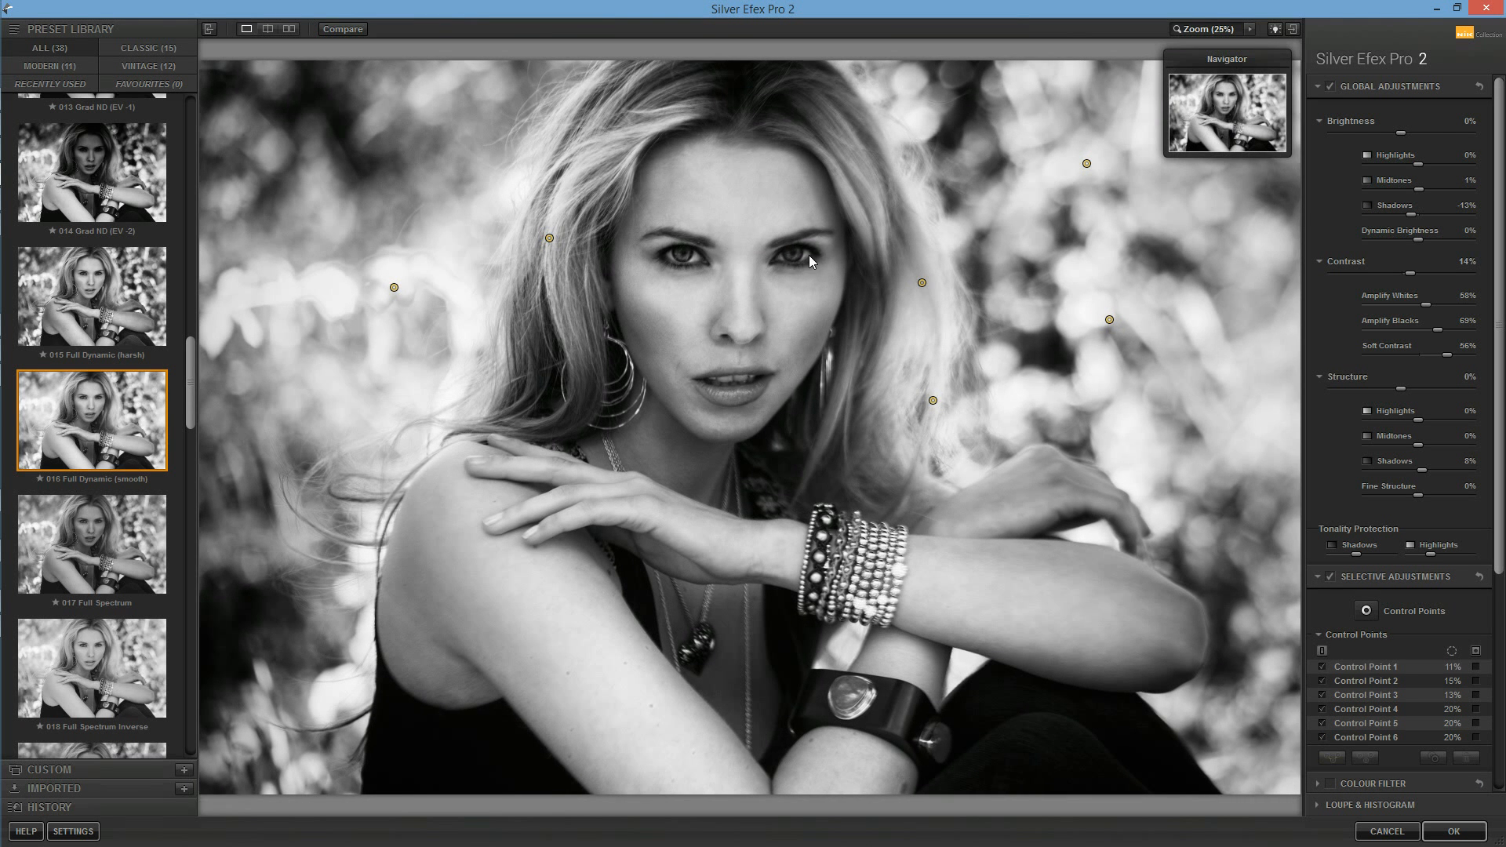
click(794, 253)
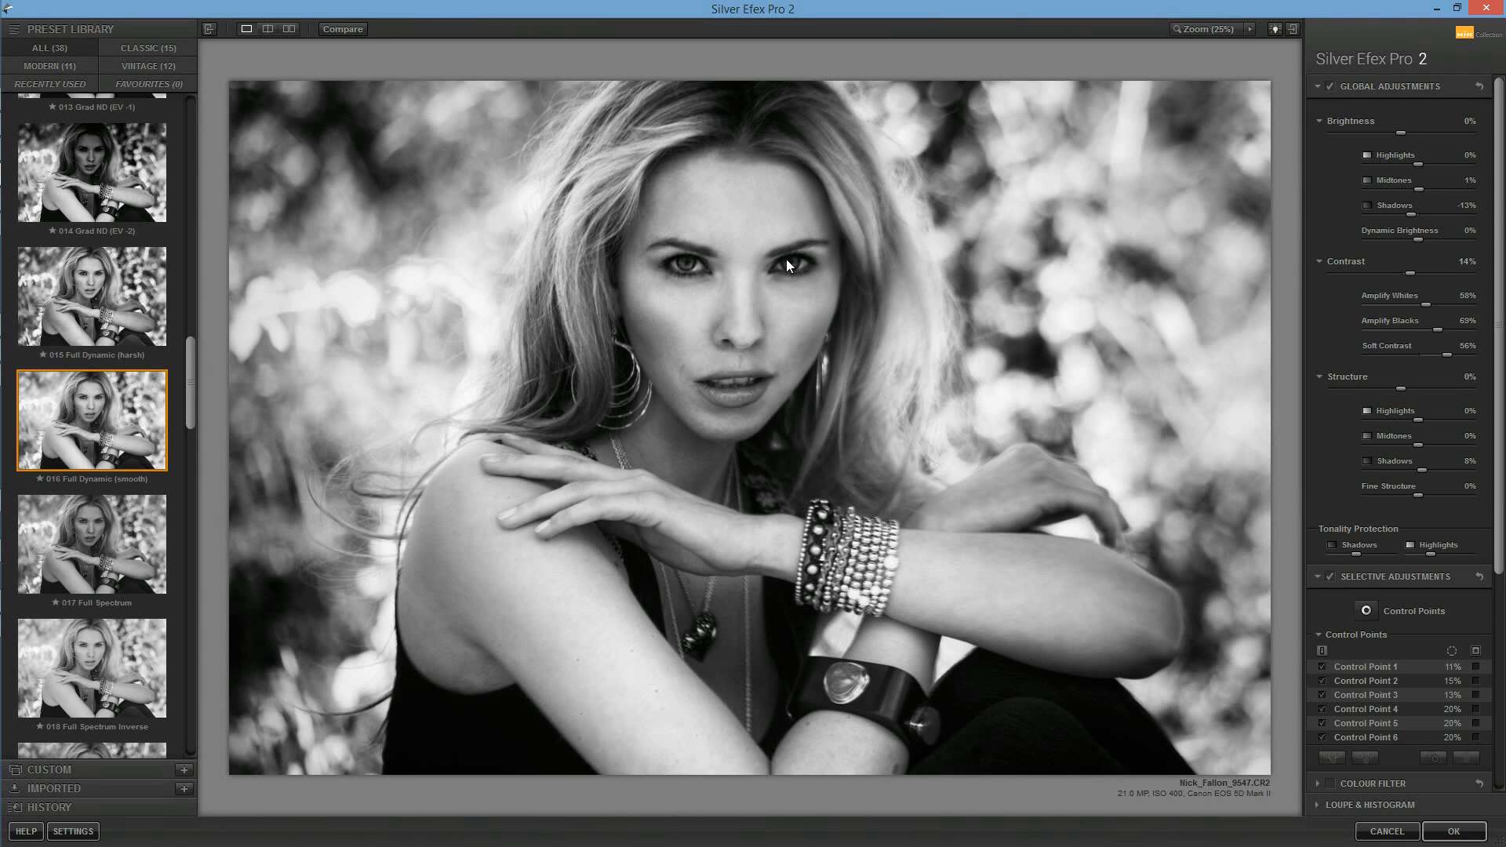
click(787, 260)
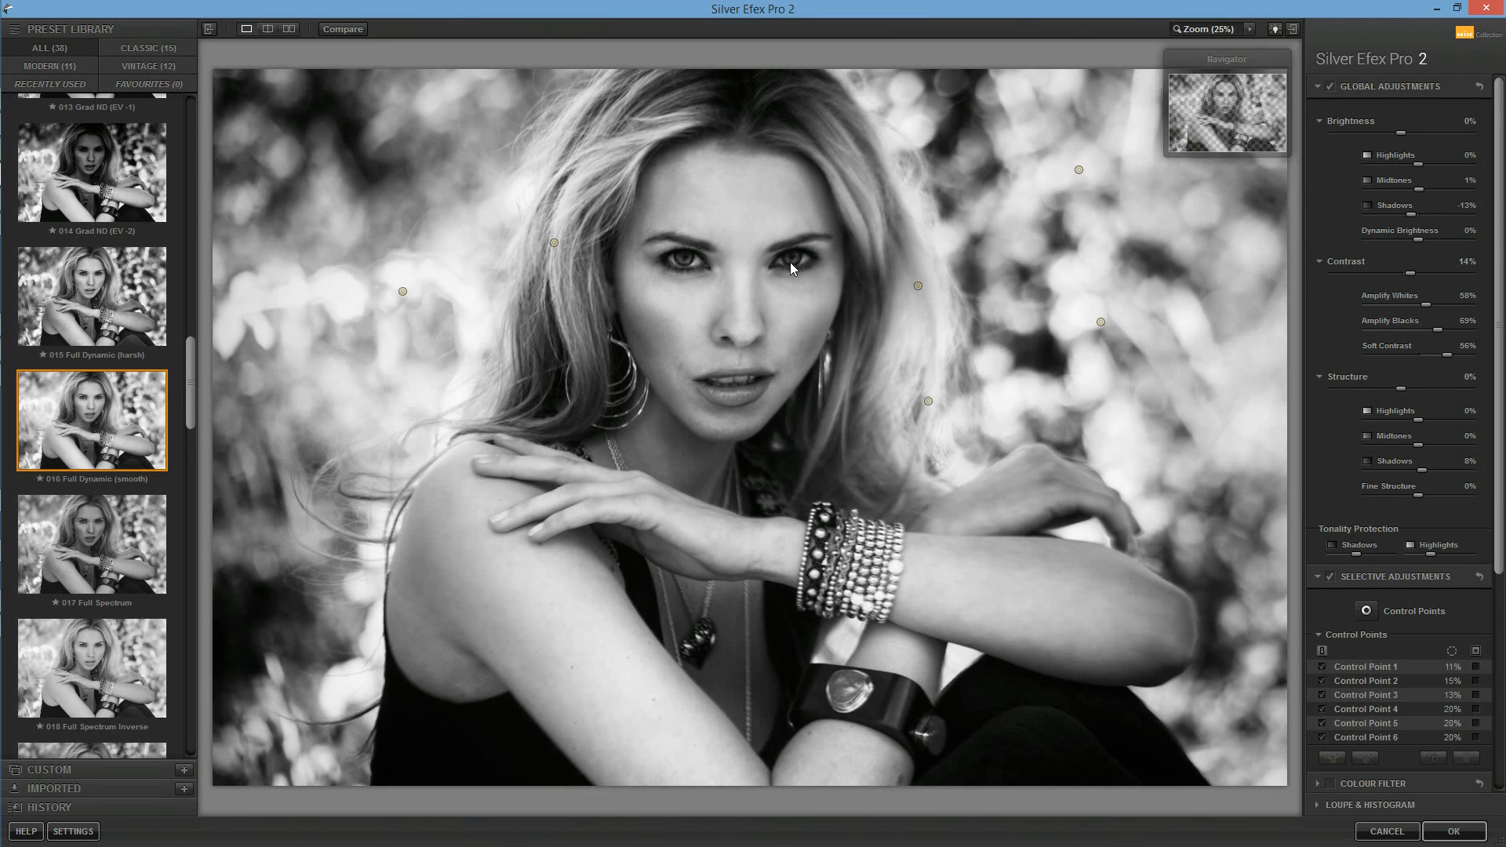
click(1251, 28)
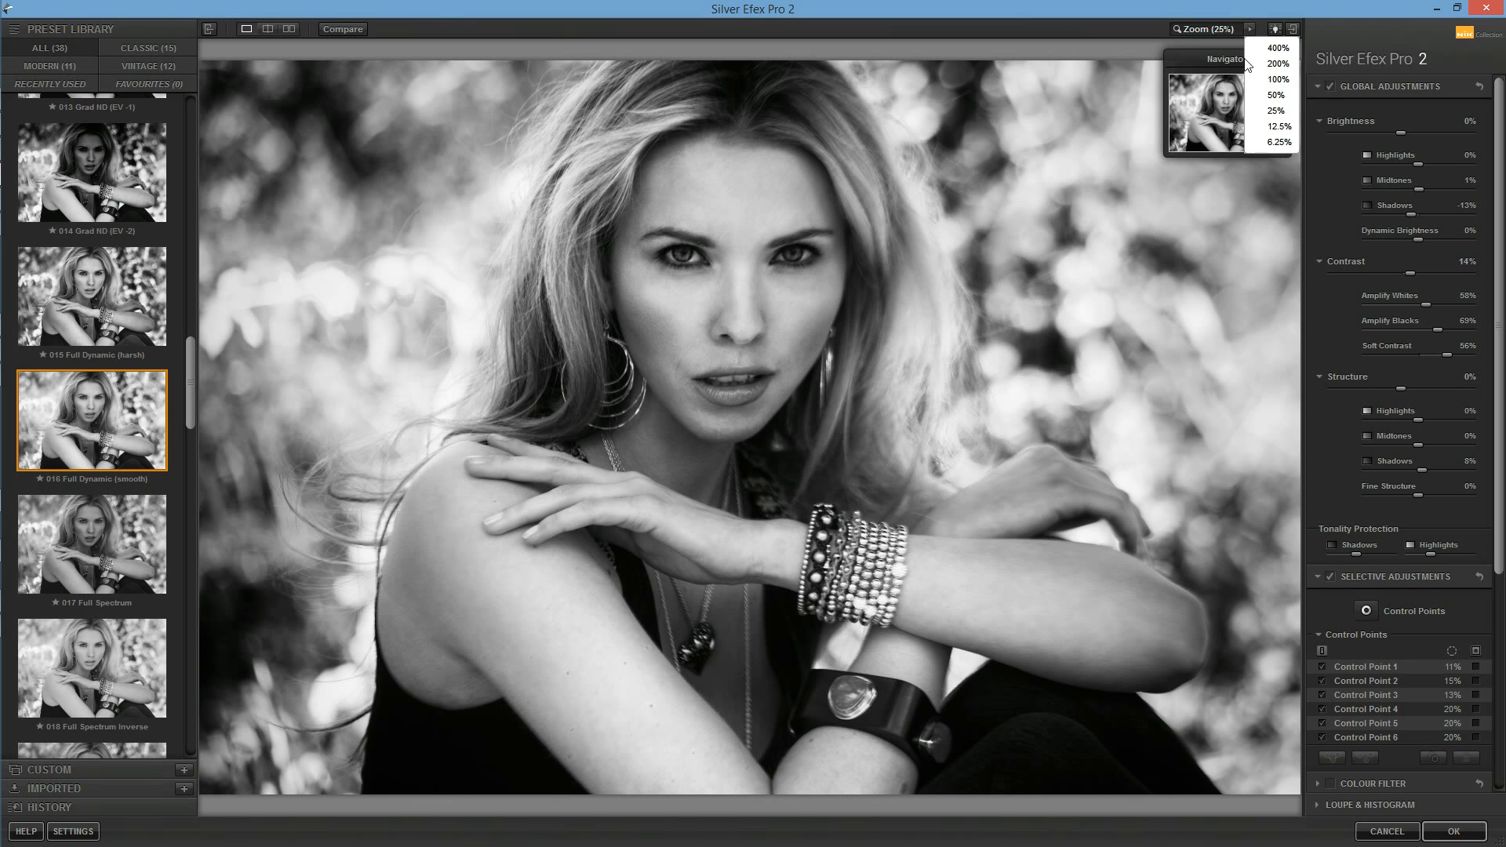
click(1277, 90)
drag(1228, 111, 1227, 96)
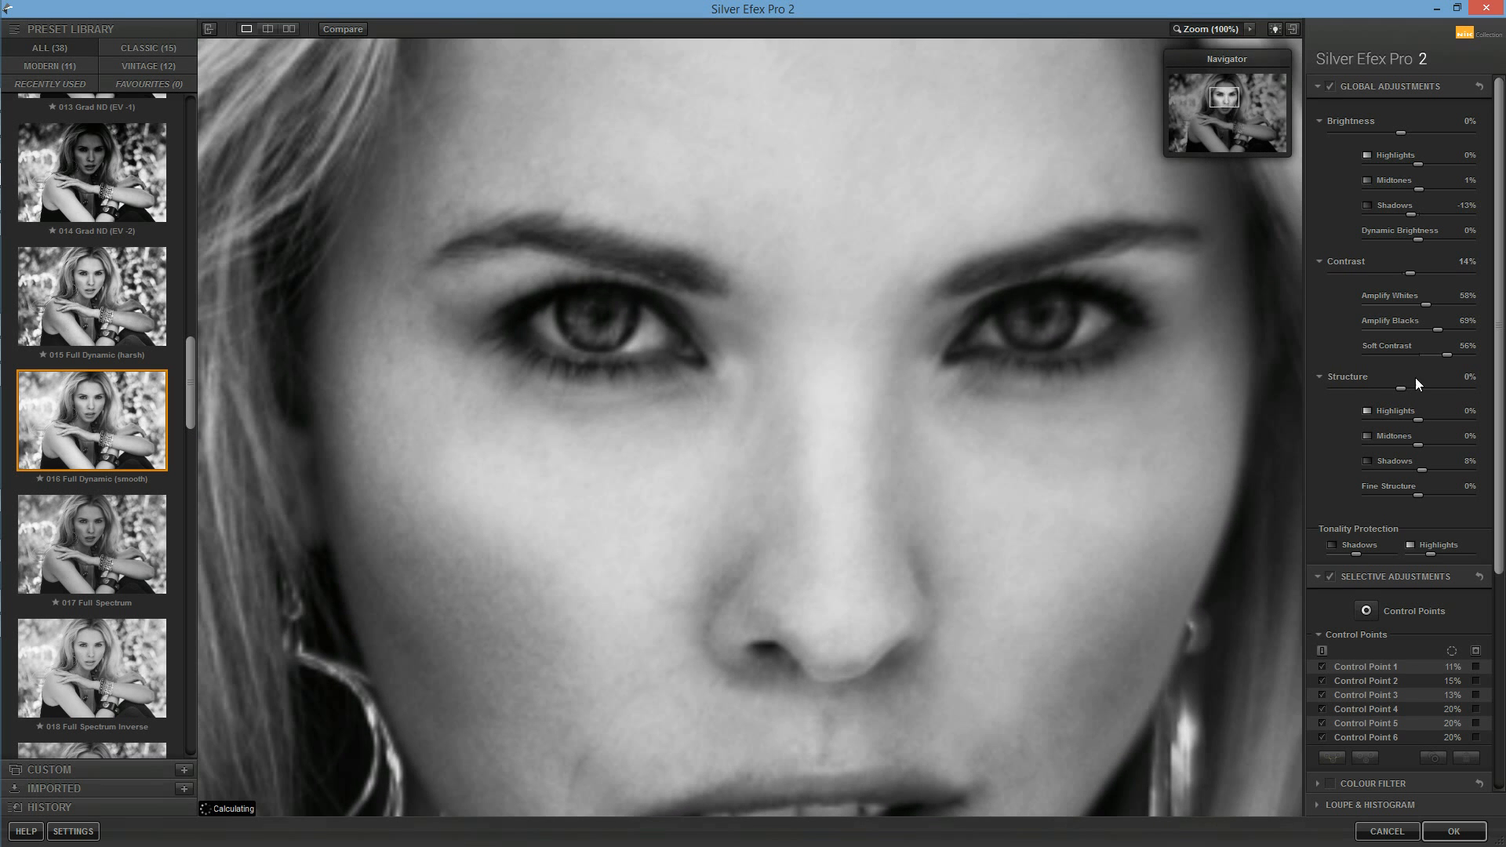
click(596, 321)
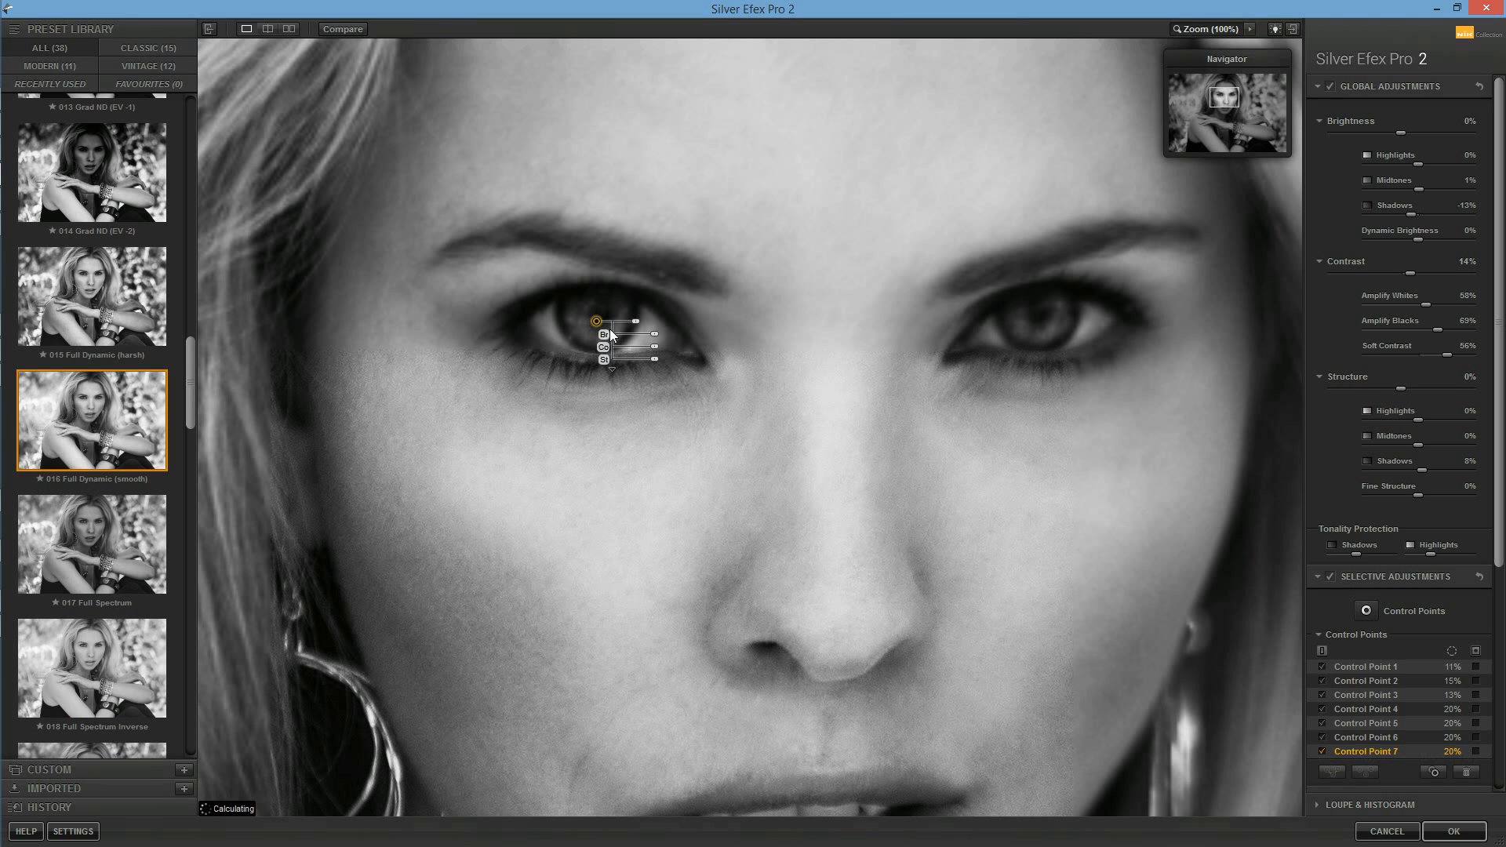
drag(638, 327, 605, 329)
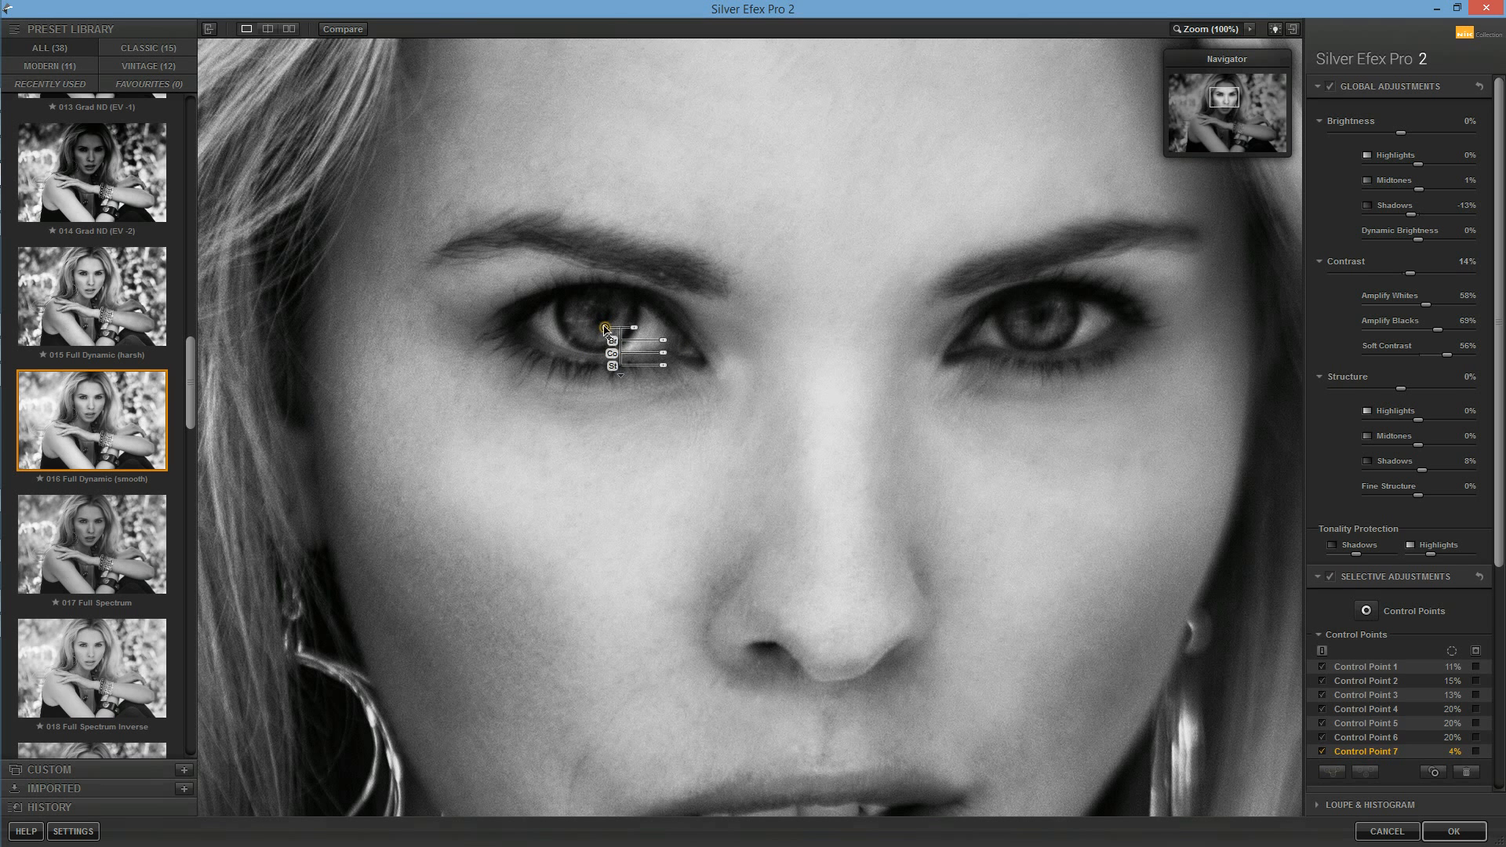
drag(664, 346, 684, 356)
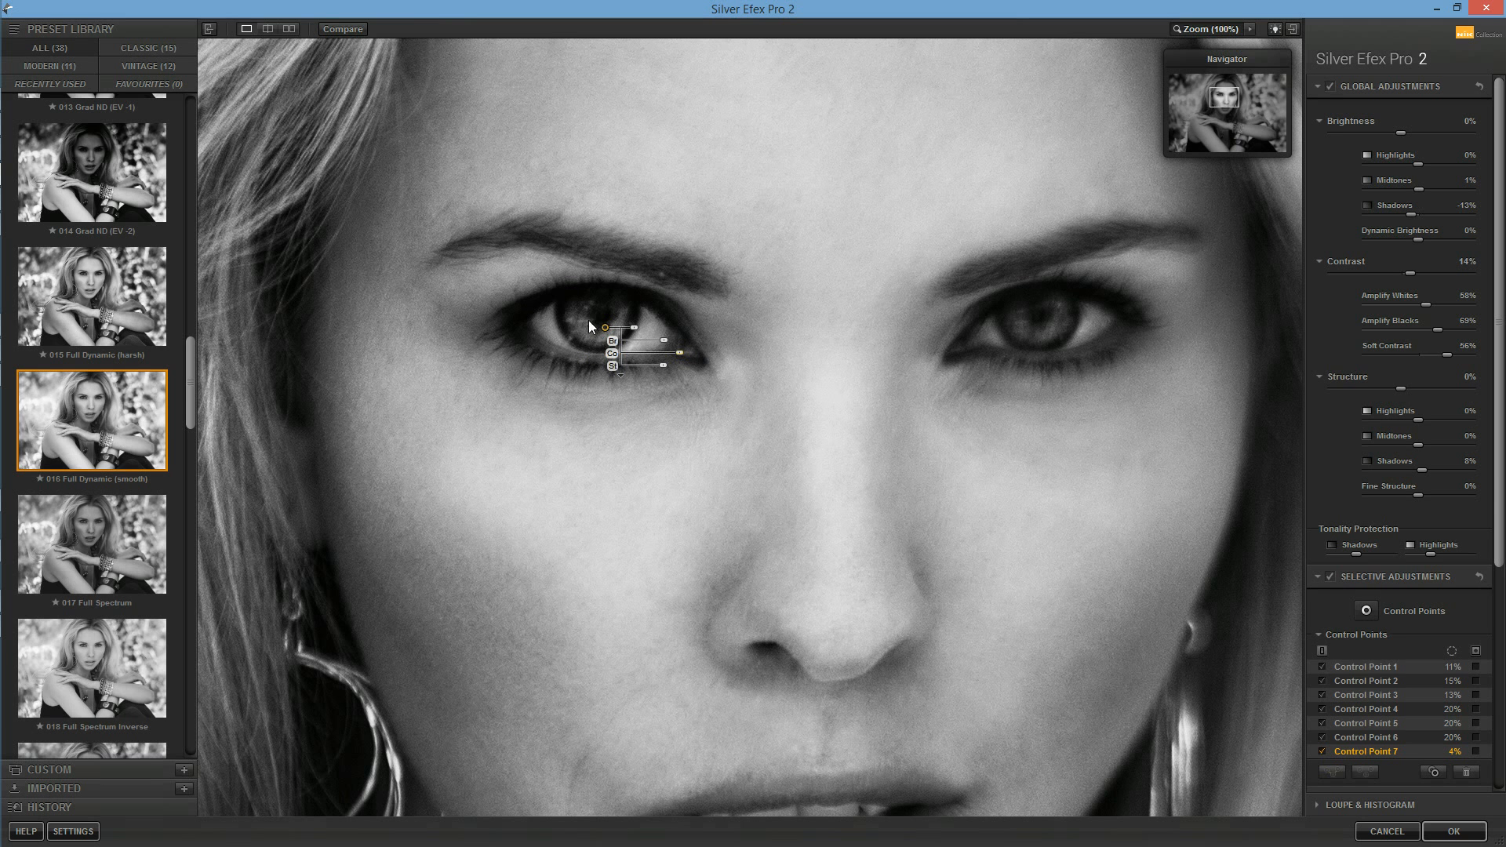
Step: Duplicate the 4% eye control point onto the iris of the eye on the image's right side
click(1036, 316)
drag(1030, 322, 1027, 323)
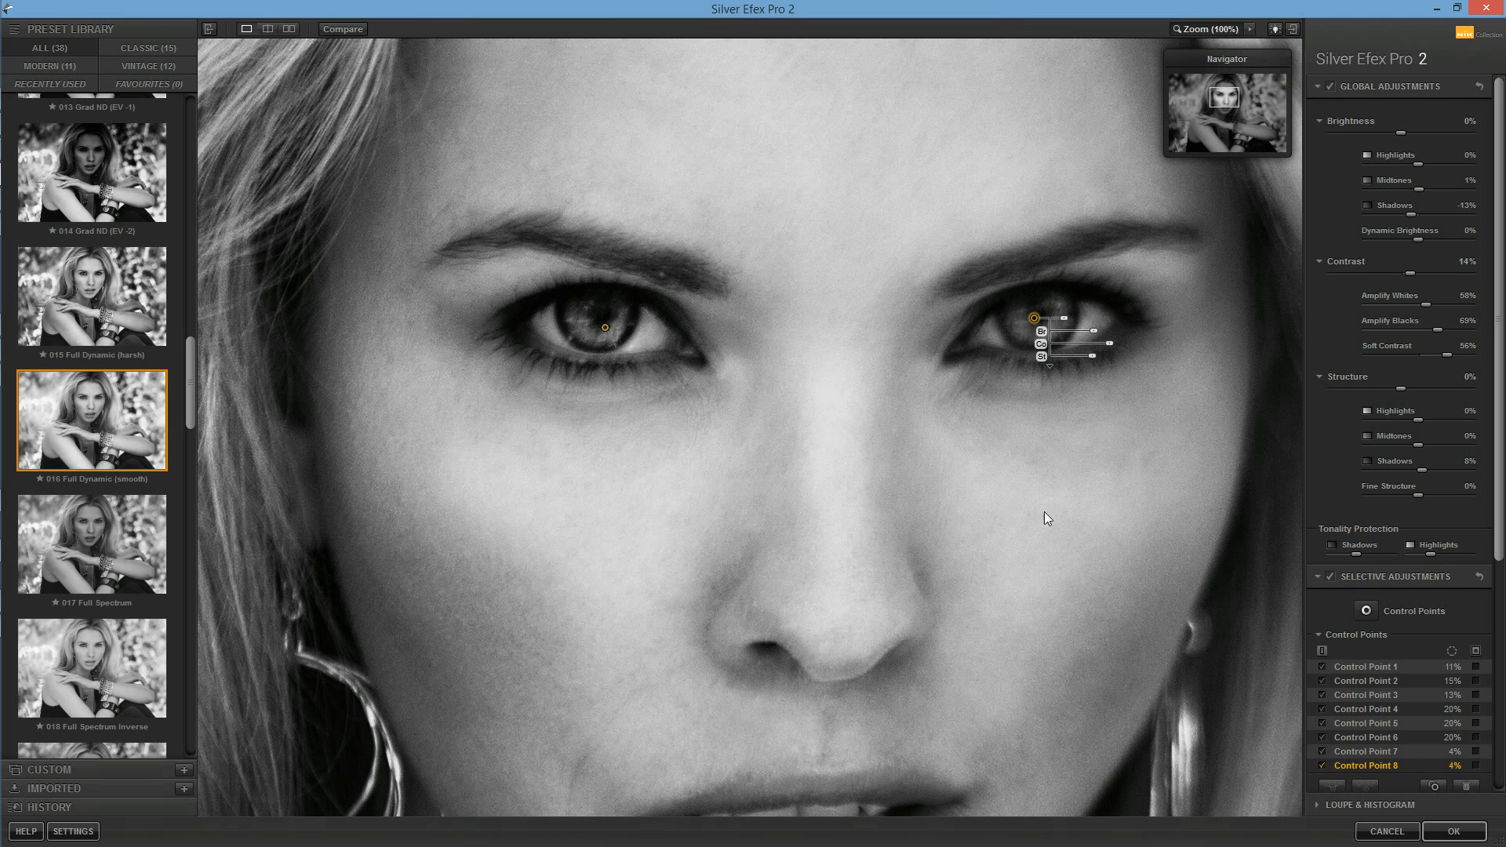
key(space)
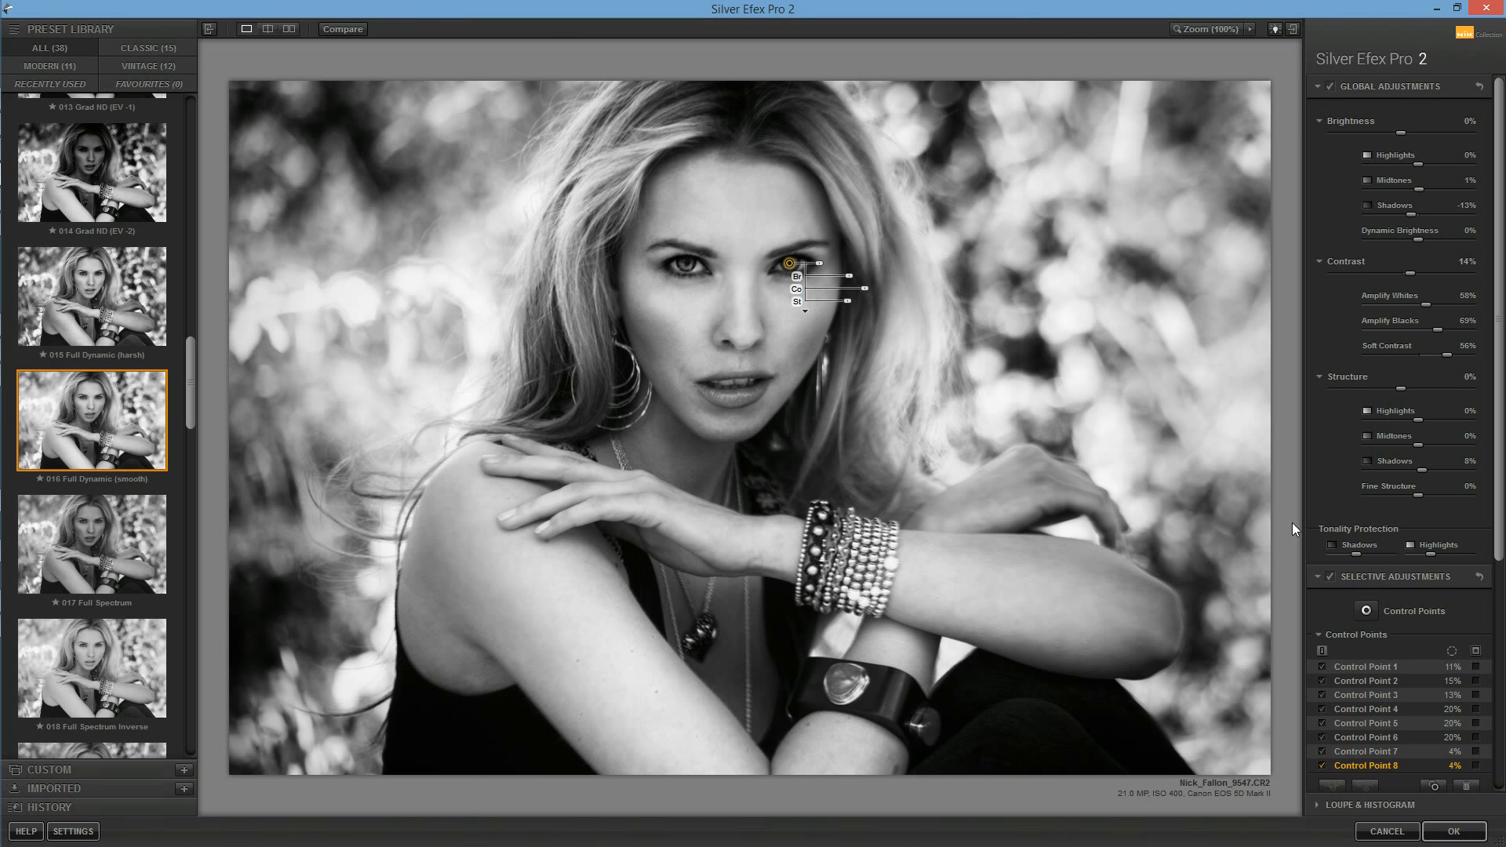
Step: Compare the portrait with and without the selective adjustments
click(949, 439)
click(955, 438)
click(1117, 405)
click(1111, 403)
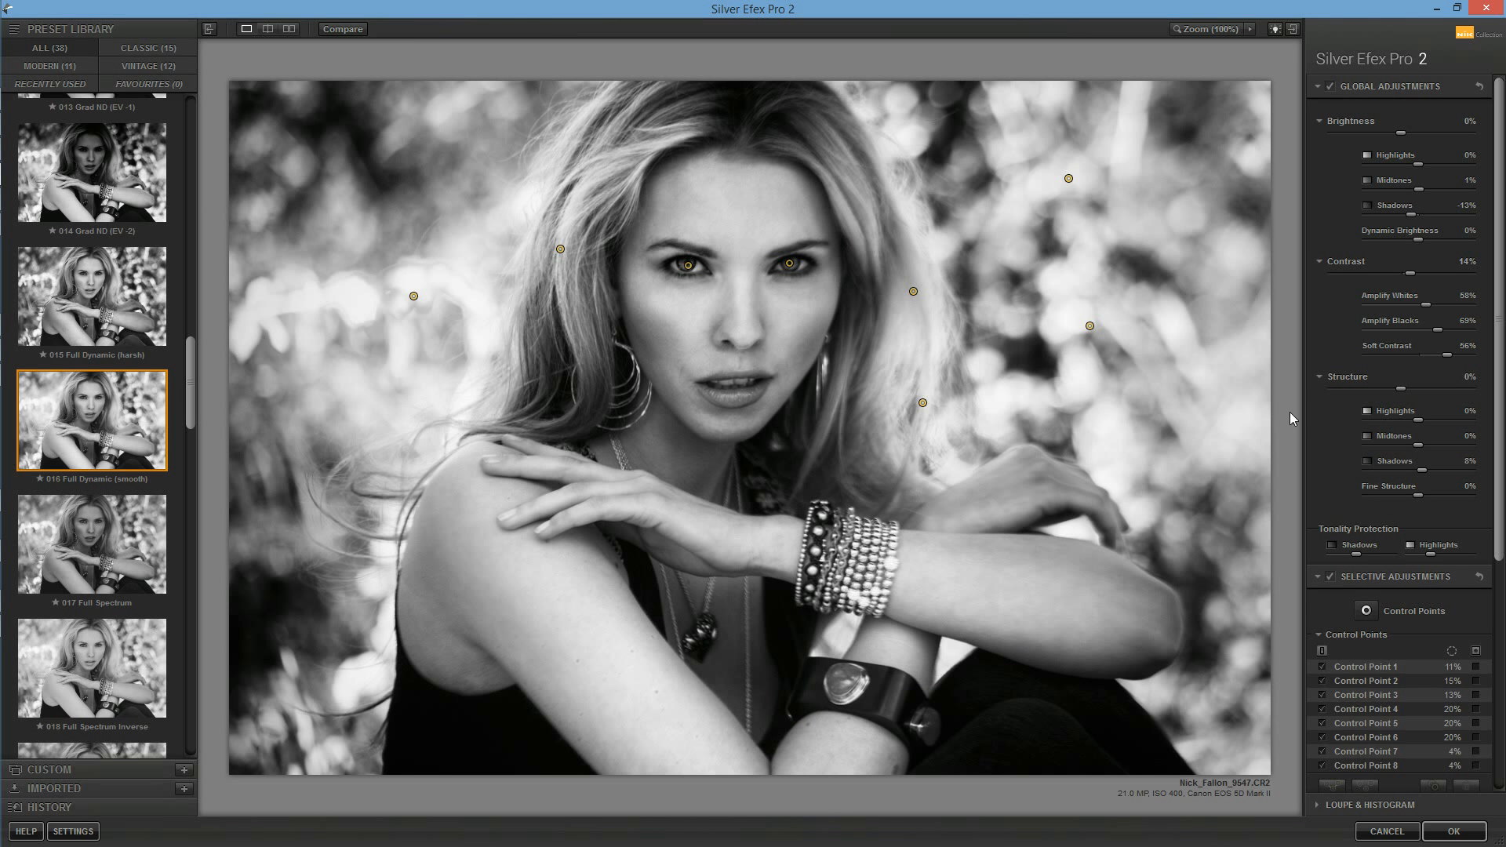
click(1331, 578)
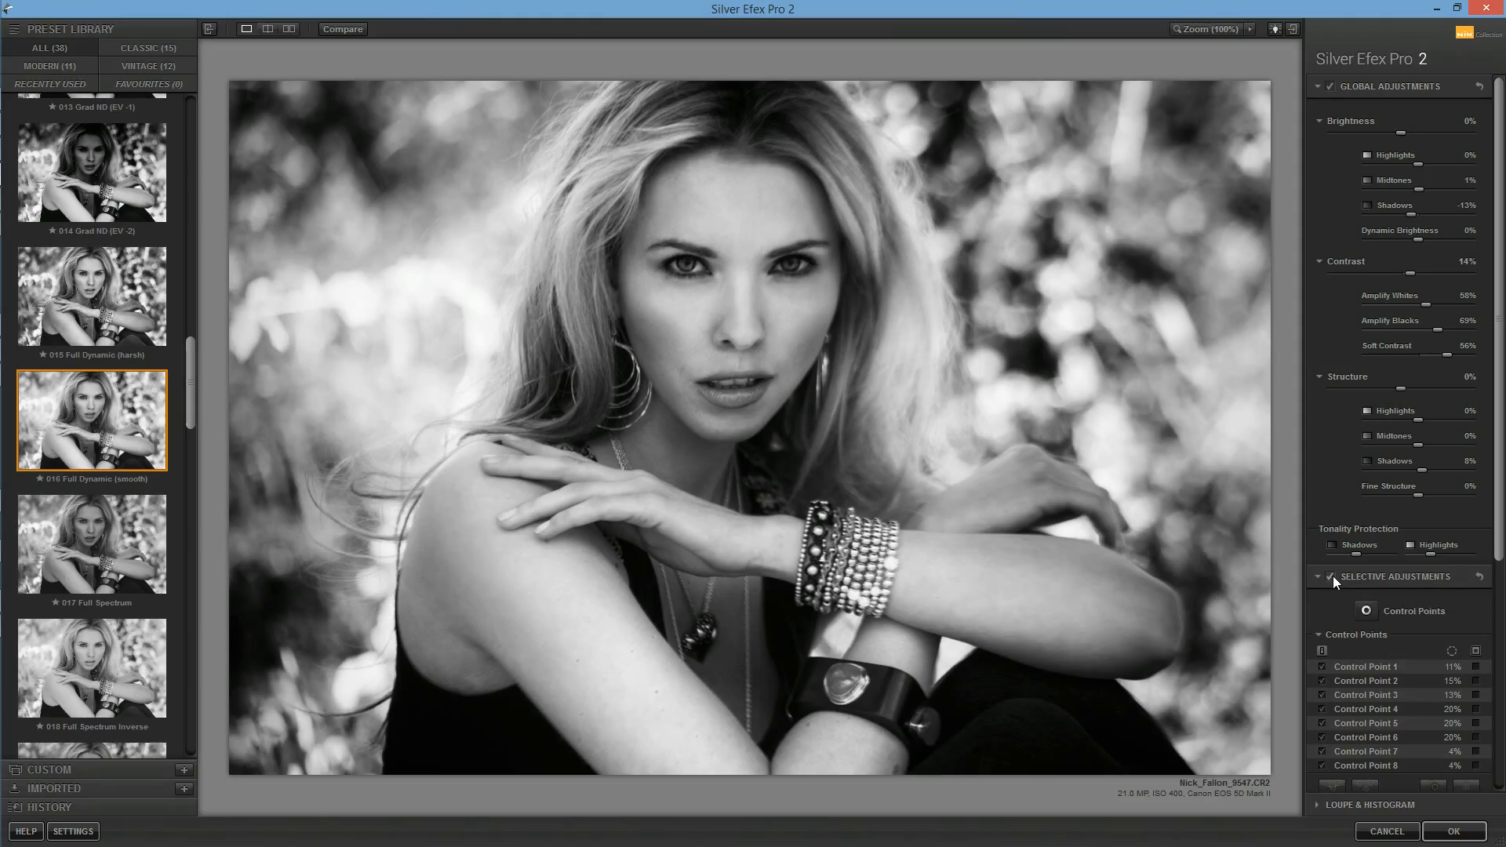
click(1331, 578)
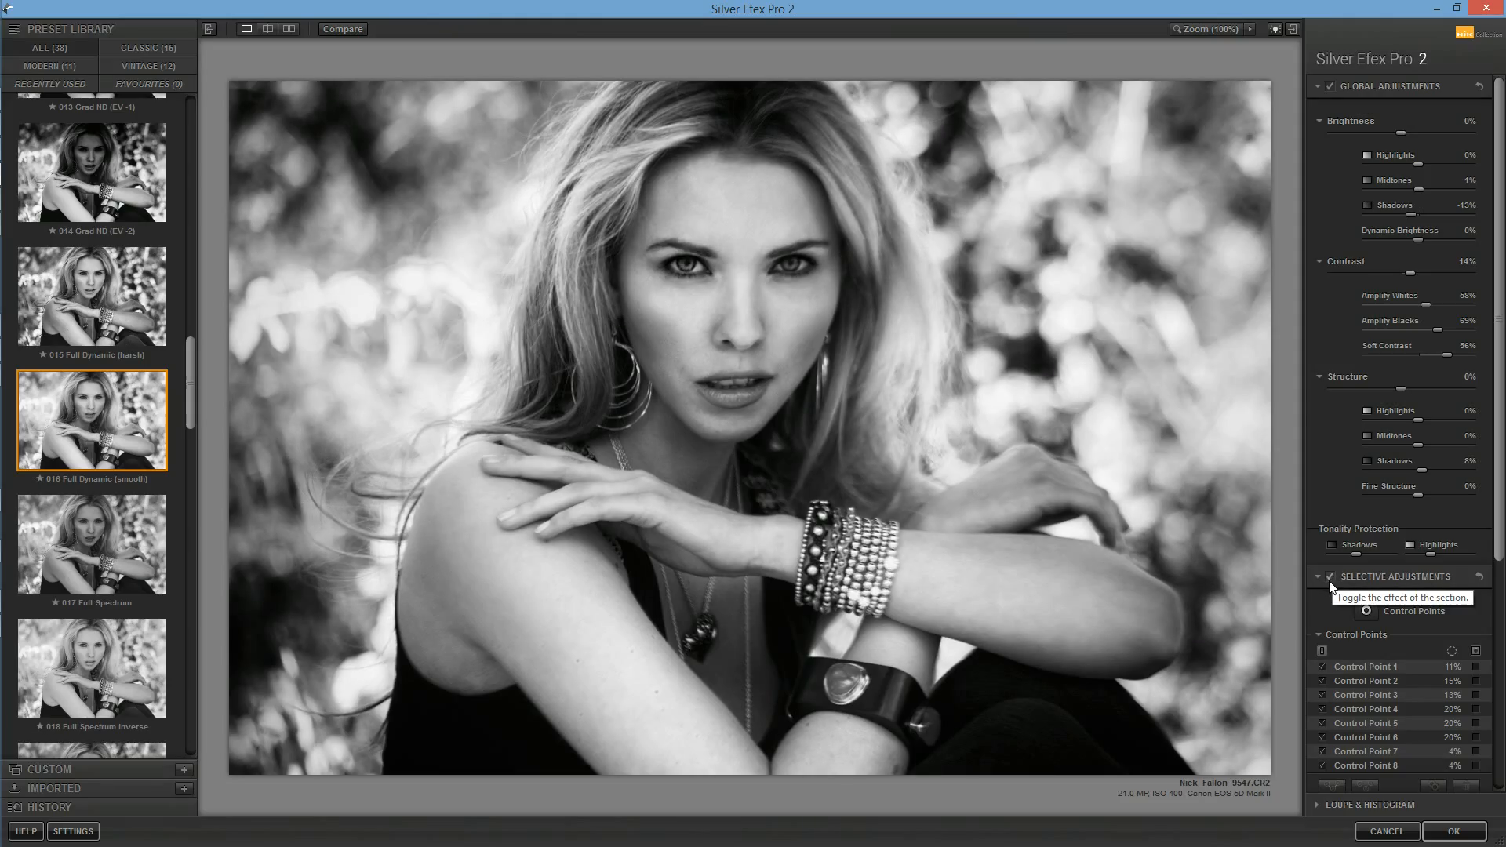
Step: Place an 8% control point at the hoop earring left of the face and slightly raise its brightness, contrast and structure
click(1367, 611)
click(624, 405)
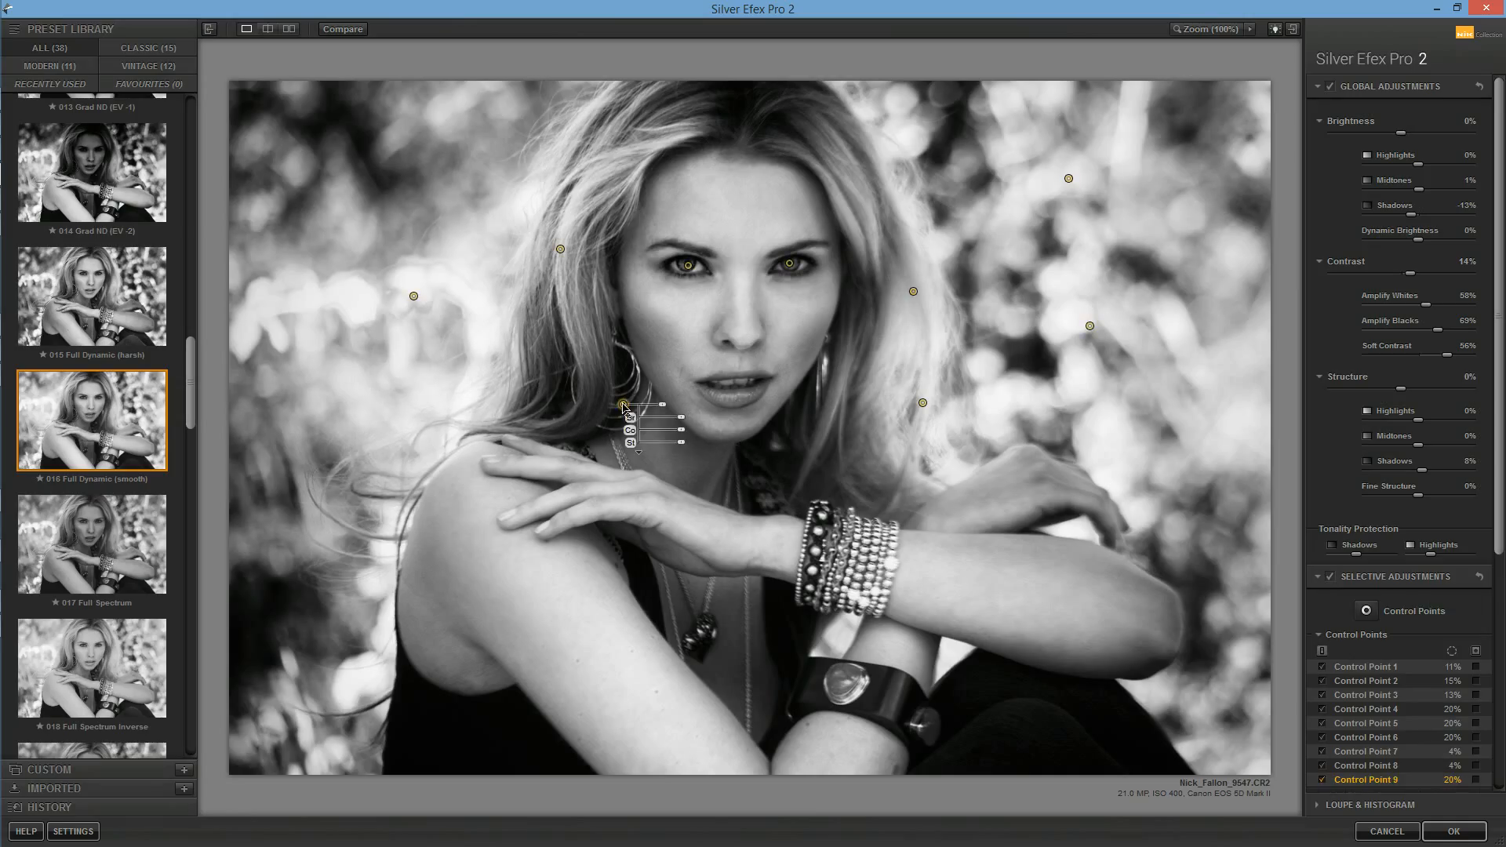
mouse_move(662, 404)
mouse_down()
mouse_move(611, 384)
mouse_move(679, 428)
mouse_move(675, 401)
mouse_up()
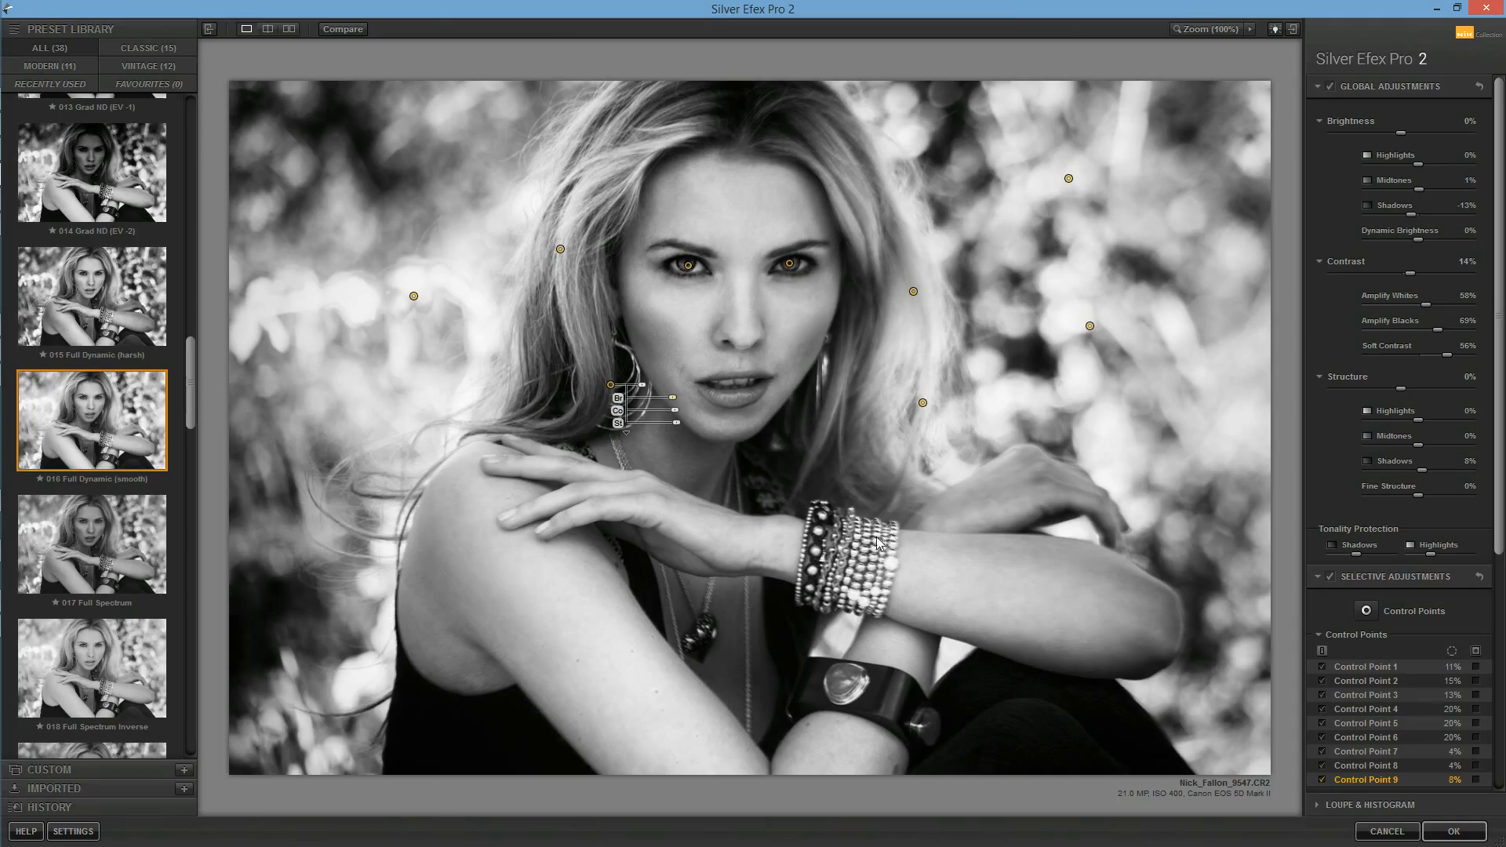
Step: Add a control point on the beaded bracelets with raised brightness, contrast and structure, and apply the Silver Efex Pro 2 filter
key(ctrl+shift+a)
click(860, 557)
mouse_move(860, 558)
mouse_down()
mouse_move(847, 557)
mouse_move(879, 559)
mouse_up()
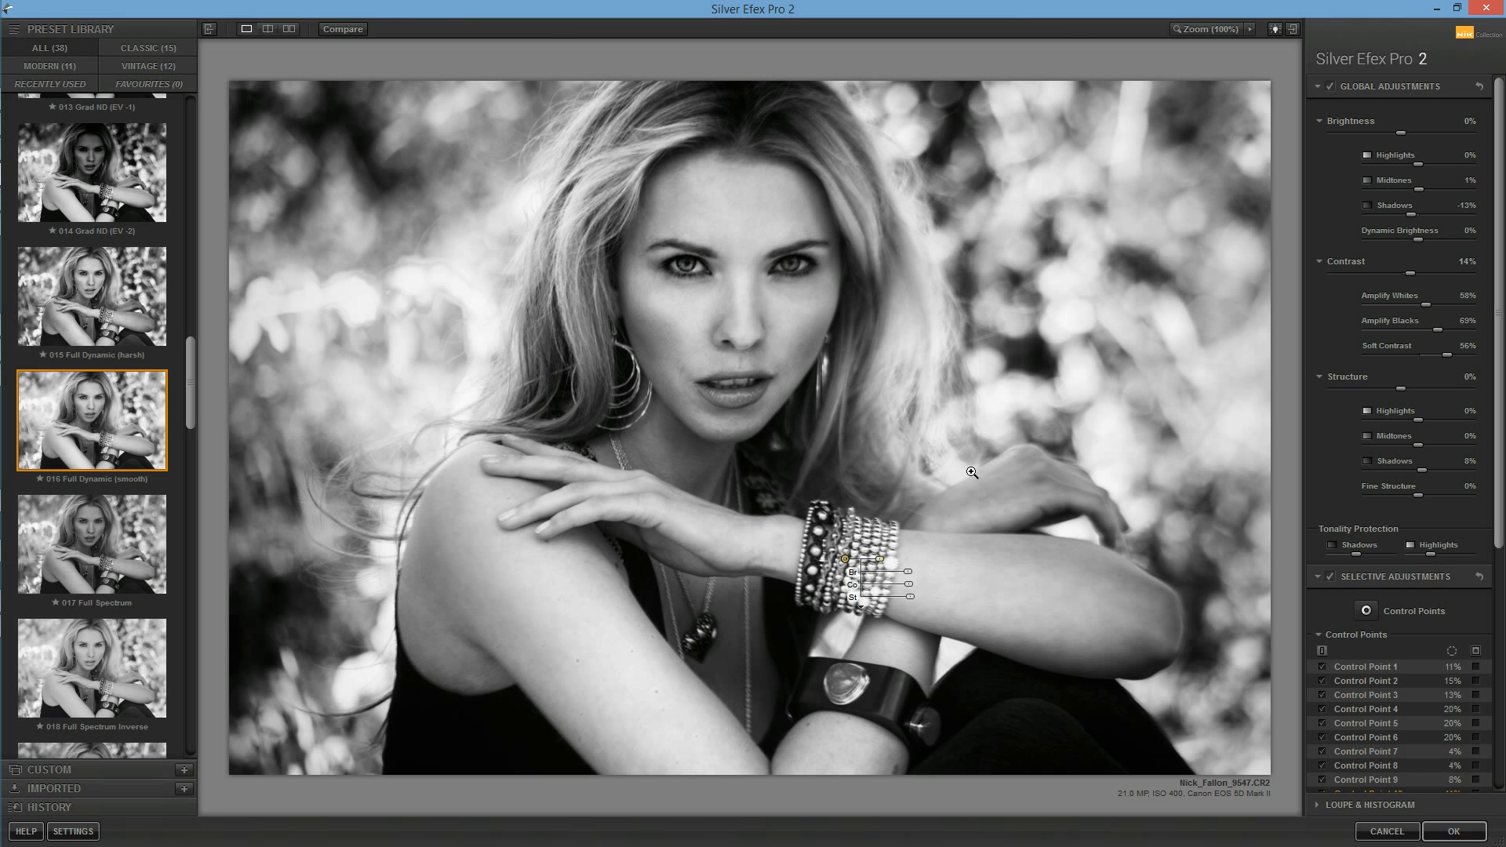
click(1035, 533)
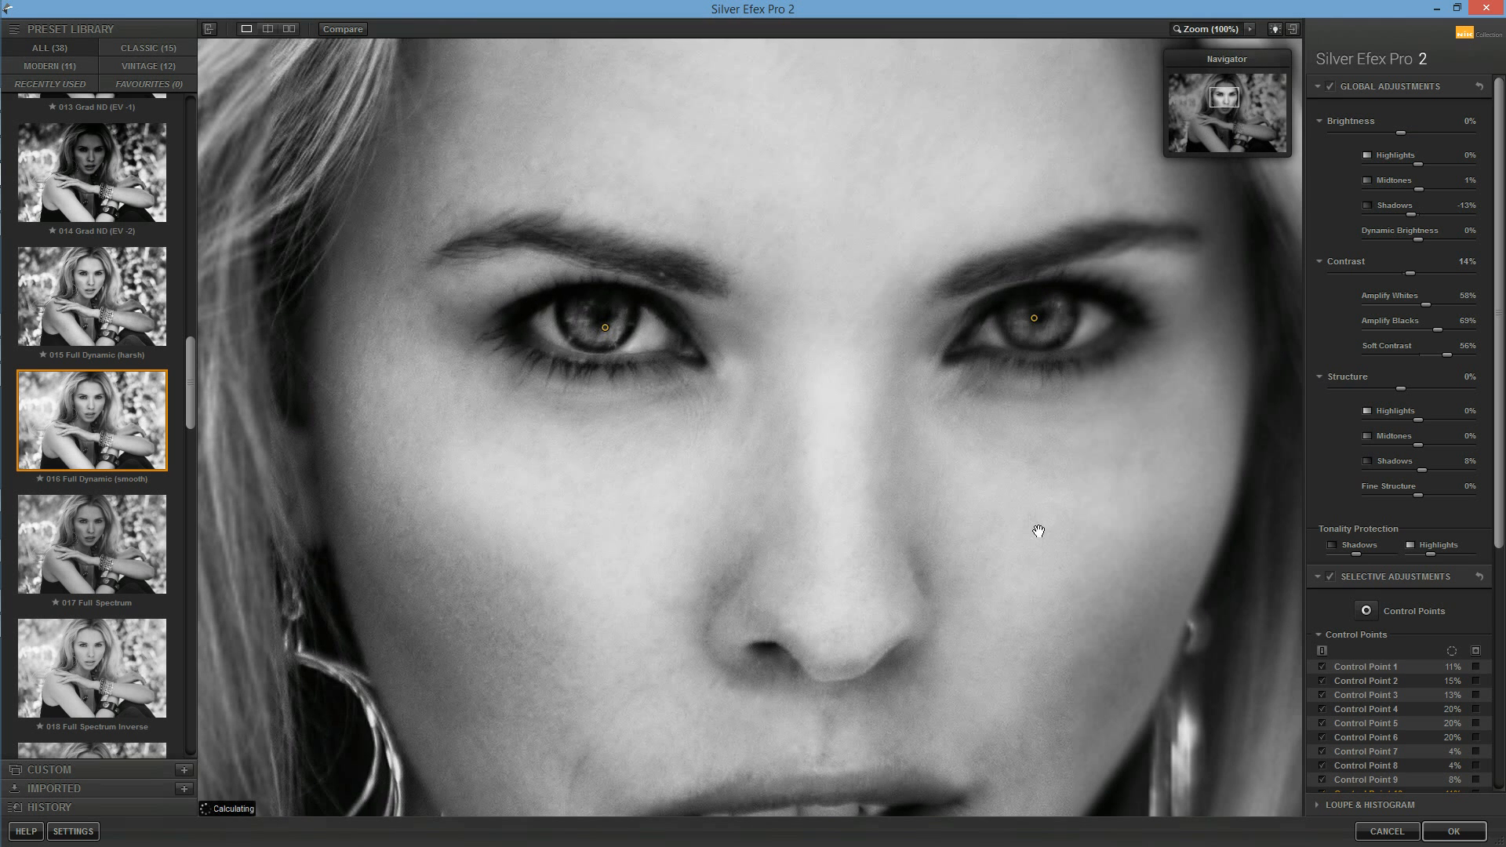
click(1037, 531)
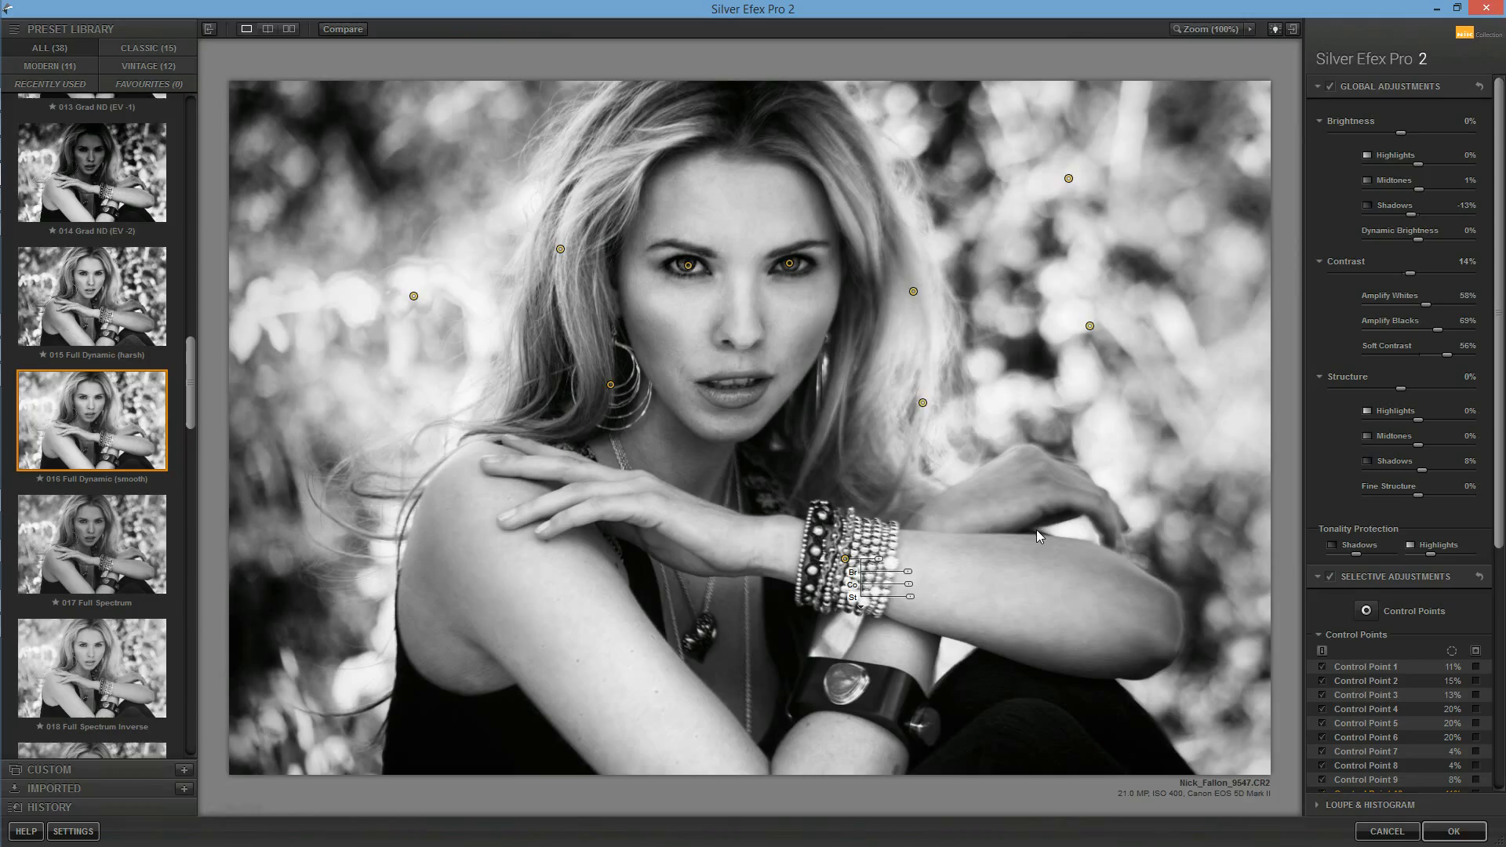
click(1456, 832)
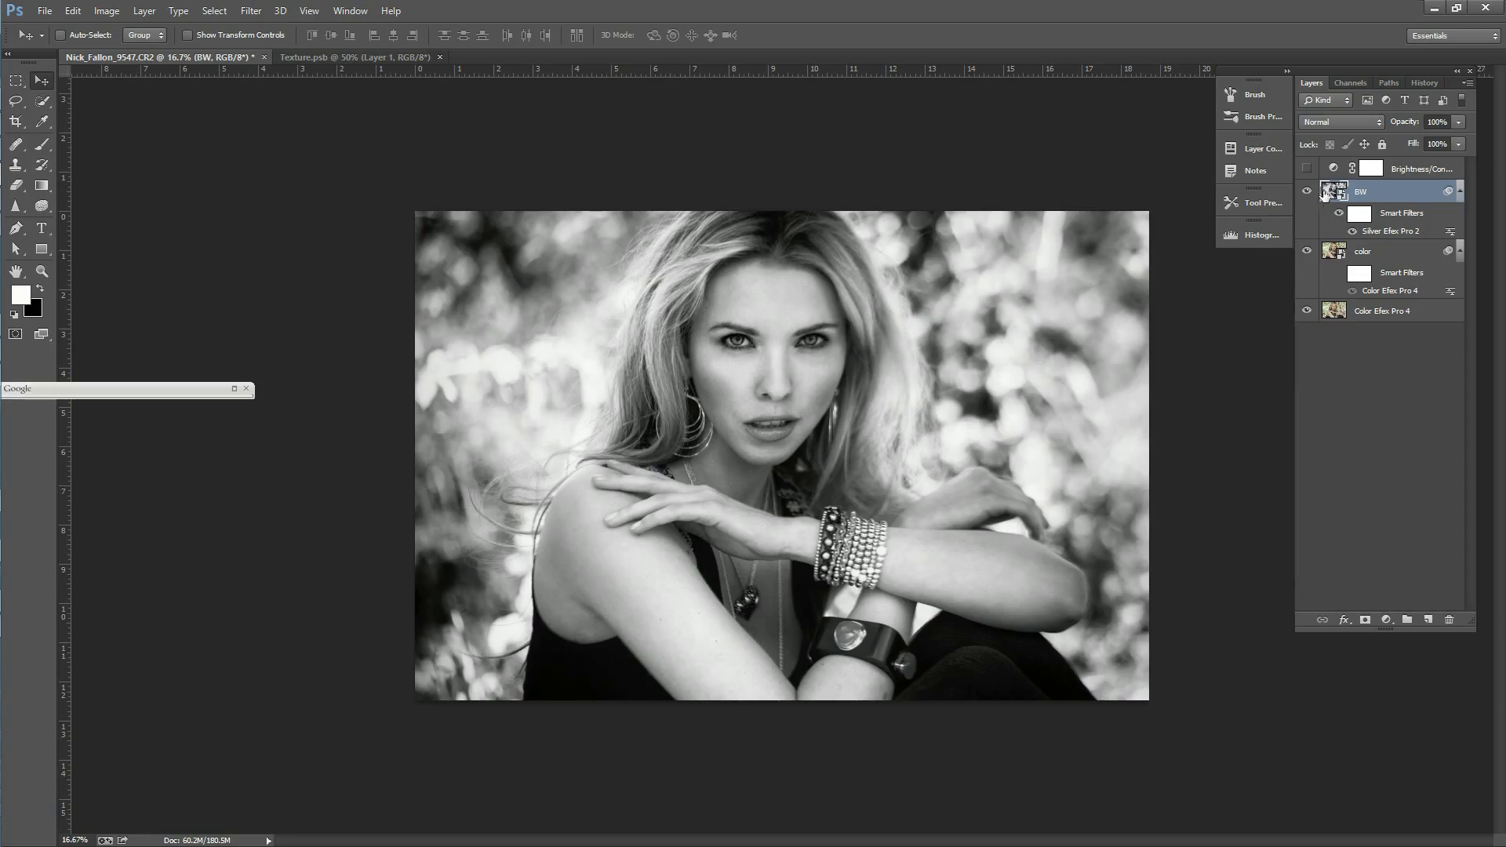
Step: Compare the BW and color layers by toggling their visibility, and inspect the black-and-white portrait at 25% zoom
click(1307, 191)
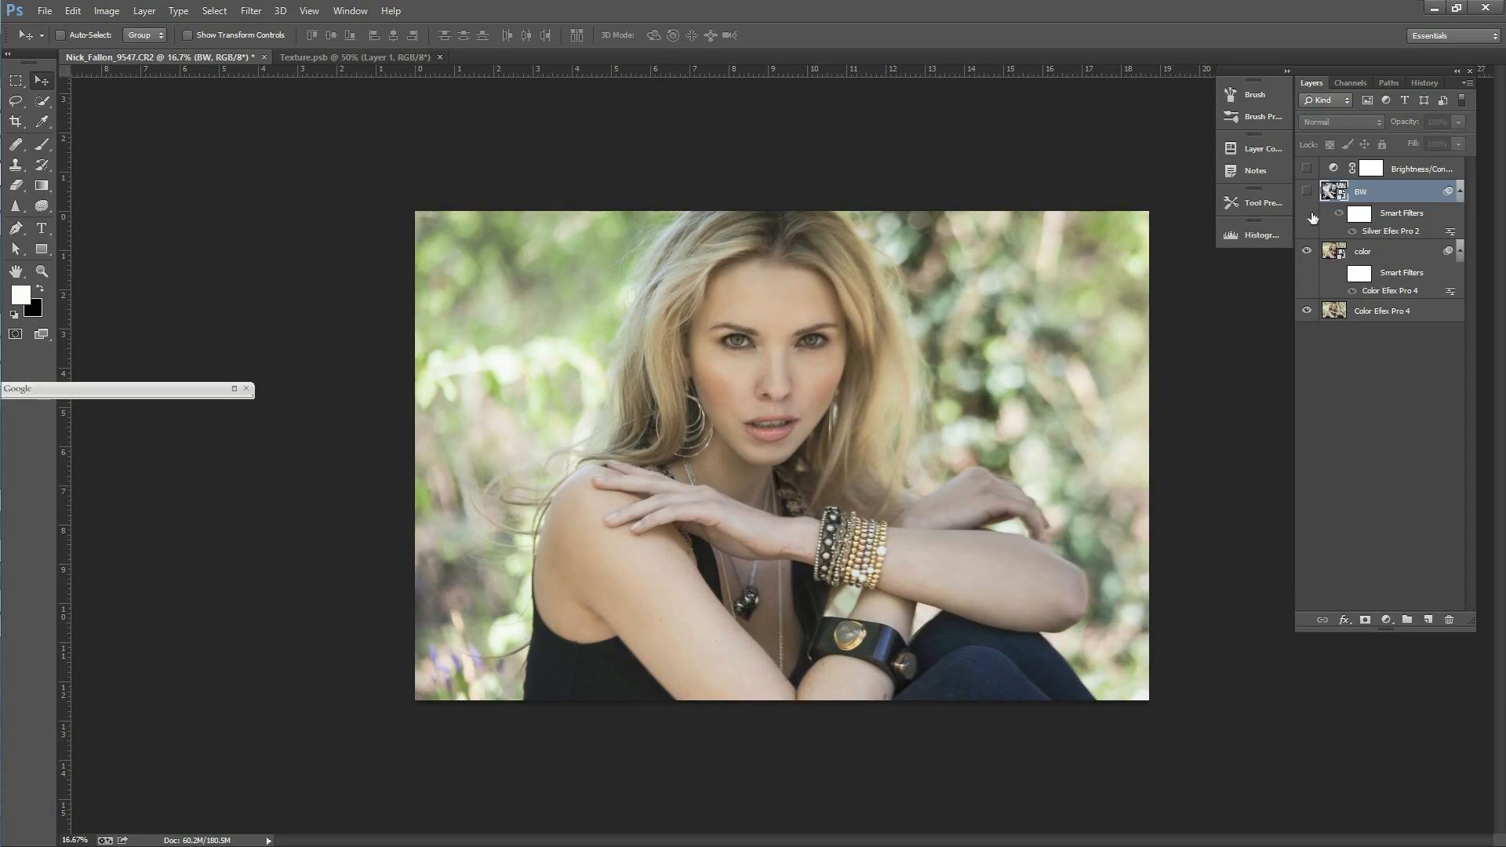
click(1361, 253)
click(1307, 252)
click(1307, 251)
click(1307, 192)
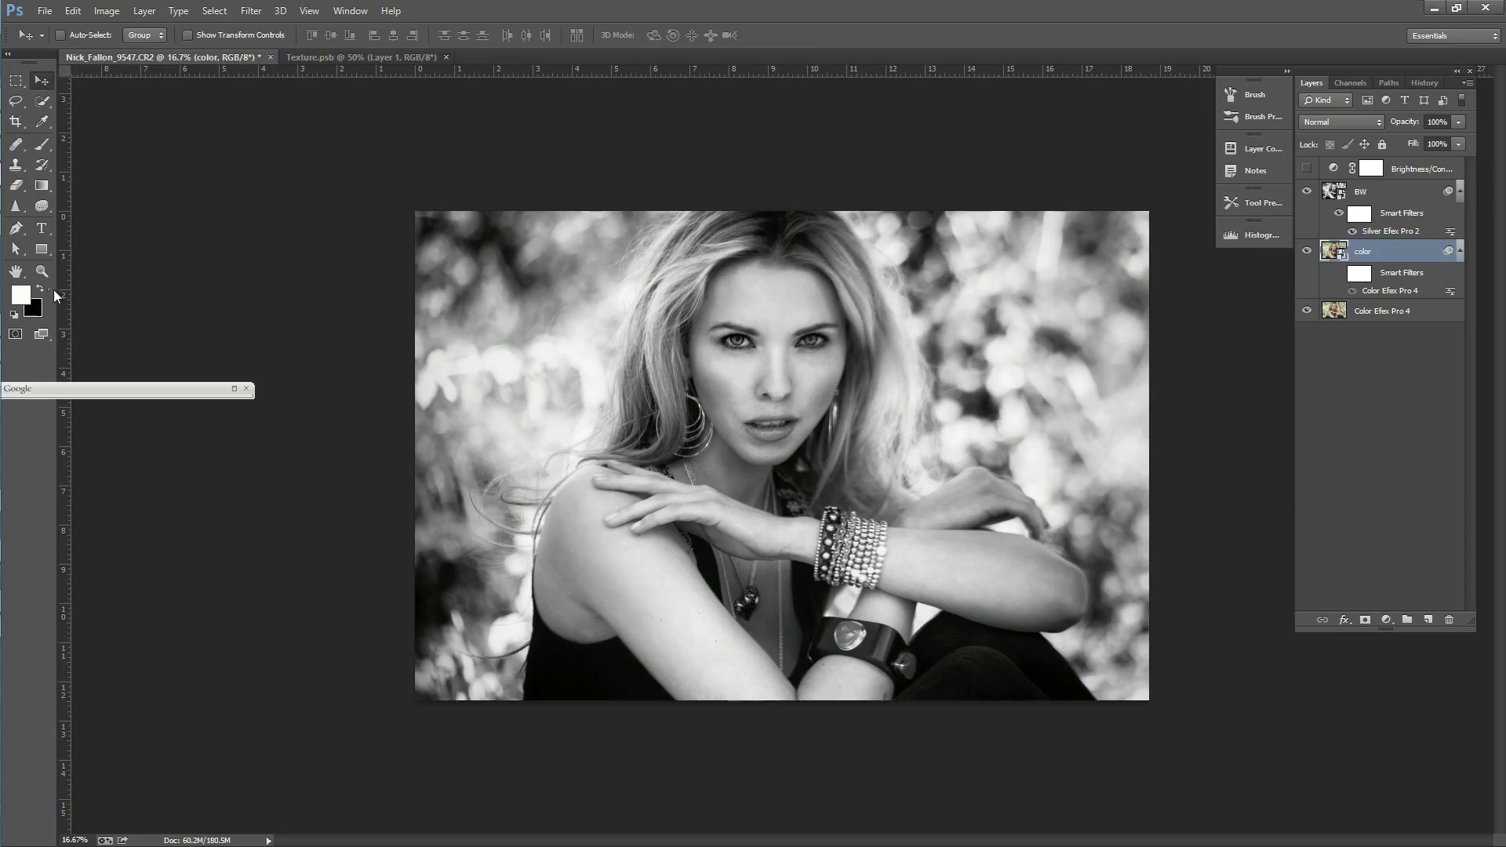
click(42, 271)
click(775, 440)
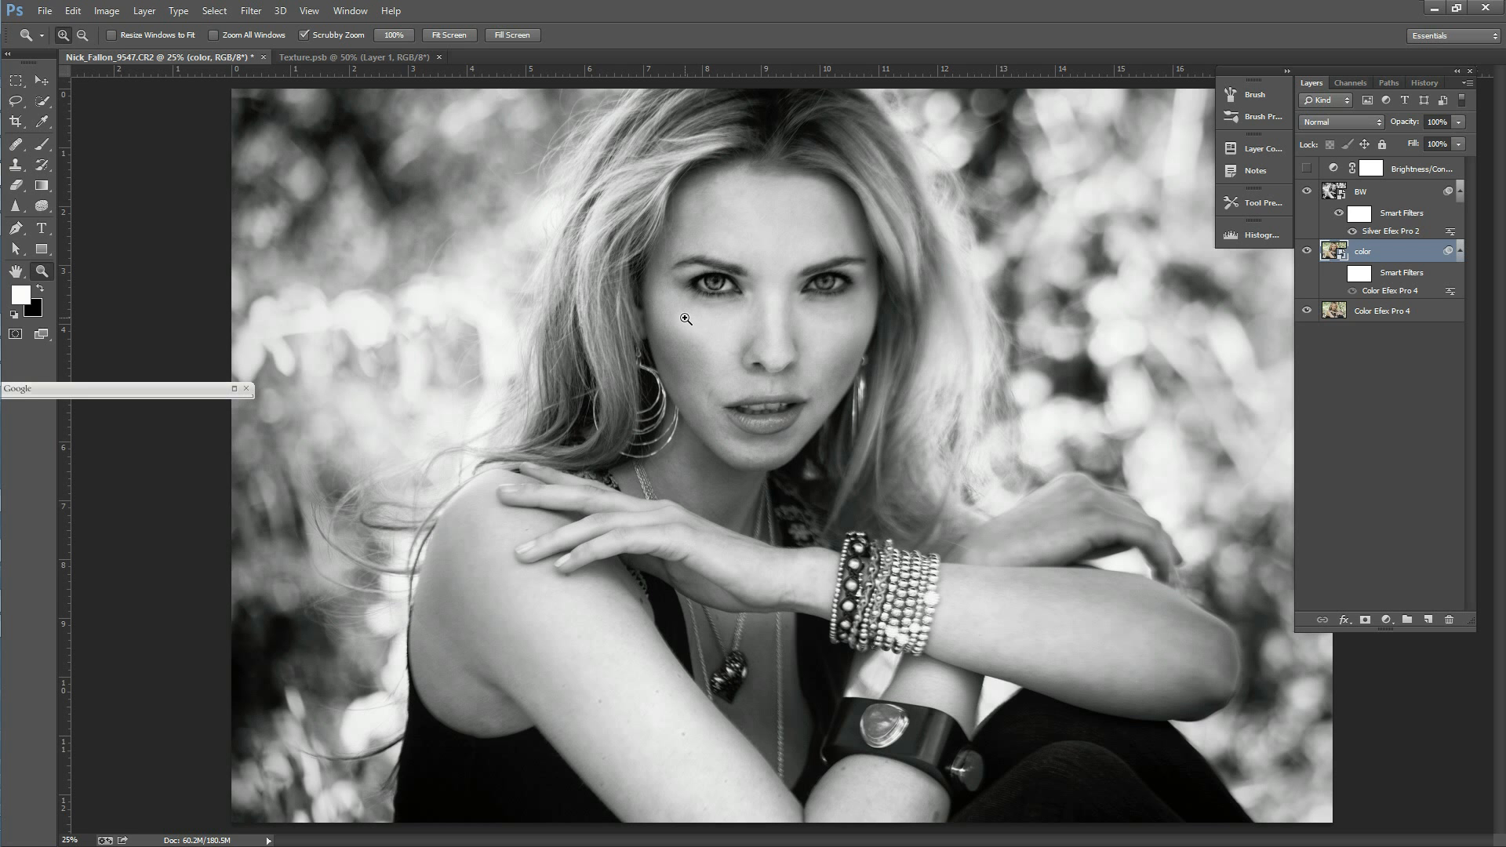
mouse_move(2, 314)
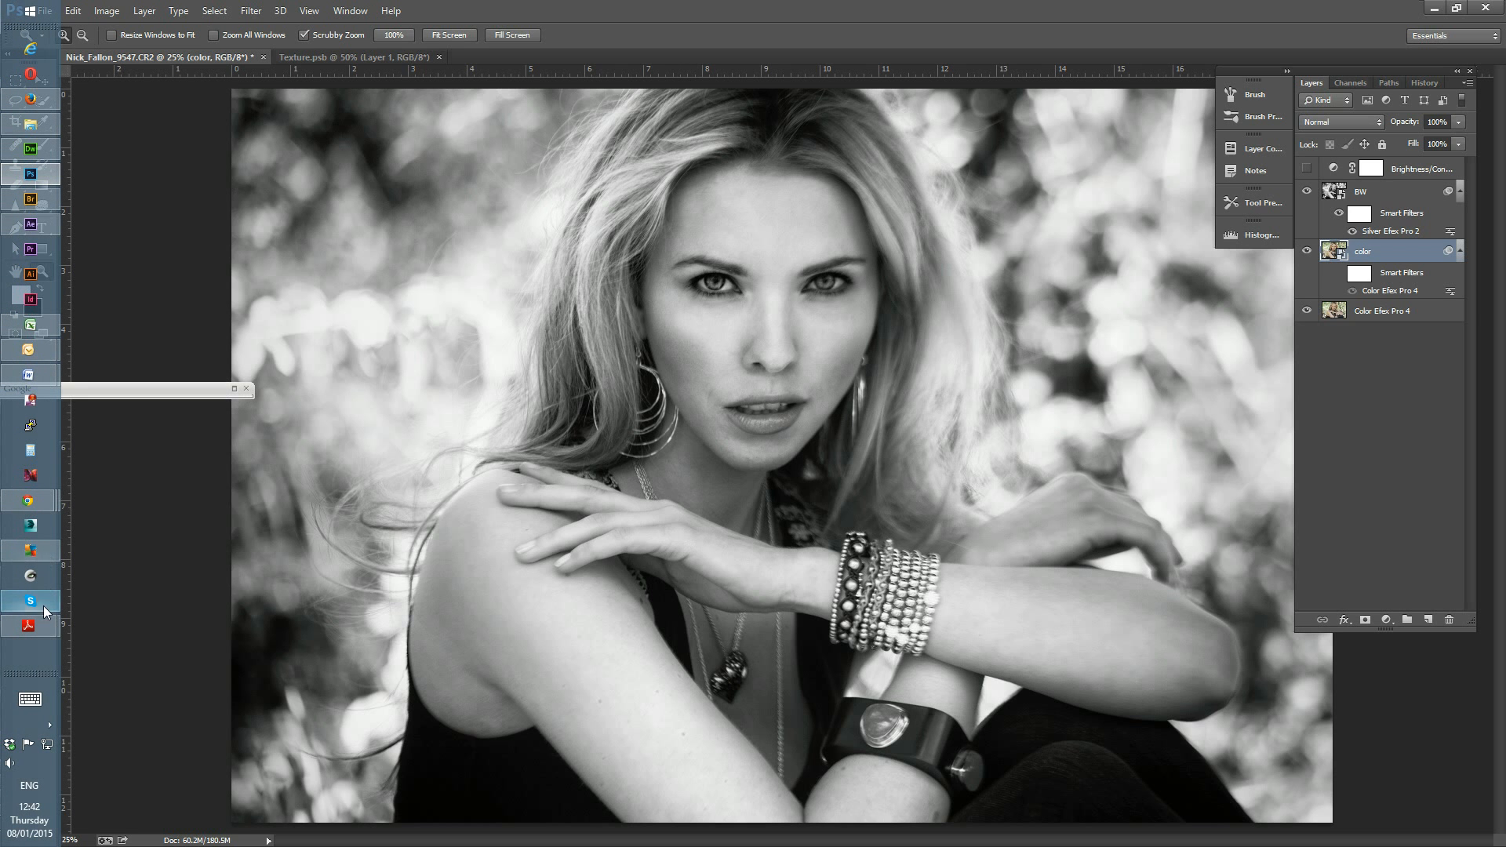